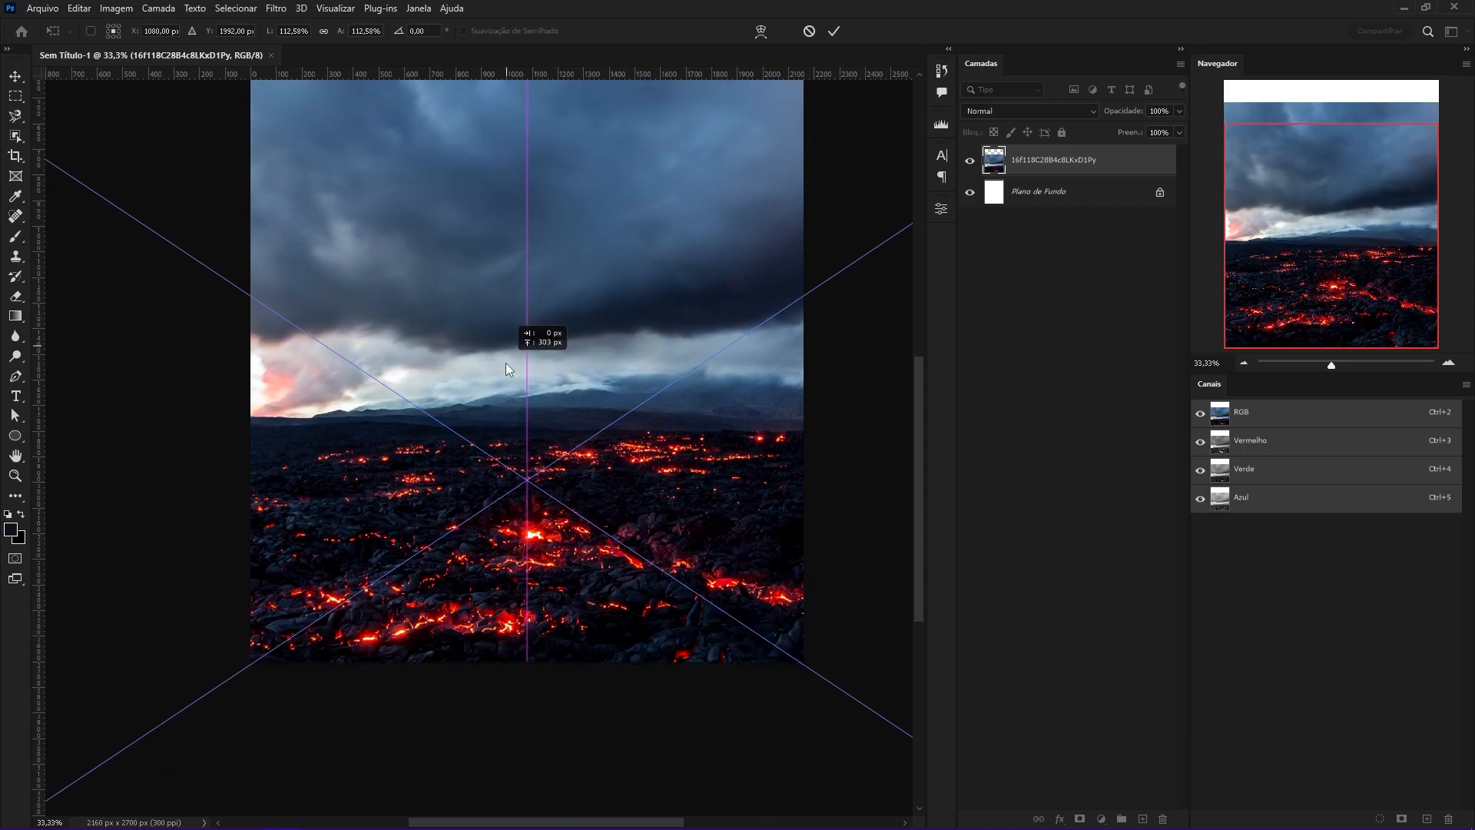
# Commit the placed lava landscape and hide its sky with an inverted layer mask made from a rectangular selection.
pyautogui.press('Return')
pyautogui.hotkey('ctrl', 'space')
pyautogui.moveTo(537, 537); pyautogui.dragTo(557, 404)
pyautogui.moveTo(317, 201); pyautogui.dragTo(793, 504)
pyautogui.keyDown('alt'); pyautogui.click(1080, 819); pyautogui.keyUp('alt')
pyautogui.press('space')
pyautogui.moveTo(609, 541); pyautogui.dragTo(709, 542)
pyautogui.hotkey('ctrl', 'space')
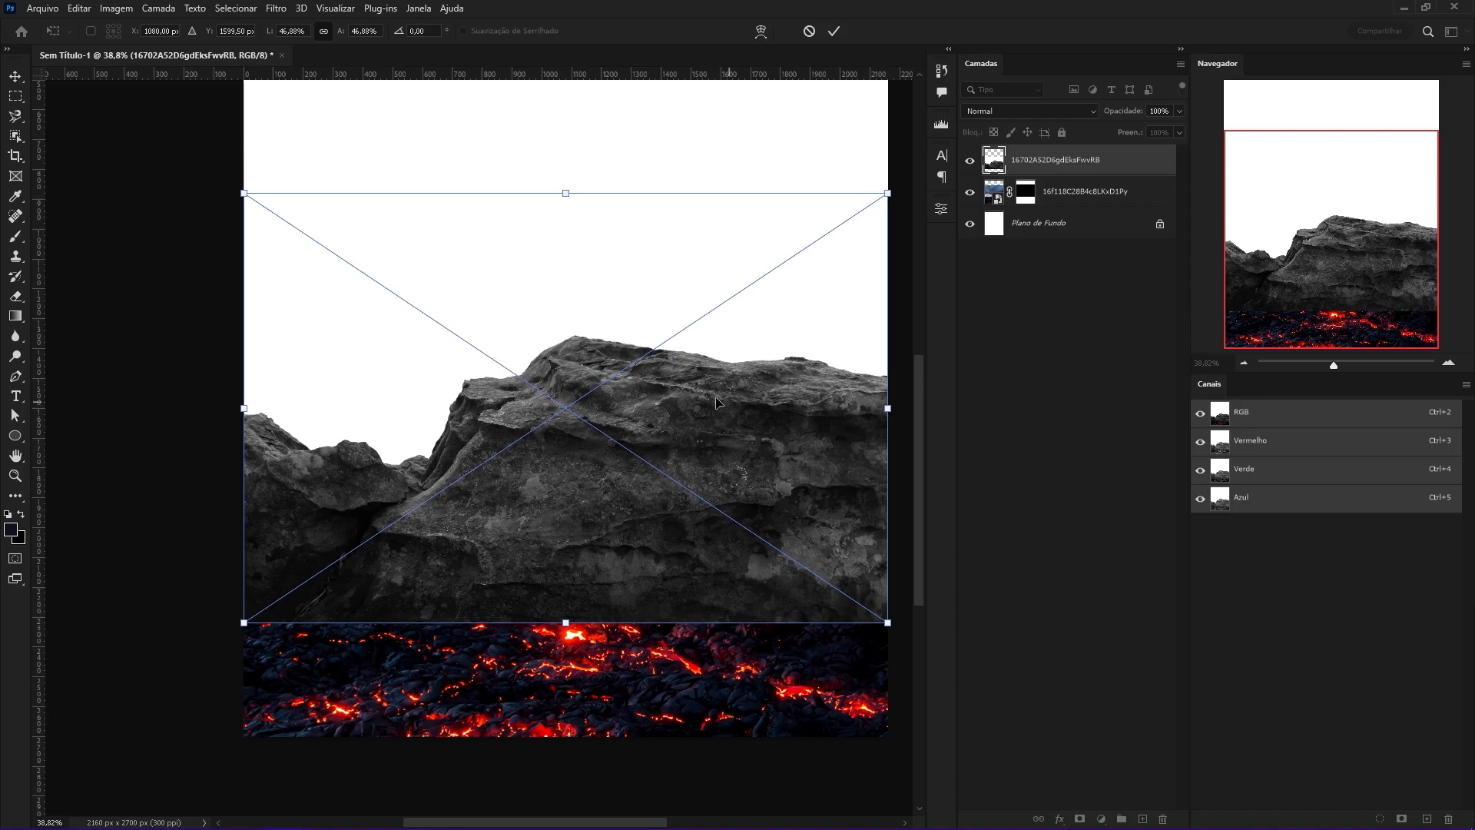
# Enlarge the placed rock photo and rotate it about 7.7° so it spans the lower canvas.
pyautogui.moveTo(598, 176); pyautogui.dragTo(618, 192)
pyautogui.moveTo(886, 454); pyautogui.dragTo(875, 565)
pyautogui.press('Return')
pyautogui.hotkey('ctrl', 'space')
pyautogui.moveTo(481, 543); pyautogui.dragTo(676, 501)
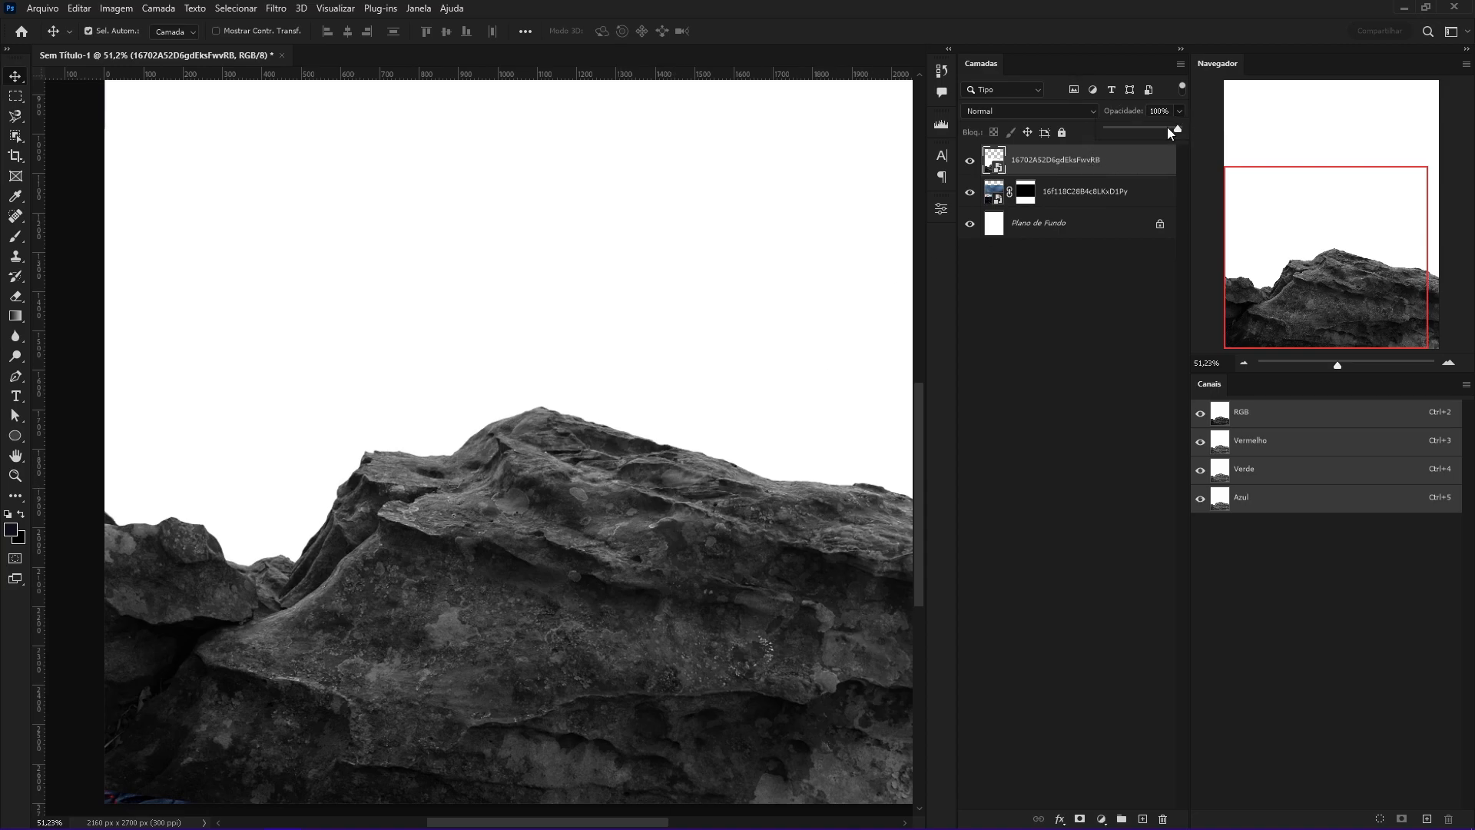
# Lower the rock layer's opacity to 28%, hide it, and select the lava layer.
pyautogui.click(970, 159)
pyautogui.scroll(-2, 513, 442)
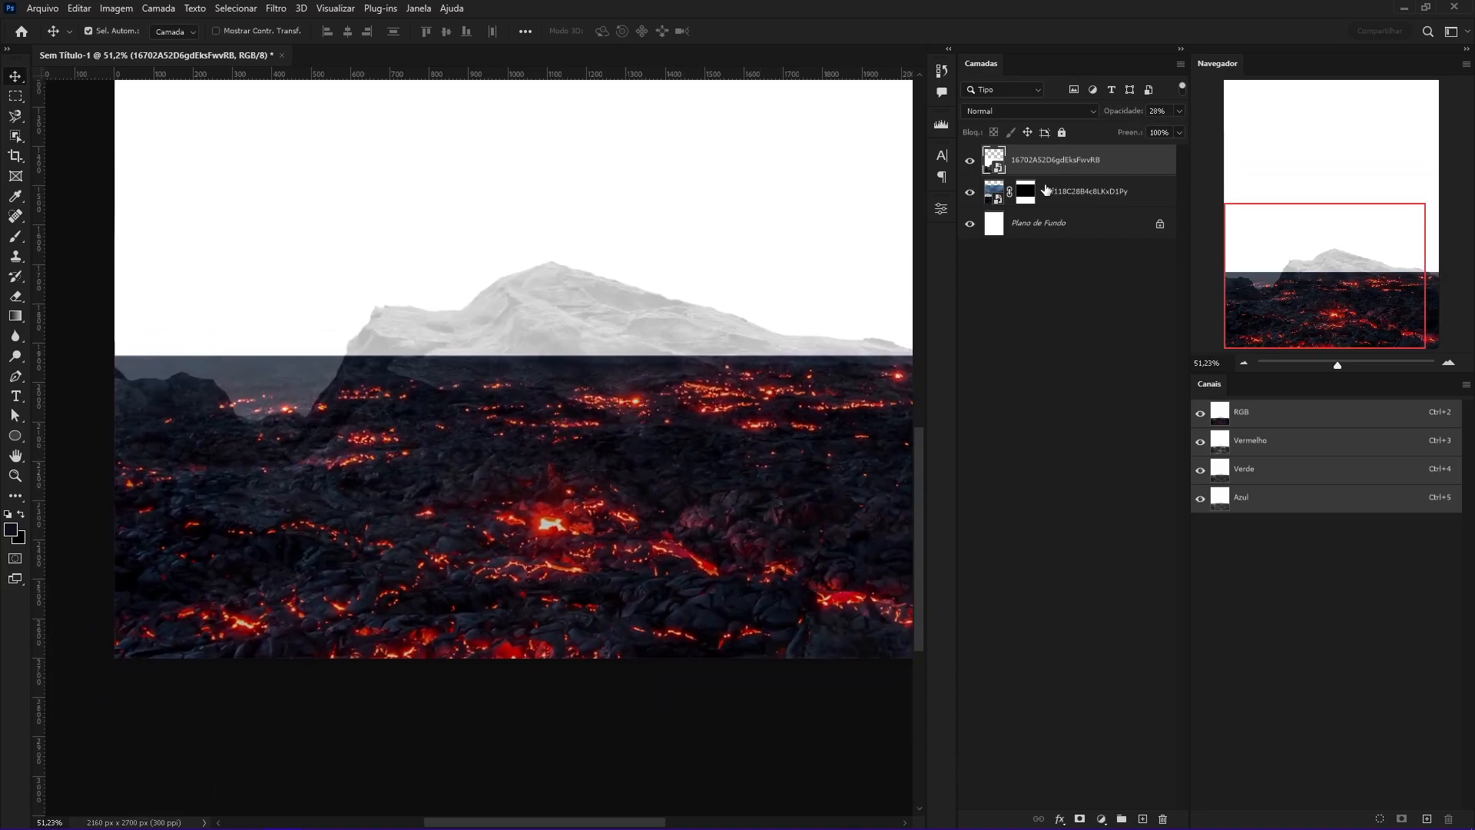
pyautogui.click(1053, 197)
pyautogui.hotkey('ctrl', 'space')
pyautogui.moveTo(356, 494); pyautogui.dragTo(362, 502)
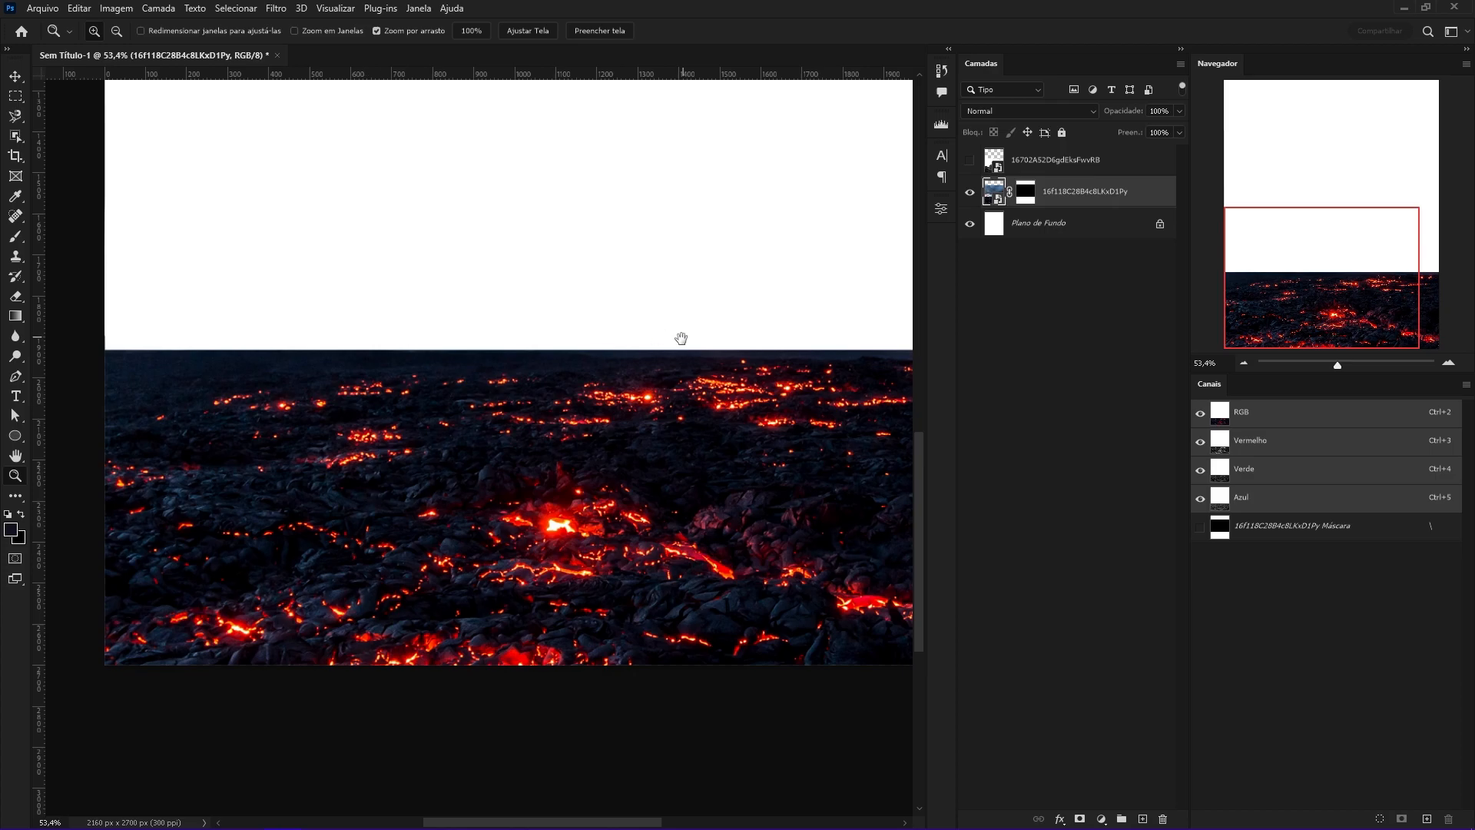
# Select the area above an irregular line across the lava field with the Magnetic Lasso, extending up into the empty area.
pyautogui.moveTo(680, 334); pyautogui.dragTo(596, 398)
pyautogui.moveTo(19, 120); pyautogui.dragTo(67, 135)
pyautogui.click(67, 142)
pyautogui.hotkey('ctrl', 'space')
pyautogui.moveTo(403, 427); pyautogui.dragTo(118, 544)
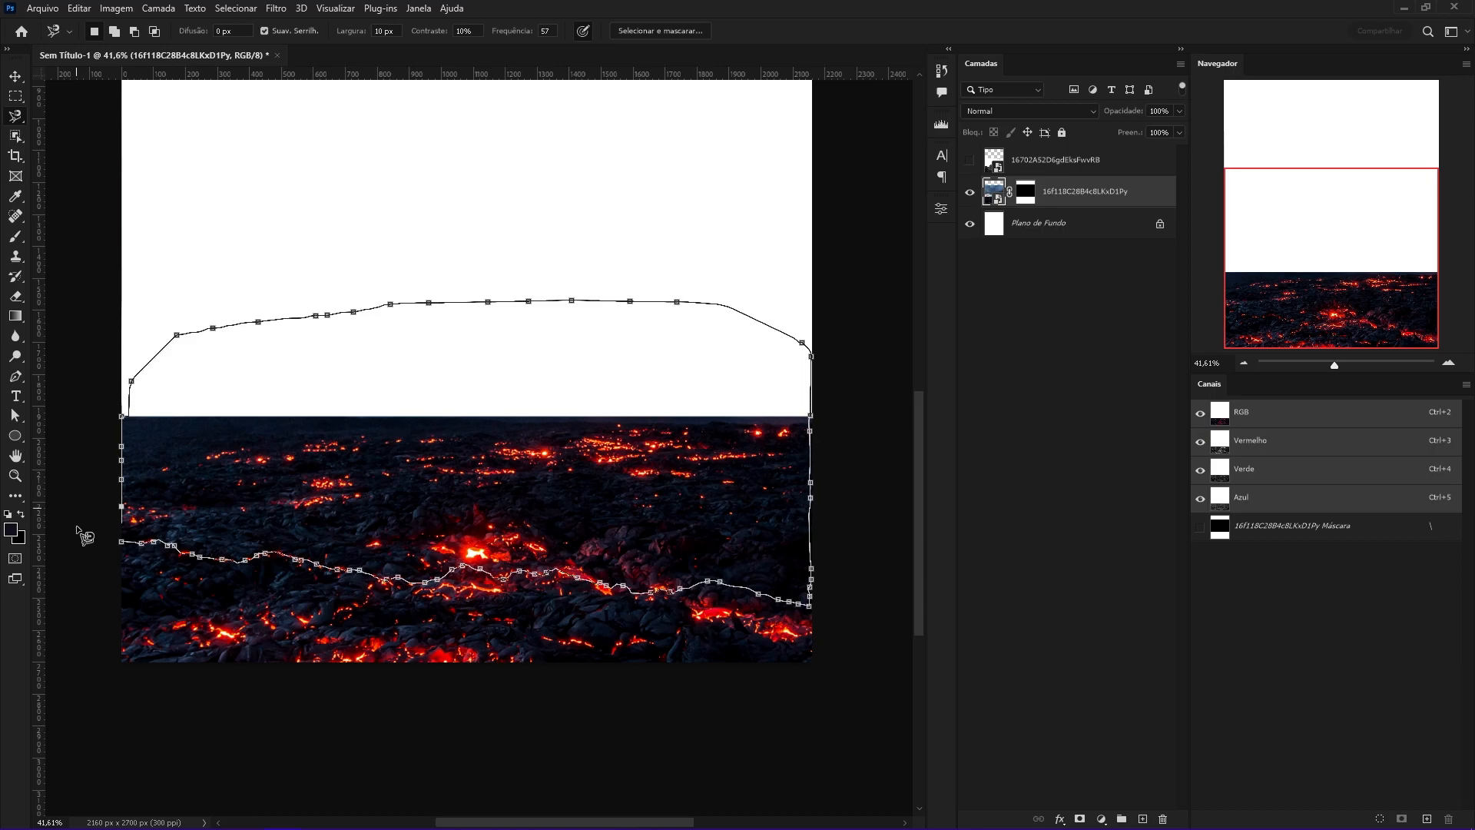
pyautogui.click(122, 543)
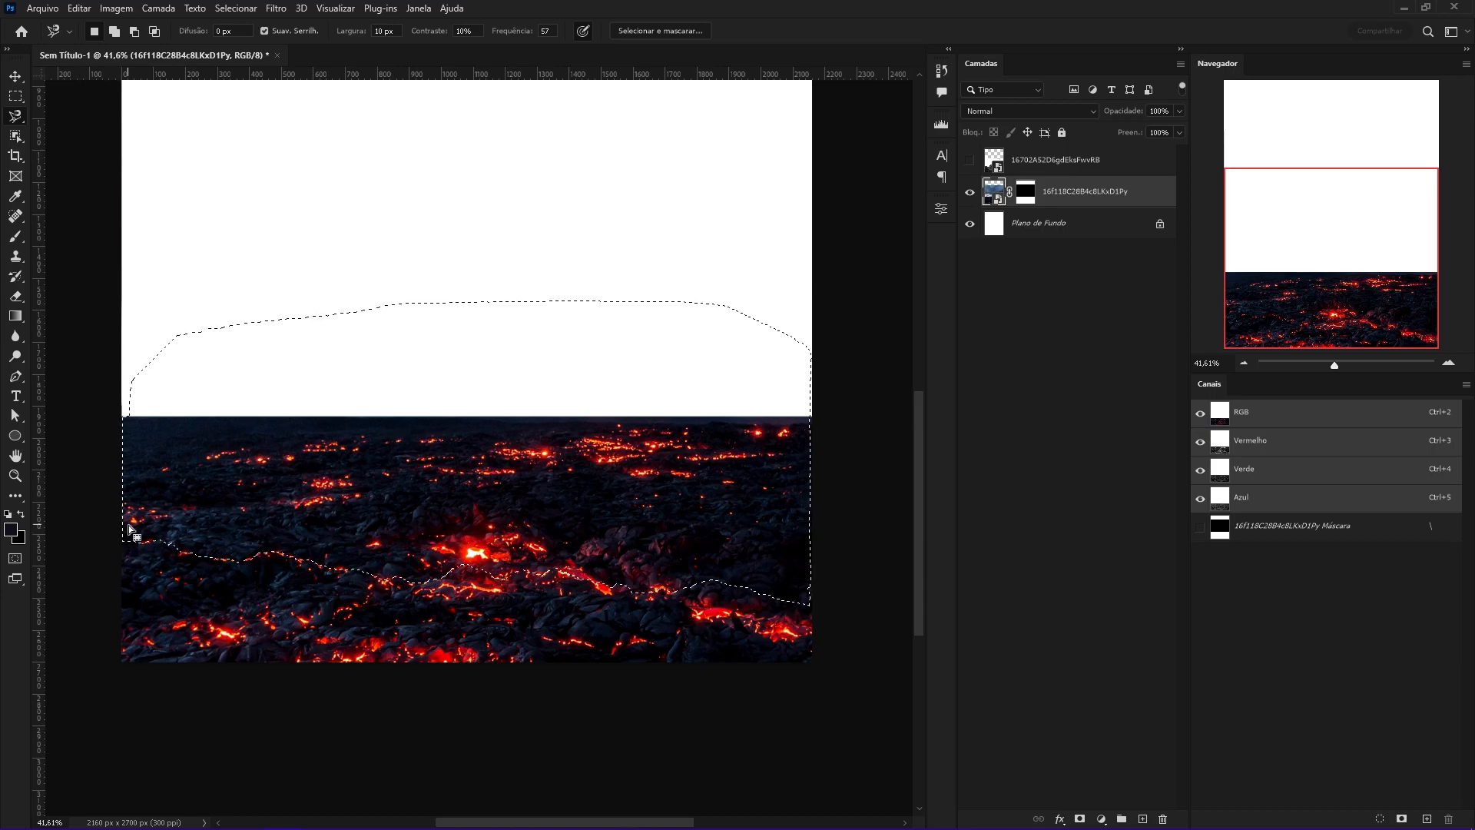
# Show the rock layer at 100% opacity and turn the lava outline selection into its layer mask.
pyautogui.click(1060, 160)
pyautogui.click(970, 161)
pyautogui.click(1180, 111)
pyautogui.moveTo(1168, 127); pyautogui.dragTo(1177, 128)
pyautogui.click(1079, 818)
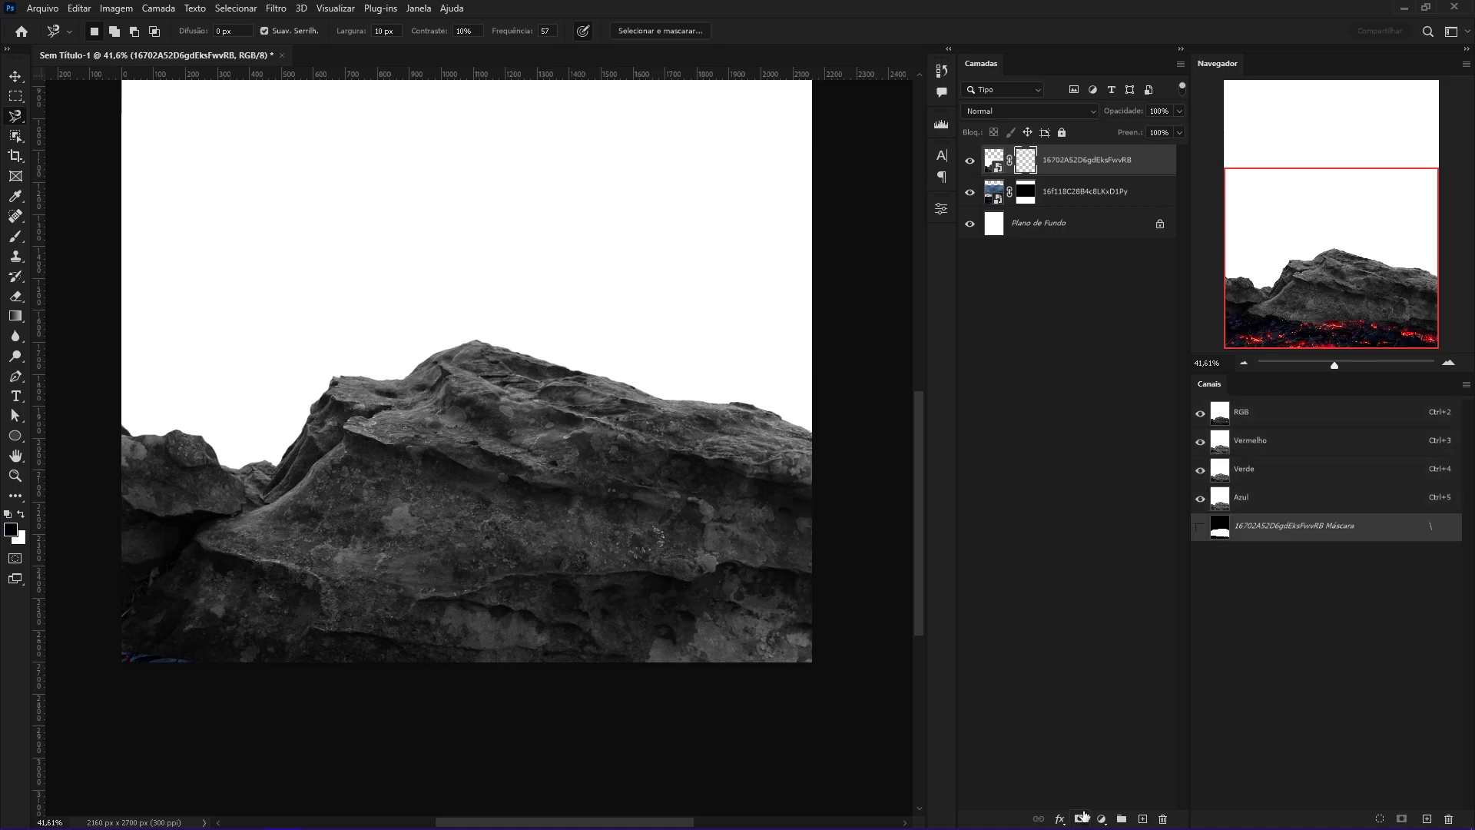
pyautogui.moveTo(749, 449); pyautogui.dragTo(851, 555)
pyautogui.moveTo(851, 554); pyautogui.dragTo(711, 547)
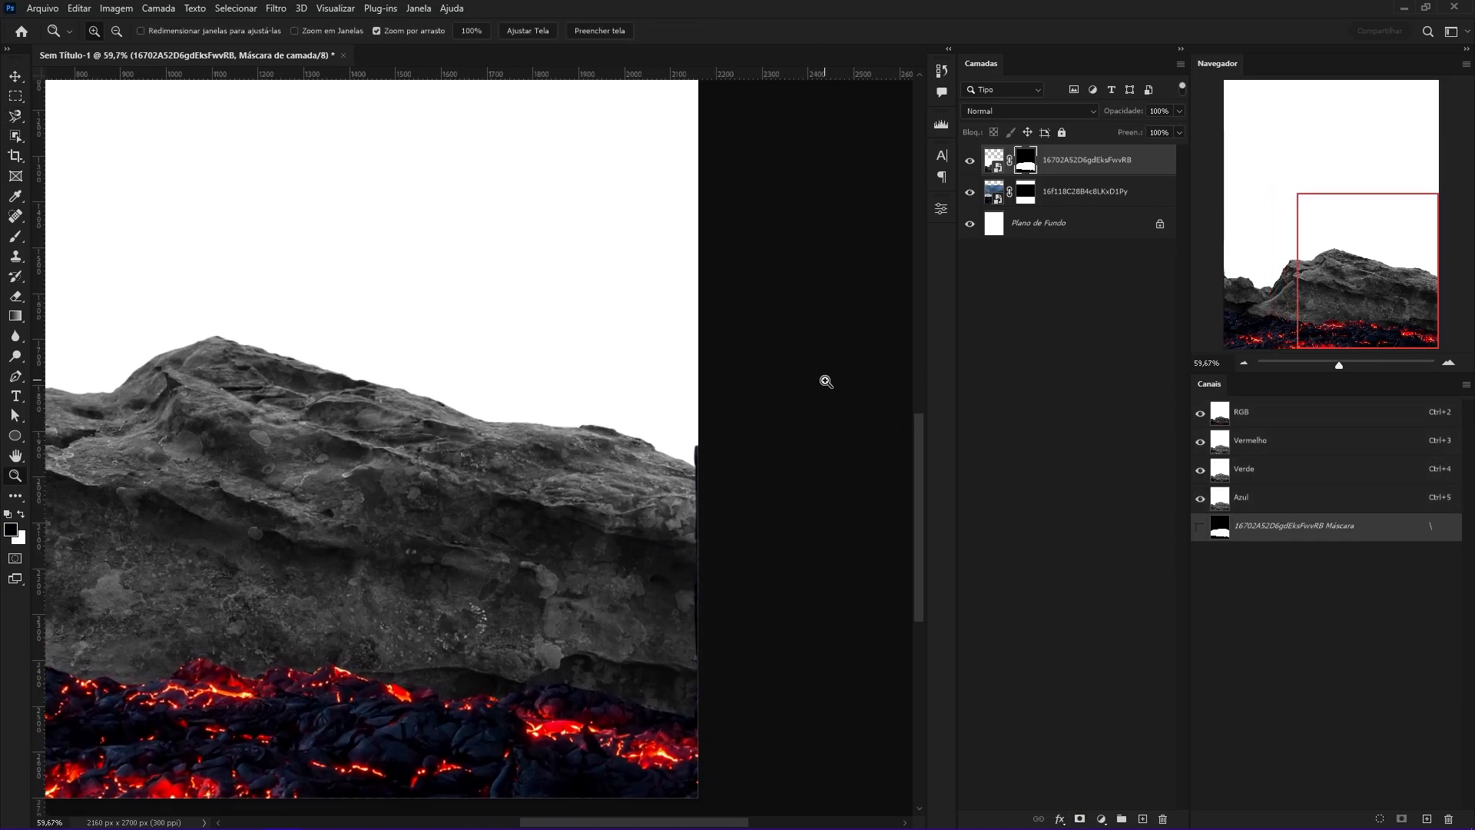
# Retouch the rock's layer mask with the Brush so the rock reaches the canvas edges and meets the lava.
pyautogui.press('b')
pyautogui.press('x')
pyautogui.moveTo(692, 588)
pyautogui.mouseDown()
pyautogui.moveTo(632, 559)
pyautogui.moveTo(585, 560)
pyautogui.mouseUp()
pyautogui.moveTo(695, 499)
pyautogui.mouseDown()
pyautogui.moveTo(733, 381)
pyautogui.moveTo(603, 366)
pyautogui.mouseUp()
pyautogui.moveTo(750, 400); pyautogui.dragTo(461, 430)
pyautogui.moveTo(461, 430); pyautogui.dragTo(431, 475)
pyautogui.moveTo(671, 626); pyautogui.dragTo(732, 569)
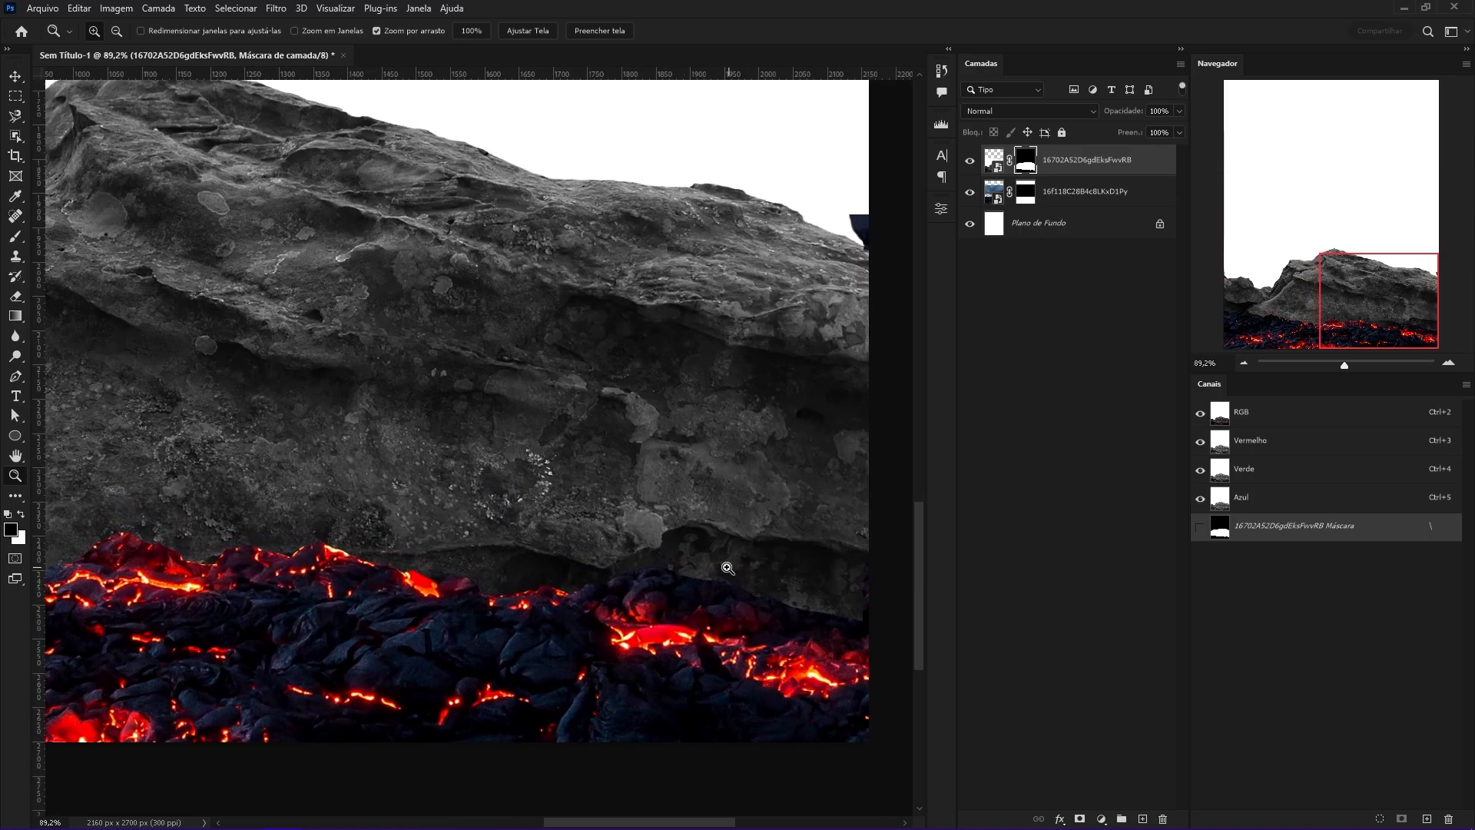
pyautogui.moveTo(651, 537); pyautogui.dragTo(1107, 607)
pyautogui.moveTo(230, 430); pyautogui.dragTo(634, 507)
pyautogui.moveTo(609, 501); pyautogui.dragTo(539, 610)
pyautogui.moveTo(540, 611); pyautogui.dragTo(523, 607)
# Add a mid-grey solid color fill layer directly above the background layer.
pyautogui.press('v')
pyautogui.click(1068, 228)
pyautogui.click(1101, 819)
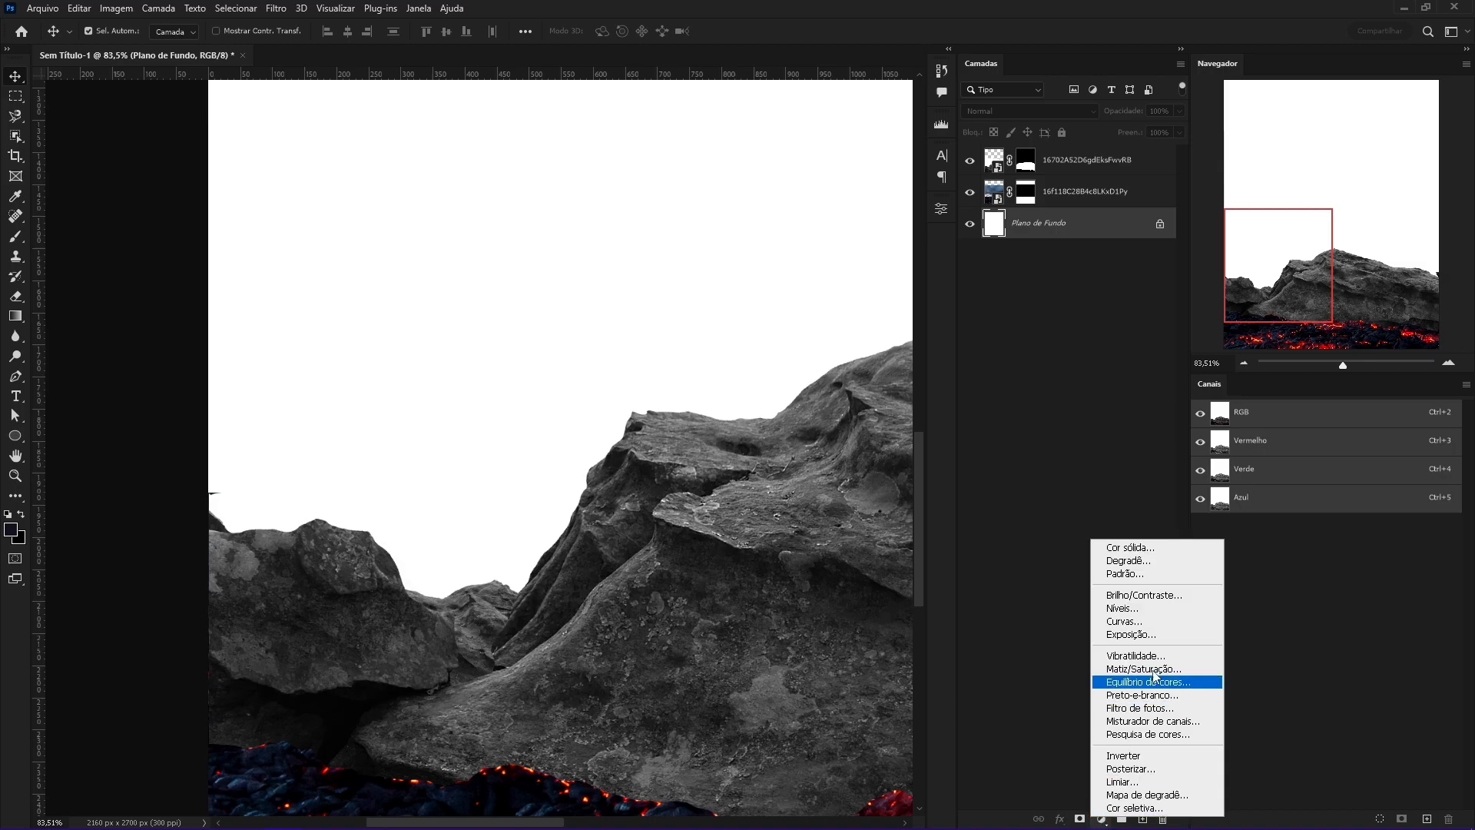
pyautogui.click(1118, 550)
pyautogui.click(844, 456)
pyautogui.click(1296, 384)
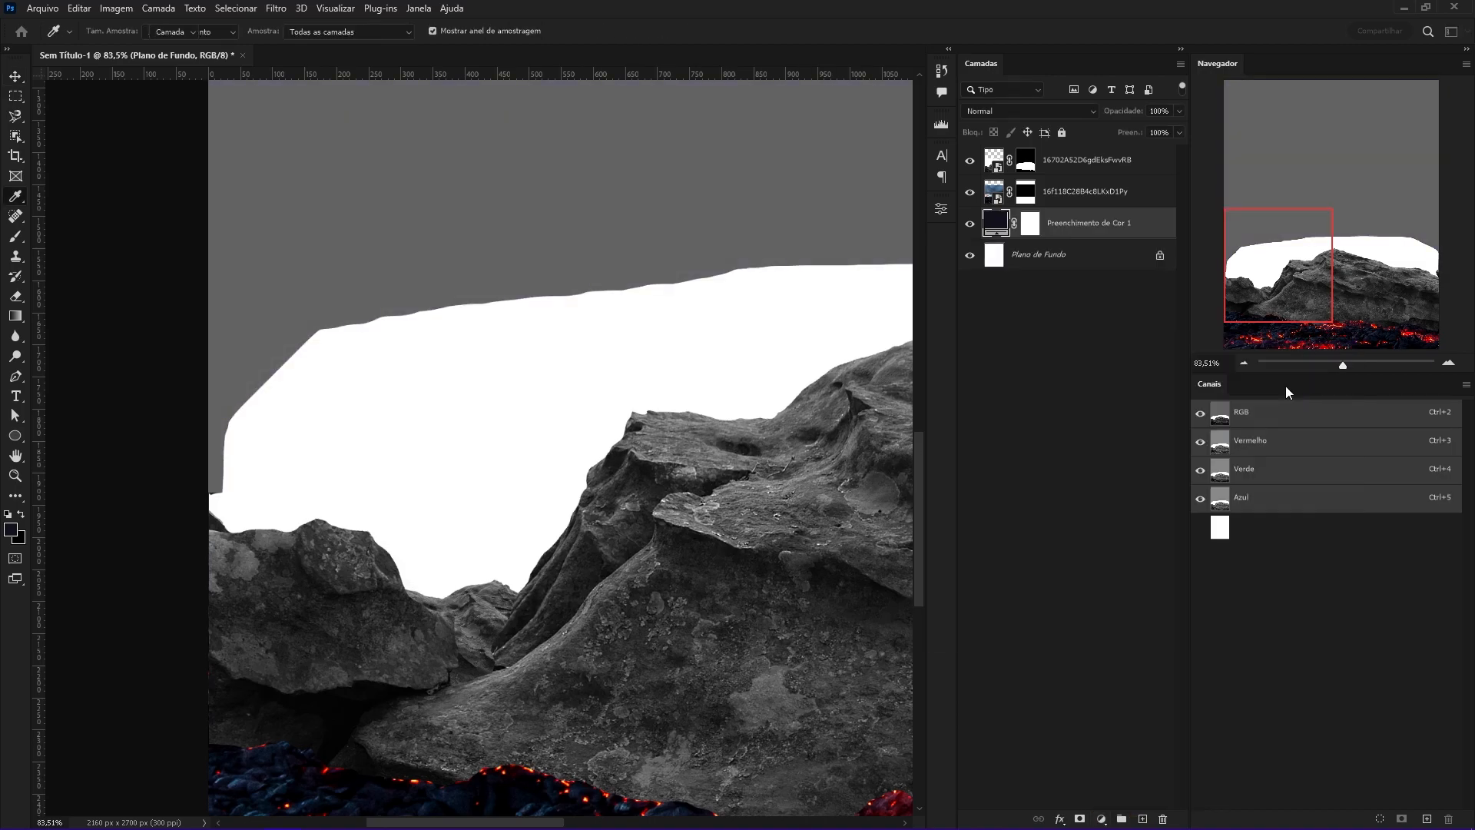
# Select the white area around the rock with the Magic Wand and fill it with black on the rock's mask.
pyautogui.click(1090, 160)
pyautogui.press('z')
pyautogui.moveTo(786, 349); pyautogui.dragTo(597, 405)
pyautogui.press('w')
pyautogui.hotkey('shift', 'w')
pyautogui.hotkey('shift', 'w')
pyautogui.click(542, 455)
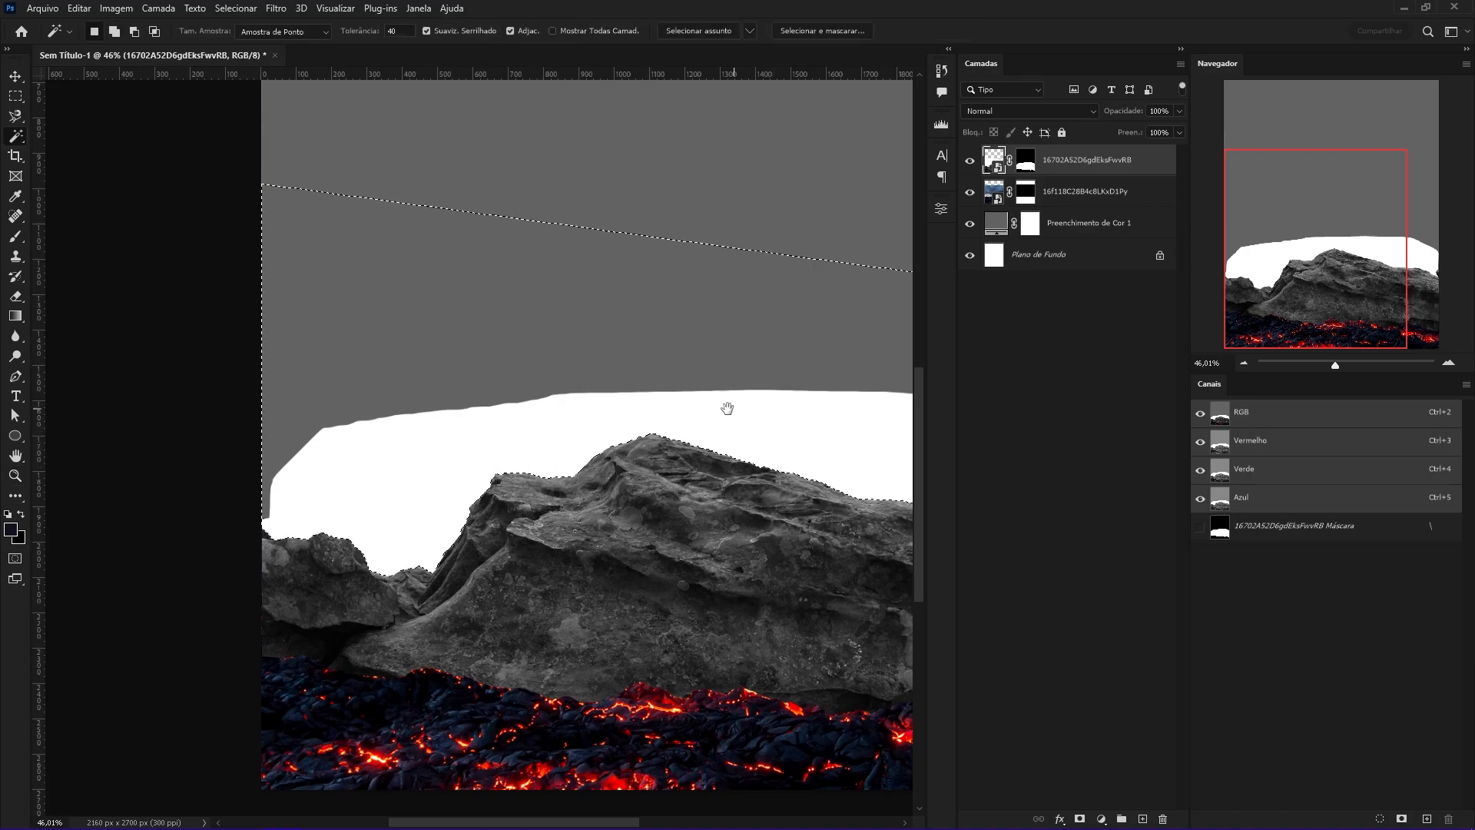
pyautogui.moveTo(741, 411); pyautogui.dragTo(533, 459)
pyautogui.click(1025, 160)
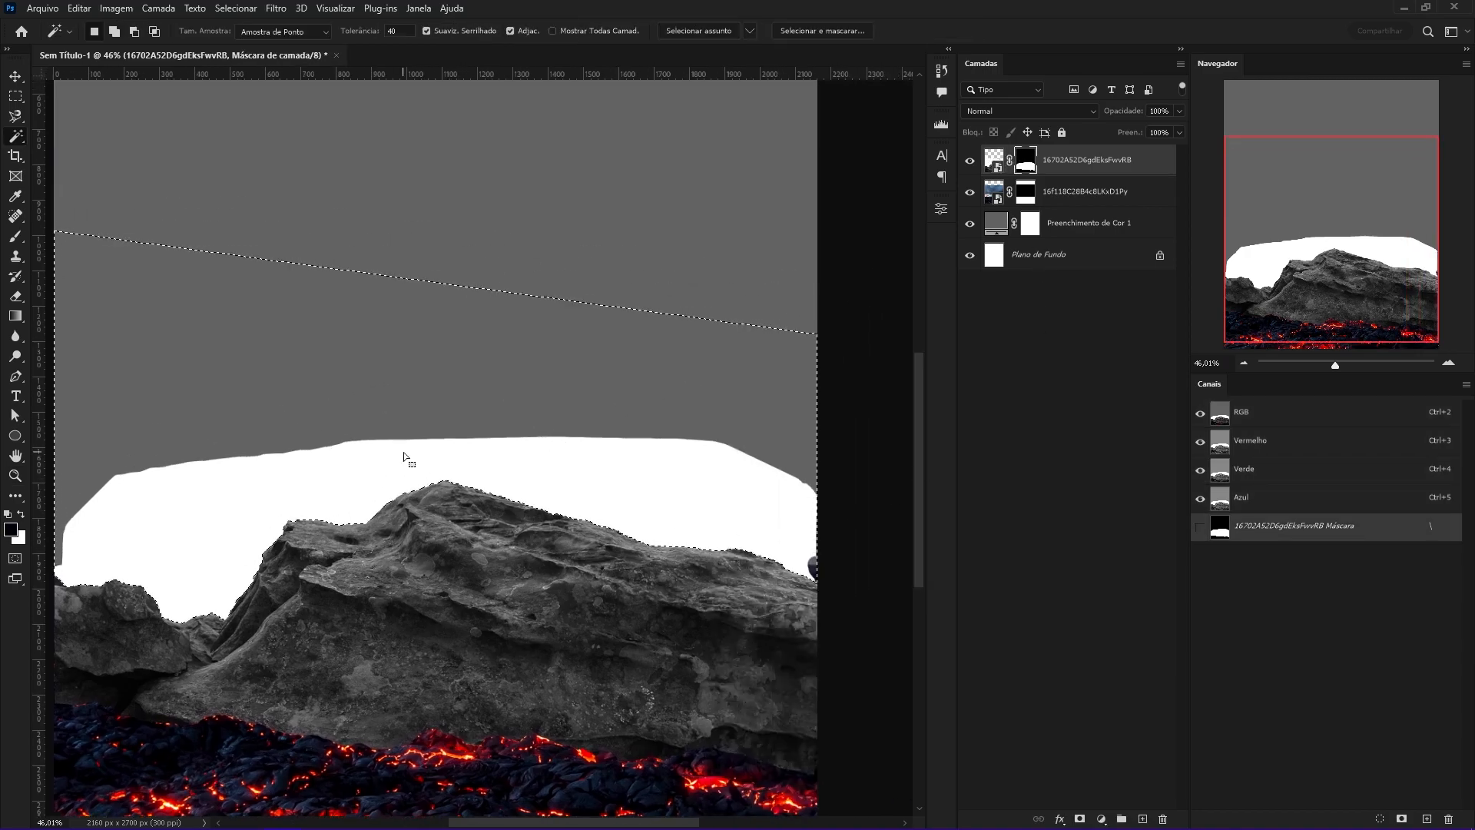
pyautogui.hotkey('alt', 'BackSpace')
pyautogui.hotkey('ctrl', 'd')
# Examine the rock's outline and its transition to the lava for leftover background.
pyautogui.moveTo(659, 514); pyautogui.dragTo(673, 455)
pyautogui.press('z')
pyautogui.moveTo(596, 527); pyautogui.dragTo(672, 507)
pyautogui.moveTo(642, 488); pyautogui.dragTo(651, 575)
pyautogui.moveTo(686, 565); pyautogui.dragTo(597, 572)
pyautogui.moveTo(672, 603); pyautogui.dragTo(768, 513)
pyautogui.moveTo(330, 527); pyautogui.dragTo(427, 546)
pyautogui.moveTo(403, 599); pyautogui.dragTo(513, 611)
# Fill a rectangular area above the lava with black on the lava layer's mask to remove remnants.
pyautogui.press('v')
pyautogui.click(396, 531)
pyautogui.click(1025, 195)
pyautogui.press('z')
pyautogui.moveTo(631, 546); pyautogui.dragTo(530, 543)
pyautogui.moveTo(693, 522); pyautogui.dragTo(672, 563)
pyautogui.press('m')
pyautogui.moveTo(582, 494); pyautogui.dragTo(197, 434)
pyautogui.hotkey('alt', 'BackSpace')
pyautogui.hotkey('ctrl', 'd')
pyautogui.moveTo(701, 440); pyautogui.dragTo(781, 463)
pyautogui.press('z')
pyautogui.moveTo(516, 596); pyautogui.dragTo(527, 520)
# Darken the rock with a clipped Levels adjustment using midtones 0.86 and output white 138.
pyautogui.press('v')
pyautogui.click(1099, 169)
pyautogui.press('z')
pyautogui.moveTo(405, 622); pyautogui.dragTo(543, 621)
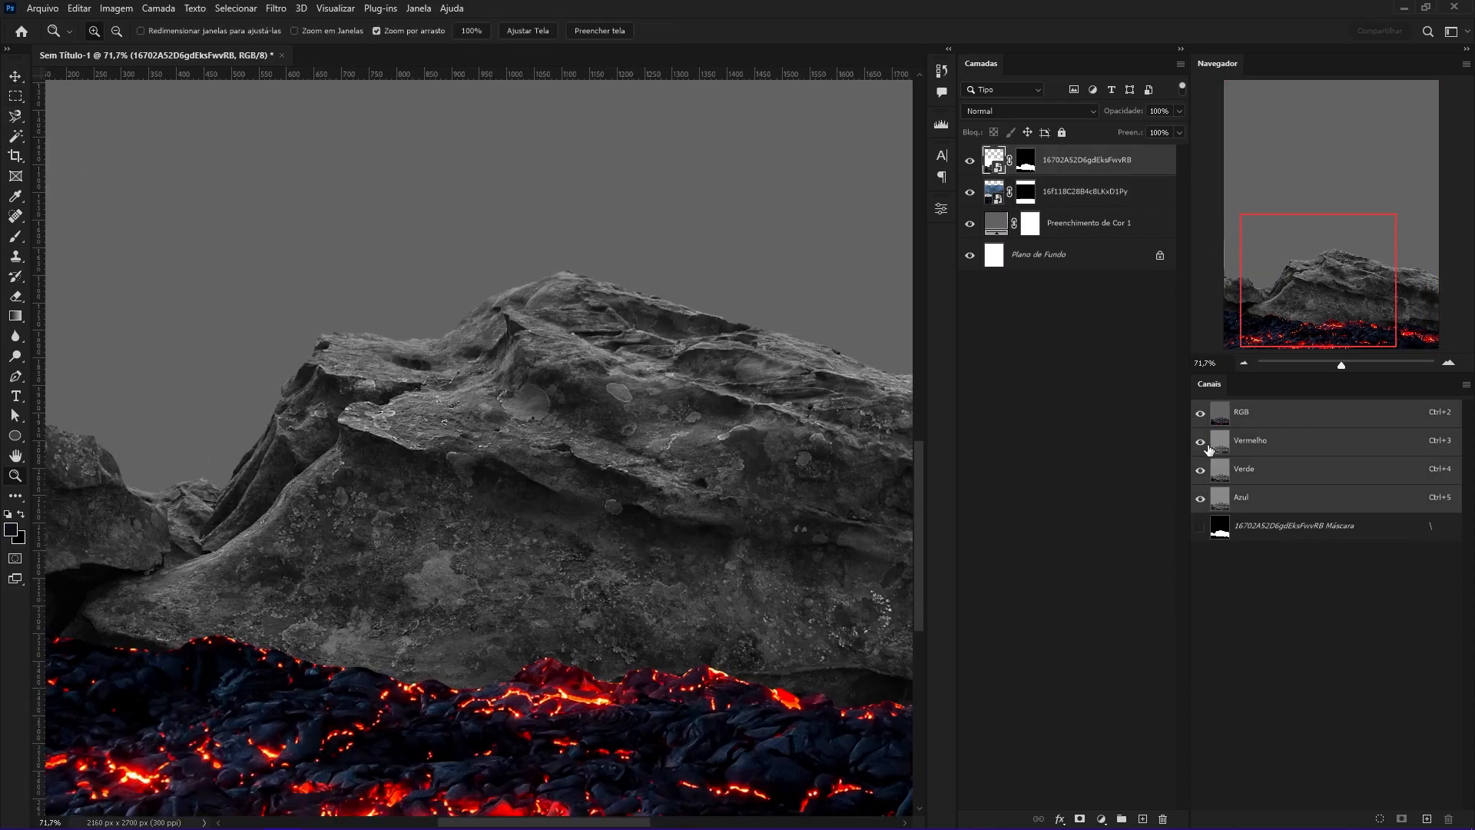
pyautogui.moveTo(721, 628); pyautogui.dragTo(642, 626)
pyautogui.moveTo(725, 600); pyautogui.dragTo(660, 592)
pyautogui.click(1101, 818)
pyautogui.click(1163, 678)
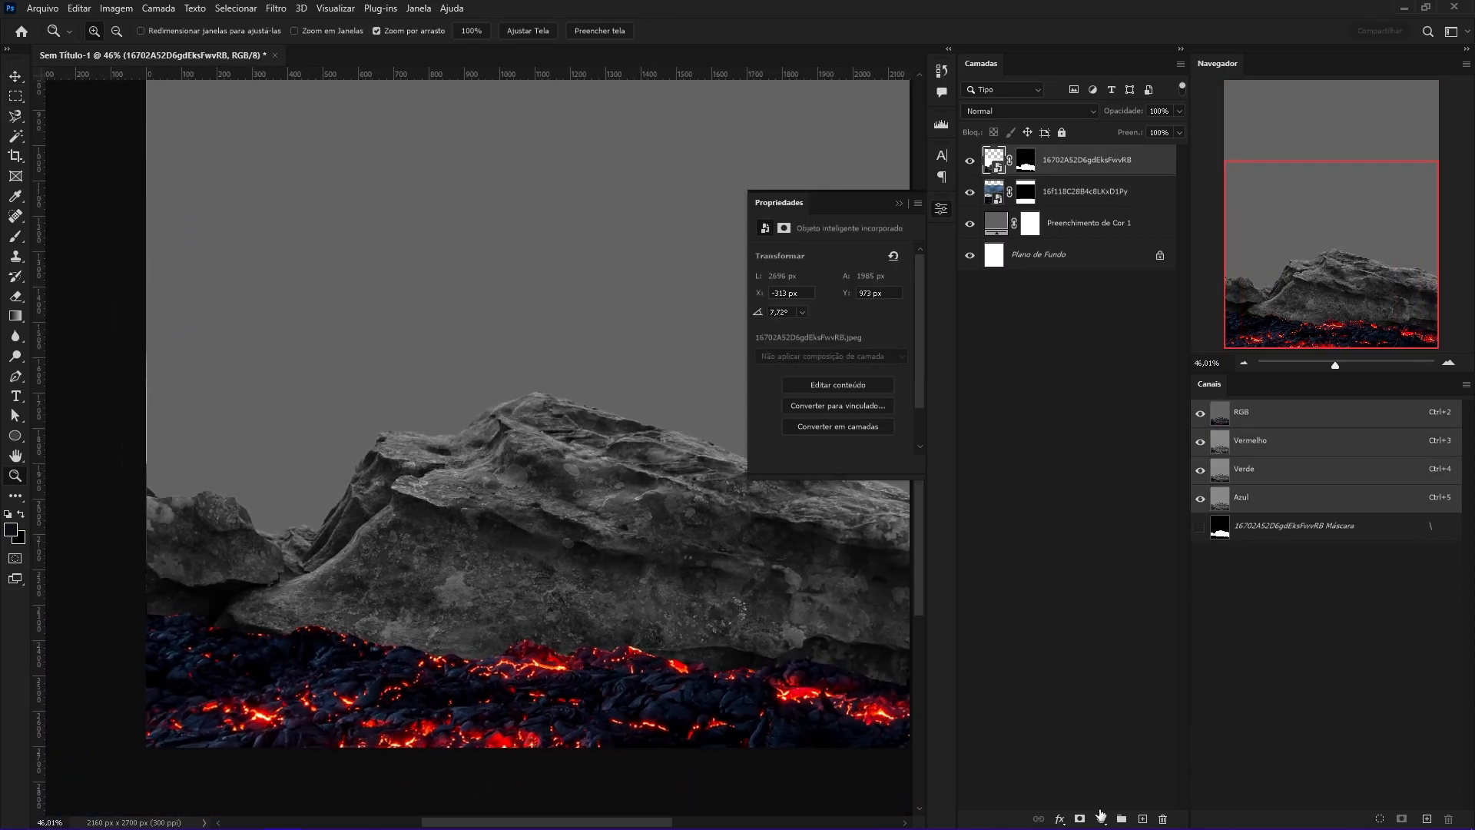
pyautogui.click(1101, 817)
pyautogui.click(1115, 611)
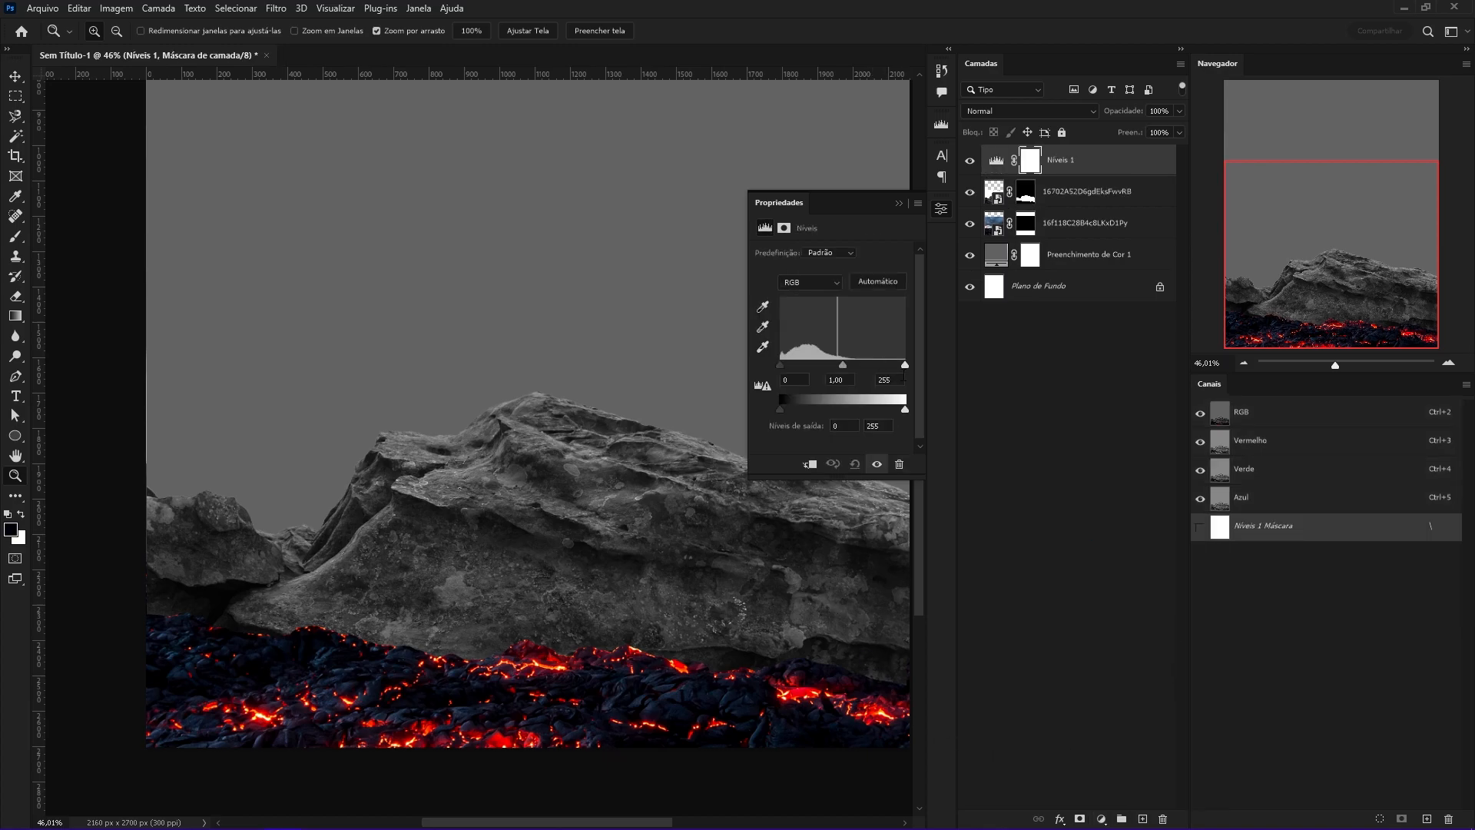
pyautogui.moveTo(905, 409); pyautogui.dragTo(849, 365)
pyautogui.moveTo(847, 409)
pyautogui.mouseDown()
pyautogui.moveTo(861, 412)
pyautogui.moveTo(846, 413)
pyautogui.mouseUp()
pyautogui.click(673, 553)
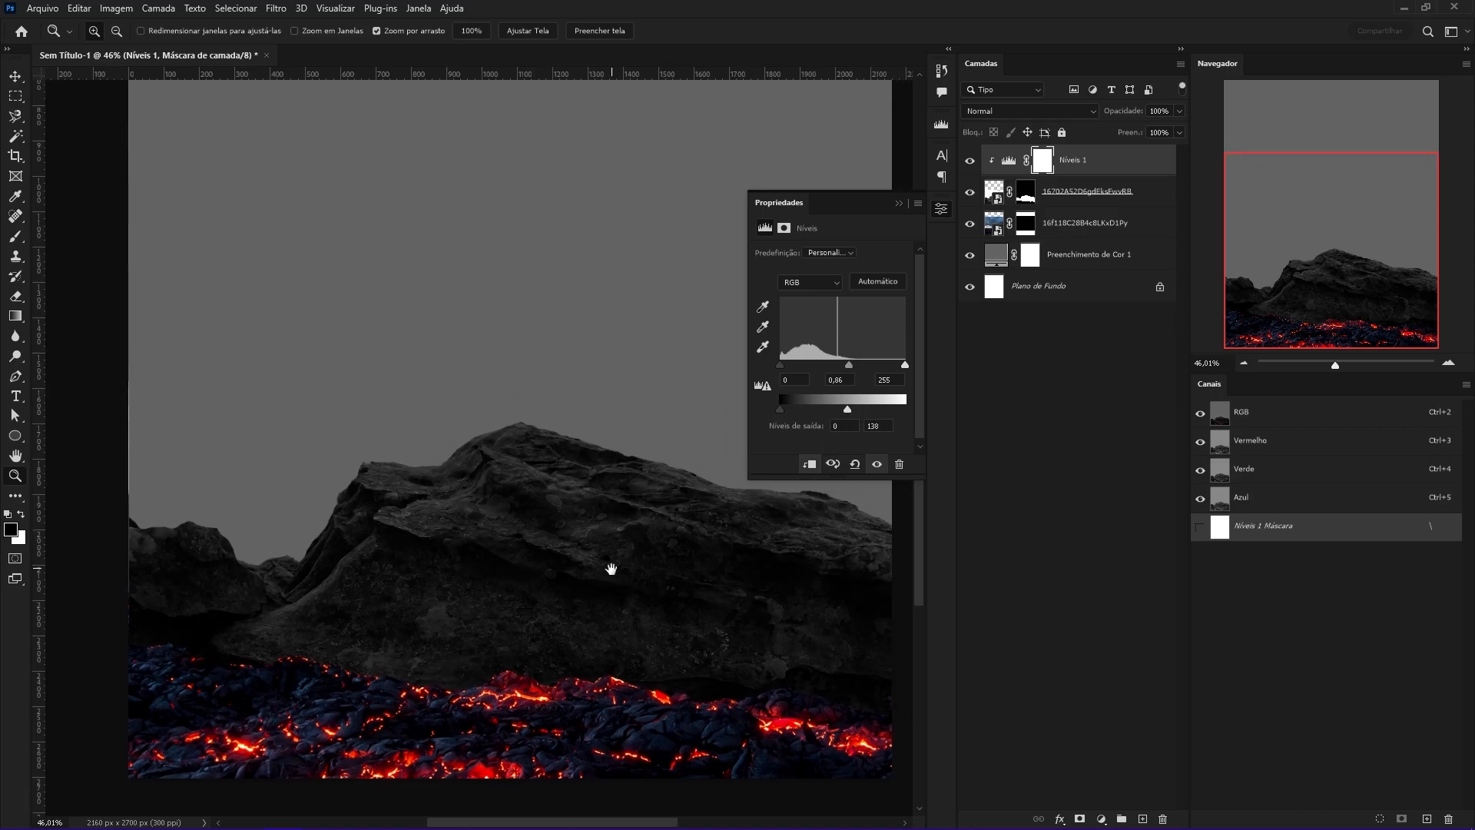
# Add a Hue/Saturation adjustment clipped to the rock with saturation -100.
pyautogui.click(1101, 818)
pyautogui.click(1144, 674)
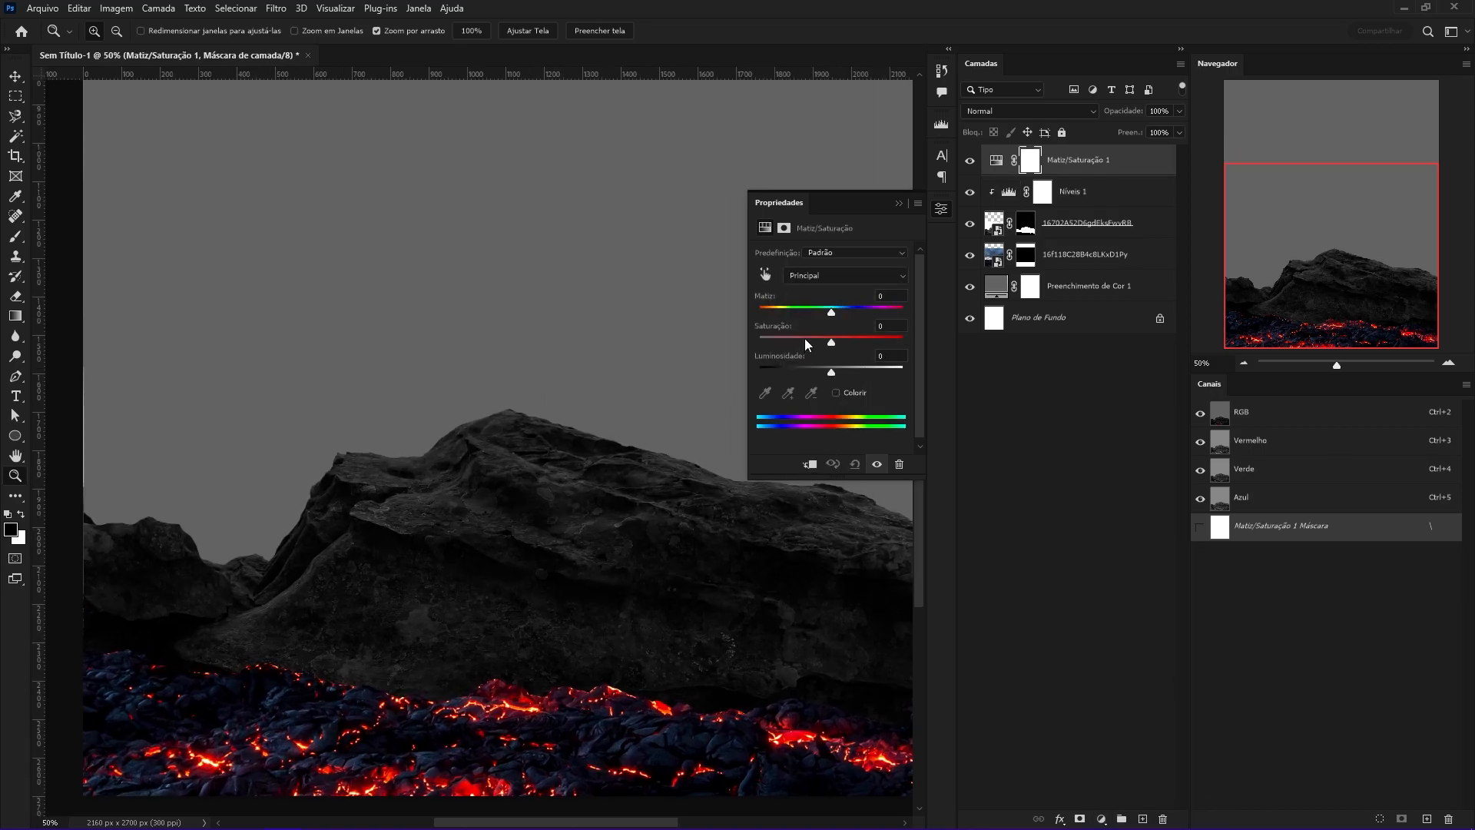
pyautogui.moveTo(787, 342); pyautogui.dragTo(778, 344)
pyautogui.hotkey('ctrl', 'alt', 'g')
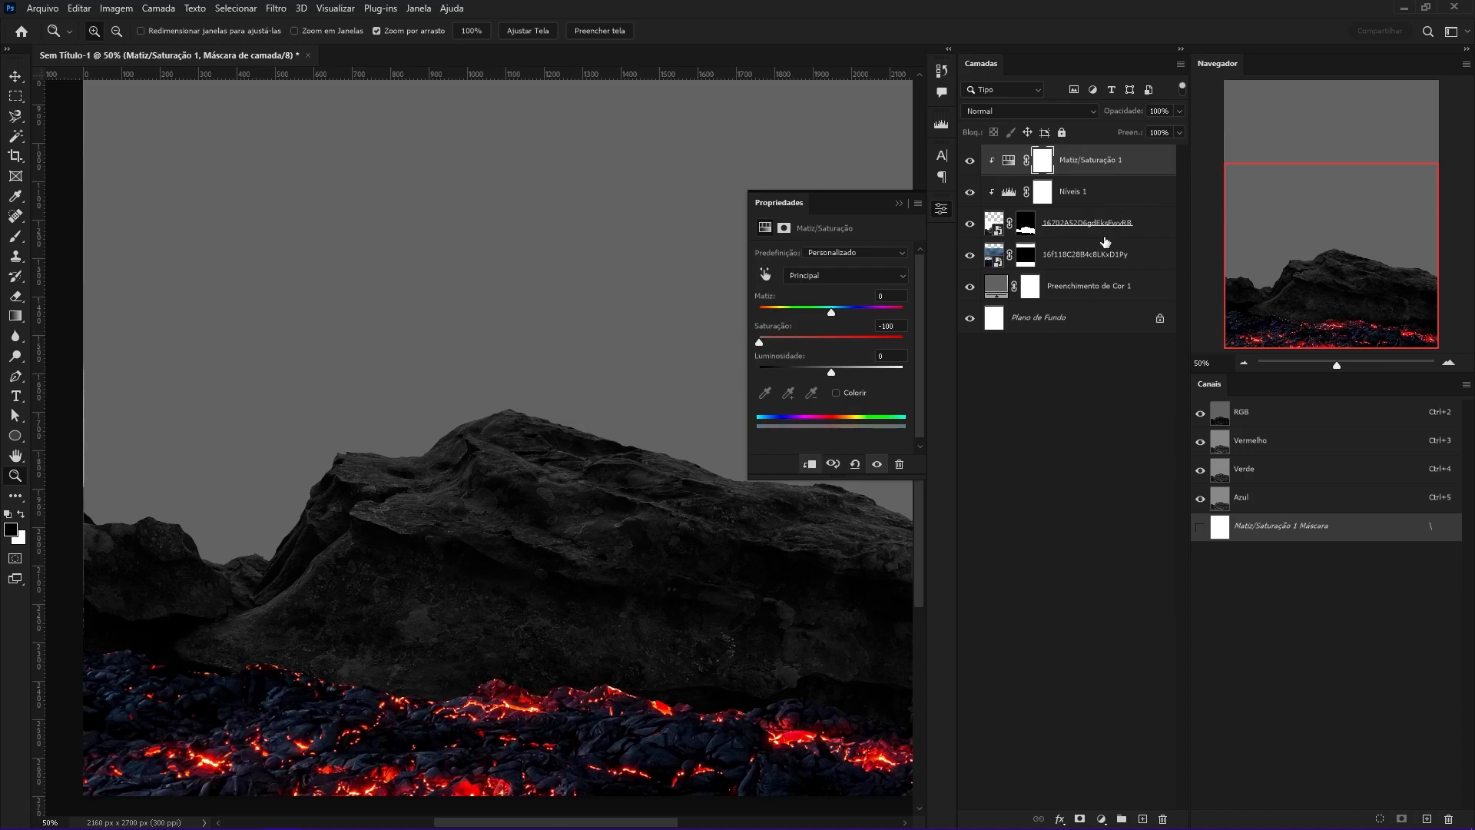
# Clip a Hue/Saturation adjustment to the lava layer and set the saturation of its blues to -100.
pyautogui.click(1105, 198)
pyautogui.click(1102, 257)
pyautogui.click(1100, 819)
pyautogui.click(1126, 676)
pyautogui.moveTo(658, 650); pyautogui.dragTo(640, 551)
pyautogui.click(766, 274)
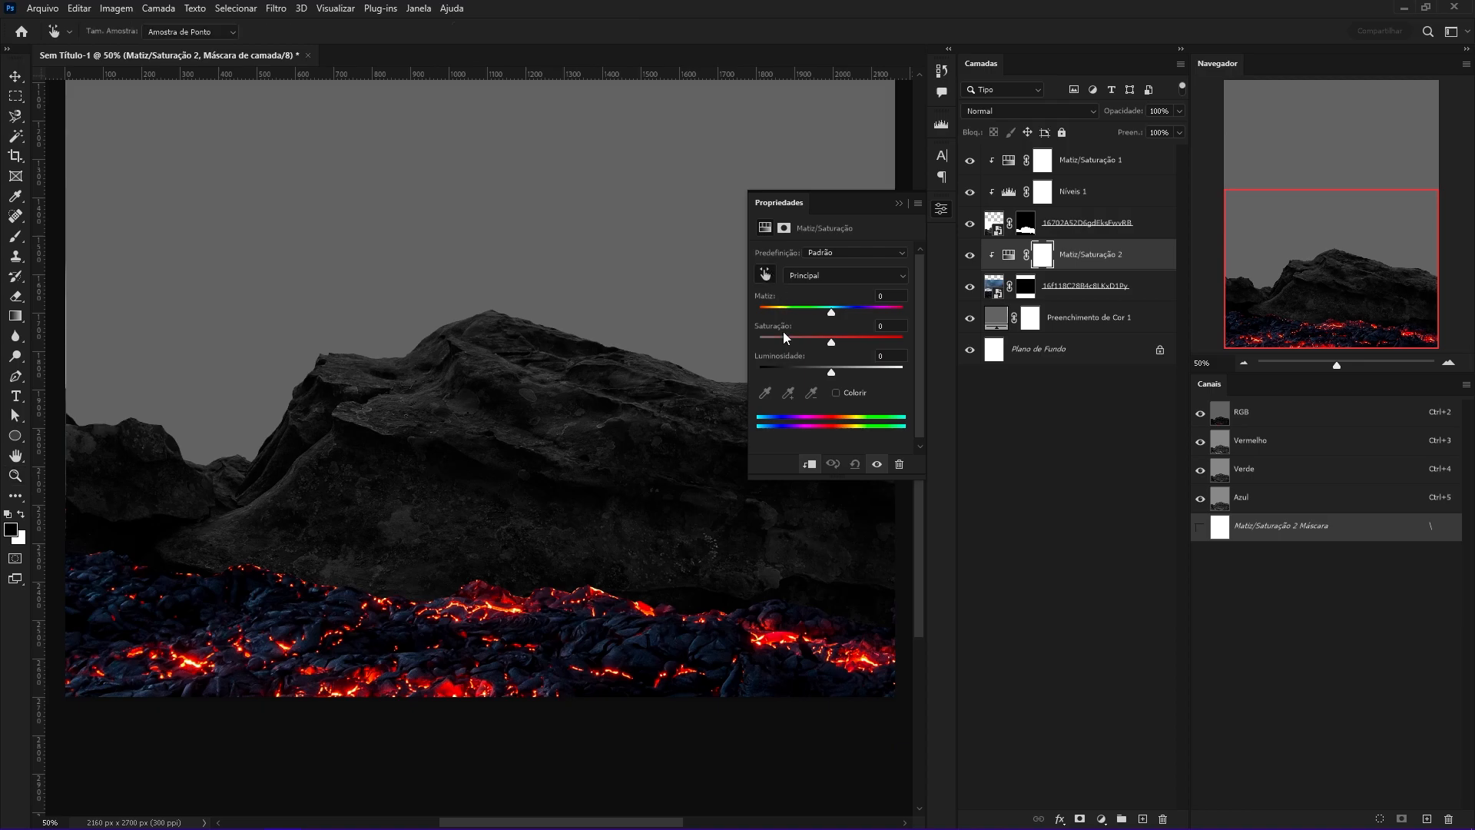
pyautogui.moveTo(503, 647); pyautogui.dragTo(537, 570)
pyautogui.moveTo(617, 603)
pyautogui.mouseDown()
pyautogui.moveTo(583, 593)
pyautogui.moveTo(601, 588)
pyautogui.mouseUp()
# Compare the rock with and without its Levels adjustment and examine it up close.
pyautogui.click(618, 491)
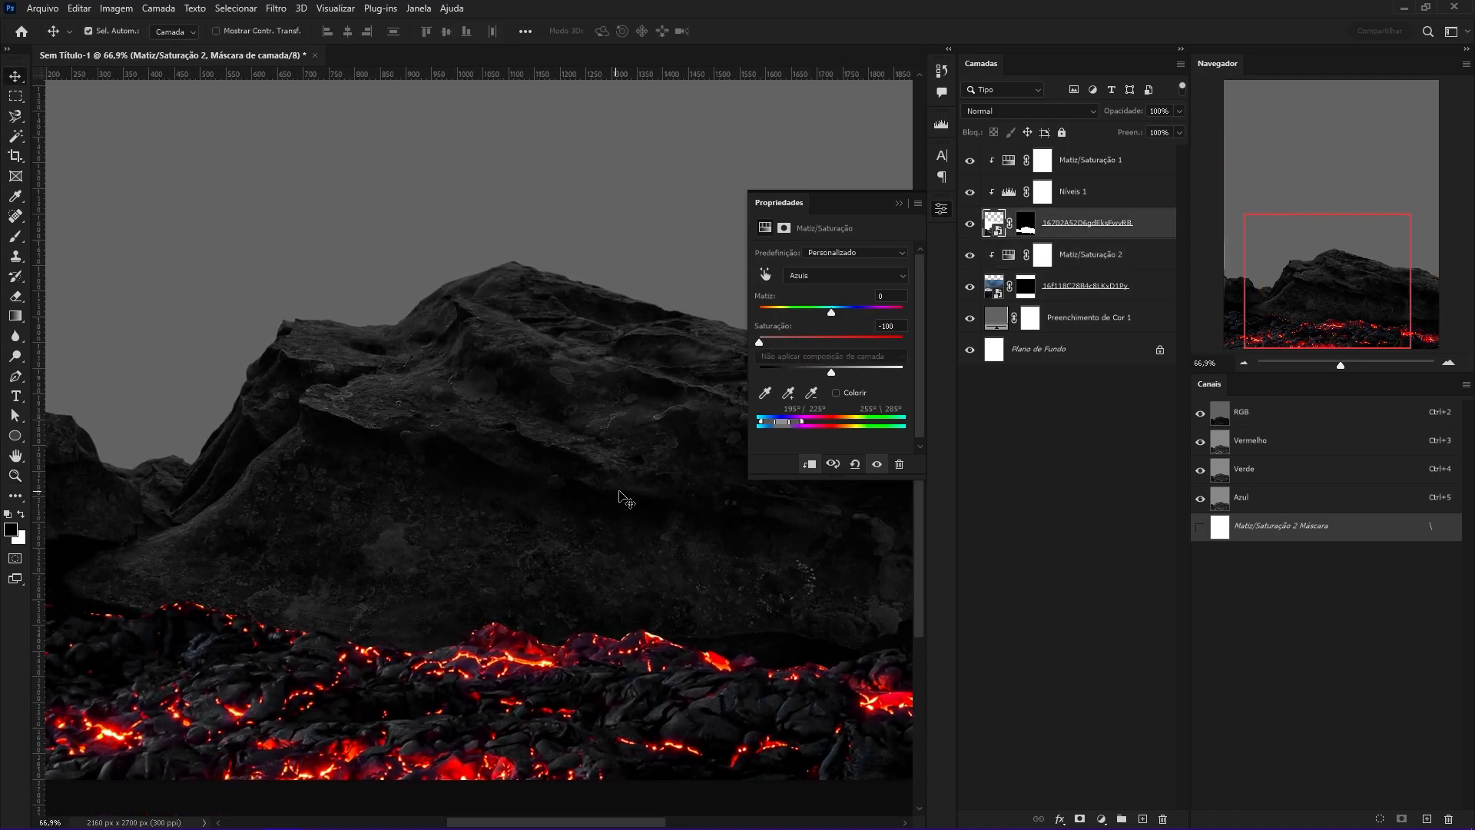
pyautogui.click(968, 193)
pyautogui.click(969, 192)
pyautogui.moveTo(520, 546); pyautogui.dragTo(626, 537)
pyautogui.press('z')
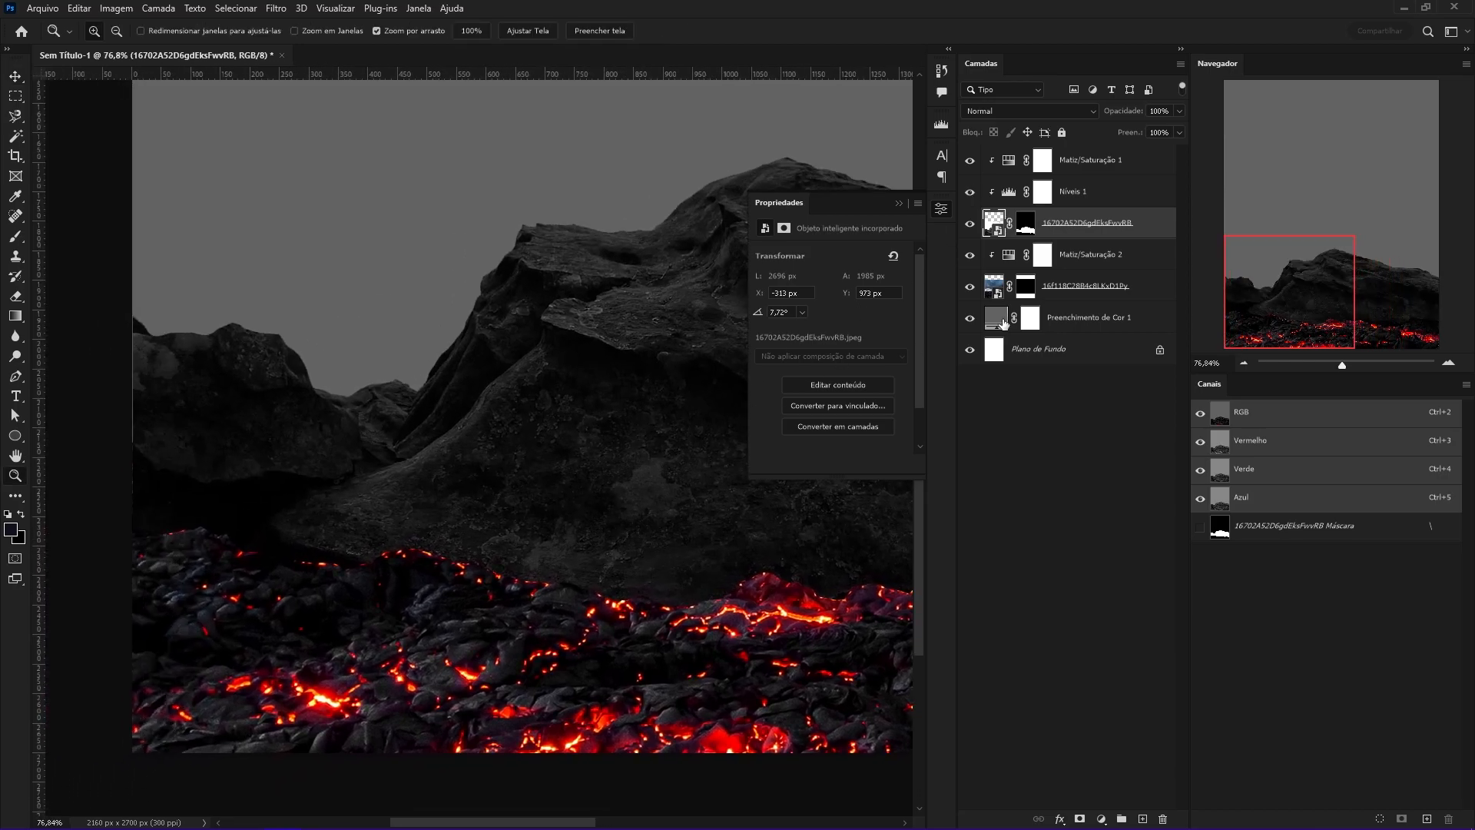
# Add a second Hue/Saturation adjustment clipped to the rock, colorized with hue 17 and saturation 54.
pyautogui.click(1121, 204)
pyautogui.click(1110, 161)
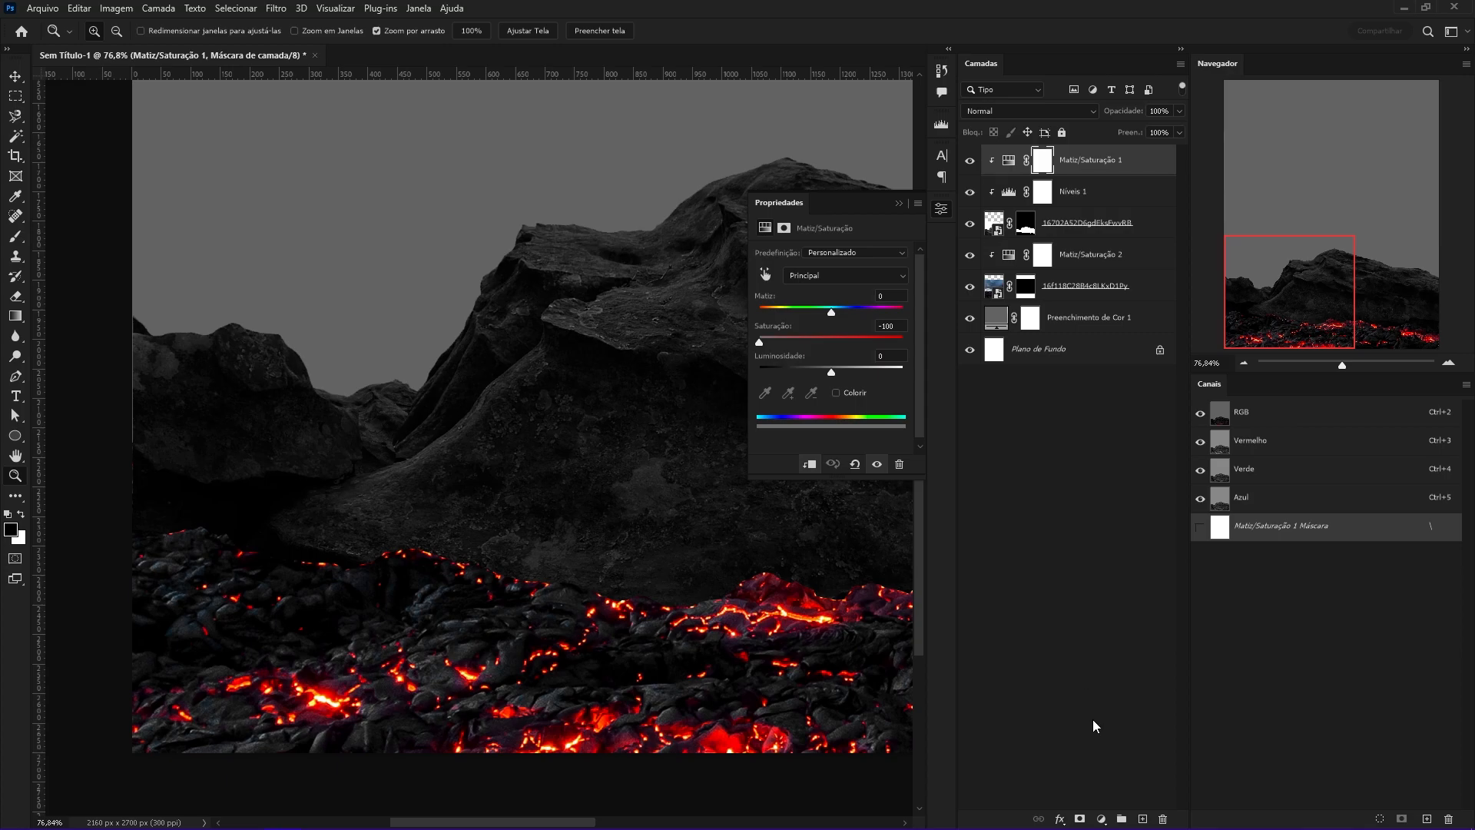
pyautogui.click(1102, 820)
pyautogui.click(1153, 669)
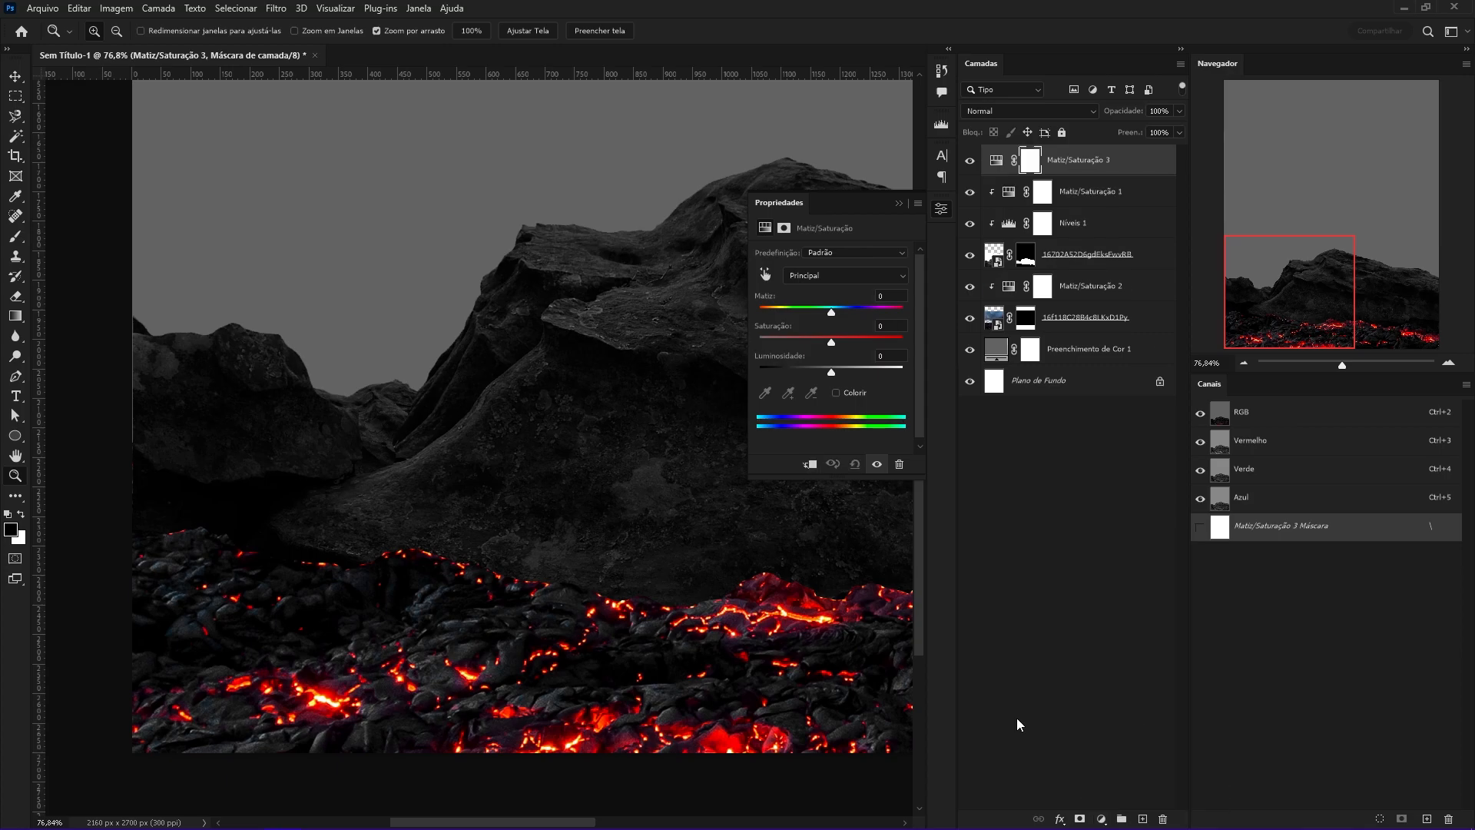
pyautogui.click(836, 392)
pyautogui.click(810, 464)
pyautogui.moveTo(796, 342); pyautogui.dragTo(837, 347)
pyautogui.moveTo(773, 312); pyautogui.dragTo(769, 315)
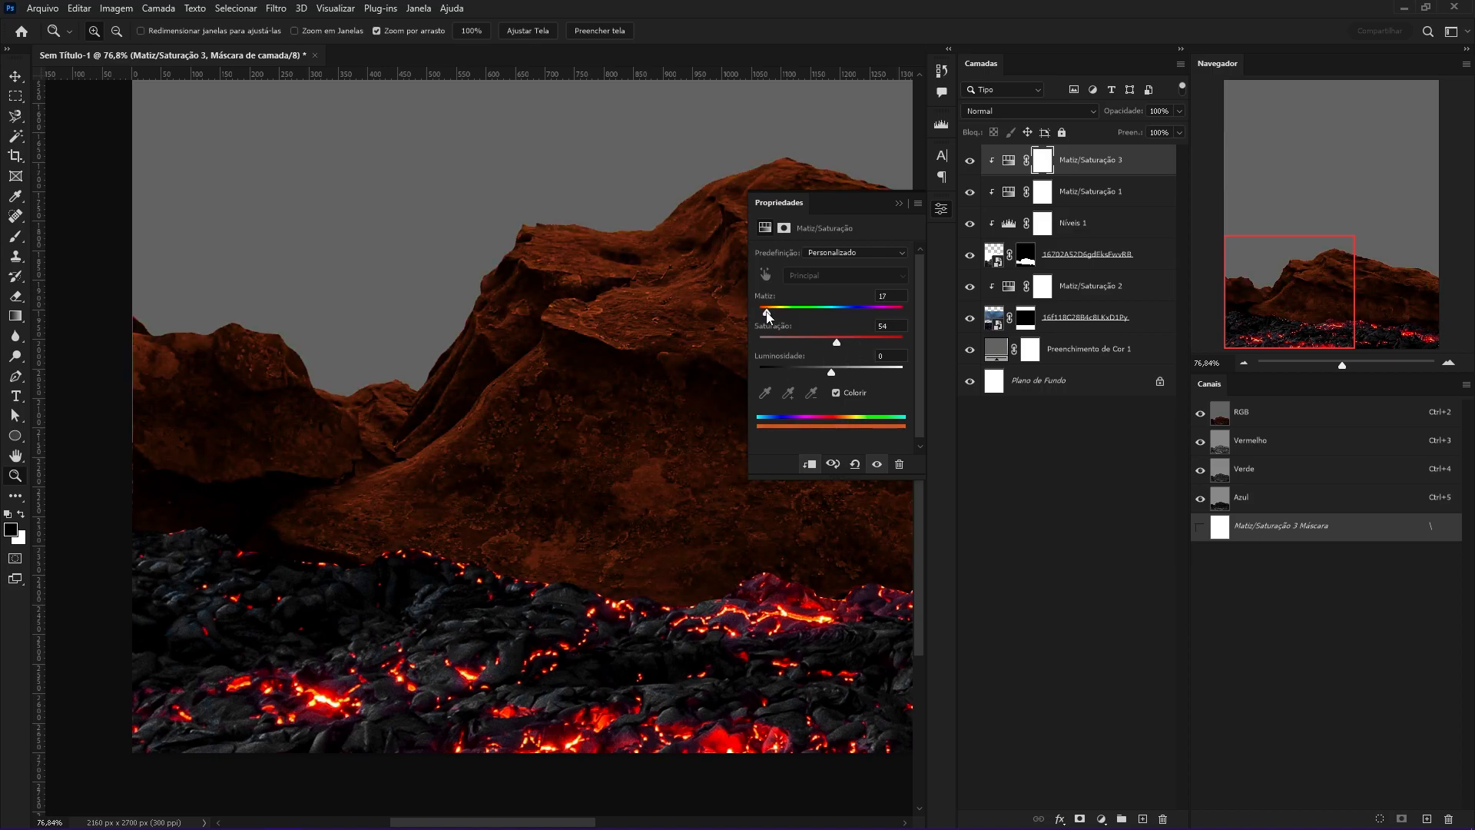
# Invert the colorizing adjustment's mask and paint the warm glow onto the lower rock beside the lava with a soft brush.
pyautogui.doubleClick(1150, 168)
pyautogui.moveTo(986, 623)
pyautogui.mouseDown()
pyautogui.moveTo(1041, 630)
pyautogui.moveTo(1003, 628)
pyautogui.mouseUp()
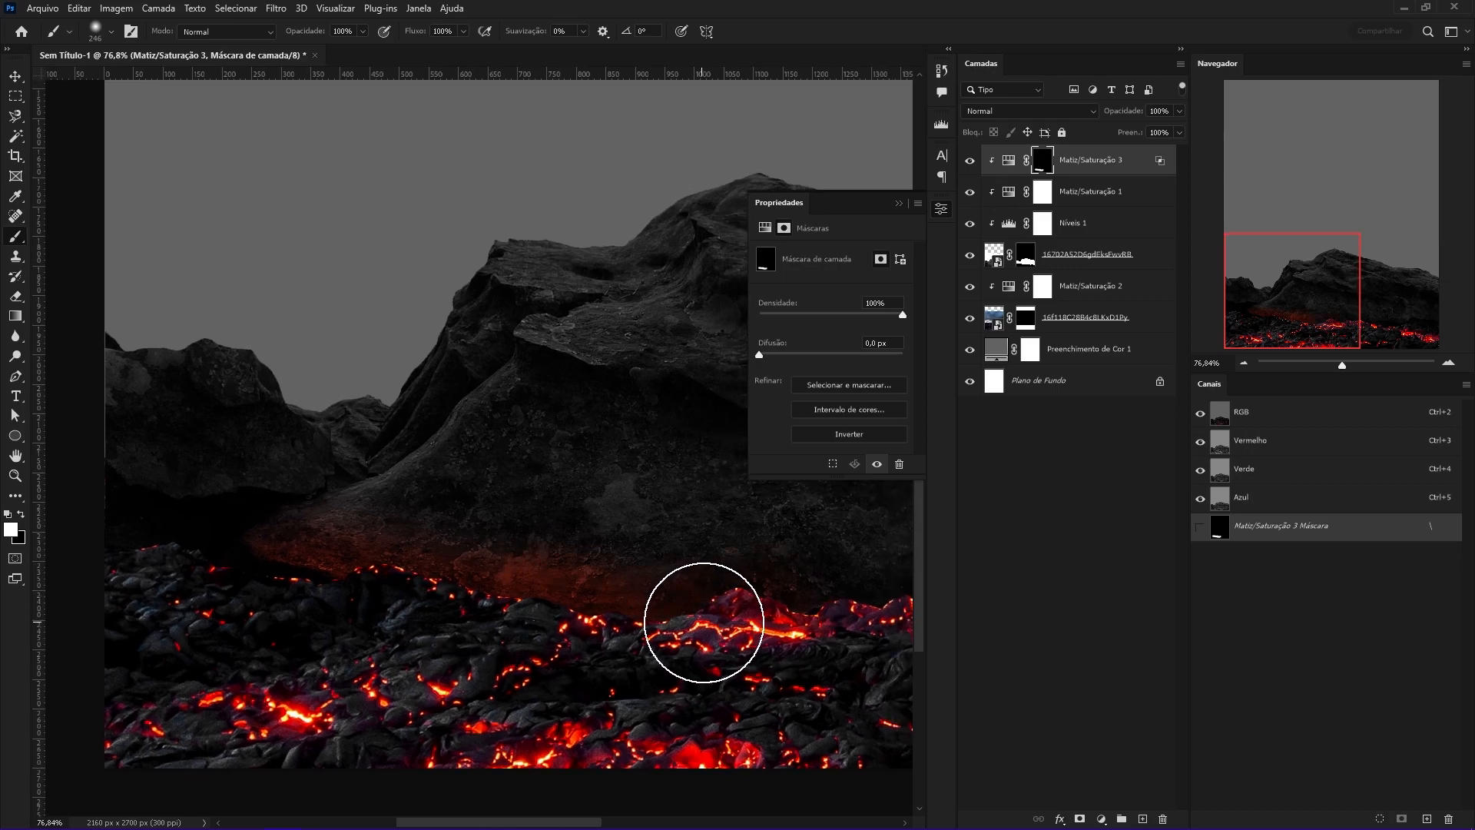
pyautogui.moveTo(953, 583)
pyautogui.mouseDown()
pyautogui.moveTo(755, 580)
pyautogui.moveTo(478, 642)
pyautogui.mouseUp()
pyautogui.moveTo(669, 632); pyautogui.dragTo(527, 632)
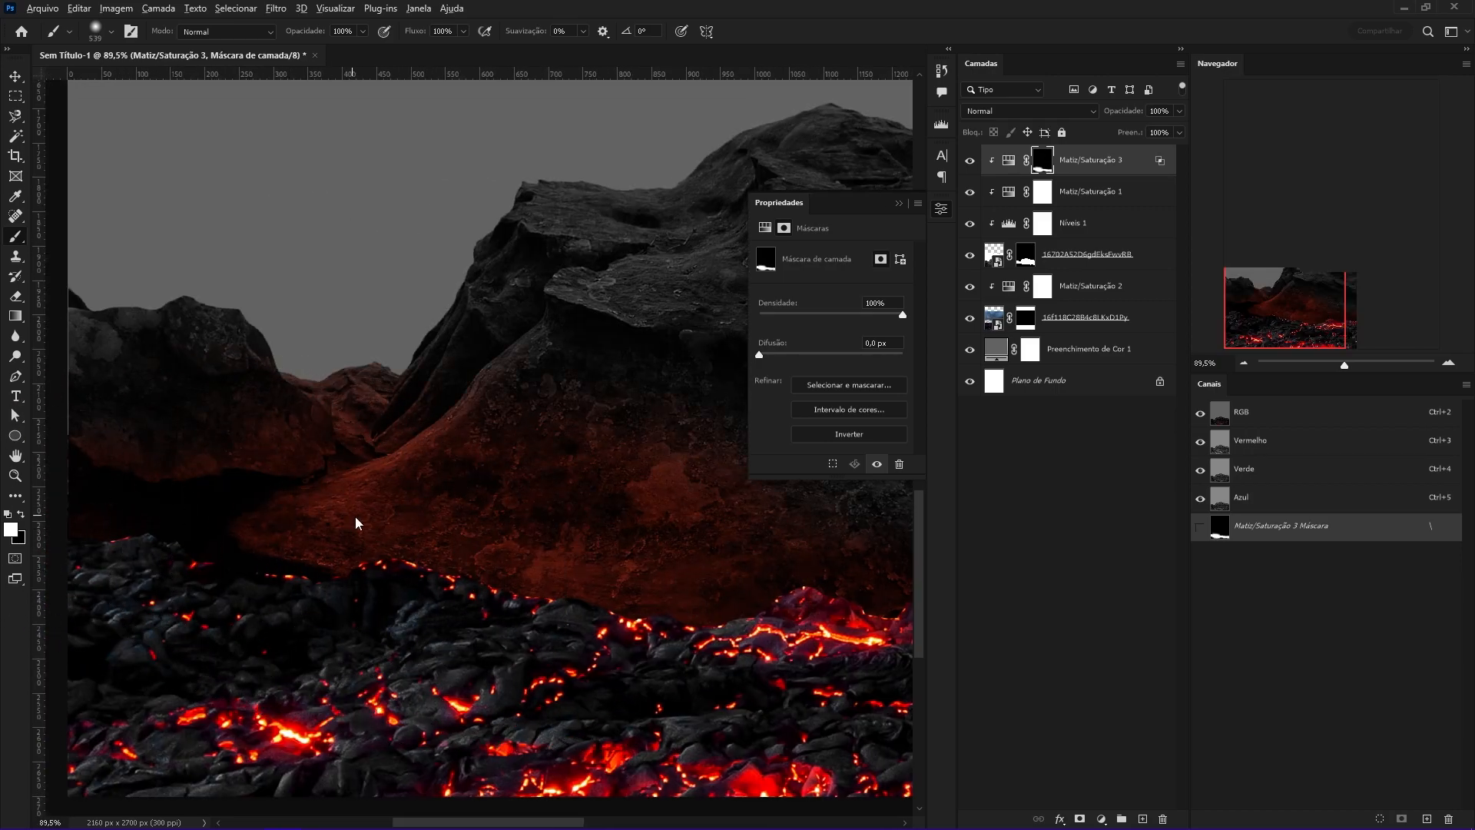
# Erase excess glow higher up the rock on the mask and continue the glow along the rest of its base.
pyautogui.press('x')
pyautogui.moveTo(397, 394)
pyautogui.mouseDown()
pyautogui.moveTo(484, 393)
pyautogui.moveTo(607, 434)
pyautogui.mouseUp()
pyautogui.moveTo(607, 434)
pyautogui.mouseDown()
pyautogui.moveTo(325, 504)
pyautogui.moveTo(378, 524)
pyautogui.moveTo(384, 580)
pyautogui.mouseUp()
pyautogui.press('x')
pyautogui.moveTo(775, 595); pyautogui.dragTo(527, 625)
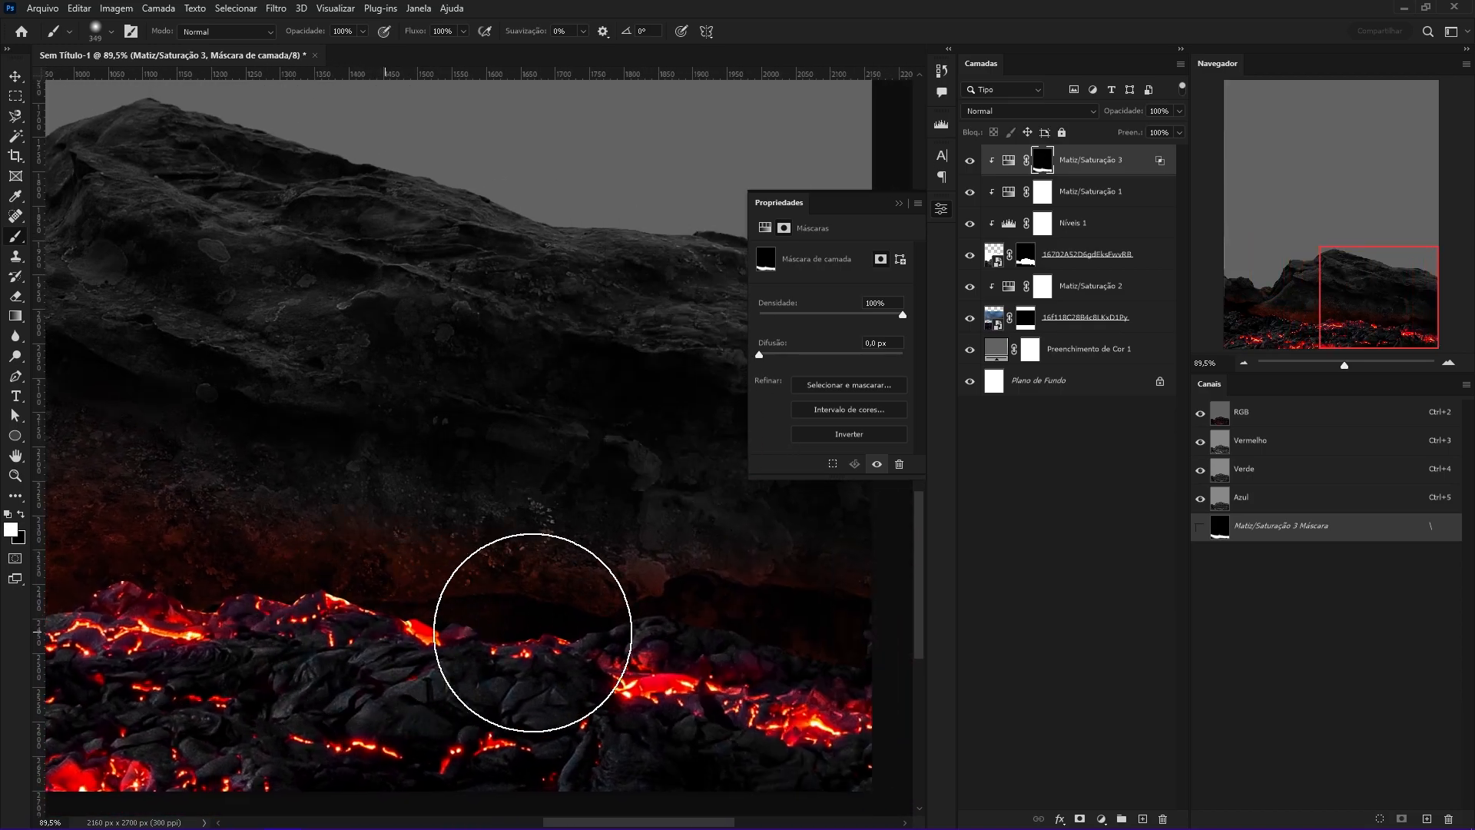
pyautogui.press('z')
pyautogui.moveTo(810, 638); pyautogui.dragTo(683, 628)
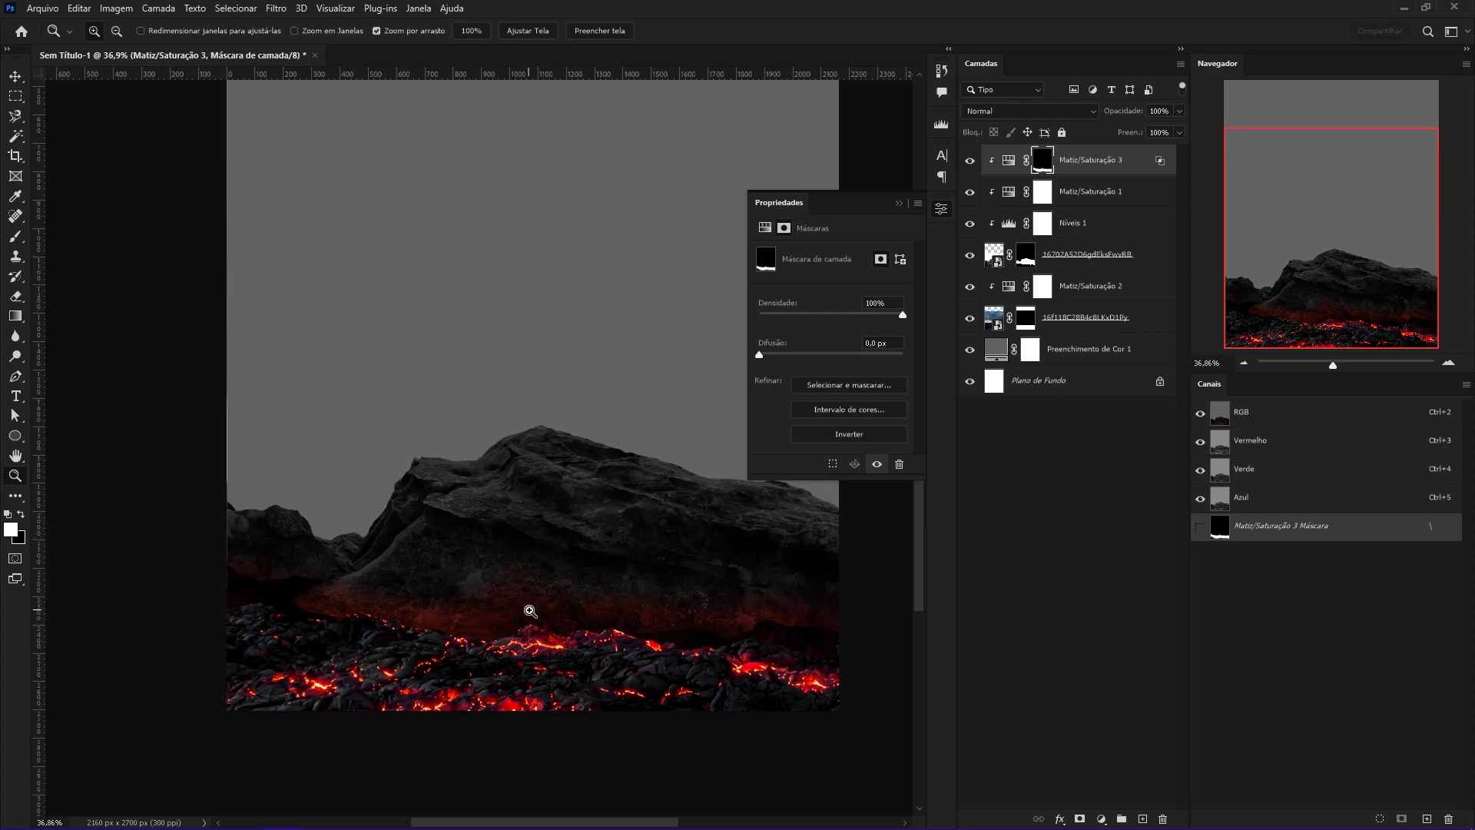
pyautogui.moveTo(530, 611); pyautogui.dragTo(568, 611)
# Set the glow adjustment to hue 0, saturation 66 and lightness +11, with Blend If underlying-layer shadows split at 17/48.
pyautogui.click(1009, 161)
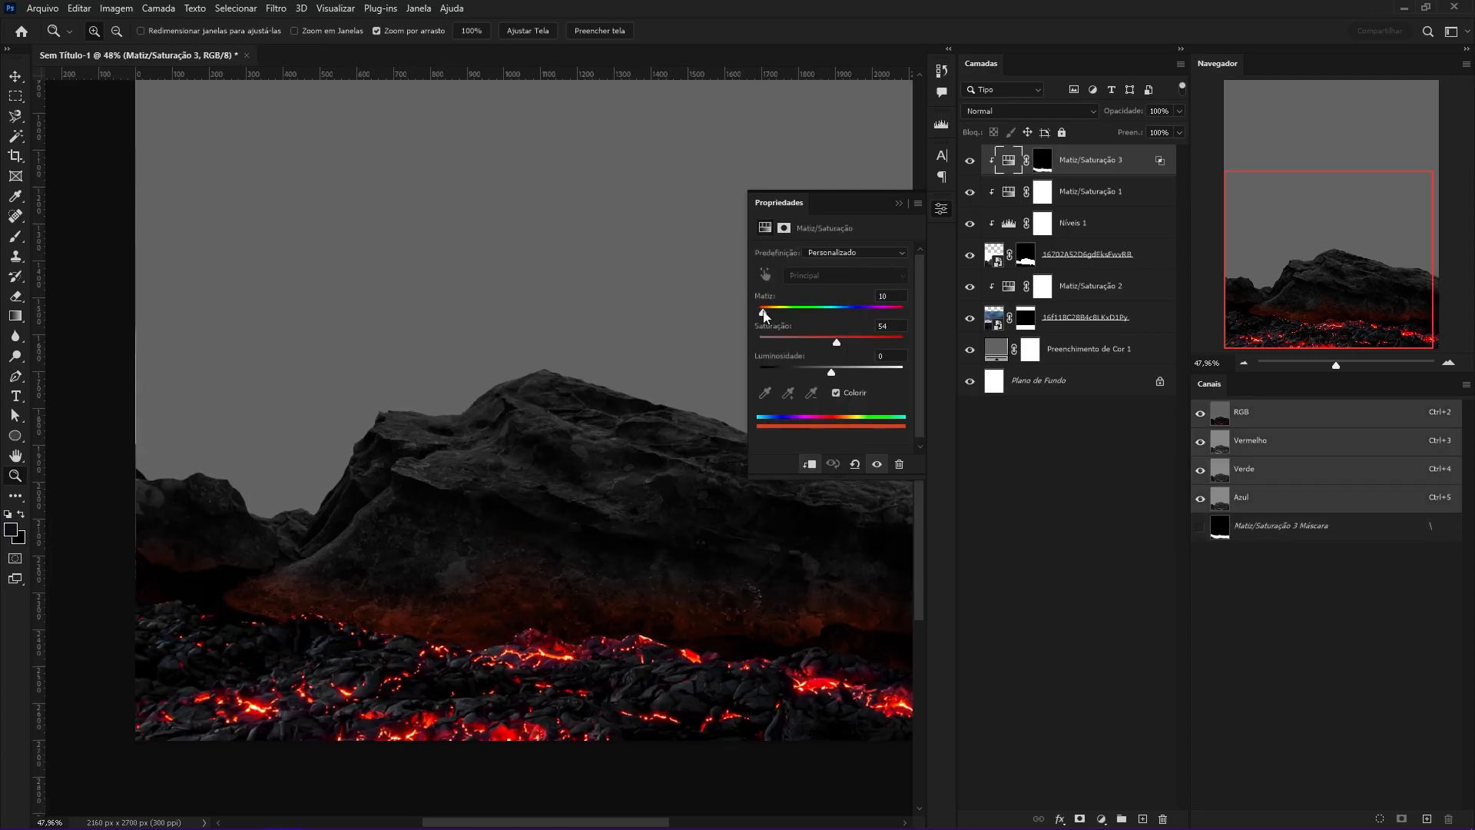
pyautogui.moveTo(877, 367); pyautogui.dragTo(843, 372)
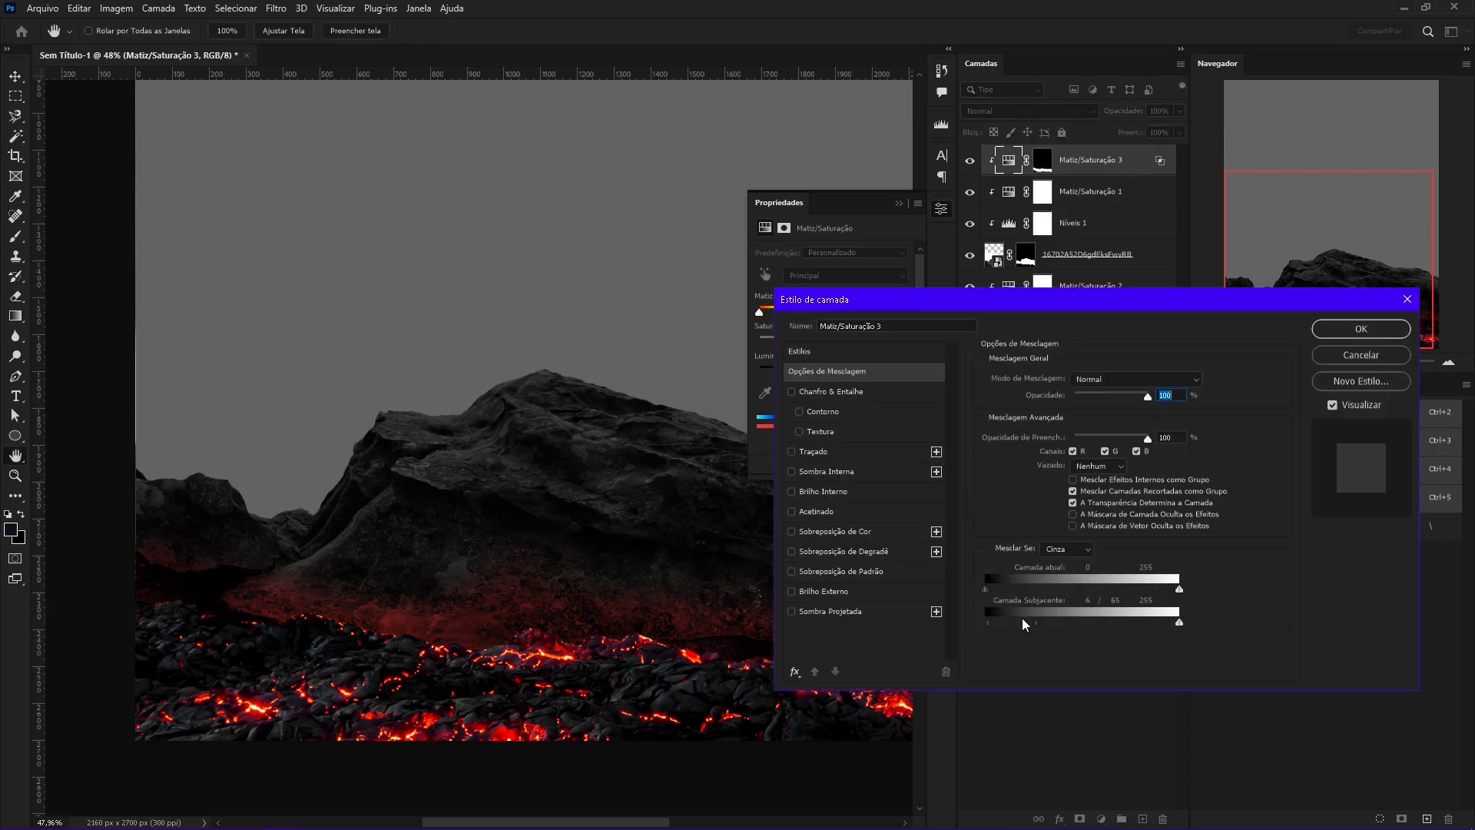
pyautogui.moveTo(991, 621); pyautogui.dragTo(999, 620)
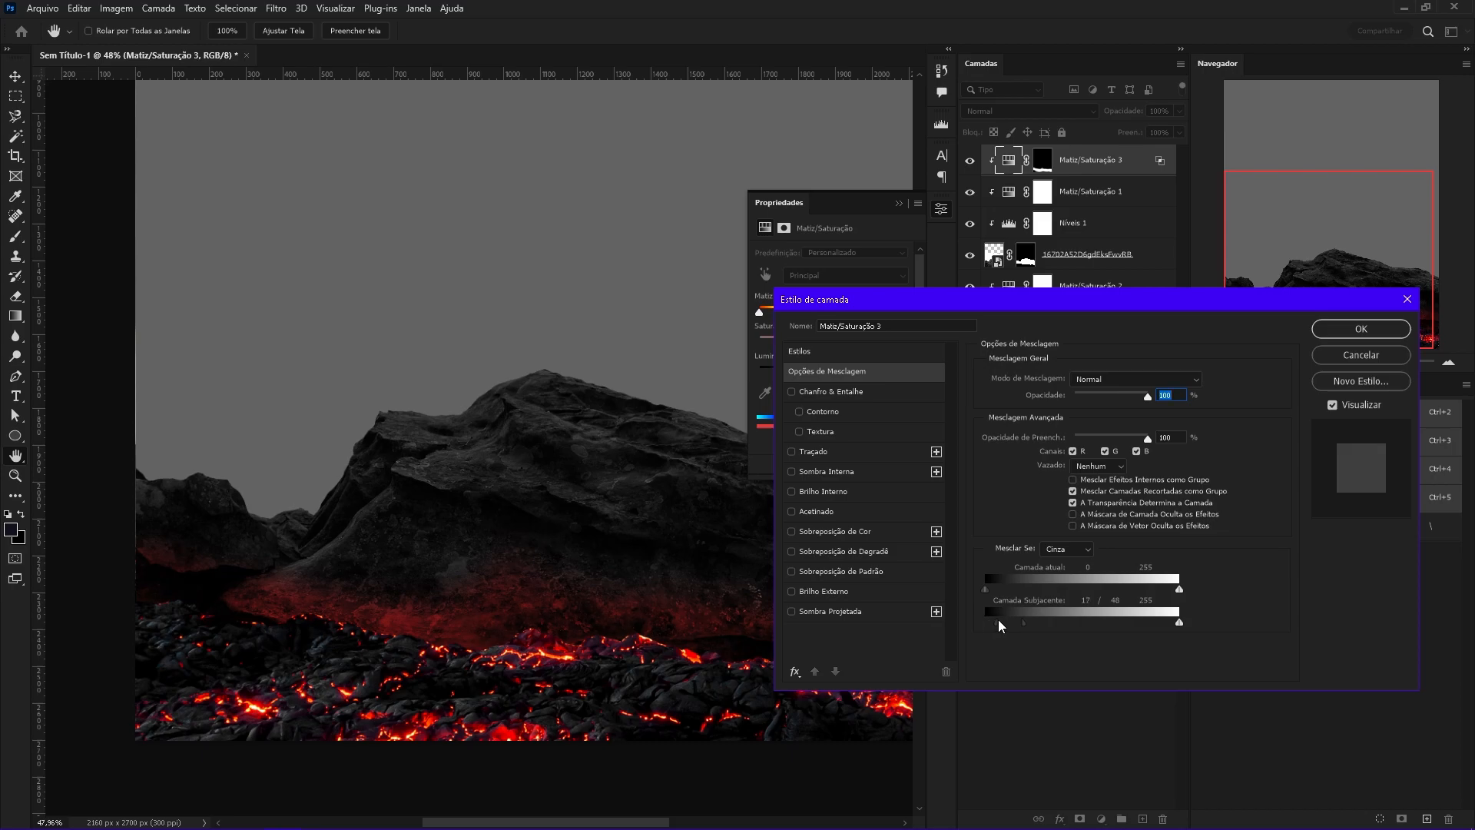
pyautogui.press('Return')
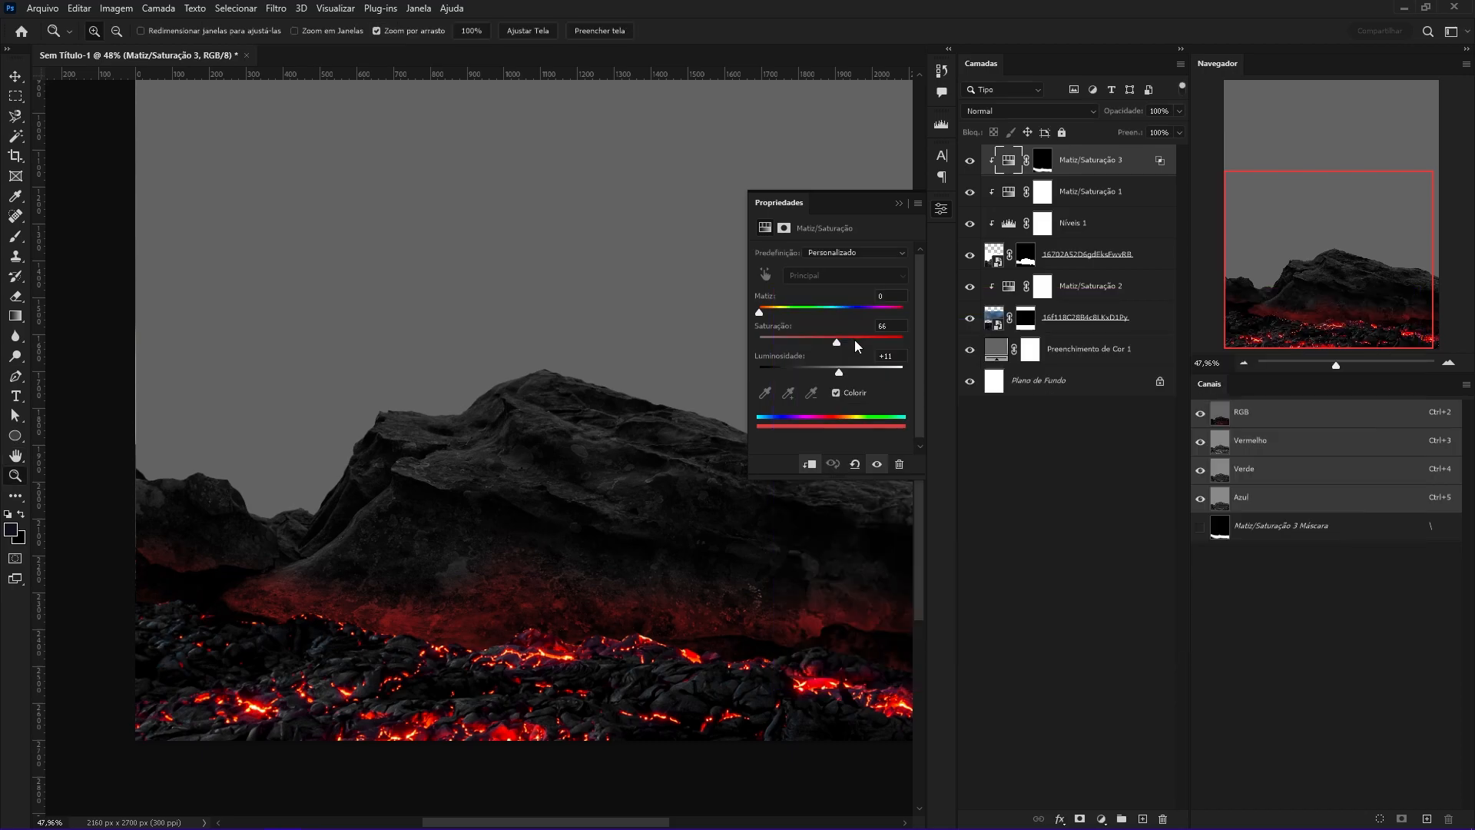
# Refine the glow adjustment's mask with a 29% flow brush, trimming the glow up the slope and building it along the rock's base.
pyautogui.click(1042, 161)
pyautogui.press('b')
pyautogui.click(464, 32)
pyautogui.moveTo(466, 48); pyautogui.dragTo(413, 50)
pyautogui.moveTo(508, 495)
pyautogui.mouseDown()
pyautogui.moveTo(542, 504)
pyautogui.moveTo(478, 537)
pyautogui.mouseUp()
pyautogui.press('x')
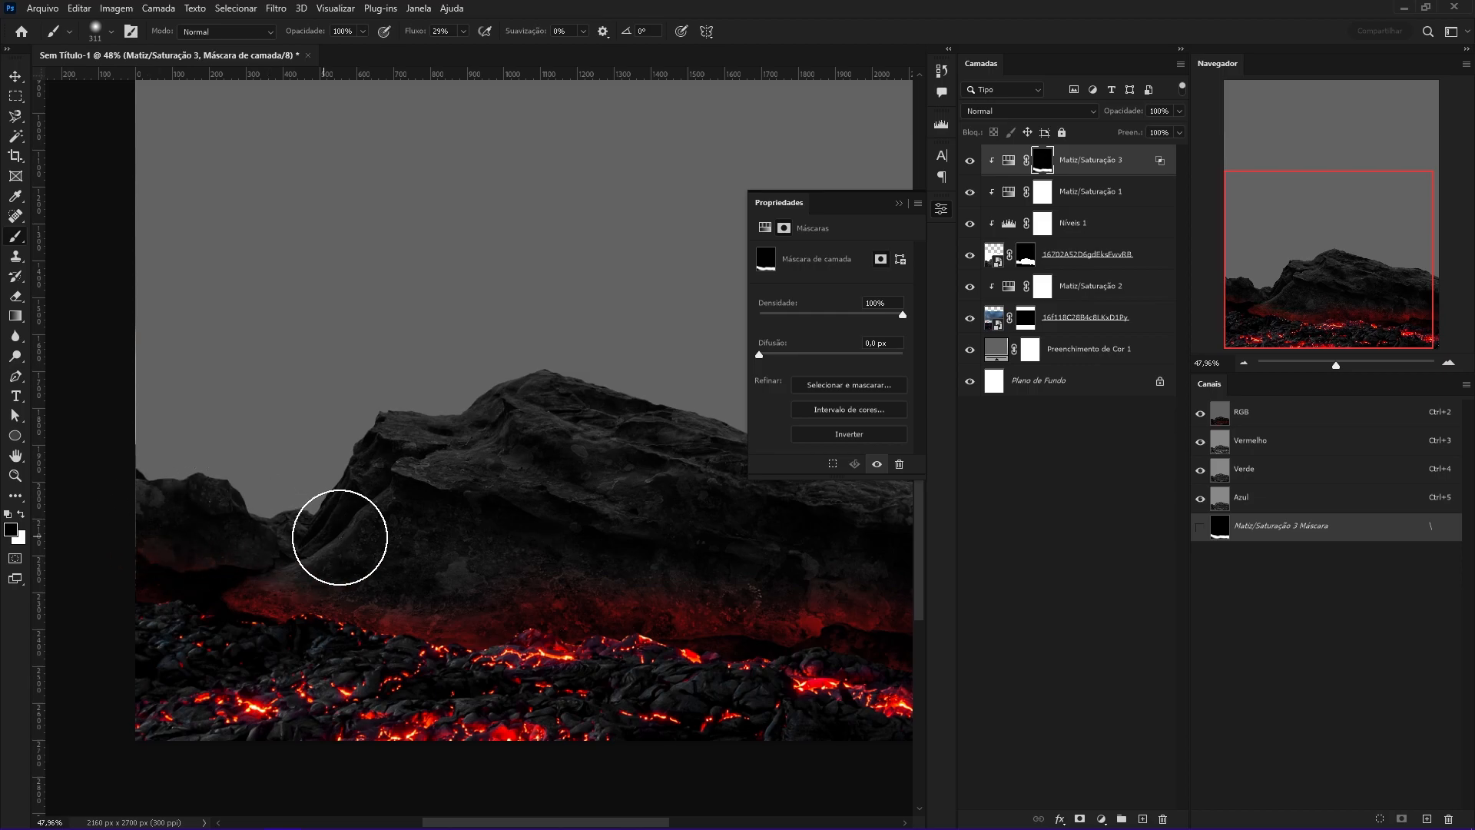
pyautogui.press('x')
pyautogui.moveTo(788, 556); pyautogui.dragTo(828, 555)
pyautogui.moveTo(788, 555); pyautogui.dragTo(646, 535)
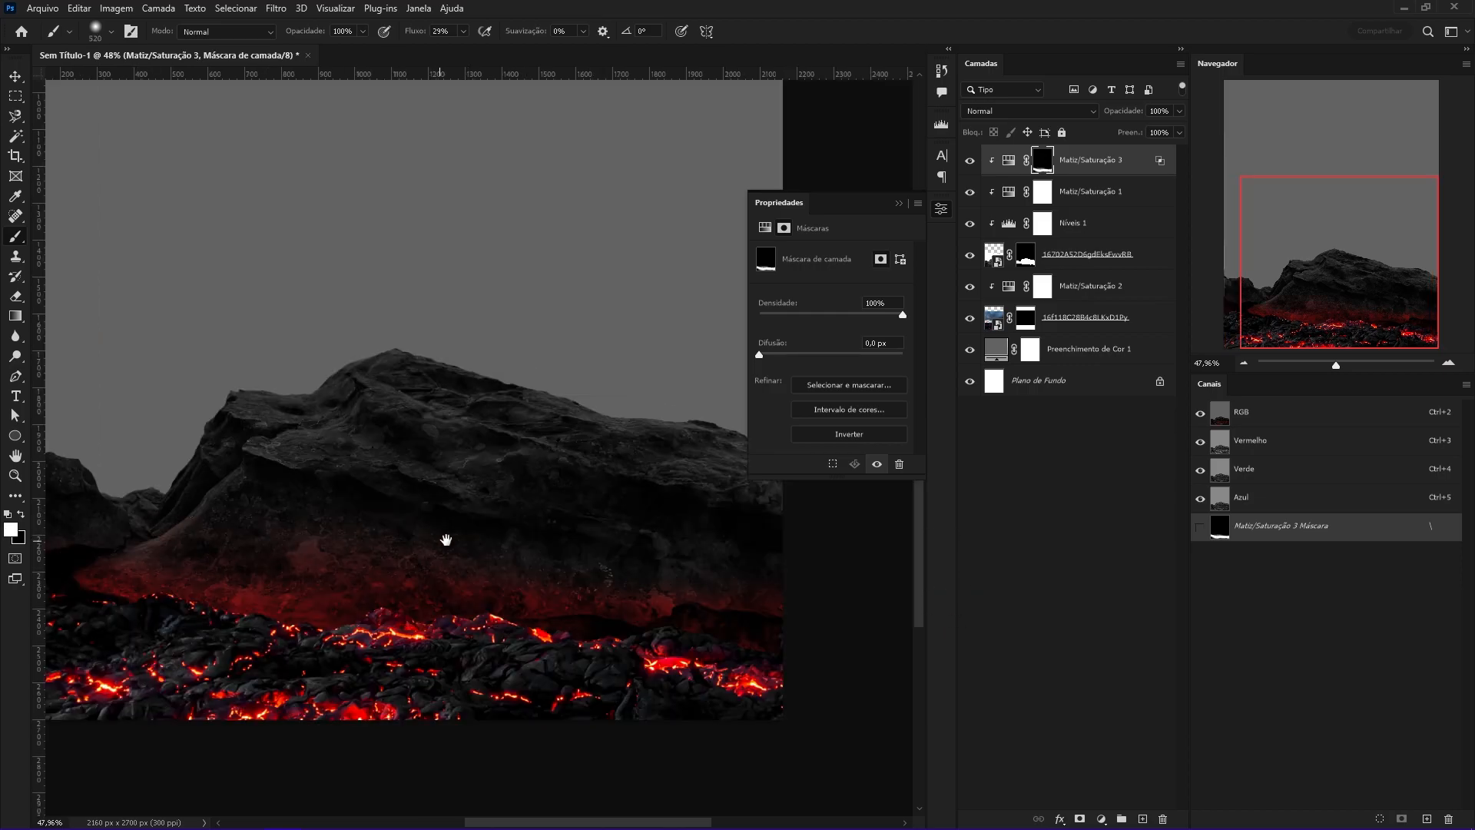
pyautogui.moveTo(431, 542); pyautogui.dragTo(433, 530)
pyautogui.moveTo(352, 587); pyautogui.dragTo(597, 584)
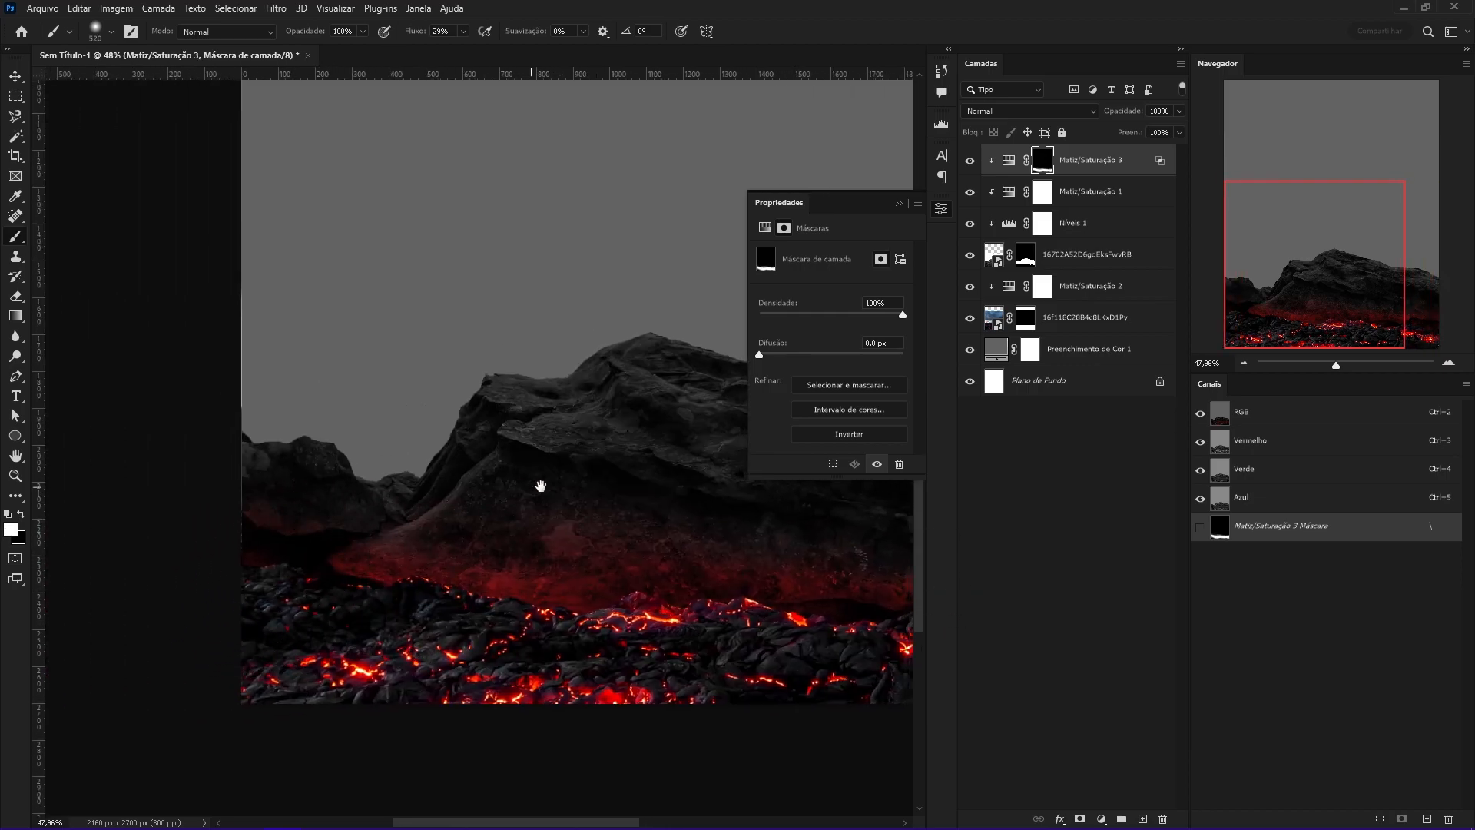
pyautogui.moveTo(520, 490); pyautogui.dragTo(490, 537)
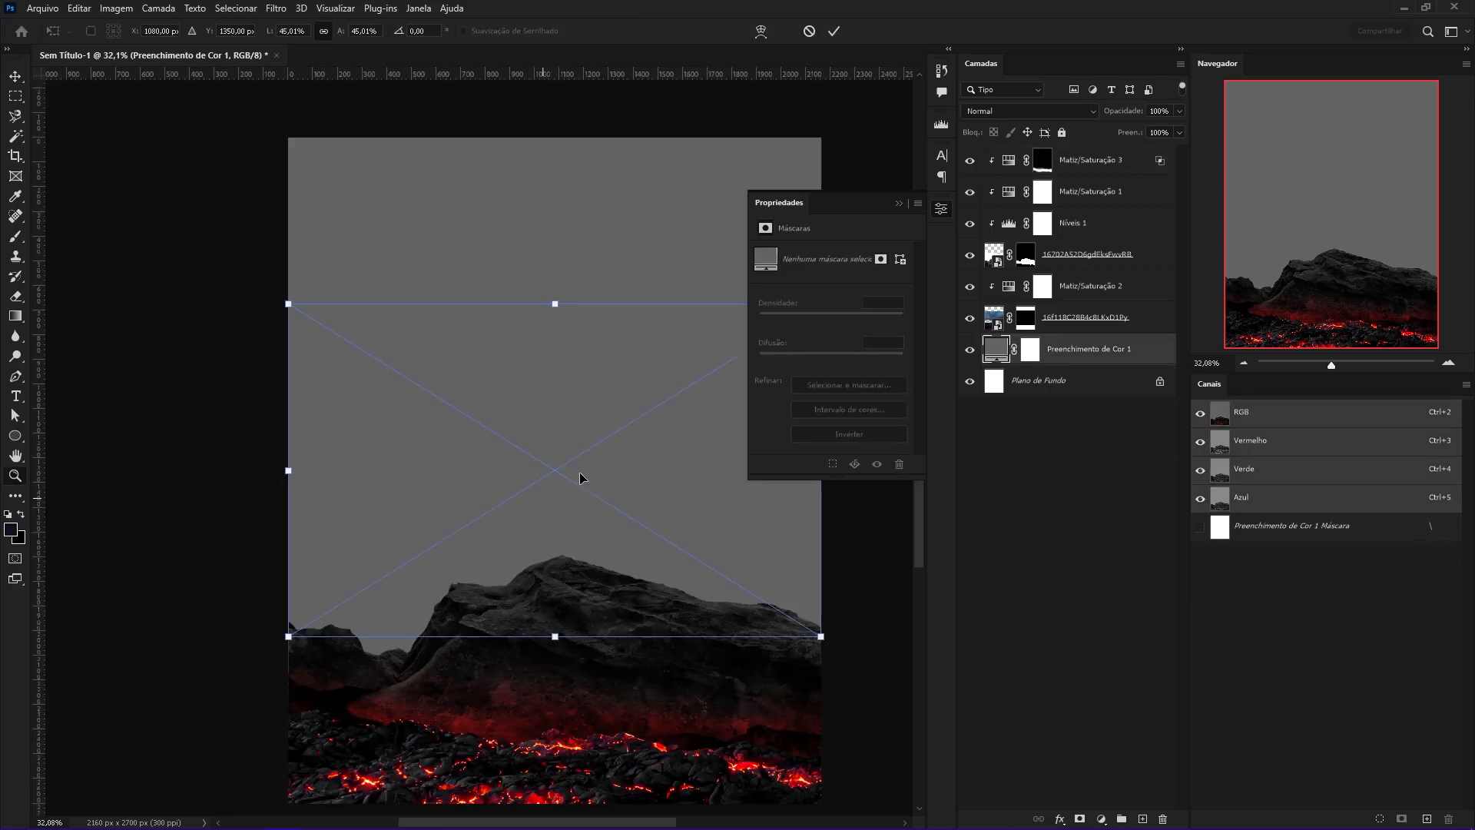
# Place the sunset sky photo above the solid color fill, flip it horizontally, and enlarge it to cover the canvas above the rocks.
pyautogui.moveTo(642, 532); pyautogui.dragTo(571, 518)
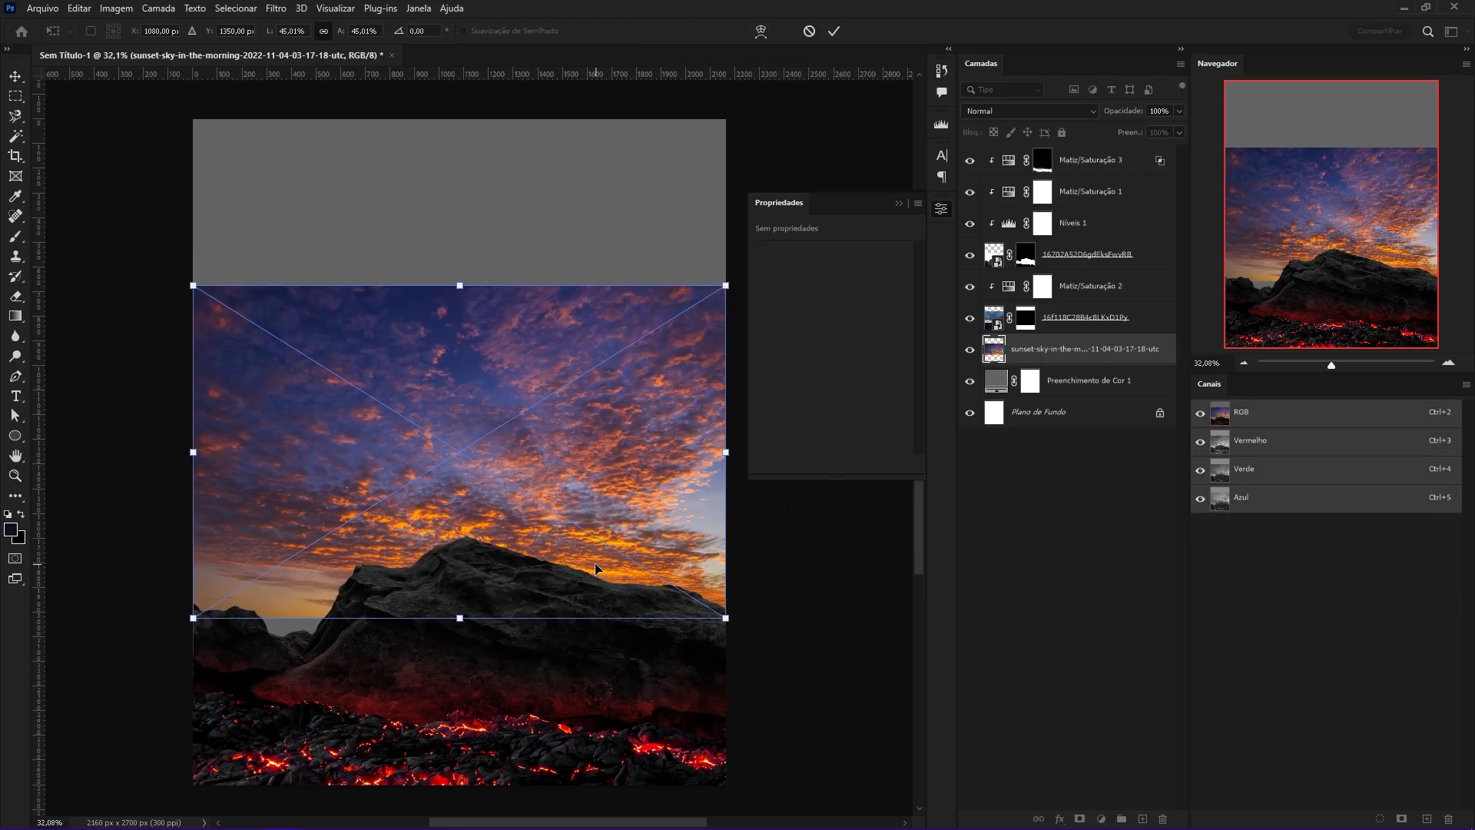
pyautogui.moveTo(600, 572); pyautogui.dragTo(588, 527)
pyautogui.rightClick(495, 389)
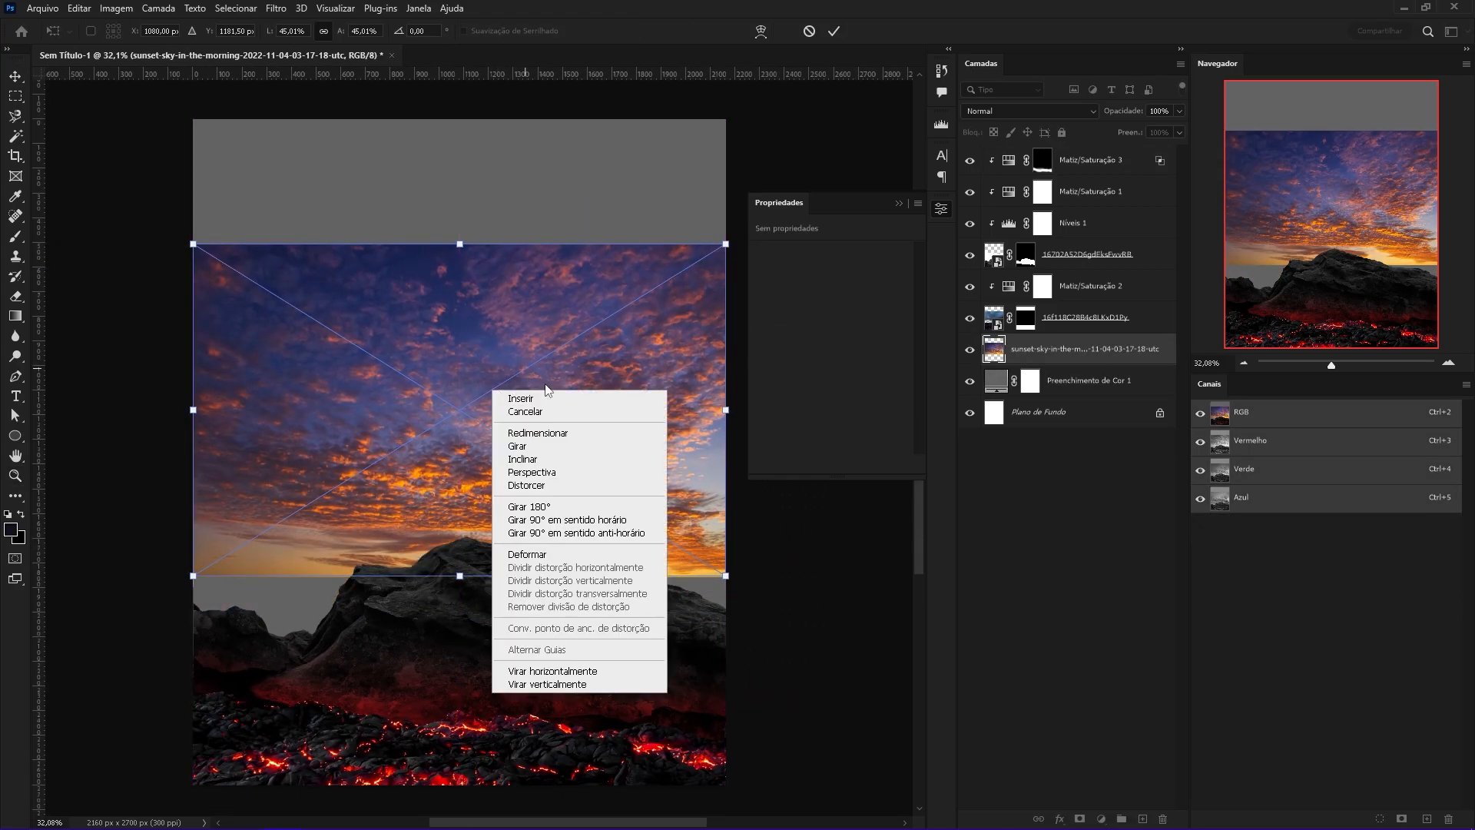
pyautogui.click(592, 670)
pyautogui.moveTo(530, 431); pyautogui.dragTo(467, 331)
pyautogui.moveTo(460, 245); pyautogui.dragTo(488, 135)
pyautogui.moveTo(506, 397); pyautogui.dragTo(507, 307)
pyautogui.click(834, 30)
# Add a horizontal guide across the upper rock, just above the sky photo's lower edge.
pyautogui.moveTo(450, 429); pyautogui.dragTo(537, 297)
pyautogui.moveTo(655, 75); pyautogui.dragTo(569, 560)
pyautogui.scroll(2, 569, 560)
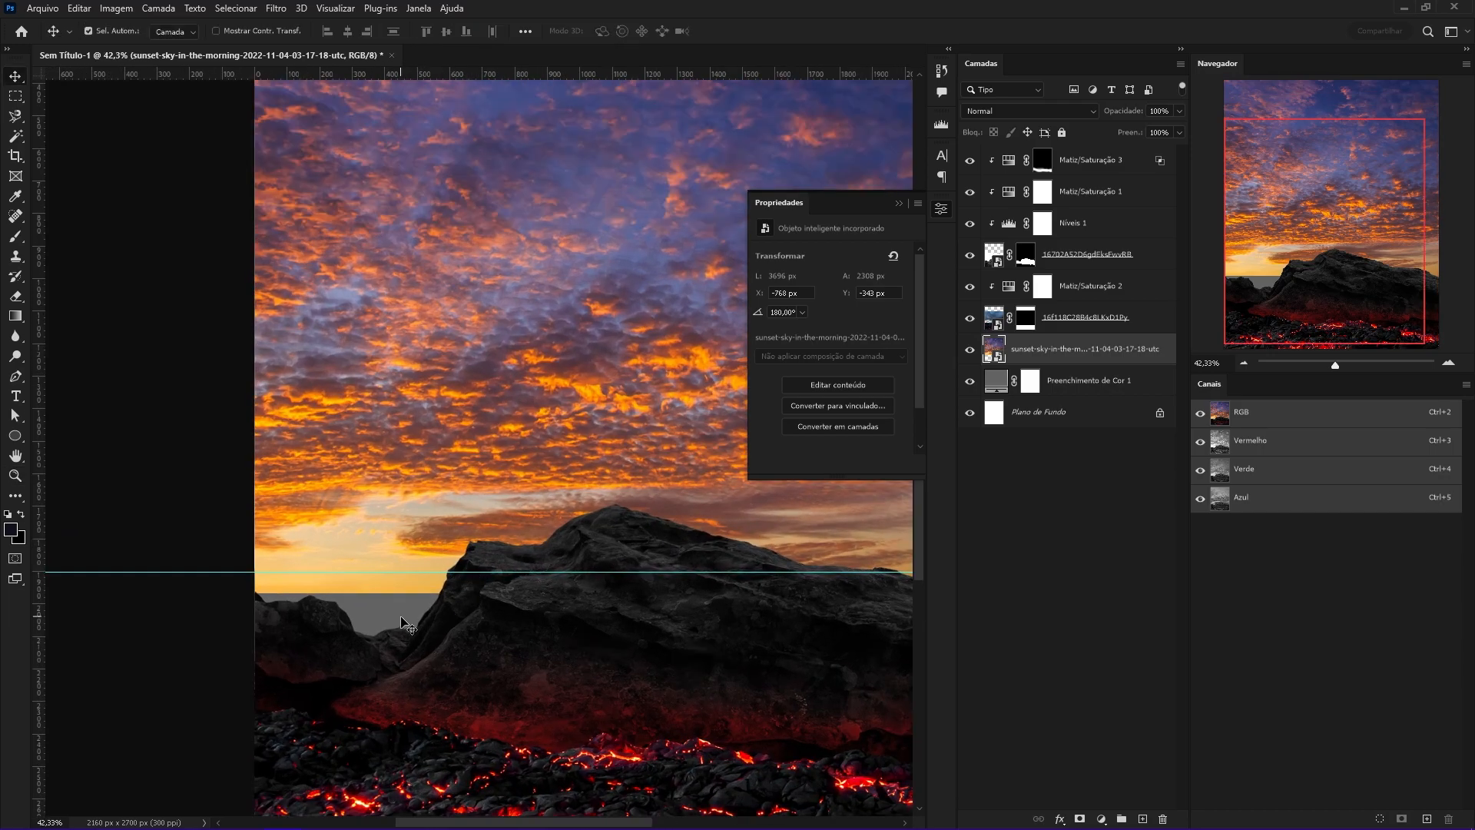
# Recolor the solid color fill with the yellow-orange sampled from the sky near the horizon.
pyautogui.click(1040, 393)
pyautogui.doubleClick(996, 379)
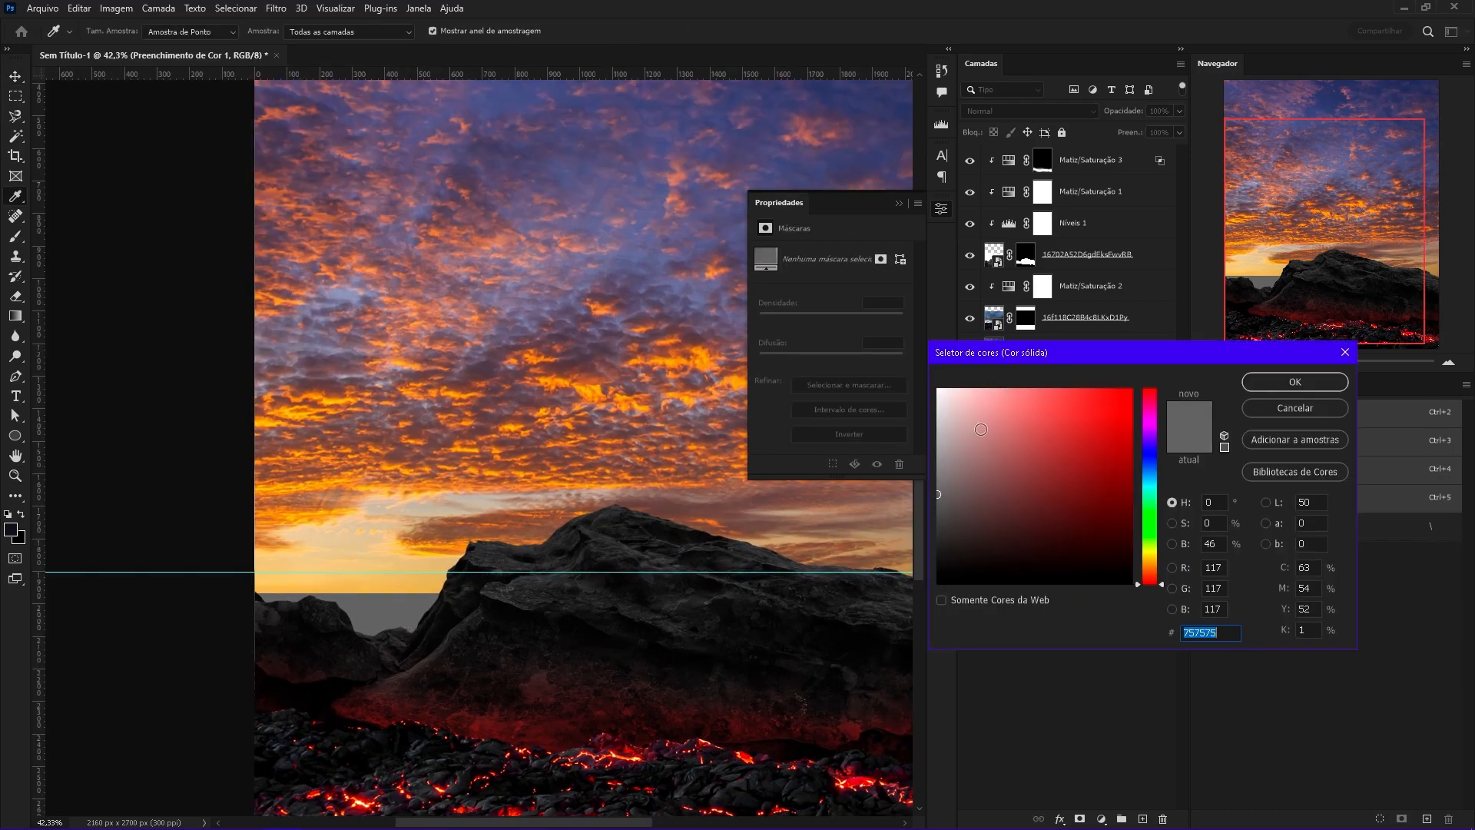
pyautogui.click(388, 564)
pyautogui.click(1294, 382)
pyautogui.press('v')
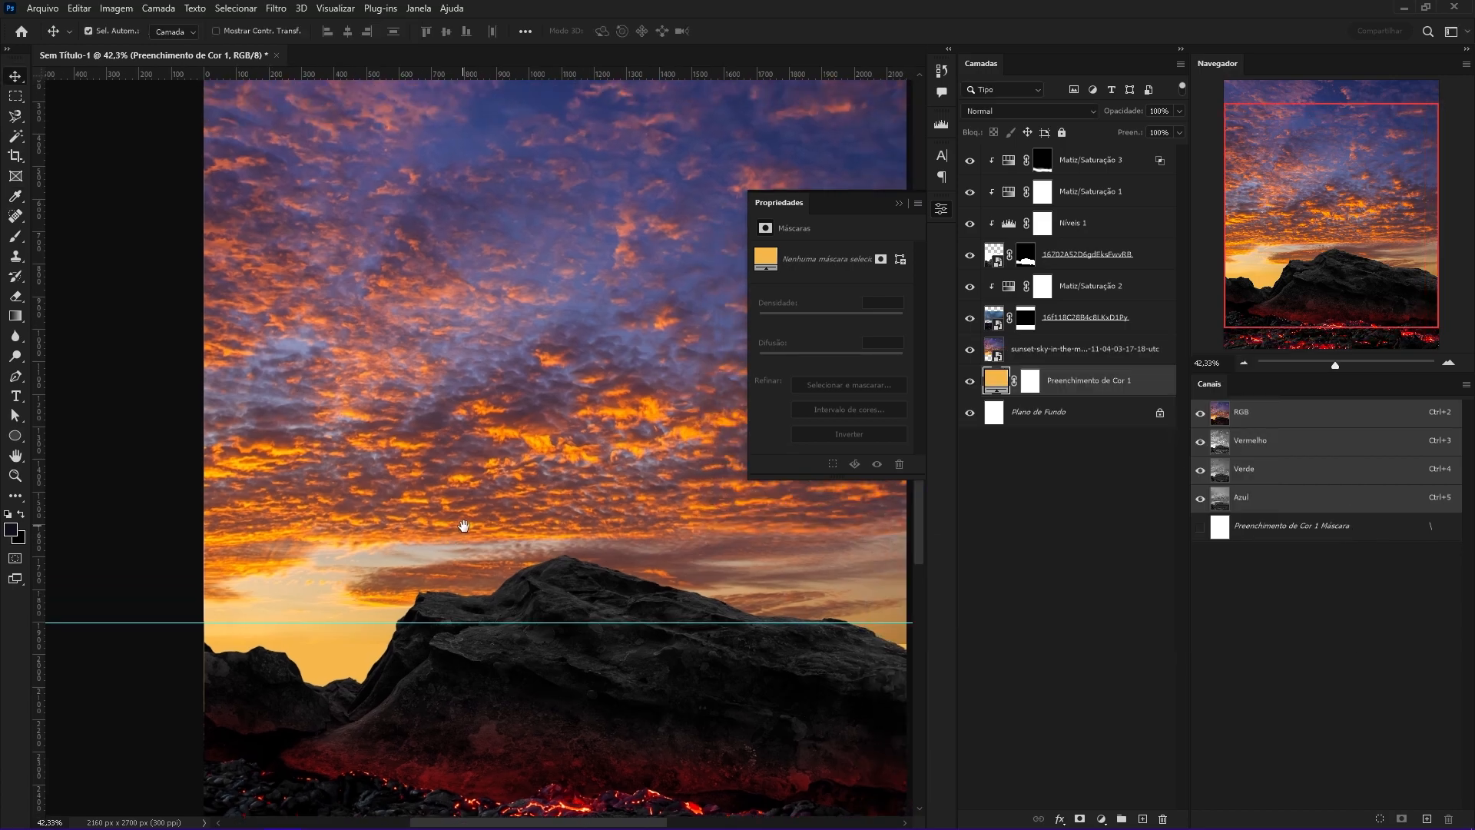
# Move the sunset sky up to Y -473 px and mask its lower edge so it fades into the orange fill.
pyautogui.scroll(-3, 461, 526)
pyautogui.scroll(2, 612, 453)
pyautogui.moveTo(613, 450); pyautogui.dragTo(612, 427)
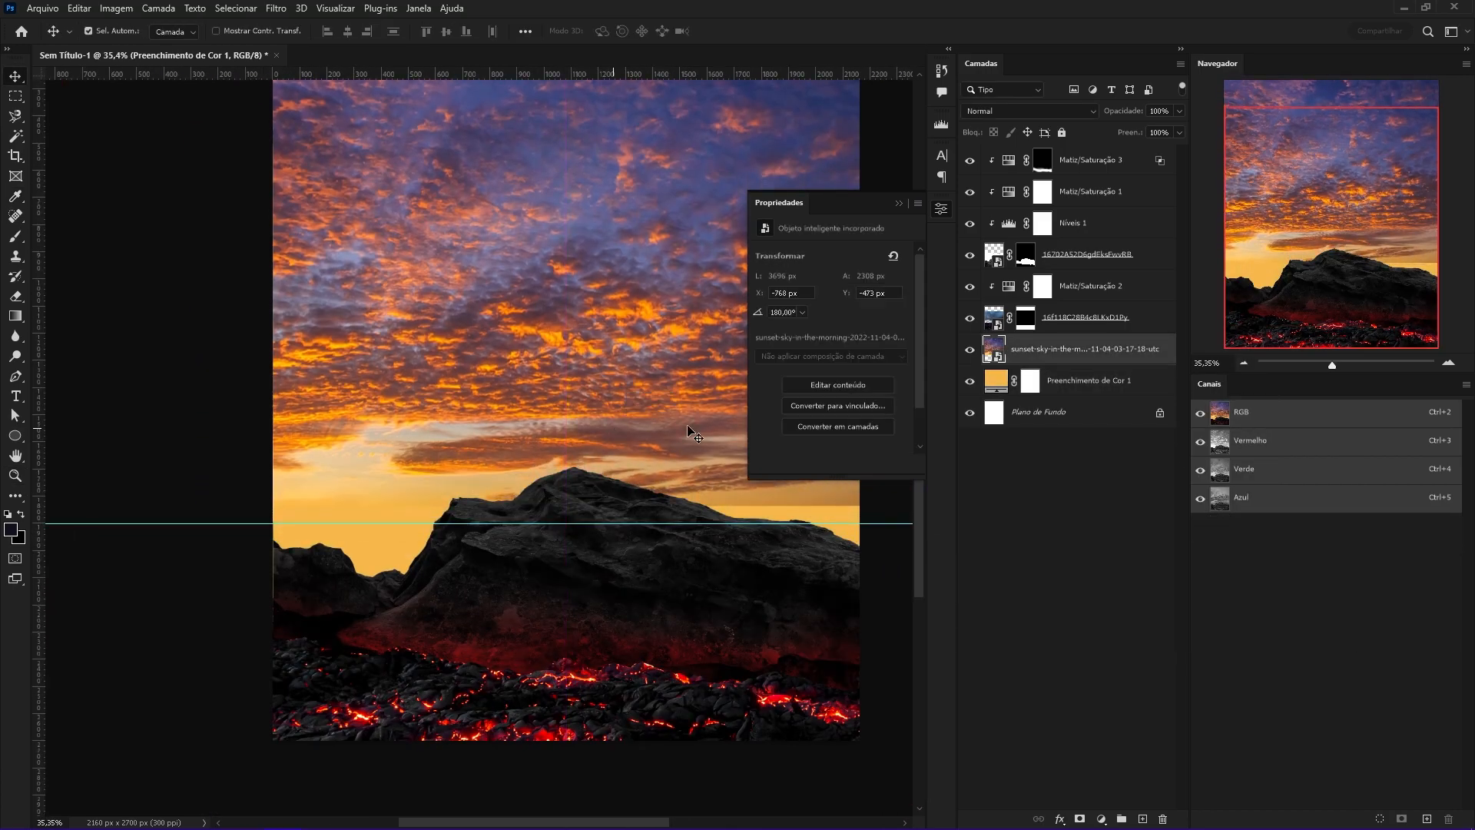
pyautogui.click(1081, 818)
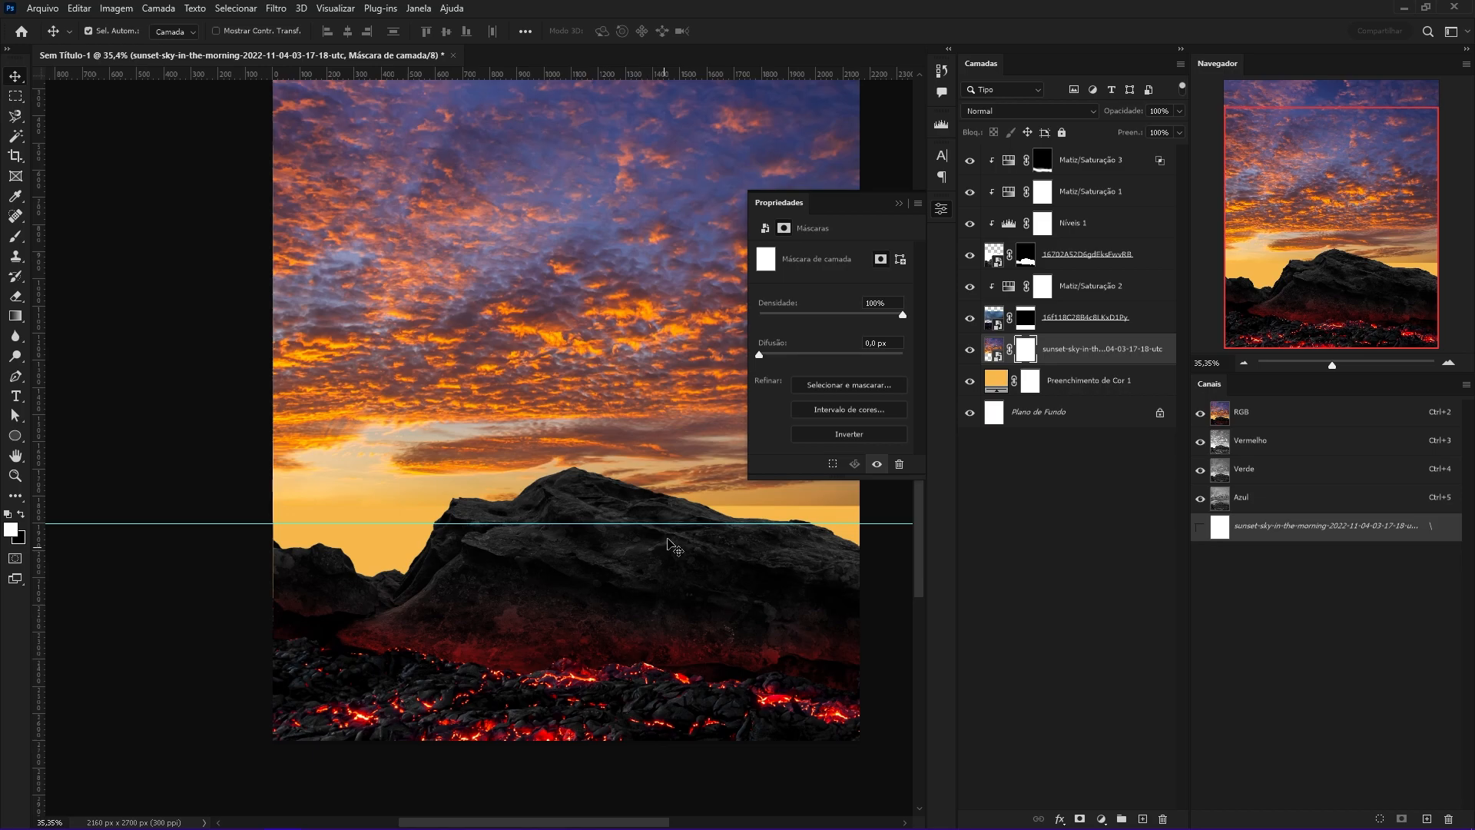
pyautogui.press('z')
pyautogui.scroll(2, 614, 499)
pyautogui.scroll(2, 614, 544)
pyautogui.moveTo(614, 544); pyautogui.dragTo(578, 467)
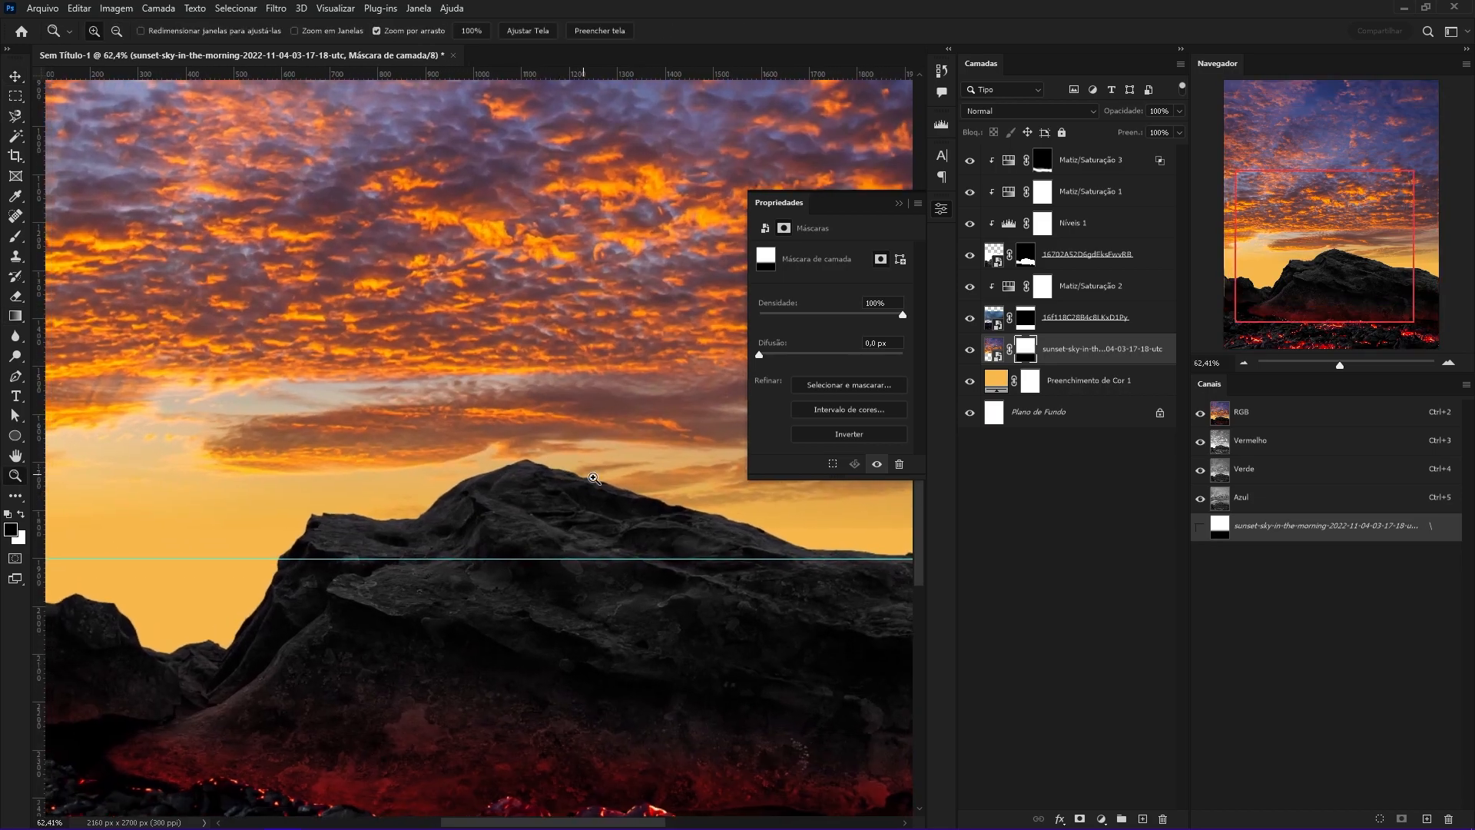
# Place the starry image "ud" above the sunset sky, enlarge it to 2946 x 1966 px, and cover the upper canvas.
pyautogui.scroll(1, 725, 404)
pyautogui.click(994, 349)
pyautogui.moveTo(610, 358); pyautogui.dragTo(584, 98)
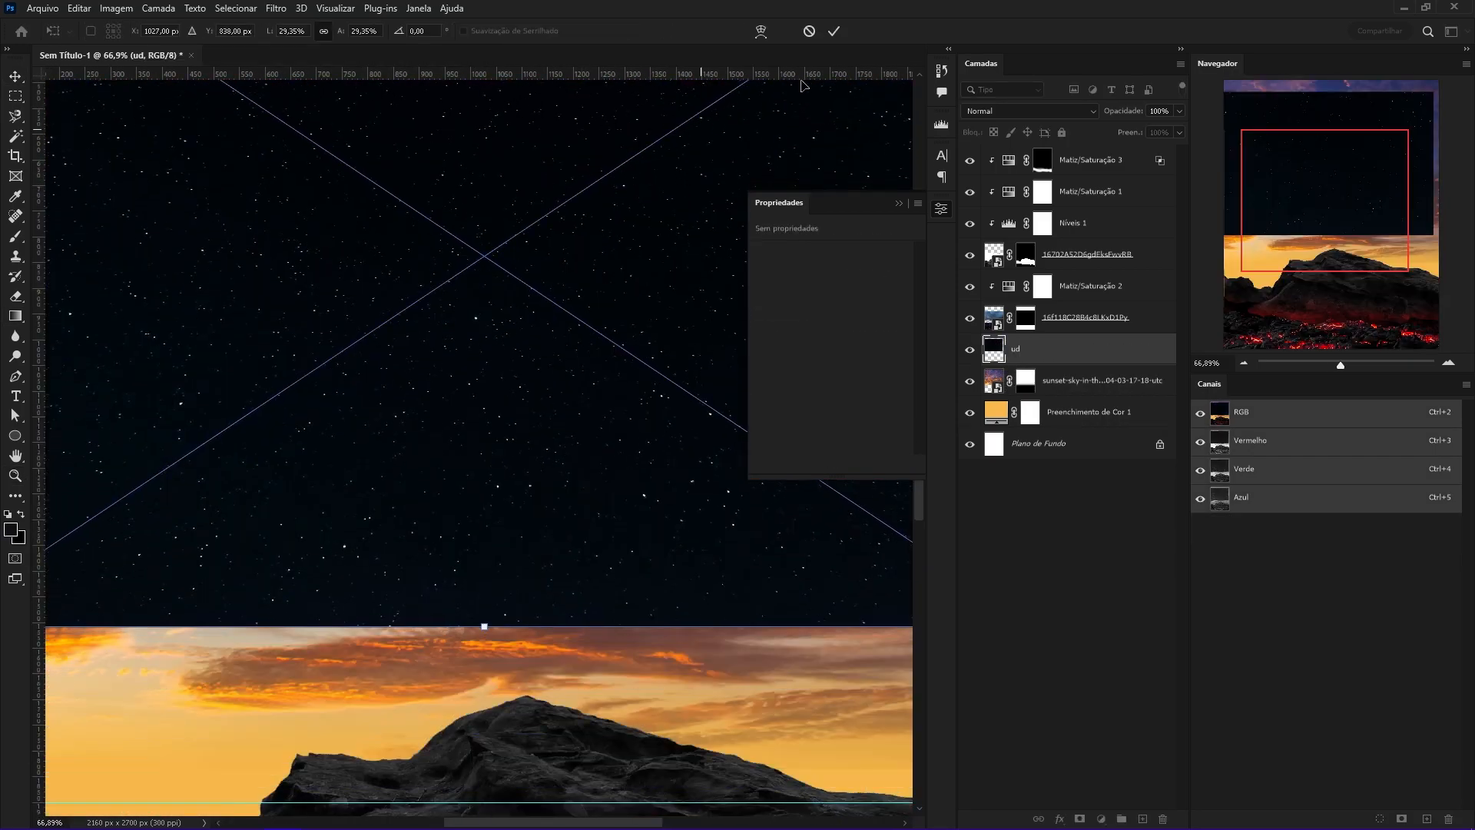
pyautogui.click(834, 32)
pyautogui.scroll(-4, 637, 351)
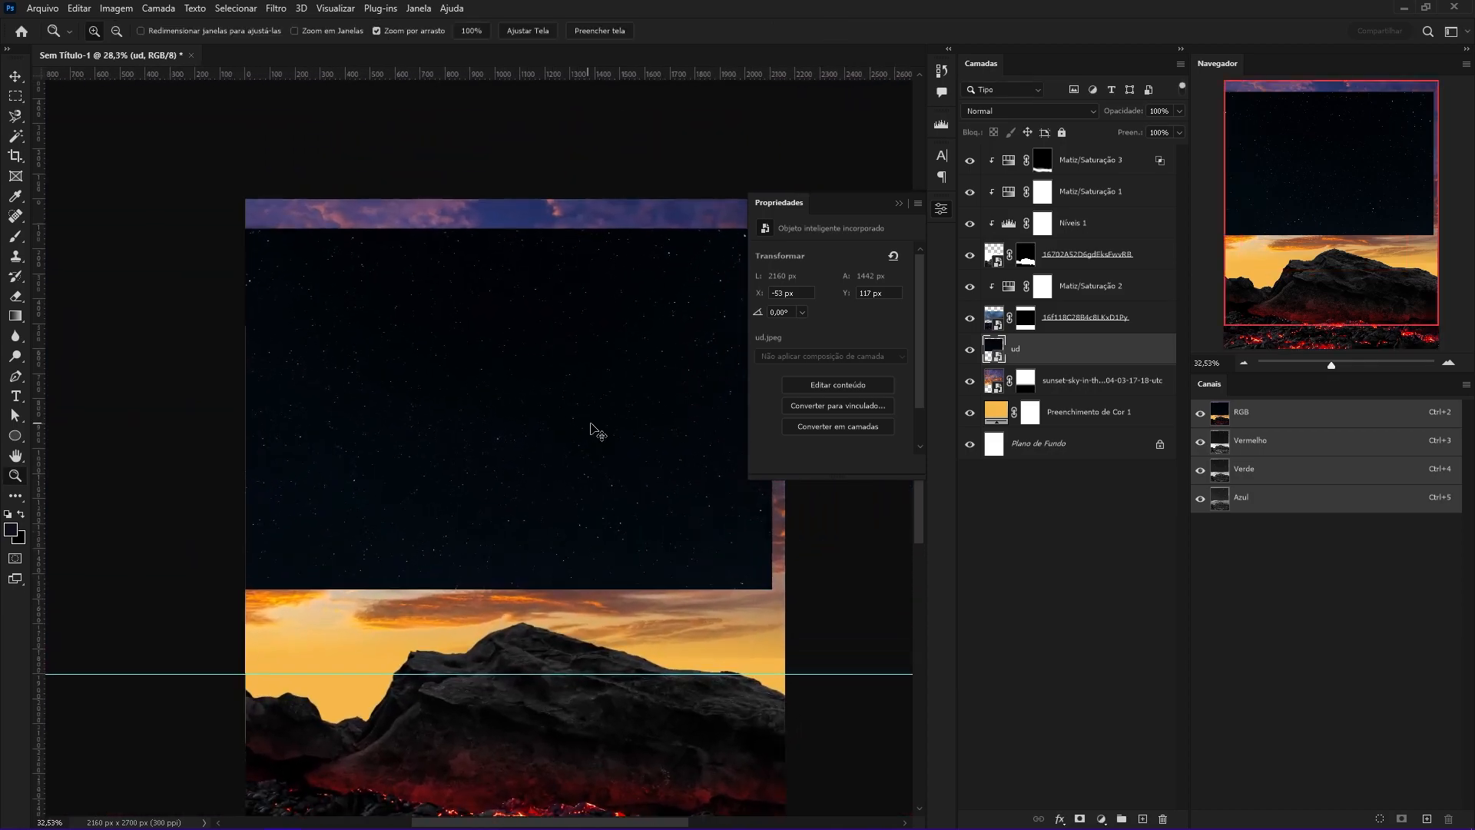
pyautogui.moveTo(782, 603); pyautogui.dragTo(887, 678)
pyautogui.moveTo(615, 515); pyautogui.dragTo(573, 404)
pyautogui.click(831, 32)
# Blend the starry layer into the sunset clouds using Blend If, with the underlying-layer highlights split at 70/136.
pyautogui.press('z')
pyautogui.scroll(3, 517, 392)
pyautogui.scroll(-2, 523, 406)
pyautogui.scroll(1, 551, 407)
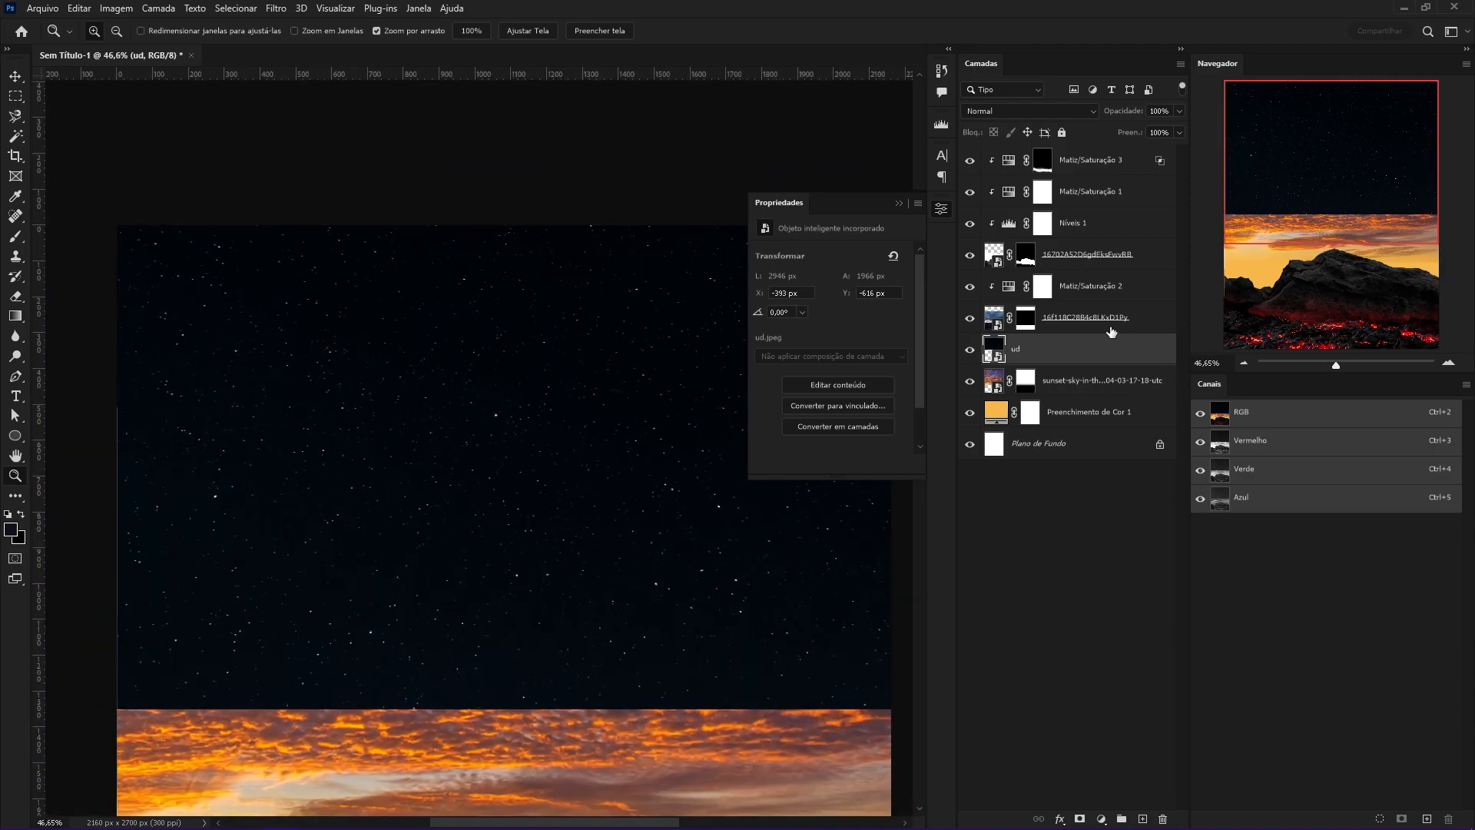
pyautogui.doubleClick(1114, 349)
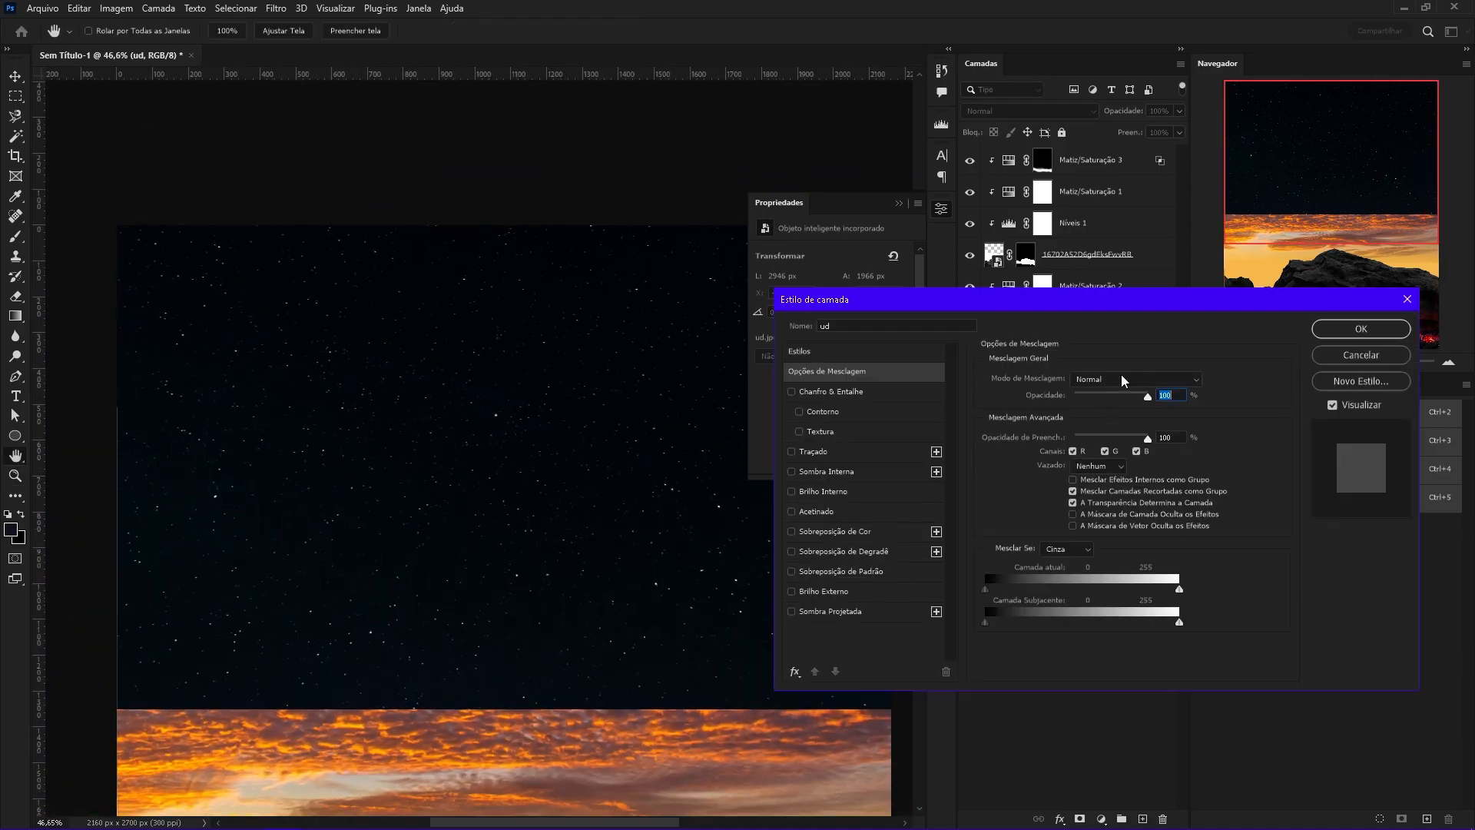
pyautogui.moveTo(1137, 313); pyautogui.dragTo(1047, 128)
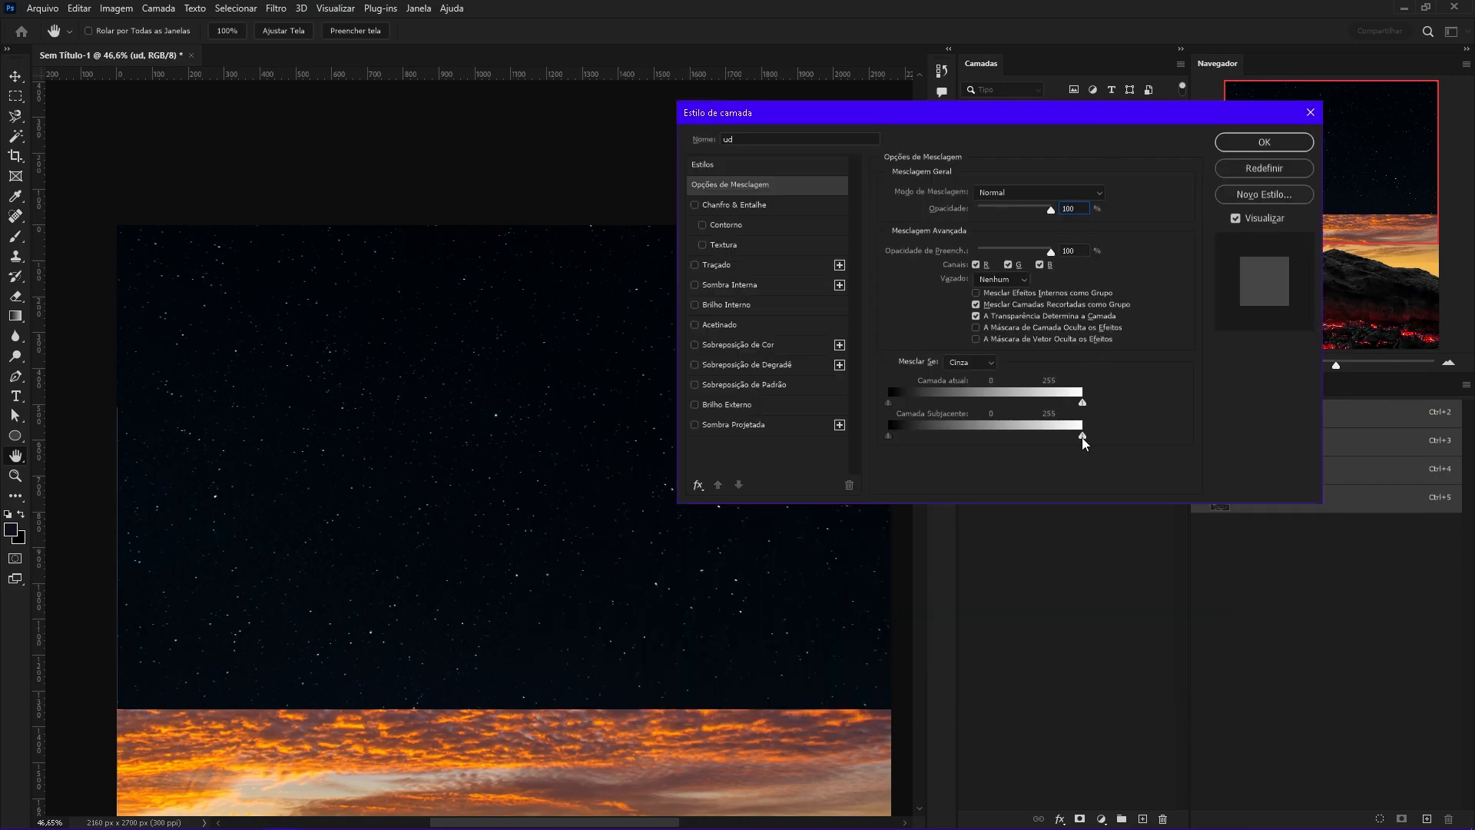
pyautogui.moveTo(1043, 440); pyautogui.dragTo(942, 436)
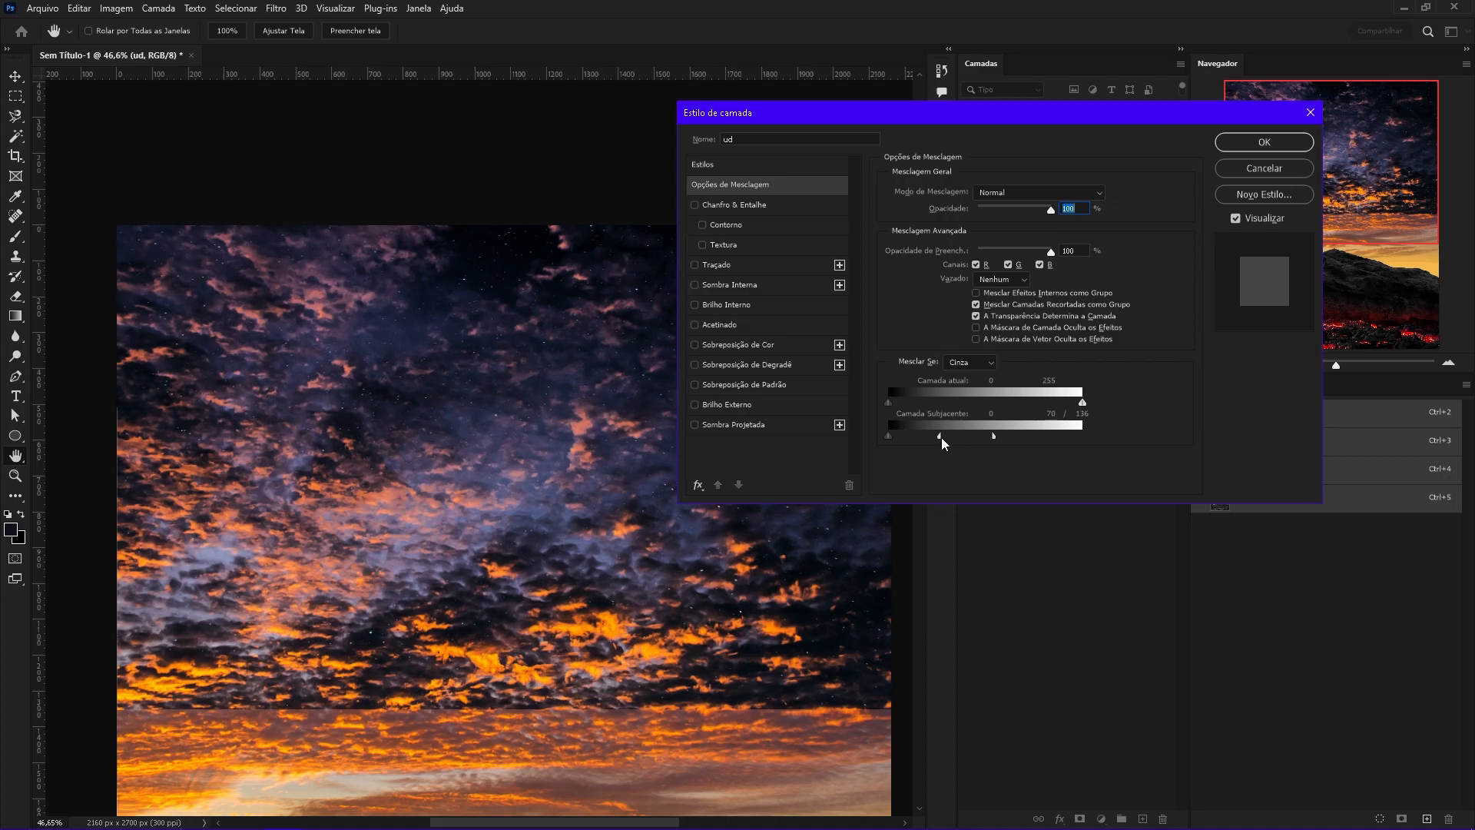
pyautogui.click(1264, 143)
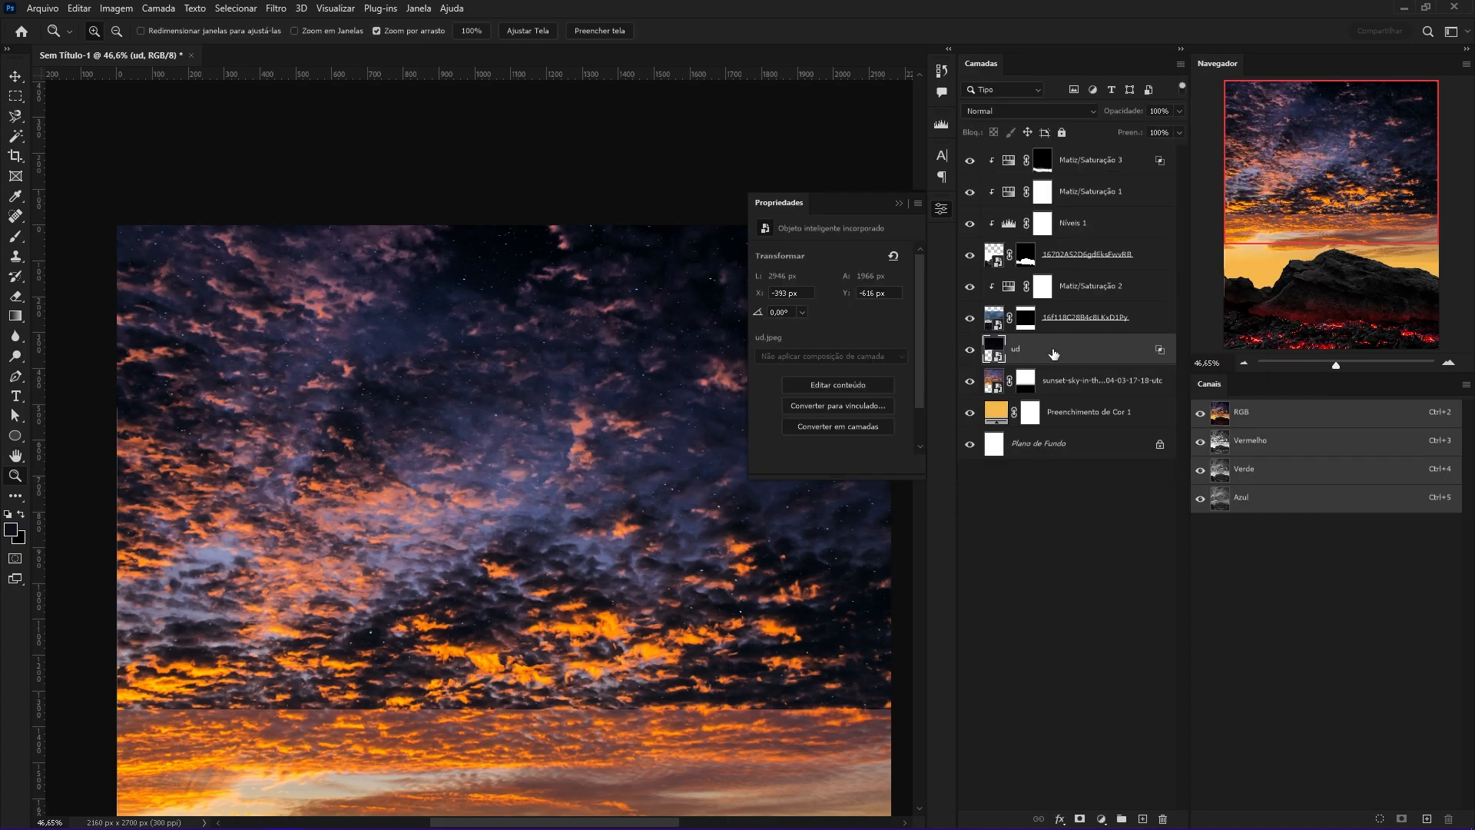
# Add a mask to the starry layer and draw a black-to-white gradient that fades out its lower edge.
pyautogui.click(1085, 814)
pyautogui.press('g')
pyautogui.scroll(-1, 619, 510)
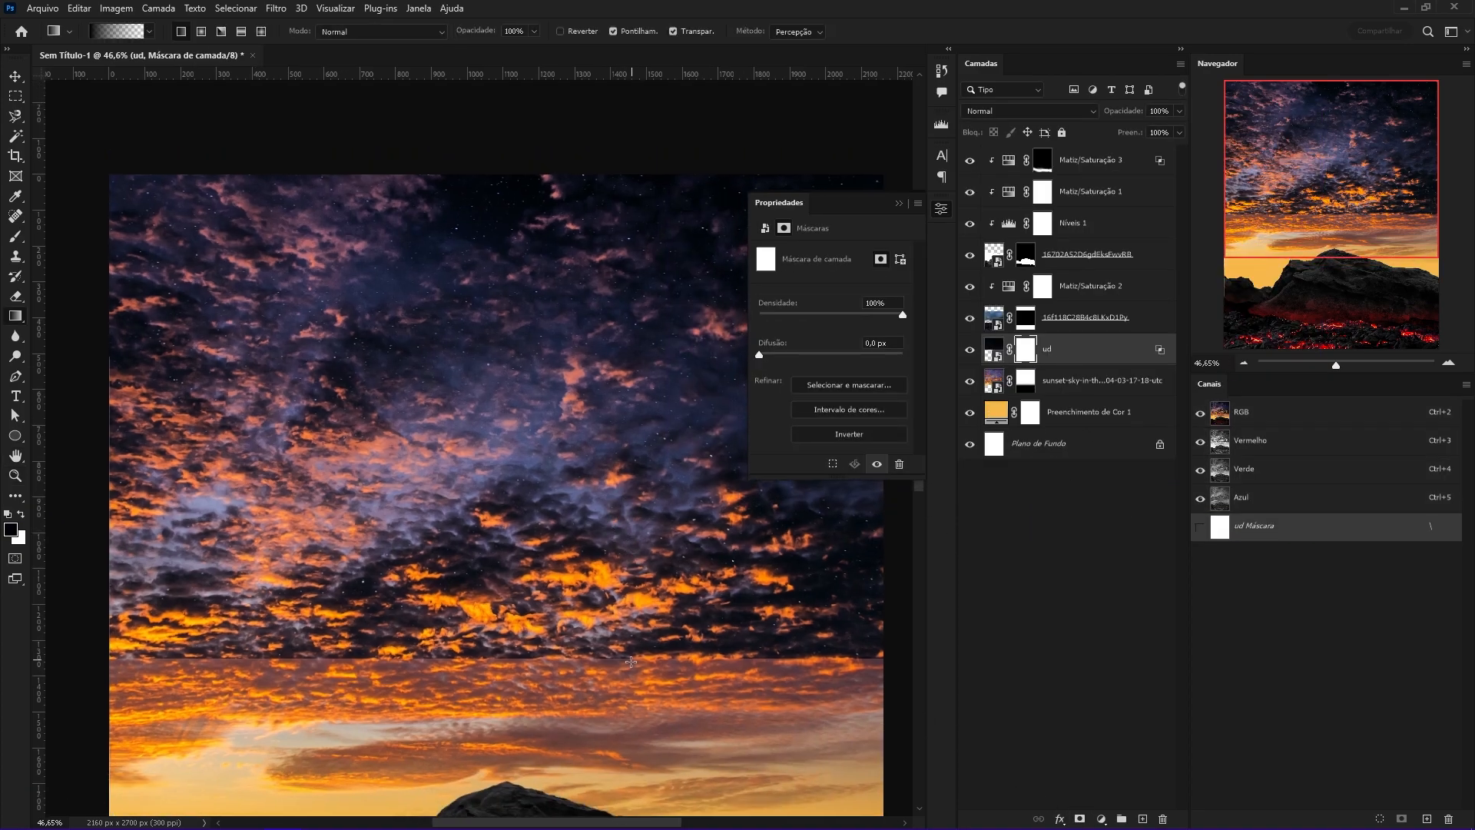
pyautogui.moveTo(597, 429); pyautogui.dragTo(598, 427)
pyautogui.hotkey('ctrl', 'z')
pyautogui.moveTo(603, 600); pyautogui.dragTo(595, 285)
# Examine how the starry layer blends with the sunset clouds and the horizon above the rocks.
pyautogui.moveTo(671, 341); pyautogui.dragTo(539, 432)
pyautogui.moveTo(441, 412)
pyautogui.mouseDown()
pyautogui.moveTo(543, 405)
pyautogui.moveTo(461, 415)
pyautogui.mouseUp()
pyautogui.moveTo(582, 428); pyautogui.dragTo(589, 387)
pyautogui.moveTo(635, 438); pyautogui.dragTo(665, 307)
pyautogui.moveTo(667, 298); pyautogui.dragTo(640, 314)
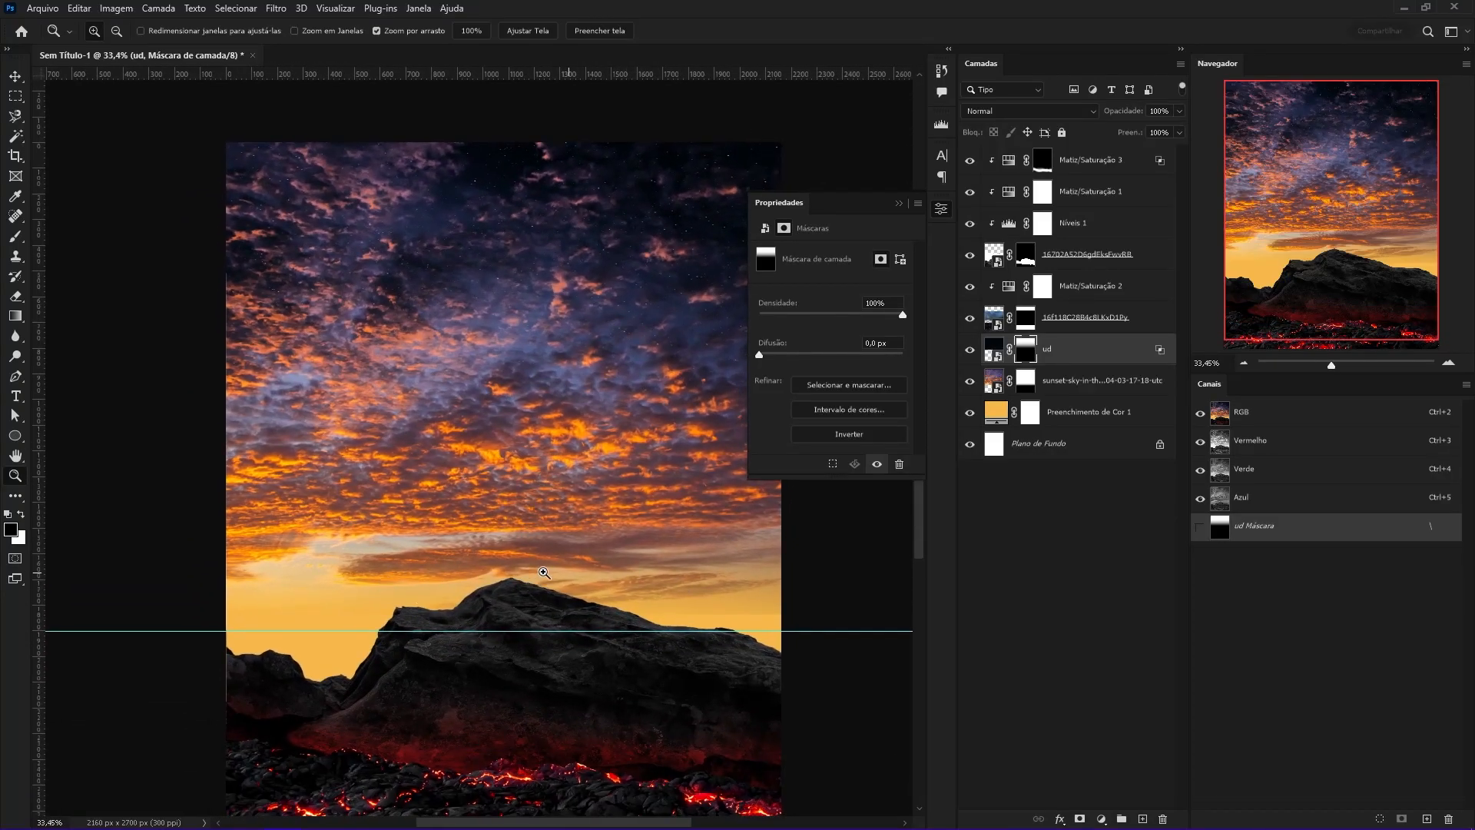
pyautogui.moveTo(607, 518); pyautogui.dragTo(658, 442)
pyautogui.moveTo(612, 390); pyautogui.dragTo(579, 429)
pyautogui.moveTo(571, 513); pyautogui.dragTo(602, 431)
pyautogui.moveTo(604, 405); pyautogui.dragTo(569, 476)
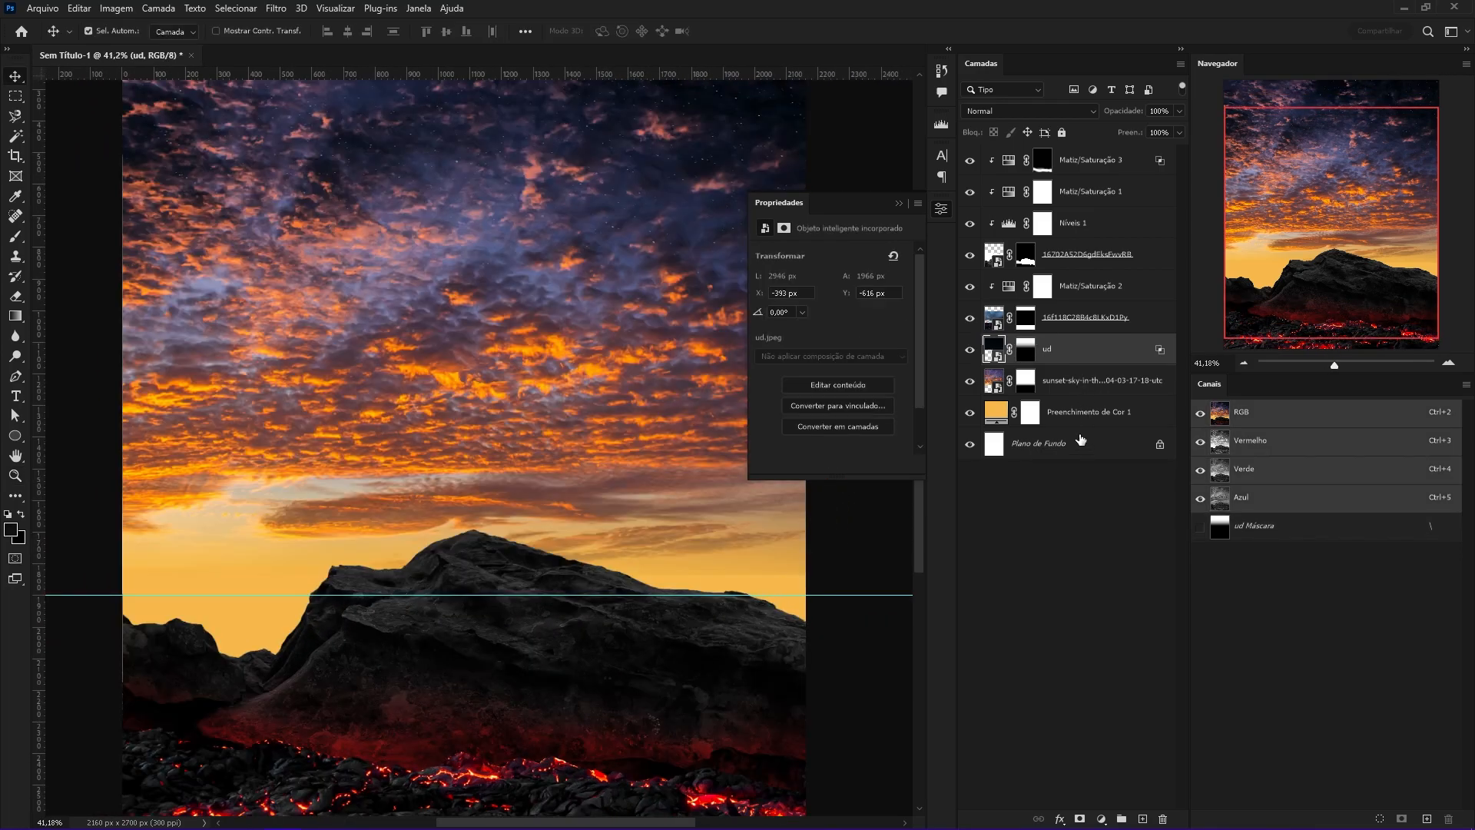
# Group the starry layer with the sunset sky layer and compare the image with the group hidden and shown.
pyautogui.keyDown('shift'); pyautogui.click(1116, 380); pyautogui.keyUp('shift')
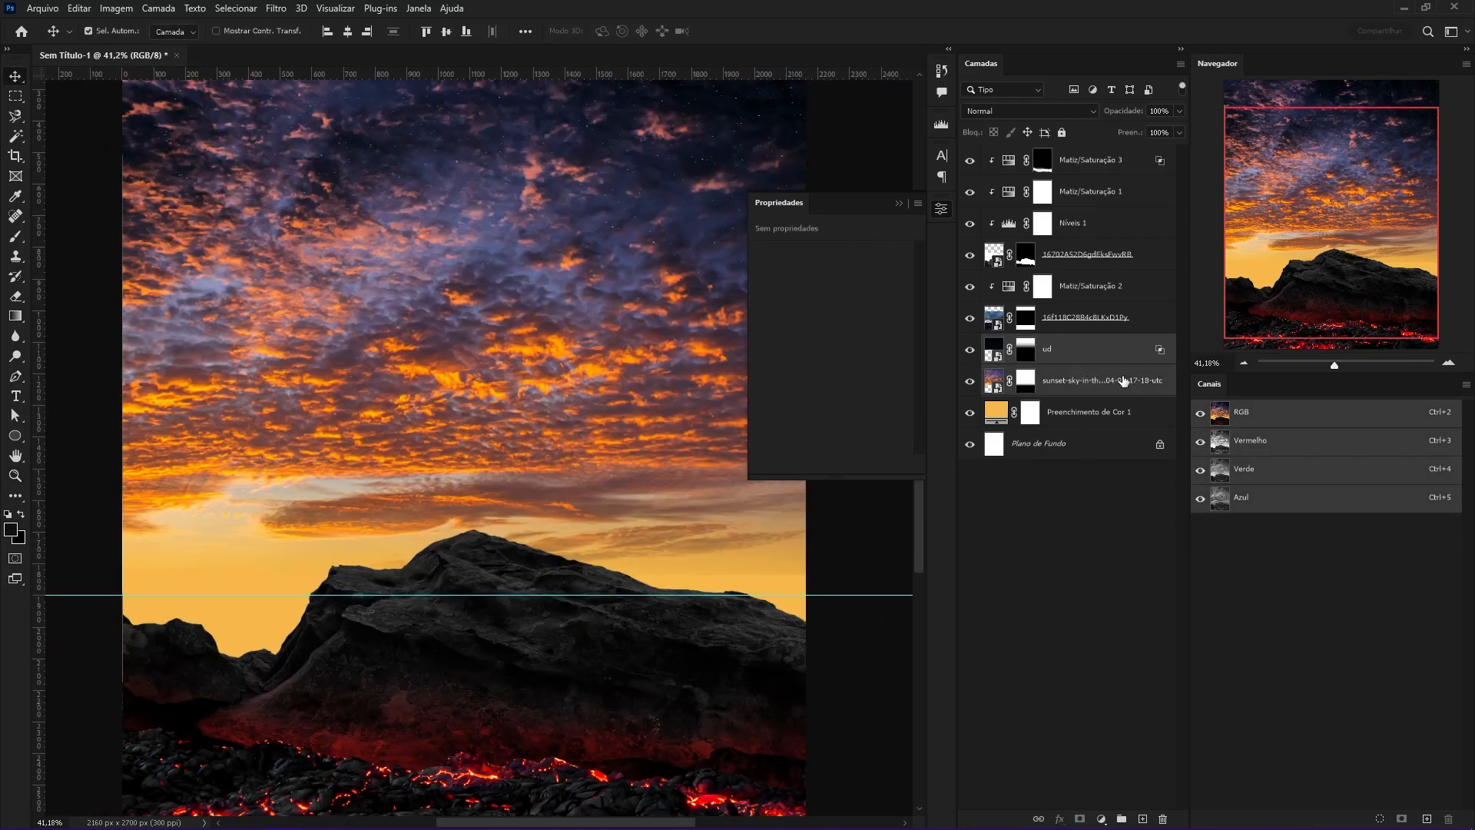
pyautogui.hotkey('ctrl', 'g')
pyautogui.click(971, 346)
pyautogui.click(971, 346)
pyautogui.moveTo(607, 575); pyautogui.dragTo(636, 609)
pyautogui.moveTo(636, 591); pyautogui.dragTo(637, 627)
# Add a gradient fill layer above the sky group and set the gradient's end opacity stop to 100%.
pyautogui.click(1101, 819)
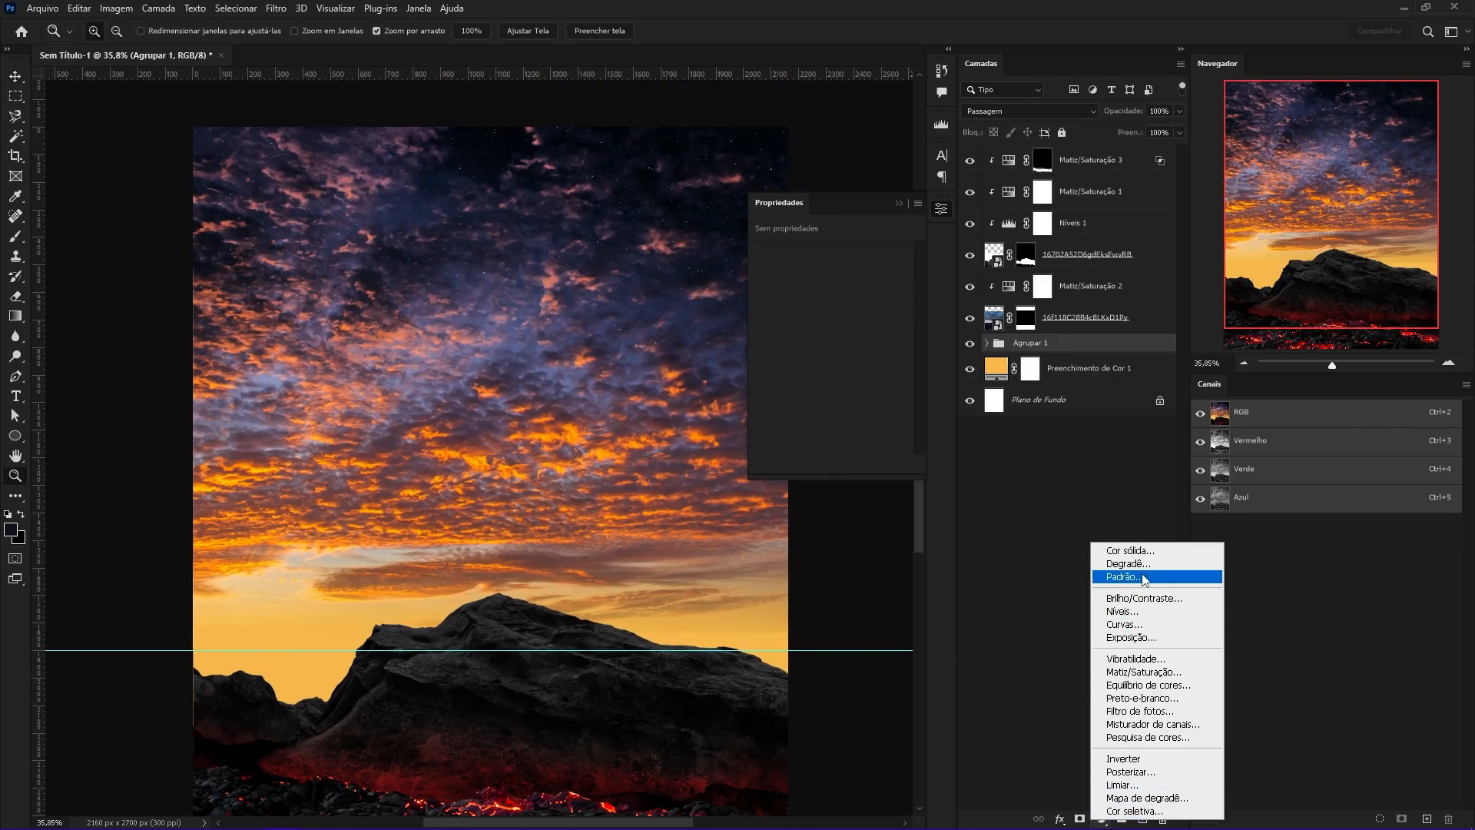
pyautogui.click(1121, 564)
pyautogui.click(671, 218)
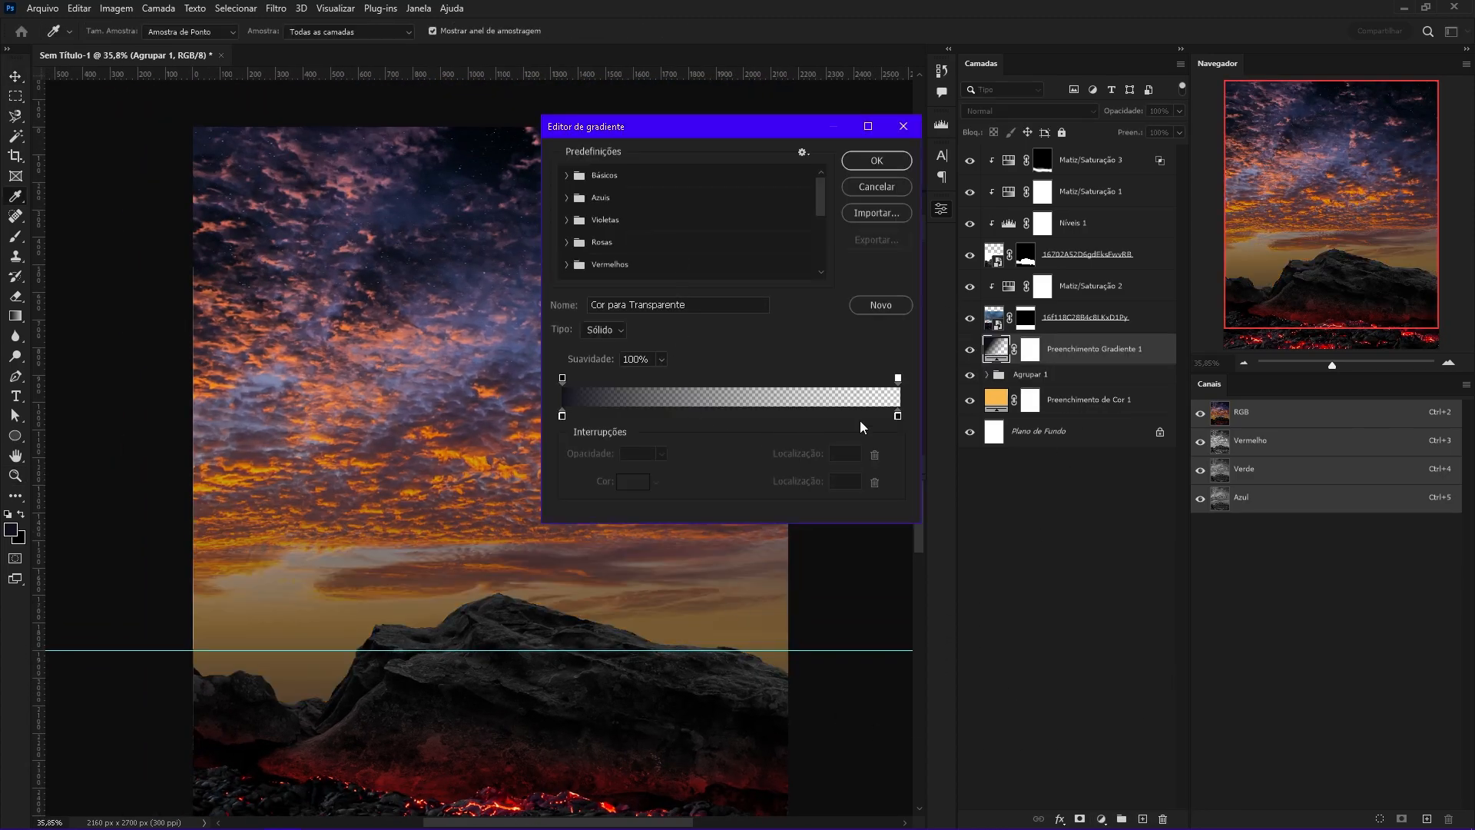
pyautogui.moveTo(899, 375); pyautogui.dragTo(894, 377)
pyautogui.write('100')
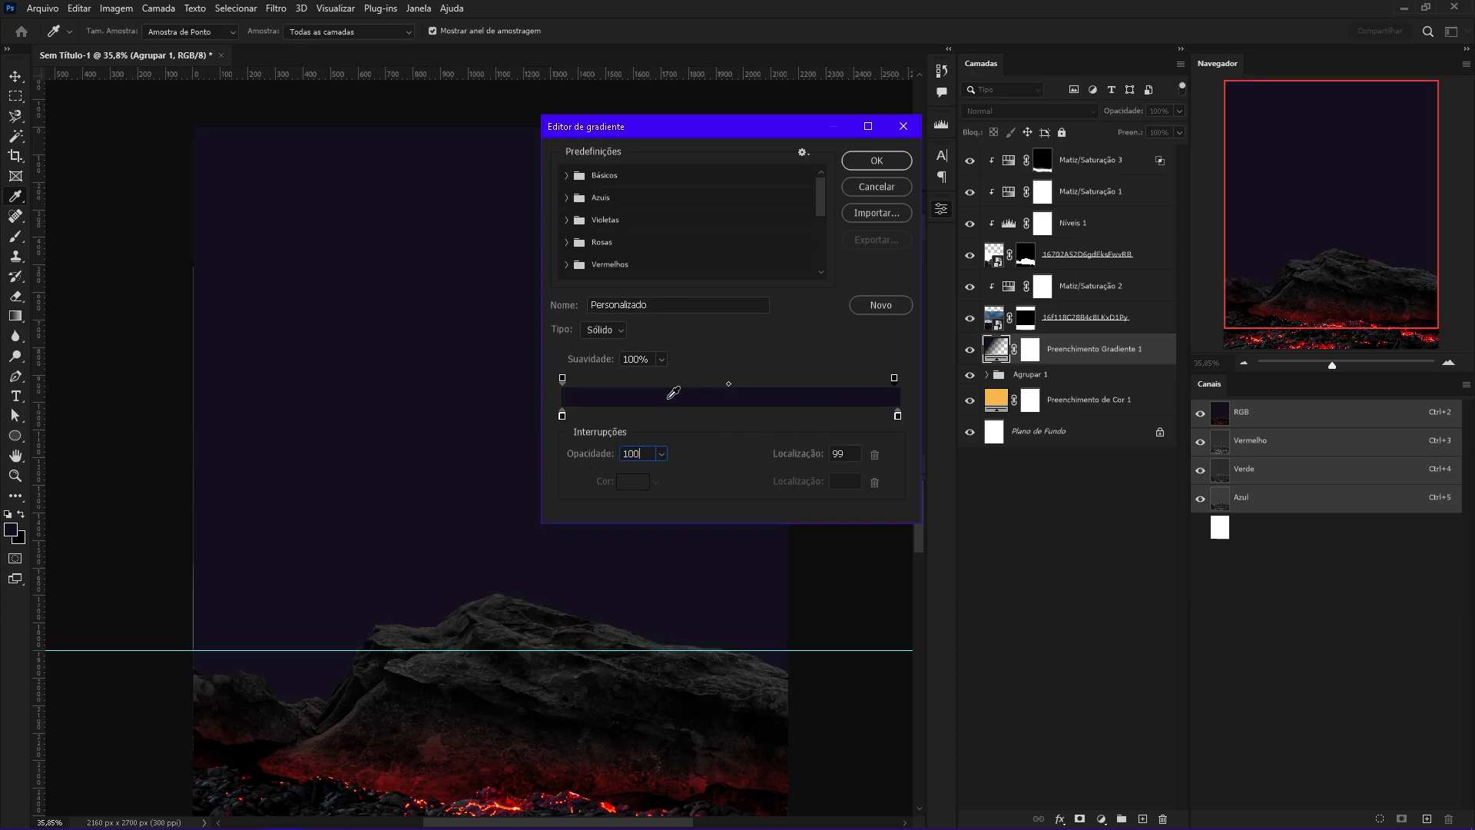
# Color the gradient's start stop yellow-orange ffc547 and its end stop dark purple with hue 261.
pyautogui.doubleClick(562, 416)
pyautogui.moveTo(1145, 581); pyautogui.dragTo(1142, 569)
pyautogui.moveTo(1041, 481); pyautogui.dragTo(1107, 393)
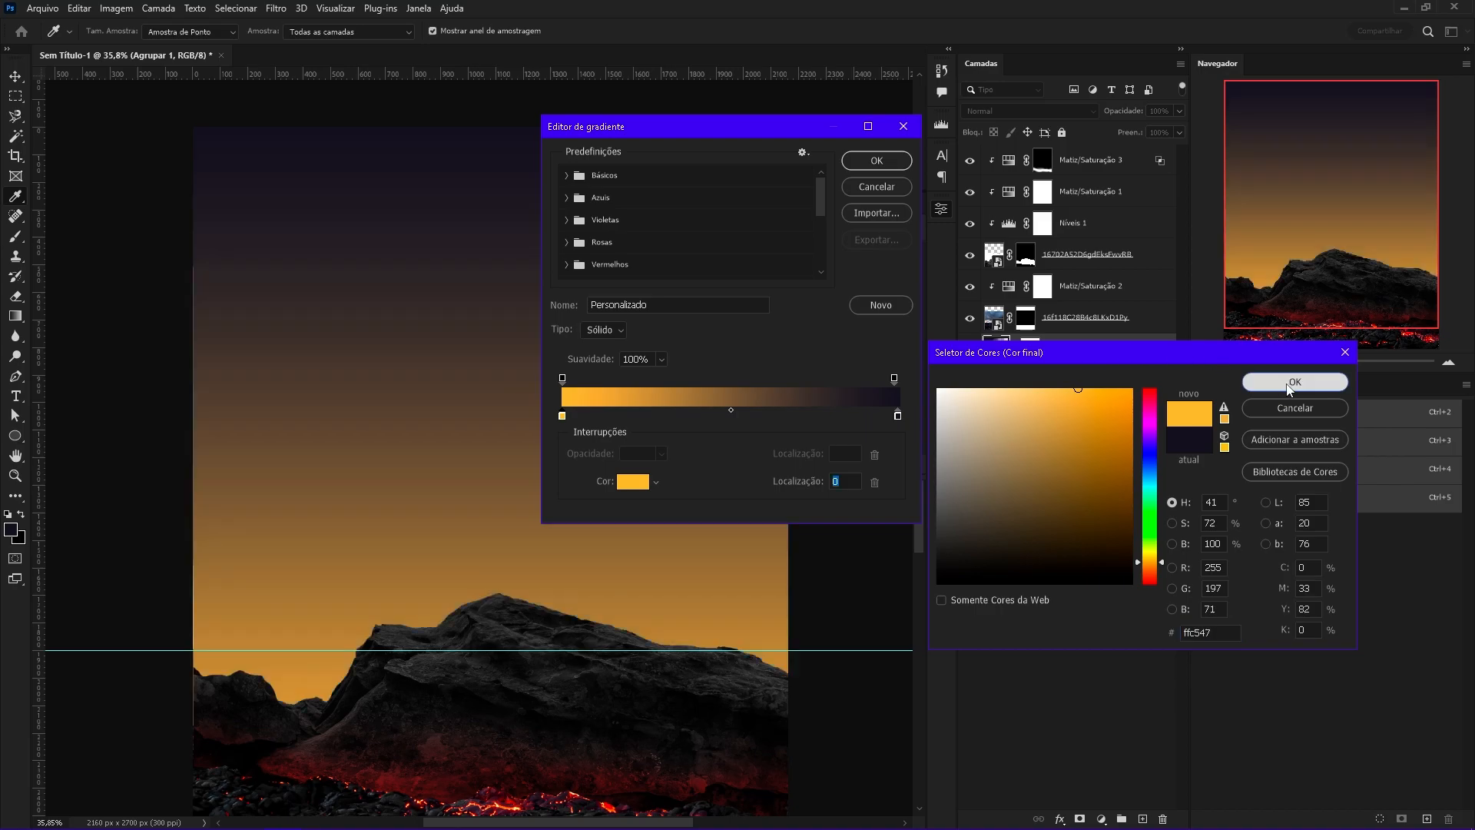
pyautogui.click(1295, 382)
pyautogui.doubleClick(897, 416)
pyautogui.moveTo(1150, 530); pyautogui.dragTo(1154, 442)
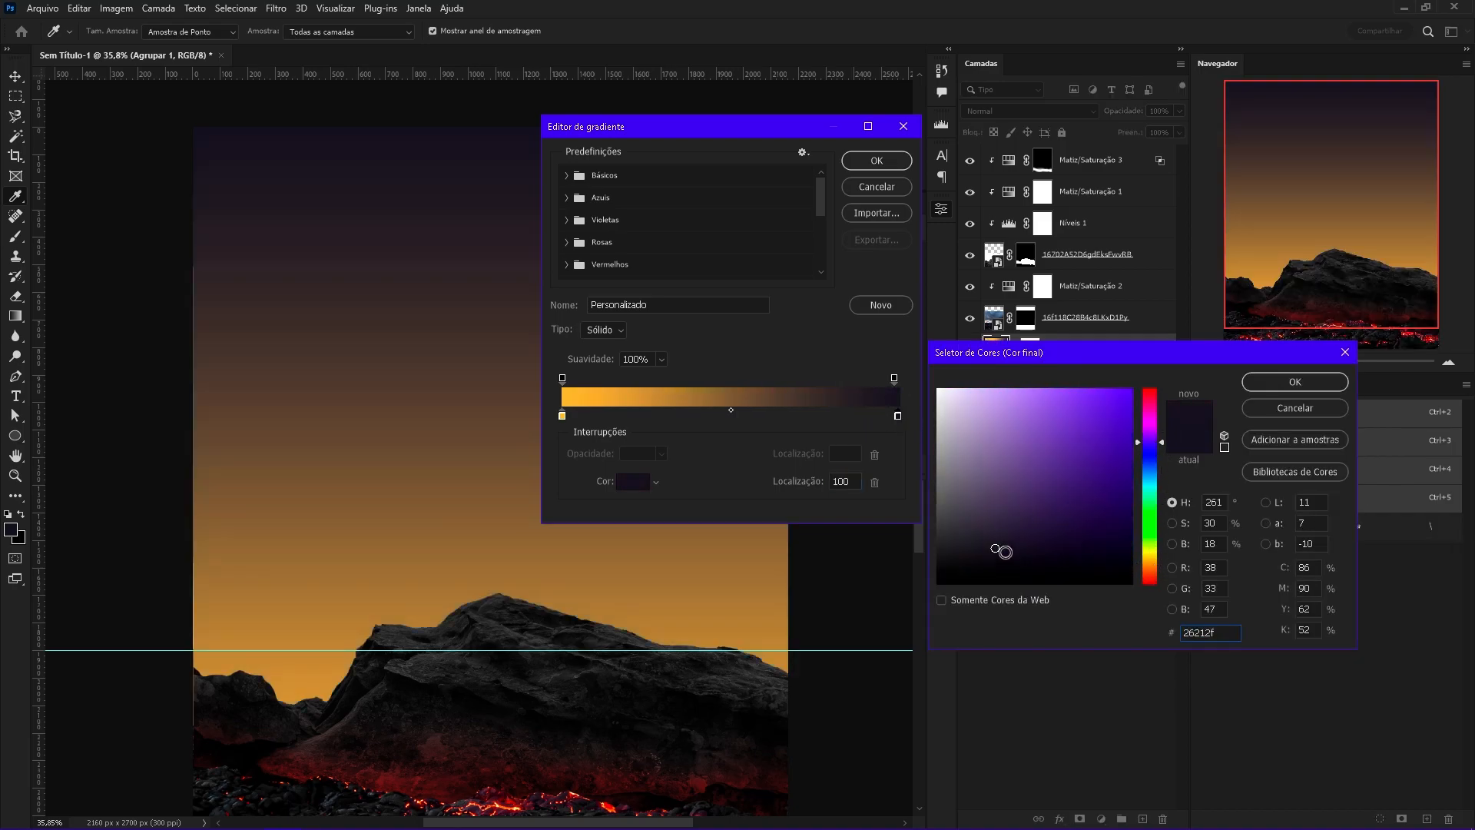
pyautogui.click(1284, 382)
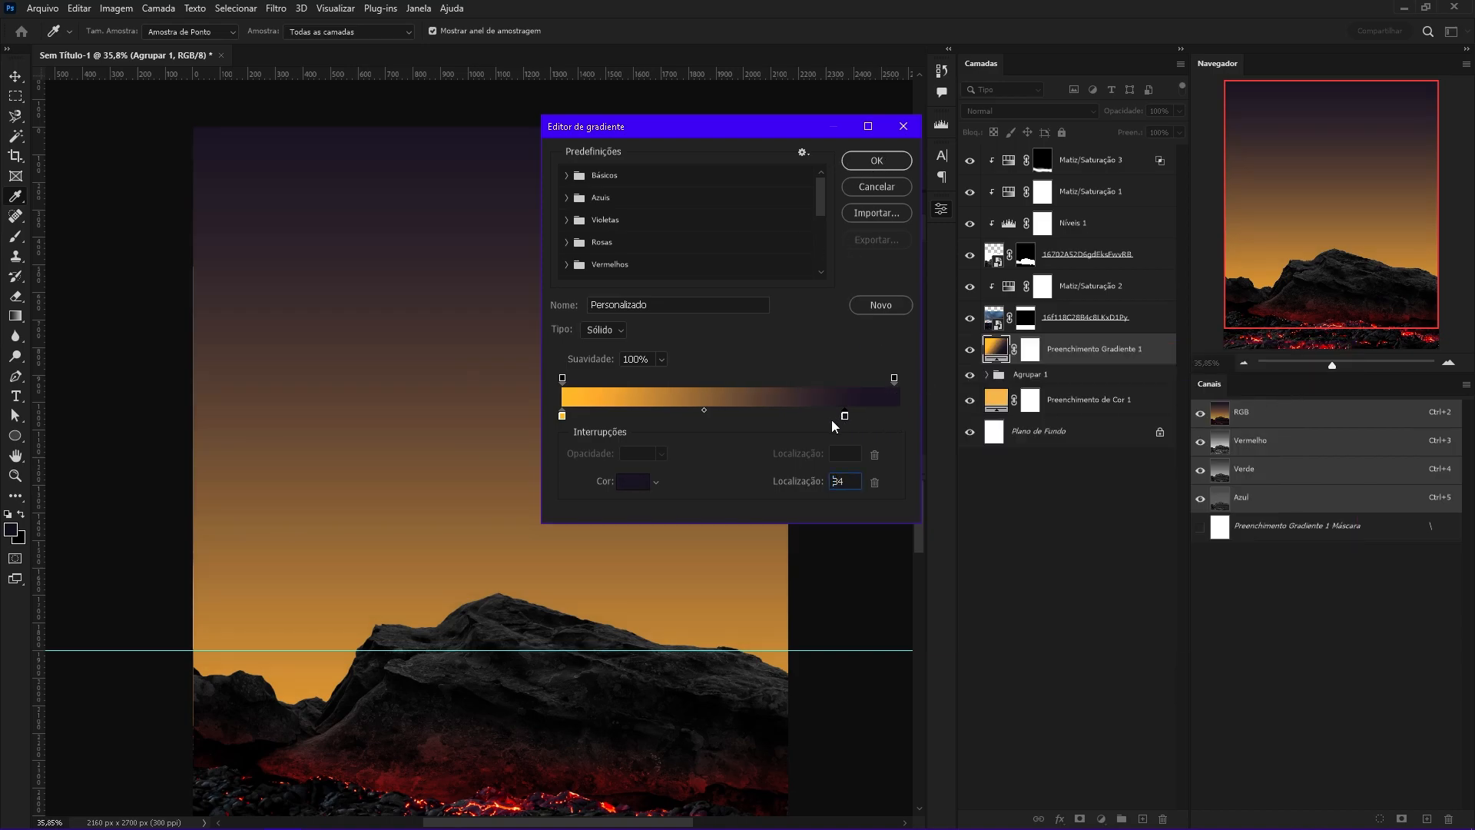
# Move both gradient color stops inward, placing the warm one at location 16, and recolor that stop a deeper orange.
pyautogui.moveTo(839, 420); pyautogui.dragTo(683, 432)
pyautogui.moveTo(563, 419); pyautogui.dragTo(615, 418)
pyautogui.doubleClick(615, 416)
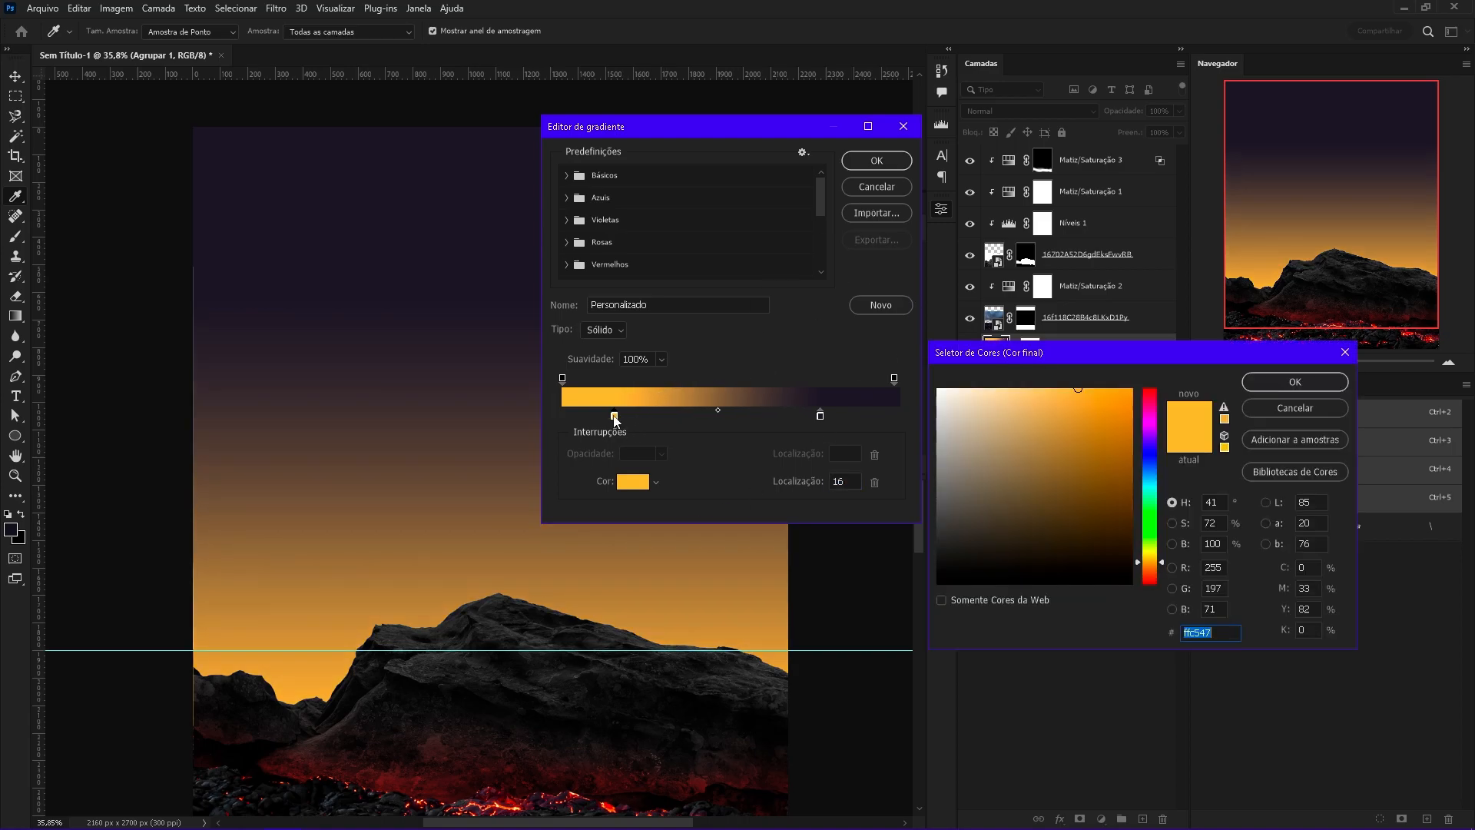
pyautogui.click(1150, 567)
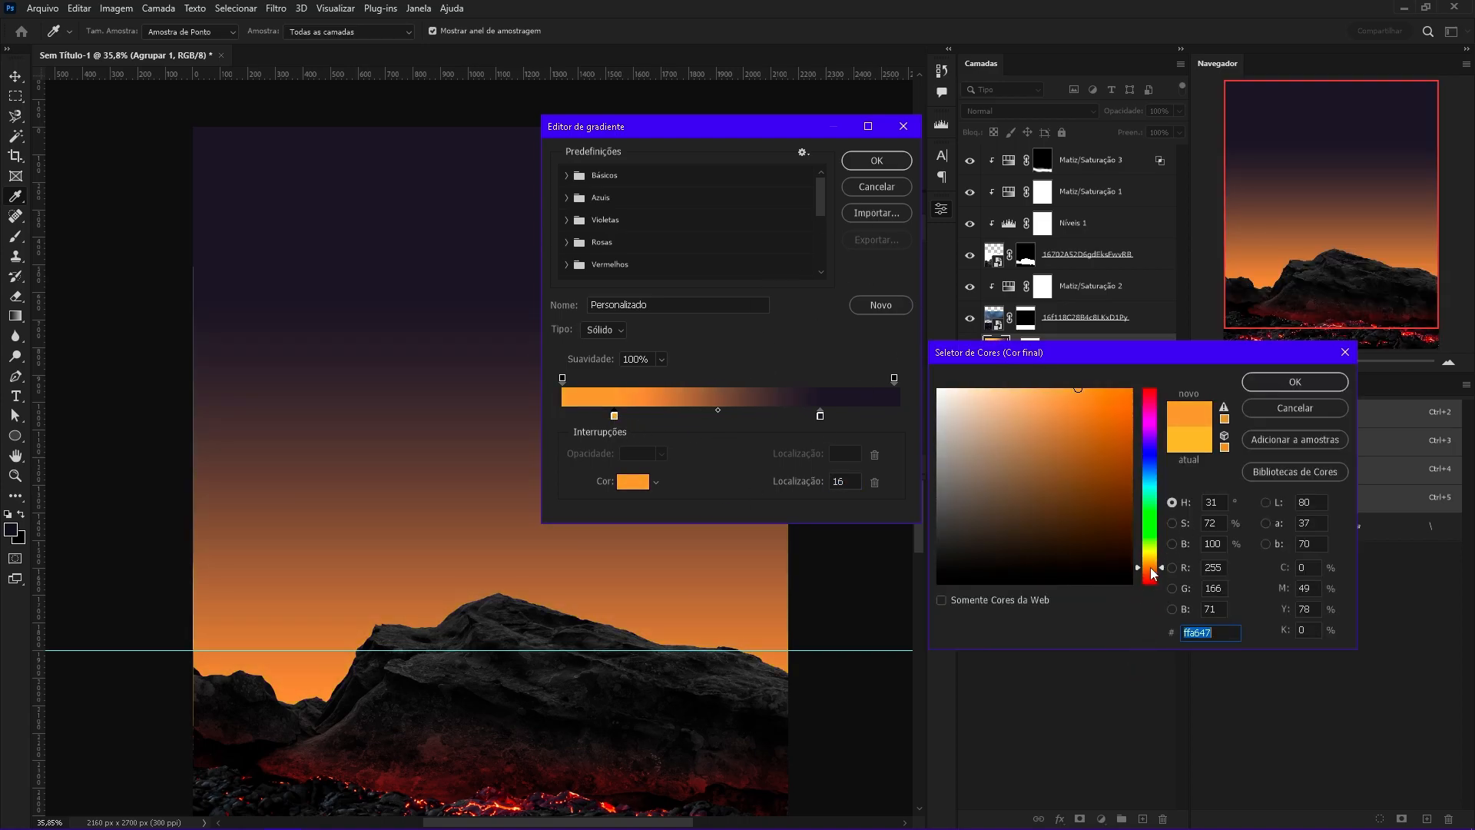
pyautogui.click(1151, 572)
pyautogui.click(1321, 389)
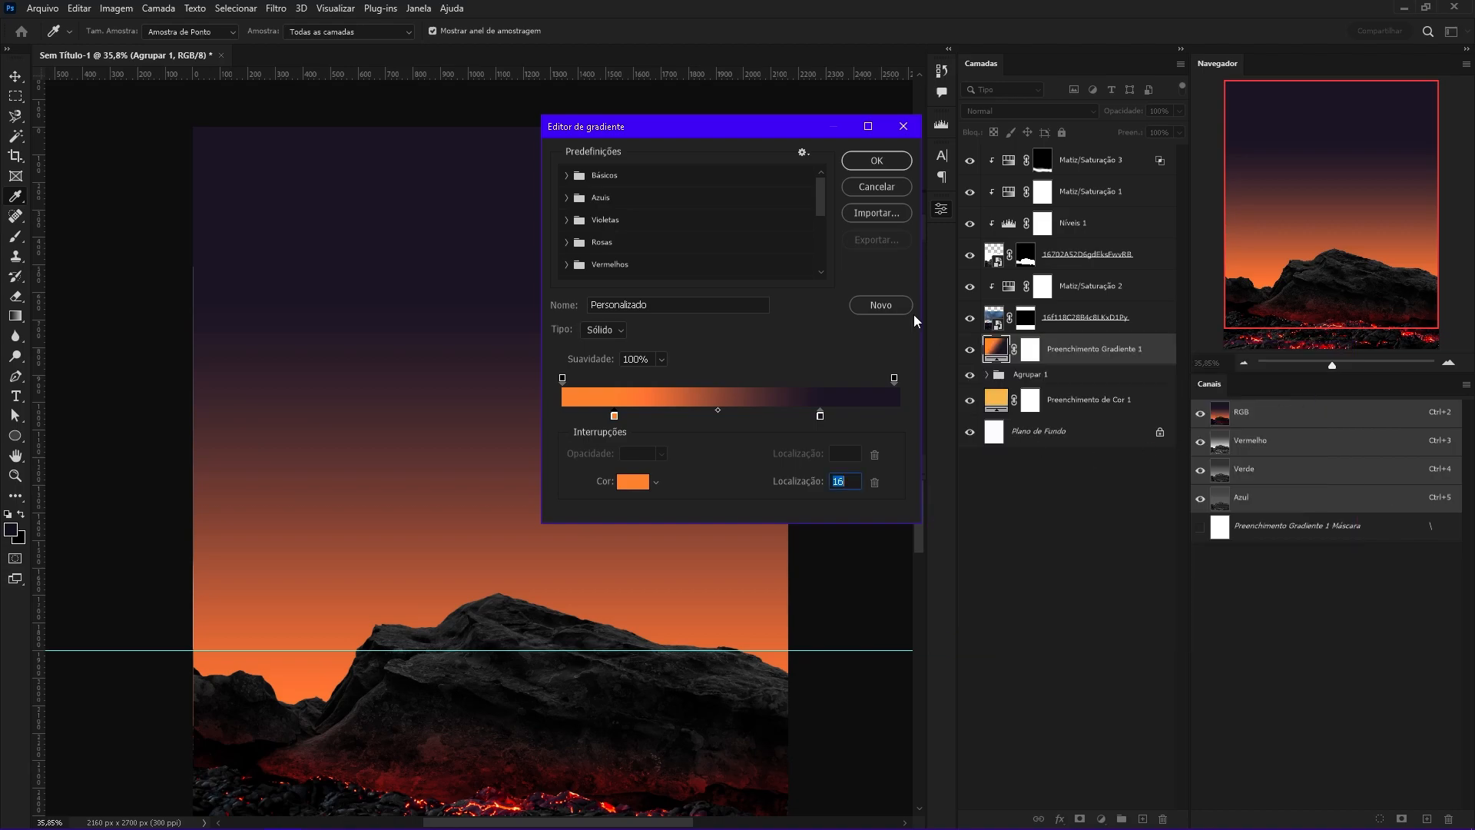
pyautogui.click(867, 159)
pyautogui.click(873, 220)
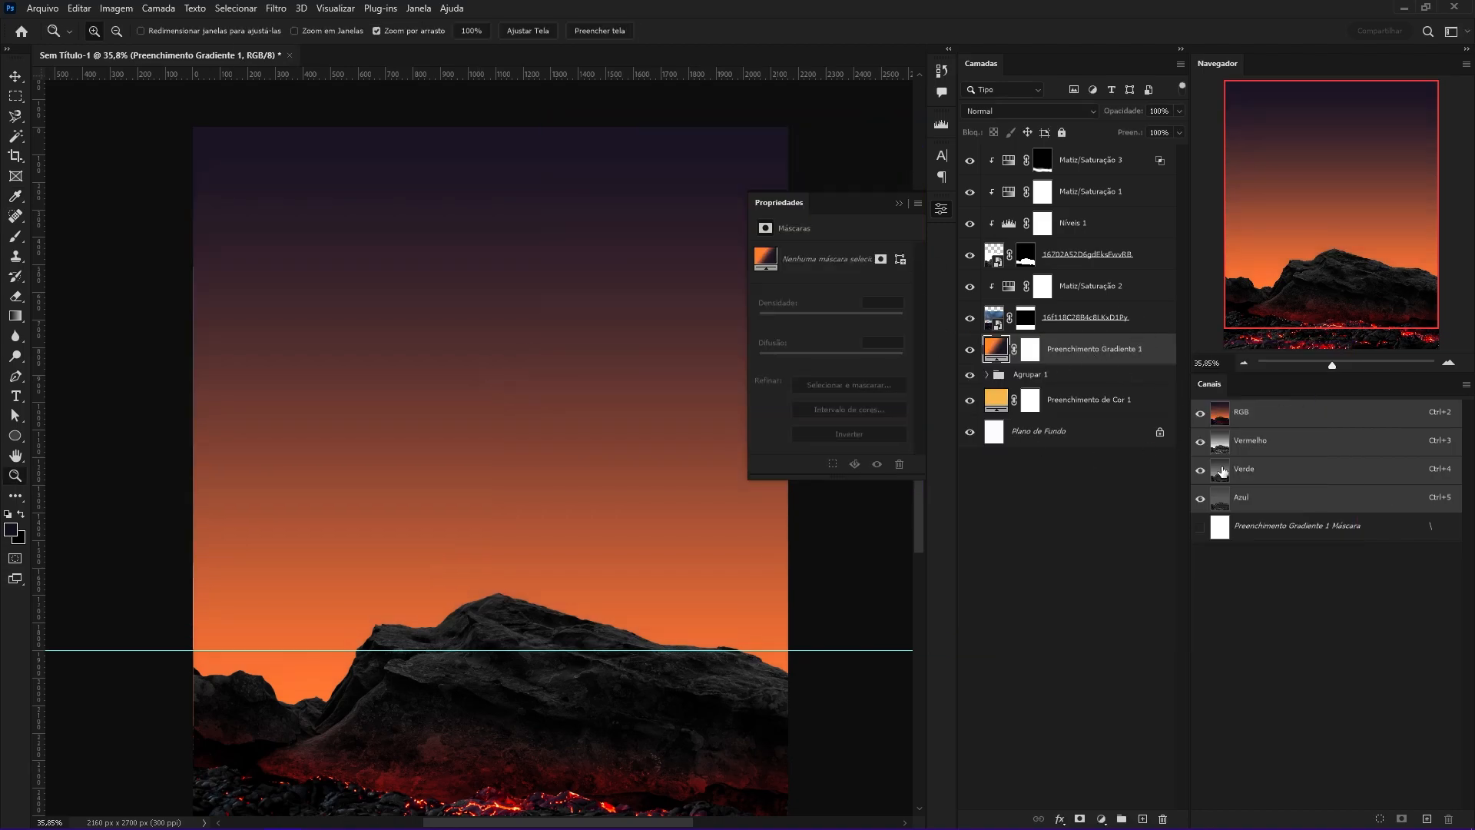
# Set the gradient fill to Hard Light and duplicate it beneath the sky group with the copy in Normal mode.
pyautogui.hotkey('alt', 'shift', 'h')
pyautogui.moveTo(1049, 419)
pyautogui.mouseDown()
pyautogui.moveTo(1053, 387)
pyautogui.moveTo(1056, 406)
pyautogui.mouseUp()
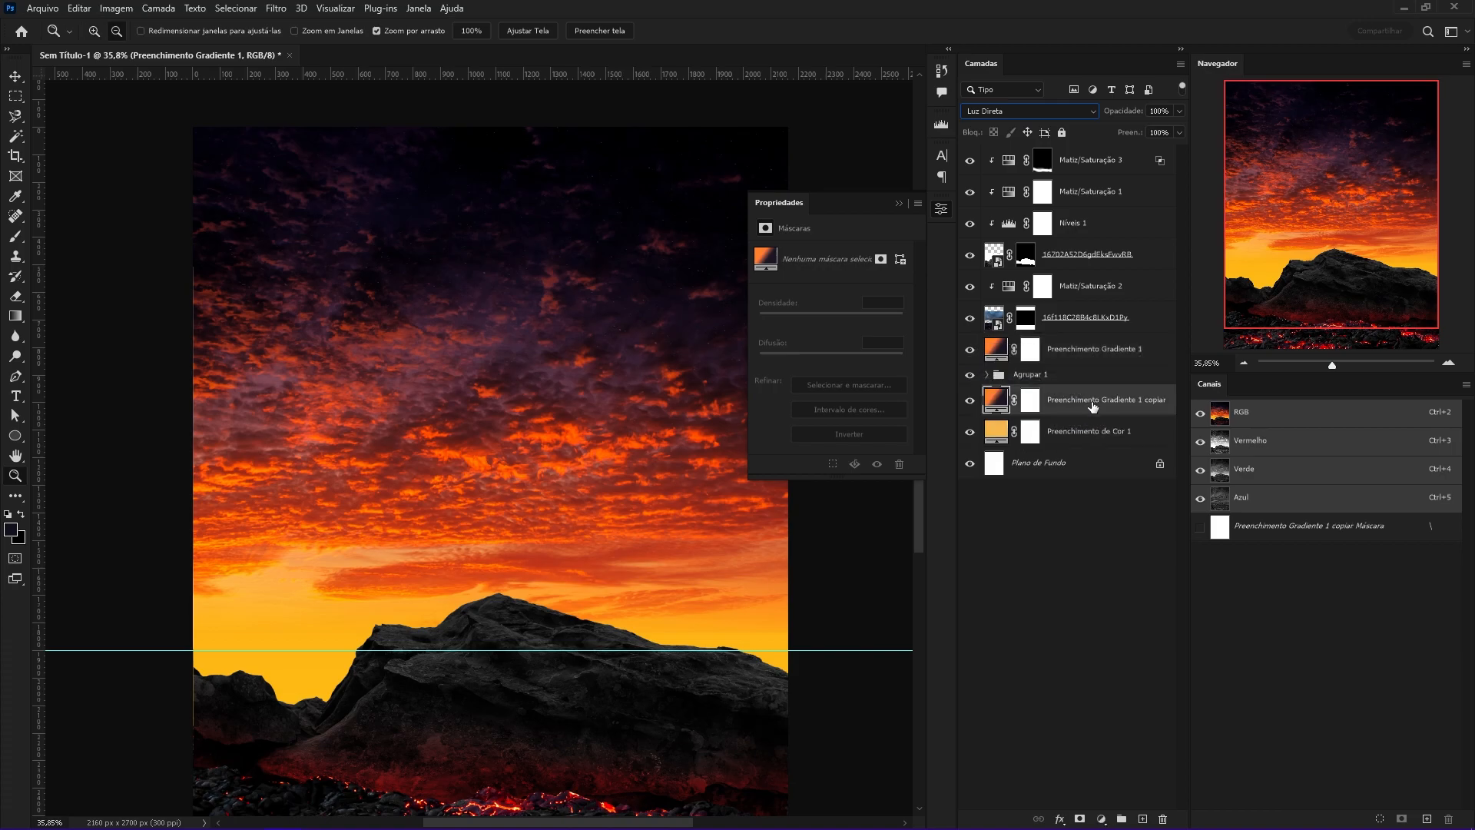
pyautogui.click(1025, 114)
pyautogui.click(1026, 126)
pyautogui.click(1152, 350)
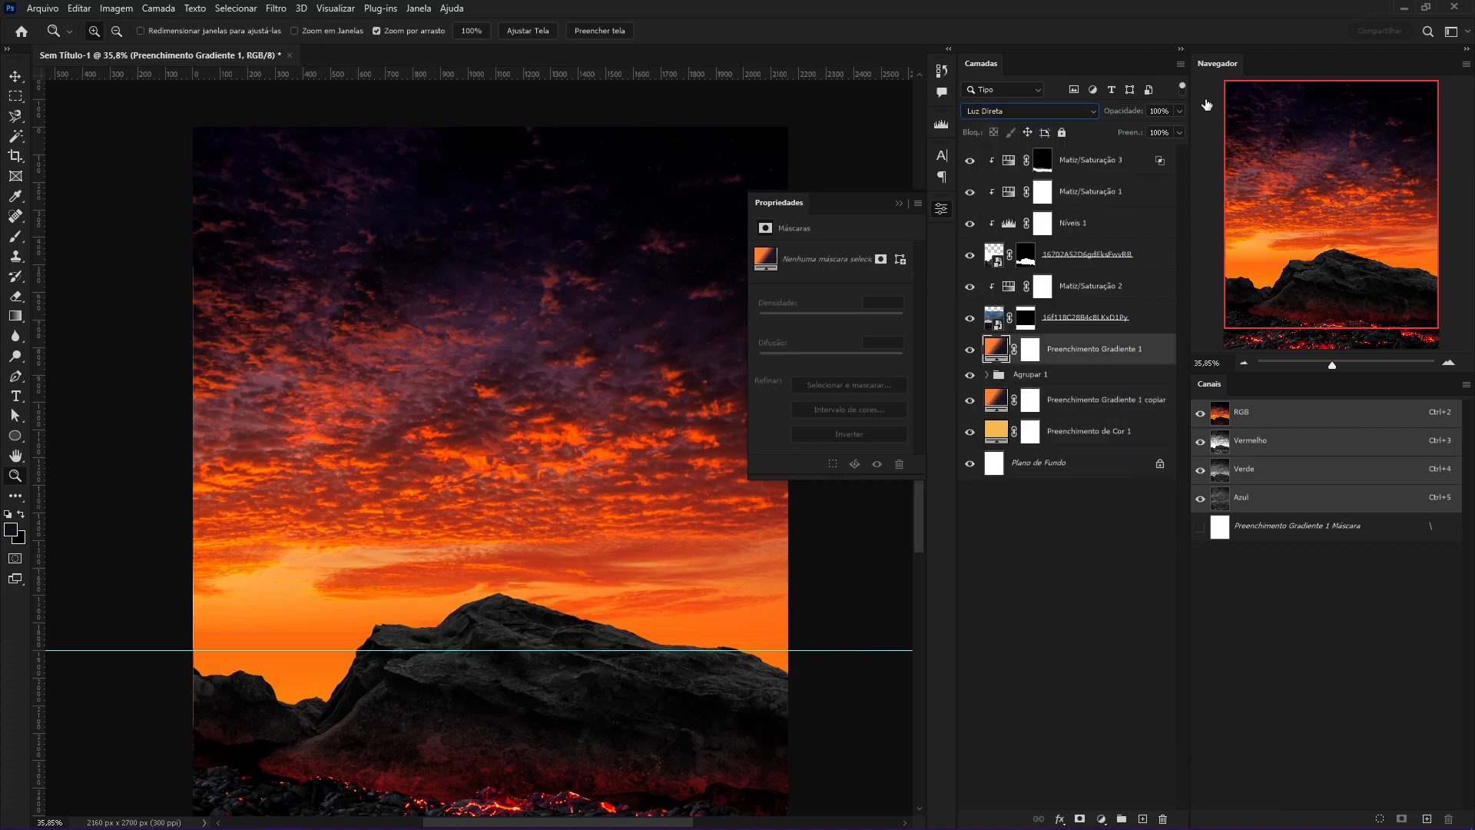
# Lower the Hard Light gradient fill's opacity to 47% and recolor its warm stop yellow-orange ffc047.
pyautogui.moveTo(1158, 132); pyautogui.dragTo(1142, 132)
pyautogui.doubleClick(996, 348)
pyautogui.click(665, 224)
pyautogui.doubleClick(614, 416)
pyautogui.moveTo(1145, 586); pyautogui.dragTo(1151, 564)
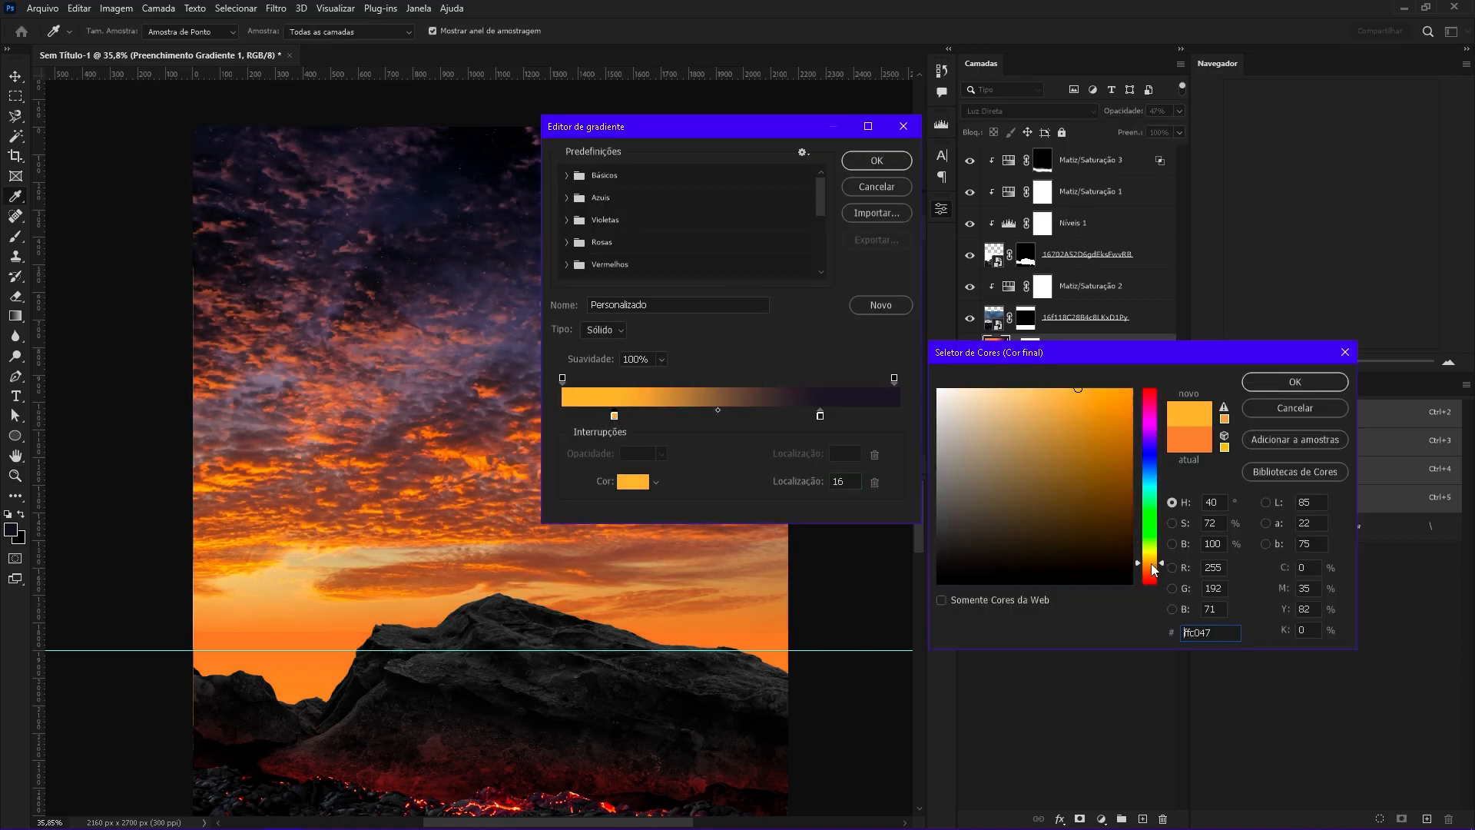
pyautogui.click(1295, 381)
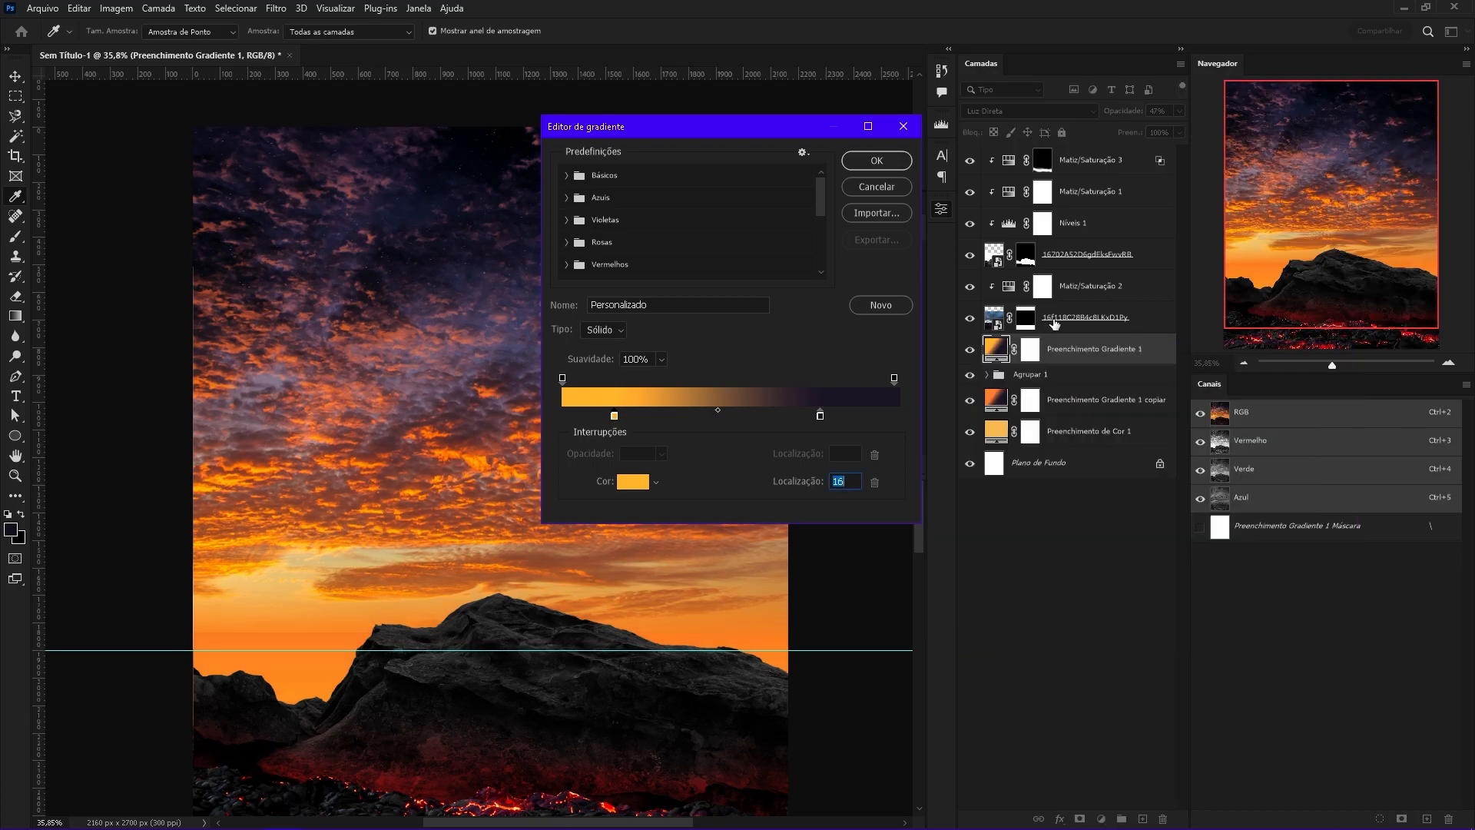
pyautogui.click(876, 160)
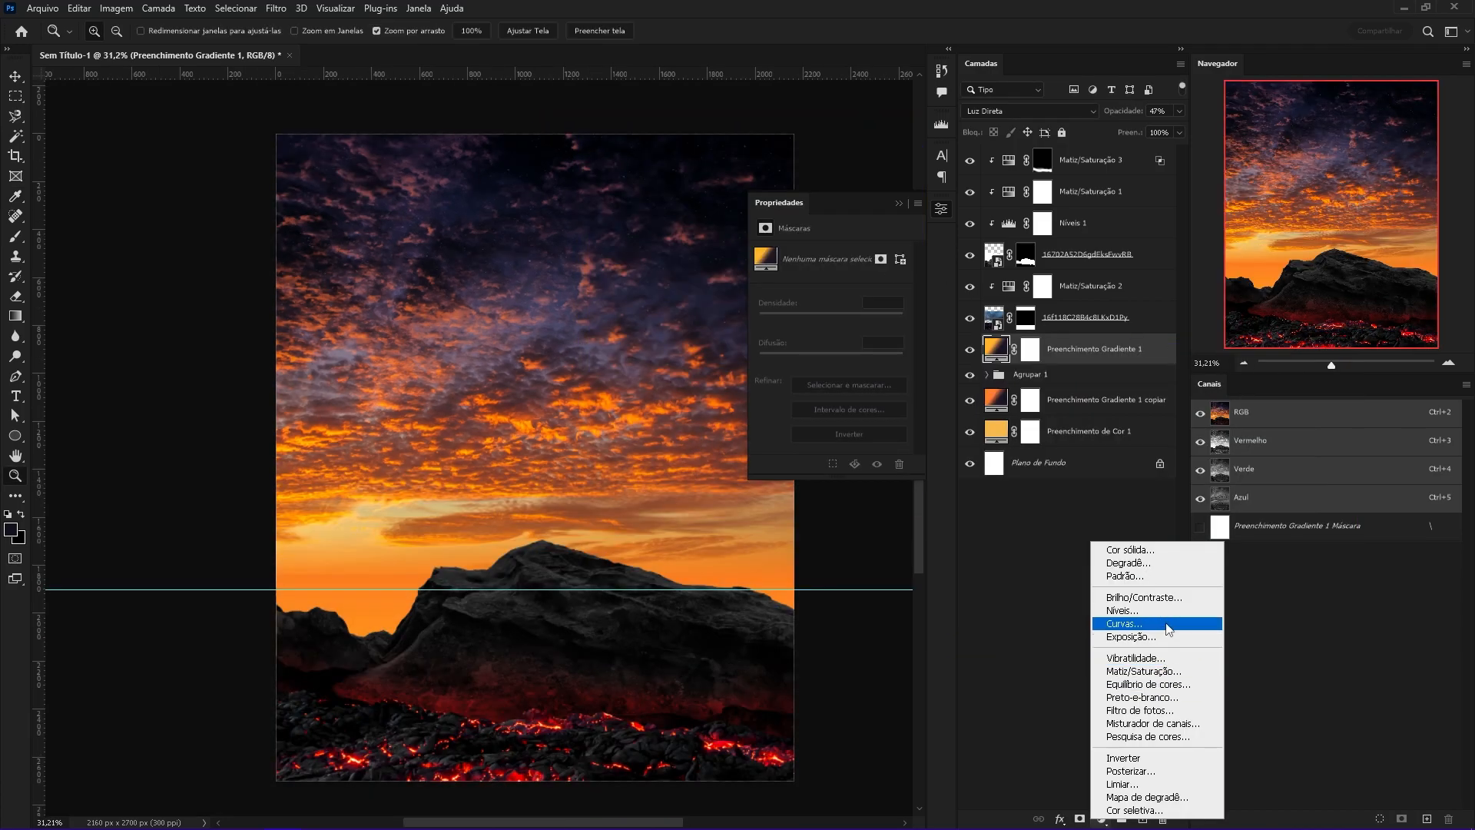
# Add a Curves adjustment layer above the Hard Light gradient fill and recolor the lower gradient copy's warm stop a lighter orange.
pyautogui.click(1166, 624)
pyautogui.moveTo(1107, 353); pyautogui.dragTo(1091, 394)
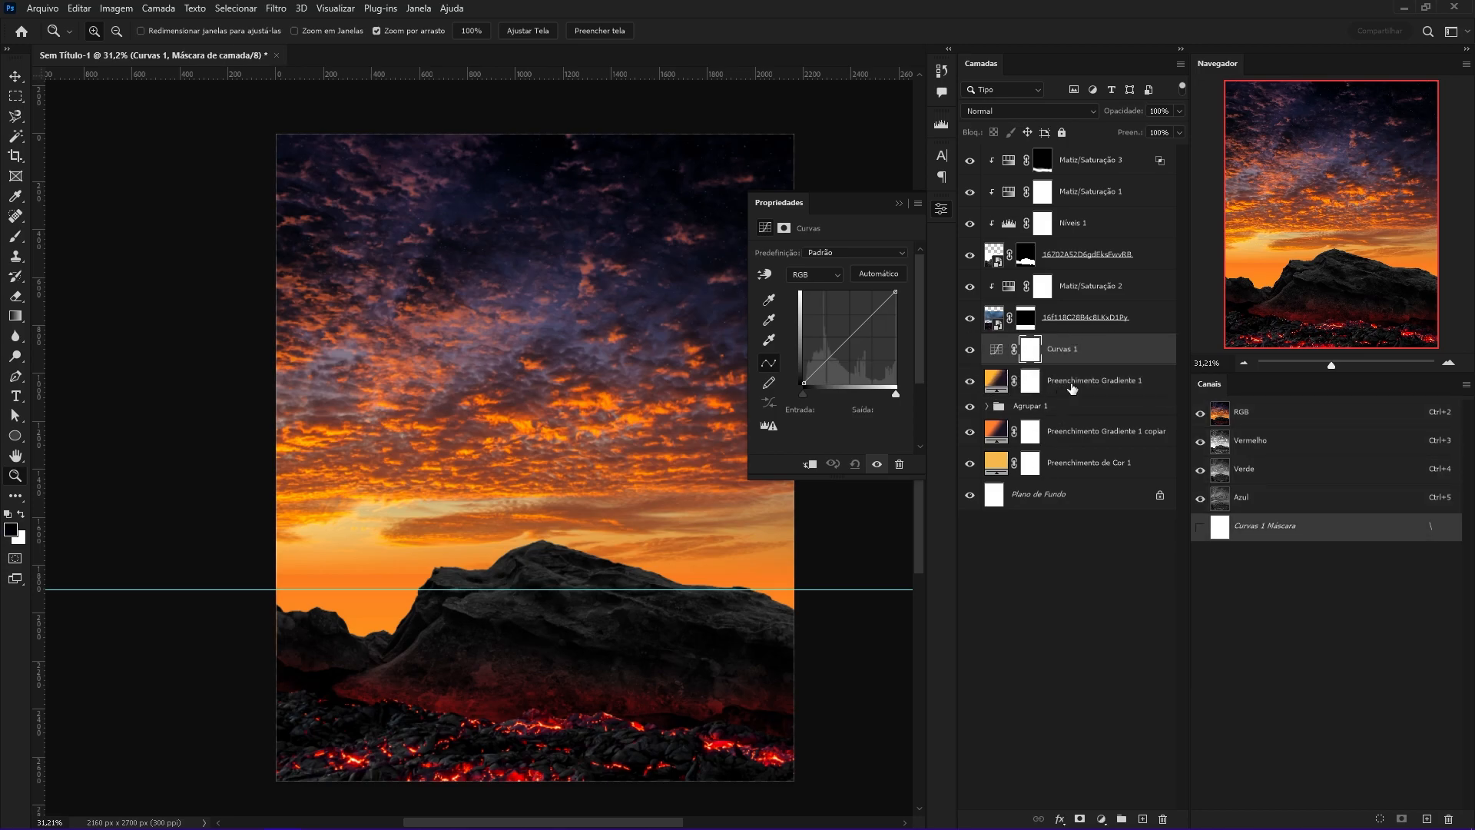
pyautogui.click(1071, 386)
pyautogui.click(1048, 438)
pyautogui.doubleClick(1000, 429)
pyautogui.click(649, 216)
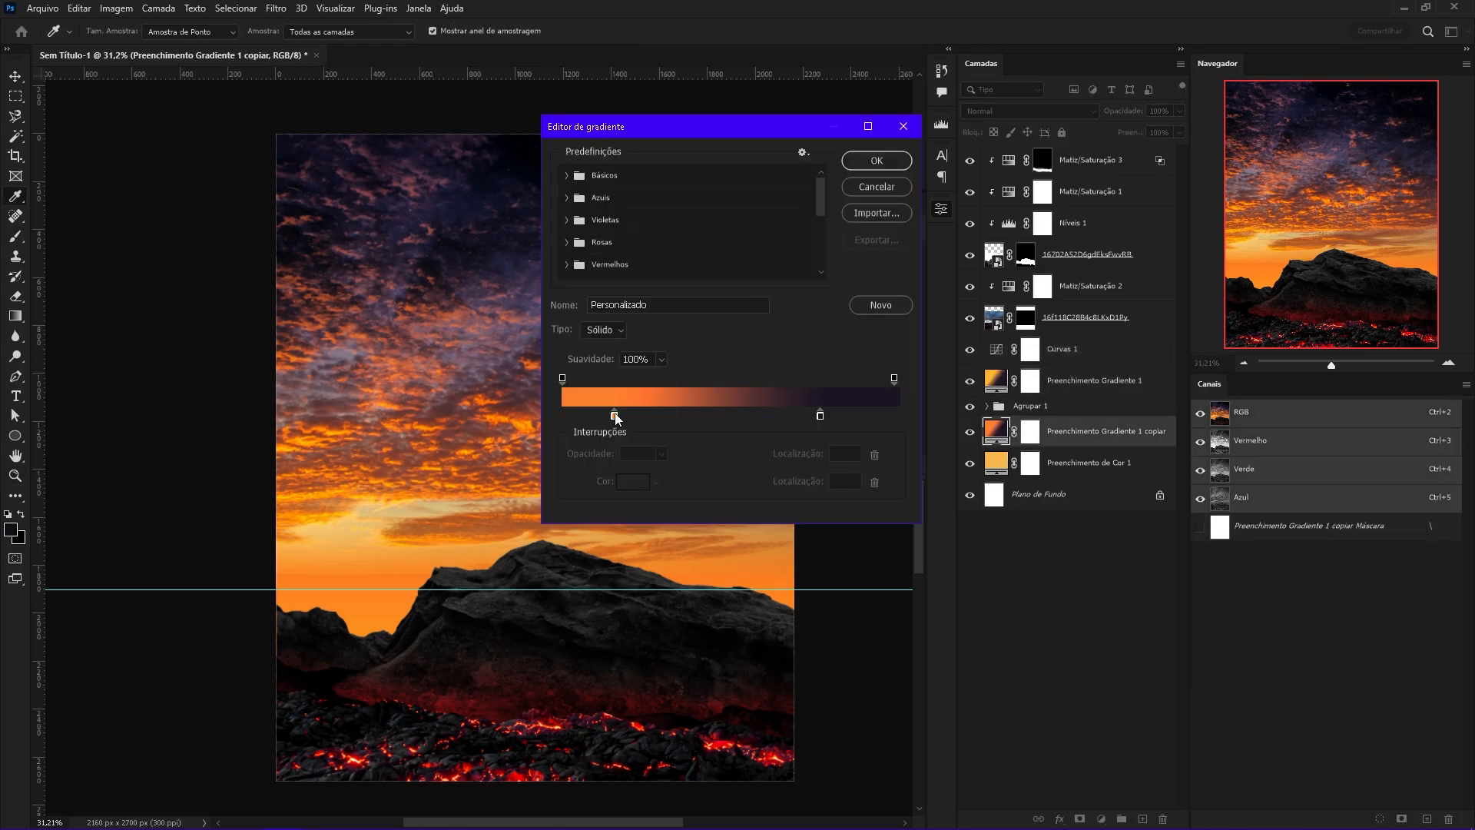
pyautogui.click(876, 158)
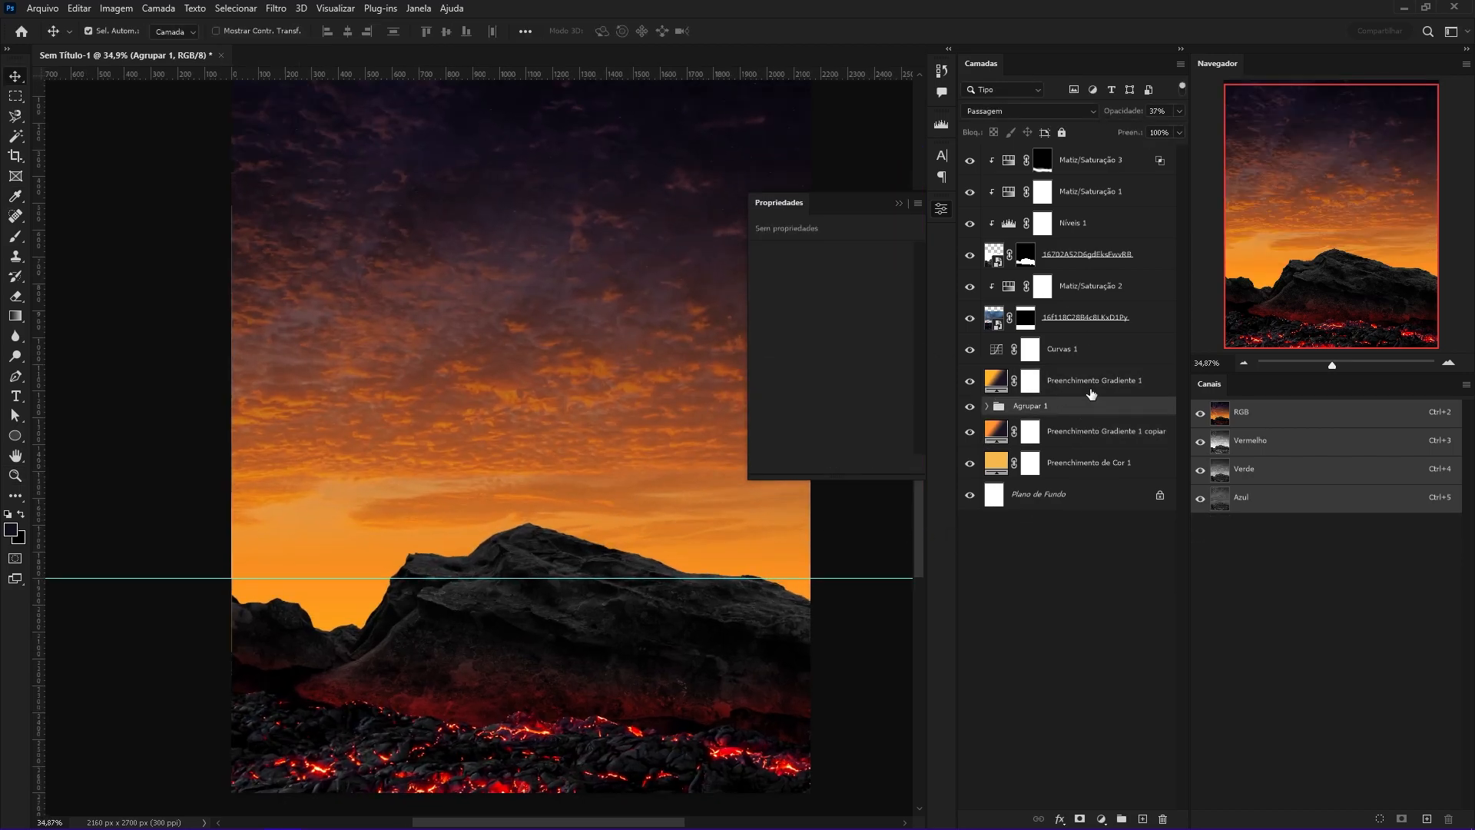
# Bend the Curves 1 curve upward to brighten the sky strongly and limit it to lighter underlying tones with Blend If.
pyautogui.click(996, 349)
pyautogui.moveTo(828, 370); pyautogui.dragTo(811, 367)
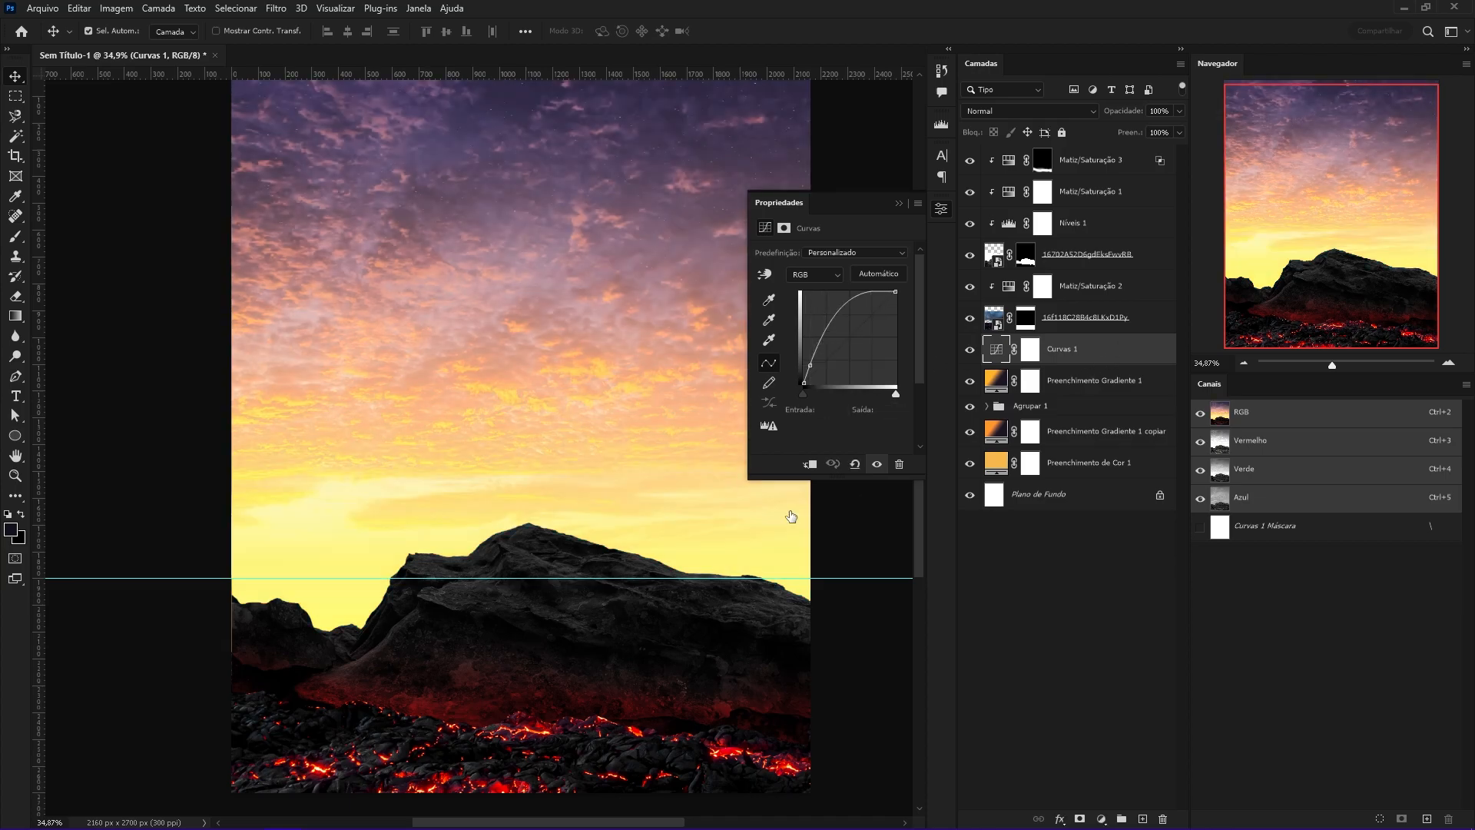
pyautogui.press('alt')
pyautogui.moveTo(890, 436); pyautogui.dragTo(955, 443)
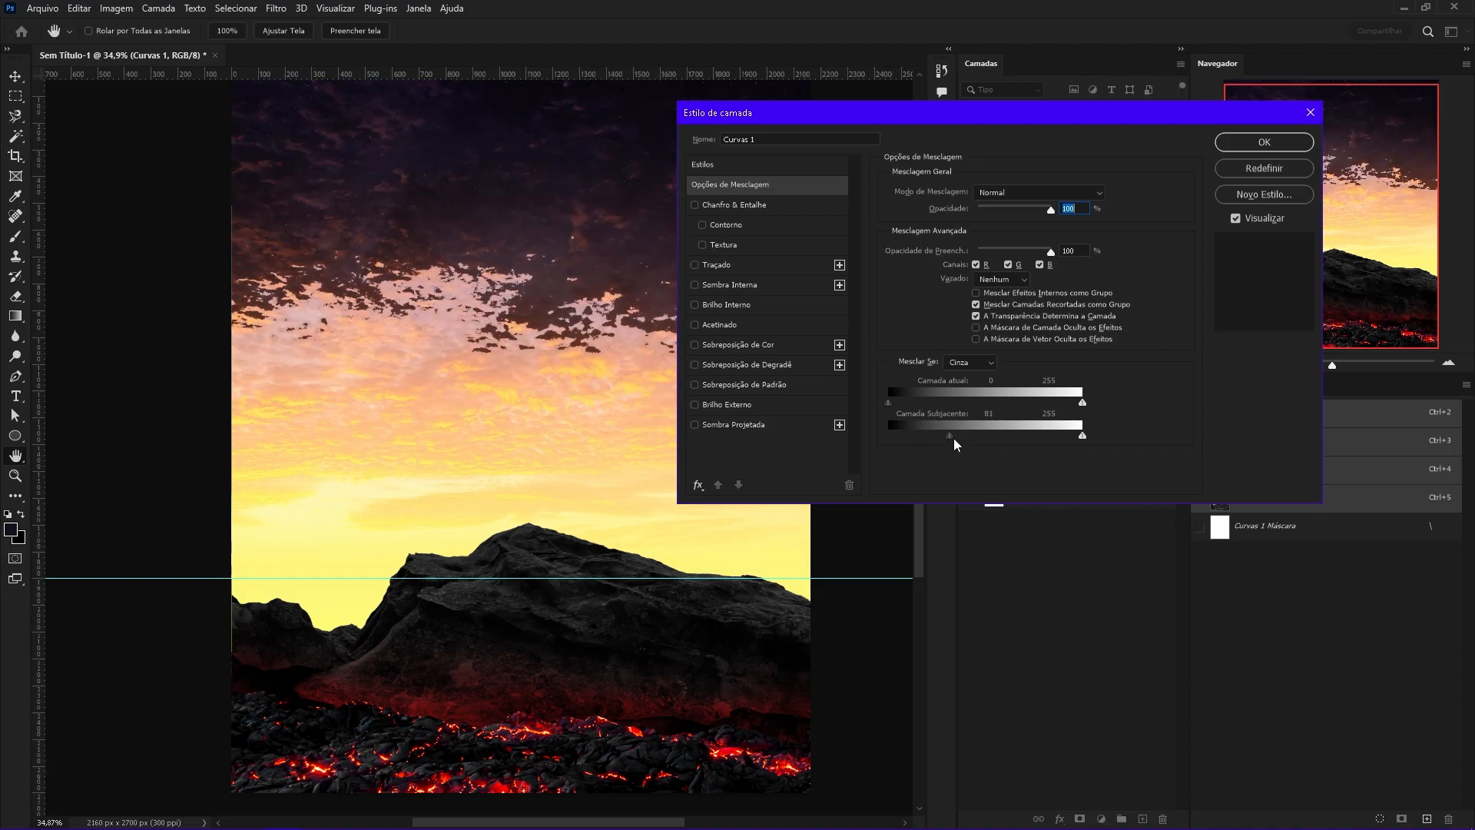
pyautogui.press('Return')
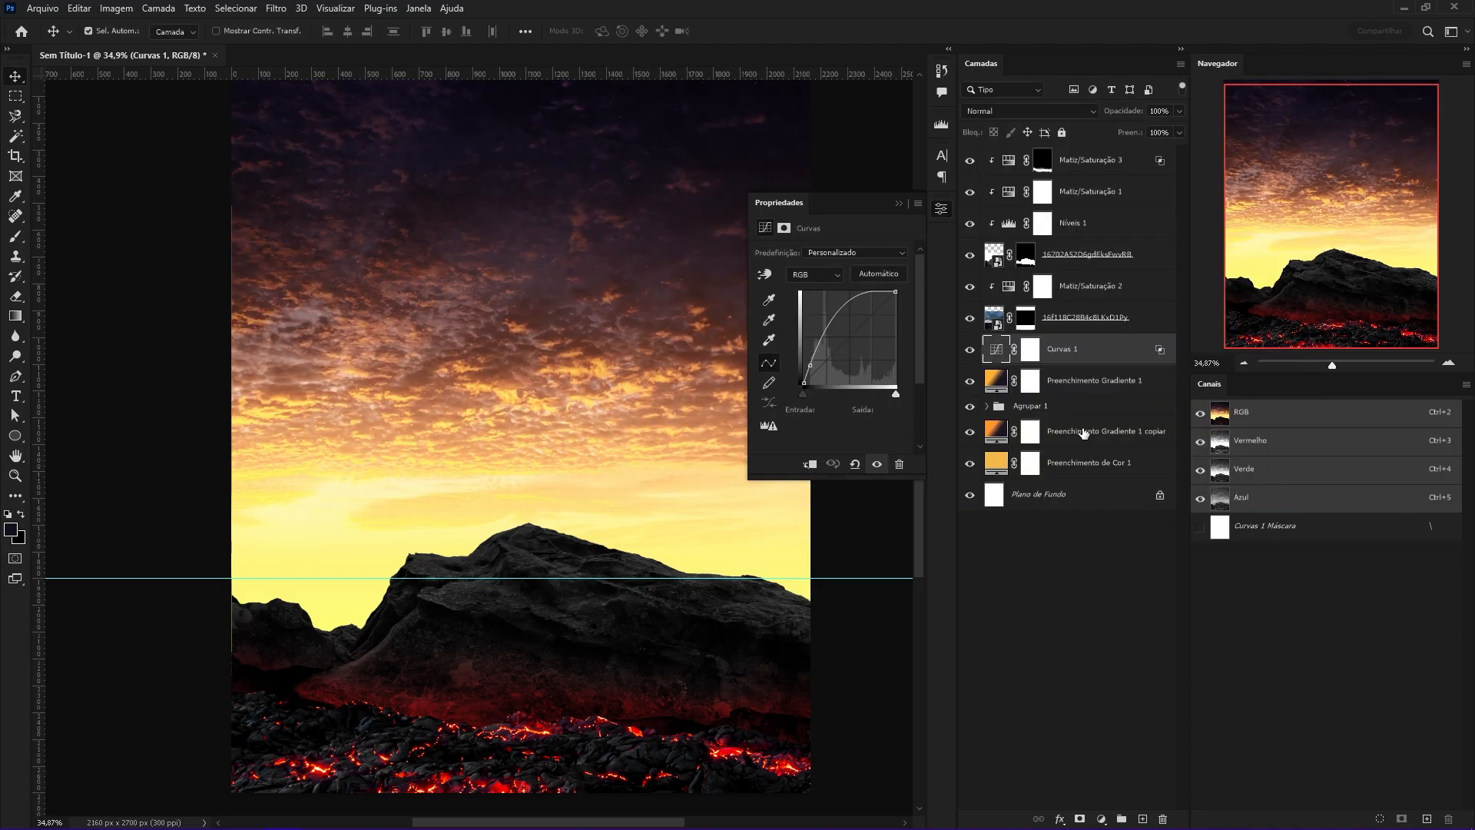
# Mask Curves 1 with a short vertical gradient just above the horizon so the brightening stays in the lower sky.
pyautogui.click(1030, 350)
pyautogui.press('g')
pyautogui.moveTo(585, 564); pyautogui.dragTo(586, 563)
pyautogui.hotkey('ctrl', 'z')
pyautogui.moveTo(551, 419); pyautogui.dragTo(559, 540)
pyautogui.press('z')
pyautogui.moveTo(662, 483)
pyautogui.mouseDown()
pyautogui.moveTo(623, 493)
pyautogui.moveTo(659, 486)
pyautogui.mouseUp()
pyautogui.hotkey('ctrl', 'z')
pyautogui.press('g')
pyautogui.moveTo(619, 369); pyautogui.dragTo(623, 447)
pyautogui.hotkey('ctrl', 'z')
pyautogui.moveTo(582, 359); pyautogui.dragTo(585, 478)
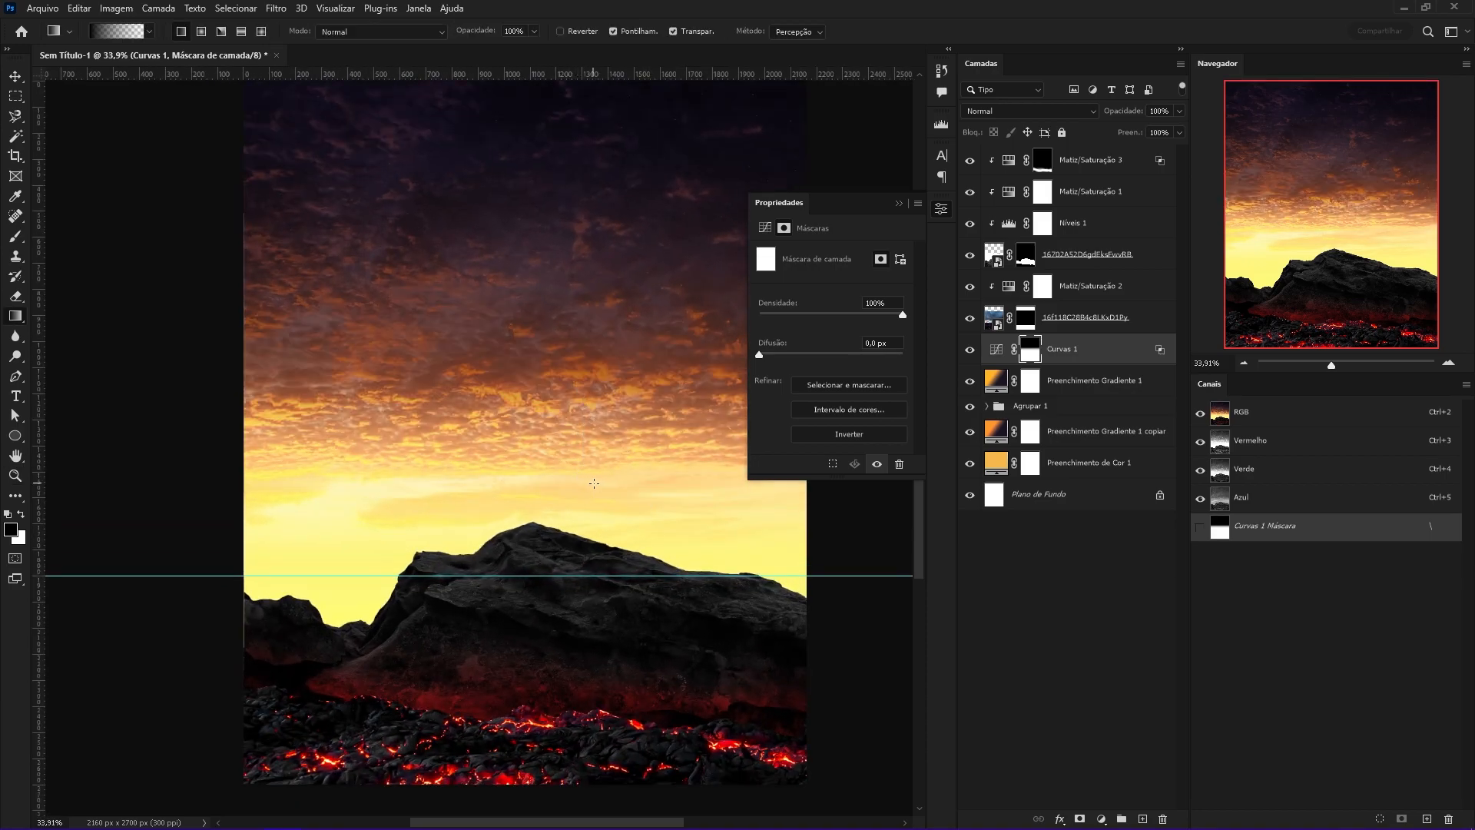
pyautogui.hotkey('ctrl', 'z')
pyautogui.hotkey('shift', 'ctrl', 'z')
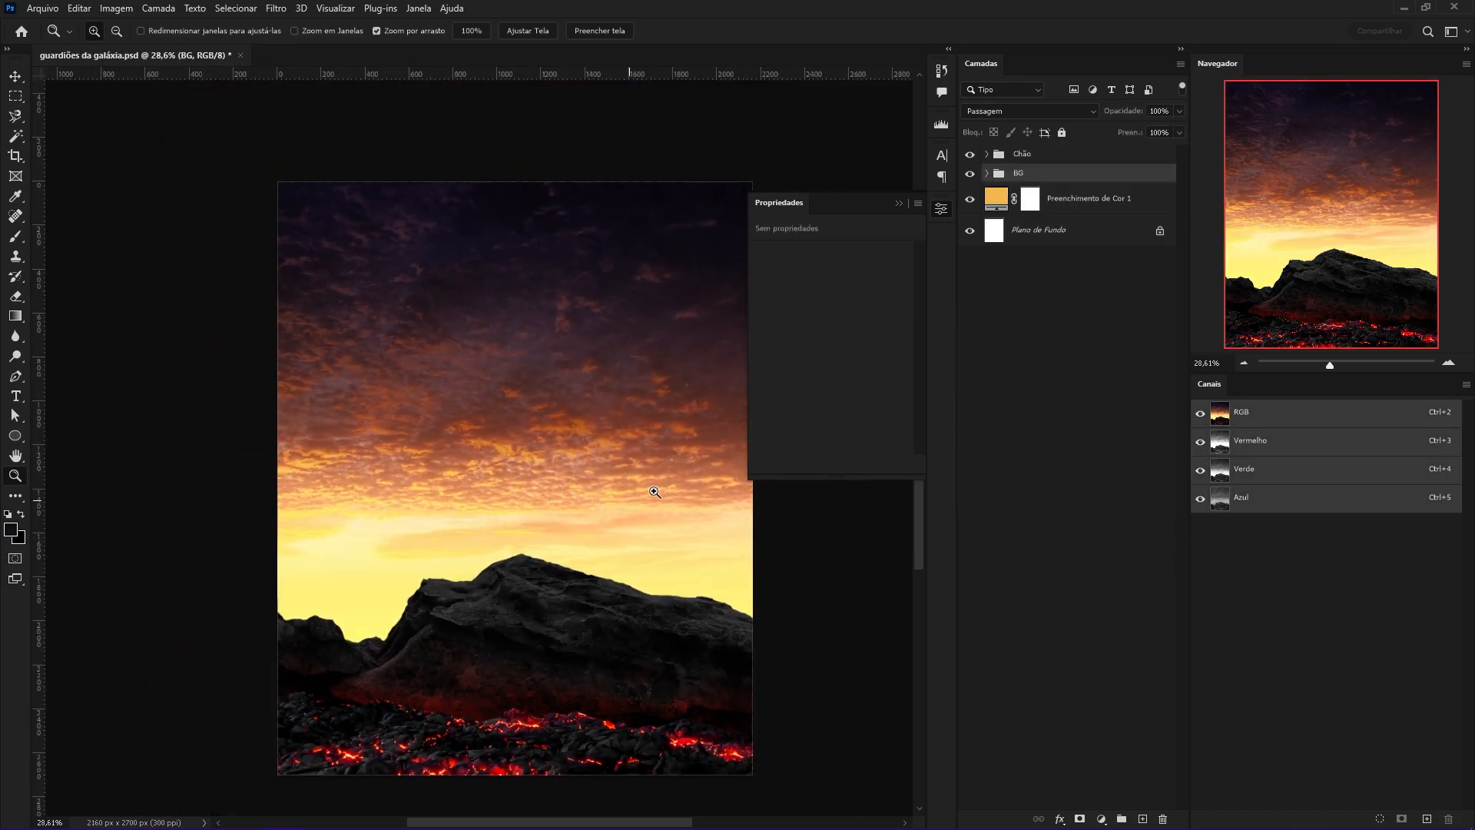
# Scale the placed light rock photo to about 23%, rotate it about -1°, and position it behind the main rock's right slope.
pyautogui.moveTo(809, 575); pyautogui.dragTo(779, 553)
pyautogui.moveTo(686, 390); pyautogui.dragTo(692, 452)
pyautogui.moveTo(788, 554); pyautogui.dragTo(754, 540)
pyautogui.moveTo(860, 542)
pyautogui.mouseDown()
pyautogui.moveTo(864, 580)
pyautogui.moveTo(862, 559)
pyautogui.mouseUp()
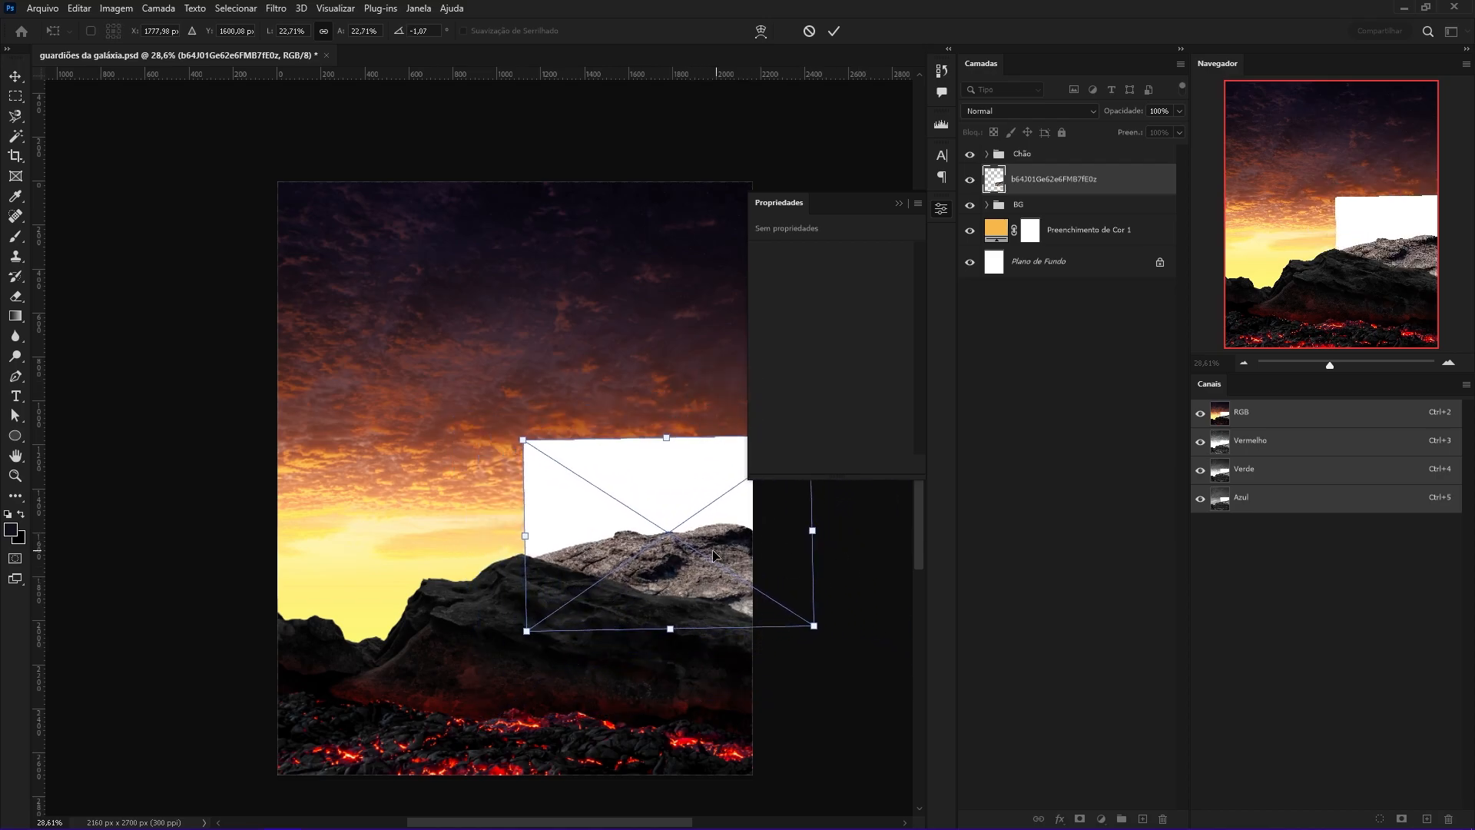
pyautogui.moveTo(702, 552); pyautogui.dragTo(713, 574)
pyautogui.press('Return')
# Select the white sky above the placed light rock by brushing over it with the Quick Selection tool.
pyautogui.scroll(5, 697, 543)
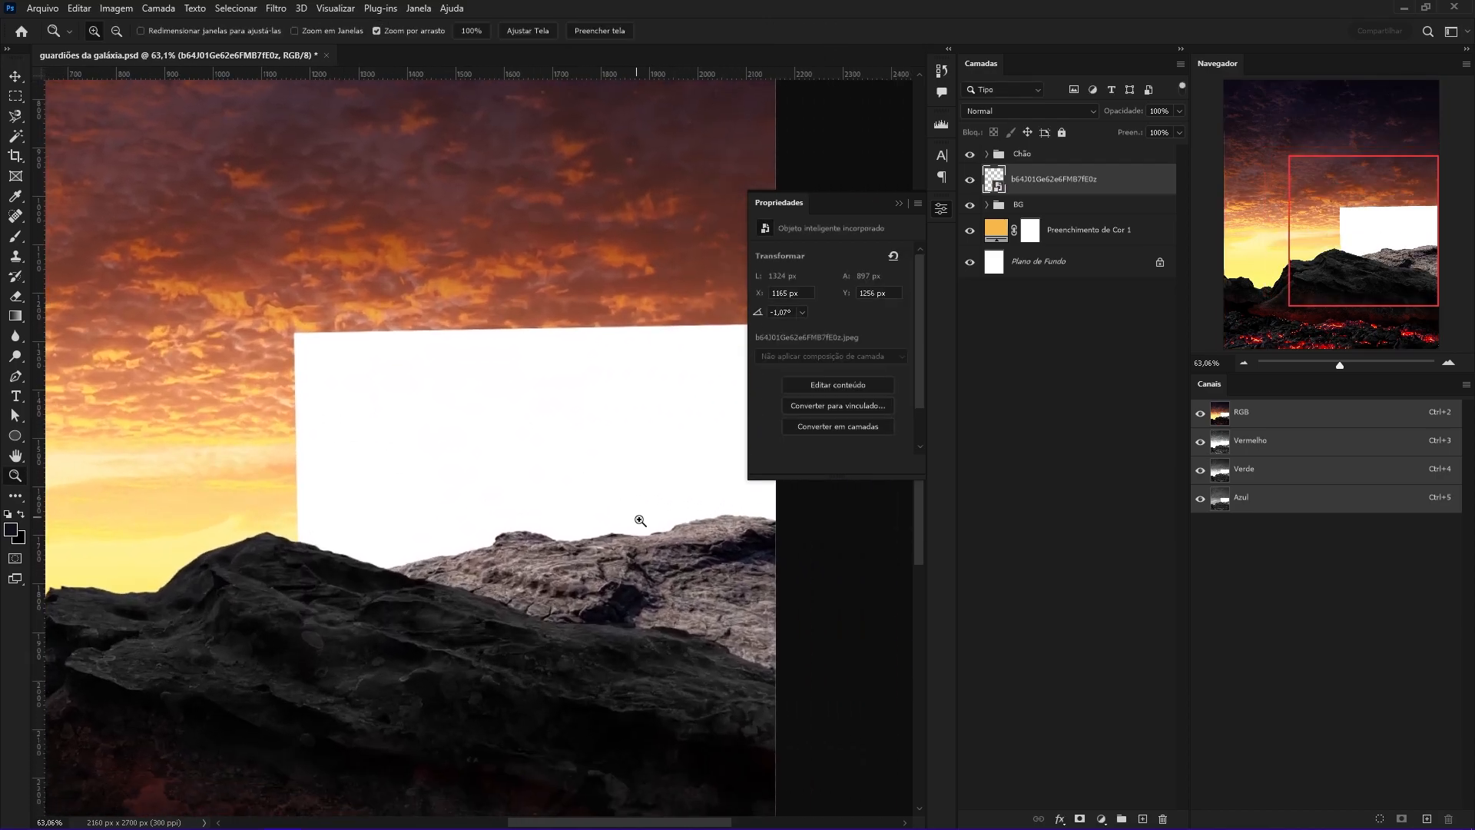
pyautogui.press('w')
pyautogui.click(556, 413)
pyautogui.moveTo(423, 474); pyautogui.dragTo(543, 479)
pyautogui.moveTo(543, 479)
pyautogui.mouseDown()
pyautogui.moveTo(510, 487)
pyautogui.moveTo(549, 471)
pyautogui.mouseUp()
pyautogui.moveTo(549, 471); pyautogui.dragTo(448, 487)
pyautogui.moveTo(504, 560); pyautogui.dragTo(549, 561)
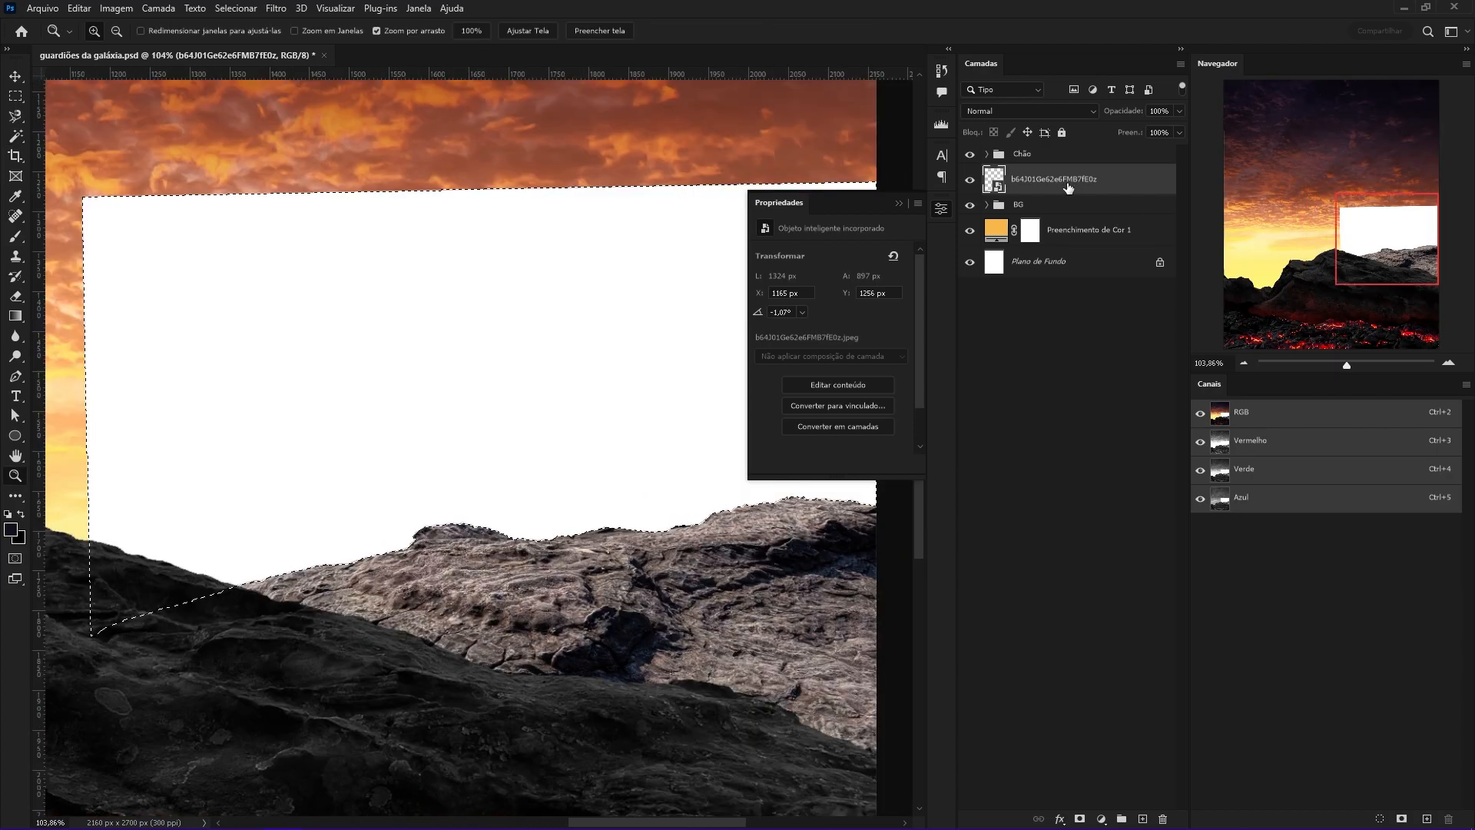
# Refine the sky selection along the rock's edge and hide the white sky with an inverted layer mask.
pyautogui.press('w')
pyautogui.moveTo(621, 560); pyautogui.dragTo(607, 532)
pyautogui.press('z')
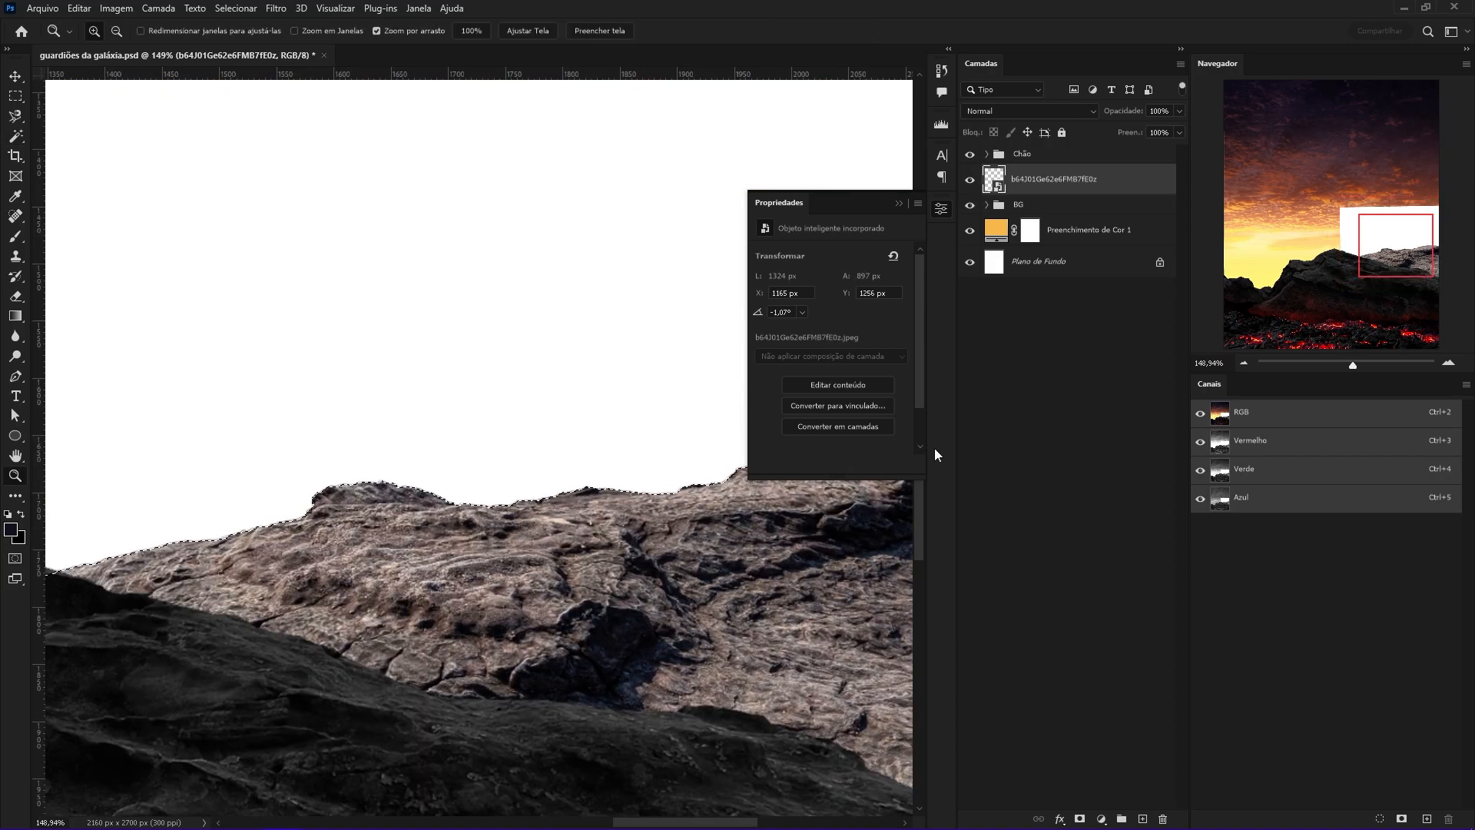
pyautogui.keyDown('alt'); pyautogui.click(1079, 819); pyautogui.keyUp('alt')
pyautogui.moveTo(653, 655); pyautogui.dragTo(538, 656)
pyautogui.moveTo(695, 672); pyautogui.dragTo(750, 638)
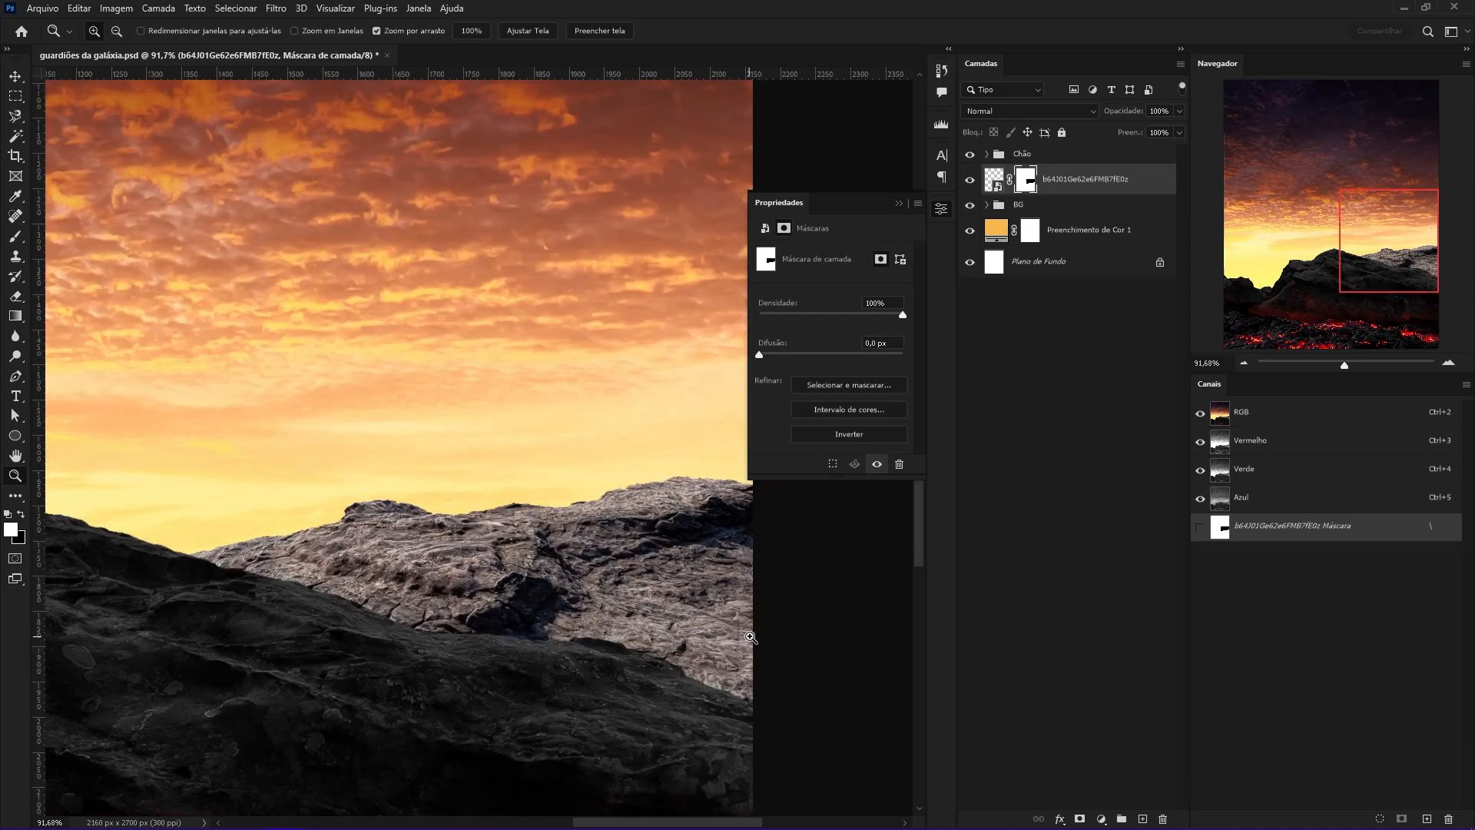
# Apply Levels to the light rock photo, pulling both output limits inward to fade its contrast.
pyautogui.hotkey('ctrl', '2')
pyautogui.hotkey('ctrl', 'l')
pyautogui.moveTo(697, 414); pyautogui.dragTo(754, 415)
pyautogui.moveTo(891, 413); pyautogui.dragTo(825, 417)
pyautogui.press('Return')
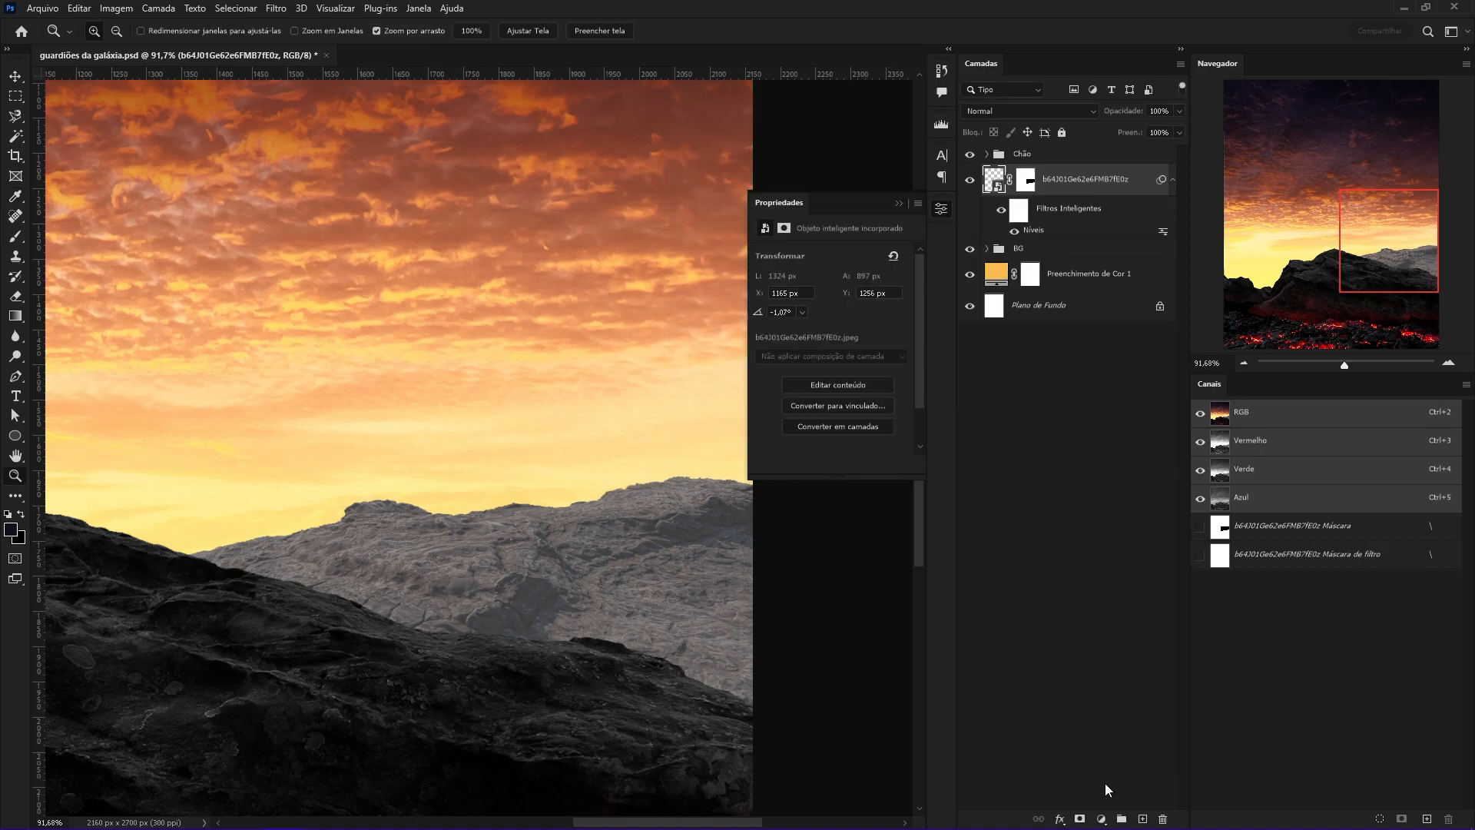
# Clip a Color Balance to the light rock, warming midtones toward red and yellow and setting shadows to red +13 and yellow -4.
pyautogui.click(1101, 818)
pyautogui.click(1137, 689)
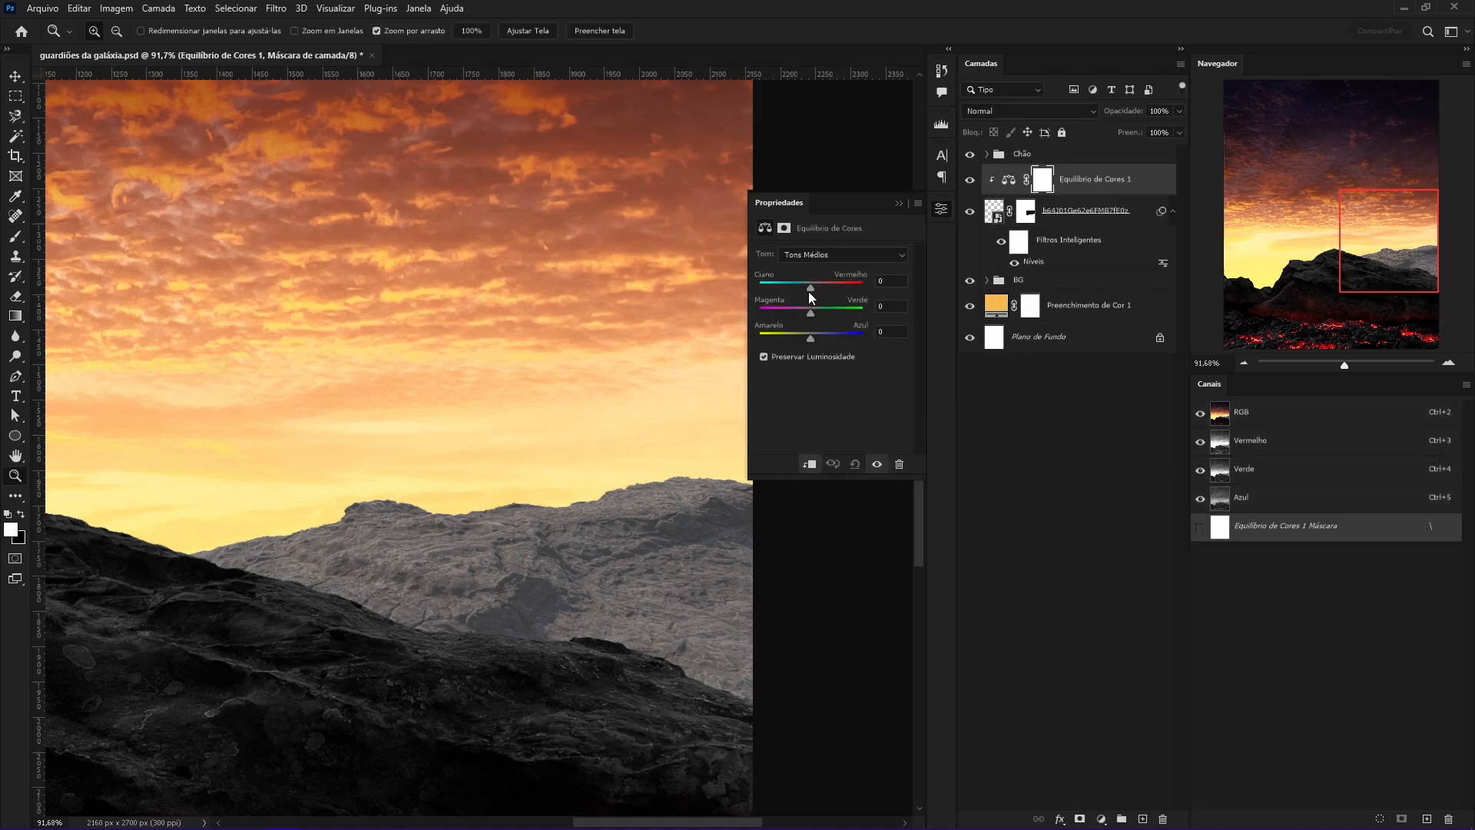
pyautogui.moveTo(810, 338); pyautogui.dragTo(794, 338)
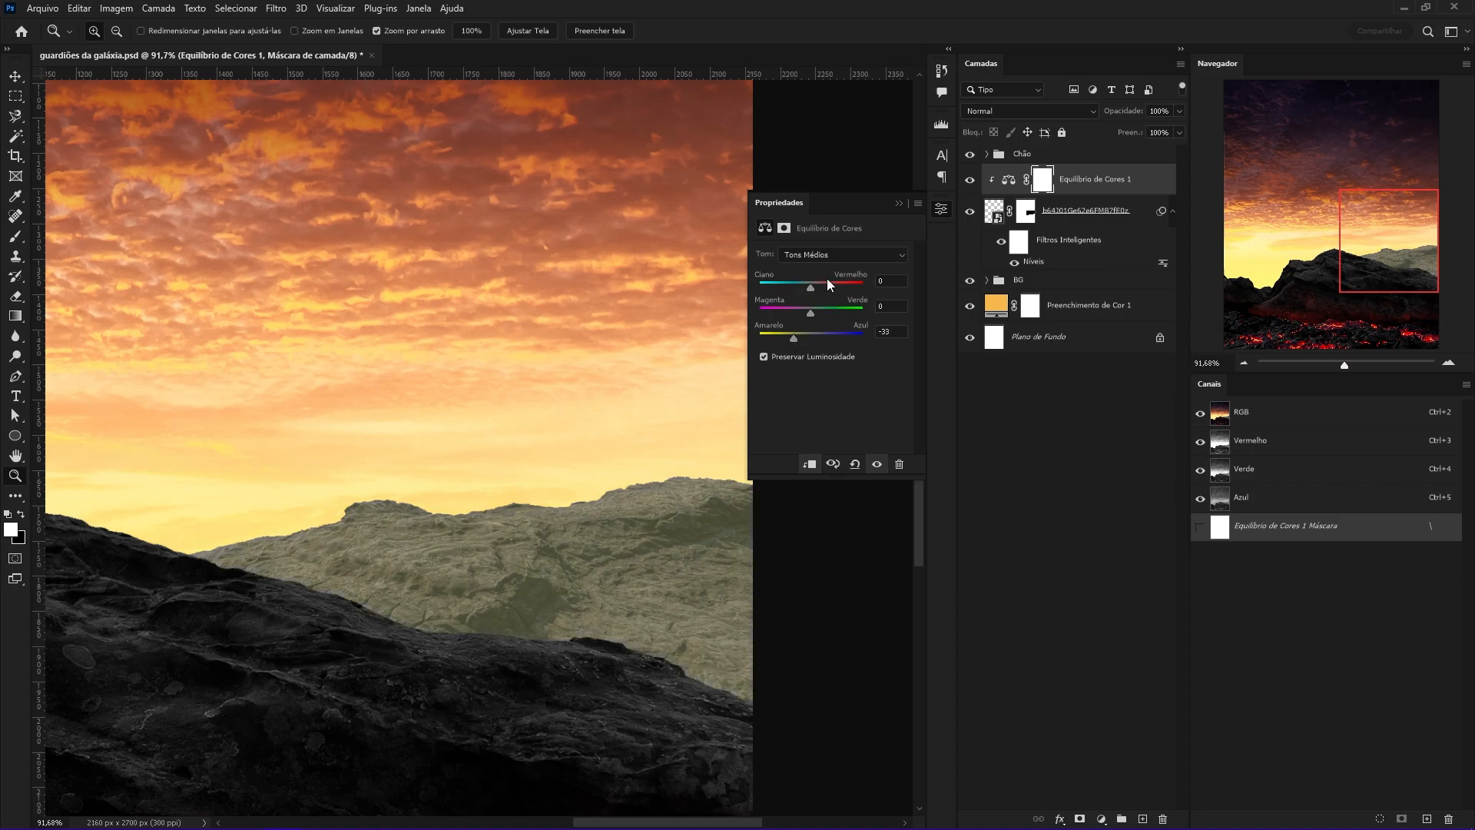
pyautogui.moveTo(827, 287); pyautogui.dragTo(818, 284)
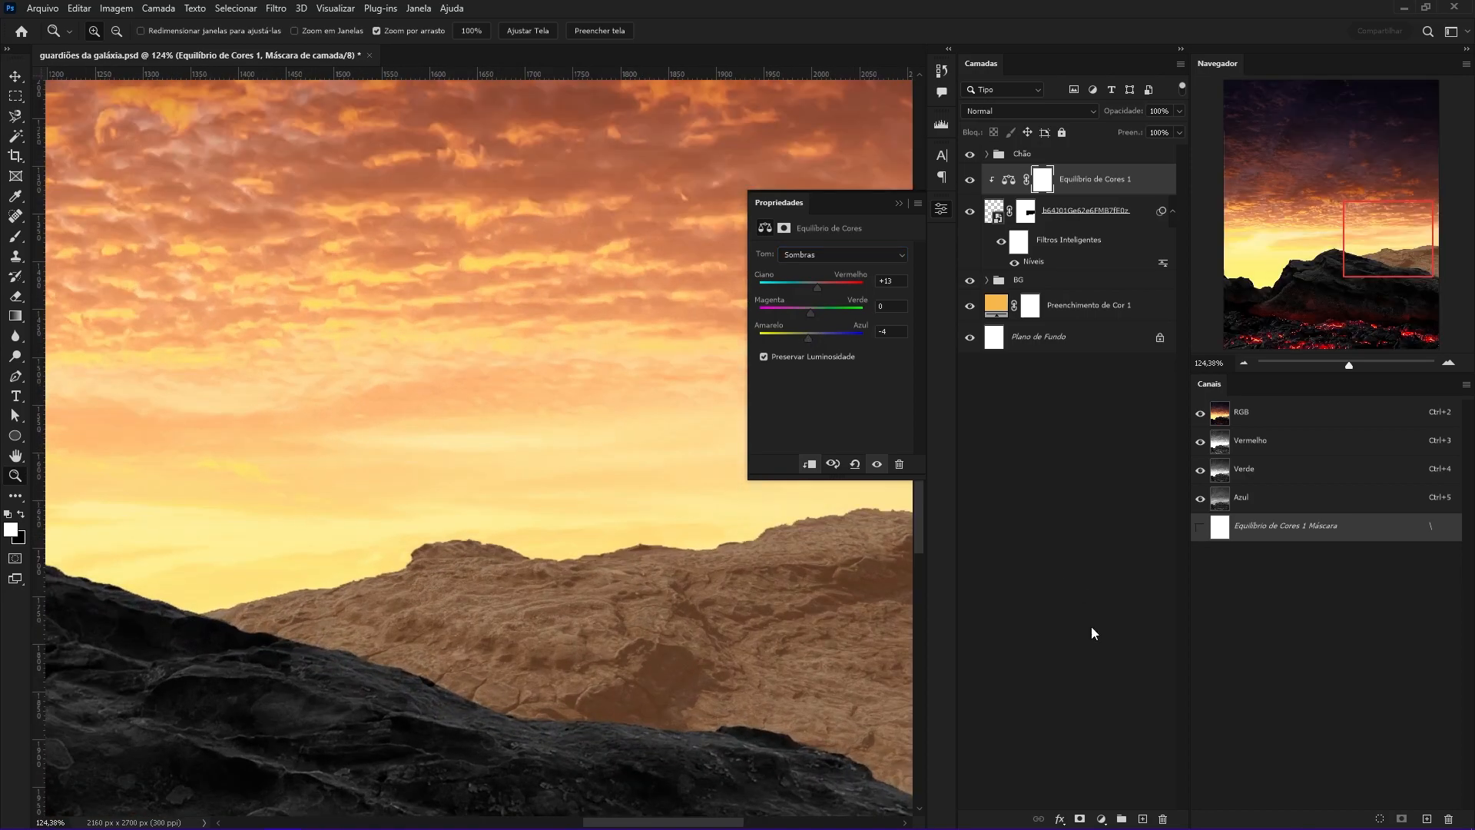
# Add a clipped Hue/Saturation layer to the light rock with Colorize, hue 42, saturation 36 and lightness +22.
pyautogui.click(1101, 818)
pyautogui.click(1170, 672)
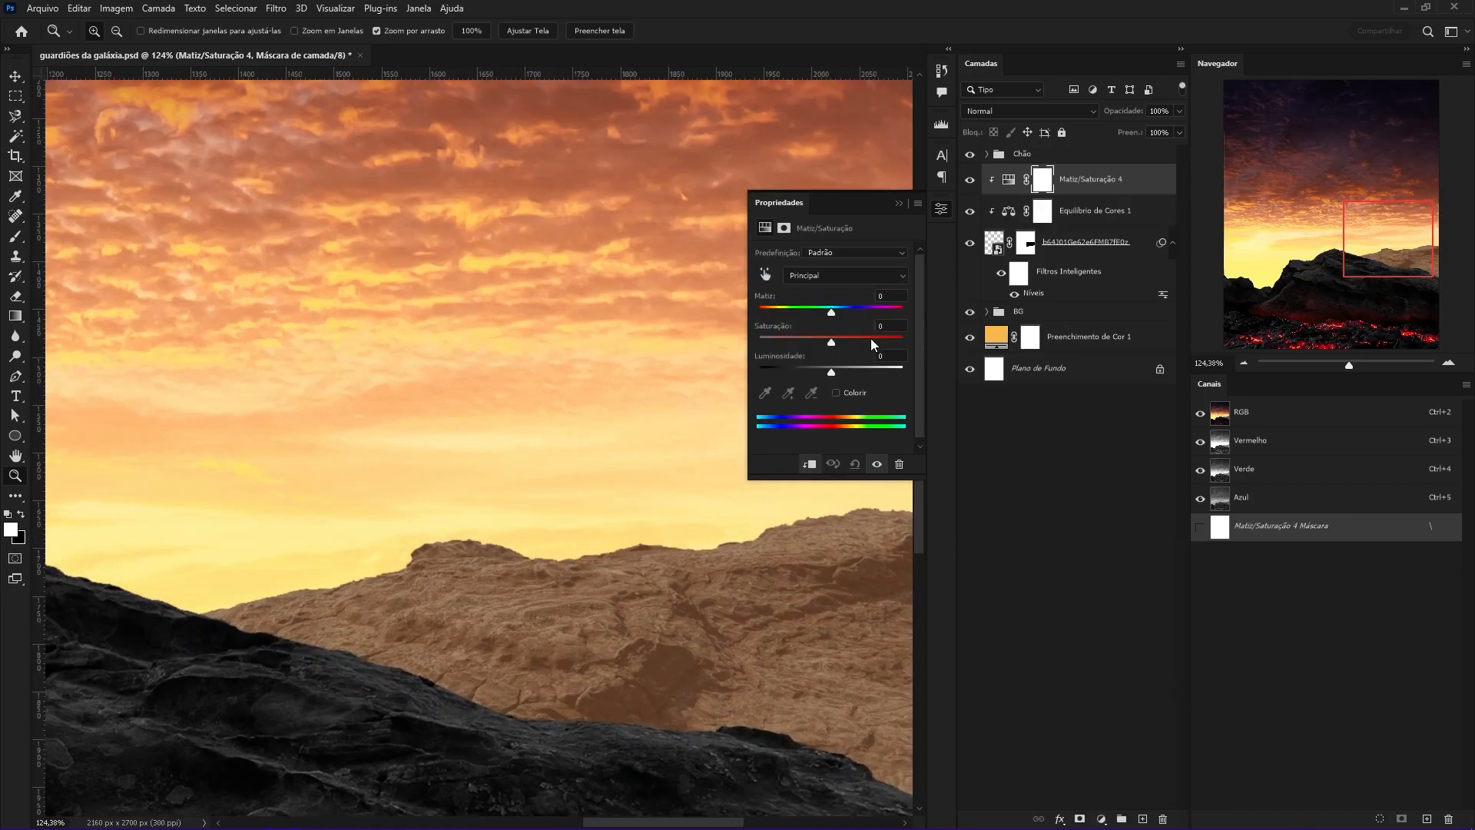
pyautogui.moveTo(795, 342); pyautogui.dragTo(854, 339)
pyautogui.moveTo(759, 312); pyautogui.dragTo(775, 315)
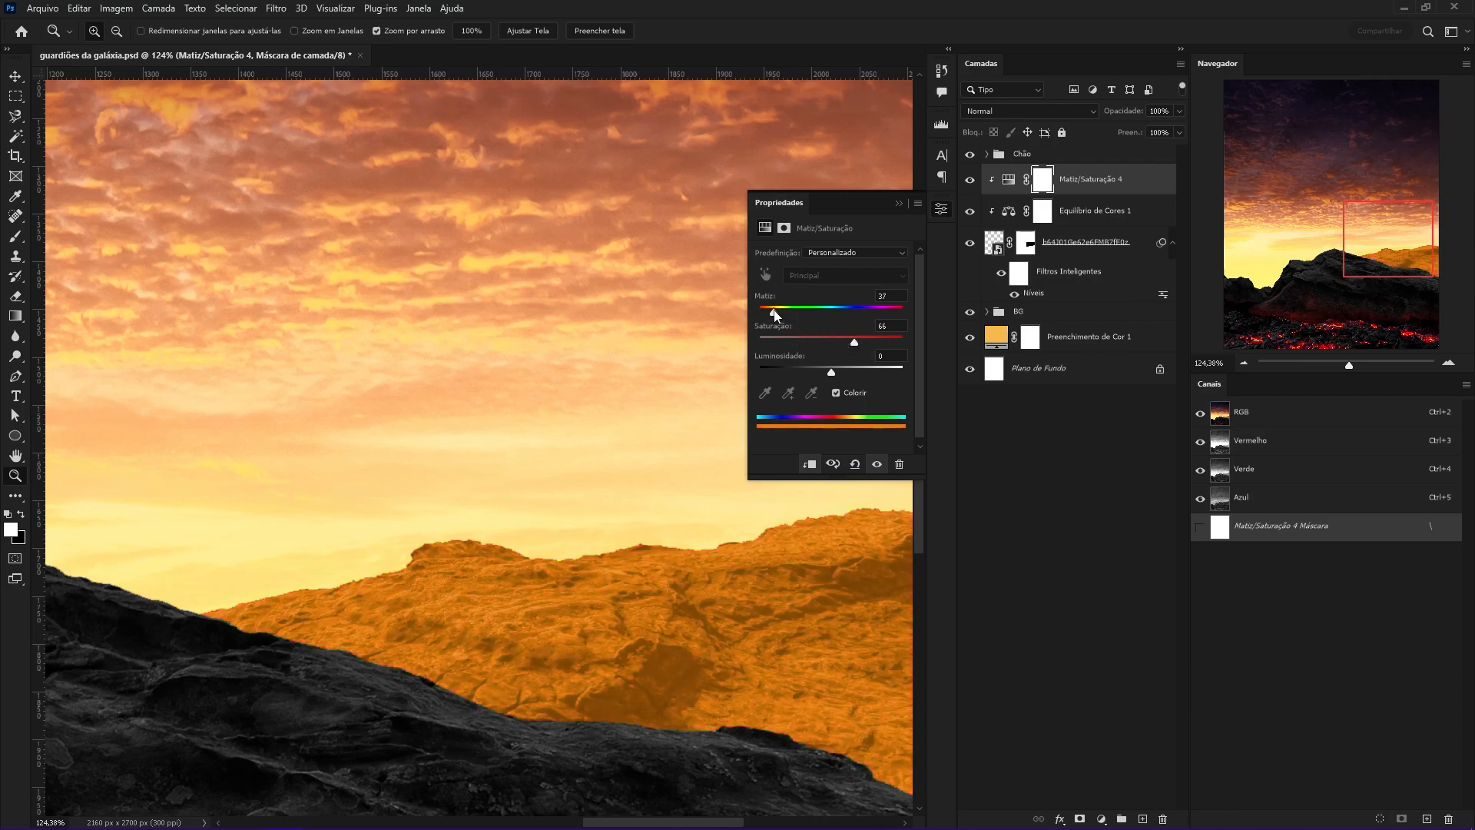
pyautogui.click(777, 313)
pyautogui.moveTo(851, 344); pyautogui.dragTo(849, 376)
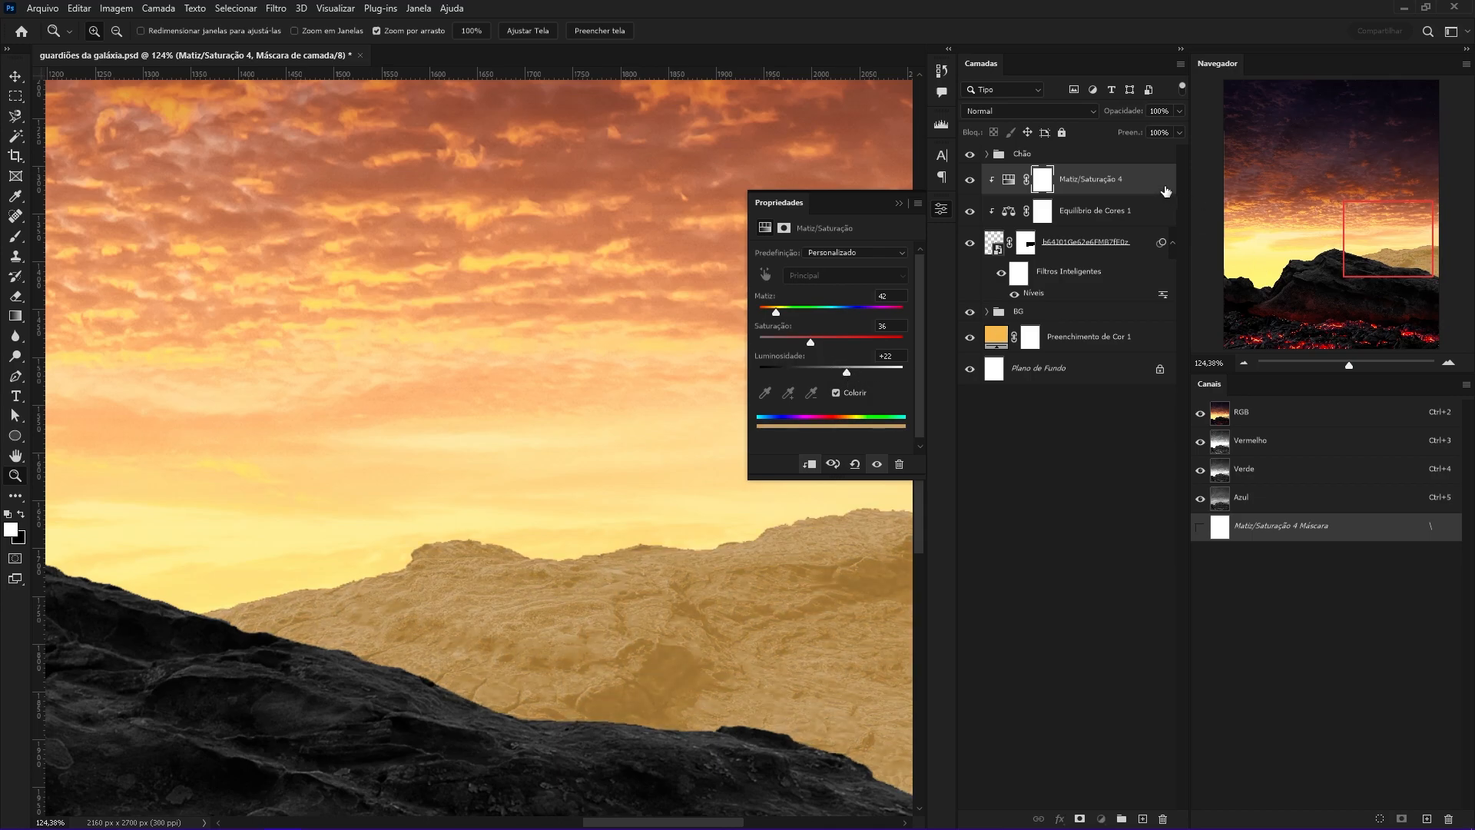
# Restrict the new Hue/Saturation layer to the rock's lighter tones by splitting the underlying Blend If dark slider at 87/145.
pyautogui.hotkey('ctrl', '2')
pyautogui.moveTo(891, 439); pyautogui.dragTo(1000, 438)
pyautogui.moveTo(978, 435); pyautogui.dragTo(951, 436)
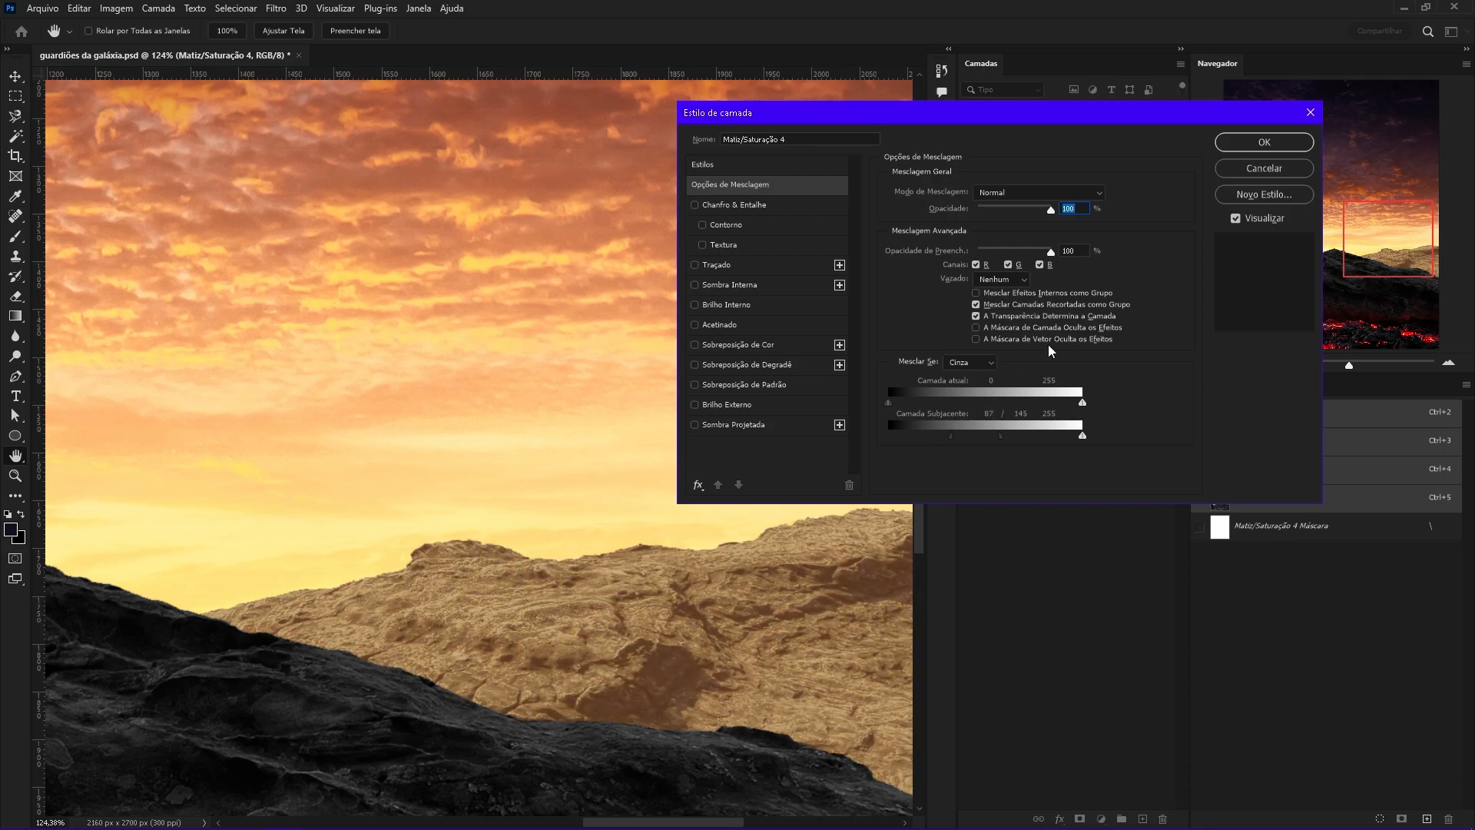
pyautogui.click(1257, 143)
# Invert the Hue/Saturation 4 mask and paint the golden tint back along the distant rock's upper edge with a soft brush.
pyautogui.click(1048, 179)
pyautogui.hotkey('ctrl', 'i')
pyautogui.press('b')
pyautogui.moveTo(488, 529); pyautogui.dragTo(538, 381)
pyautogui.moveTo(277, 576); pyautogui.dragTo(240, 599)
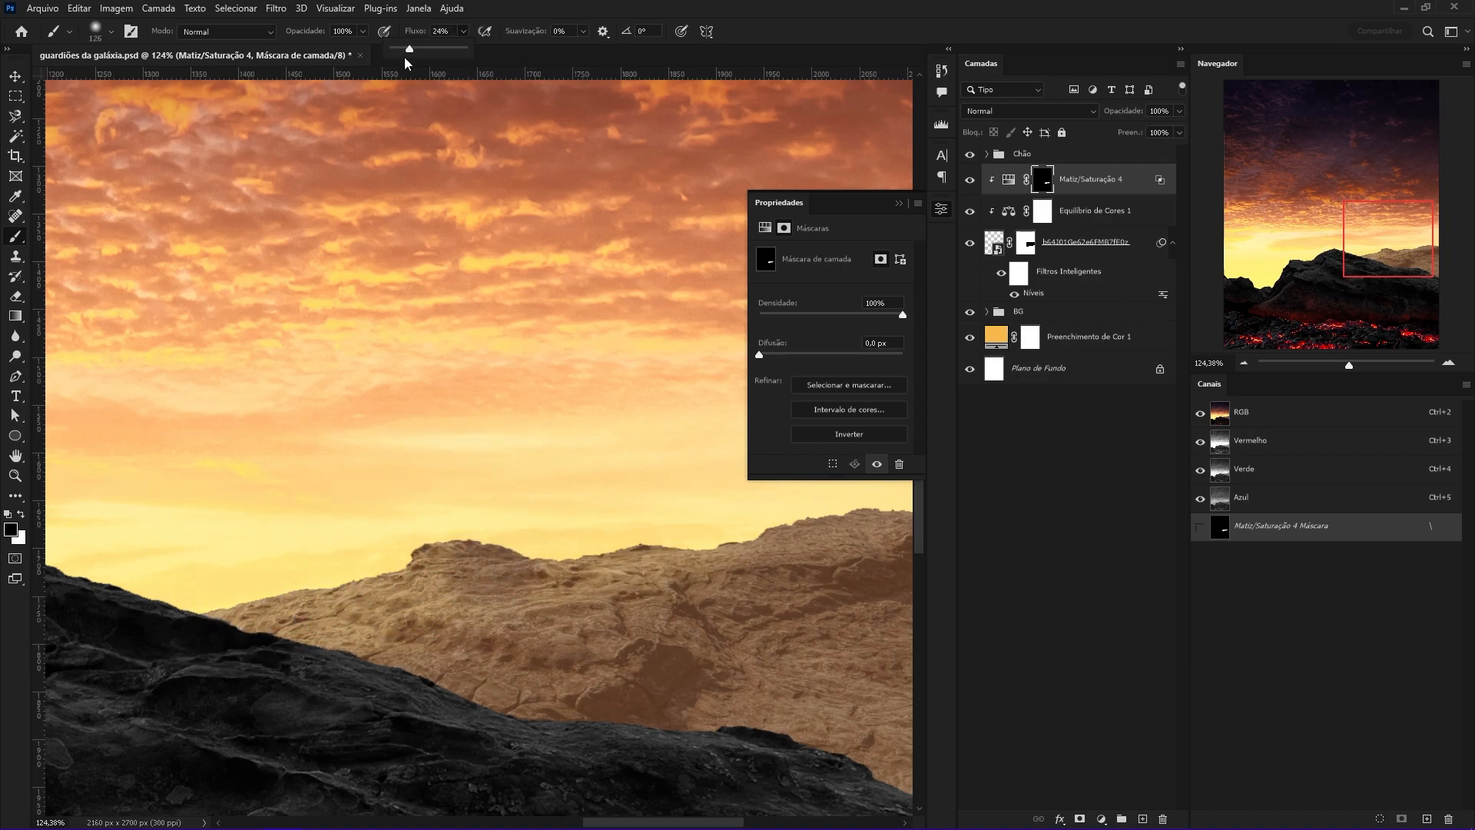
# Touch up the Hue/Saturation 4 mask at 24% brush flow, reducing the tint on the slope and restoring it along the ridge.
pyautogui.moveTo(488, 643); pyautogui.dragTo(513, 644)
pyautogui.moveTo(356, 669); pyautogui.dragTo(346, 684)
pyautogui.moveTo(514, 636); pyautogui.dragTo(426, 623)
pyautogui.press('x')
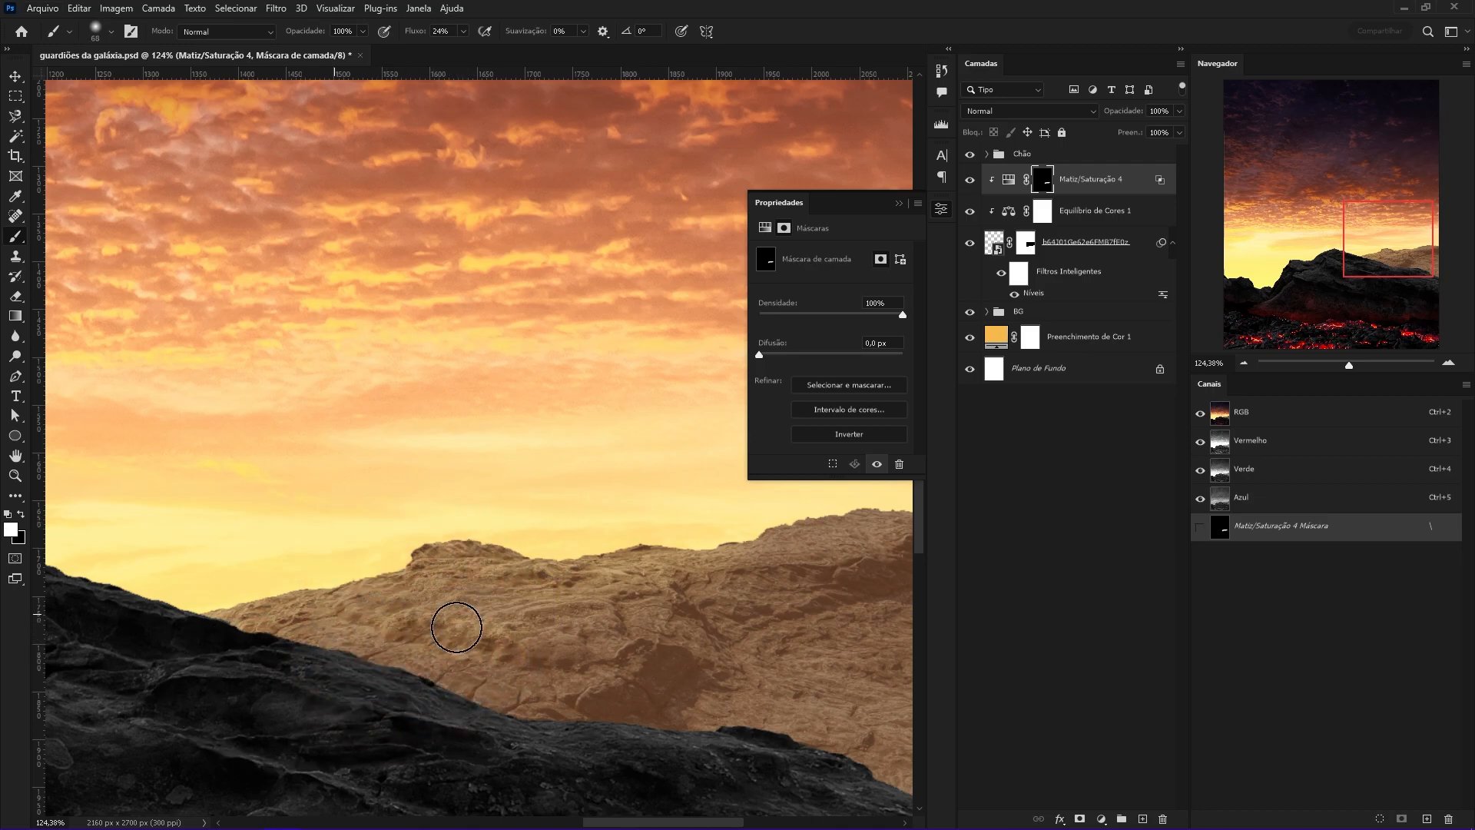
pyautogui.moveTo(639, 558); pyautogui.dragTo(527, 592)
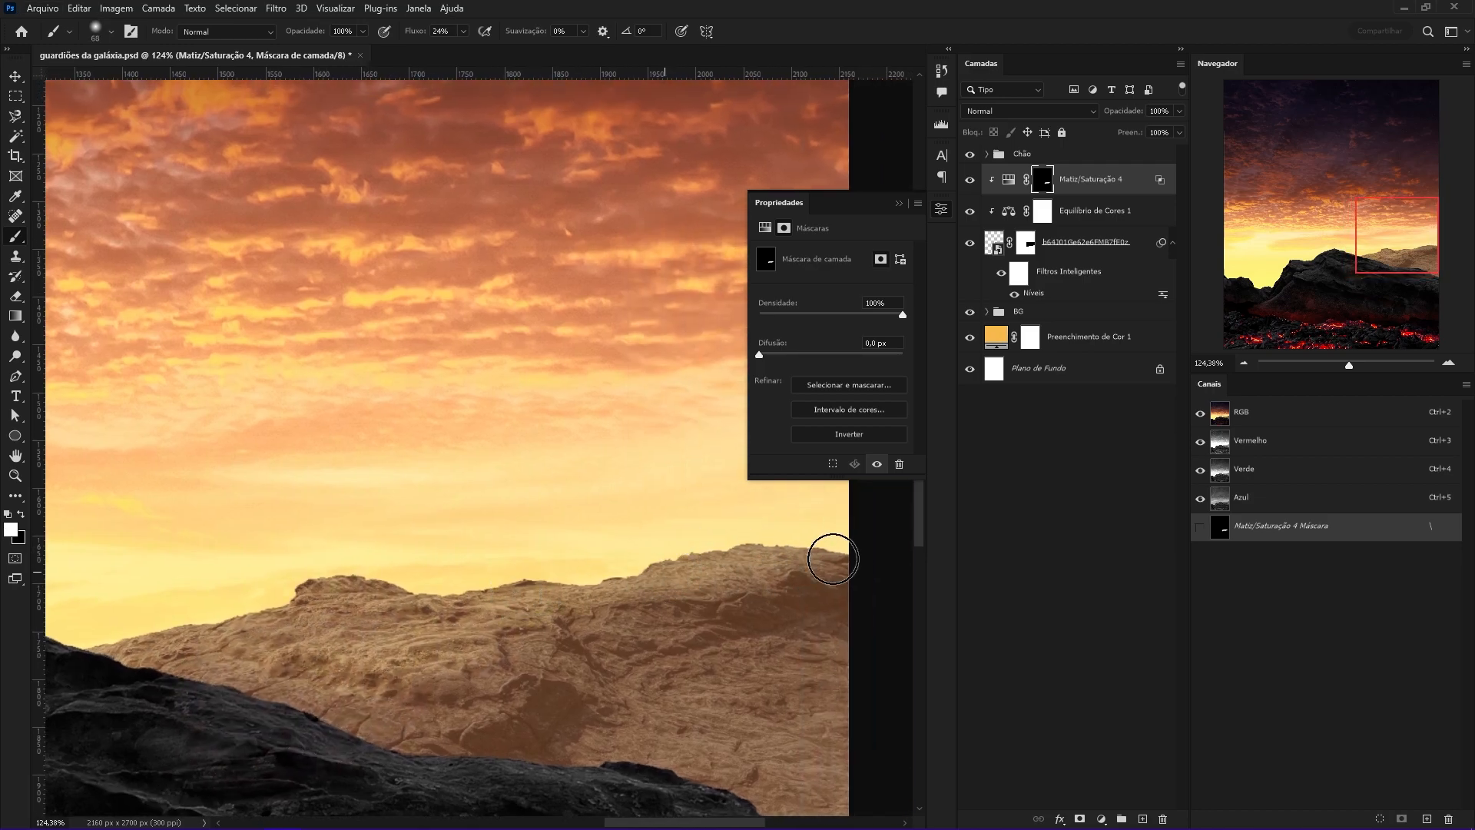
pyautogui.scroll(-1, 408, 619)
pyautogui.hscroll(-3, 408, 620)
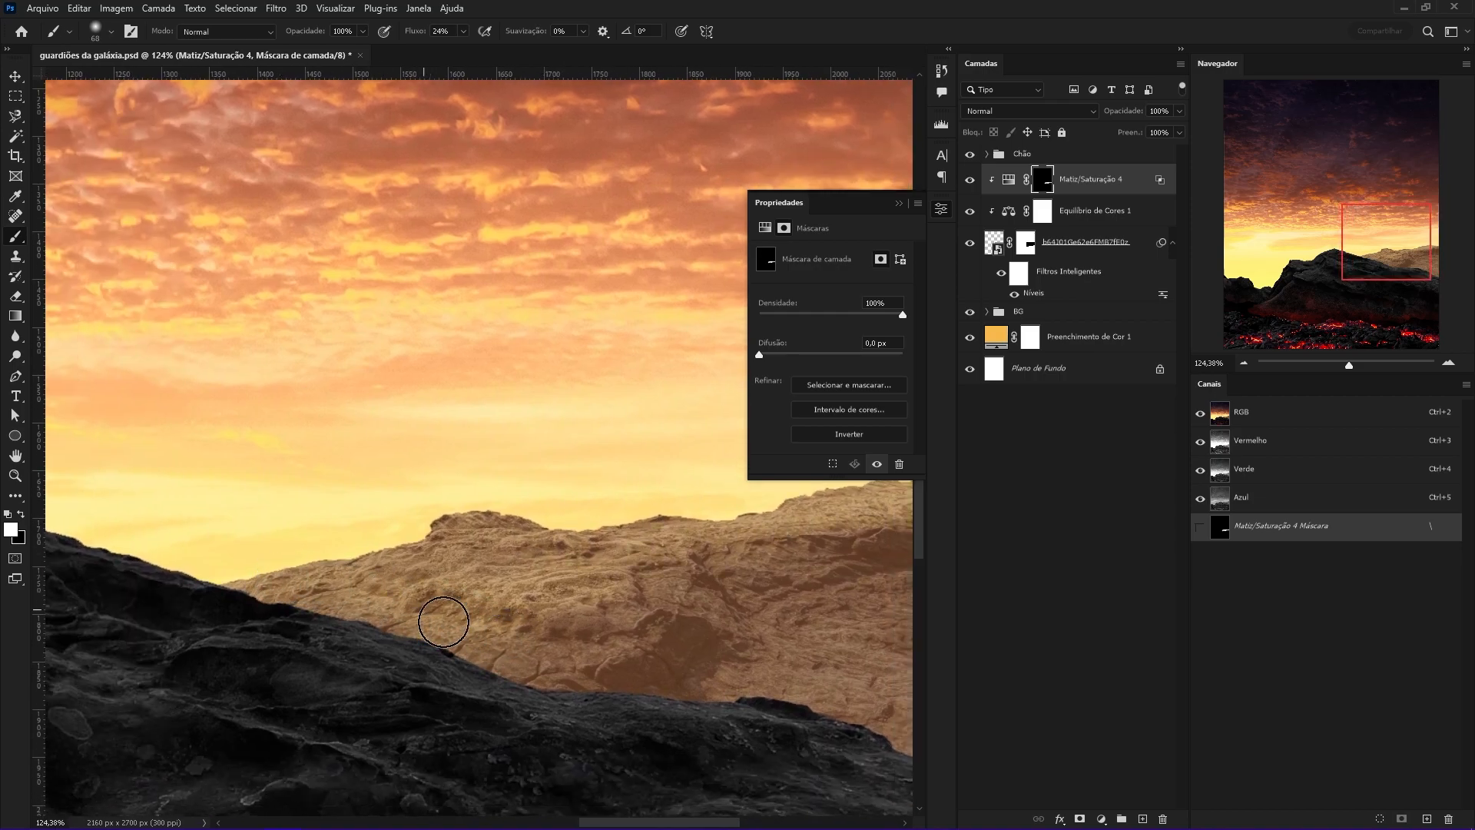
pyautogui.press('z')
pyautogui.keyDown('alt'); pyautogui.click(566, 577); pyautogui.keyUp('alt')
pyautogui.moveTo(576, 586); pyautogui.dragTo(578, 586)
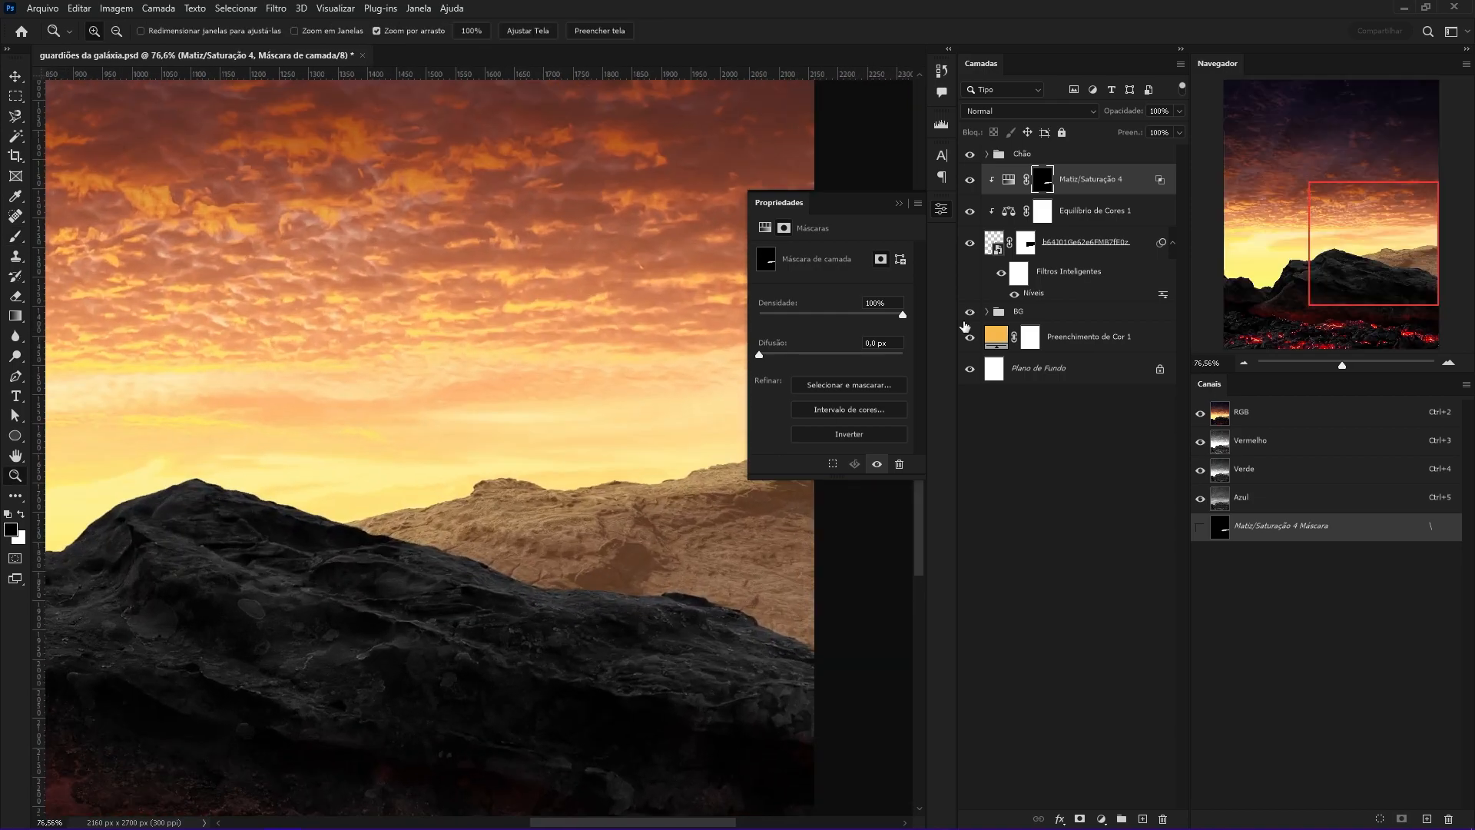
# Create a new layer above the distant rock and paint soft light-orange haze over the rock with a color sampled from the sky.
pyautogui.hotkey('ctrl', '2')
pyautogui.click(1140, 819)
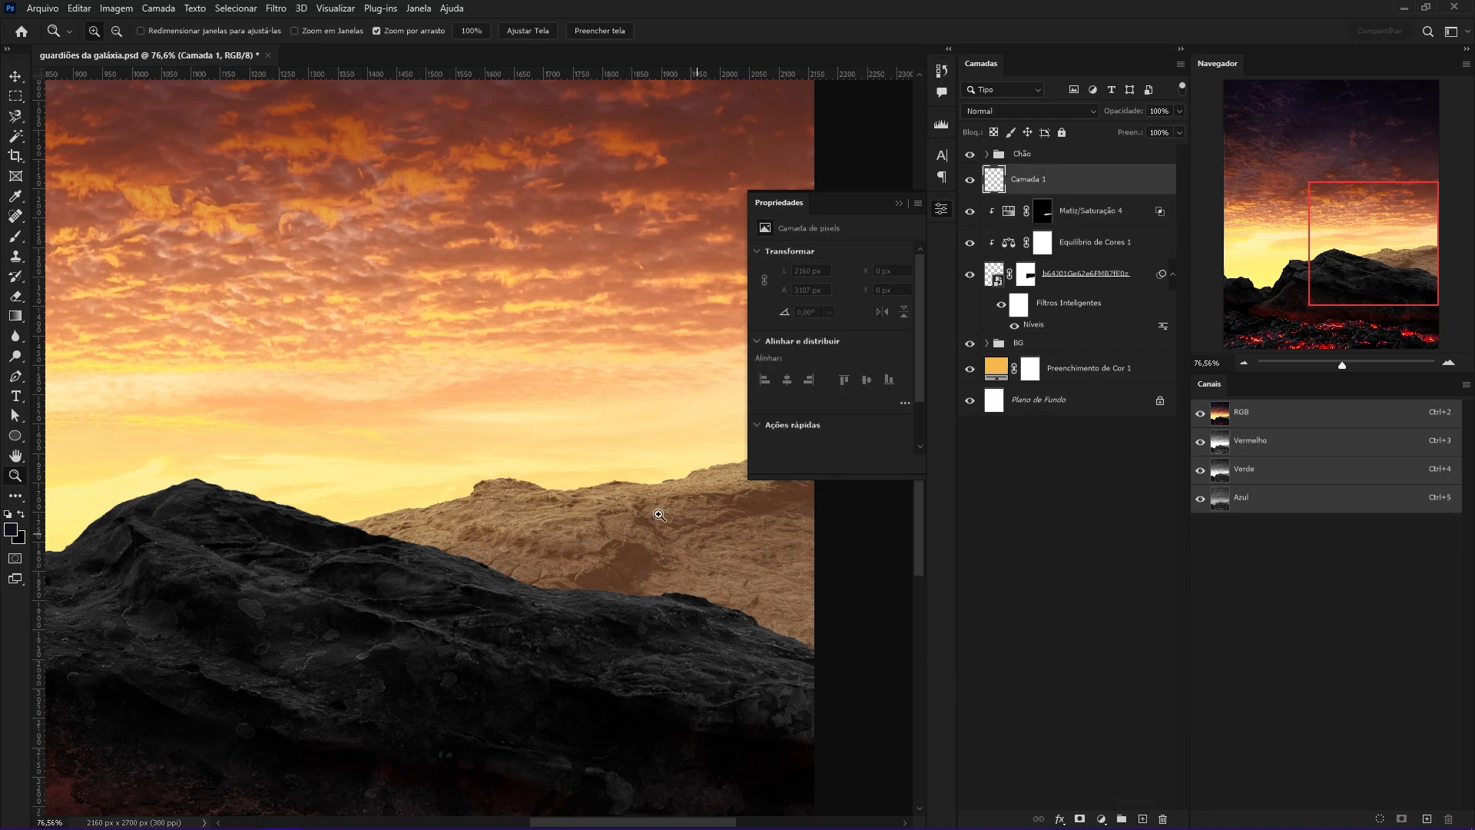
pyautogui.press('i')
pyautogui.press('b')
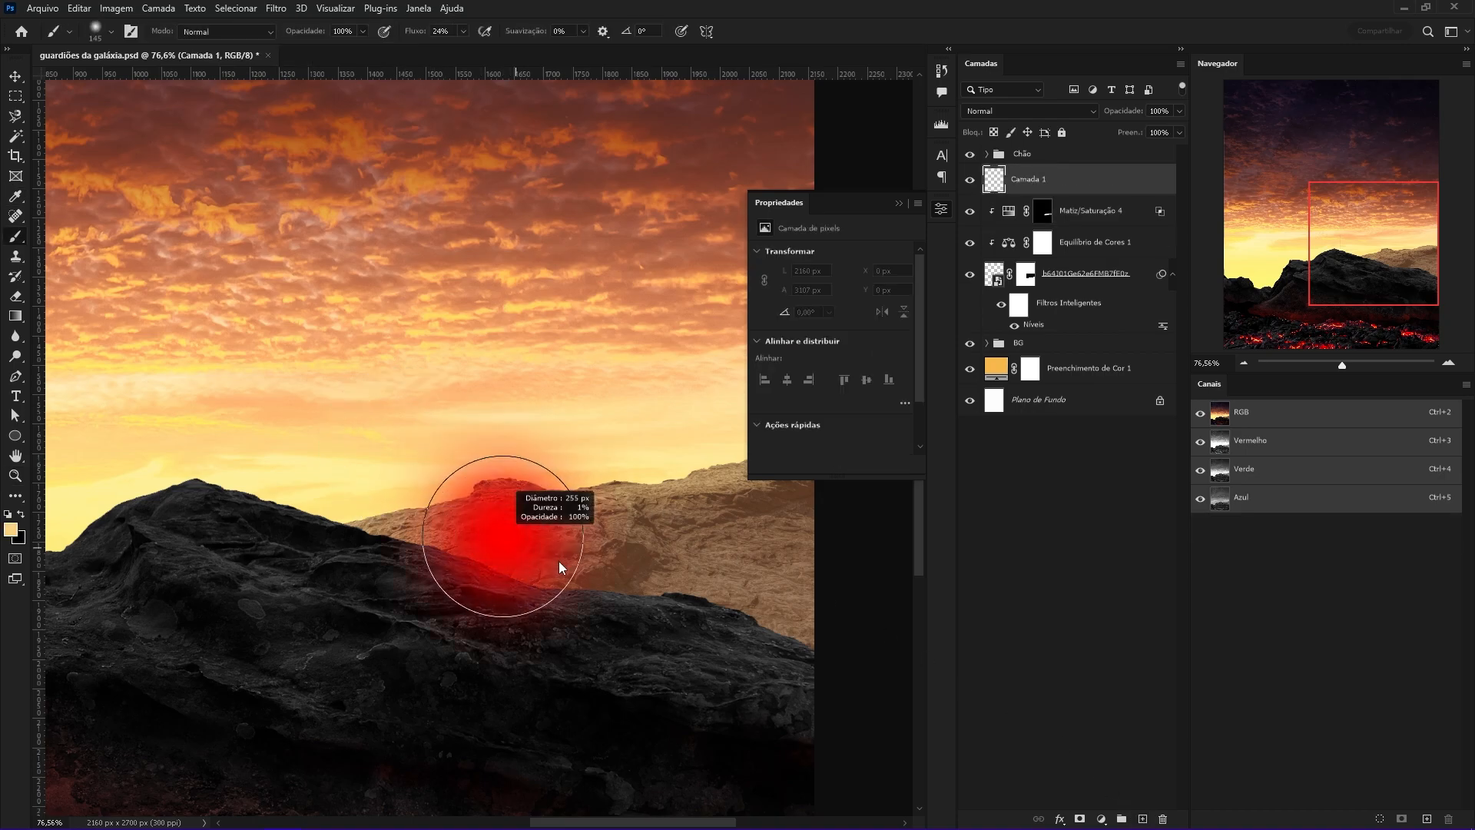
pyautogui.moveTo(547, 594); pyautogui.dragTo(533, 566)
pyautogui.moveTo(523, 472); pyautogui.dragTo(606, 537)
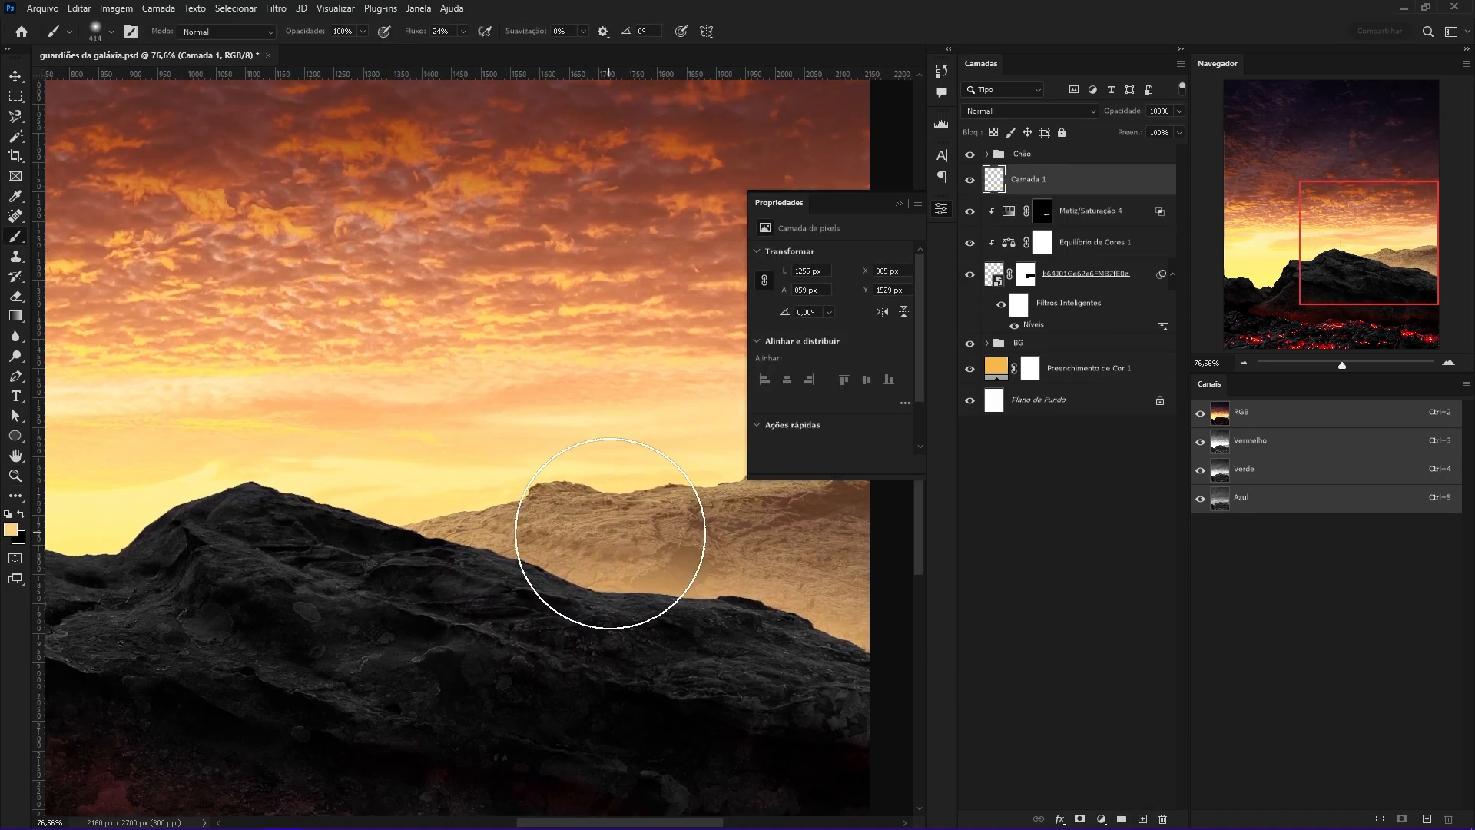
pyautogui.scroll(-3, 533, 517)
# Flip the placed misty lava-field photo horizontally, scale it to about 30%, and position it behind the main rock's left side.
pyautogui.moveTo(511, 543); pyautogui.dragTo(396, 298)
pyautogui.moveTo(857, 530); pyautogui.dragTo(814, 584)
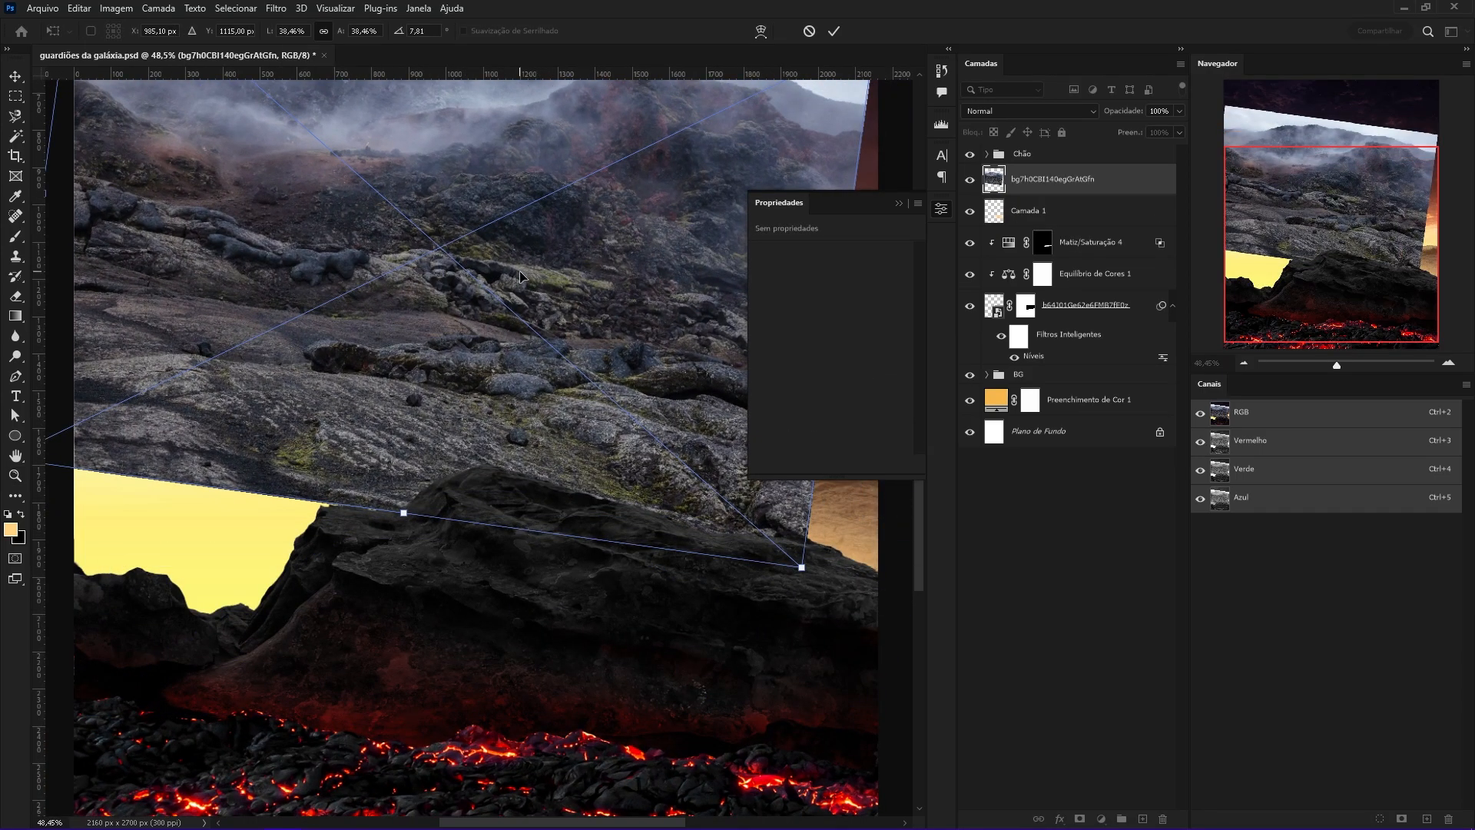
pyautogui.rightClick(597, 461)
pyautogui.click(619, 744)
pyautogui.moveTo(538, 392)
pyautogui.mouseDown()
pyautogui.moveTo(622, 613)
pyautogui.moveTo(451, 619)
pyautogui.moveTo(442, 534)
pyautogui.moveTo(676, 530)
pyautogui.moveTo(642, 448)
pyautogui.moveTo(418, 337)
pyautogui.moveTo(406, 481)
pyautogui.mouseUp()
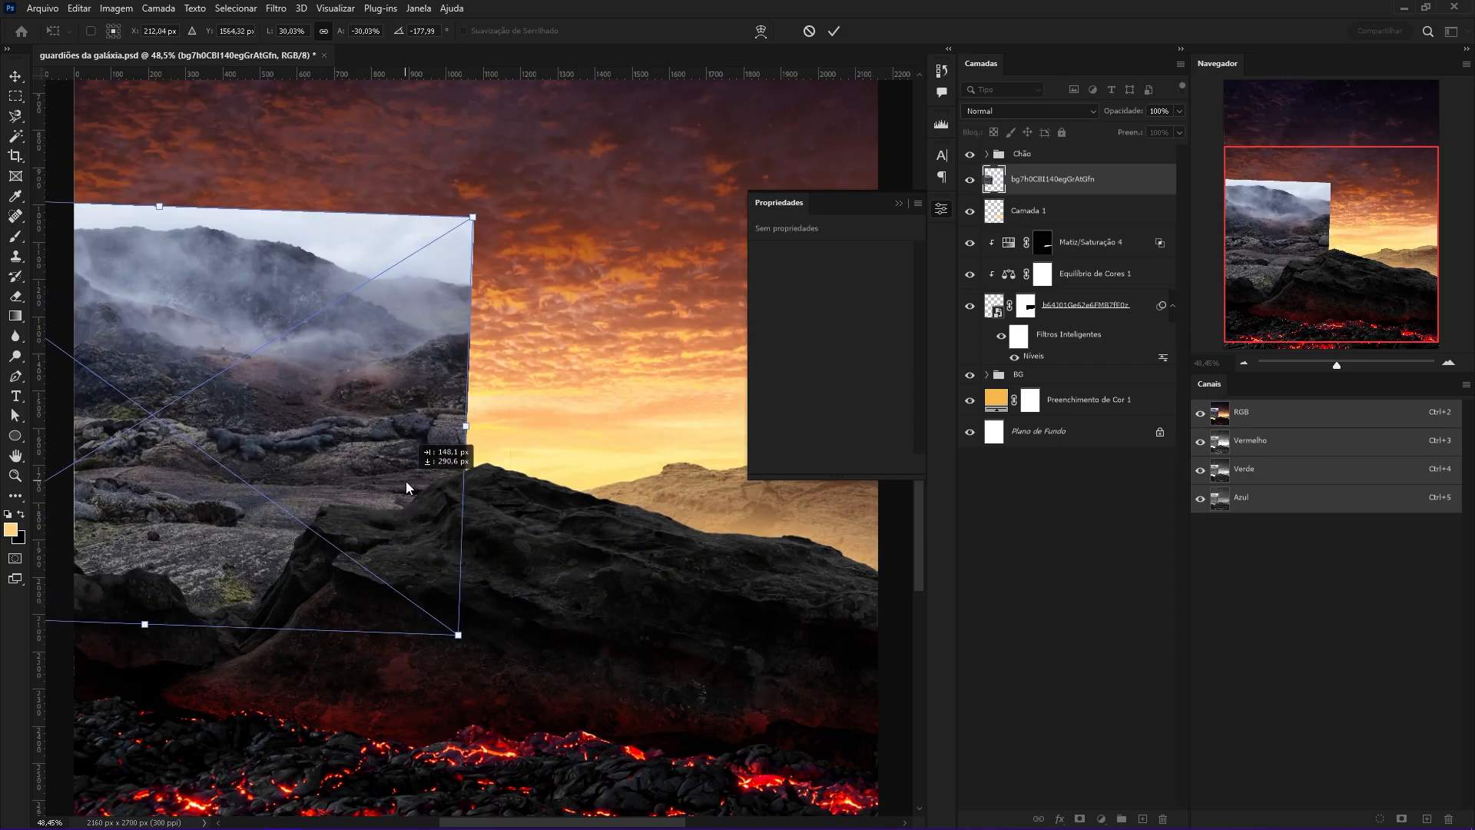
pyautogui.press('Return')
# Outline the rocky ledge at the bottom of the lava-field photo with the Magnetic Lasso and turn the selection into a layer mask.
pyautogui.press('l')
pyautogui.scroll(5, 89, 409)
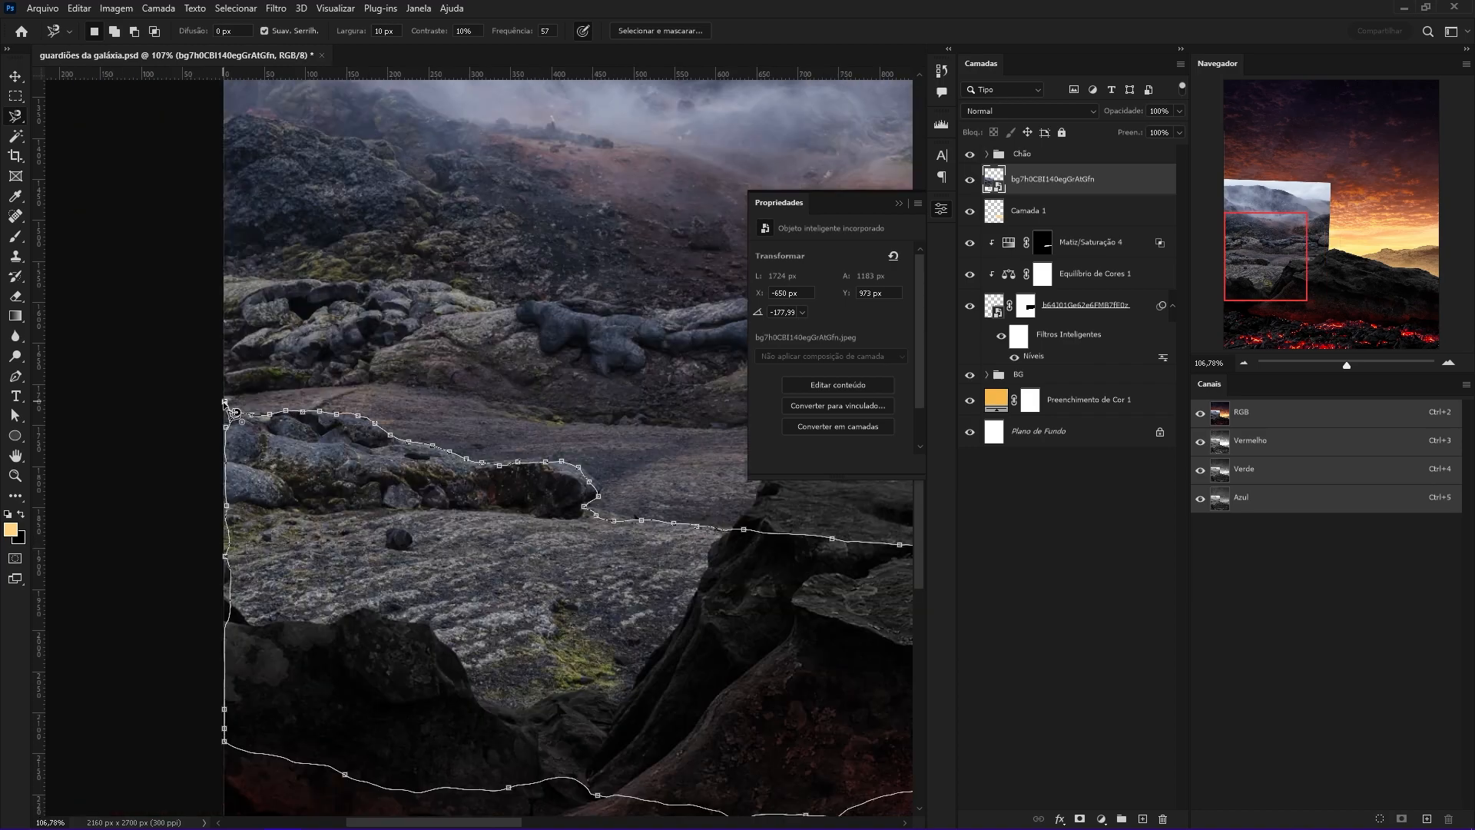
pyautogui.click(223, 407)
pyautogui.moveTo(452, 394); pyautogui.dragTo(404, 408)
pyautogui.moveTo(514, 401)
pyautogui.mouseDown()
pyautogui.moveTo(477, 423)
pyautogui.moveTo(485, 435)
pyautogui.mouseUp()
pyautogui.click(1079, 819)
# Paint on the lava-field layer's mask to fill the gap between the rock and the left edge of the canvas.
pyautogui.moveTo(597, 547); pyautogui.dragTo(583, 560)
pyautogui.moveTo(482, 616); pyautogui.dragTo(537, 623)
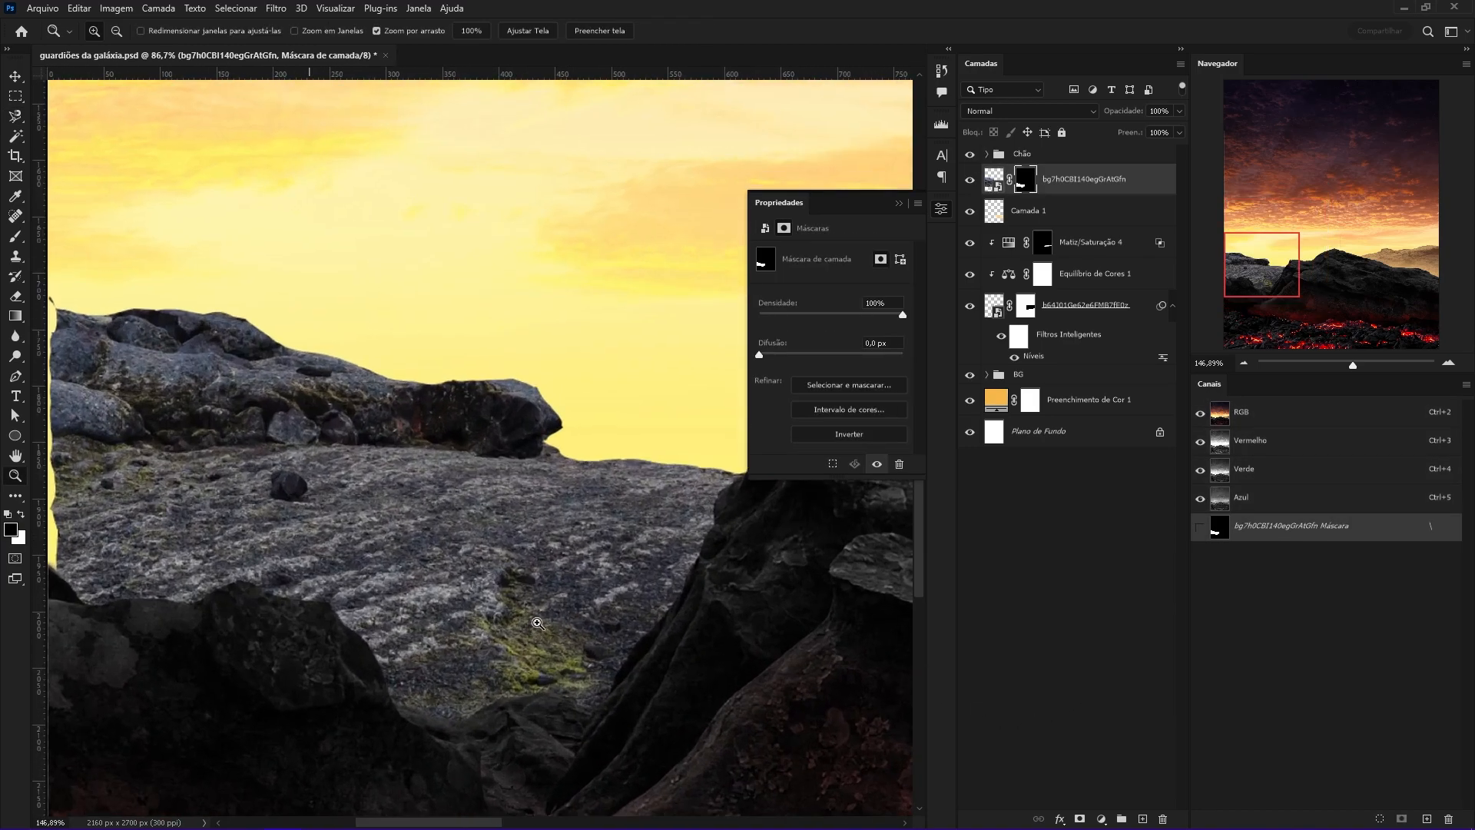
pyautogui.moveTo(358, 345); pyautogui.dragTo(593, 309)
pyautogui.press('b')
pyautogui.moveTo(384, 381)
pyautogui.mouseDown()
pyautogui.moveTo(323, 381)
pyautogui.moveTo(275, 505)
pyautogui.mouseUp()
pyautogui.moveTo(400, 420); pyautogui.dragTo(333, 499)
pyautogui.moveTo(349, 445); pyautogui.dragTo(332, 467)
pyautogui.press('x')
pyautogui.moveTo(276, 492)
pyautogui.mouseDown()
pyautogui.moveTo(286, 537)
pyautogui.moveTo(283, 471)
pyautogui.mouseUp()
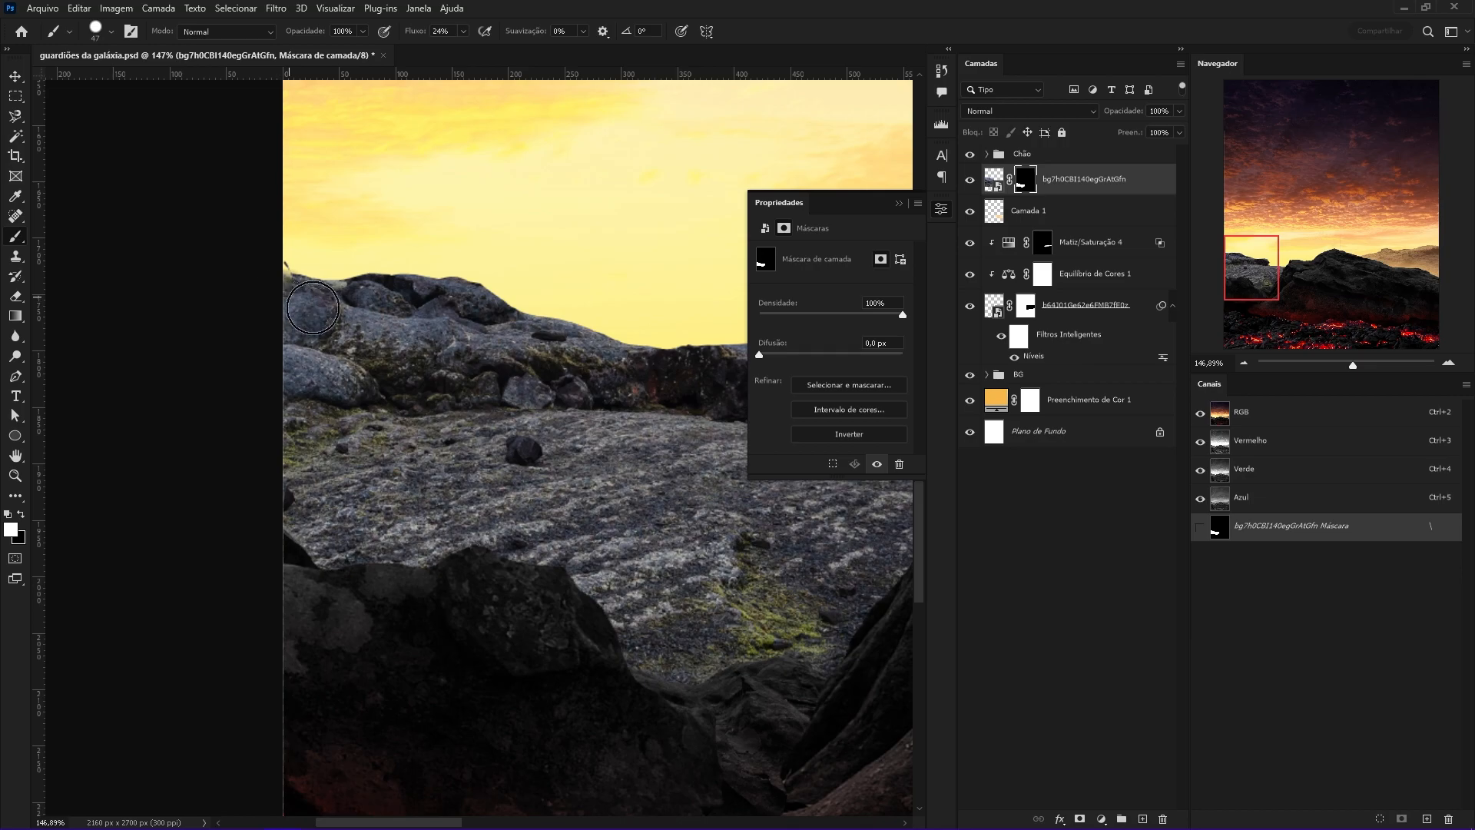
# Mask out the stray dark pixels above the left end of the rock with a small brush.
pyautogui.scroll(8, 313, 310)
pyautogui.press('c')
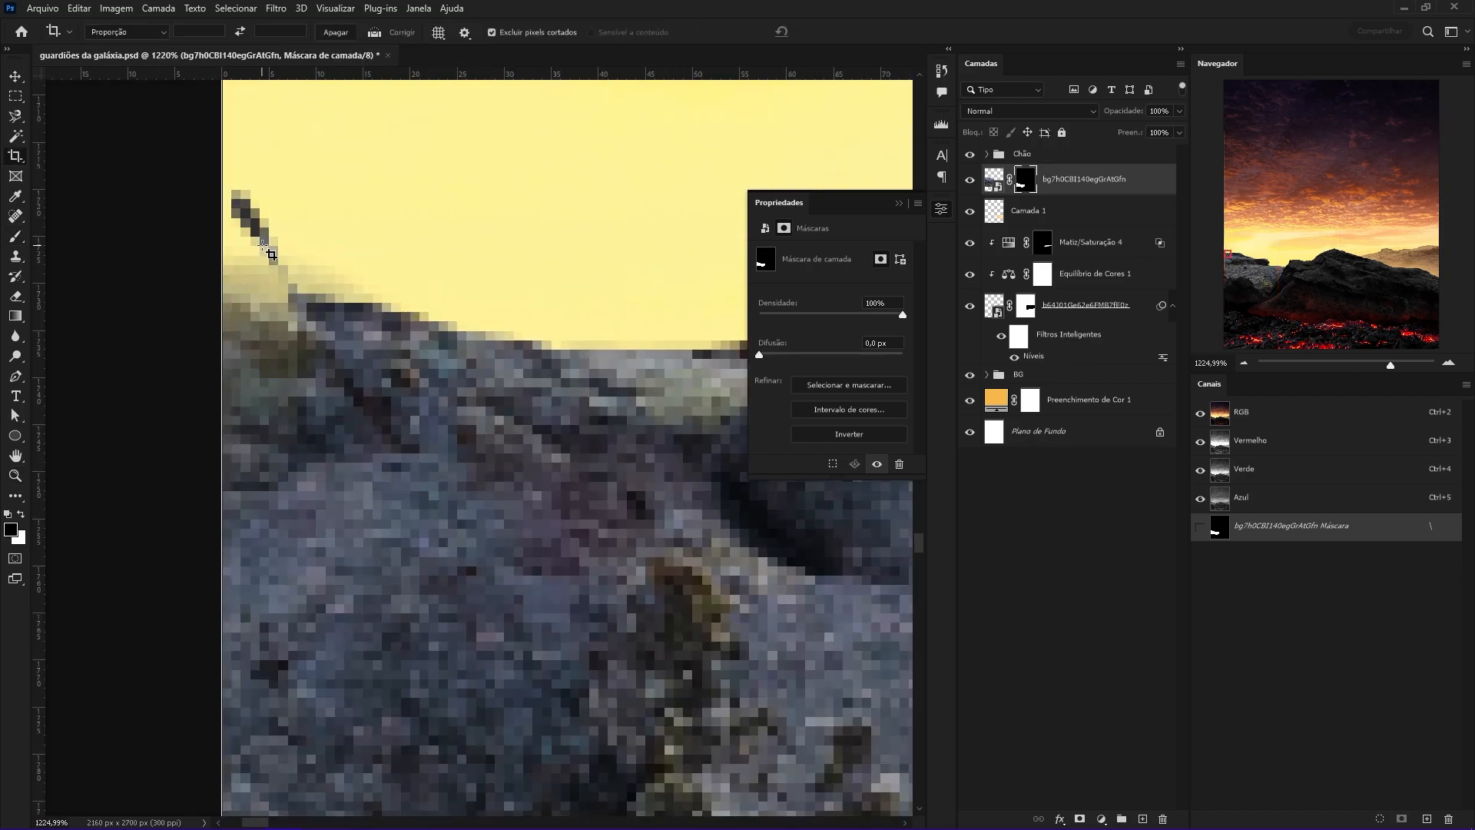
pyautogui.press('b')
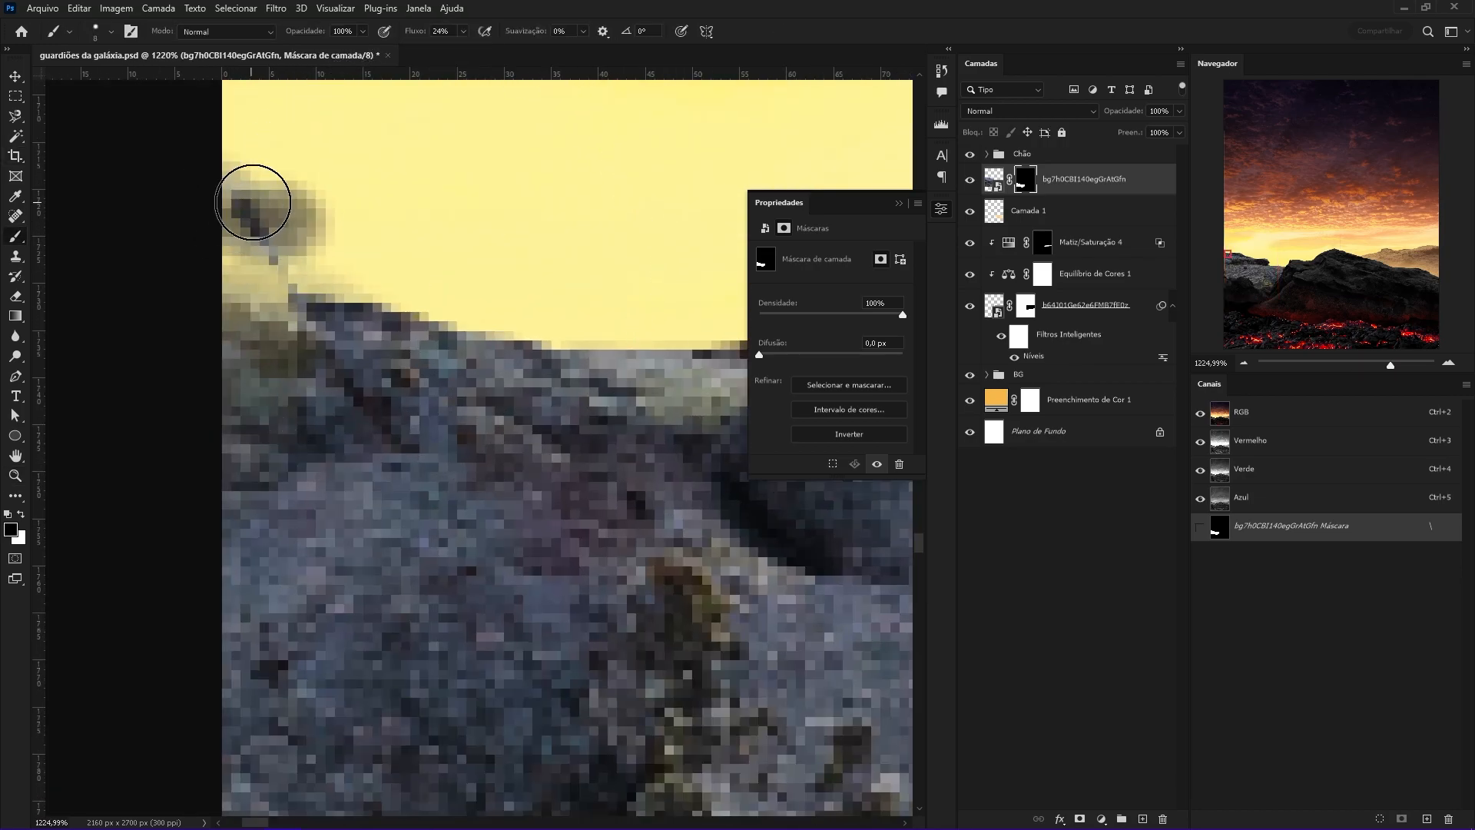
pyautogui.press('z')
pyautogui.scroll(-10, 389, 333)
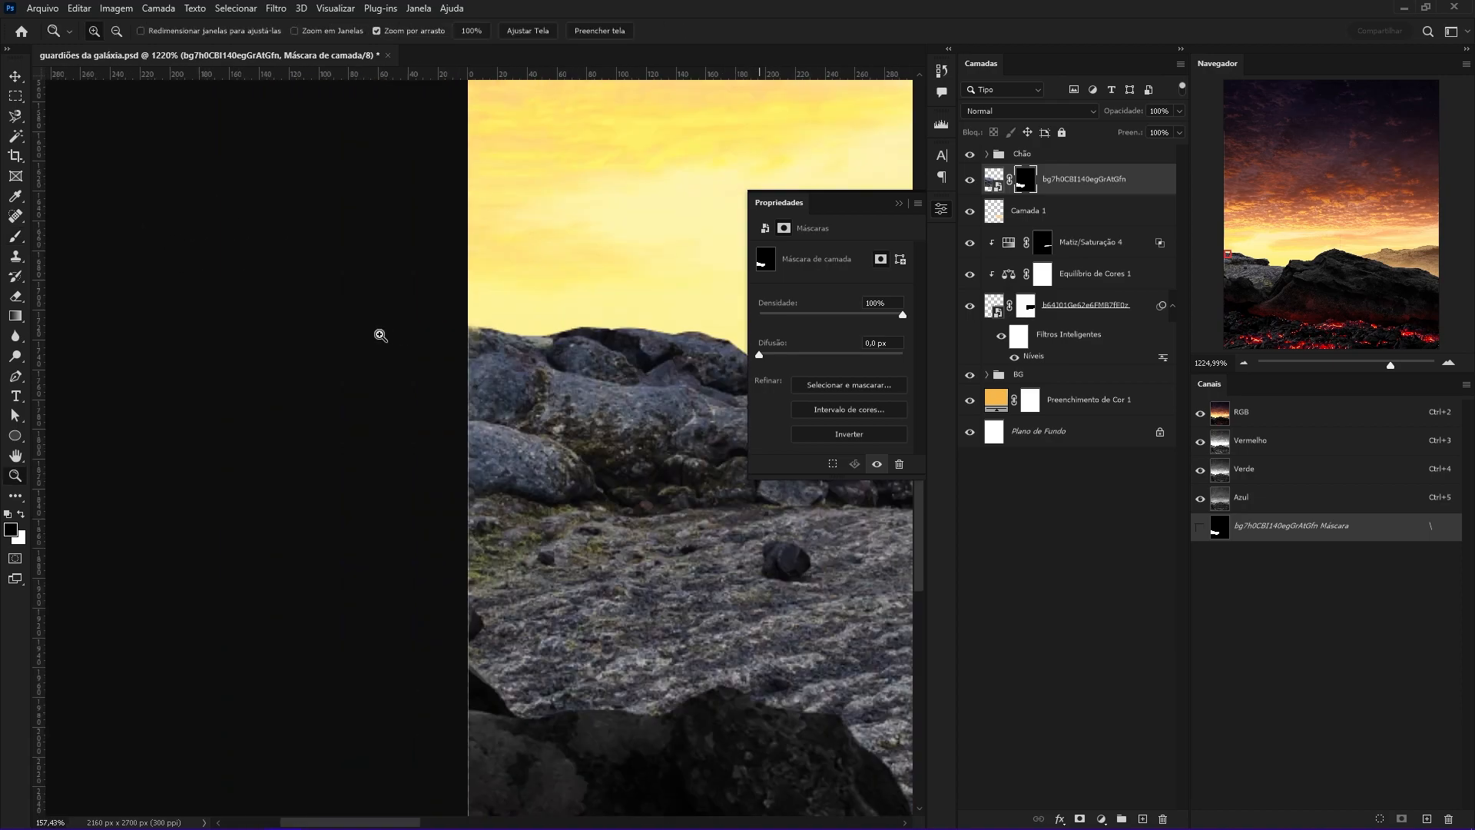
# Copy the distant rock's Levels filter, Color Balance 1 and Hue/Saturation 4 to the left rock, clipping the adjustment copies to it.
pyautogui.moveTo(1083, 278)
pyautogui.mouseDown()
pyautogui.moveTo(1097, 207)
pyautogui.moveTo(1083, 278)
pyautogui.mouseUp()
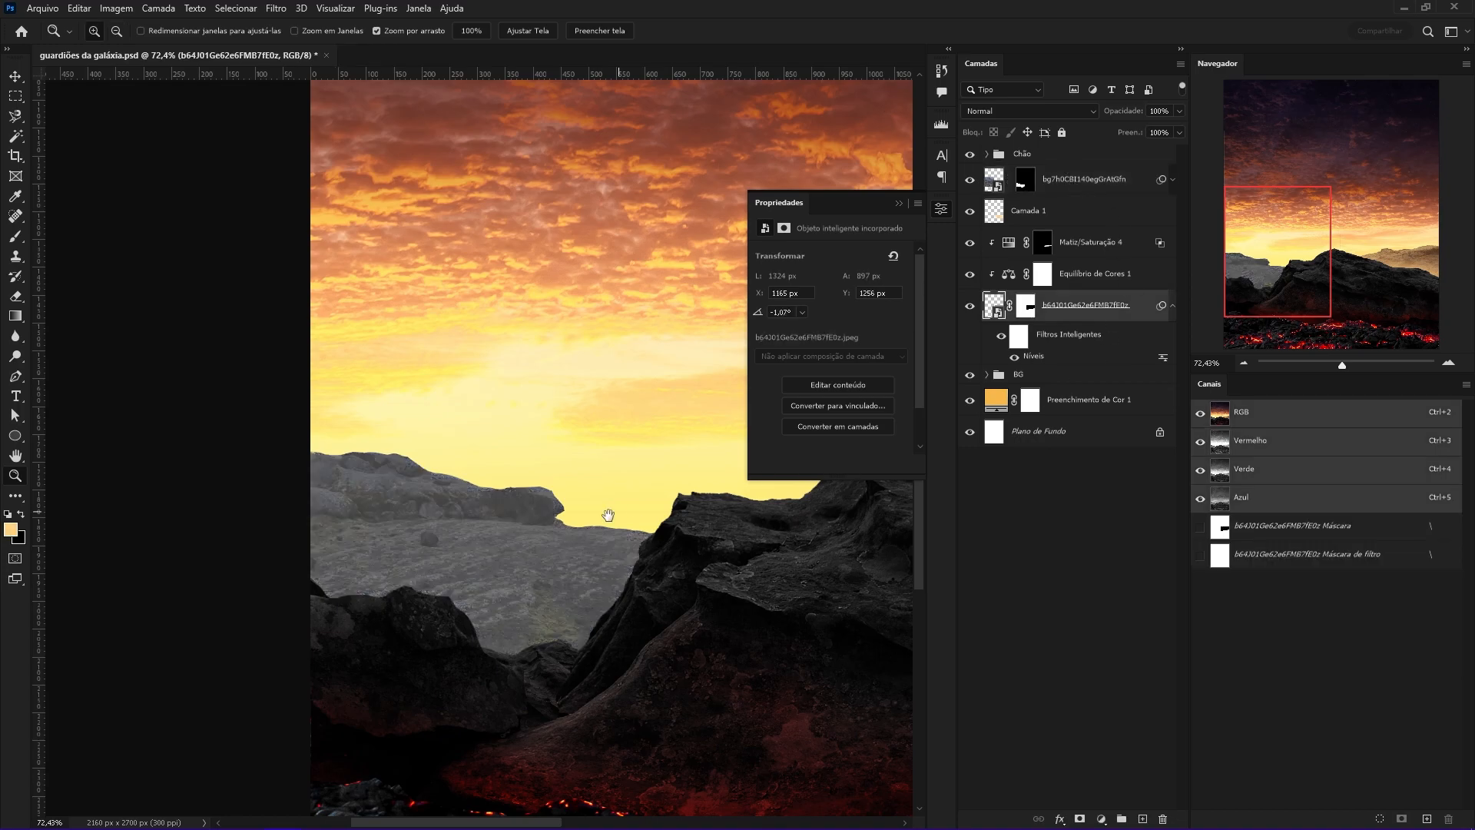
pyautogui.moveTo(606, 530); pyautogui.dragTo(663, 533)
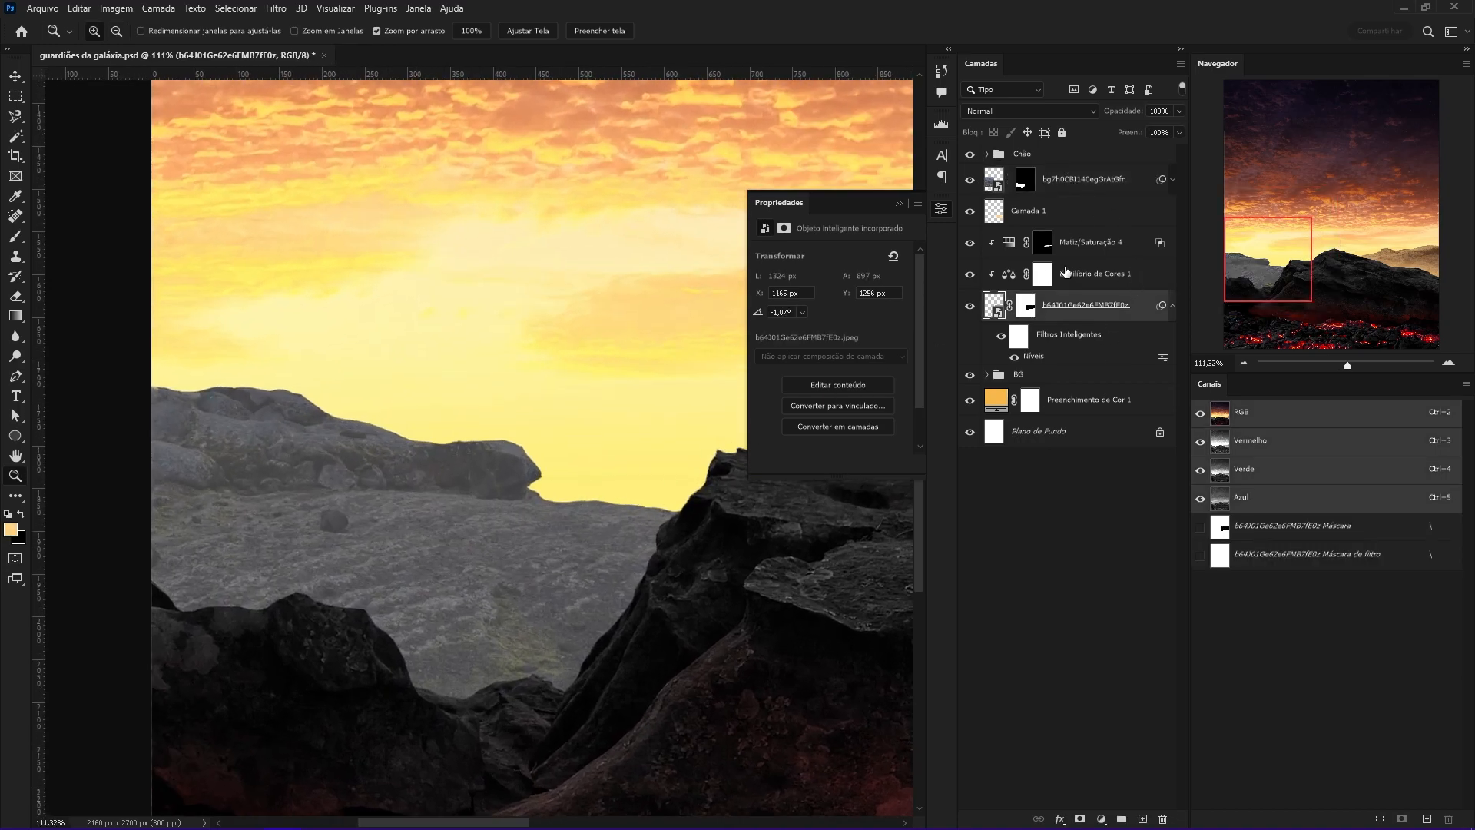
pyautogui.moveTo(1074, 183); pyautogui.dragTo(1074, 181)
pyautogui.hotkey('ctrl', 'alt', 'g')
pyautogui.moveTo(673, 534)
pyautogui.mouseDown()
pyautogui.moveTo(576, 547)
pyautogui.moveTo(670, 533)
pyautogui.mouseUp()
pyautogui.moveTo(1092, 277); pyautogui.dragTo(1111, 169)
pyautogui.hotkey('ctrl', 'alt', 'g')
# Feather the left rock's layer mask by 0.4 px.
pyautogui.moveTo(480, 538); pyautogui.dragTo(543, 553)
pyautogui.click(1106, 243)
pyautogui.press('v')
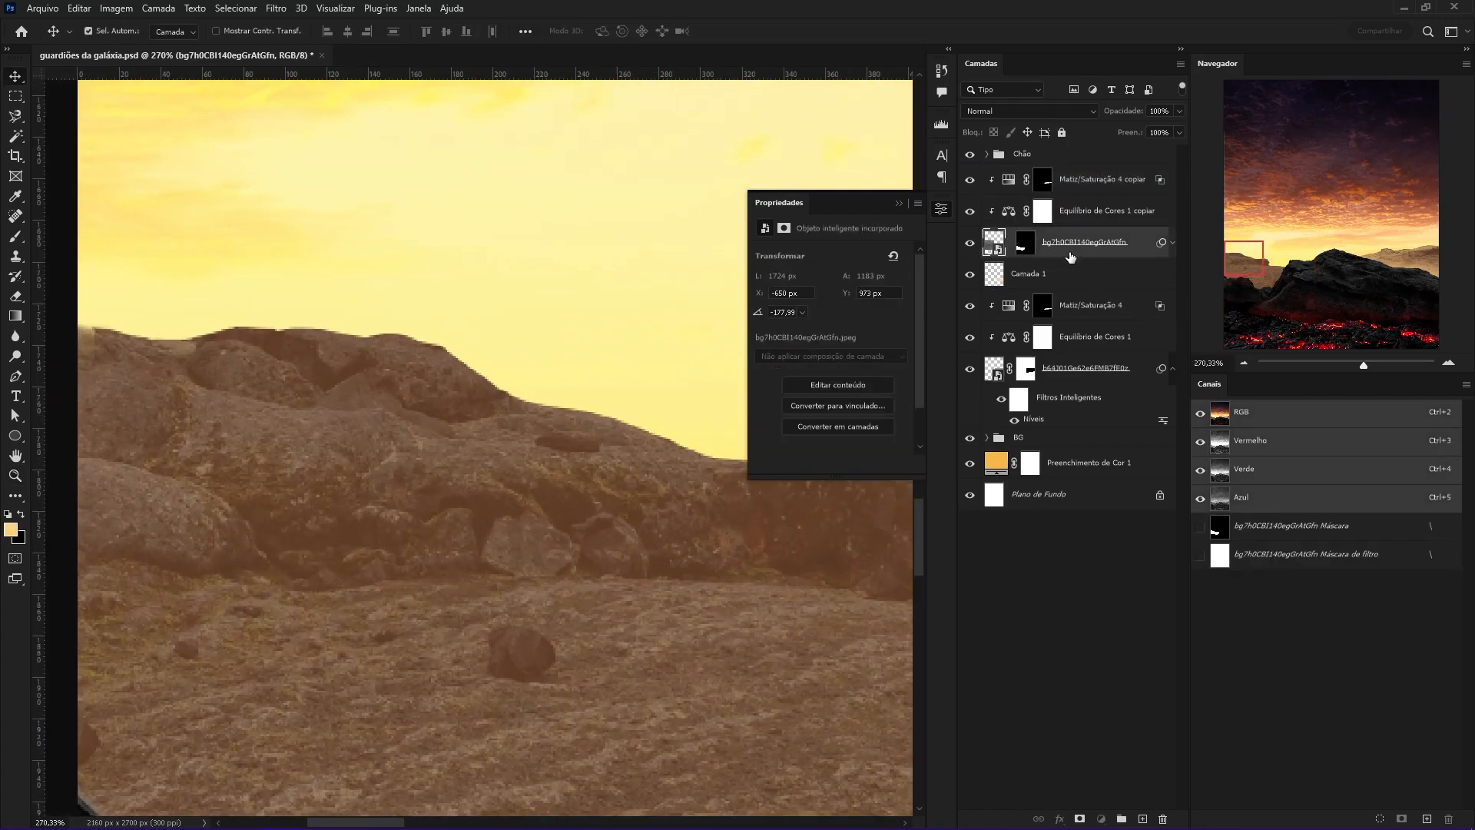
pyautogui.click(1022, 246)
pyautogui.moveTo(766, 358); pyautogui.dragTo(764, 359)
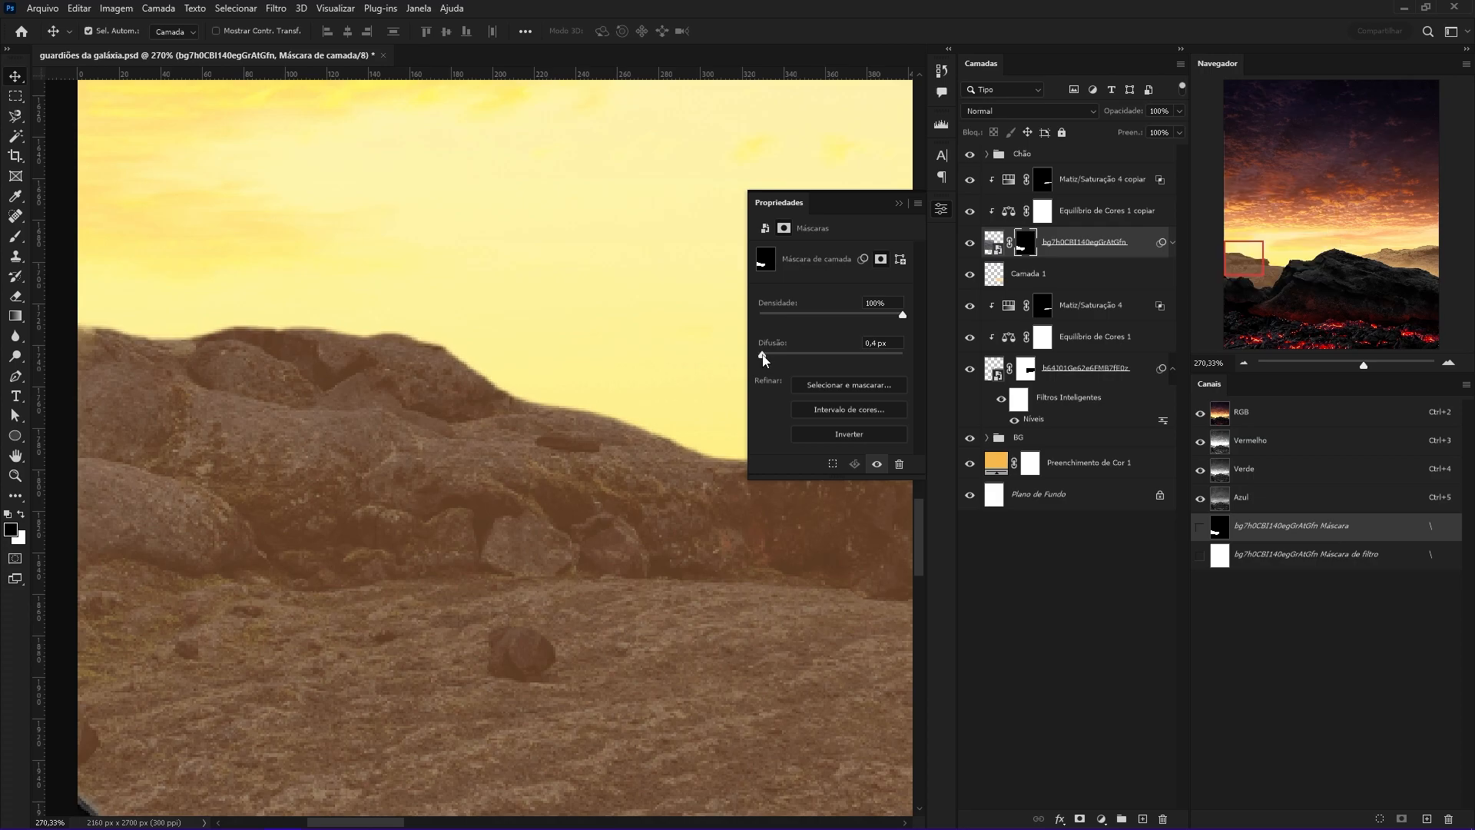
# Trim the left rock's mask along its upper ridge, from the sharp notch back to the canvas edge, with a small black brush.
pyautogui.press('z')
pyautogui.moveTo(646, 330); pyautogui.dragTo(698, 320)
pyautogui.moveTo(366, 274); pyautogui.dragTo(616, 415)
pyautogui.press('b')
pyautogui.keyDown('alt'); pyautogui.rightClick(307, 420); pyautogui.keyUp('alt')
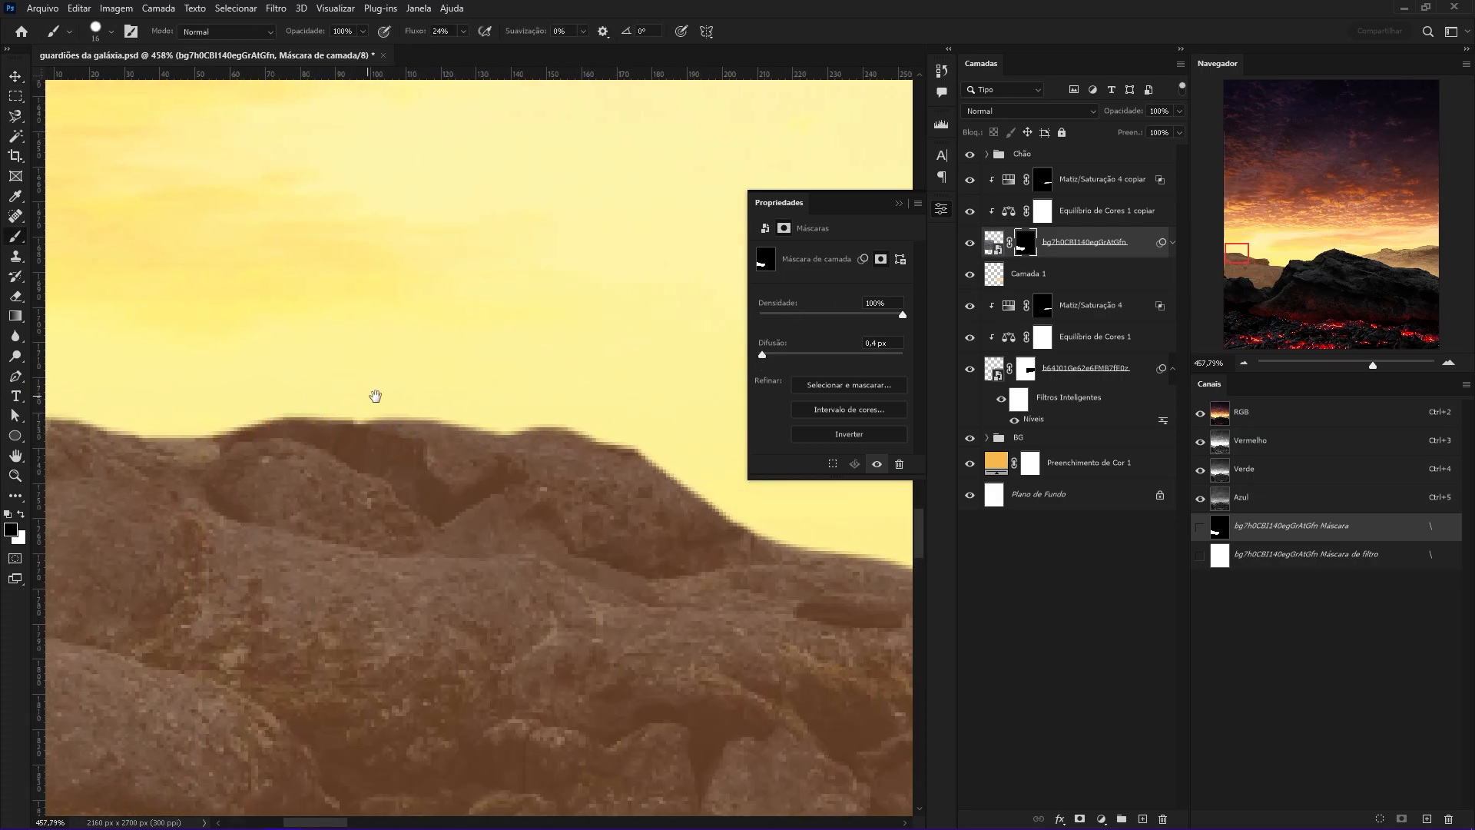
pyautogui.moveTo(362, 396); pyautogui.dragTo(82, 399)
pyautogui.press('z')
pyautogui.moveTo(366, 491); pyautogui.dragTo(460, 503)
pyautogui.press('b')
pyautogui.keyDown('alt'); pyautogui.rightClick(556, 562); pyautogui.keyUp('alt')
pyautogui.moveTo(565, 566)
pyautogui.mouseDown()
pyautogui.moveTo(633, 570)
pyautogui.moveTo(630, 585)
pyautogui.moveTo(726, 583)
pyautogui.mouseUp()
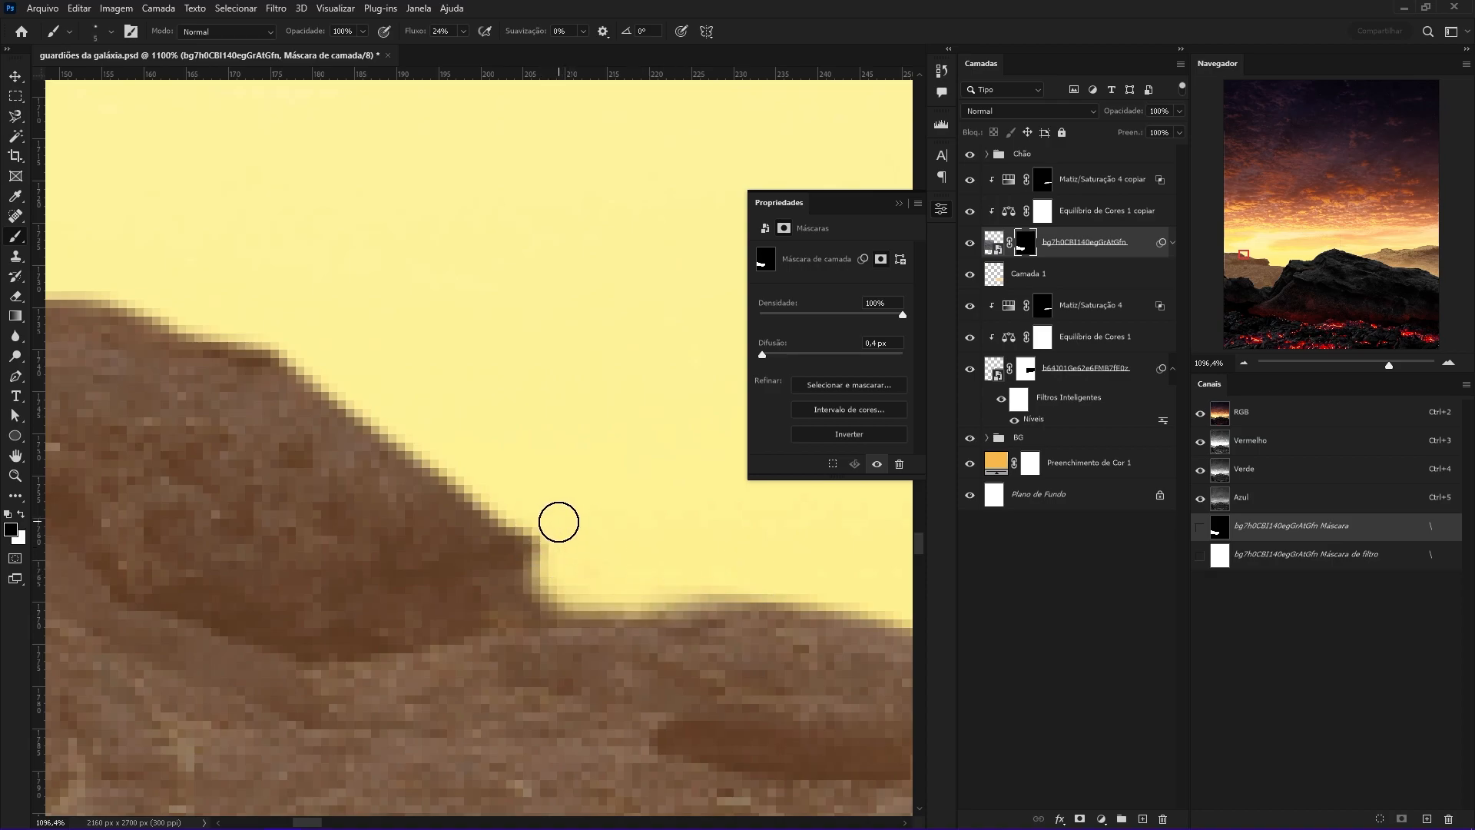
pyautogui.hscroll(-10, 529, 517)
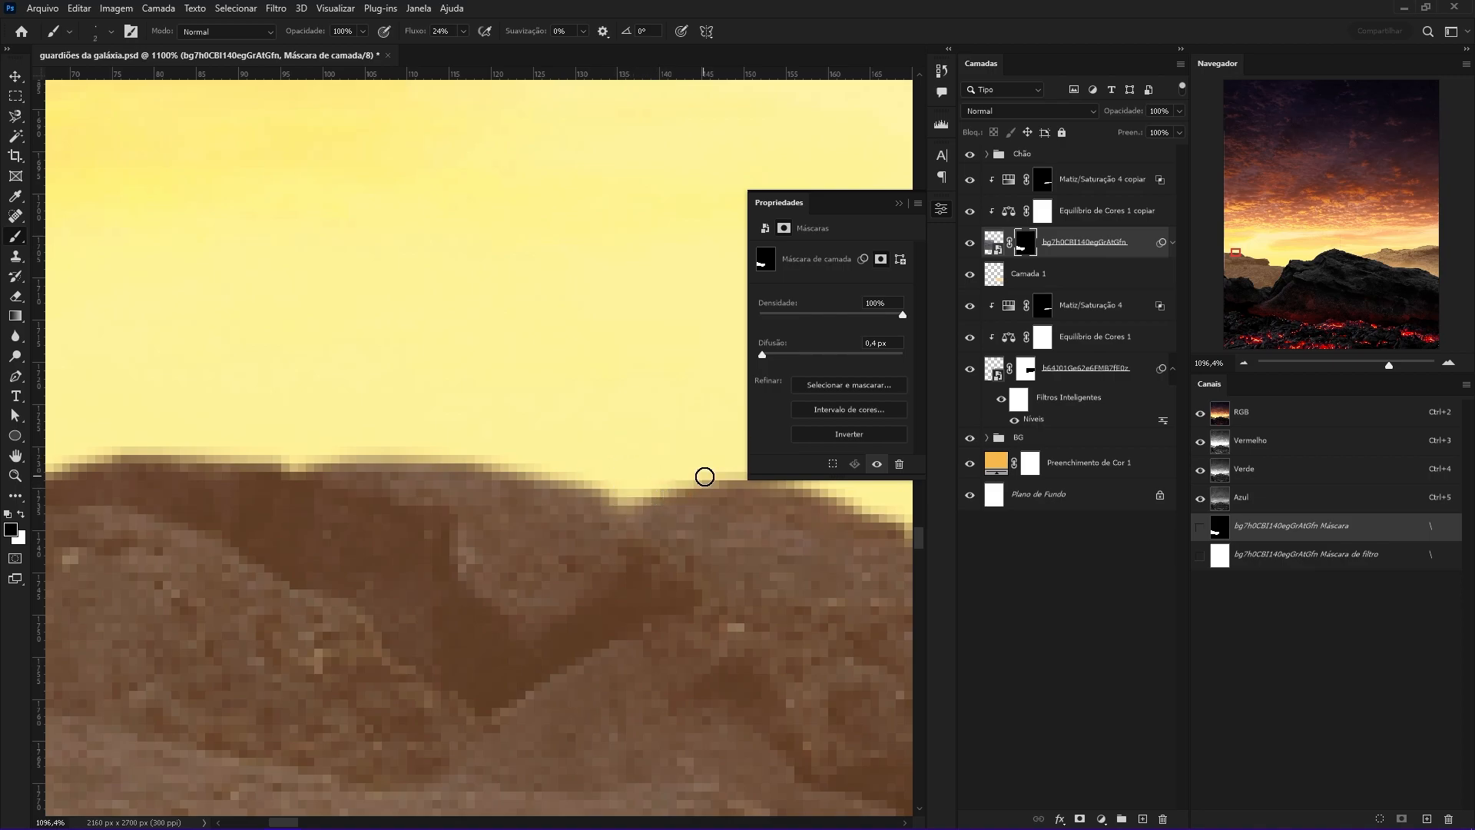
pyautogui.hscroll(-10, 672, 488)
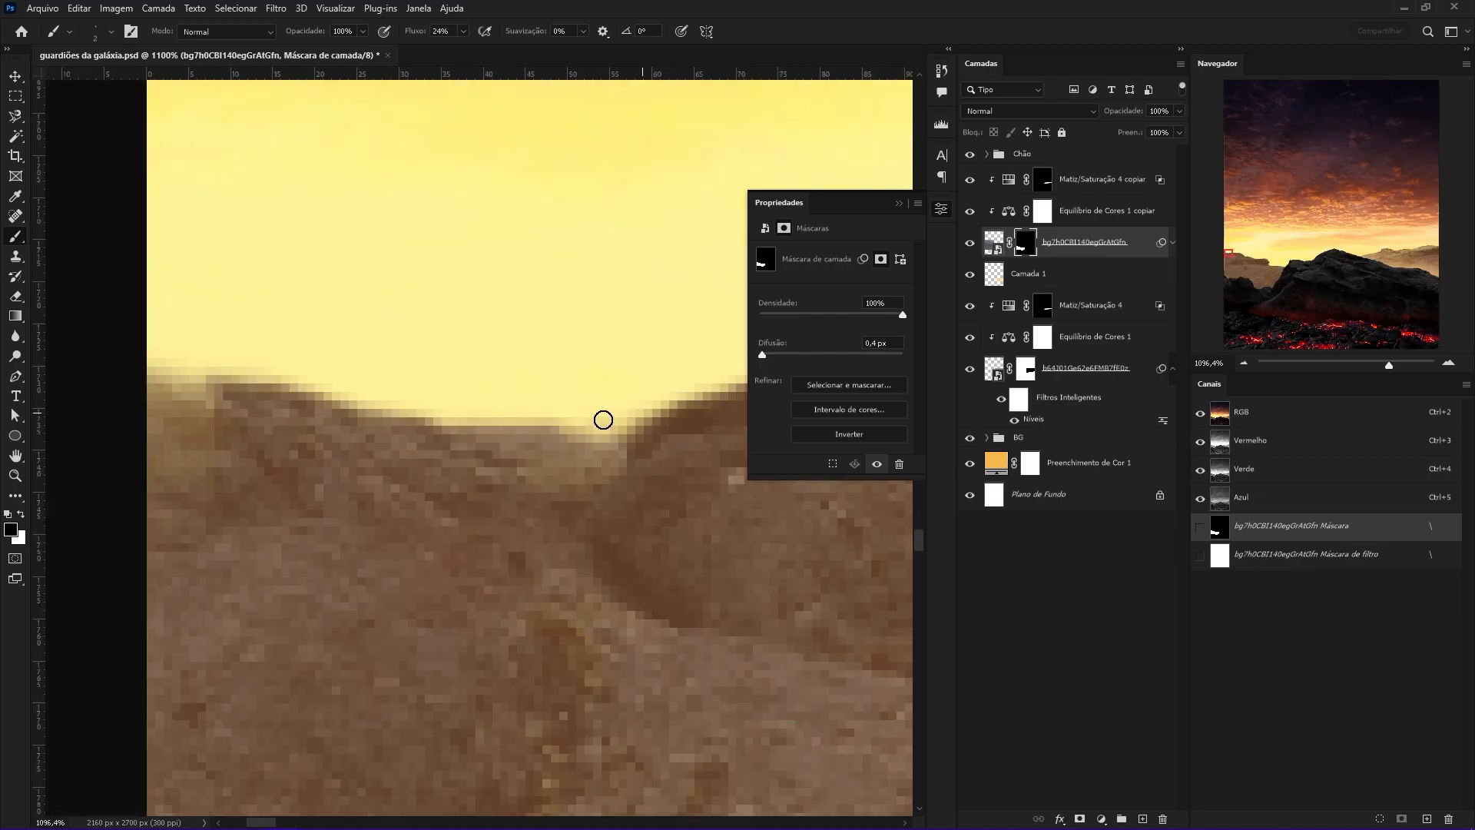
pyautogui.moveTo(416, 368); pyautogui.dragTo(551, 406)
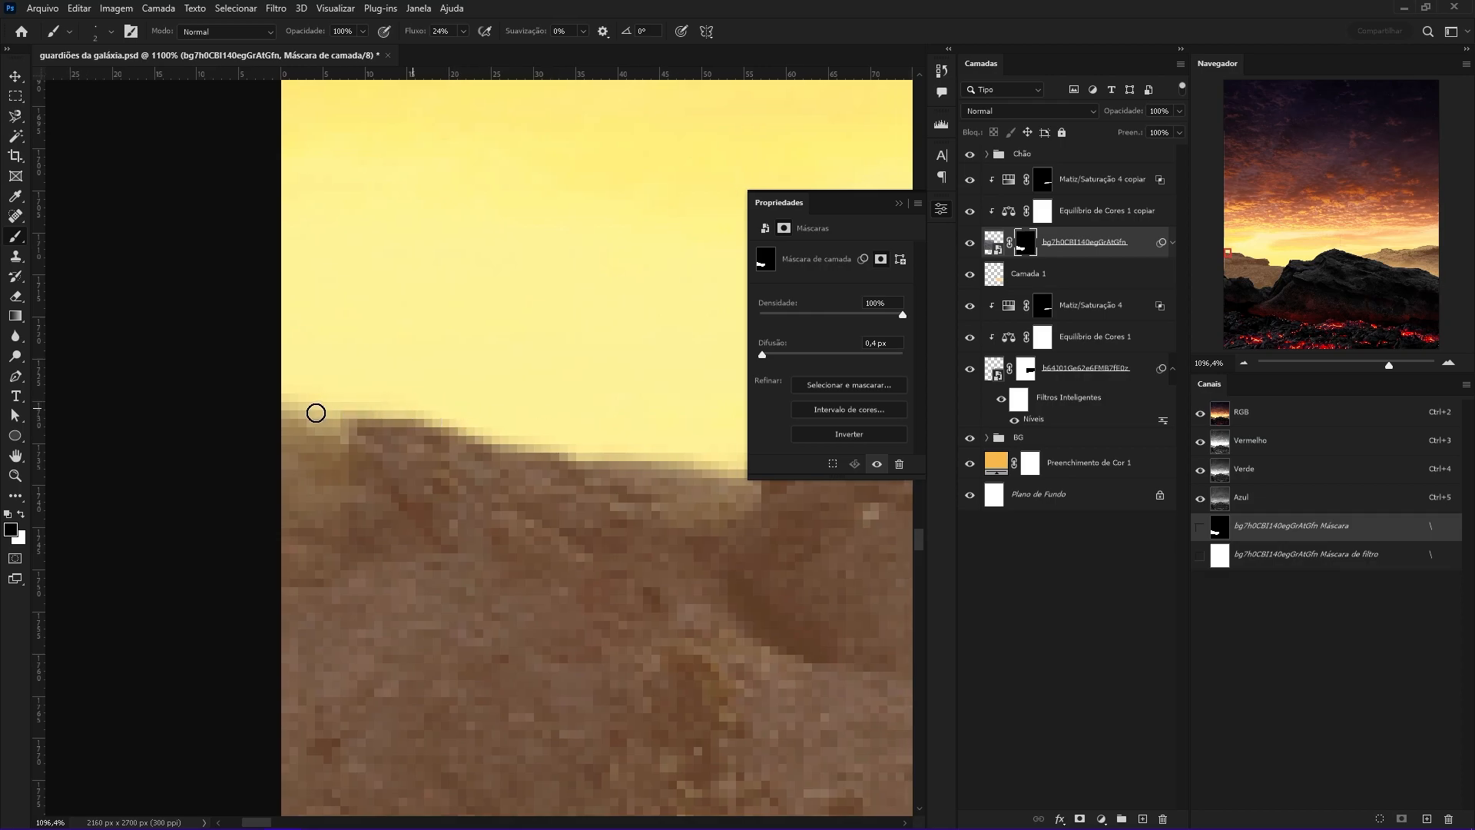
# Round off the notch at the right end of the ridge and clean the adjoining edge on the left rock's mask.
pyautogui.scroll(-10, 577, 445)
pyautogui.scroll(10, 389, 464)
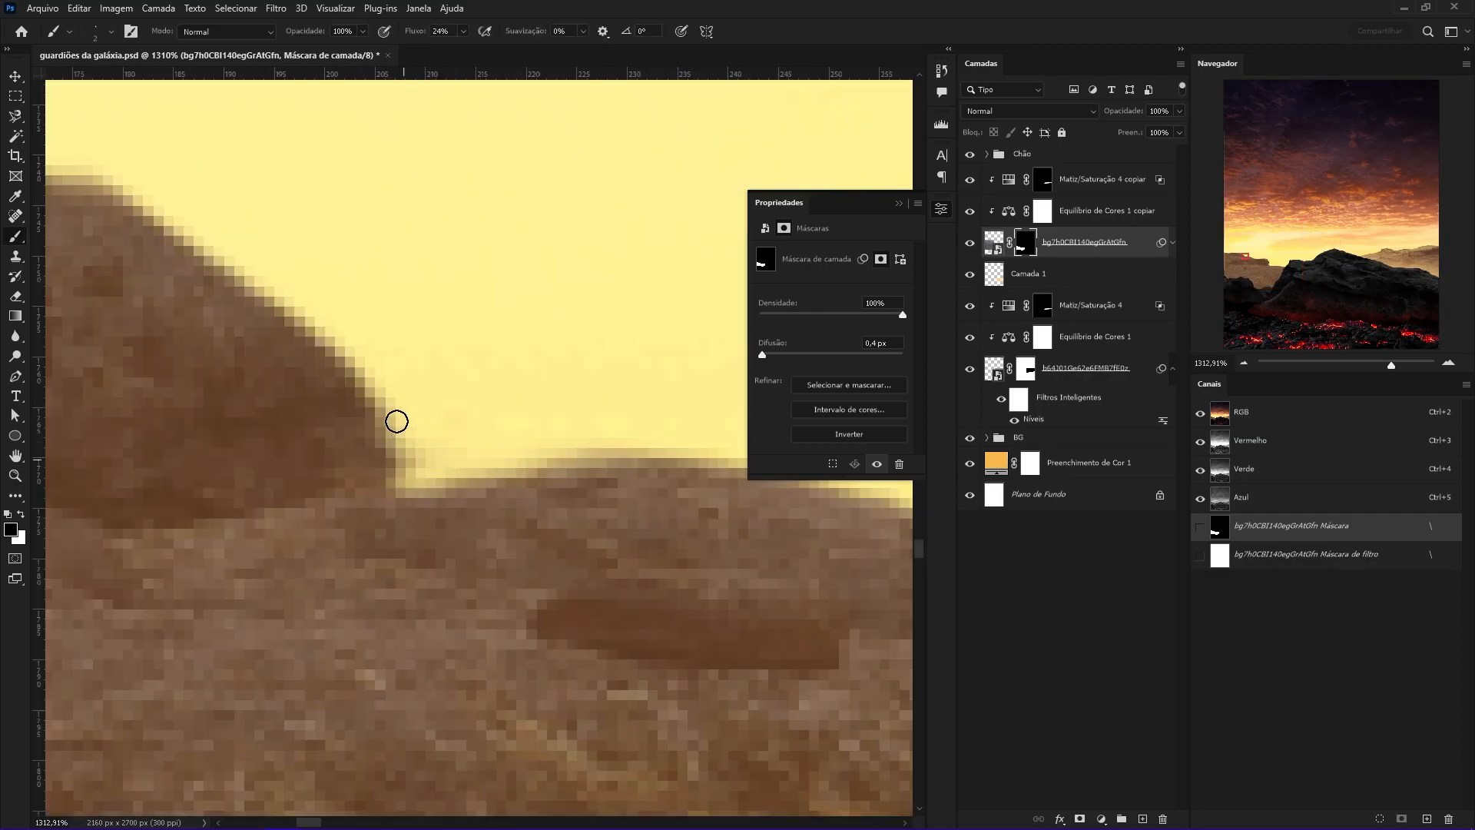
pyautogui.moveTo(691, 495); pyautogui.dragTo(468, 500)
pyautogui.moveTo(468, 346); pyautogui.dragTo(614, 461)
pyautogui.moveTo(328, 460)
pyautogui.mouseDown()
pyautogui.moveTo(287, 446)
pyautogui.moveTo(339, 459)
pyautogui.mouseUp()
pyautogui.moveTo(504, 431); pyautogui.dragTo(418, 414)
pyautogui.moveTo(666, 570)
pyautogui.mouseDown()
pyautogui.moveTo(618, 460)
pyautogui.moveTo(563, 448)
pyautogui.moveTo(384, 490)
pyautogui.moveTo(553, 471)
pyautogui.moveTo(594, 498)
pyautogui.moveTo(528, 577)
pyautogui.moveTo(675, 572)
pyautogui.mouseUp()
# Rework the golden tint over the left rock's slope by painting black and white on the Hue/Saturation 4 copy mask with a larger brush.
pyautogui.press(']')
pyautogui.press(']')
pyautogui.press(']')
pyautogui.press(']')
pyautogui.click(1046, 183)
pyautogui.moveTo(487, 567)
pyautogui.mouseDown()
pyautogui.moveTo(559, 566)
pyautogui.moveTo(555, 469)
pyautogui.mouseUp()
pyautogui.press('x')
pyautogui.moveTo(493, 630)
pyautogui.mouseDown()
pyautogui.moveTo(281, 609)
pyautogui.moveTo(611, 610)
pyautogui.mouseUp()
pyautogui.moveTo(366, 562); pyautogui.dragTo(509, 551)
pyautogui.rightClick(501, 593)
pyautogui.moveTo(337, 615); pyautogui.dragTo(400, 615)
pyautogui.press('x')
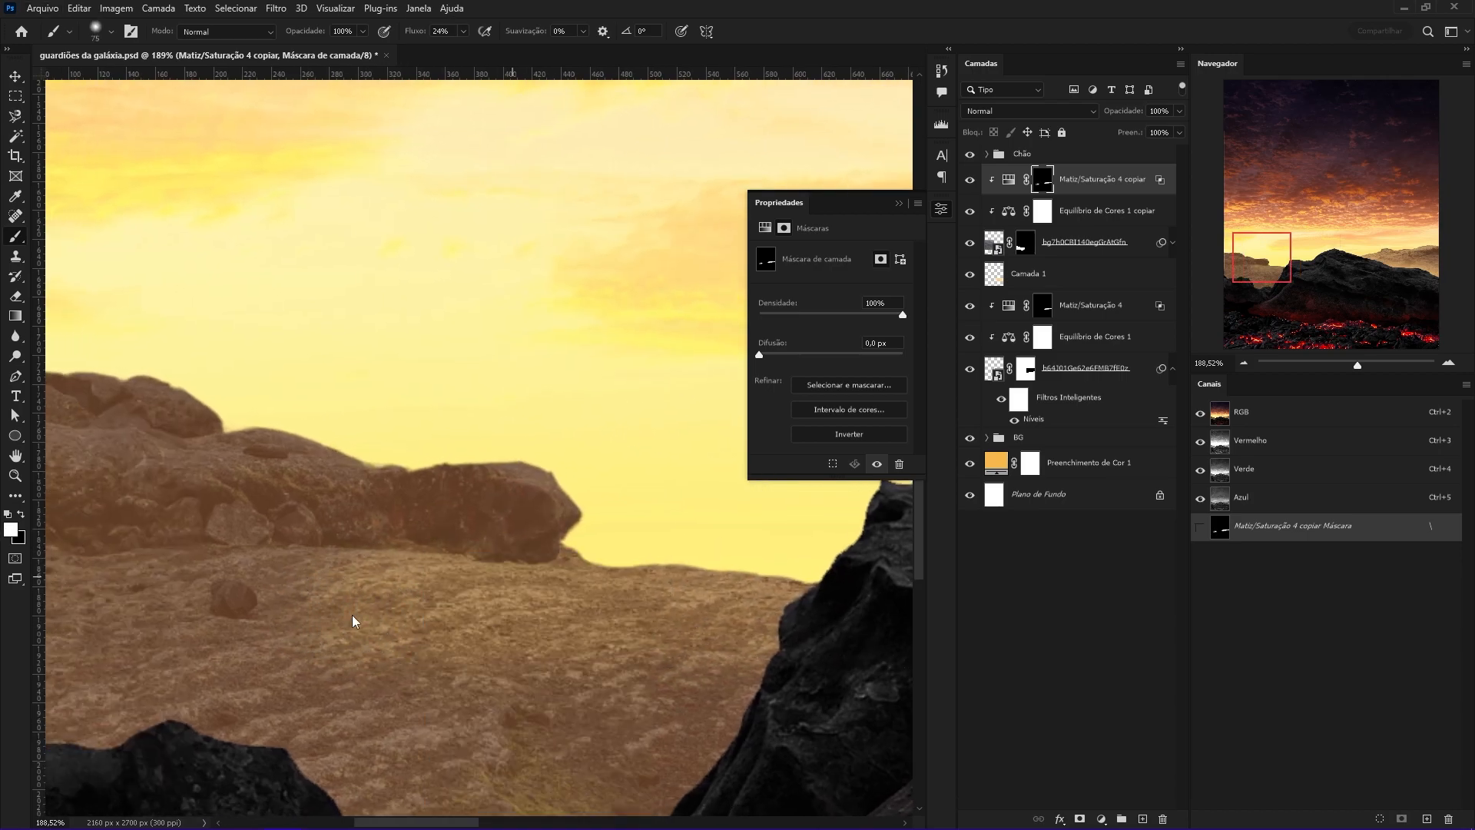
# Paint the golden tint onto the tops of the left rock's boulders in the same mask with a soft brush of about 48 px.
pyautogui.moveTo(380, 492)
pyautogui.mouseDown()
pyautogui.moveTo(573, 592)
pyautogui.moveTo(653, 593)
pyautogui.mouseUp()
pyautogui.moveTo(590, 536); pyautogui.dragTo(544, 522)
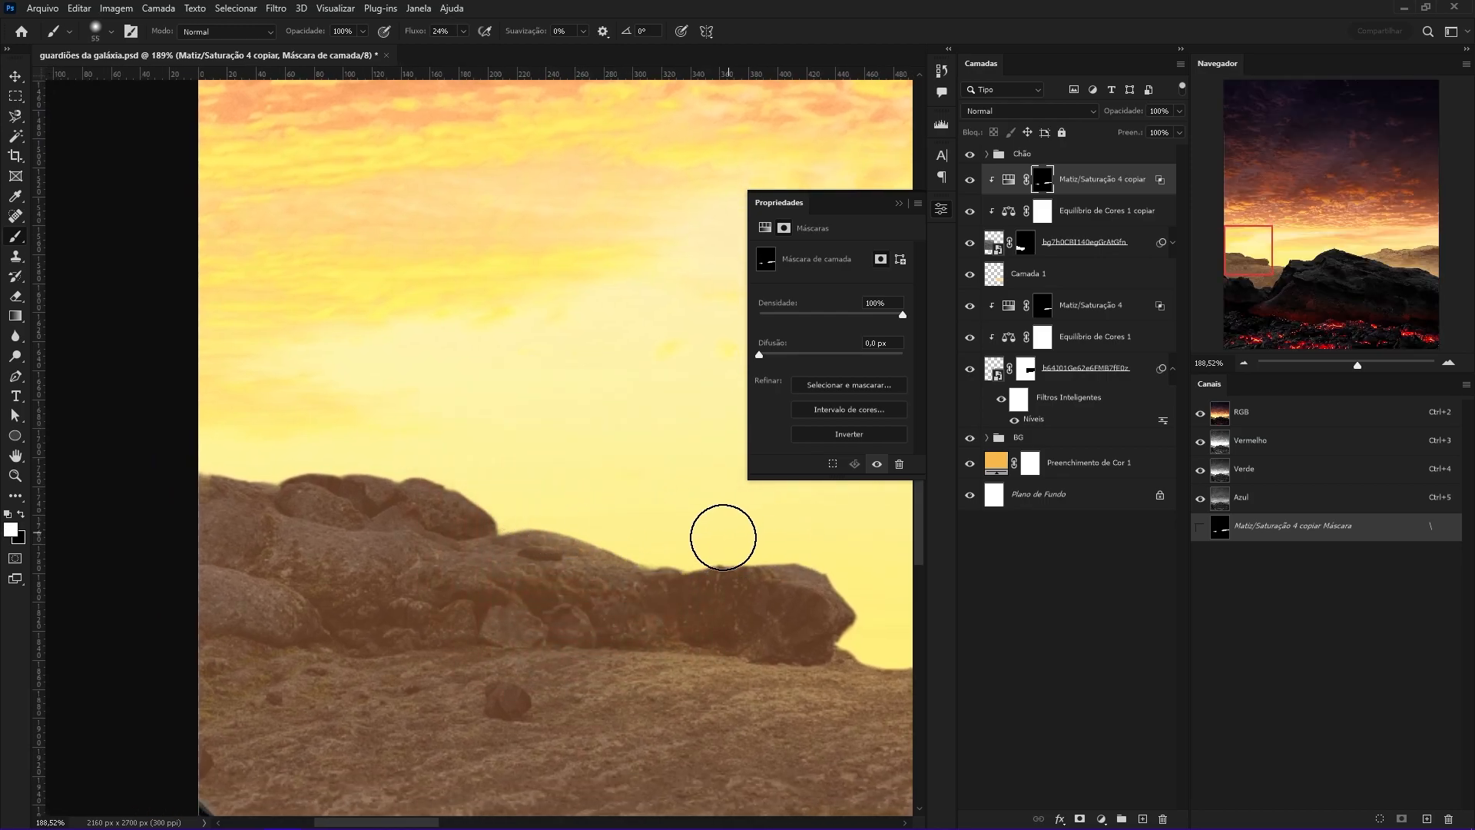
pyautogui.moveTo(284, 520); pyautogui.dragTo(392, 567)
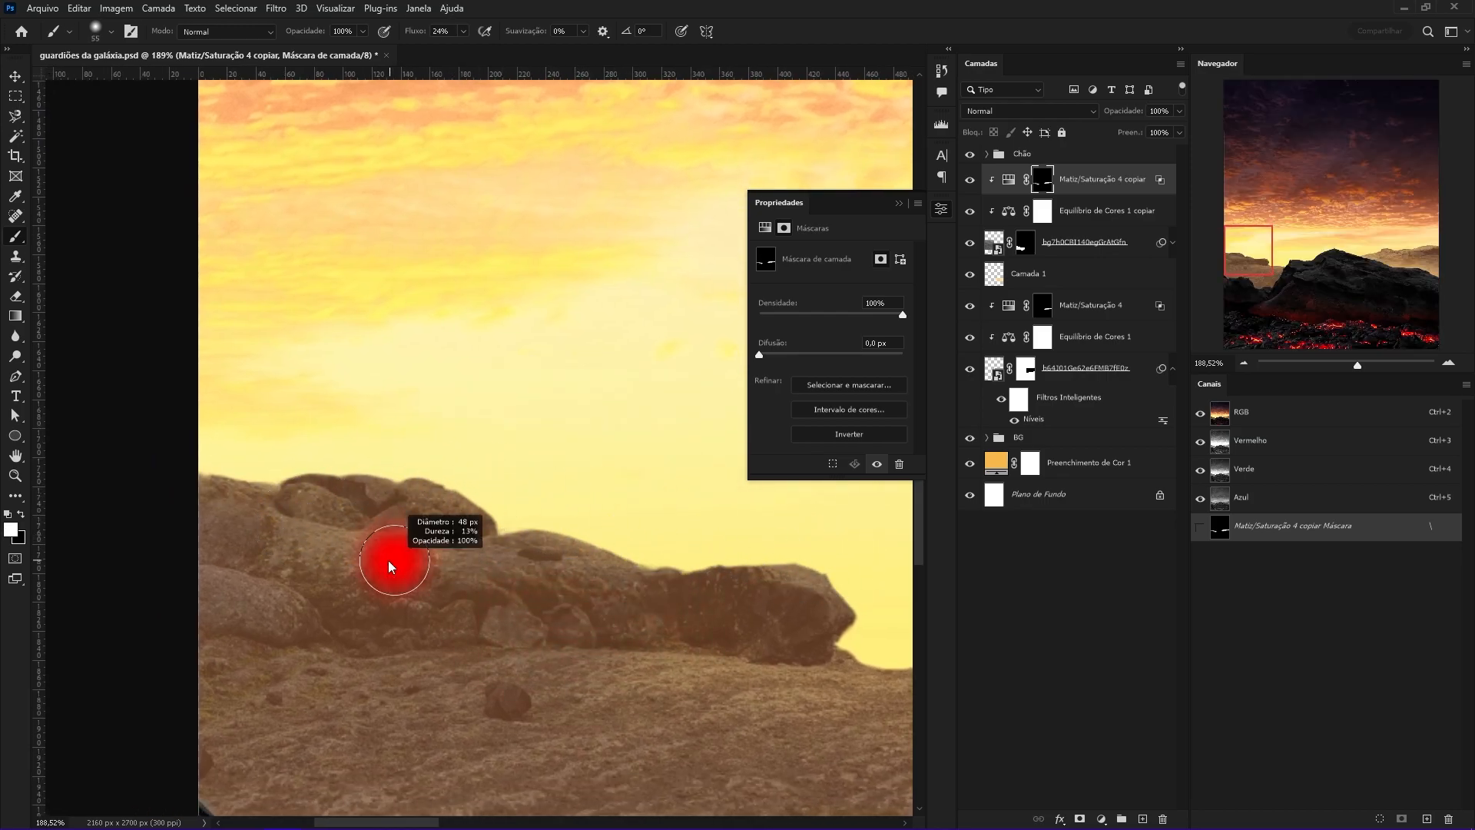
pyautogui.moveTo(259, 521); pyautogui.dragTo(311, 534)
pyautogui.moveTo(635, 531); pyautogui.dragTo(586, 596)
# Compare the scene with and without the ground photo layer and the left rock's Hue/Saturation 4 copy, examining the rock up close.
pyautogui.press('v')
pyautogui.click(592, 633)
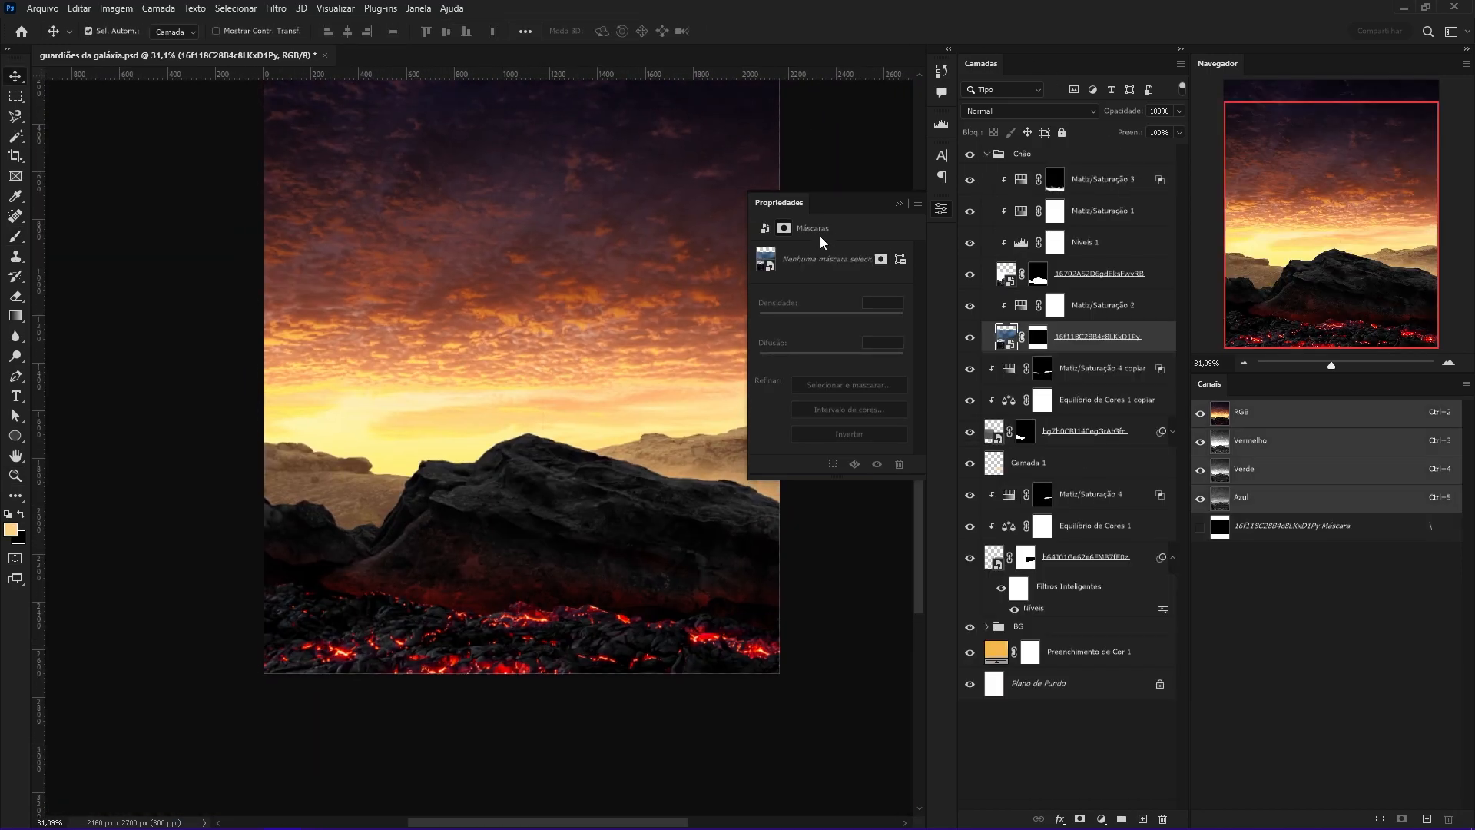
pyautogui.click(969, 338)
pyautogui.click(970, 338)
pyautogui.moveTo(347, 470); pyautogui.dragTo(431, 516)
pyautogui.click(431, 520)
pyautogui.moveTo(553, 515); pyautogui.dragTo(587, 511)
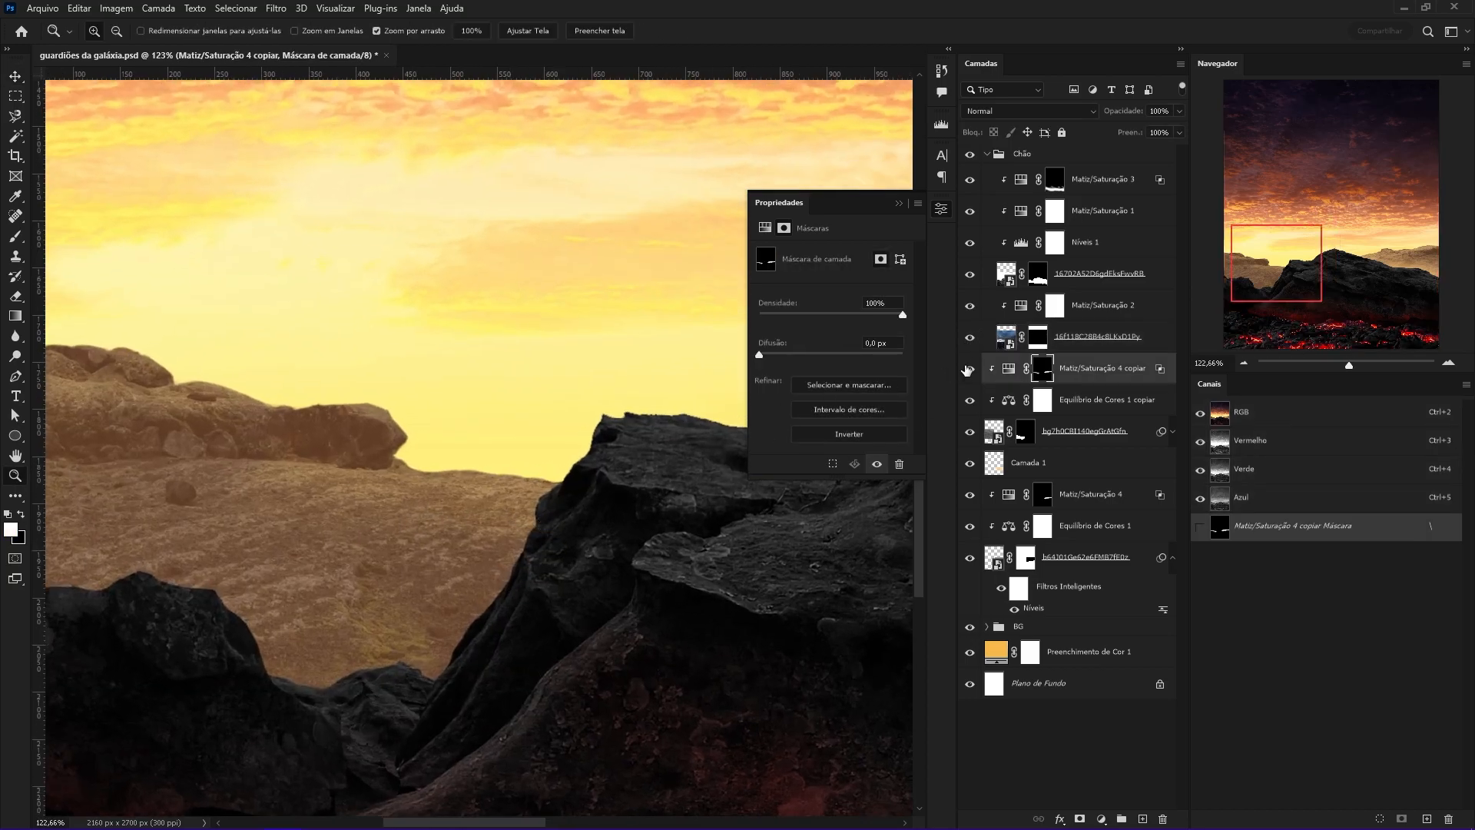
pyautogui.click(974, 368)
pyautogui.moveTo(505, 487); pyautogui.dragTo(691, 530)
pyautogui.moveTo(691, 530); pyautogui.dragTo(745, 530)
pyautogui.click(973, 369)
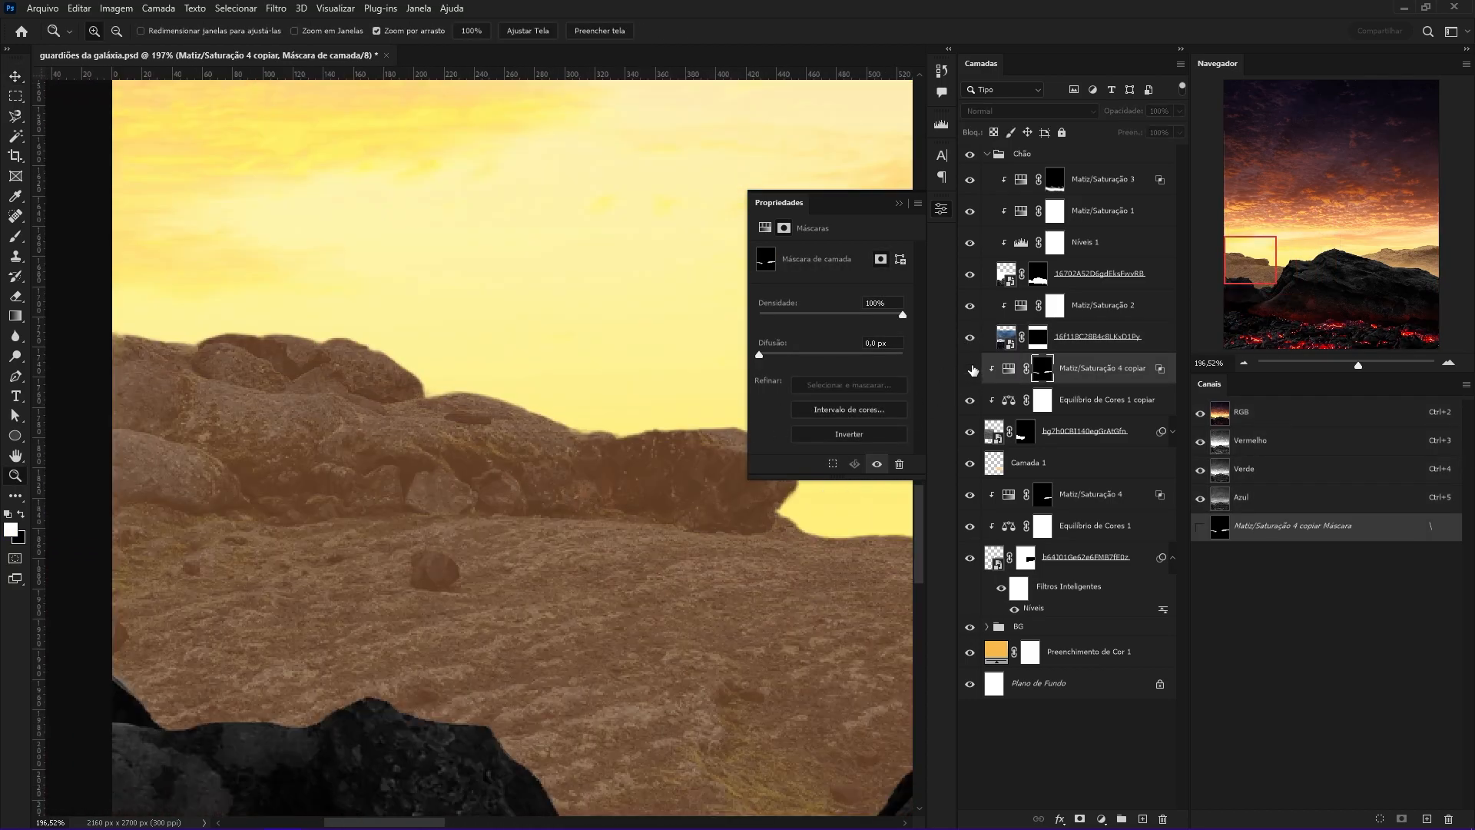
pyautogui.click(973, 369)
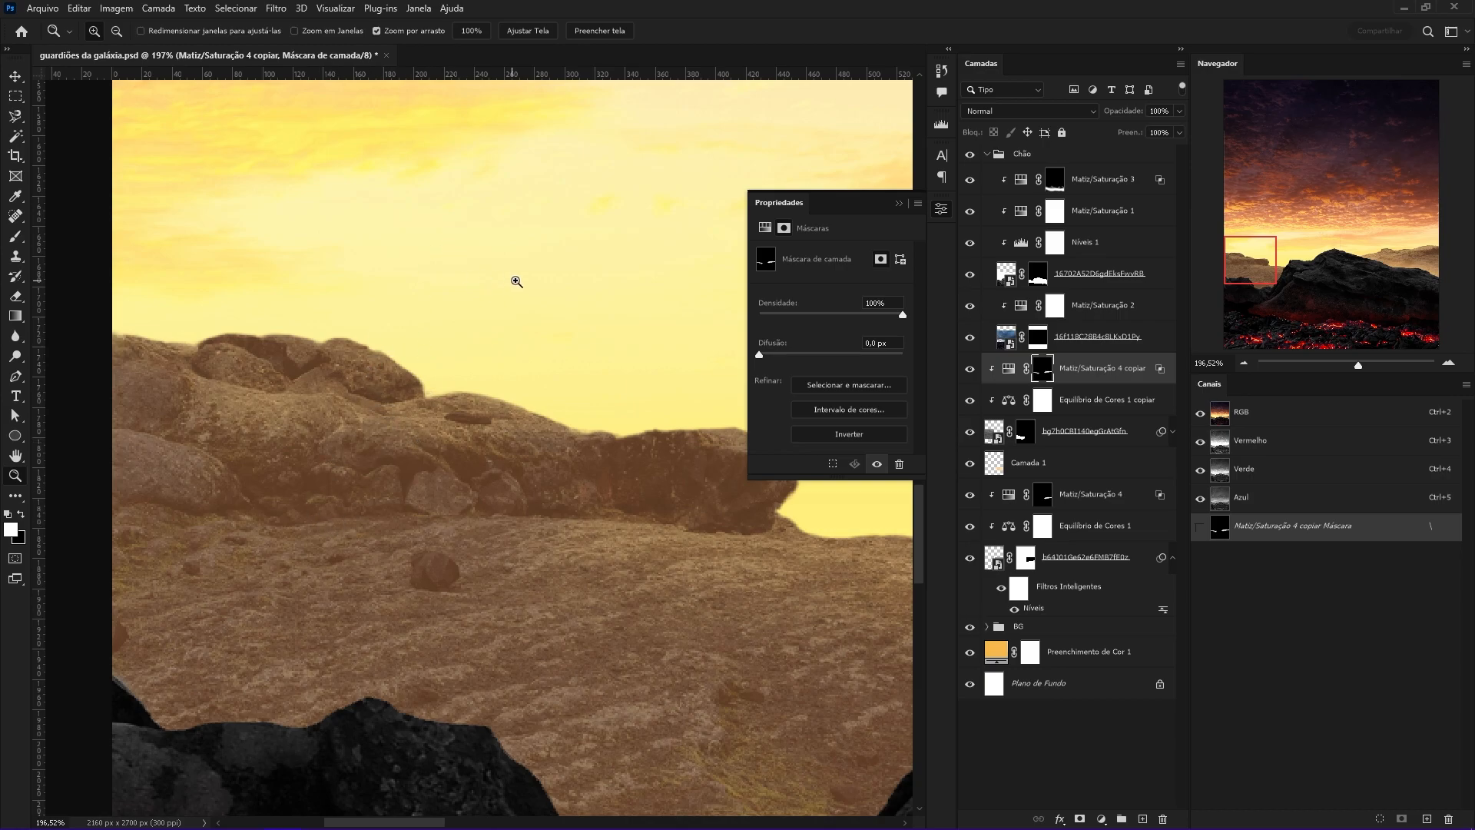
pyautogui.moveTo(486, 357); pyautogui.dragTo(302, 294)
pyautogui.moveTo(510, 412); pyautogui.dragTo(431, 384)
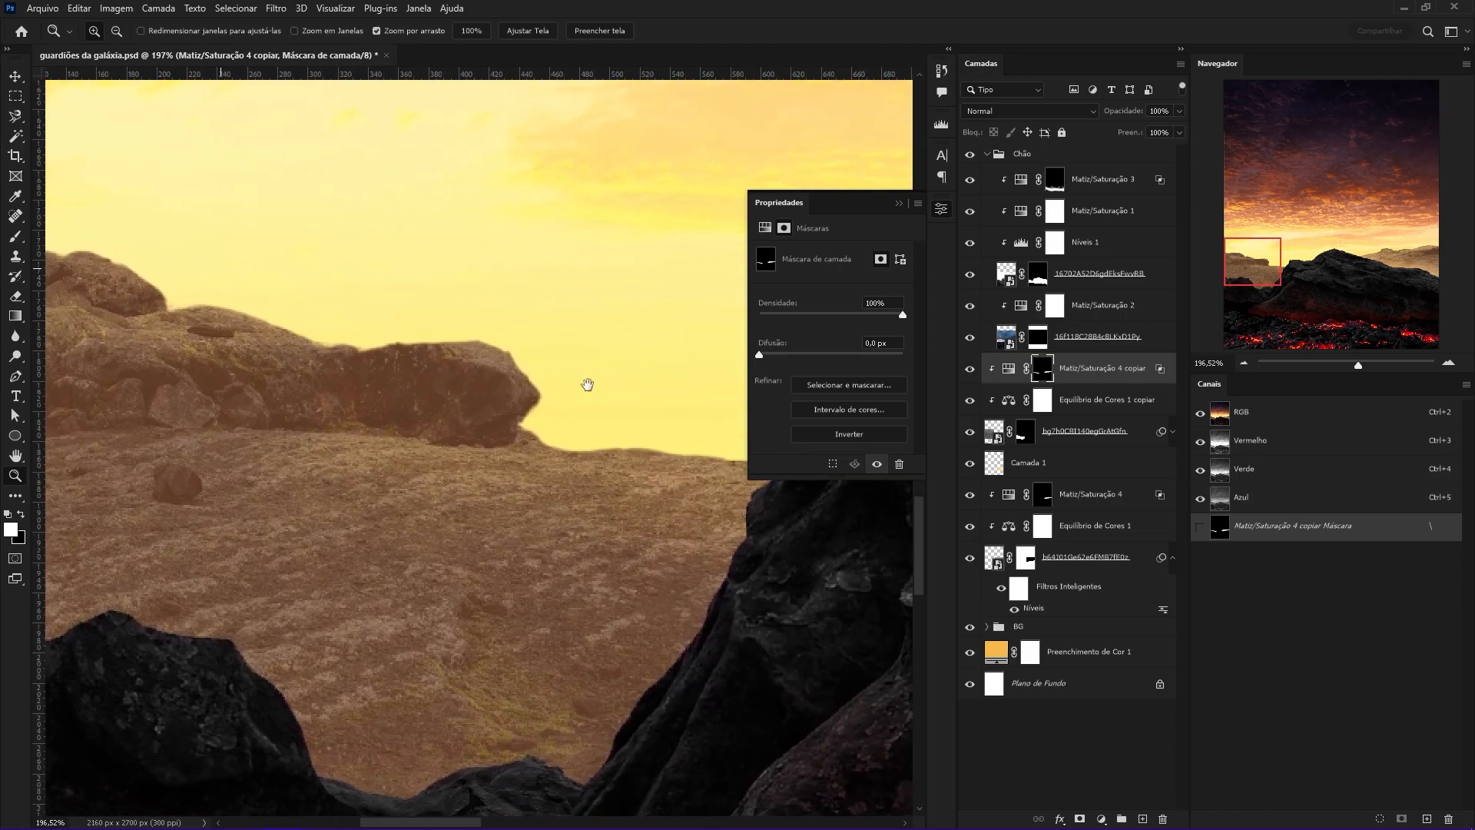
pyautogui.moveTo(541, 351); pyautogui.dragTo(645, 355)
pyautogui.moveTo(538, 431); pyautogui.dragTo(346, 434)
# Select the haze layer Camada 1 and paint soft light-orange haze around the gap between the left rock and the main rock.
pyautogui.click(1092, 346)
pyautogui.click(1116, 307)
pyautogui.click(1057, 184)
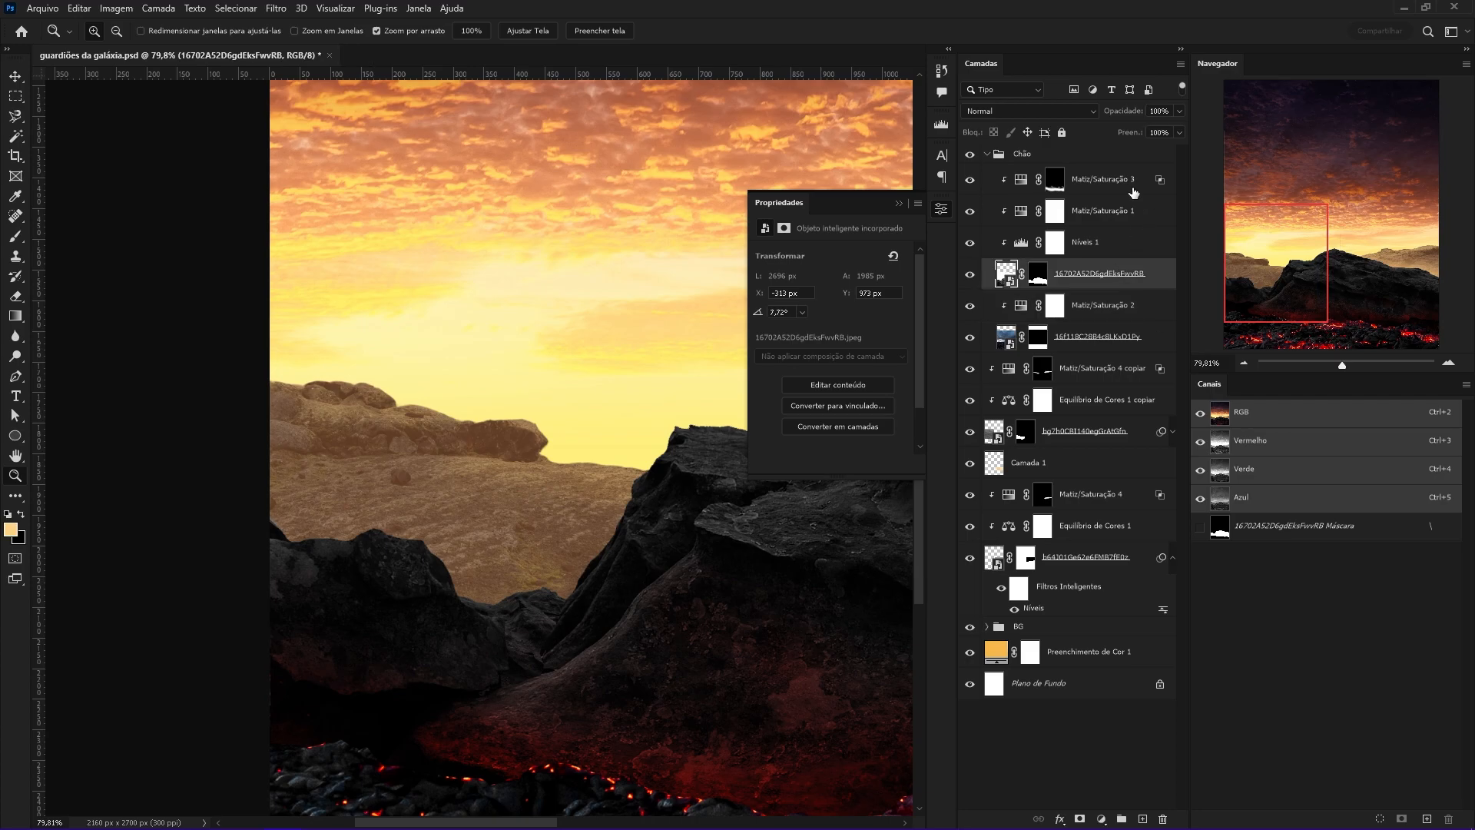
pyautogui.press('v')
pyautogui.moveTo(715, 454); pyautogui.dragTo(269, 430)
pyautogui.click(510, 464)
pyautogui.moveTo(527, 464); pyautogui.dragTo(853, 477)
pyautogui.moveTo(441, 497)
pyautogui.mouseDown()
pyautogui.moveTo(501, 488)
pyautogui.moveTo(469, 488)
pyautogui.mouseUp()
pyautogui.press('b')
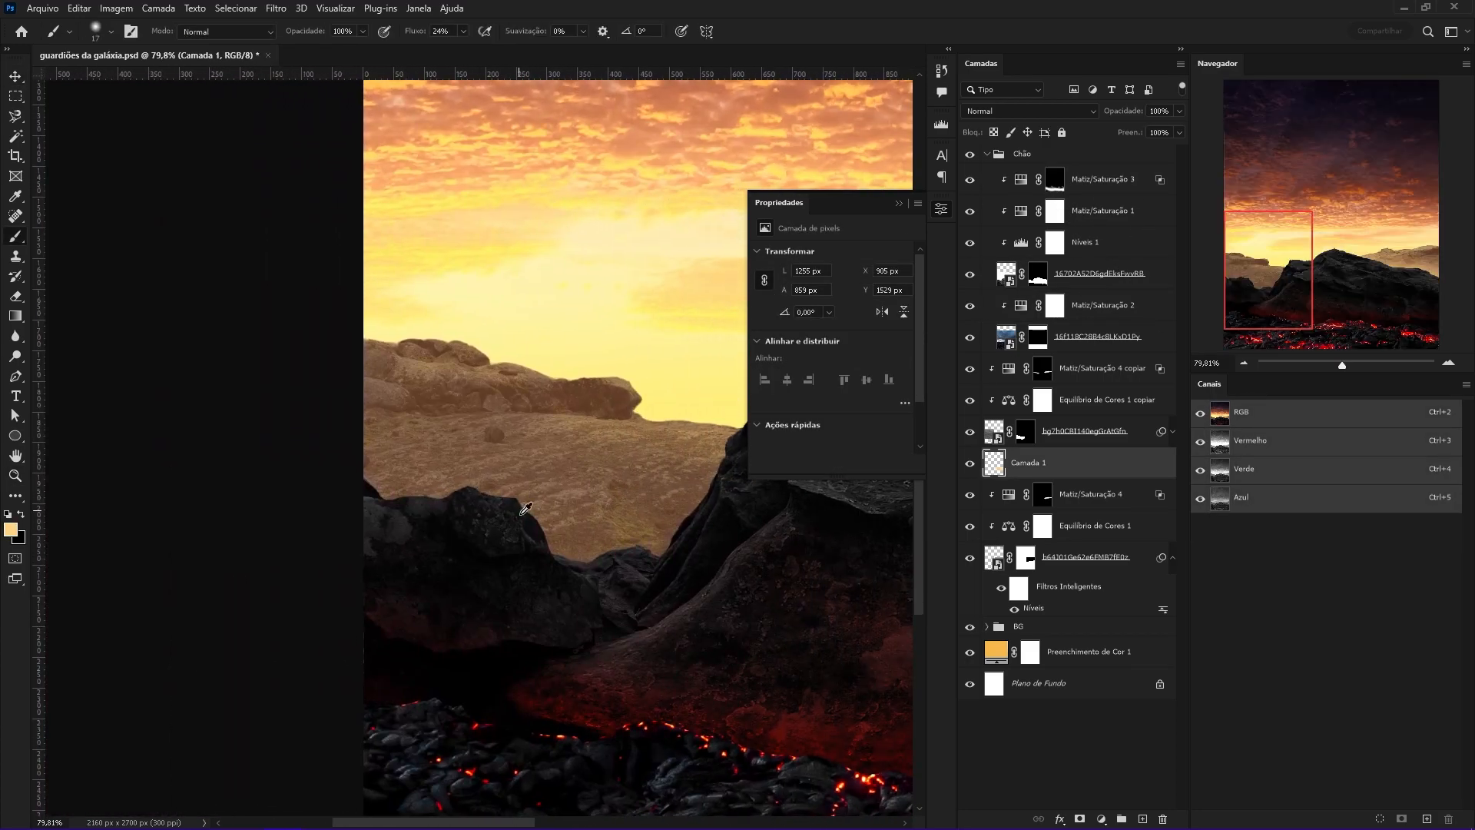
pyautogui.click(543, 592)
pyautogui.press('[')
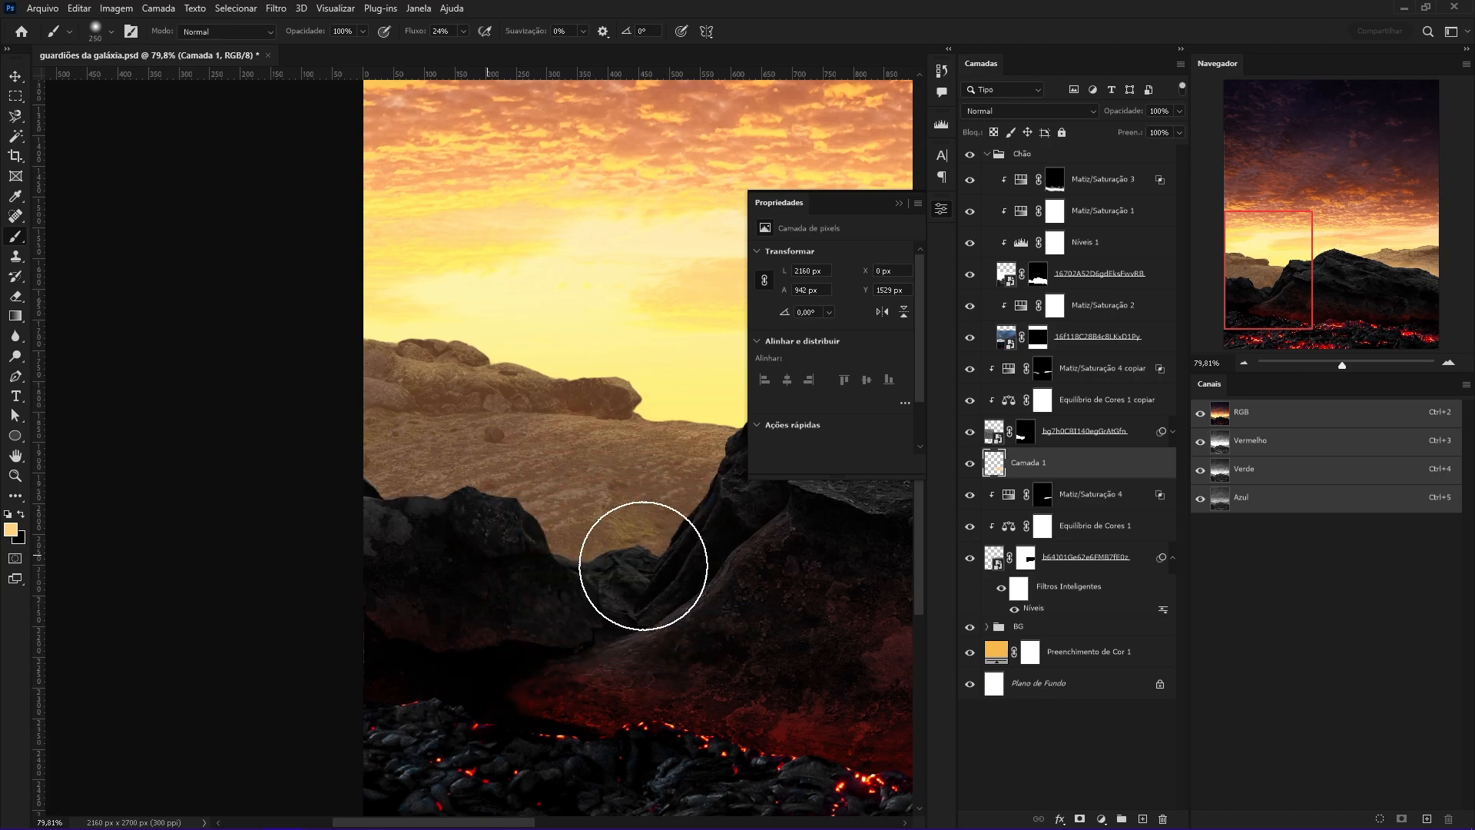
pyautogui.moveTo(628, 565); pyautogui.dragTo(477, 601)
# Move the haze layer into the Chão group above Hue/Saturation 2 and erase excess haze with a large soft eraser.
pyautogui.keyDown('alt'); pyautogui.rightClick(427, 493); pyautogui.keyUp('alt')
pyautogui.moveTo(1071, 466)
pyautogui.mouseDown()
pyautogui.moveTo(1093, 283)
pyautogui.moveTo(1142, 243)
pyautogui.moveTo(1114, 258)
pyautogui.moveTo(1107, 292)
pyautogui.mouseUp()
pyautogui.keyDown('alt'); pyautogui.rightClick(458, 430); pyautogui.keyUp('alt')
pyautogui.press('e')
pyautogui.keyDown('alt'); pyautogui.rightClick(423, 394); pyautogui.keyUp('alt')
pyautogui.moveTo(507, 407); pyautogui.dragTo(415, 430)
# Add more haze at the base of the left rock and soften it with a large eraser.
pyautogui.press('b')
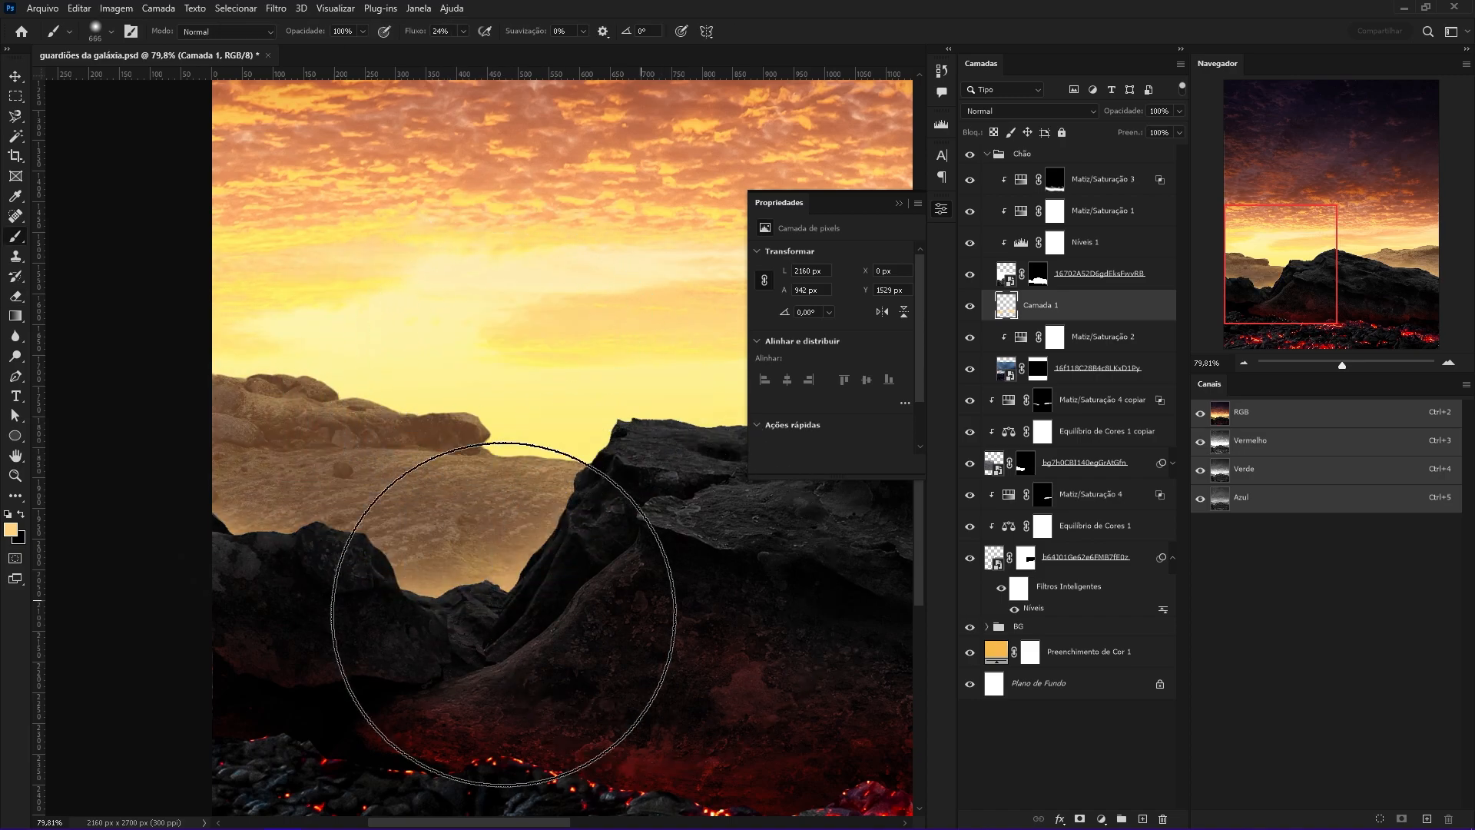
pyautogui.moveTo(538, 609)
pyautogui.mouseDown()
pyautogui.moveTo(532, 570)
pyautogui.moveTo(345, 590)
pyautogui.mouseUp()
pyautogui.keyDown('alt'); pyautogui.rightClick(602, 559); pyautogui.keyUp('alt')
pyautogui.moveTo(553, 646); pyautogui.dragTo(484, 511)
pyautogui.press('e')
pyautogui.keyDown('alt'); pyautogui.rightClick(480, 615); pyautogui.keyUp('alt')
pyautogui.moveTo(393, 620)
pyautogui.mouseDown()
pyautogui.moveTo(271, 617)
pyautogui.moveTo(443, 632)
pyautogui.mouseUp()
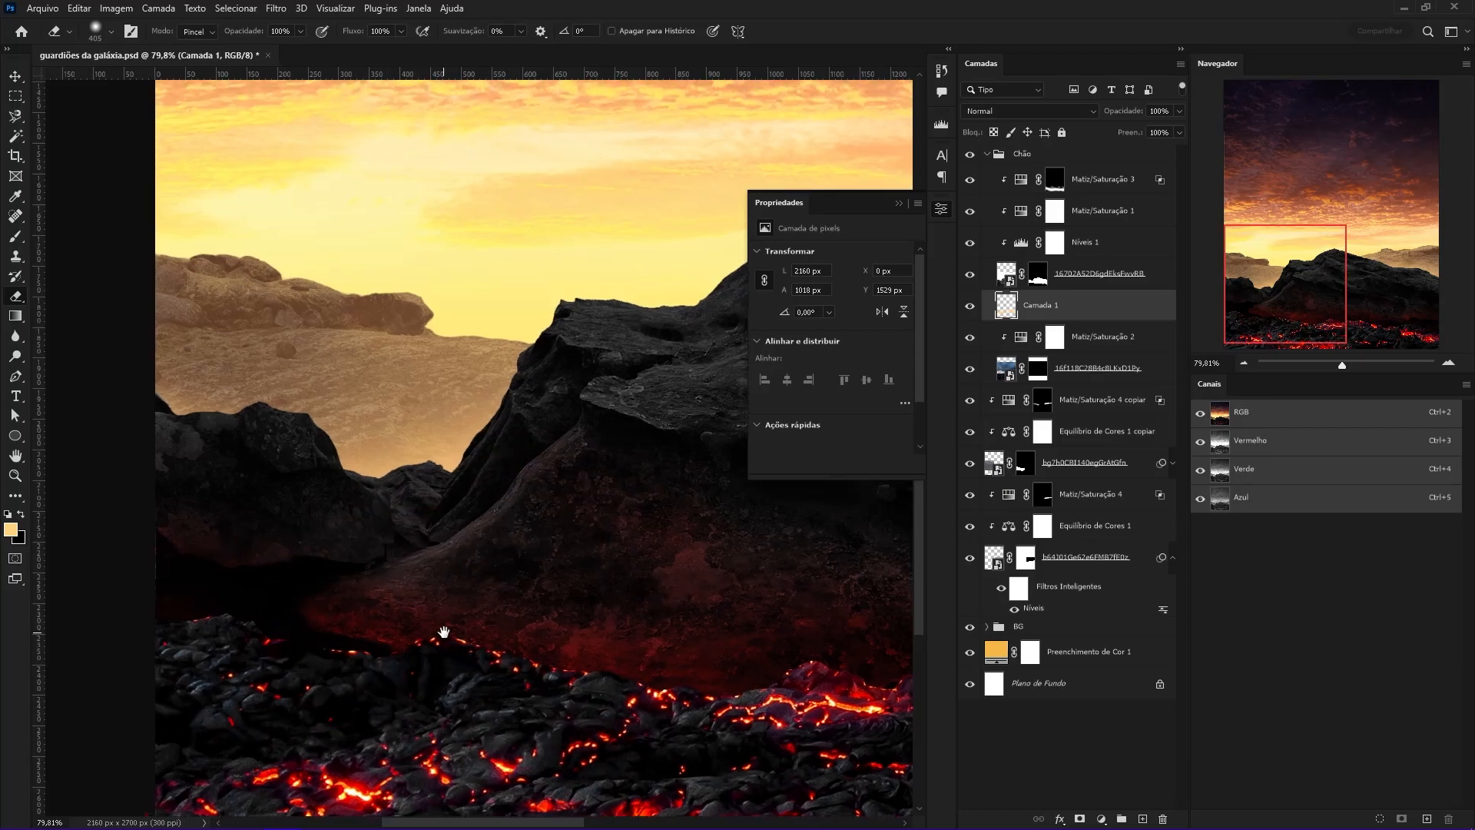
# Build up subtle haze over the valley behind the main rock using a large soft brush at 5% flow.
pyautogui.press('b')
pyautogui.moveTo(352, 484); pyautogui.dragTo(444, 514)
pyautogui.keyDown('alt'); pyautogui.rightClick(399, 398); pyautogui.keyUp('alt')
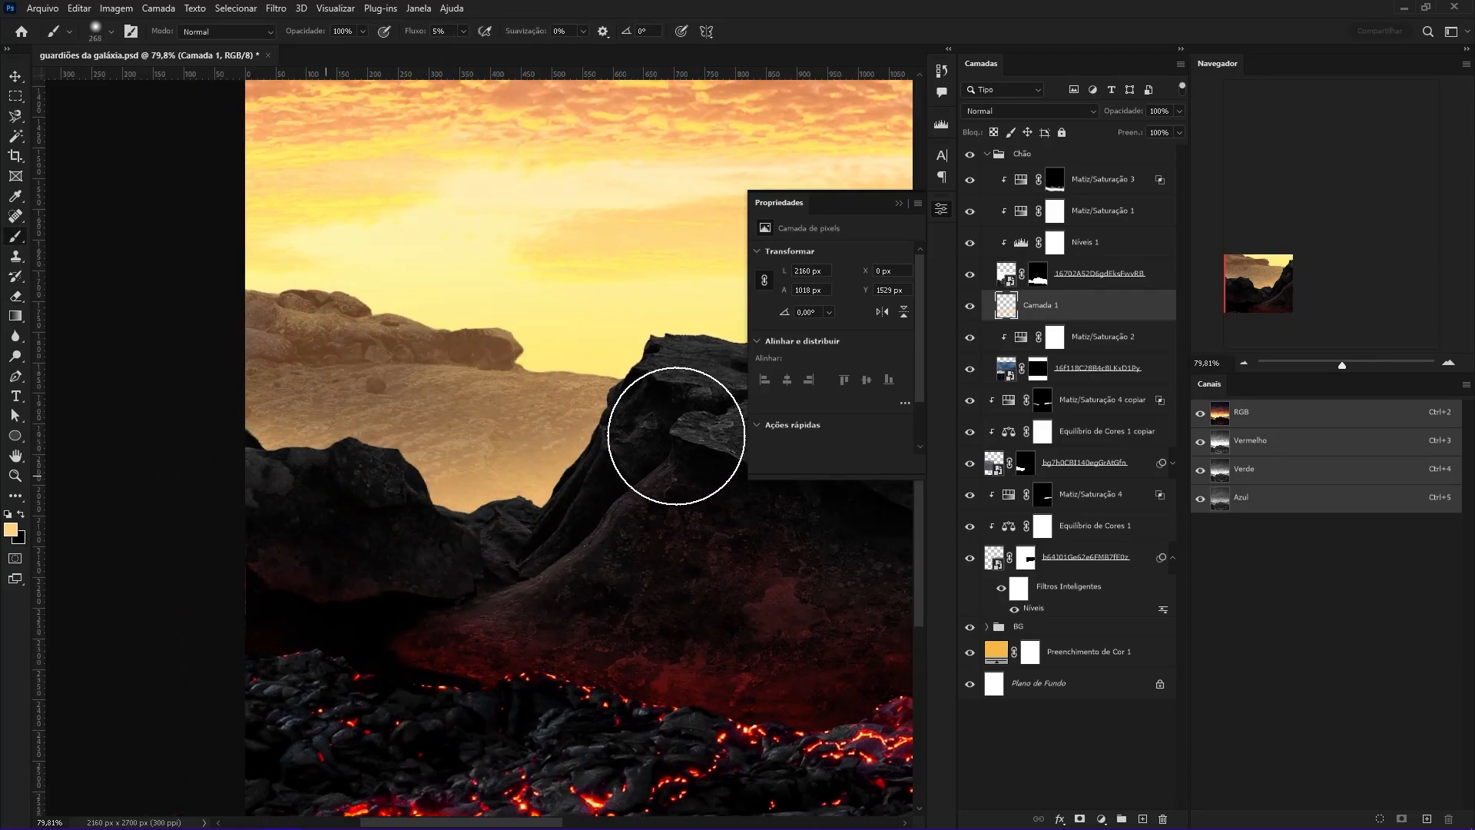
pyautogui.moveTo(570, 432); pyautogui.dragTo(541, 431)
pyautogui.moveTo(542, 430); pyautogui.dragTo(500, 504)
pyautogui.moveTo(600, 480); pyautogui.dragTo(632, 487)
pyautogui.keyDown('ctrl'); pyautogui.click(626, 485); pyautogui.keyUp('ctrl')
pyautogui.moveTo(493, 463); pyautogui.dragTo(646, 510)
pyautogui.moveTo(592, 407); pyautogui.dragTo(613, 400)
# Check the main rock layer's visibility, add a clipped Color Balance adjustment above Hue/Saturation 3 and set its tone to Shadows.
pyautogui.click(1127, 187)
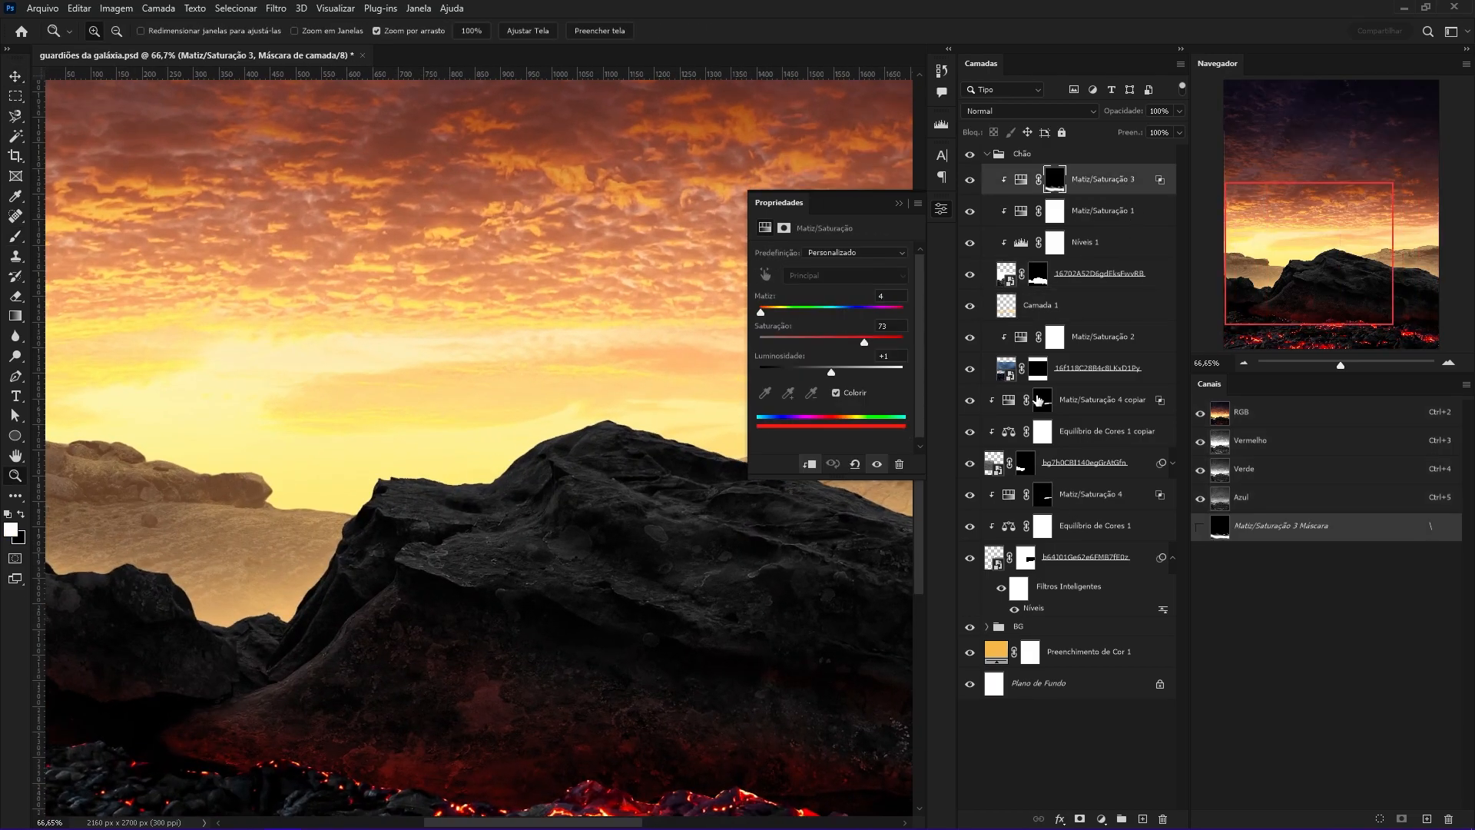
pyautogui.click(969, 275)
pyautogui.click(969, 274)
pyautogui.click(1114, 188)
pyautogui.click(1098, 813)
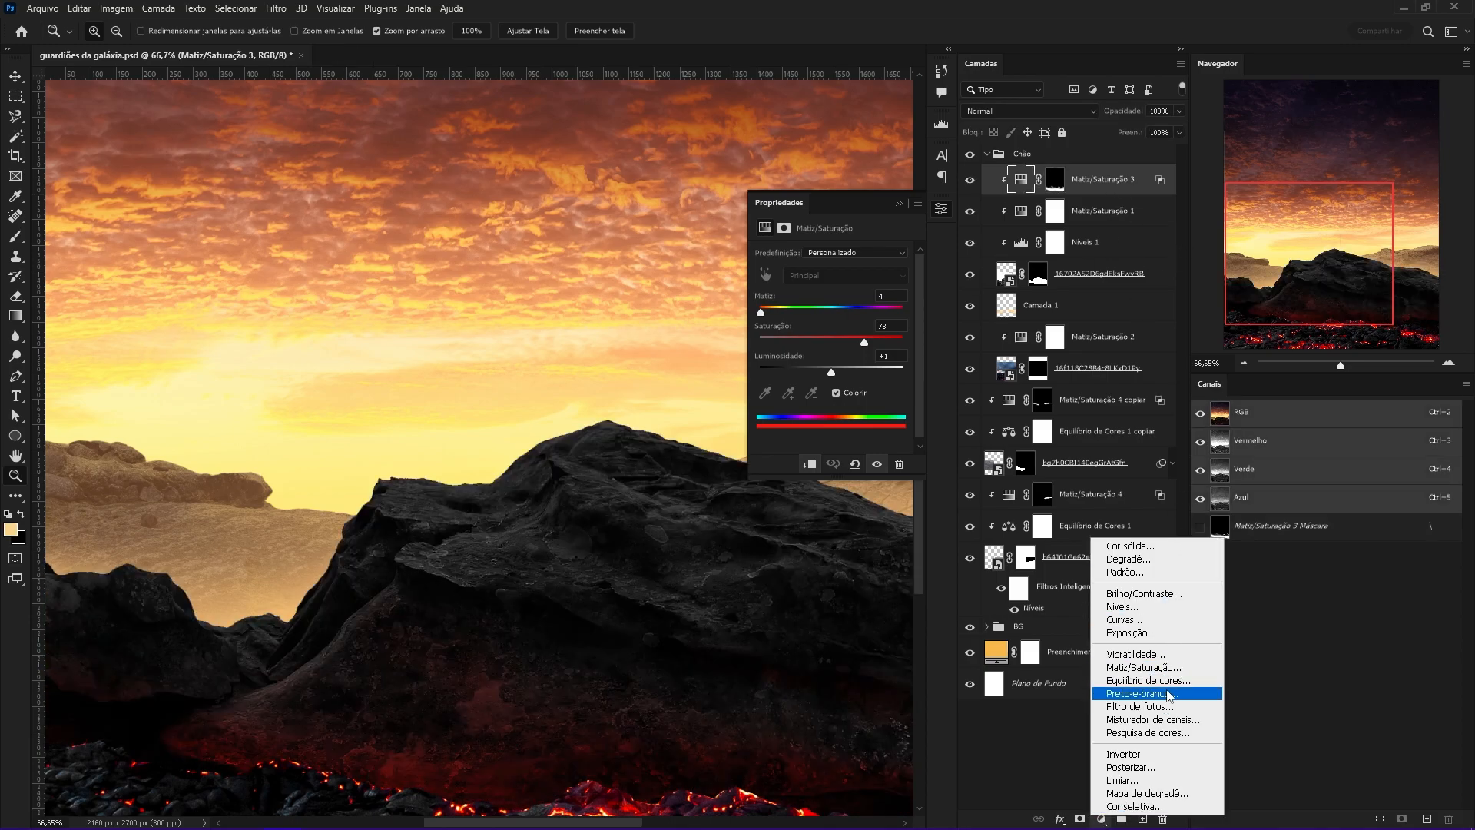
pyautogui.click(1129, 679)
pyautogui.click(838, 258)
pyautogui.click(807, 269)
# Set the Equilíbrio de Cores 2 shadows to -4 on the Magenta–Verde slider and its blend mode to Cor.
pyautogui.scroll(3, 603, 536)
pyautogui.scroll(-5, 603, 535)
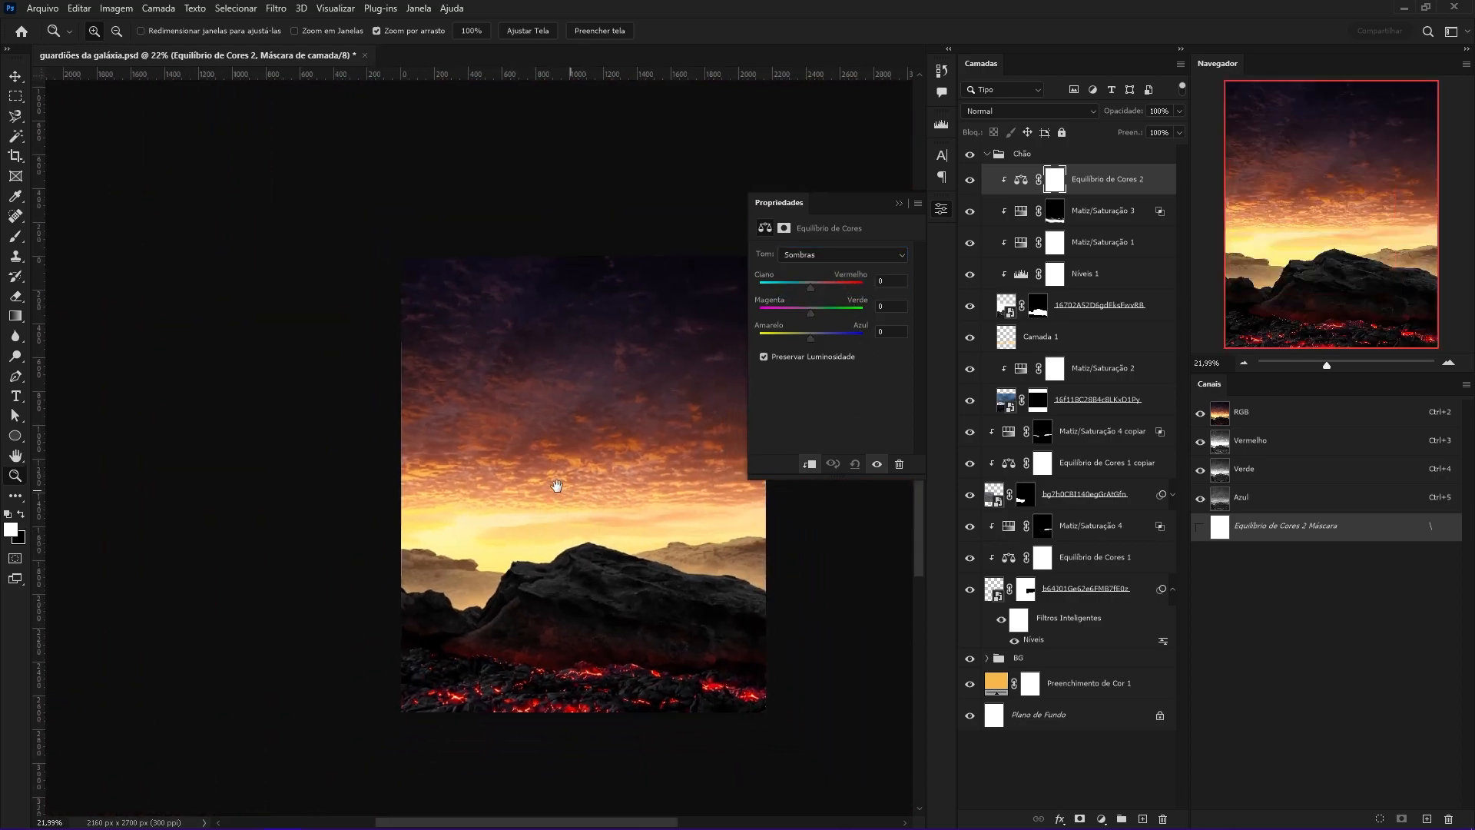
pyautogui.scroll(6, 553, 533)
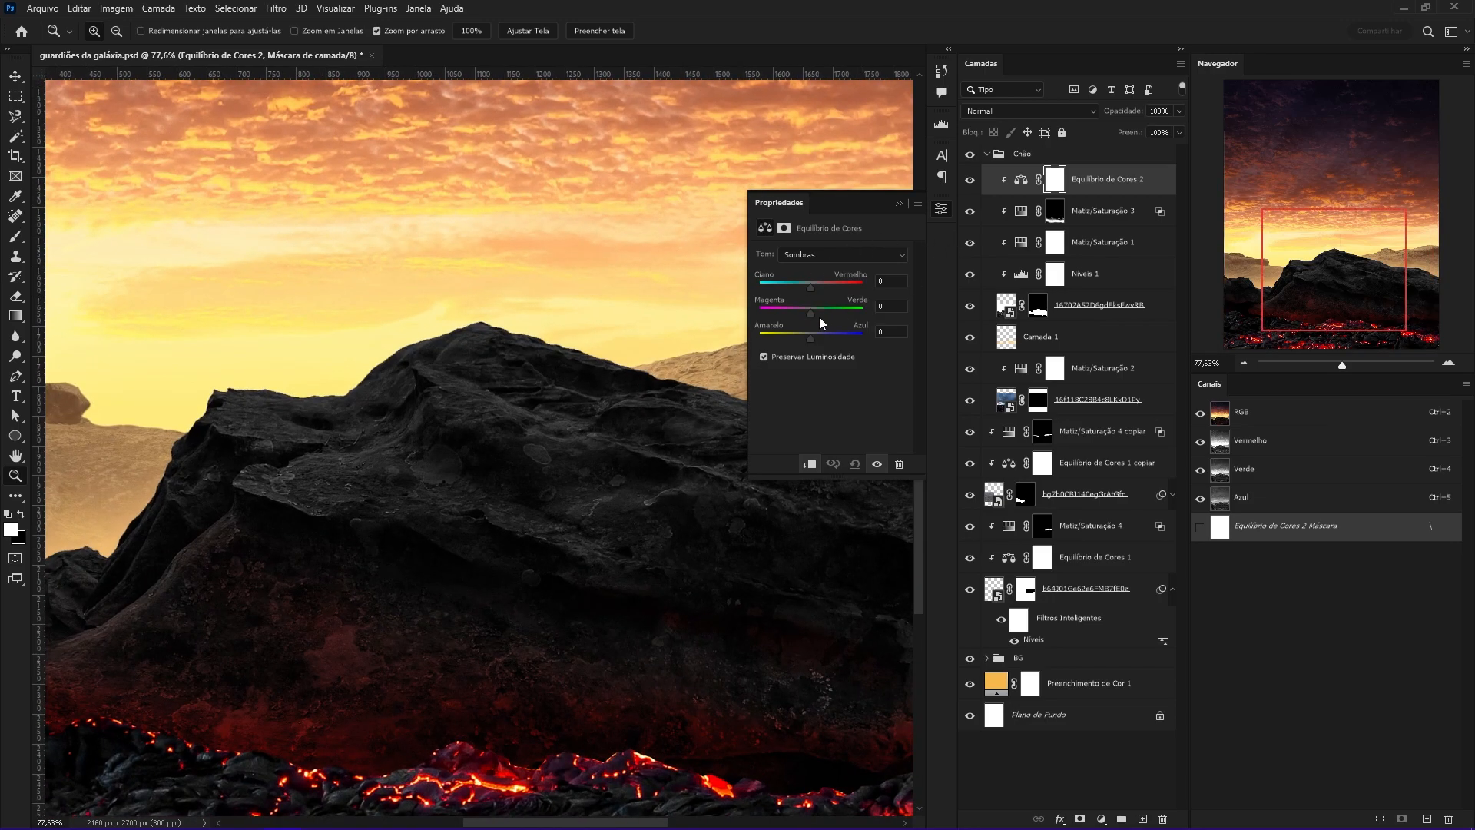
pyautogui.moveTo(813, 314); pyautogui.dragTo(808, 312)
pyautogui.click(1061, 111)
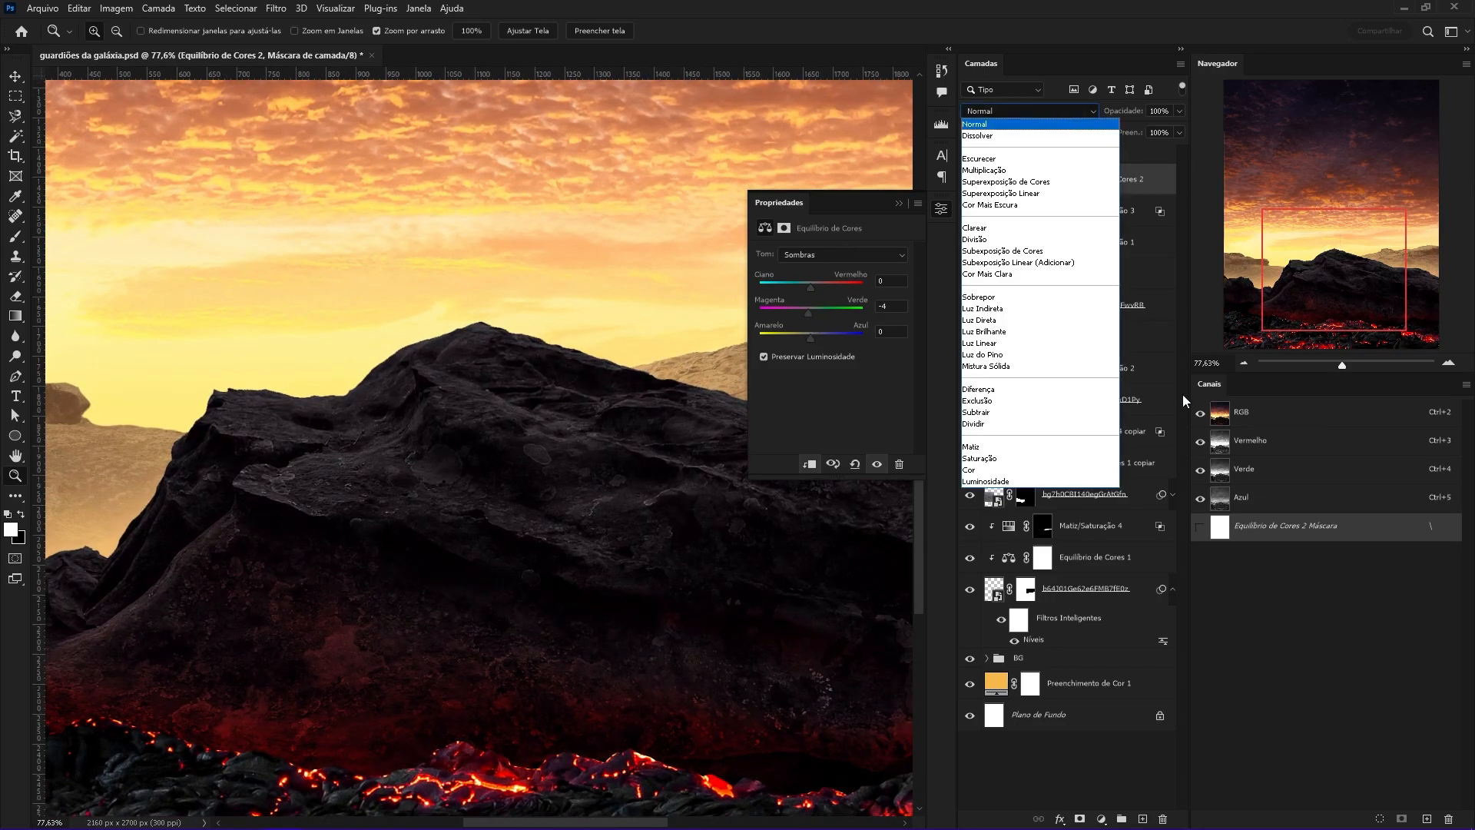
pyautogui.click(997, 471)
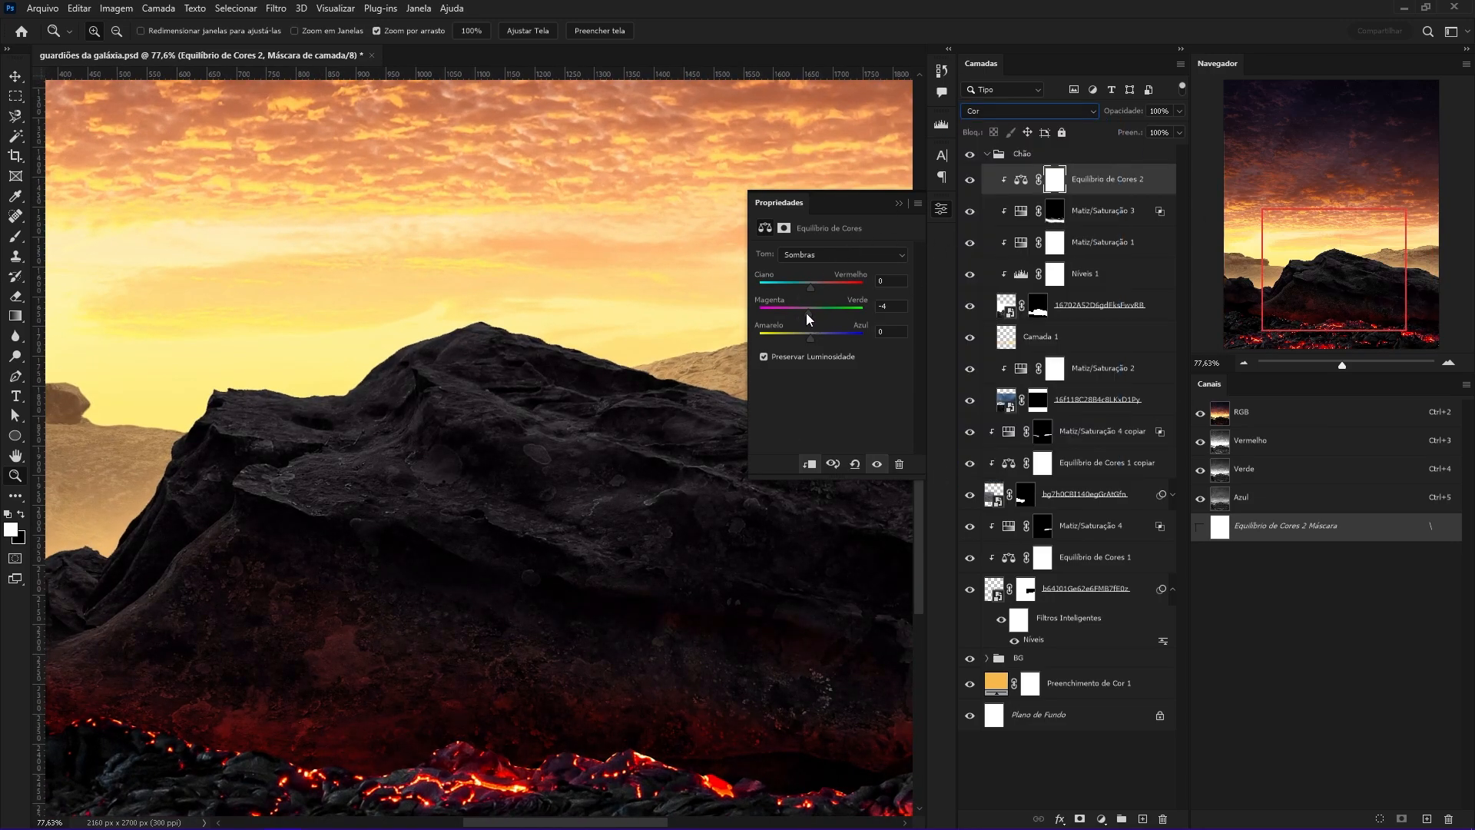
# Shift the Equilíbrio de Cores 2 shadows to -7 magenta and compare the rock with the adjustment hidden and shown.
pyautogui.moveTo(808, 310); pyautogui.dragTo(805, 311)
pyautogui.moveTo(810, 338); pyautogui.dragTo(810, 338)
pyautogui.click(970, 181)
pyautogui.click(971, 181)
# Duplicate Equilíbrio de Cores 2 directly above Matiz/Saturação 2, clip the copy, and check the rock against the lava ground.
pyautogui.moveTo(415, 757); pyautogui.dragTo(411, 457)
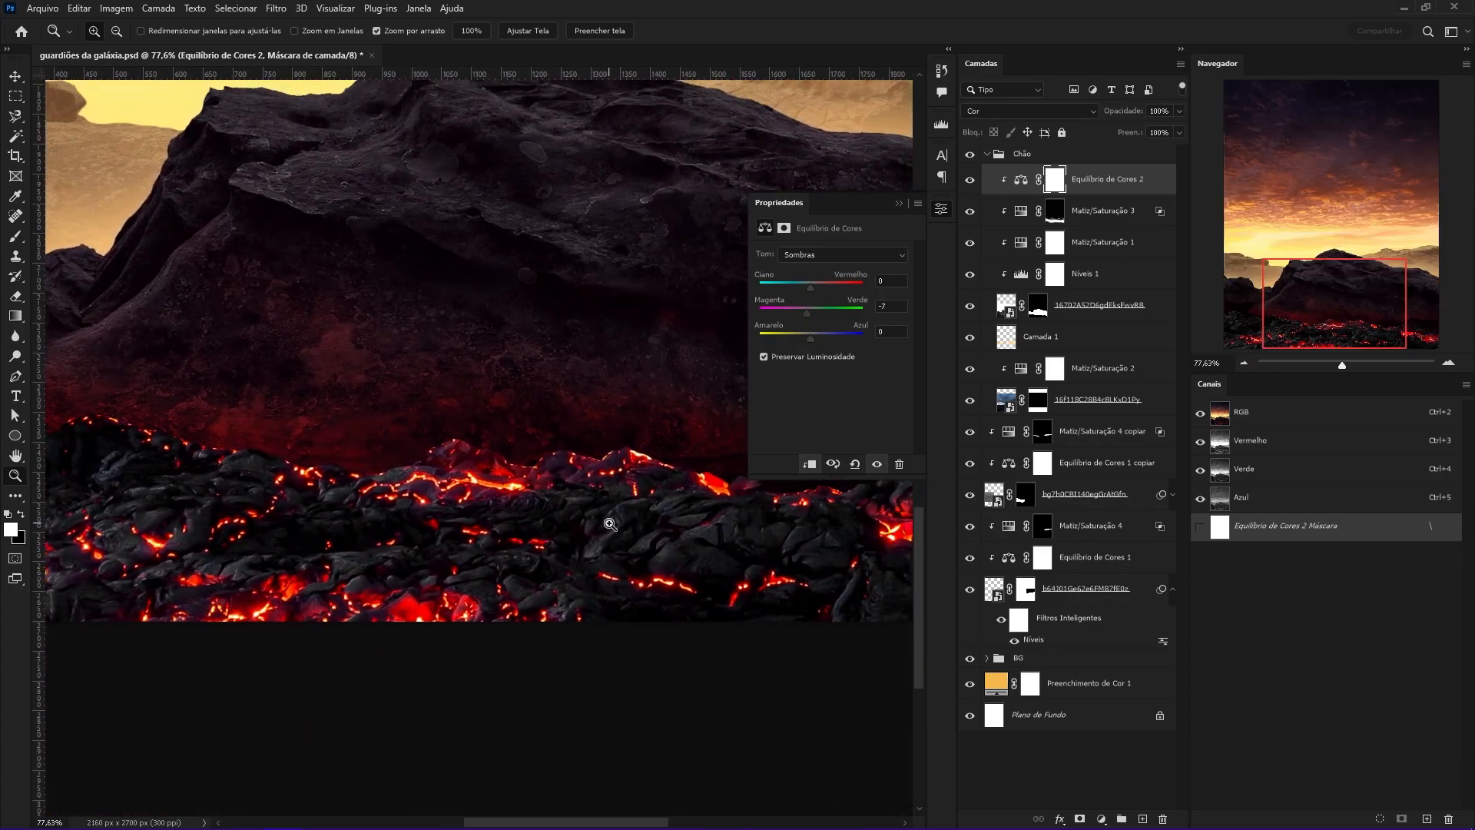
pyautogui.moveTo(608, 524); pyautogui.dragTo(640, 522)
pyautogui.moveTo(640, 523); pyautogui.dragTo(494, 537)
pyautogui.moveTo(576, 516); pyautogui.dragTo(547, 514)
pyautogui.click(573, 448)
pyautogui.moveTo(1118, 181); pyautogui.dragTo(1112, 390)
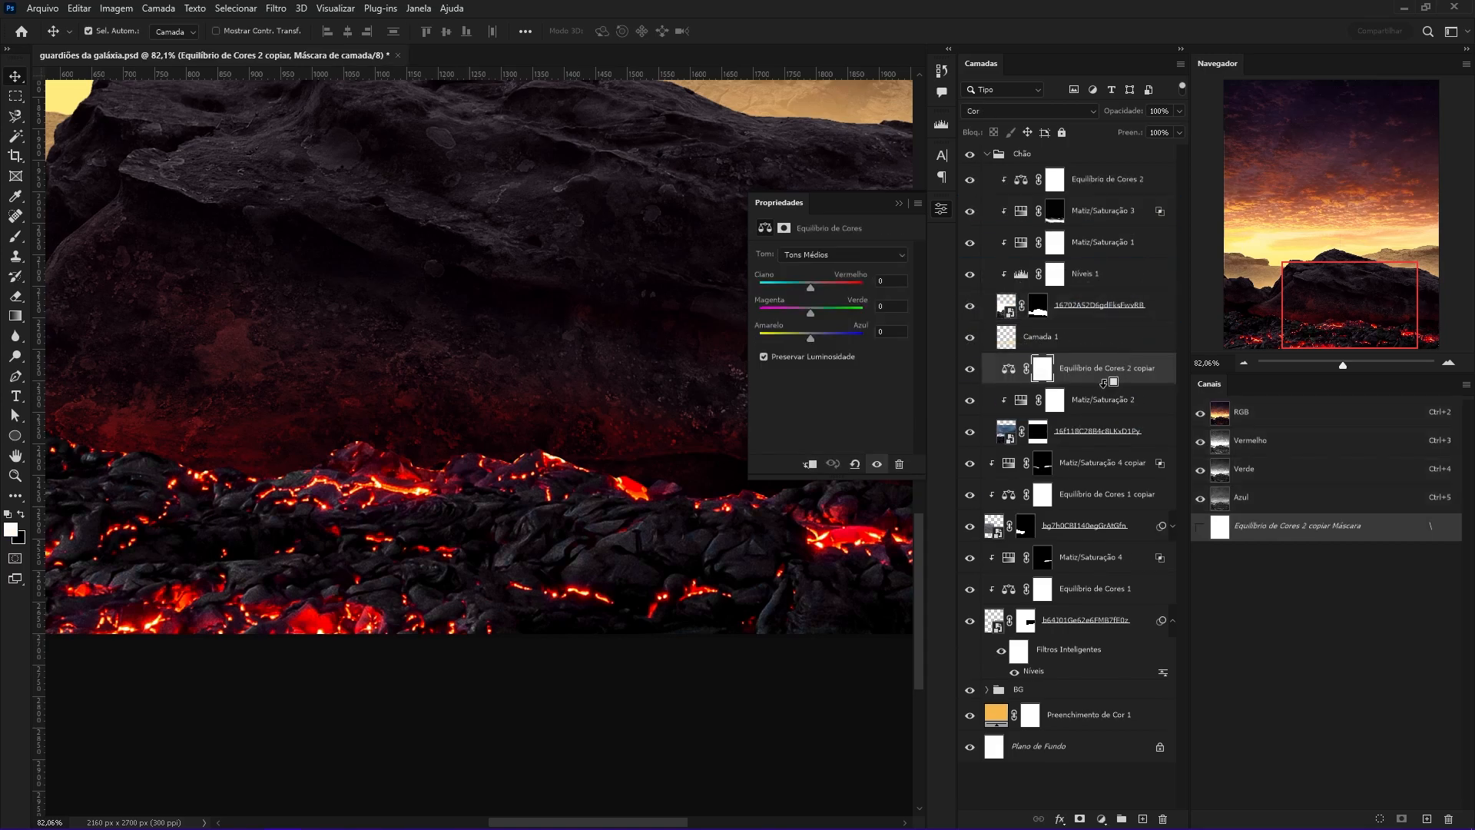
pyautogui.moveTo(521, 298); pyautogui.dragTo(491, 491)
pyautogui.moveTo(583, 428); pyautogui.dragTo(522, 418)
pyautogui.moveTo(565, 345); pyautogui.dragTo(544, 400)
pyautogui.moveTo(519, 576); pyautogui.dragTo(560, 575)
pyautogui.click(566, 474)
pyautogui.moveTo(543, 434); pyautogui.dragTo(648, 357)
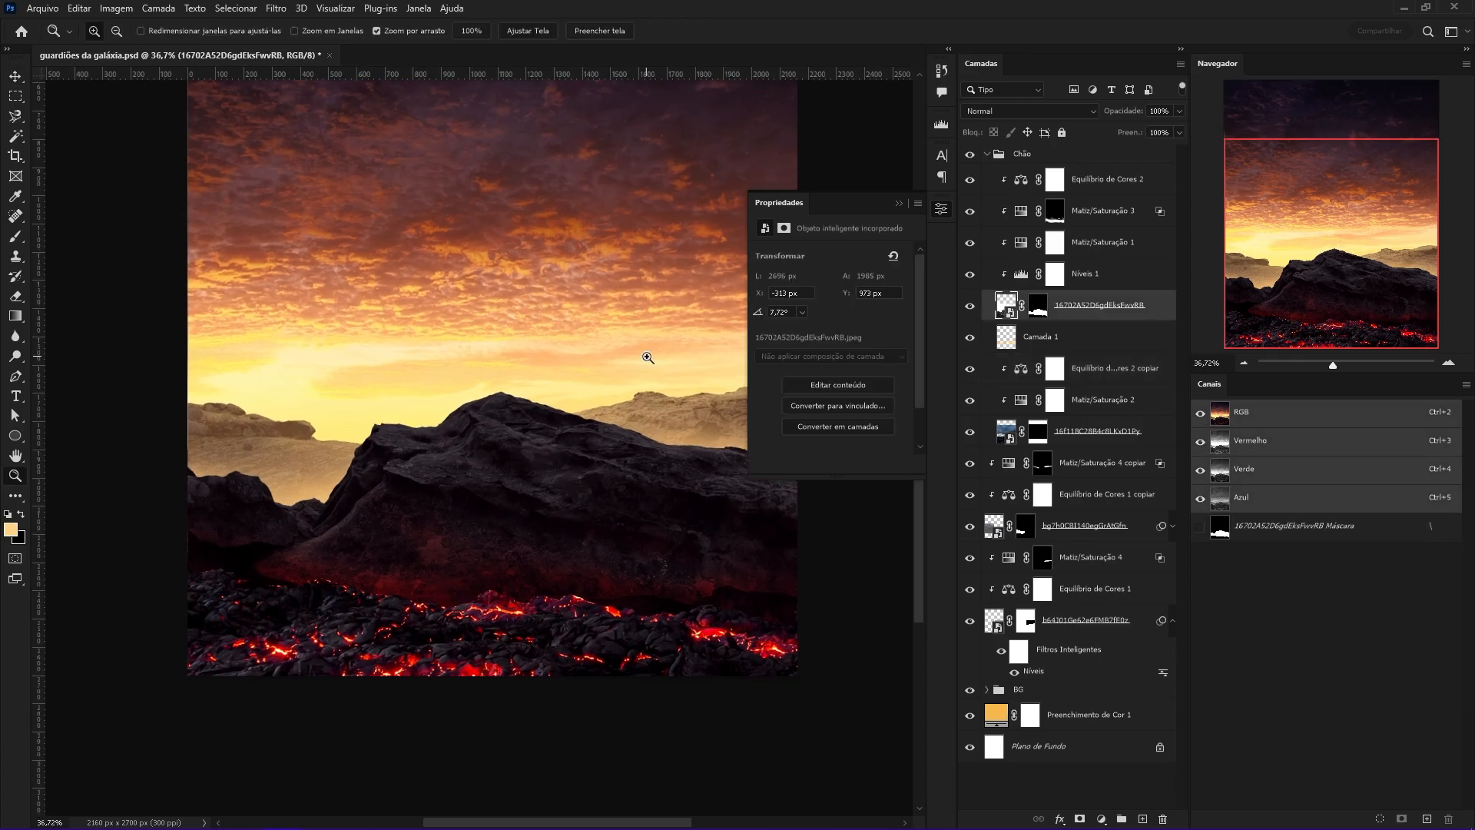
# Set the Equilíbrio de Cores 2 shadows to -6 magenta, and the copied Color Balance's shadows to -6 magenta and +4 blue.
pyautogui.click(1020, 185)
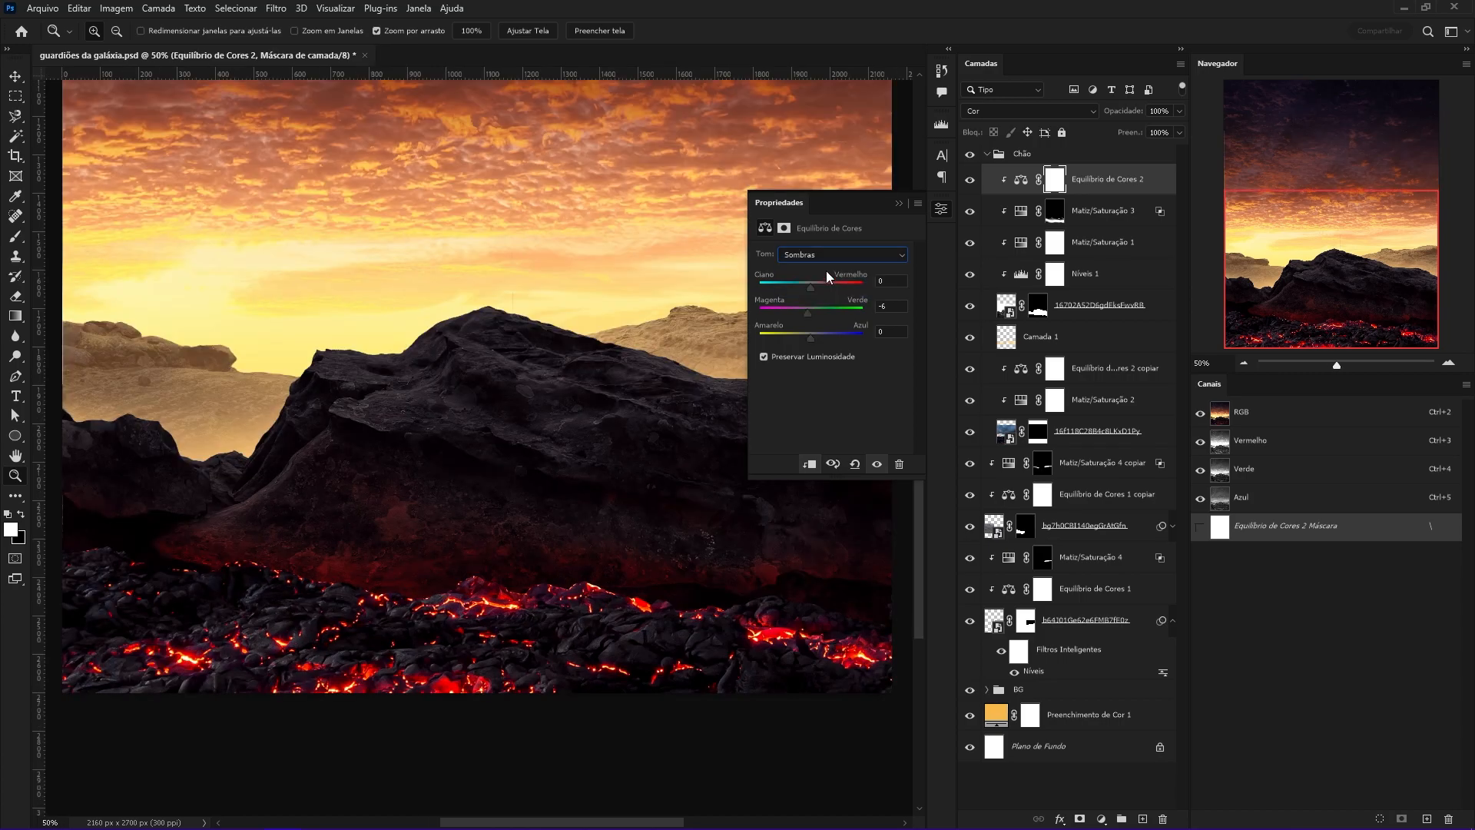
pyautogui.moveTo(815, 335); pyautogui.dragTo(813, 334)
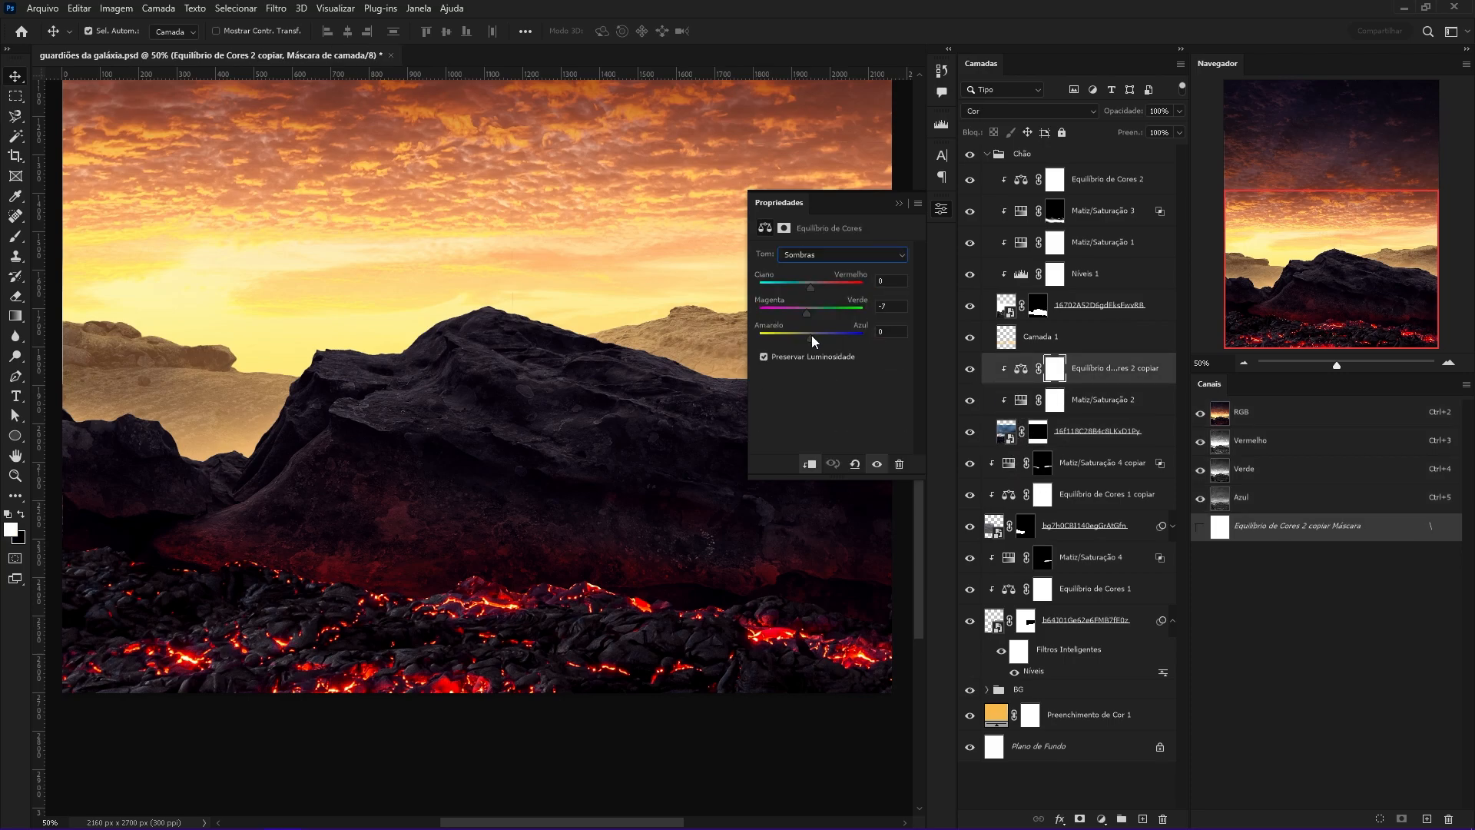
pyautogui.moveTo(813, 338); pyautogui.dragTo(807, 329)
pyautogui.moveTo(589, 373); pyautogui.dragTo(608, 478)
pyautogui.moveTo(557, 586); pyautogui.dragTo(570, 448)
pyautogui.moveTo(504, 482); pyautogui.dragTo(528, 481)
pyautogui.moveTo(408, 397); pyautogui.dragTo(445, 468)
pyautogui.moveTo(338, 678); pyautogui.dragTo(457, 516)
pyautogui.hotkey('ctrl', '-')
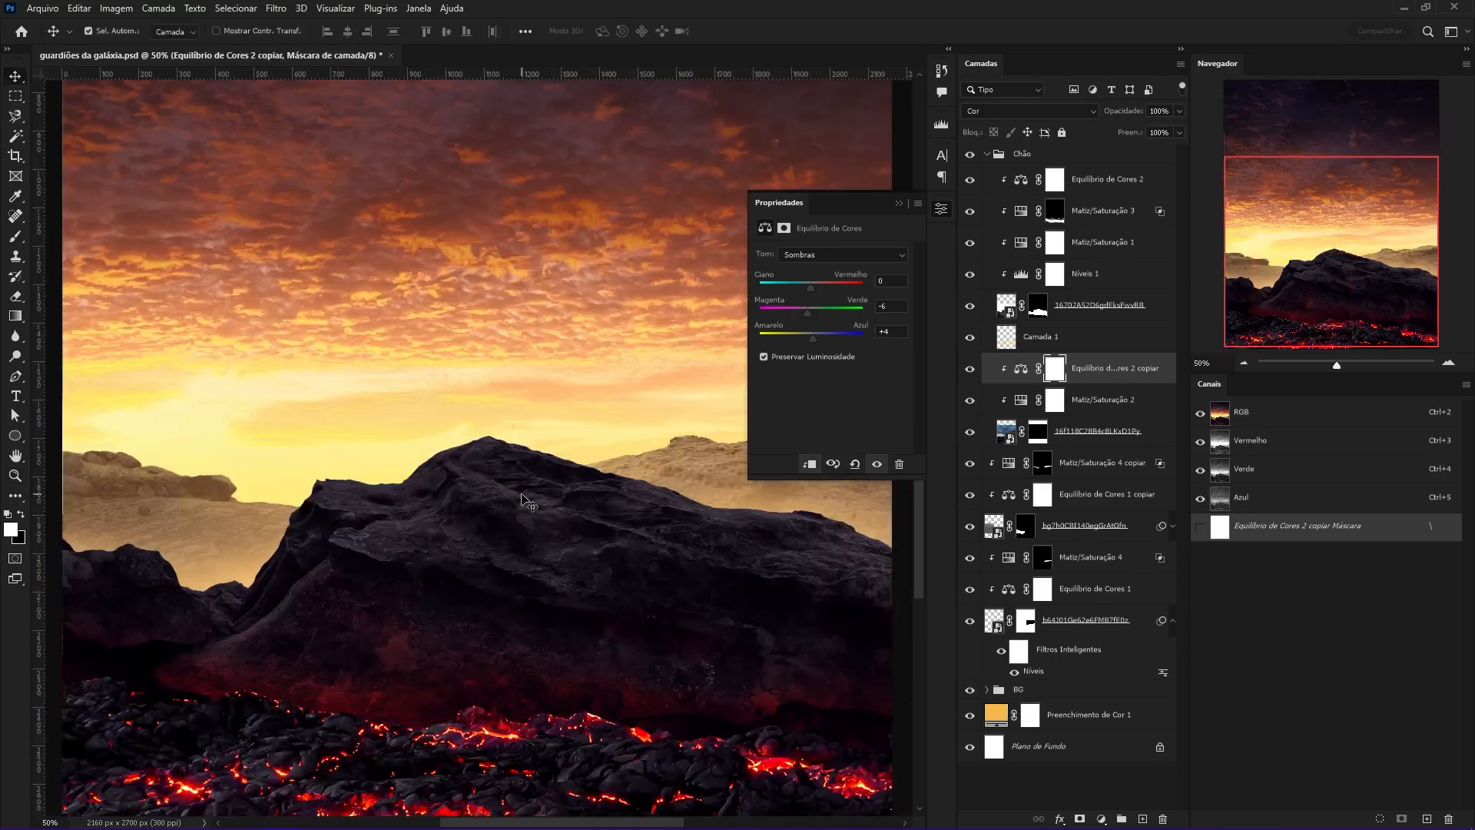
# Add a clipped Exposure adjustment above Equilíbrio de Cores 2 with exposure +3,74 and gamma correction 1,64.
pyautogui.press('v')
pyautogui.click(1099, 305)
pyautogui.click(1116, 185)
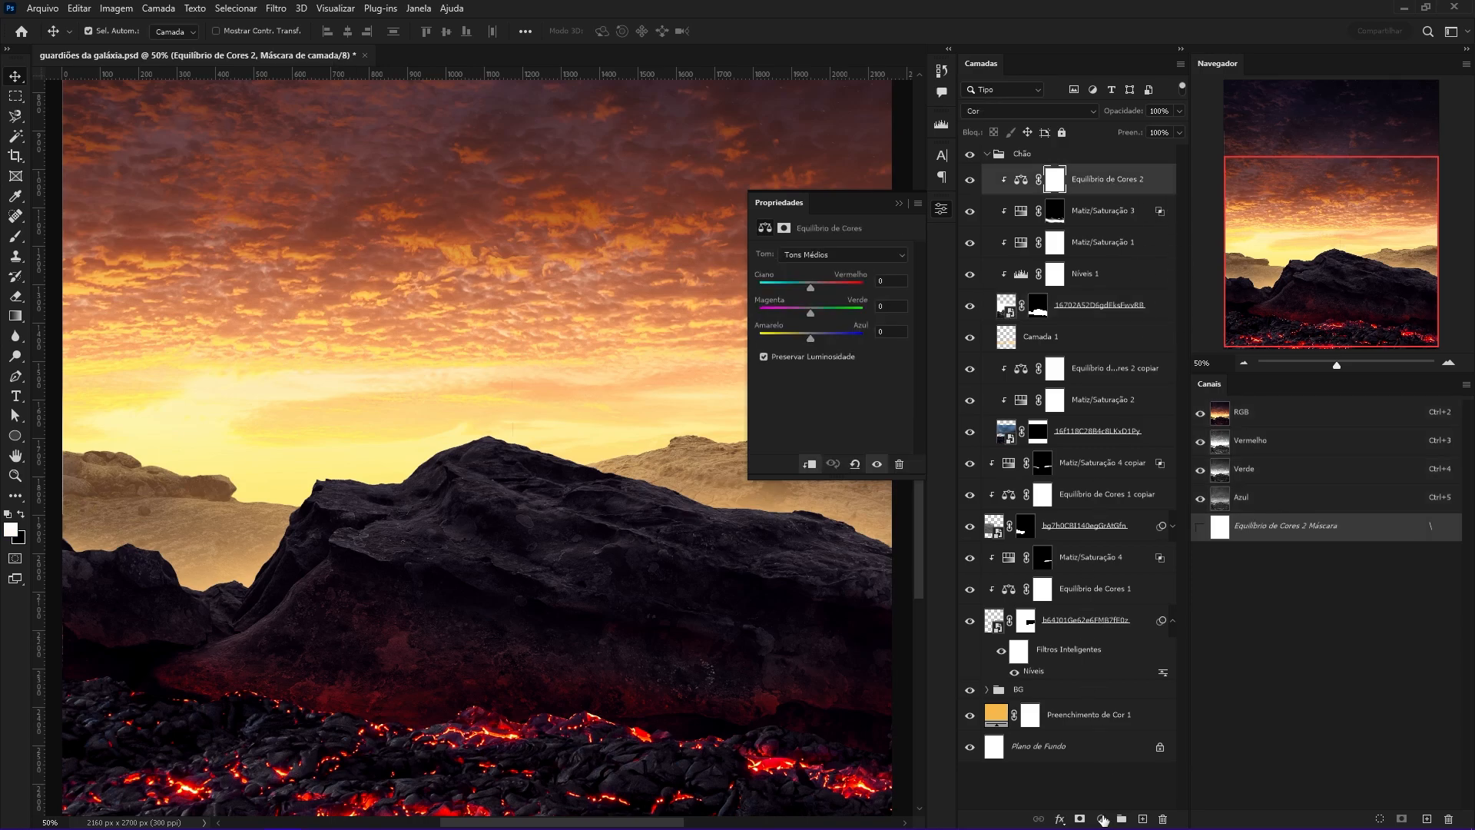
pyautogui.click(1103, 819)
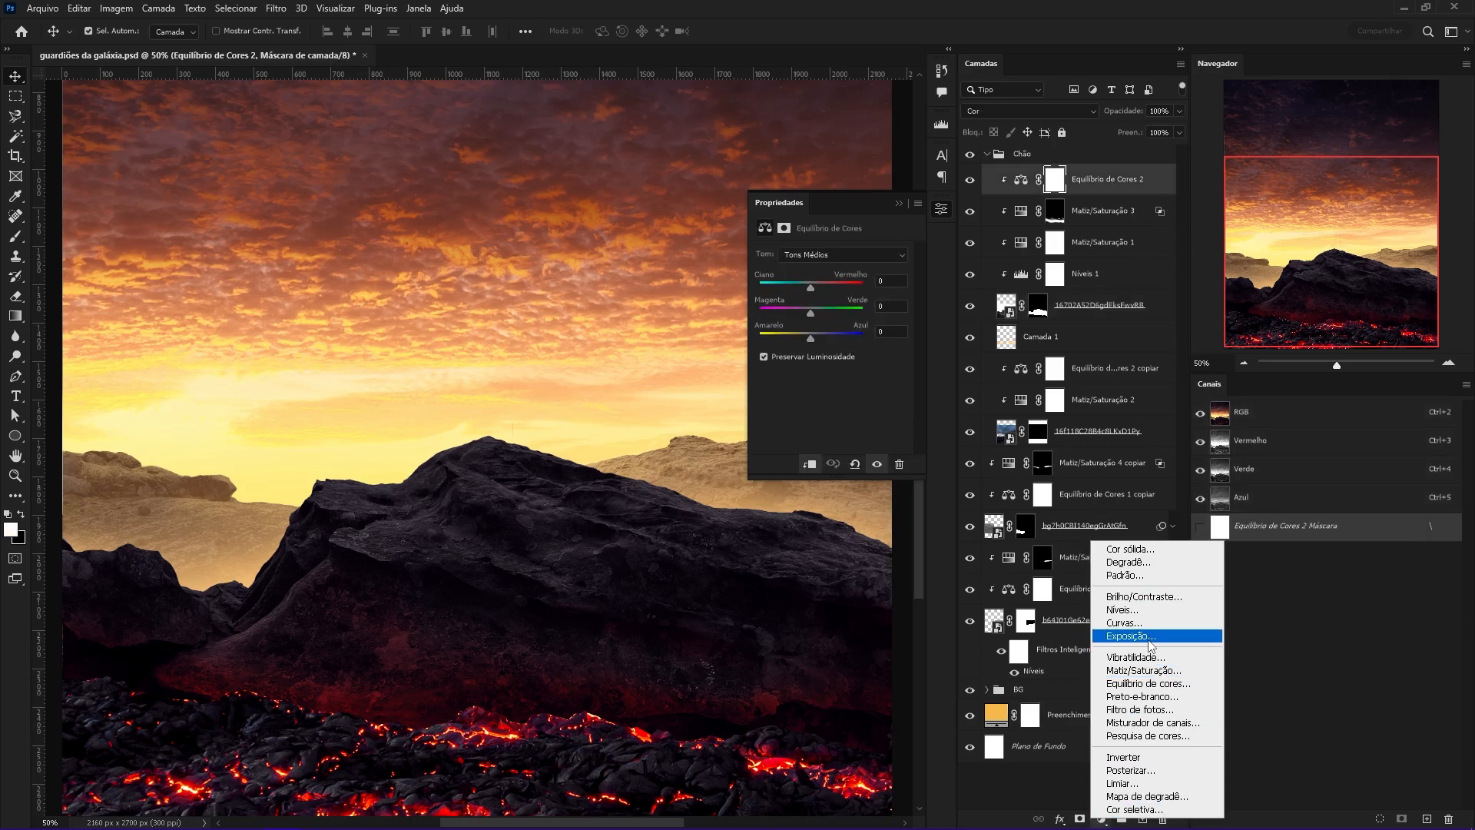
pyautogui.click(1148, 636)
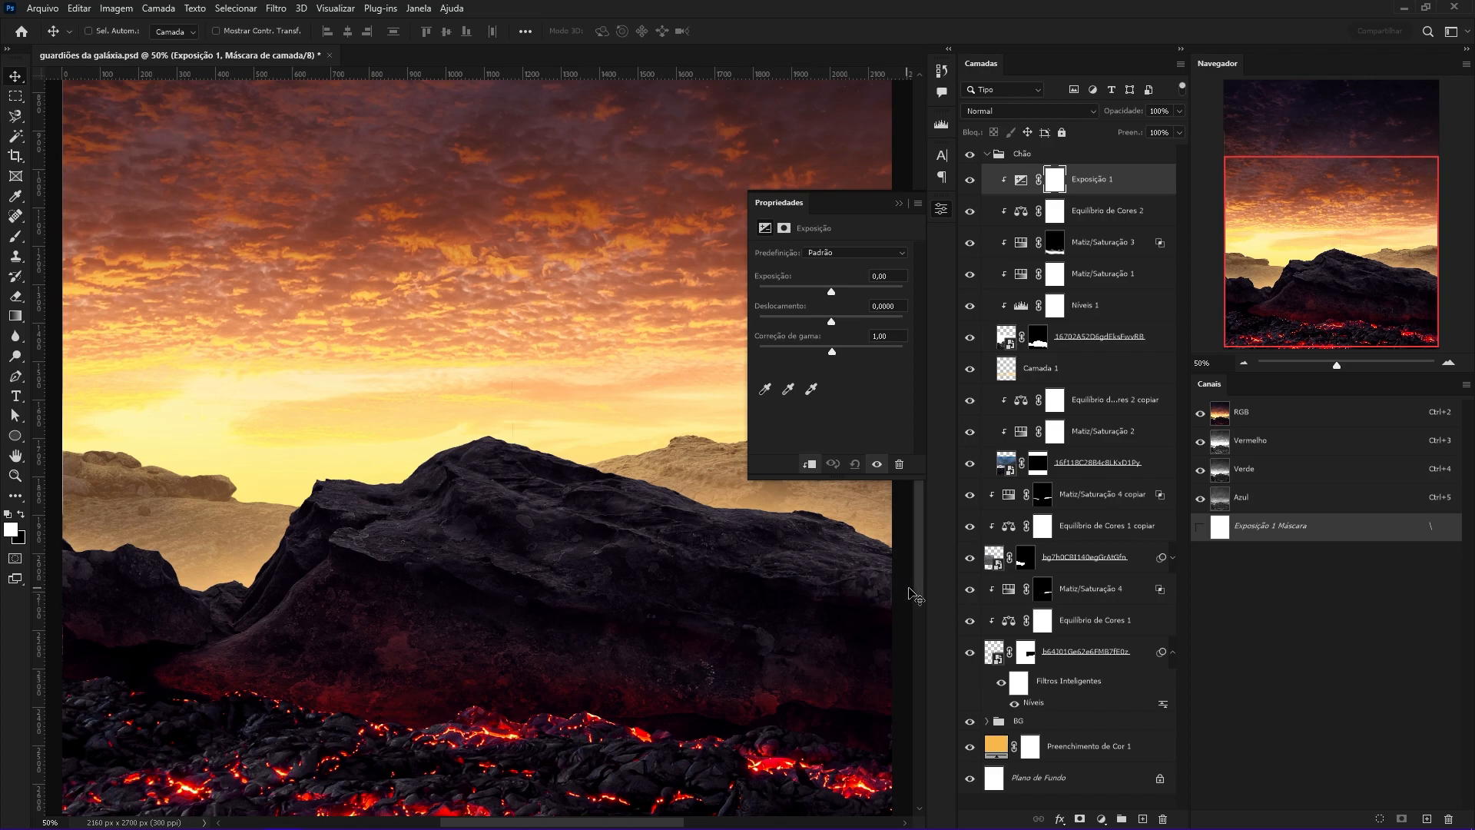
pyautogui.moveTo(836, 347); pyautogui.dragTo(807, 348)
pyautogui.moveTo(831, 291); pyautogui.dragTo(871, 291)
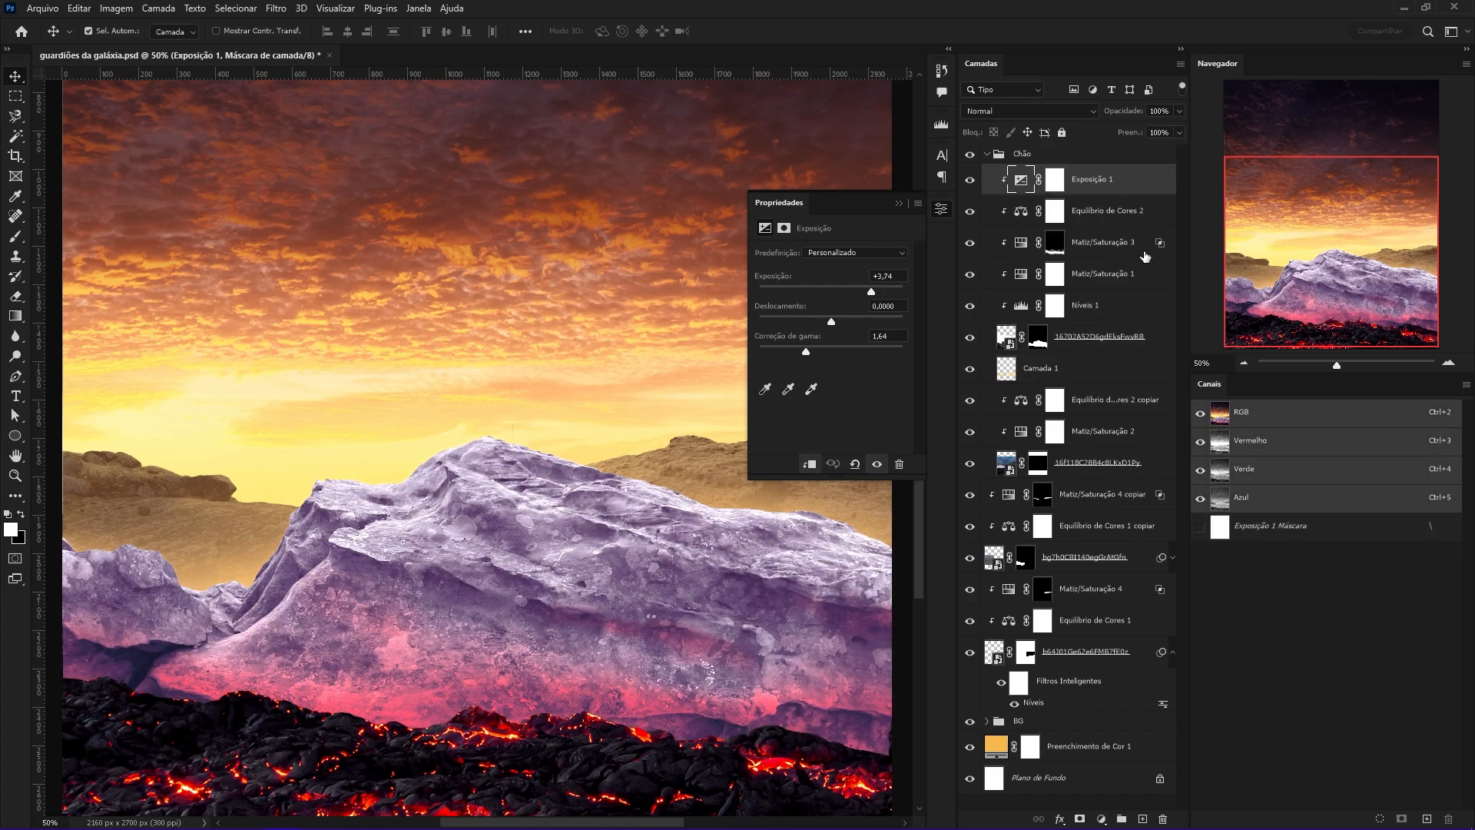
# Restrict Exposição 1 to lighter tones with the underlying-layer blend range, and invert its mask to black.
pyautogui.doubleClick(1152, 181)
pyautogui.moveTo(889, 435); pyautogui.dragTo(937, 437)
pyautogui.press('Return')
pyautogui.click(1056, 188)
pyautogui.hotkey('ctrl', 'i')
# Paint highlights on the main rock's peak and upper-left ridge in the Exposição 1 mask, trimming excess with black.
pyautogui.press('b')
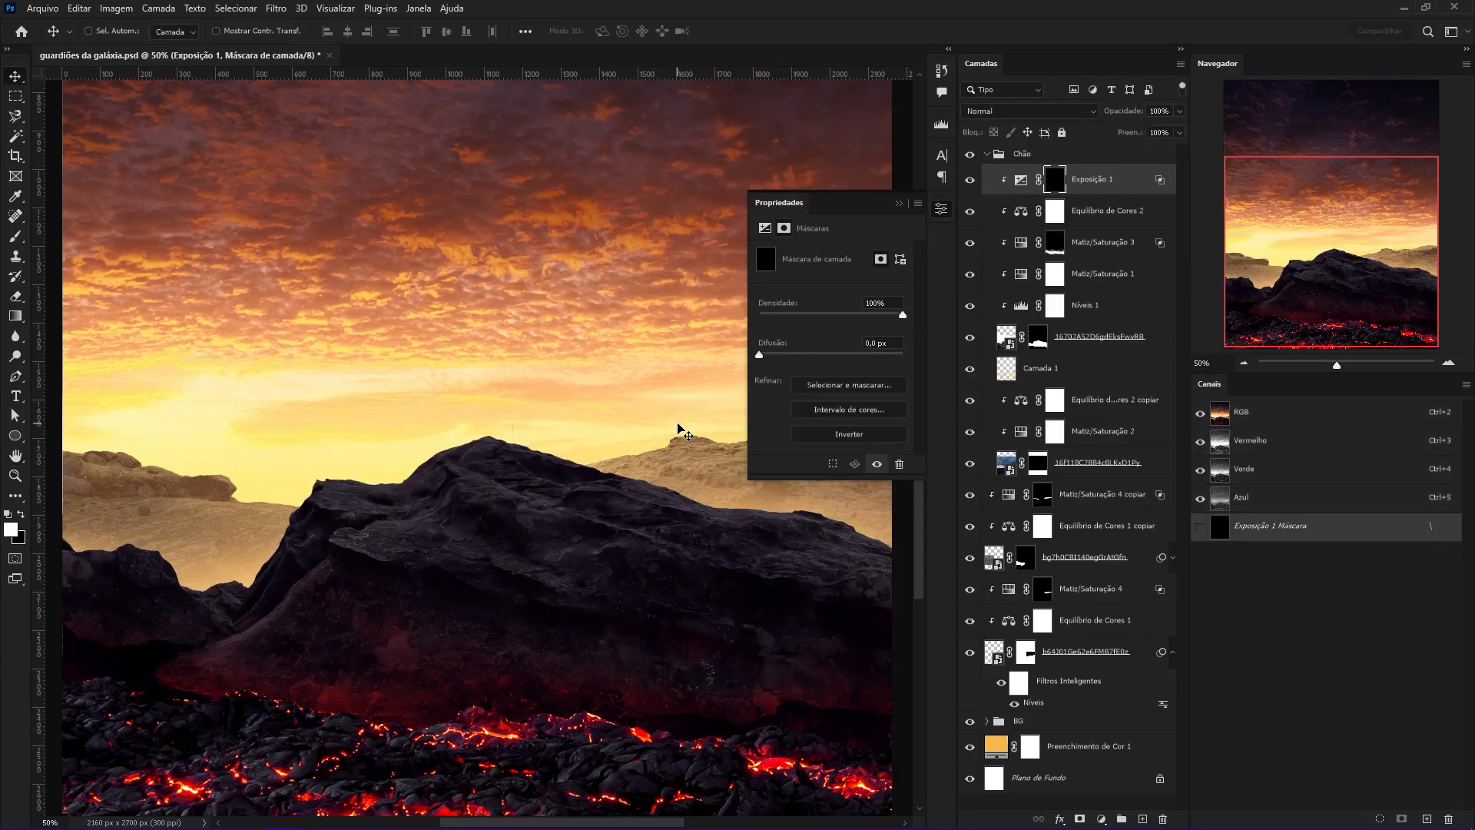
pyautogui.scroll(5, 527, 438)
pyautogui.moveTo(527, 444)
pyautogui.mouseDown()
pyautogui.moveTo(503, 444)
pyautogui.moveTo(503, 407)
pyautogui.mouseUp()
pyautogui.moveTo(389, 389); pyautogui.dragTo(749, 491)
pyautogui.moveTo(267, 407)
pyautogui.mouseDown()
pyautogui.moveTo(469, 384)
pyautogui.moveTo(472, 418)
pyautogui.mouseUp()
pyautogui.press('x')
pyautogui.press('[')
pyautogui.press('[')
pyautogui.press('[')
pyautogui.press('[')
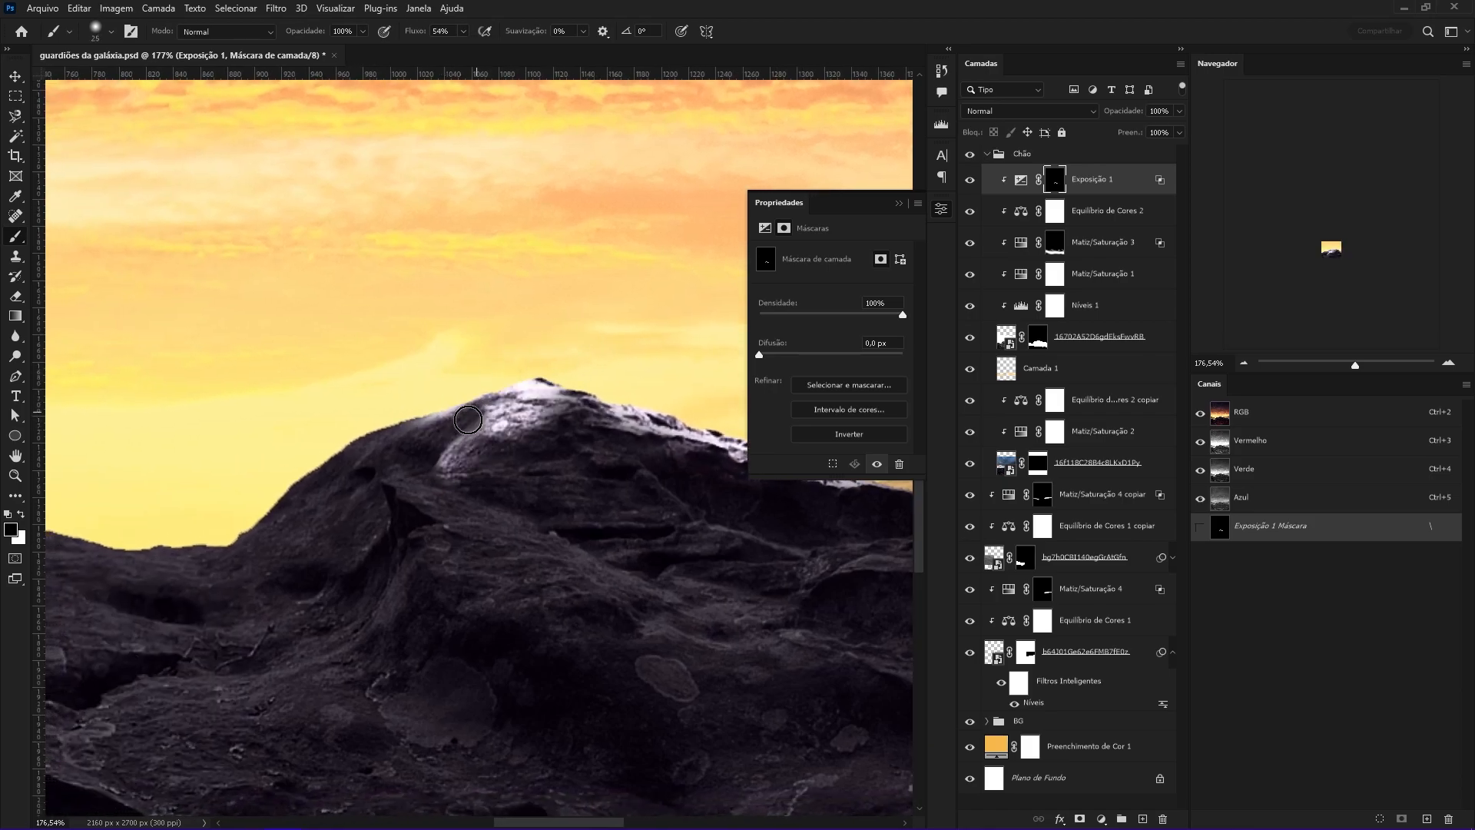
pyautogui.moveTo(379, 431); pyautogui.dragTo(398, 431)
pyautogui.moveTo(362, 521)
pyautogui.mouseDown()
pyautogui.moveTo(520, 490)
pyautogui.moveTo(587, 509)
pyautogui.mouseUp()
pyautogui.moveTo(471, 498); pyautogui.dragTo(467, 507)
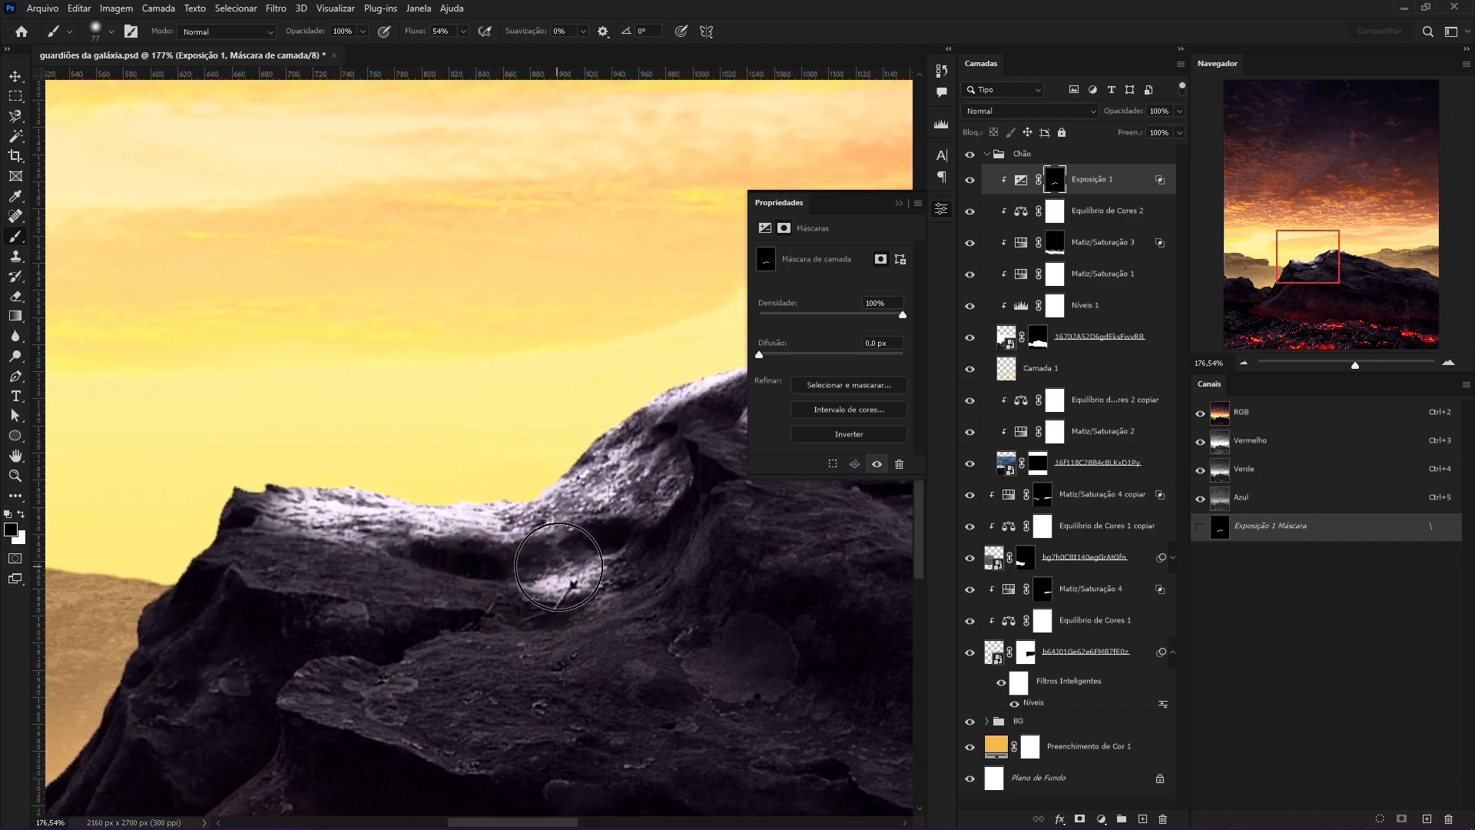
# Build up broader soft highlights over the main rock's upper-left slope and summit using a brush at 28% flow.
pyautogui.scroll(-3, 388, 352)
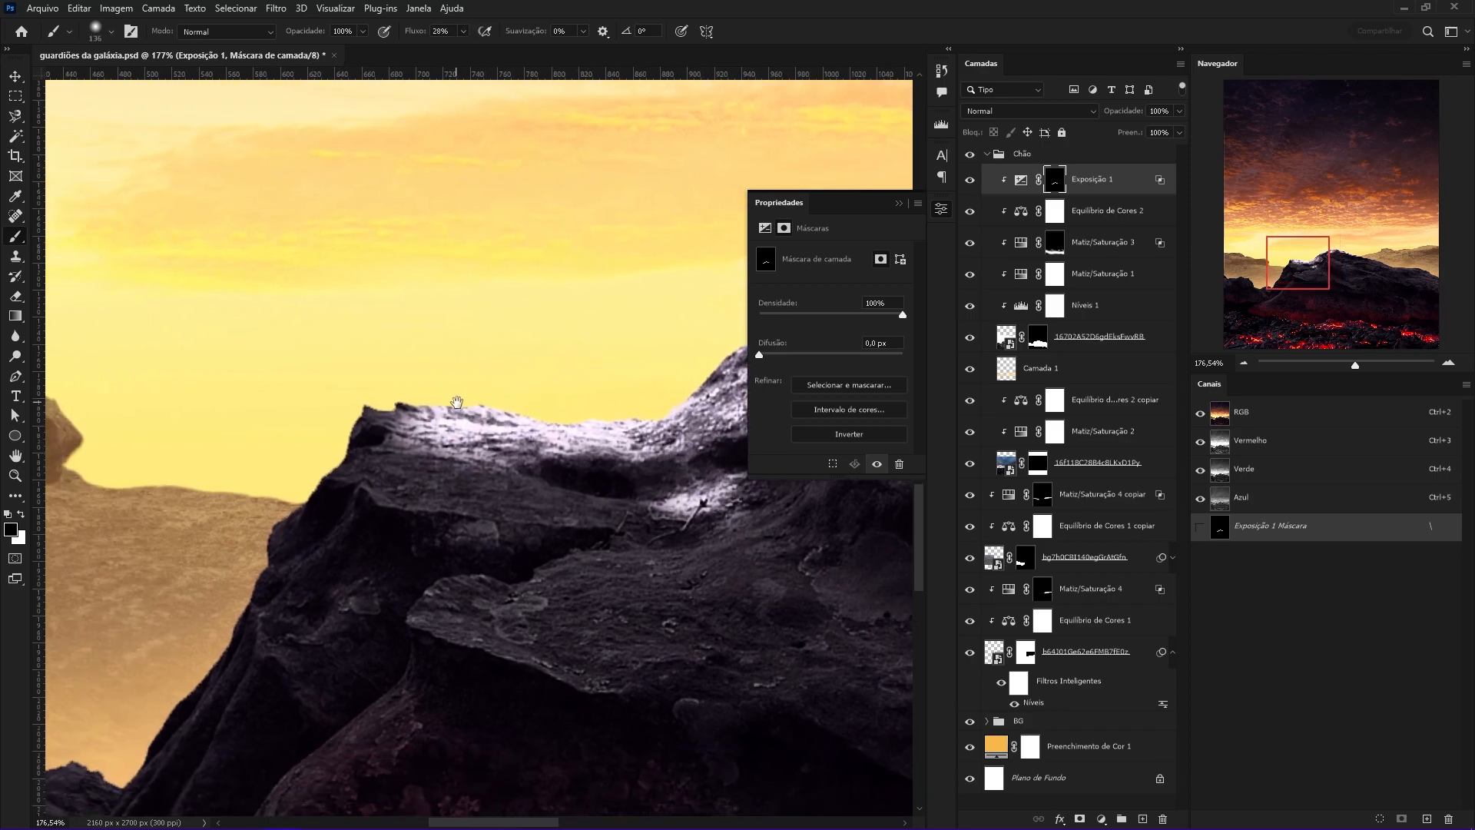
pyautogui.press('x')
pyautogui.press(']')
pyautogui.press(']')
pyautogui.press(']')
pyautogui.press(']')
pyautogui.press(']')
pyautogui.moveTo(582, 492); pyautogui.dragTo(658, 494)
pyautogui.press('[')
pyautogui.press('[')
pyautogui.press('[')
pyautogui.press('[')
pyautogui.press('[')
pyautogui.press('[')
pyautogui.moveTo(768, 407); pyautogui.dragTo(531, 434)
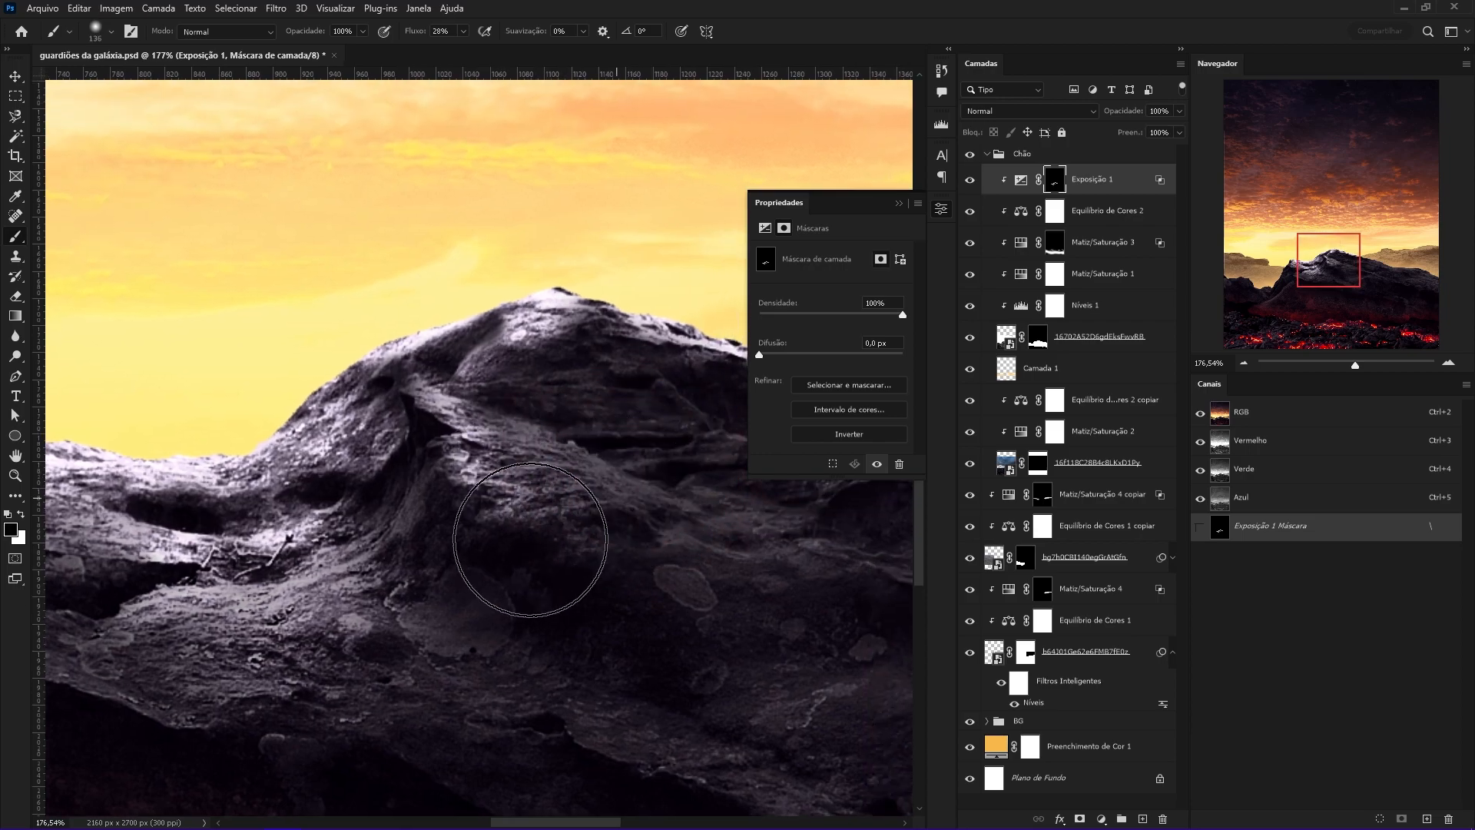
# Paint rim highlights along the top edges of the small rocks to the left of the main rock.
pyautogui.press('z')
pyautogui.moveTo(527, 544)
pyautogui.mouseDown()
pyautogui.moveTo(535, 485)
pyautogui.moveTo(445, 455)
pyautogui.moveTo(523, 451)
pyautogui.mouseUp()
pyautogui.press('b')
pyautogui.press('x')
pyautogui.moveTo(528, 543); pyautogui.dragTo(774, 632)
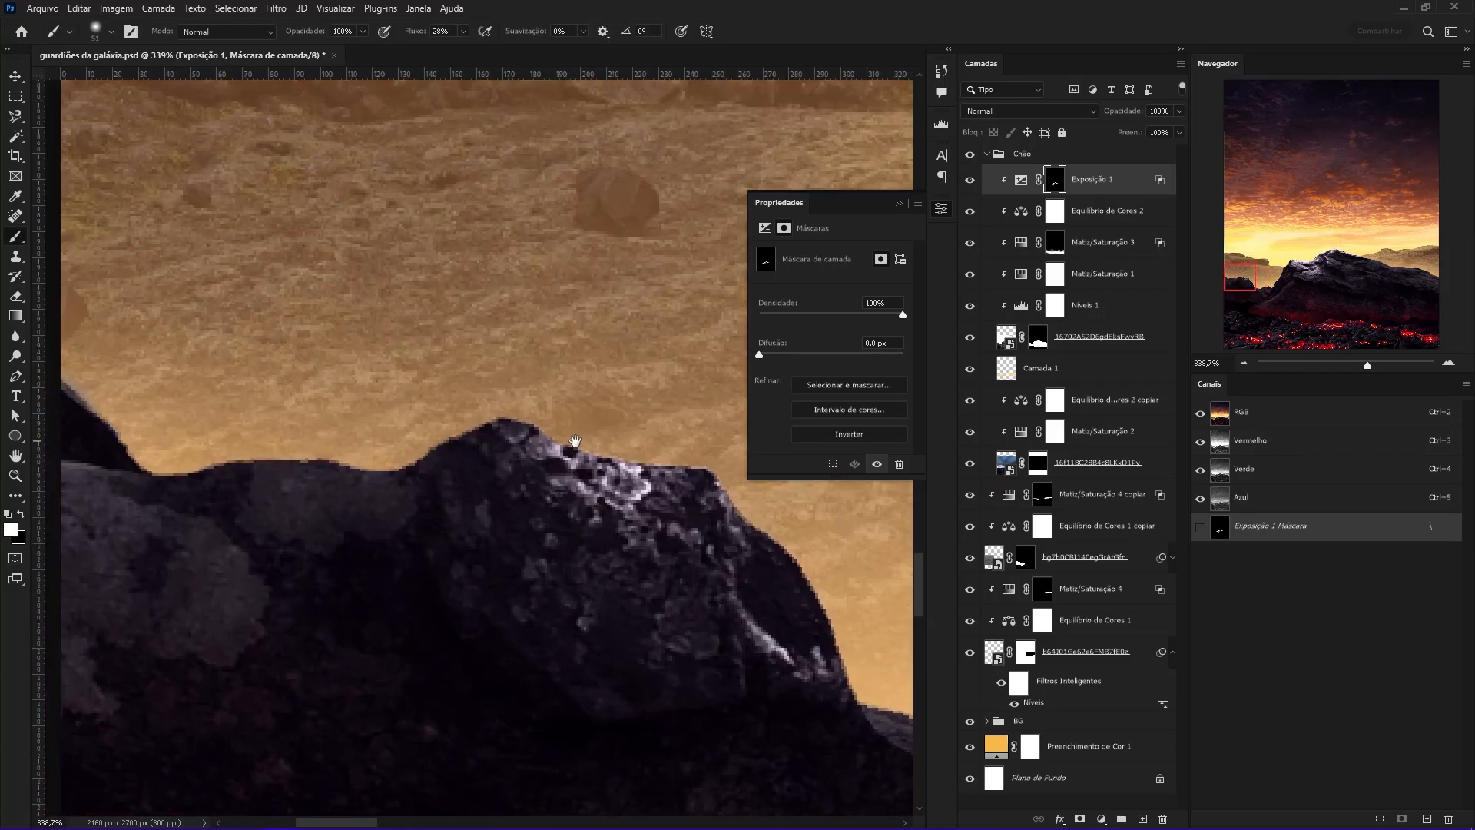
pyautogui.moveTo(299, 480); pyautogui.dragTo(579, 485)
pyautogui.moveTo(799, 614)
pyautogui.mouseDown()
pyautogui.moveTo(405, 550)
pyautogui.moveTo(403, 527)
pyautogui.mouseUp()
pyautogui.moveTo(462, 528); pyautogui.dragTo(438, 535)
pyautogui.moveTo(603, 517); pyautogui.dragTo(769, 534)
pyautogui.moveTo(899, 445); pyautogui.dragTo(434, 585)
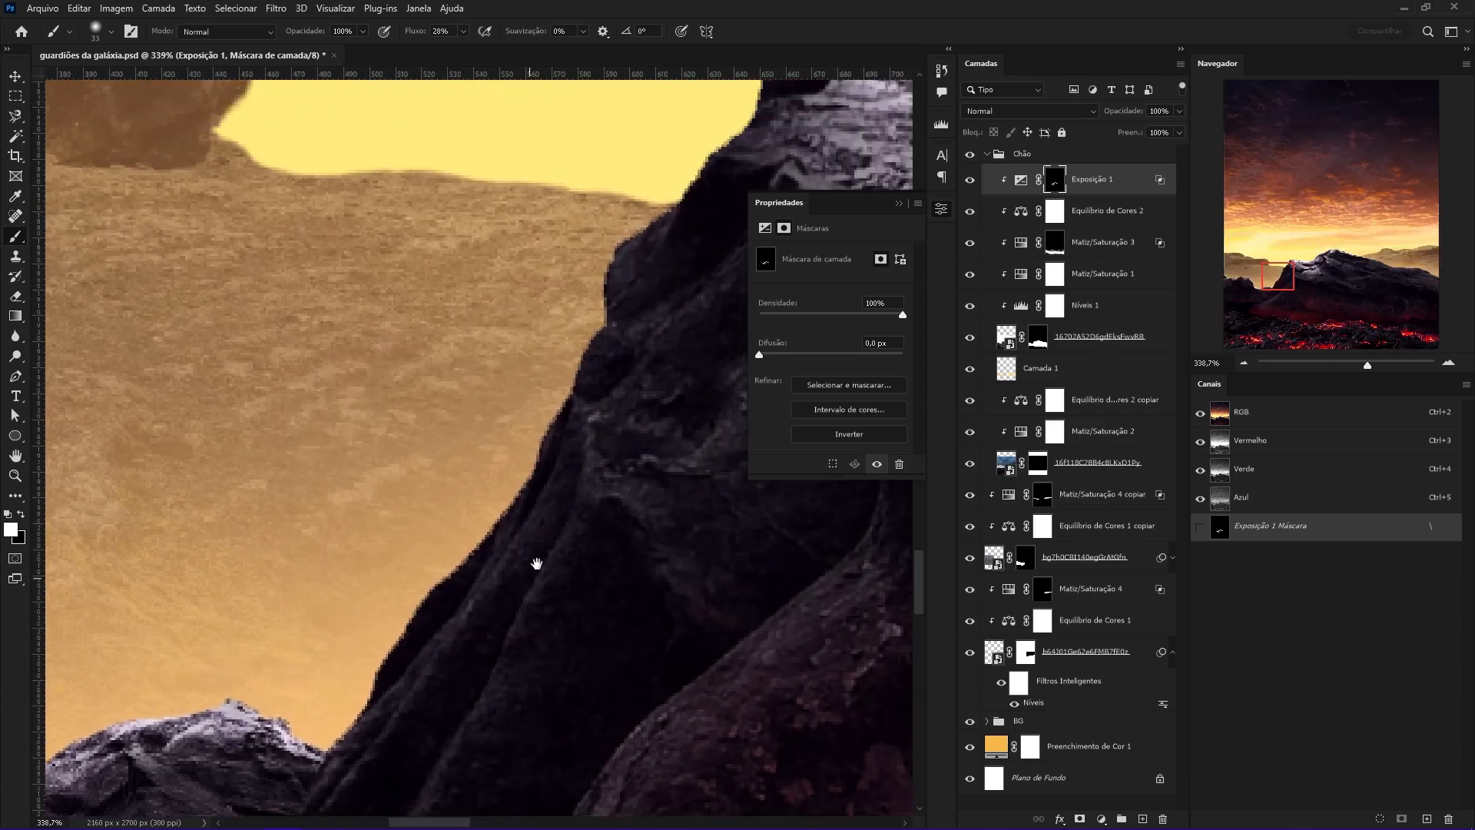
# Paint thin highlights along the folds and outer edge of the main rock's steep left side with a small brush.
pyautogui.moveTo(542, 480); pyautogui.dragTo(627, 307)
pyautogui.press('[')
pyautogui.press('[')
pyautogui.press('[')
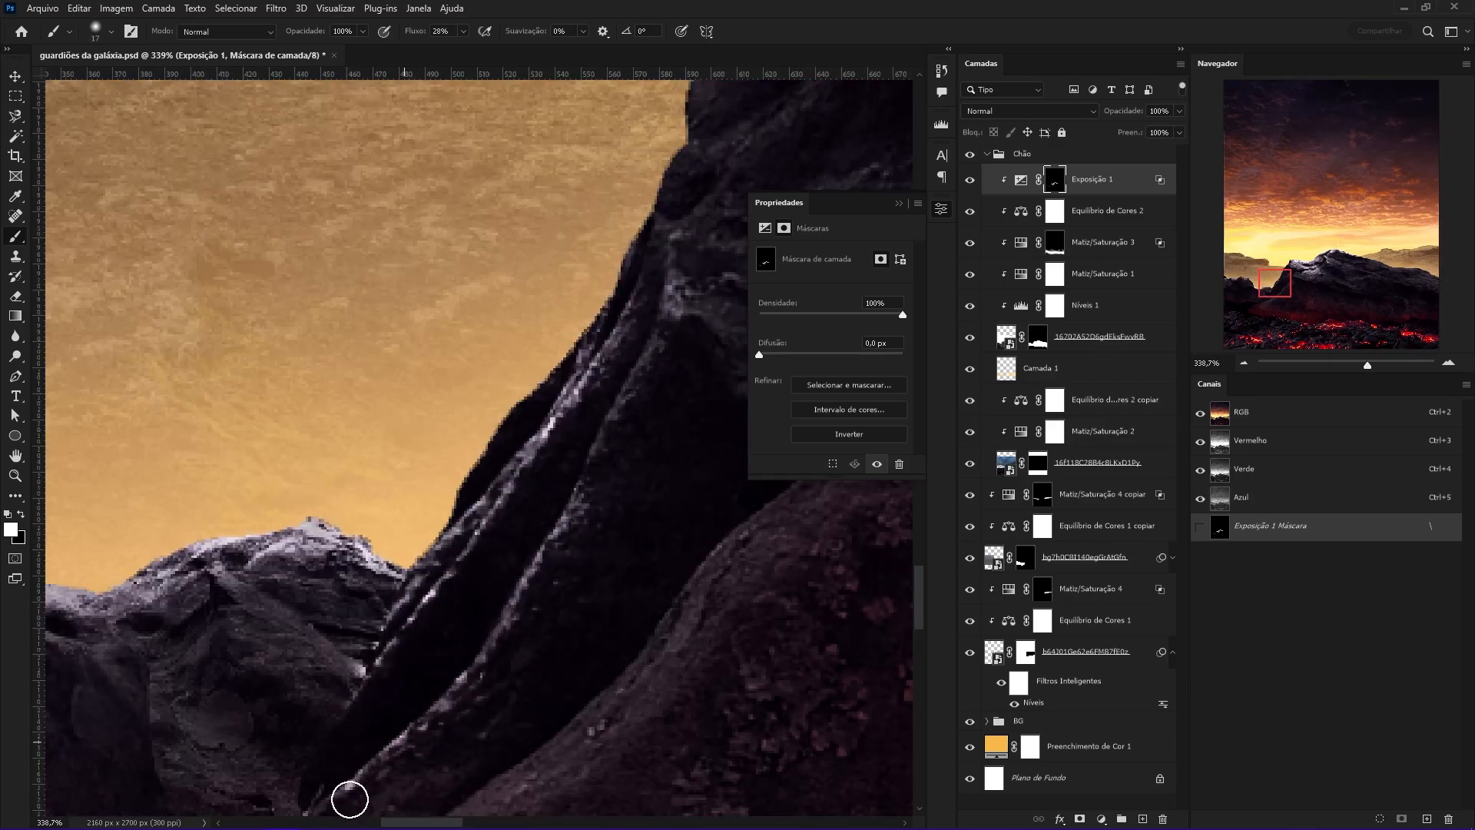
pyautogui.moveTo(635, 310); pyautogui.dragTo(512, 548)
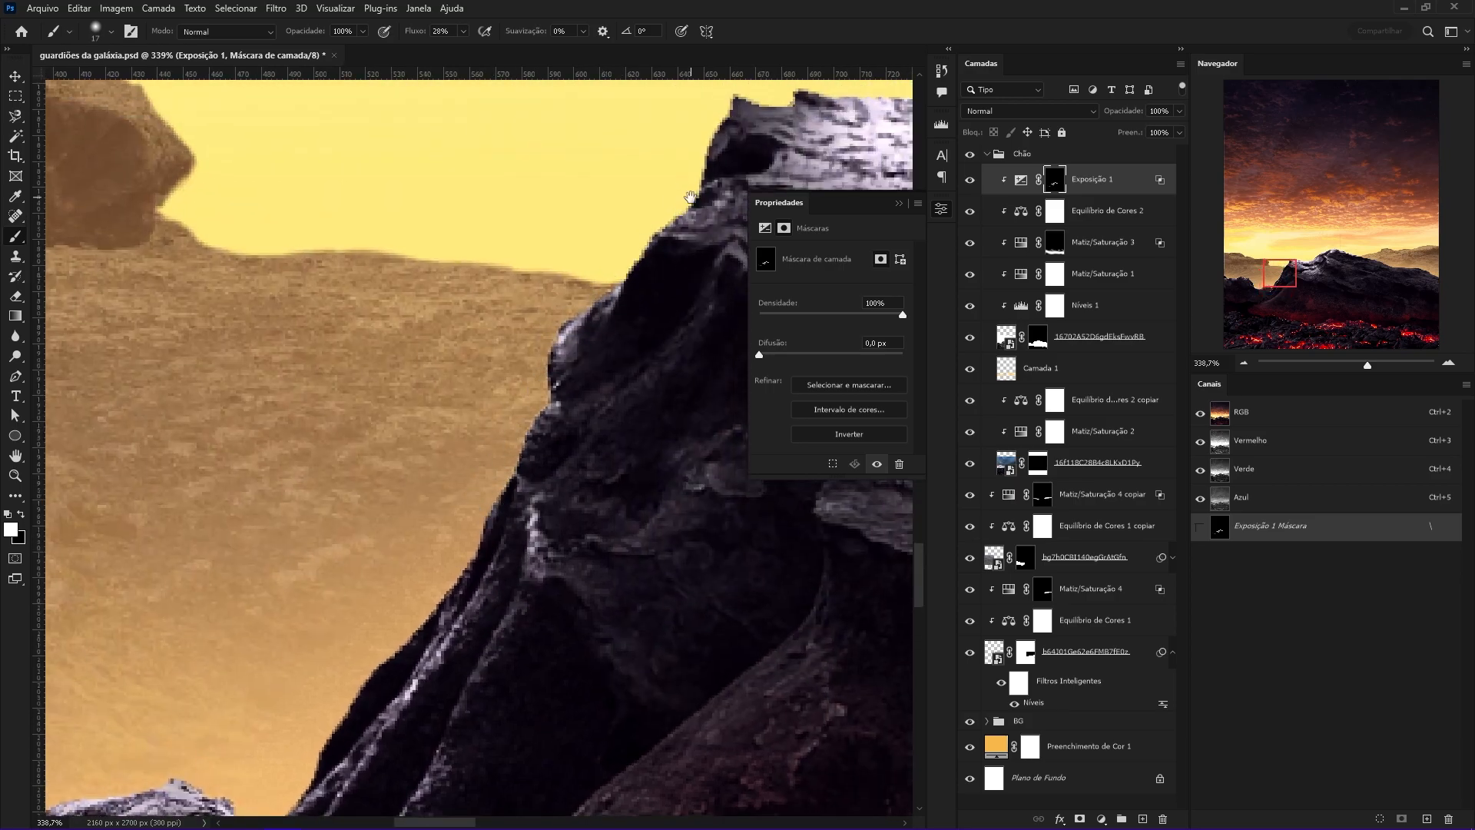
pyautogui.moveTo(691, 198); pyautogui.dragTo(563, 387)
pyautogui.moveTo(693, 368)
pyautogui.mouseDown()
pyautogui.moveTo(435, 454)
pyautogui.moveTo(486, 523)
pyautogui.mouseUp()
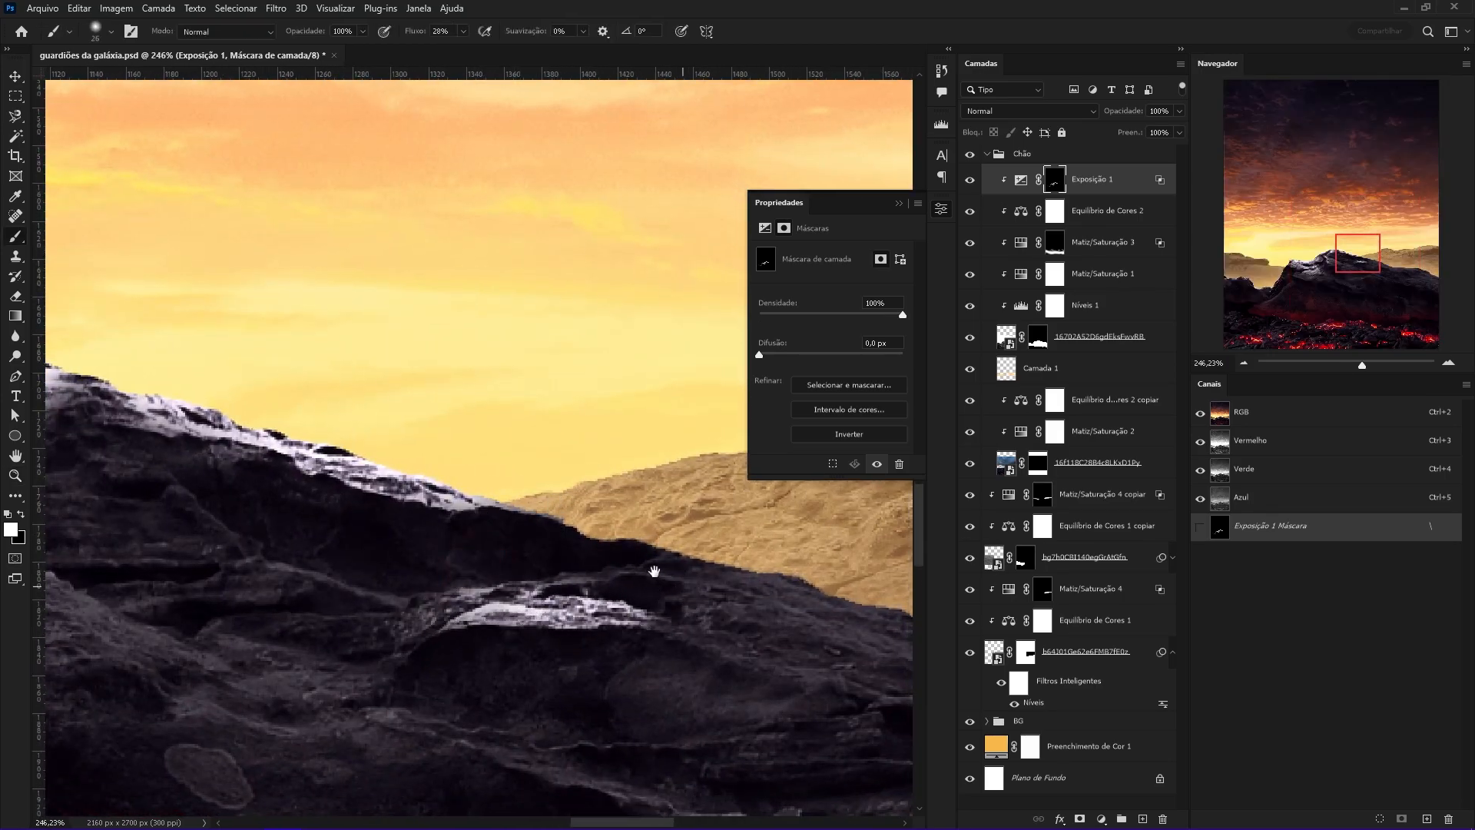
# Paint highlights along the top of the main rock's right-hand slope.
pyautogui.moveTo(670, 580); pyautogui.dragTo(370, 495)
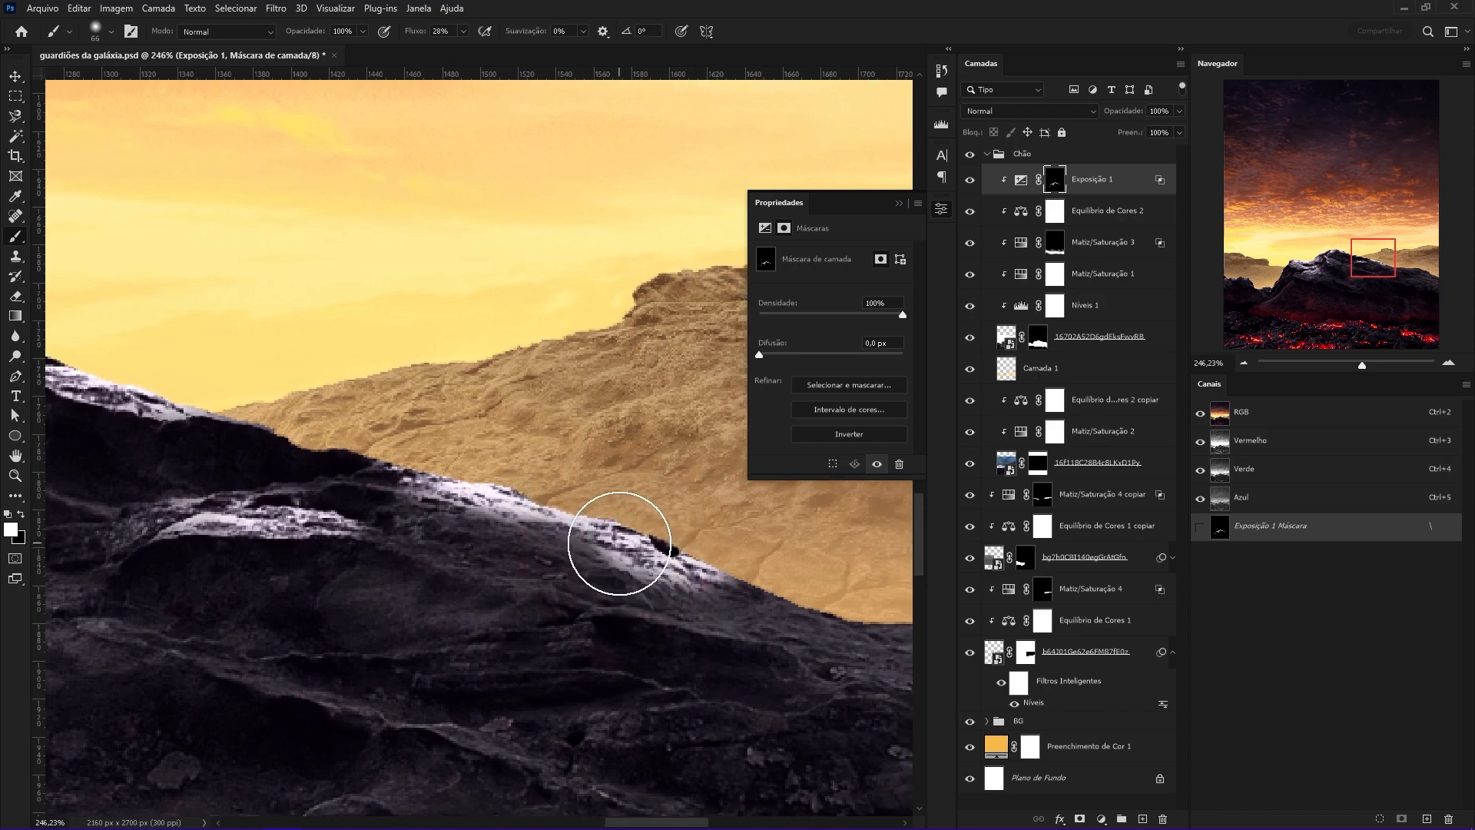
pyautogui.moveTo(648, 508); pyautogui.dragTo(480, 491)
pyautogui.moveTo(788, 561); pyautogui.dragTo(613, 487)
pyautogui.moveTo(705, 537); pyautogui.dragTo(464, 510)
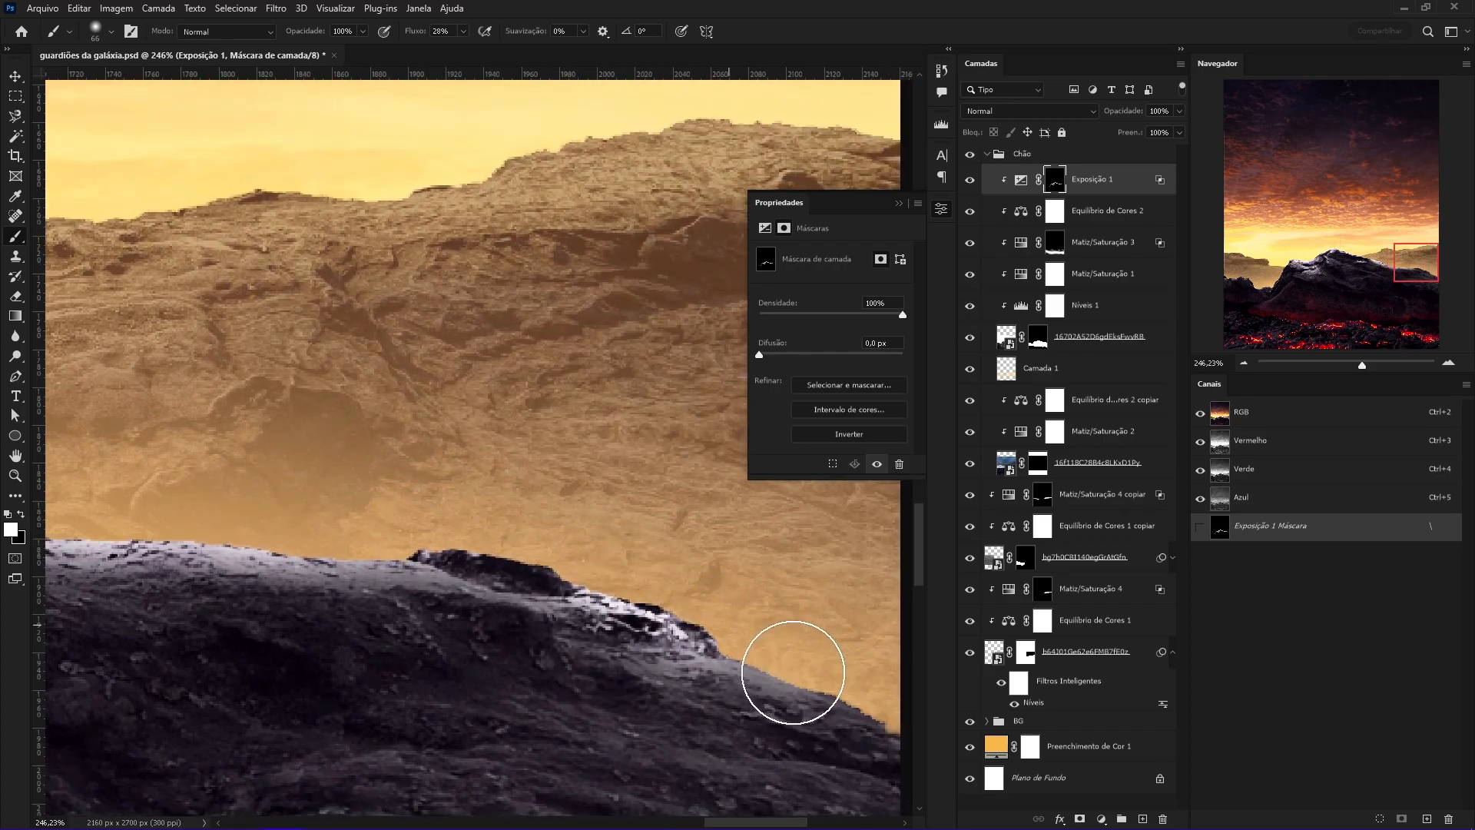
# Extend the highlights to the main rock's far-right edge and the ledge below it.
pyautogui.moveTo(800, 682); pyautogui.dragTo(513, 527)
pyautogui.moveTo(582, 599); pyautogui.dragTo(724, 671)
pyautogui.moveTo(657, 522)
pyautogui.mouseDown()
pyautogui.moveTo(599, 530)
pyautogui.moveTo(636, 544)
pyautogui.mouseUp()
pyautogui.moveTo(666, 667); pyautogui.dragTo(742, 632)
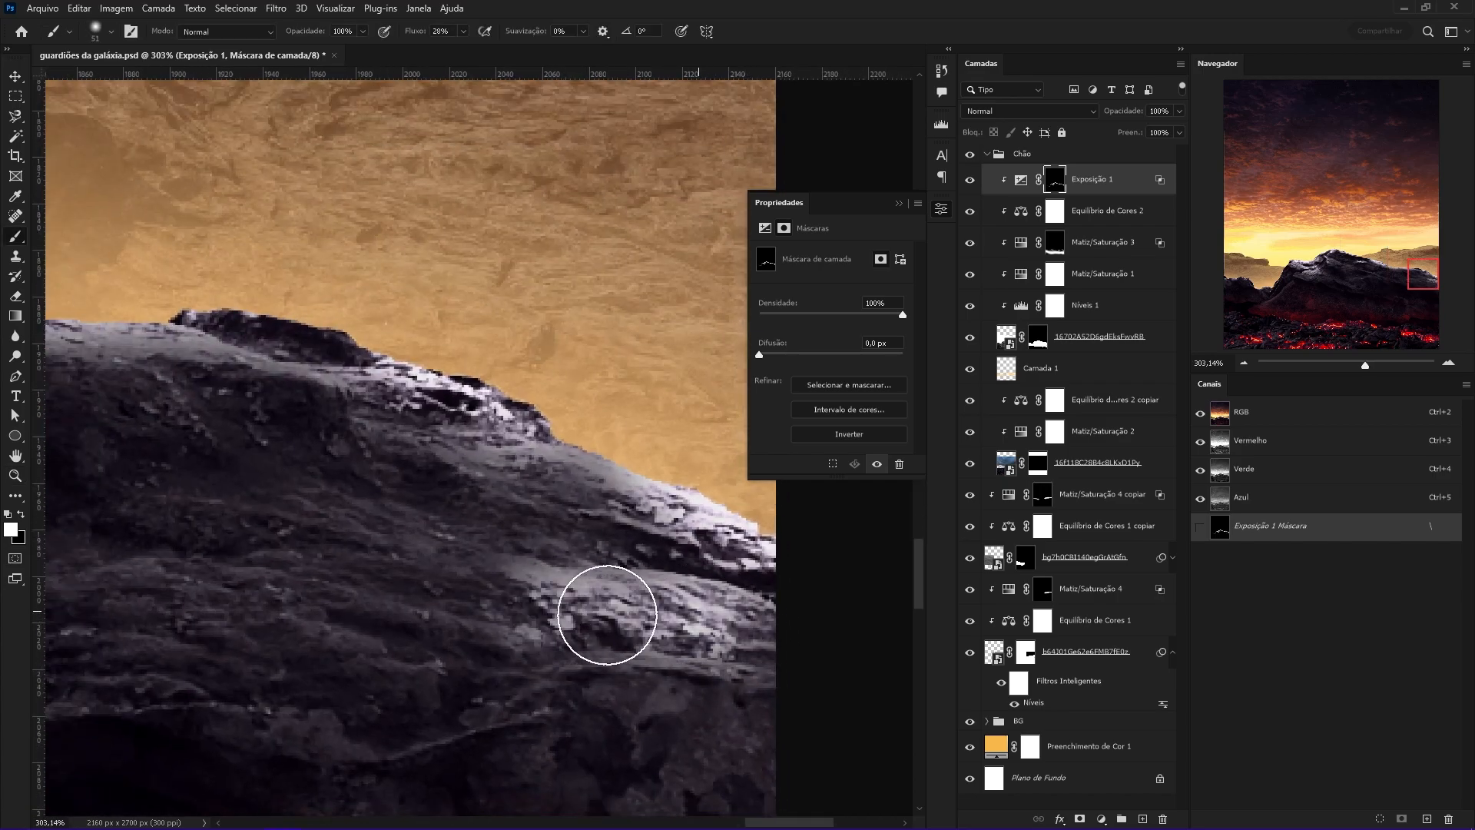
pyautogui.moveTo(457, 659); pyautogui.dragTo(808, 664)
pyautogui.moveTo(617, 701); pyautogui.dragTo(633, 646)
# Tone down the excess highlights on the far-right ledge by painting black on the mask with a soft brush.
pyautogui.press('x')
pyautogui.moveTo(573, 677); pyautogui.dragTo(592, 681)
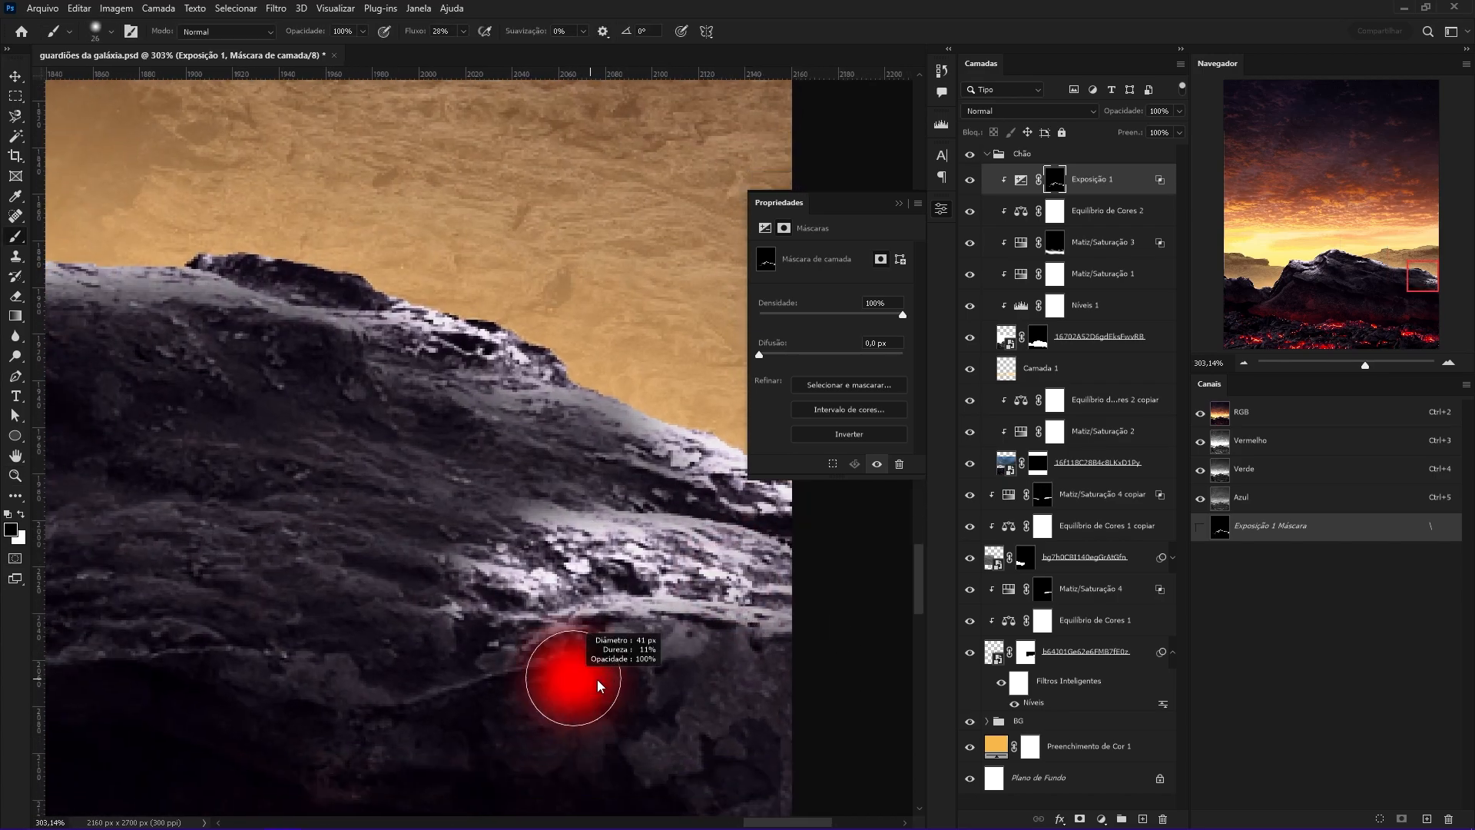
pyautogui.moveTo(509, 527); pyautogui.dragTo(753, 653)
pyautogui.moveTo(507, 514)
pyautogui.mouseDown()
pyautogui.moveTo(540, 513)
pyautogui.moveTo(742, 653)
pyautogui.mouseUp()
# Strengthen the highlights along the middle of the right-hand ridge and its lower crease with a small white brush.
pyautogui.press('x')
pyautogui.moveTo(456, 537); pyautogui.dragTo(361, 554)
pyautogui.moveTo(353, 558); pyautogui.dragTo(676, 538)
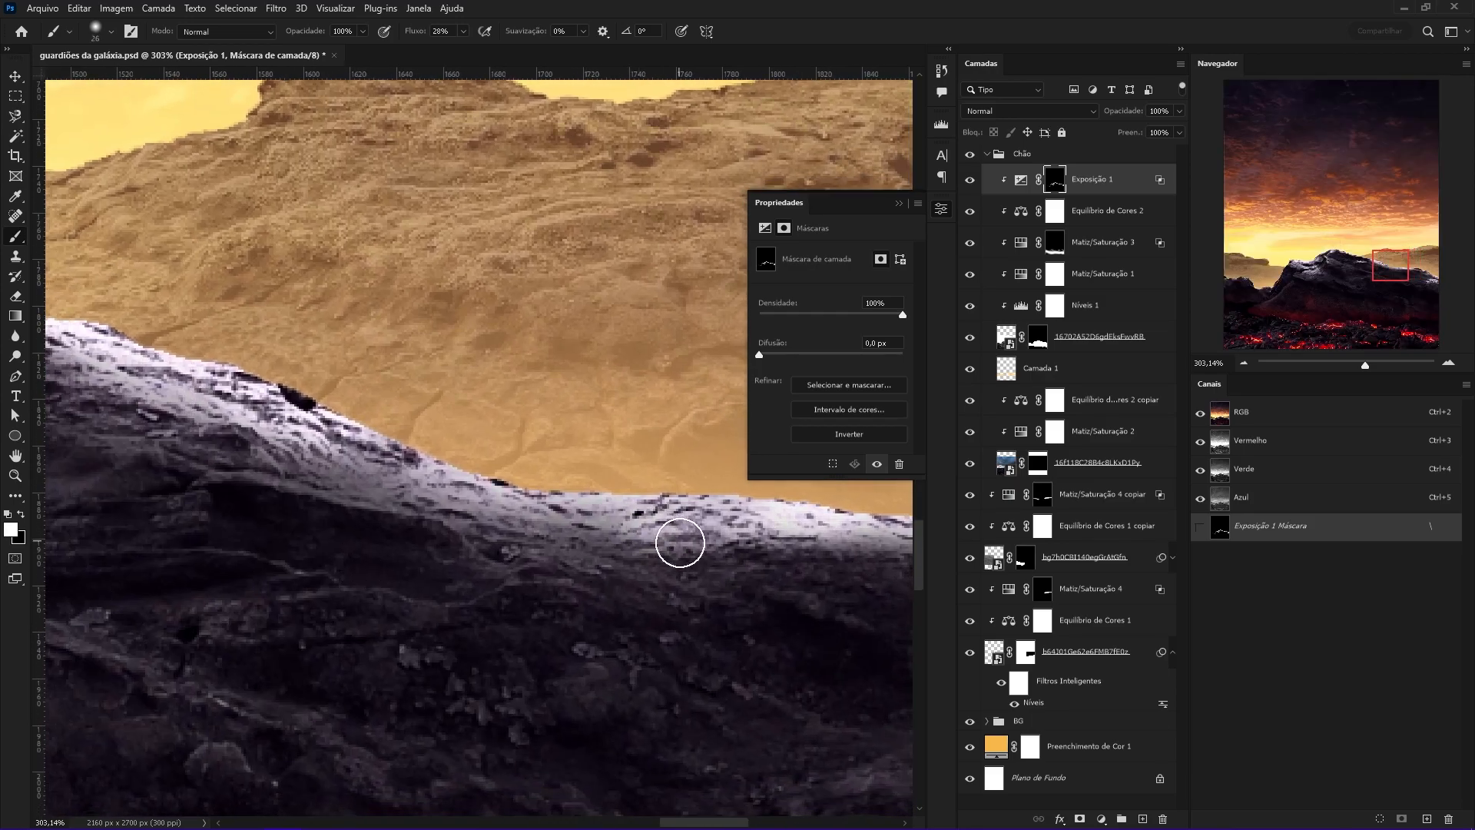
pyautogui.moveTo(500, 542); pyautogui.dragTo(635, 626)
pyautogui.moveTo(595, 584); pyautogui.dragTo(586, 588)
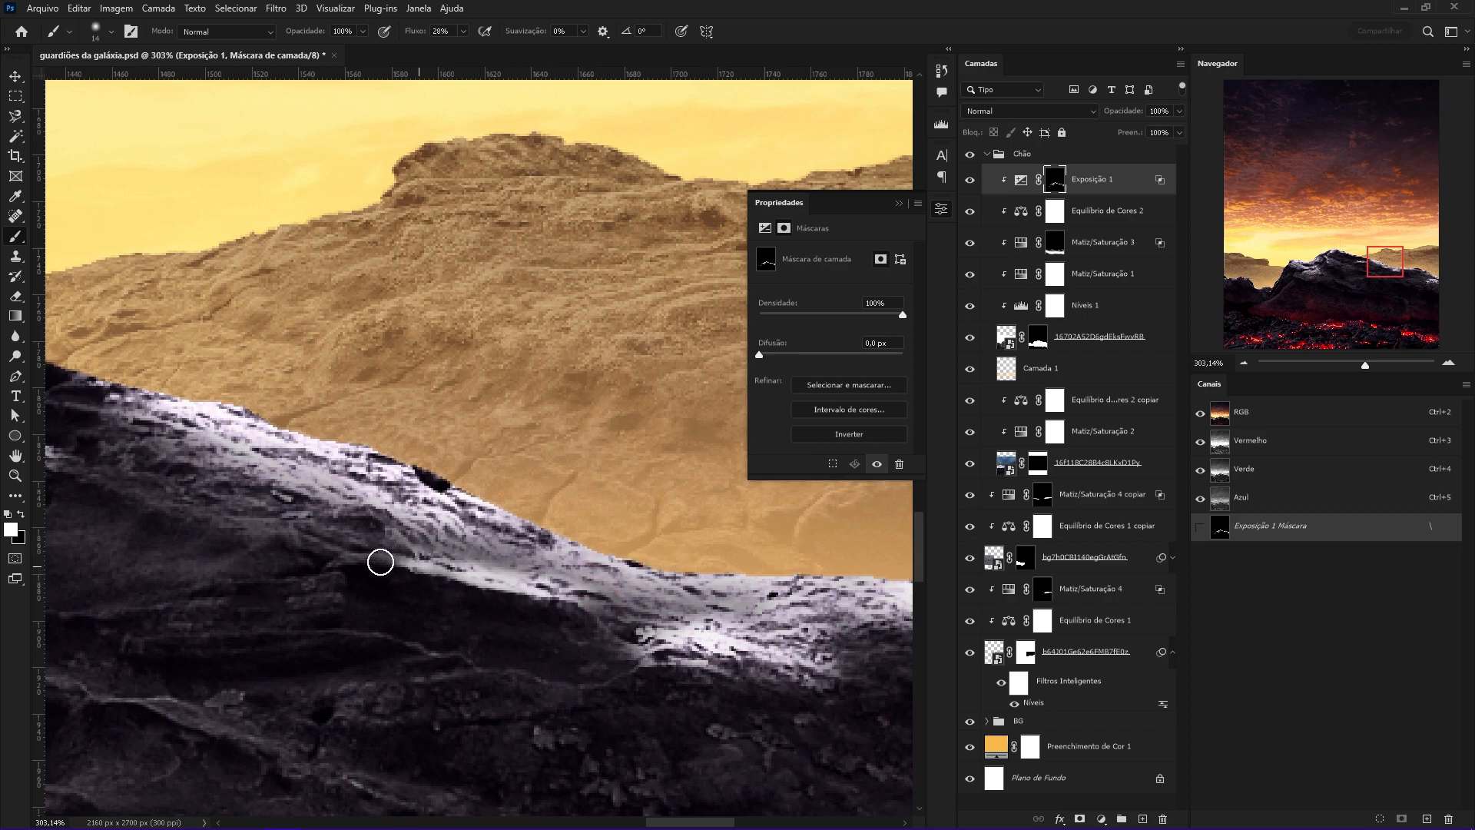
pyautogui.moveTo(336, 563); pyautogui.dragTo(576, 527)
pyautogui.moveTo(317, 510); pyautogui.dragTo(658, 585)
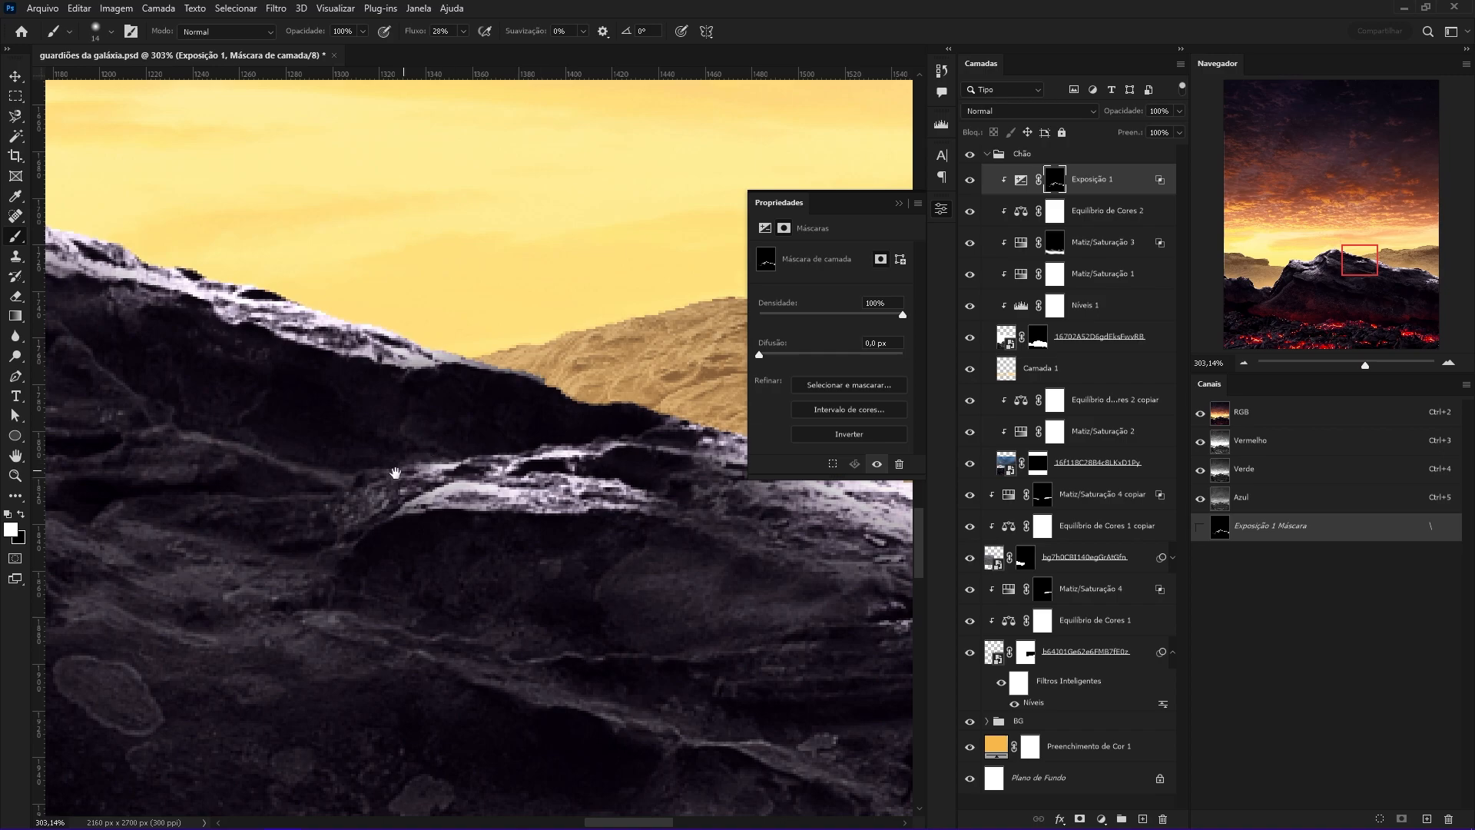
# Inspect the summit and compare the main rock with the Exposição 1 highlights hidden and shown.
pyautogui.moveTo(115, 469); pyautogui.dragTo(707, 515)
pyautogui.moveTo(234, 451); pyautogui.dragTo(259, 662)
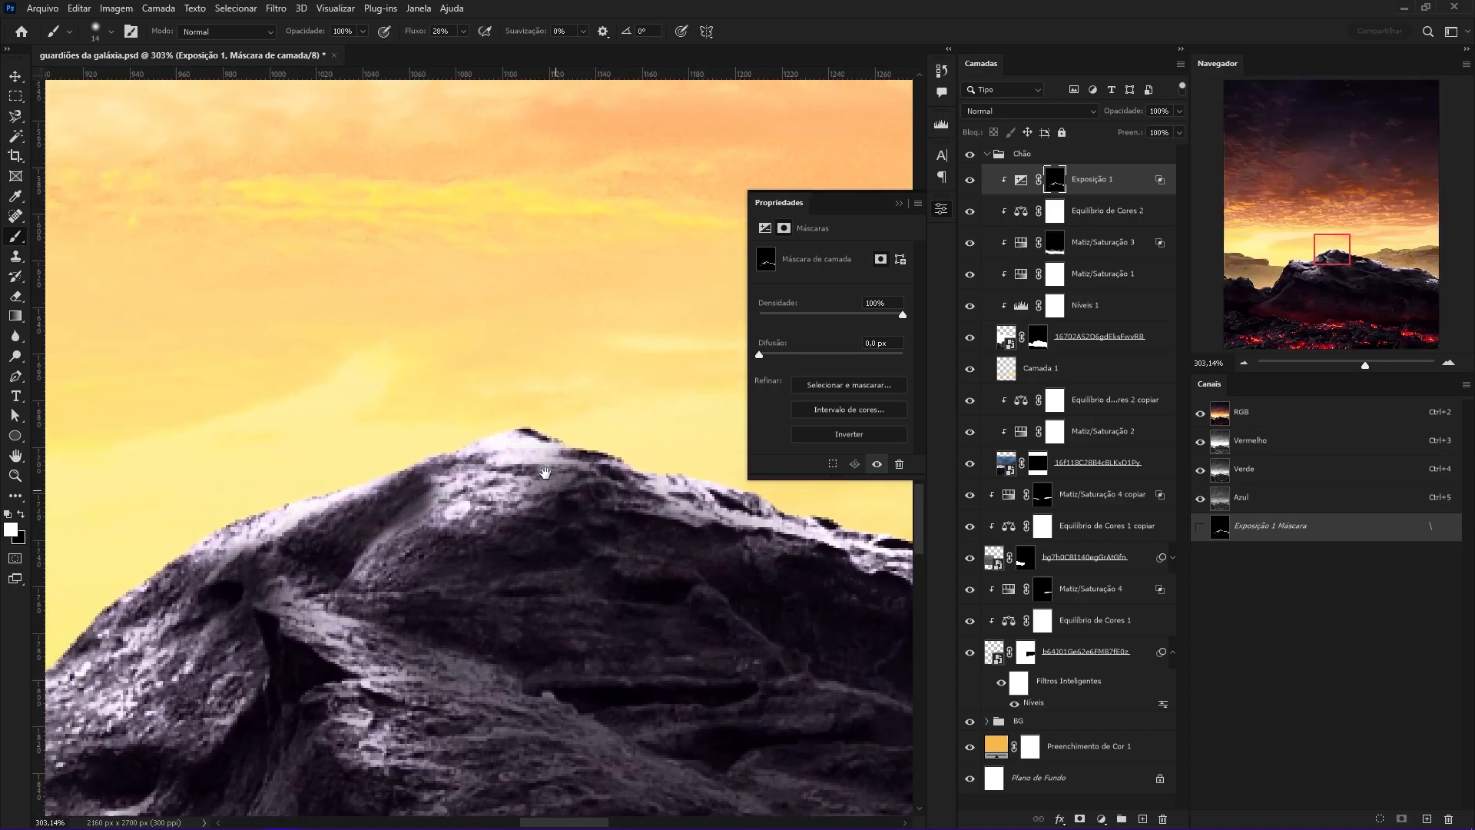
pyautogui.moveTo(545, 473); pyautogui.dragTo(545, 464)
pyautogui.press('z')
pyautogui.moveTo(572, 524); pyautogui.dragTo(500, 549)
pyautogui.click(970, 180)
pyautogui.click(970, 181)
pyautogui.moveTo(600, 510)
pyautogui.mouseDown()
pyautogui.moveTo(563, 517)
pyautogui.moveTo(608, 510)
pyautogui.mouseUp()
pyautogui.moveTo(609, 511)
pyautogui.mouseDown()
pyautogui.moveTo(572, 507)
pyautogui.moveTo(598, 537)
pyautogui.mouseUp()
pyautogui.moveTo(477, 626); pyautogui.dragTo(510, 623)
pyautogui.moveTo(470, 591)
pyautogui.mouseDown()
pyautogui.moveTo(547, 576)
pyautogui.moveTo(494, 543)
pyautogui.moveTo(478, 561)
pyautogui.mouseUp()
# Add more painted highlights across the main rock's face and compare the result with Exposição 1 hidden and shown.
pyautogui.press('b')
pyautogui.press('z')
pyautogui.moveTo(607, 553); pyautogui.dragTo(446, 576)
pyautogui.press('b')
pyautogui.moveTo(543, 573)
pyautogui.mouseDown()
pyautogui.moveTo(596, 581)
pyautogui.moveTo(581, 557)
pyautogui.moveTo(643, 577)
pyautogui.moveTo(592, 573)
pyautogui.mouseUp()
pyautogui.moveTo(453, 530); pyautogui.dragTo(668, 567)
pyautogui.moveTo(469, 561); pyautogui.dragTo(631, 504)
pyautogui.moveTo(430, 607); pyautogui.dragTo(607, 515)
pyautogui.moveTo(438, 568); pyautogui.dragTo(391, 577)
pyautogui.moveTo(554, 455)
pyautogui.mouseDown()
pyautogui.moveTo(488, 478)
pyautogui.moveTo(554, 517)
pyautogui.moveTo(468, 519)
pyautogui.mouseUp()
pyautogui.press('z')
pyautogui.click(969, 180)
pyautogui.click(970, 180)
pyautogui.moveTo(610, 547); pyautogui.dragTo(501, 556)
pyautogui.moveTo(528, 549); pyautogui.dragTo(595, 547)
# Add a Hue/Saturation adjustment above Exposição 1 and enable its Colorir option.
pyautogui.click(1021, 179)
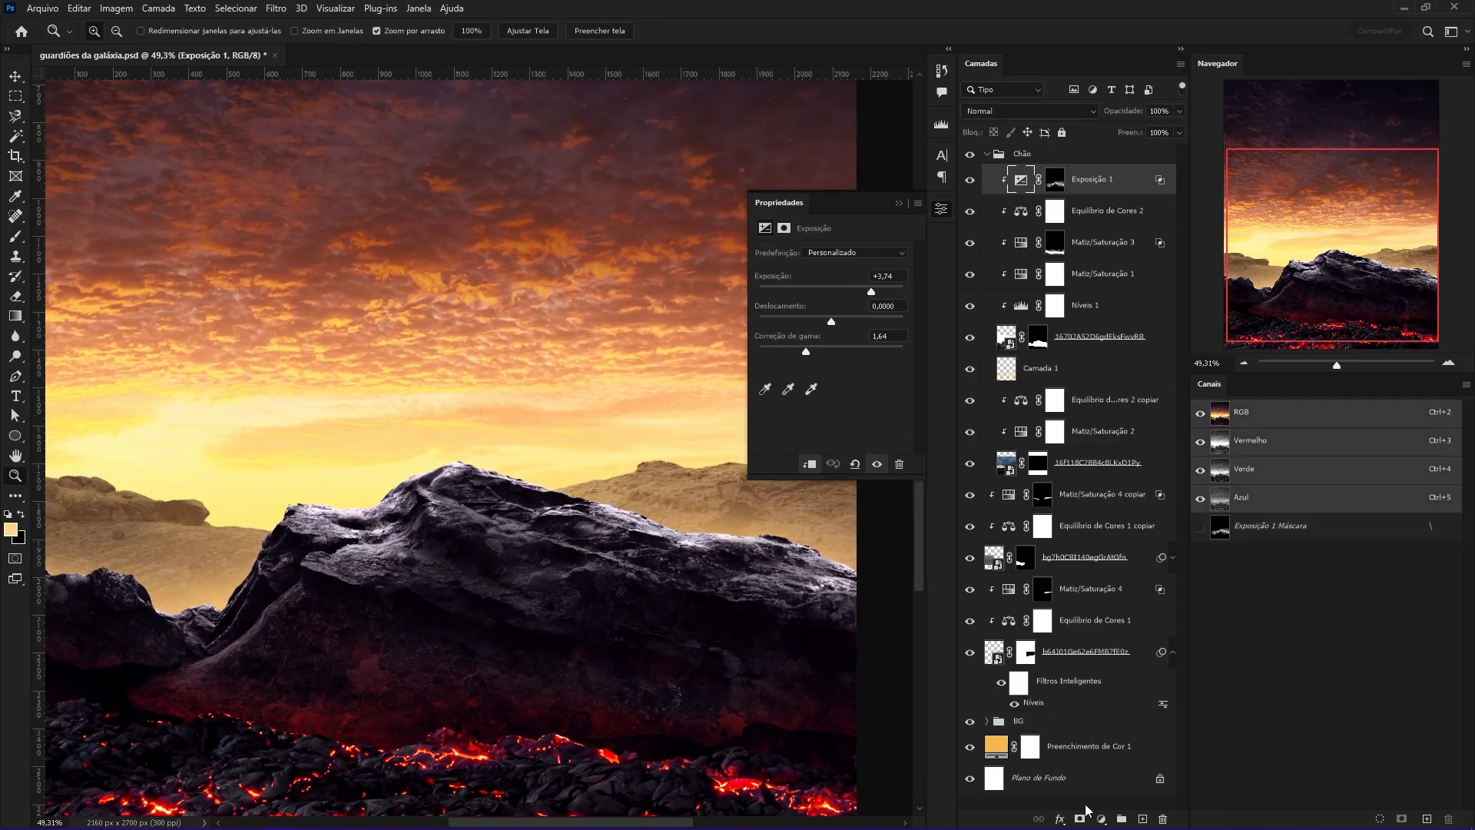
pyautogui.click(1102, 818)
pyautogui.click(1126, 668)
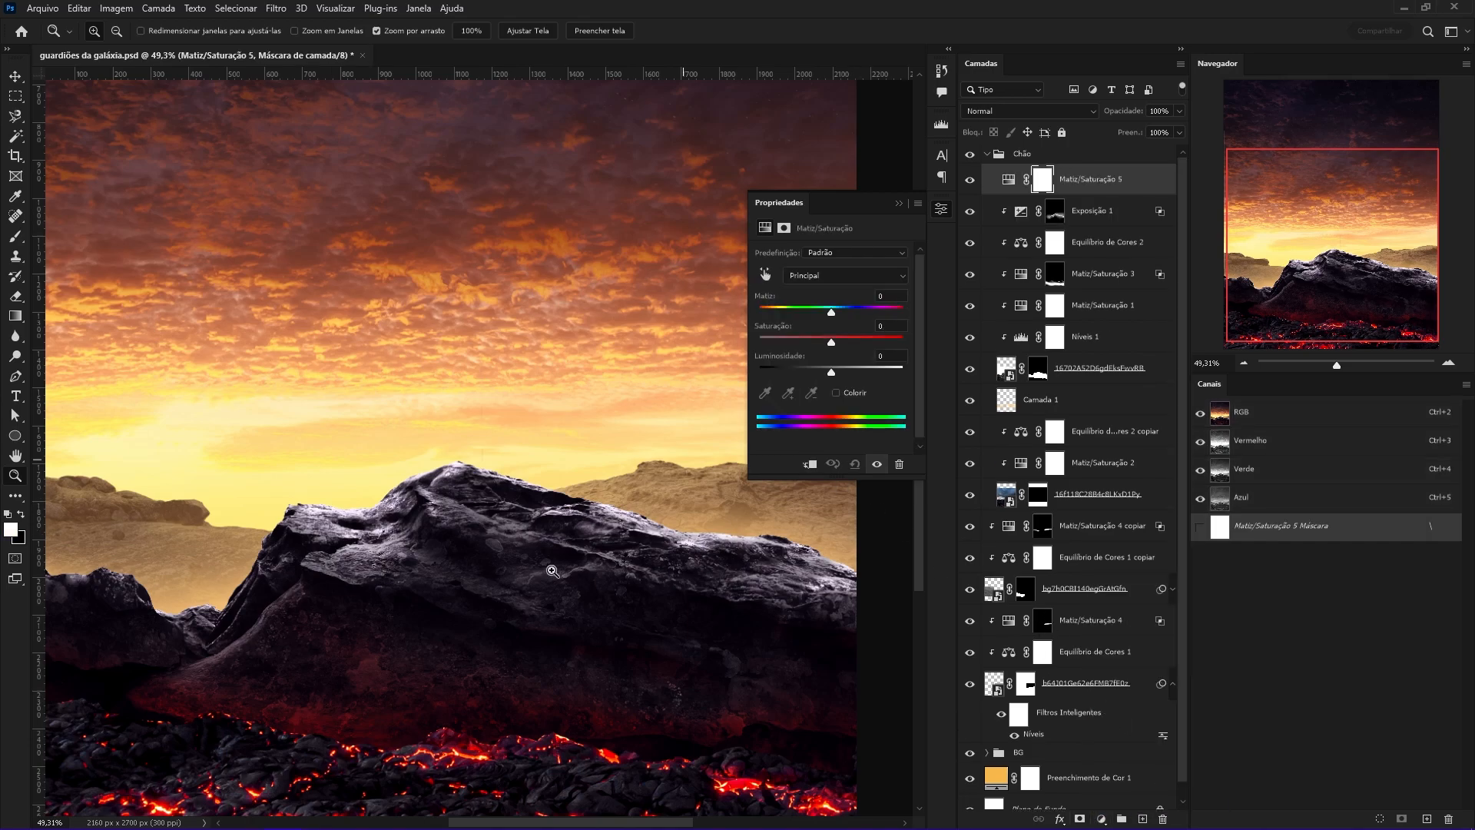
pyautogui.click(852, 391)
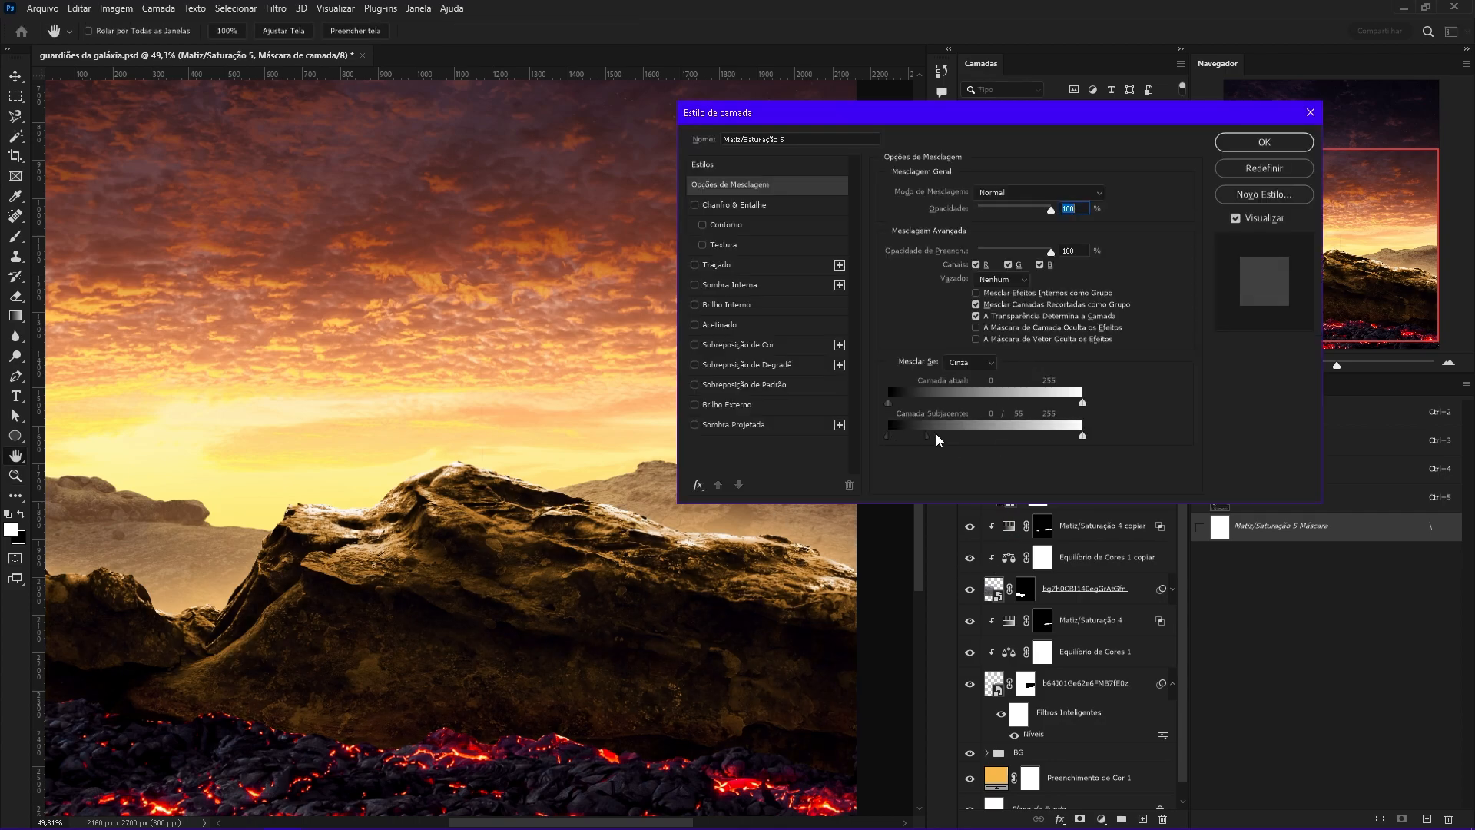
# Limit Matiz/Saturação 5 to lighter underlying tones with Blend If, and set Exposição 1 to +3,24 exposure and 1,69 gamma.
pyautogui.moveTo(933, 435); pyautogui.dragTo(943, 435)
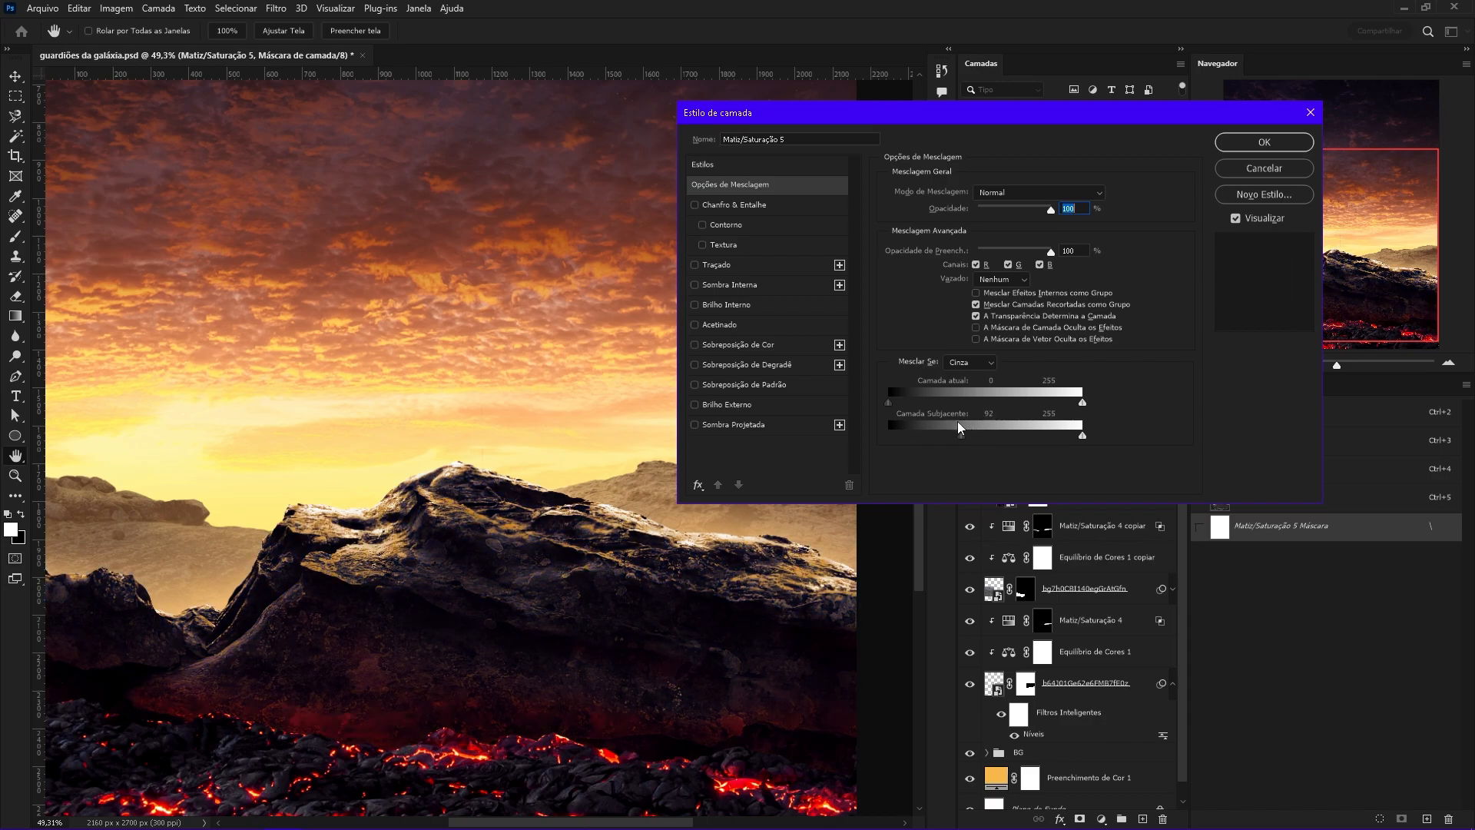
pyautogui.click(1264, 142)
pyautogui.click(1021, 215)
pyautogui.moveTo(819, 355); pyautogui.dragTo(804, 352)
pyautogui.moveTo(870, 292); pyautogui.dragTo(866, 295)
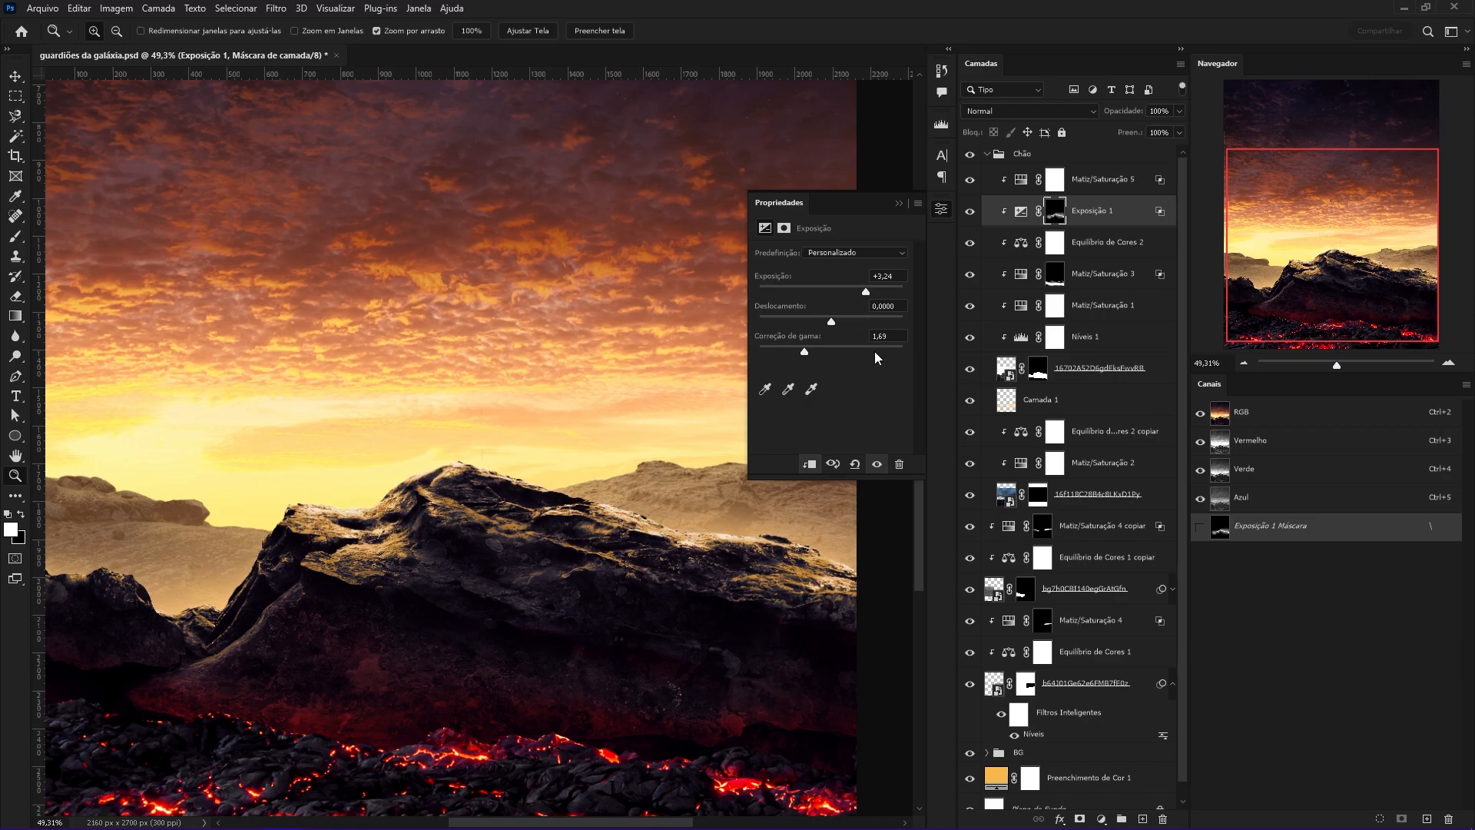
# Compare the rock with Matiz/Saturação 5 hidden and shown, and set that adjustment's saturation to 39.
pyautogui.click(969, 180)
pyautogui.click(969, 181)
pyautogui.moveTo(577, 531); pyautogui.dragTo(703, 472)
pyautogui.moveTo(369, 566); pyautogui.dragTo(443, 566)
pyautogui.moveTo(823, 344); pyautogui.dragTo(803, 347)
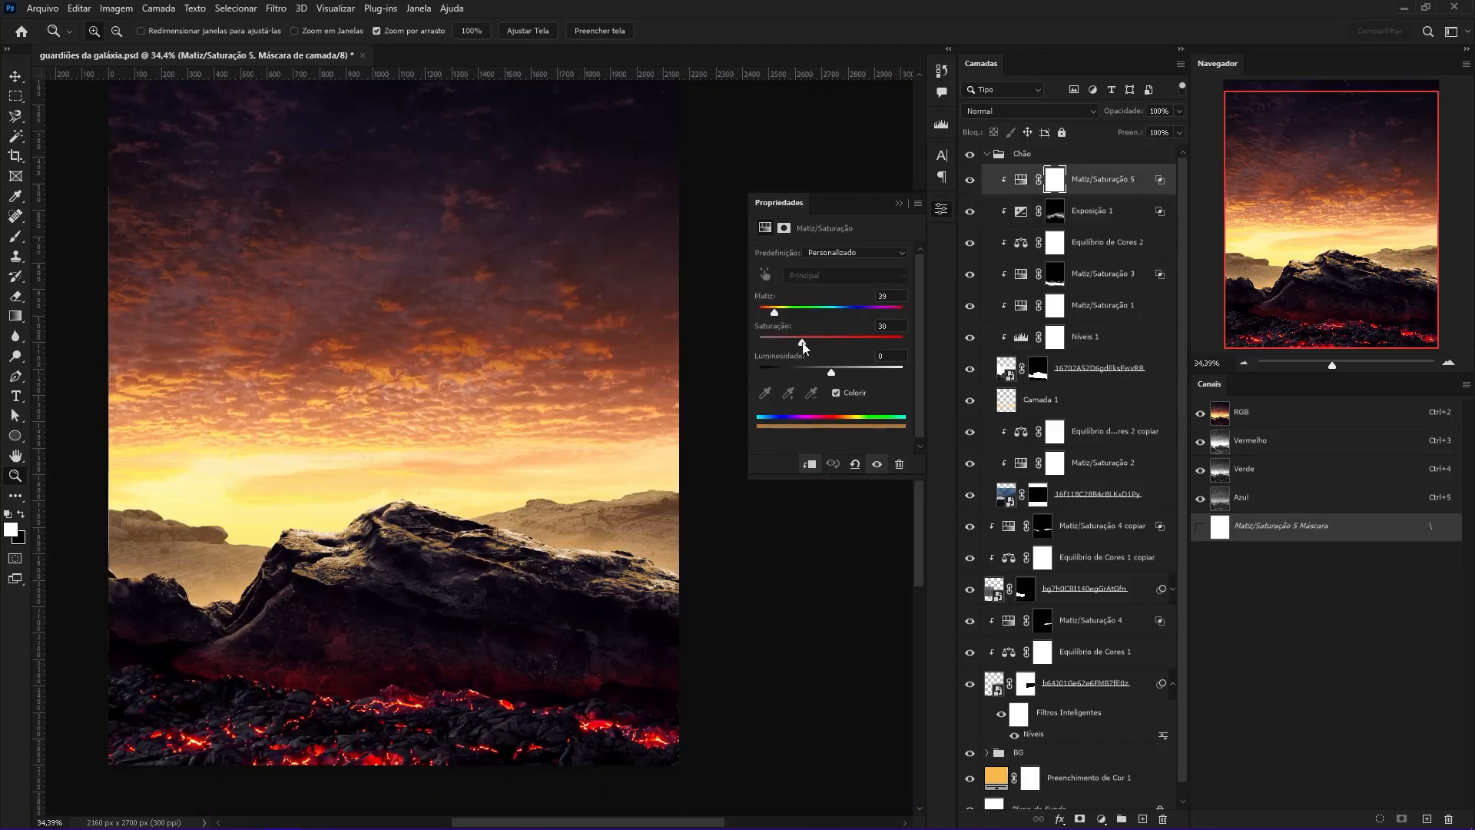
pyautogui.moveTo(500, 511); pyautogui.dragTo(611, 468)
# Set the opacity of the Exposição 1 highlights adjustment to 80%.
pyautogui.click(977, 218)
pyautogui.press('v')
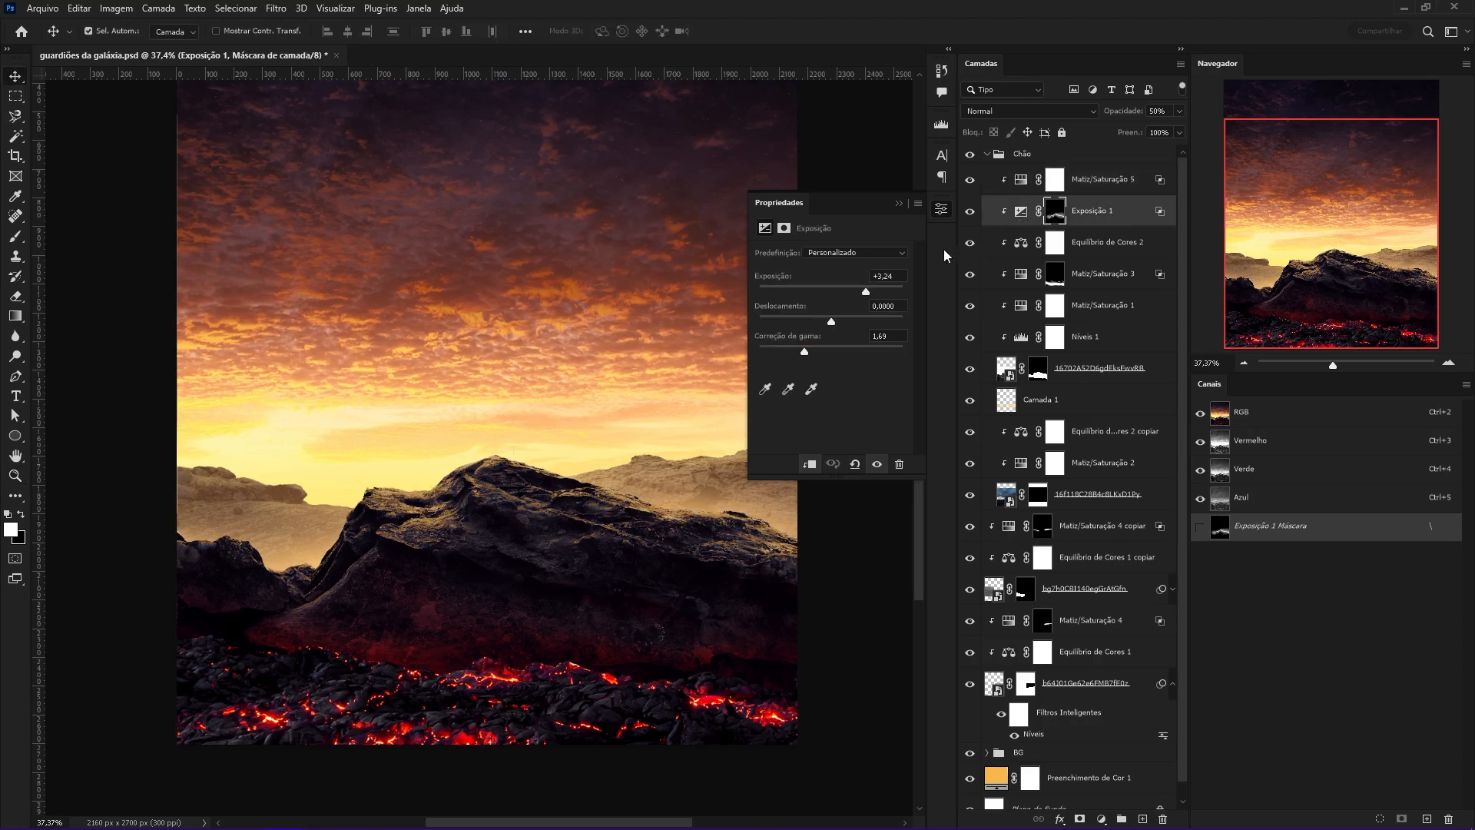
pyautogui.press('8')
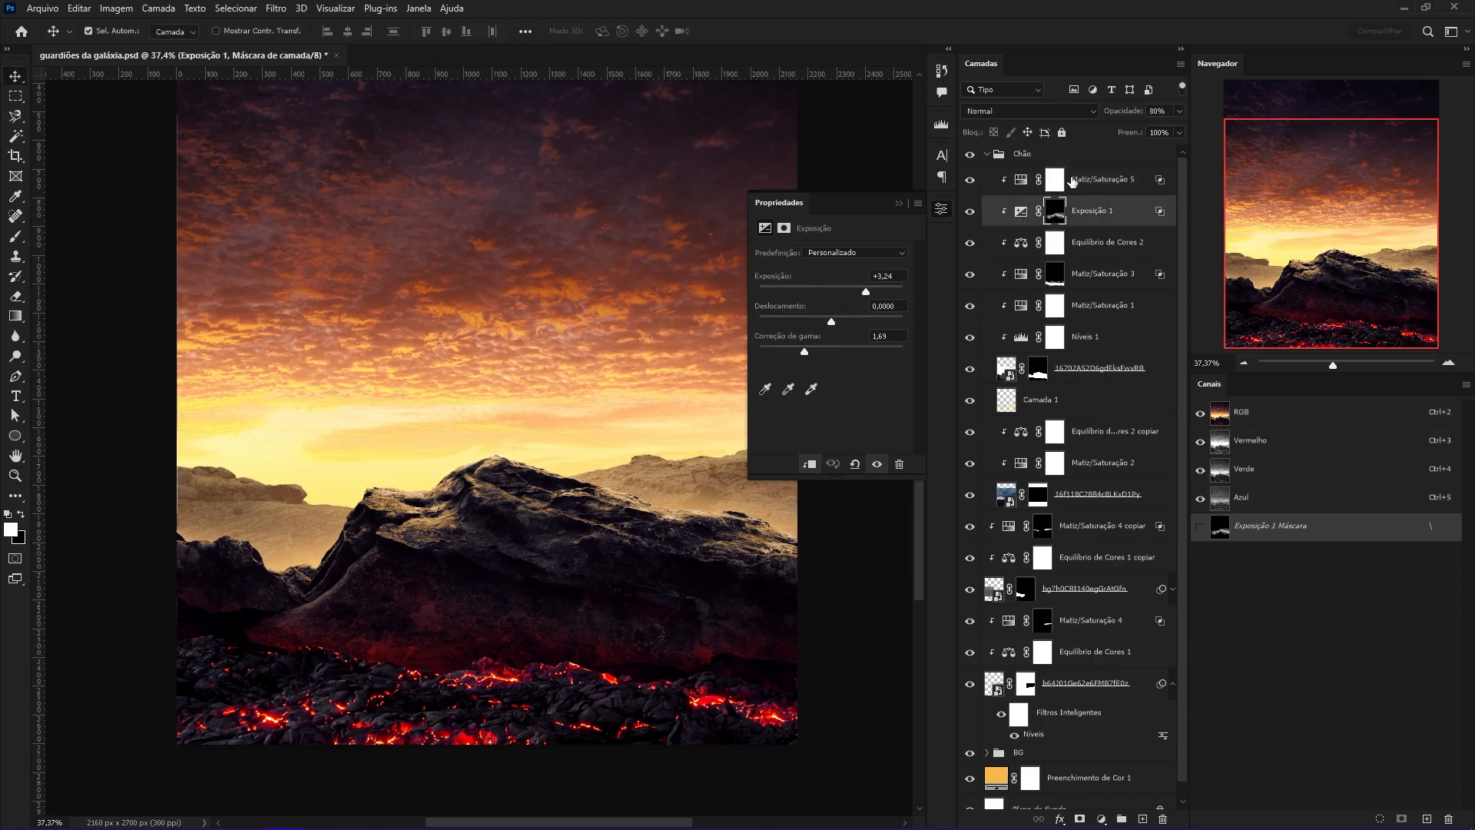
# Add a Levels adjustment directly below Matiz/Saturação 3 with midtones at 1,06 and output white at 191.
pyautogui.moveTo(529, 527); pyautogui.dragTo(573, 574)
pyautogui.moveTo(573, 574); pyautogui.dragTo(630, 575)
pyautogui.moveTo(630, 575); pyautogui.dragTo(641, 491)
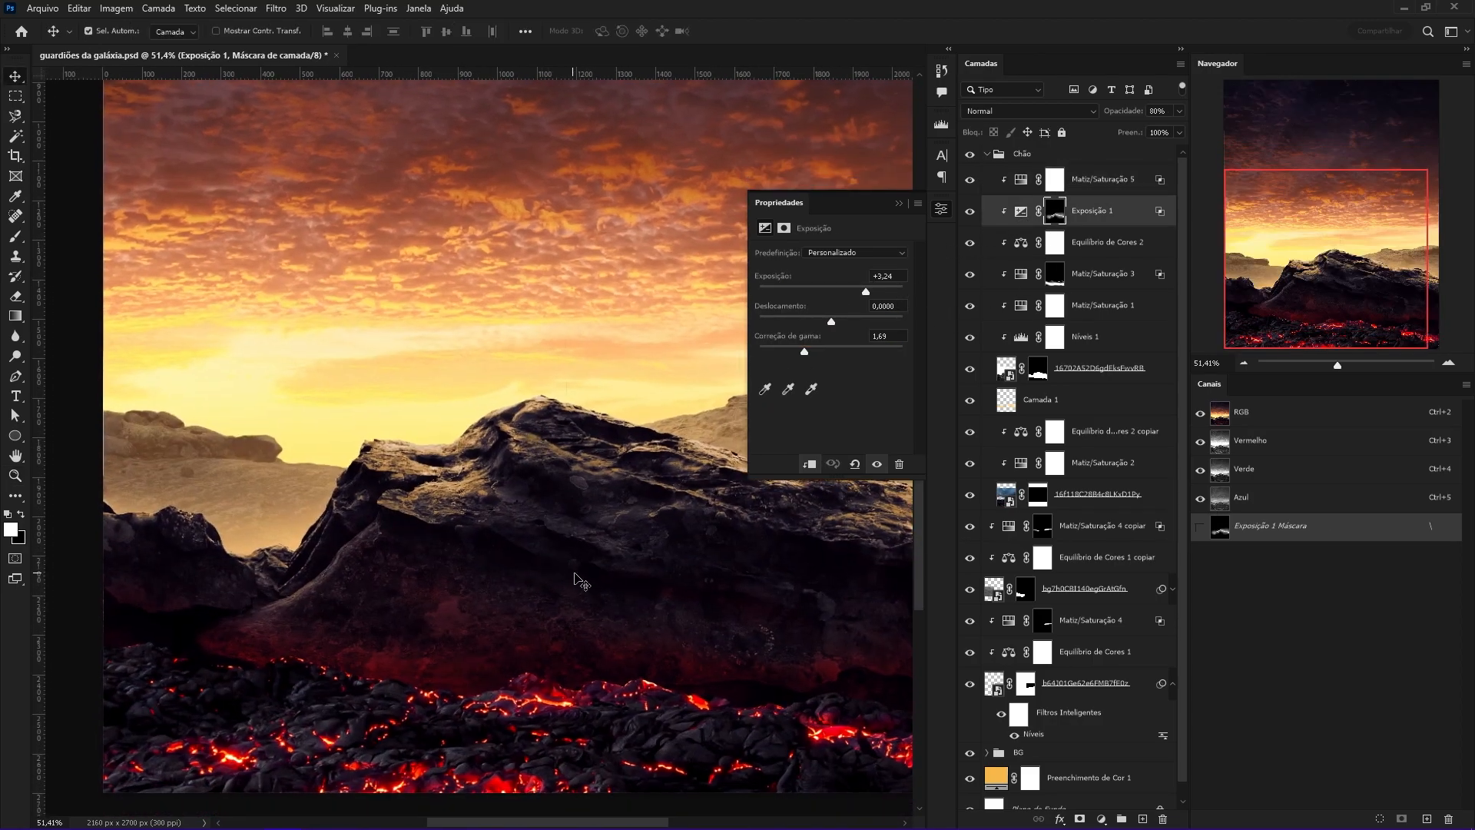
pyautogui.click(1152, 274)
pyautogui.click(1101, 818)
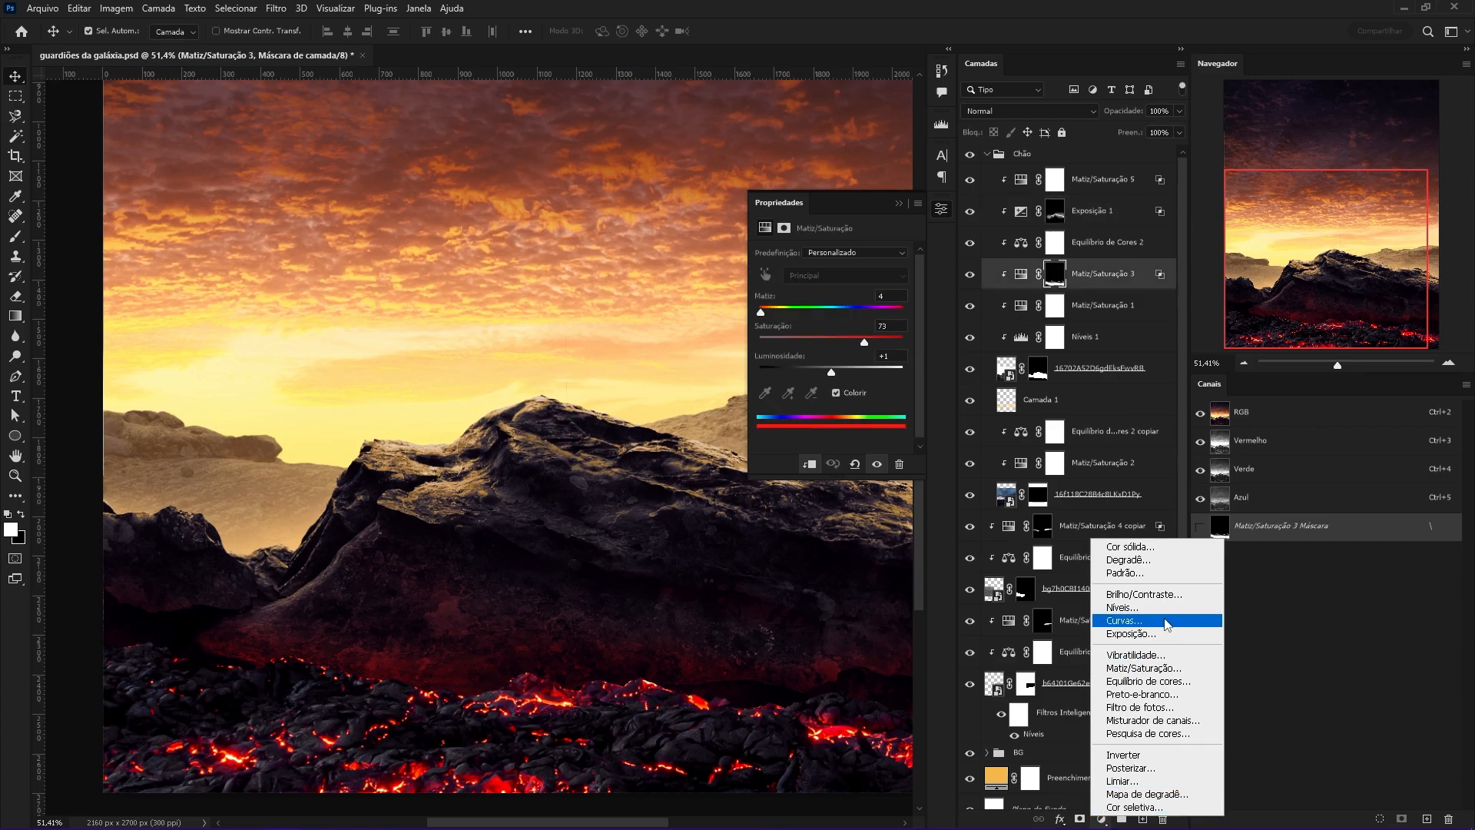
pyautogui.click(1121, 623)
pyautogui.moveTo(901, 414)
pyautogui.mouseDown()
pyautogui.moveTo(866, 415)
pyautogui.moveTo(839, 368)
pyautogui.moveTo(874, 409)
pyautogui.mouseUp()
pyautogui.moveTo(1083, 278); pyautogui.dragTo(1084, 321)
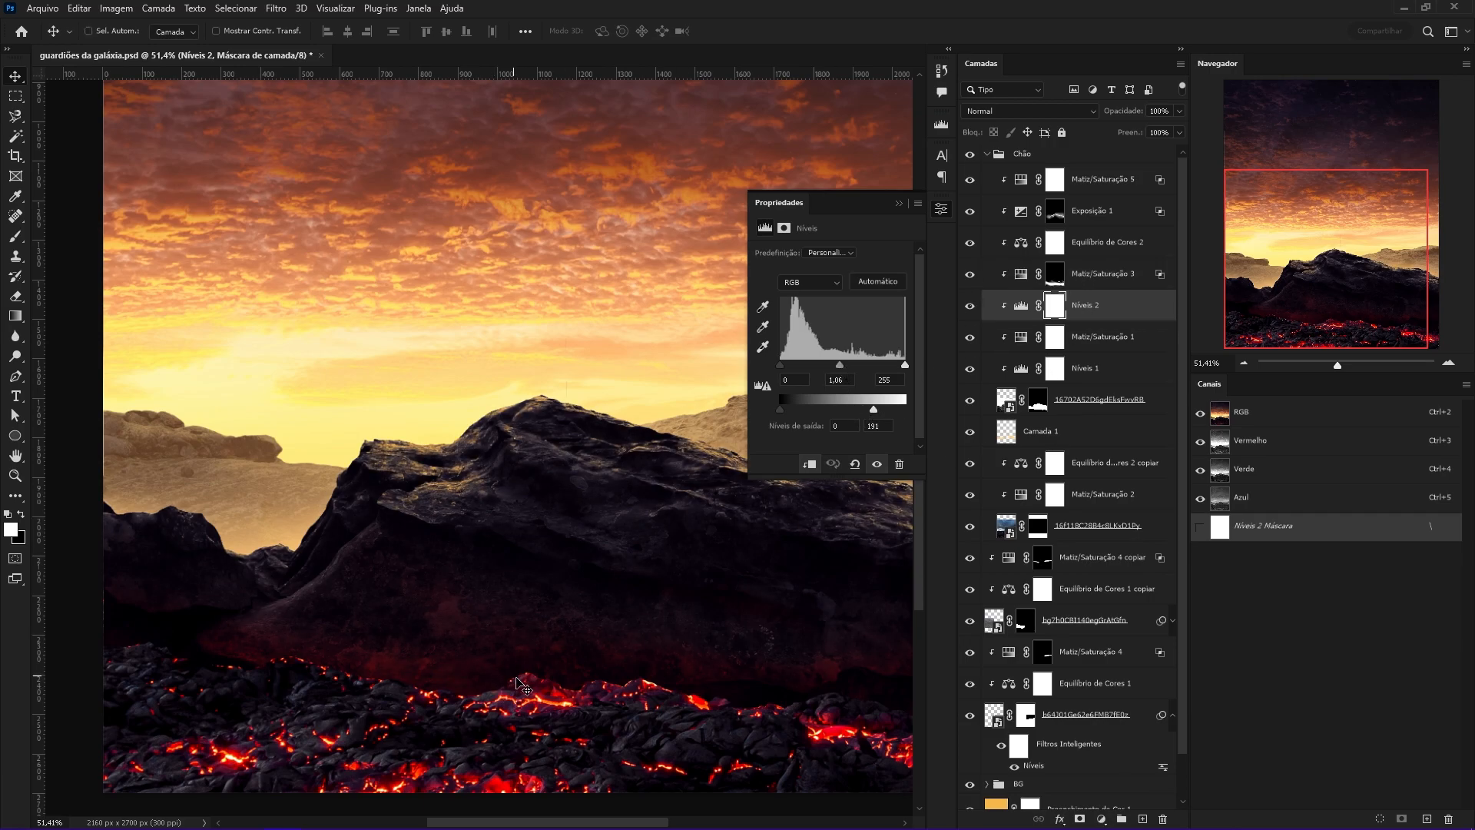
# Invert the Níveis 2 mask and paint white over the main rock's lower face to darken it.
pyautogui.hotkey('ctrl', 'i')
pyautogui.press('b')
pyautogui.moveTo(481, 579)
pyautogui.mouseDown()
pyautogui.moveTo(632, 585)
pyautogui.moveTo(581, 473)
pyautogui.mouseUp()
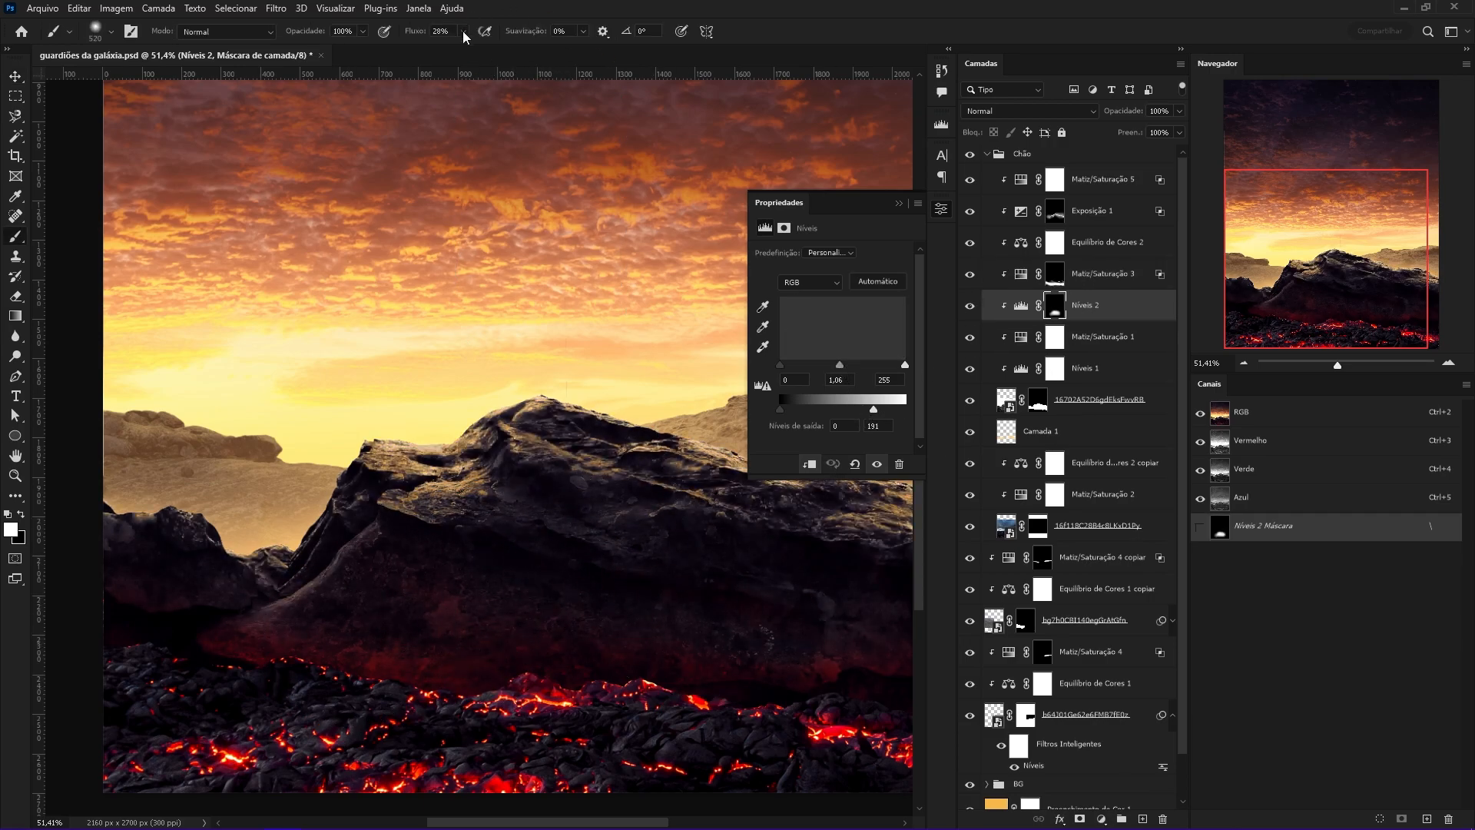
pyautogui.moveTo(549, 618); pyautogui.dragTo(524, 605)
pyautogui.moveTo(570, 607)
pyautogui.mouseDown()
pyautogui.moveTo(546, 583)
pyautogui.moveTo(468, 577)
pyautogui.mouseUp()
pyautogui.moveTo(598, 600); pyautogui.dragTo(634, 606)
pyautogui.moveTo(475, 585); pyautogui.dragTo(670, 602)
pyautogui.moveTo(438, 626); pyautogui.dragTo(379, 611)
pyautogui.moveTo(328, 593)
pyautogui.mouseDown()
pyautogui.moveTo(273, 586)
pyautogui.moveTo(260, 611)
pyautogui.mouseUp()
pyautogui.moveTo(664, 653); pyautogui.dragTo(551, 605)
# Add a Levels adjustment above the lava layer's Matiz/Saturação 2 with the output white set to 94.
pyautogui.press('v')
pyautogui.click(1072, 526)
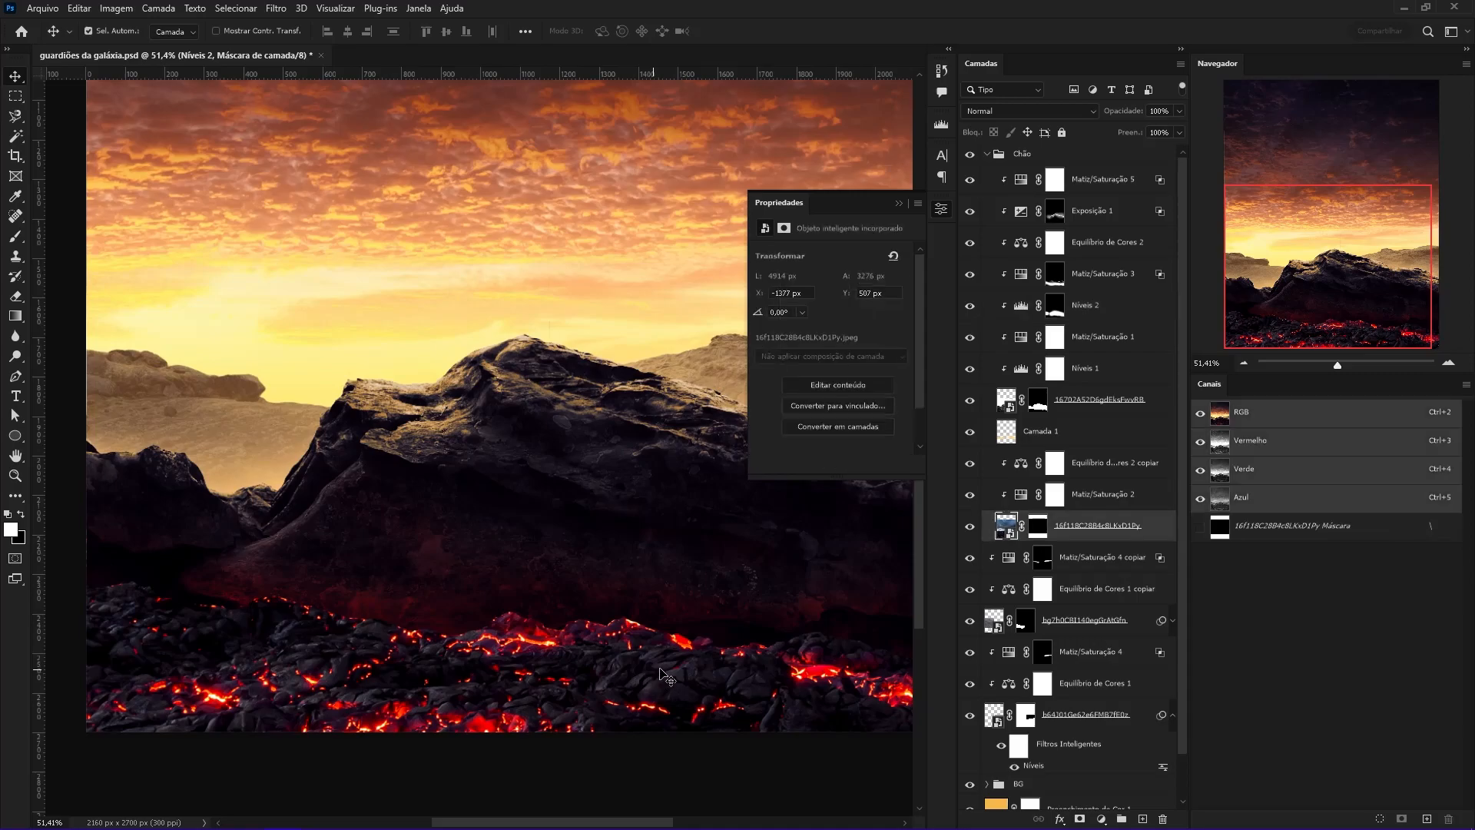
pyautogui.click(1123, 463)
pyautogui.click(1120, 501)
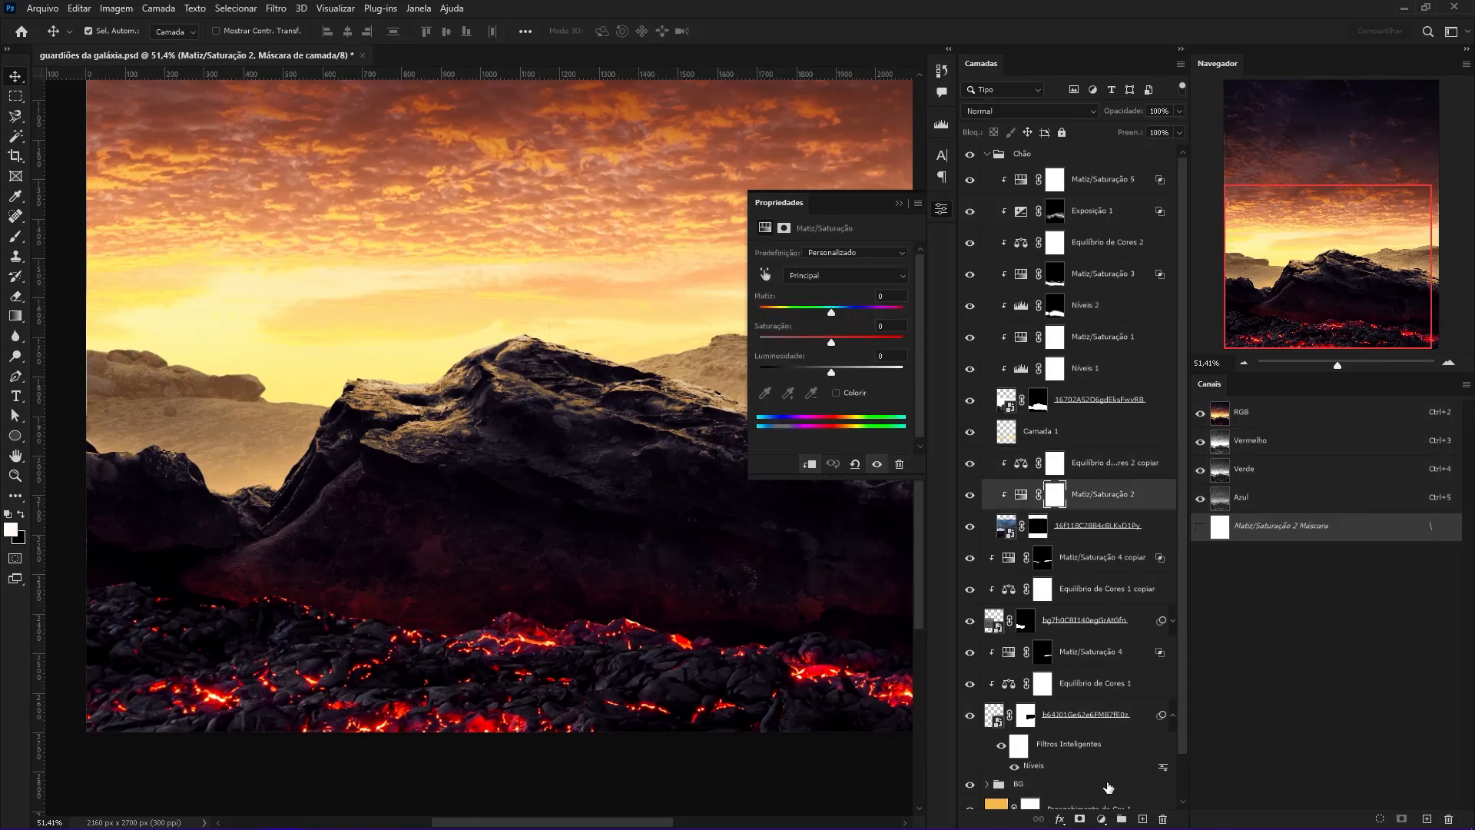
pyautogui.click(1102, 819)
pyautogui.click(1103, 623)
pyautogui.moveTo(903, 414); pyautogui.dragTo(825, 418)
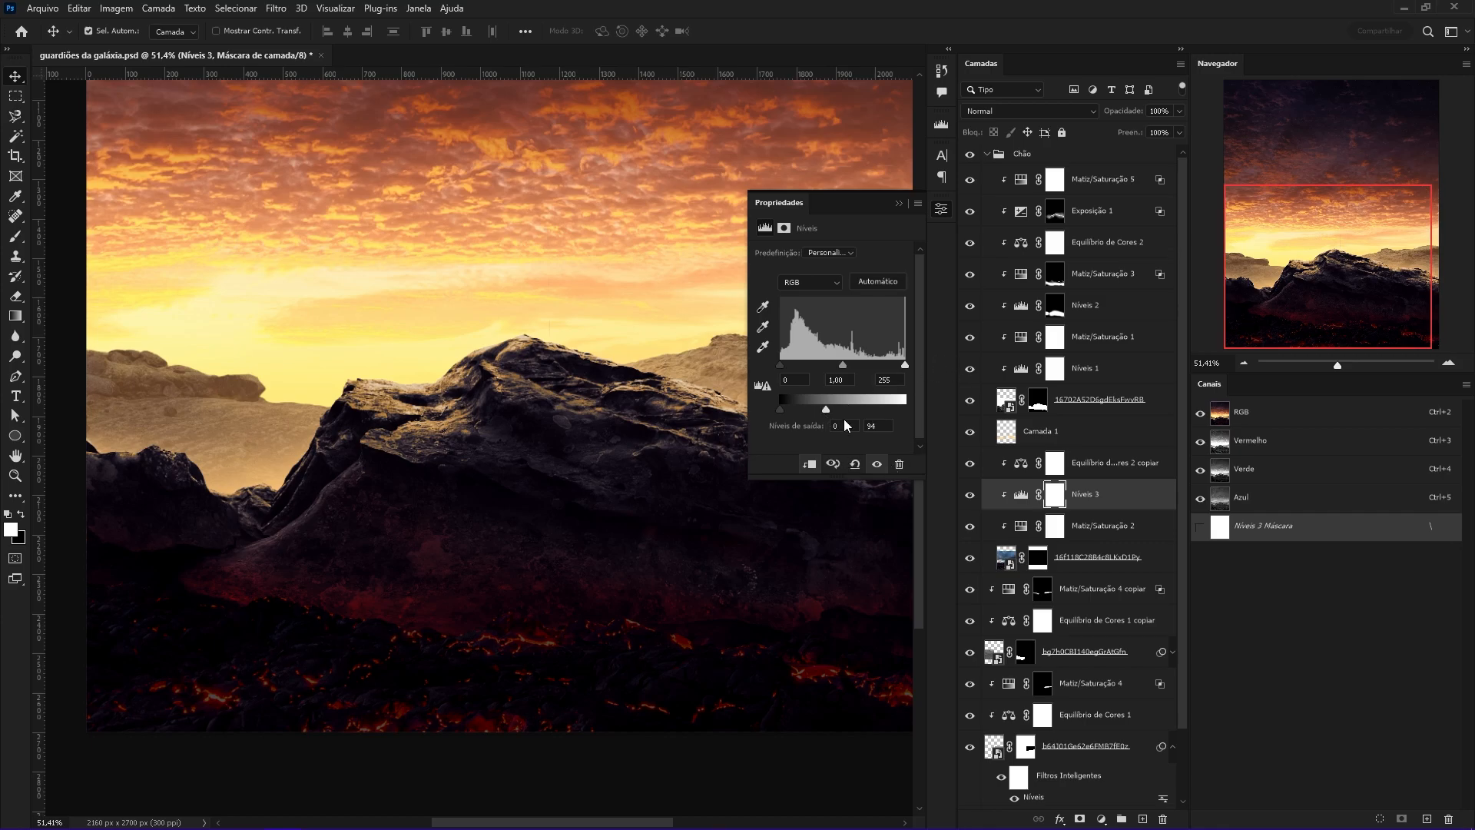
# Invert the Níveis 3 mask and paint white over the lava along the main rock's base.
pyautogui.press('b')
pyautogui.hotkey('ctrl', 'i')
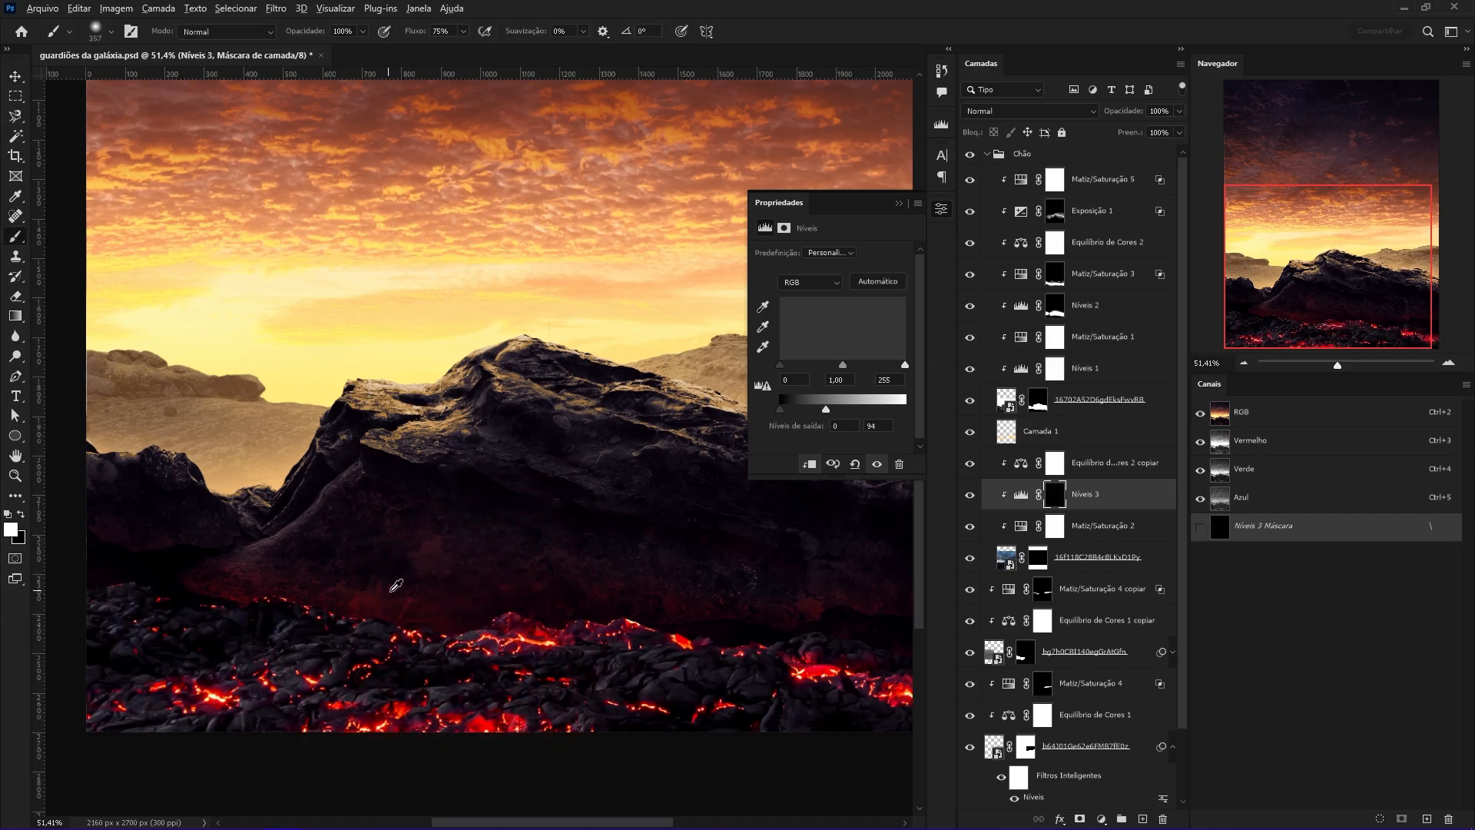
pyautogui.moveTo(484, 593)
pyautogui.mouseDown()
pyautogui.moveTo(676, 600)
pyautogui.moveTo(615, 604)
pyautogui.mouseUp()
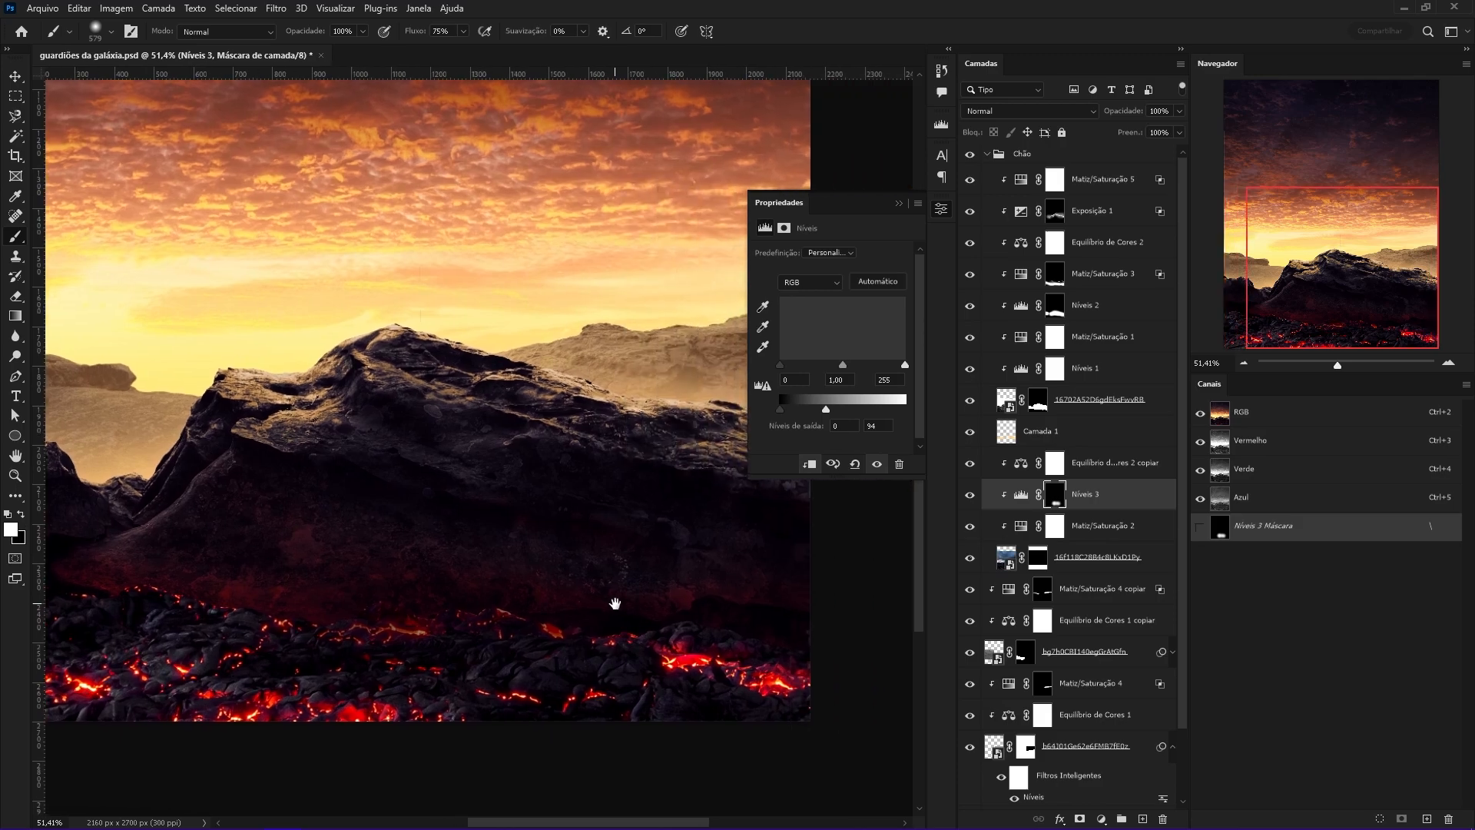
pyautogui.moveTo(446, 572); pyautogui.dragTo(642, 550)
pyautogui.moveTo(349, 554); pyautogui.dragTo(177, 552)
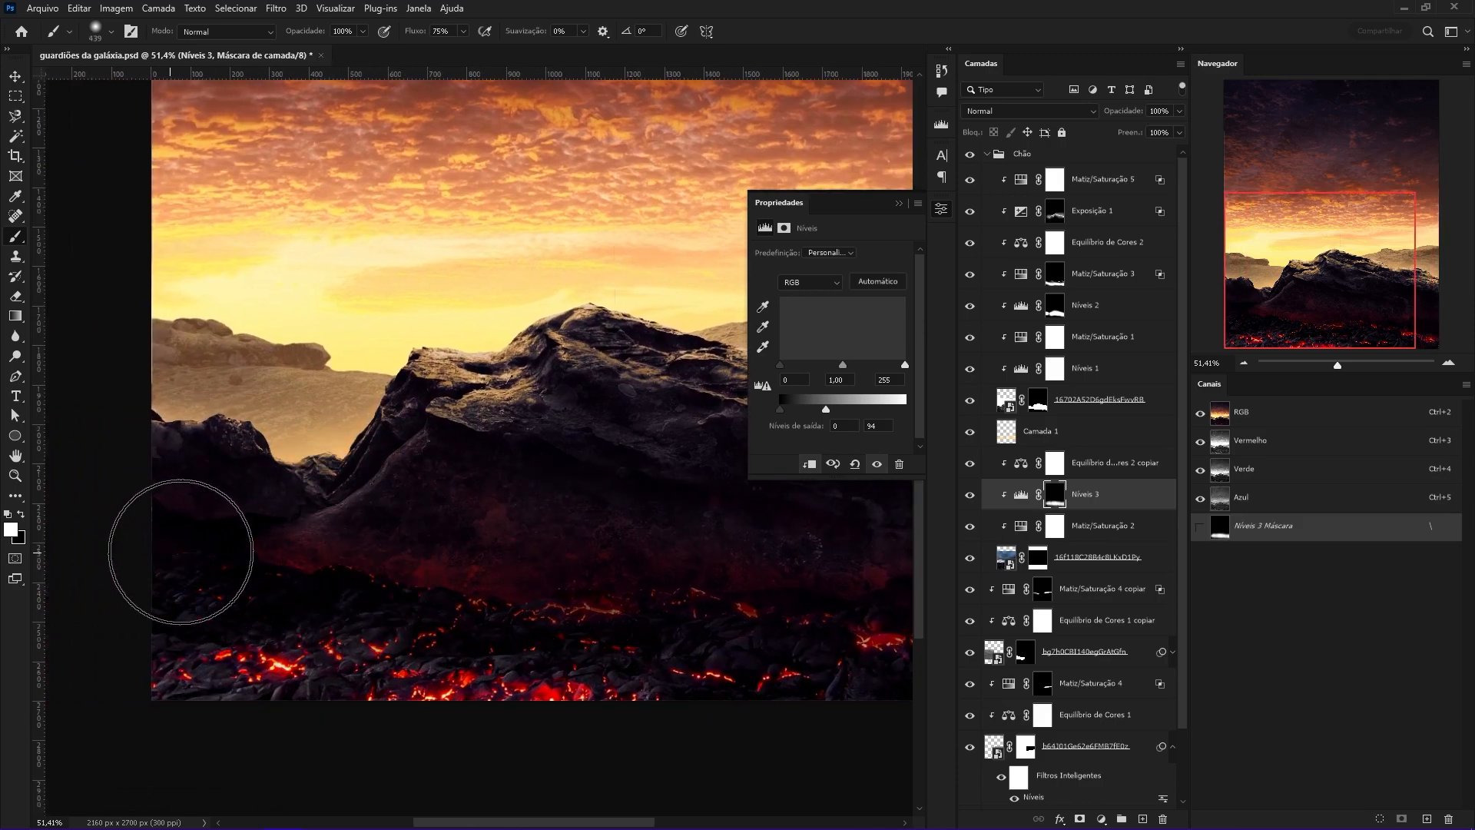
# Set the output black of Níveis 3 to 11 and extend its painted darkening along the rock's base.
pyautogui.moveTo(622, 547); pyautogui.dragTo(592, 542)
pyautogui.moveTo(592, 554); pyautogui.dragTo(630, 554)
pyautogui.moveTo(384, 557); pyautogui.dragTo(351, 558)
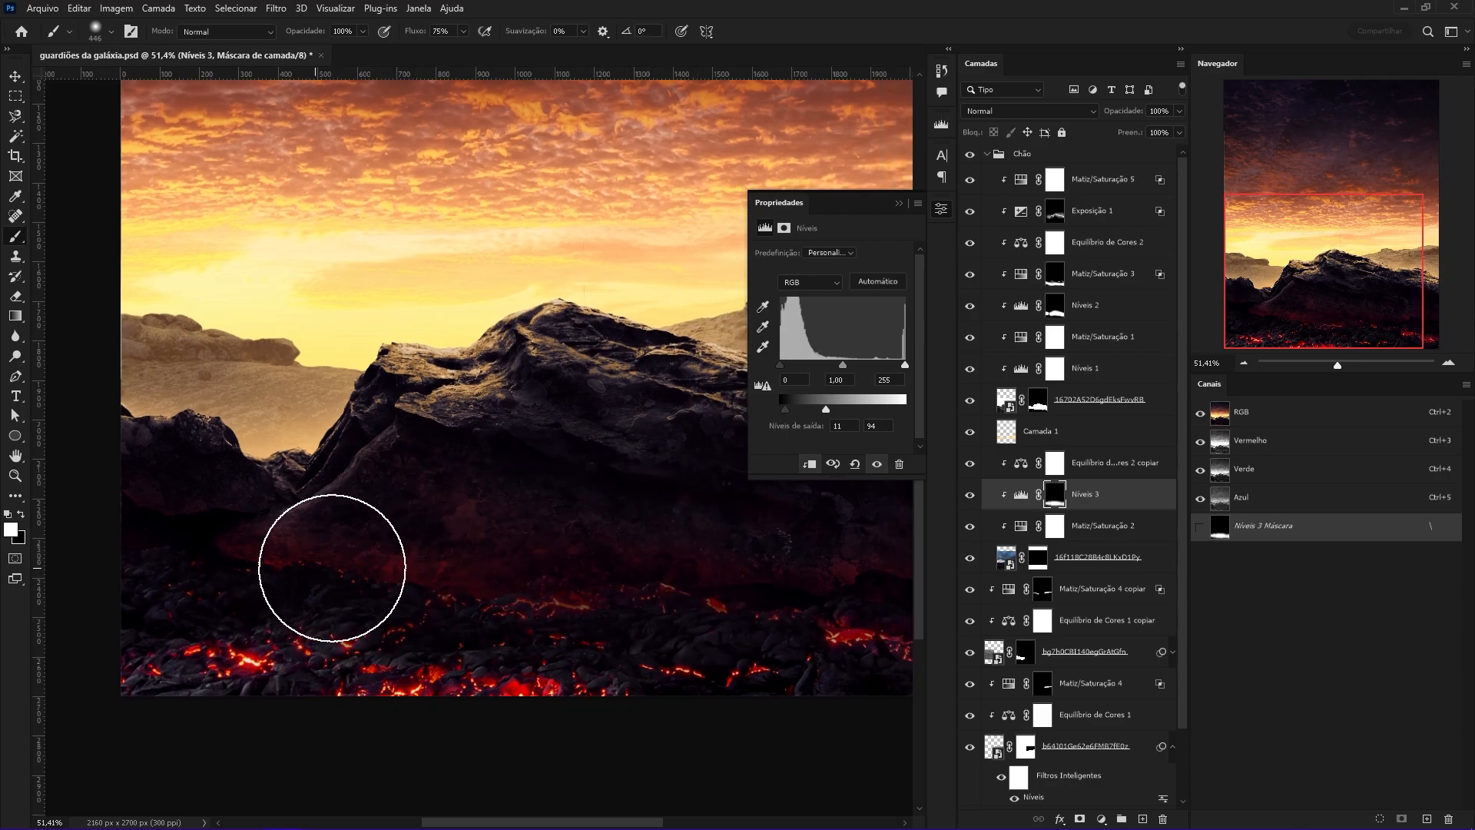
pyautogui.moveTo(629, 572); pyautogui.dragTo(431, 581)
pyautogui.moveTo(624, 589); pyautogui.dragTo(788, 628)
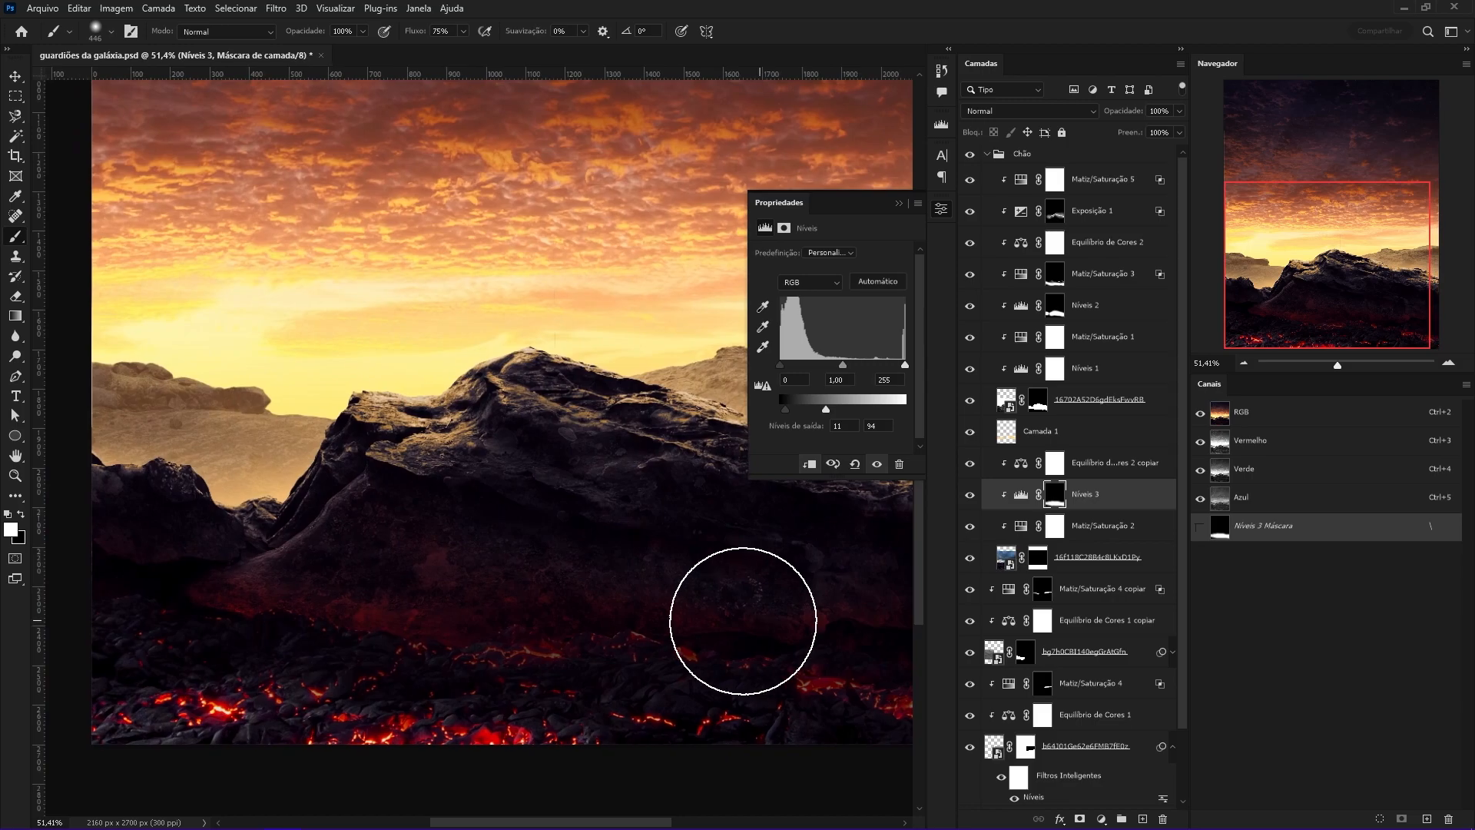
pyautogui.moveTo(714, 583); pyautogui.dragTo(855, 560)
# Split the underlying highlights of Níveis 3 at 79/125 with Blend If and compare the adjustment hidden and shown.
pyautogui.click(1021, 494)
pyautogui.doubleClick(1120, 495)
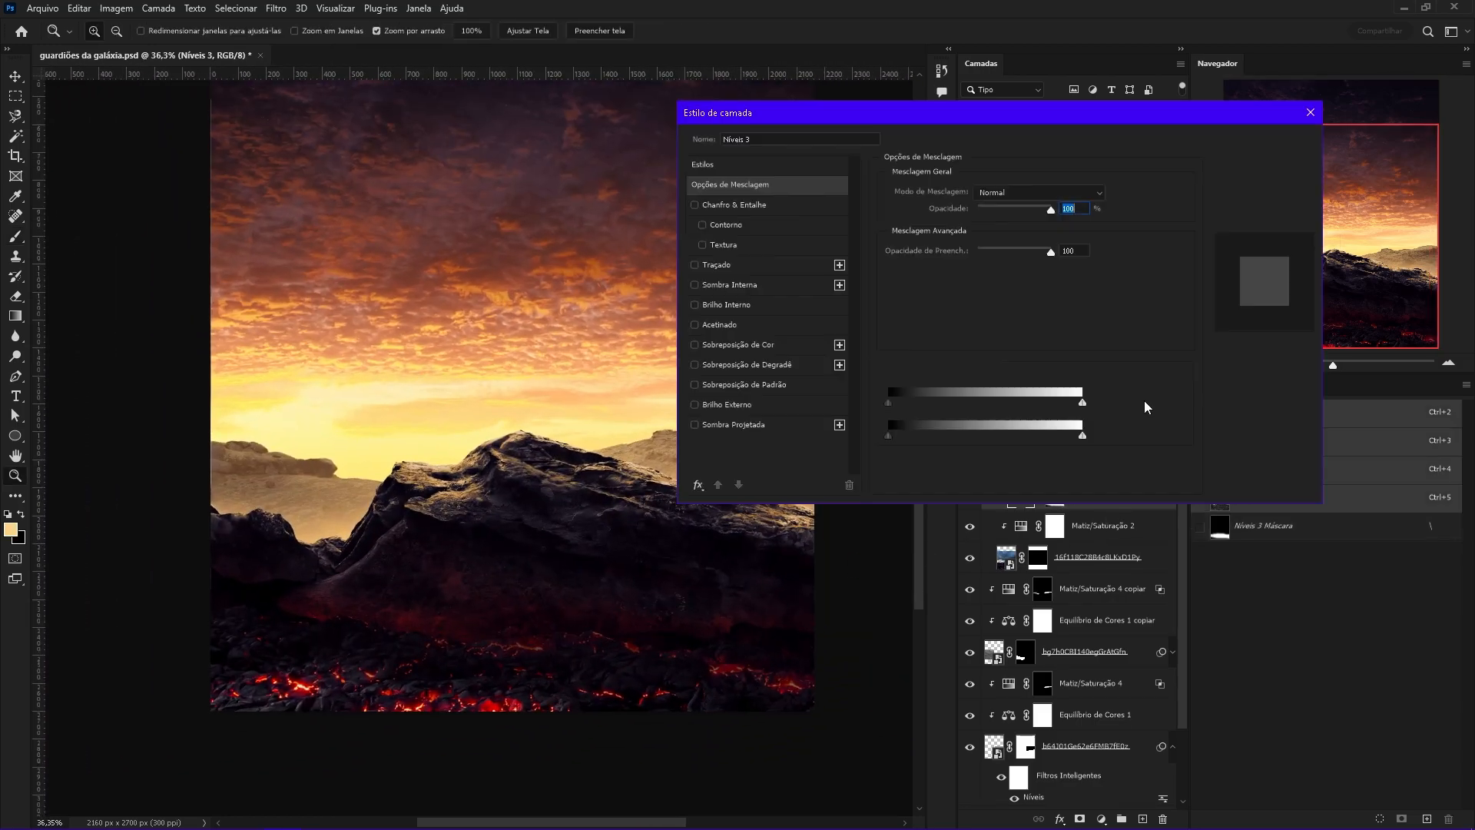
pyautogui.moveTo(1082, 436); pyautogui.dragTo(914, 432)
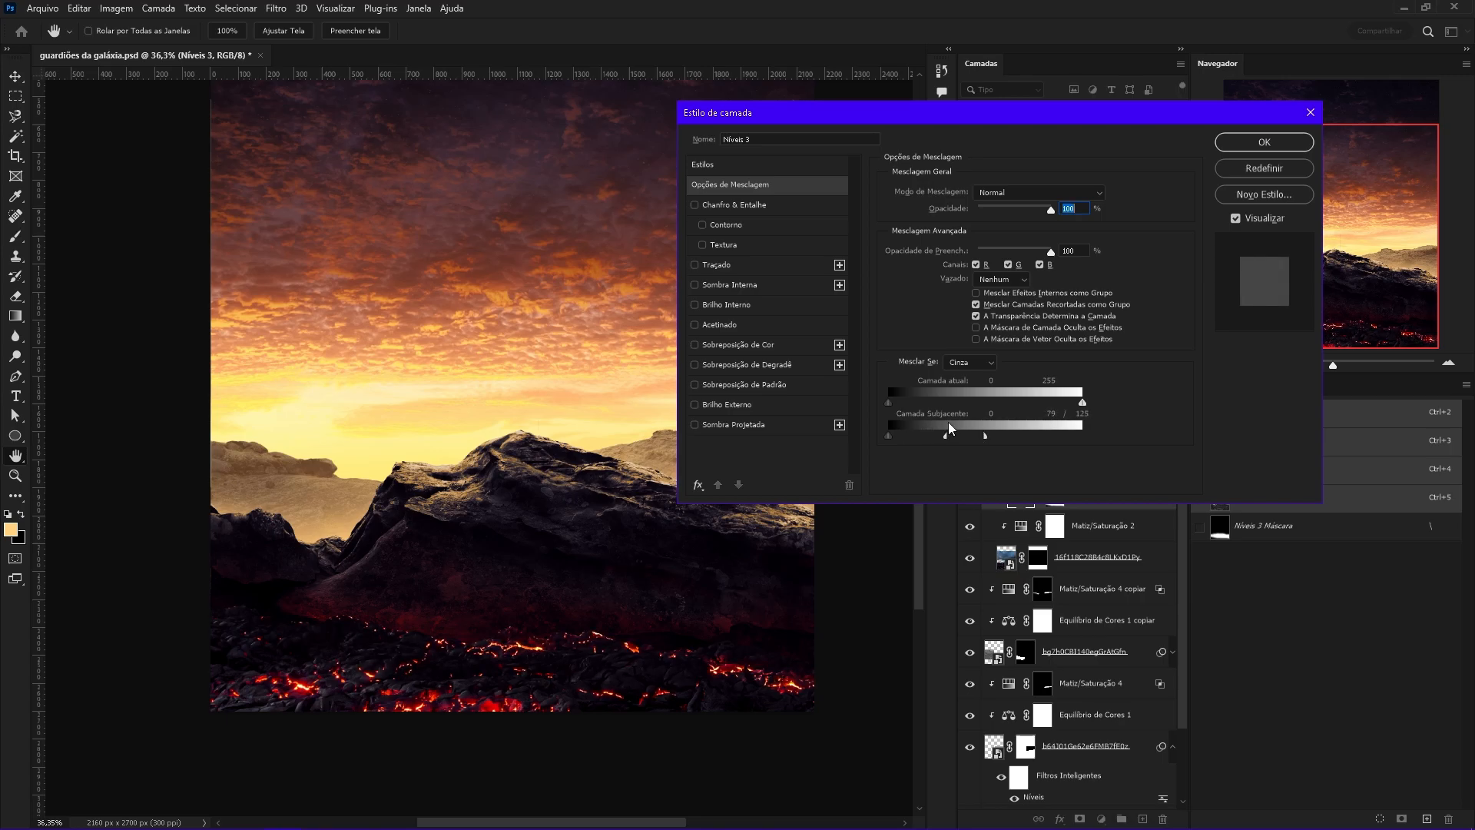
pyautogui.press('Return')
pyautogui.click(971, 496)
pyautogui.click(971, 496)
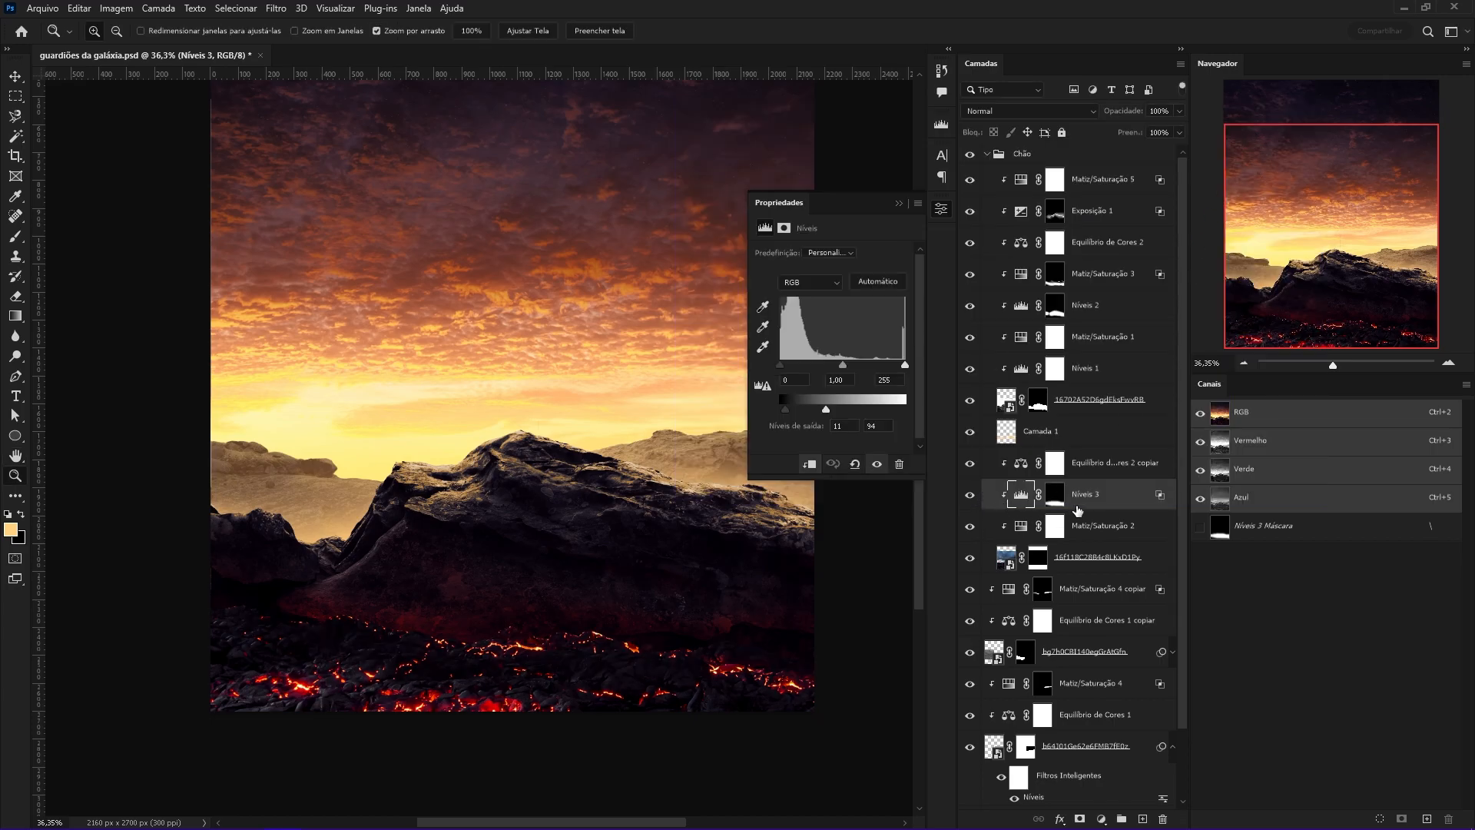
pyautogui.click(1054, 494)
pyautogui.press('b')
pyautogui.press('d')
pyautogui.press('z')
pyautogui.moveTo(515, 603)
pyautogui.mouseDown()
pyautogui.moveTo(583, 630)
pyautogui.moveTo(602, 615)
pyautogui.moveTo(499, 617)
pyautogui.mouseUp()
# Add a bright red solid color fill layer above Matiz/Saturação 5.
pyautogui.click(1105, 188)
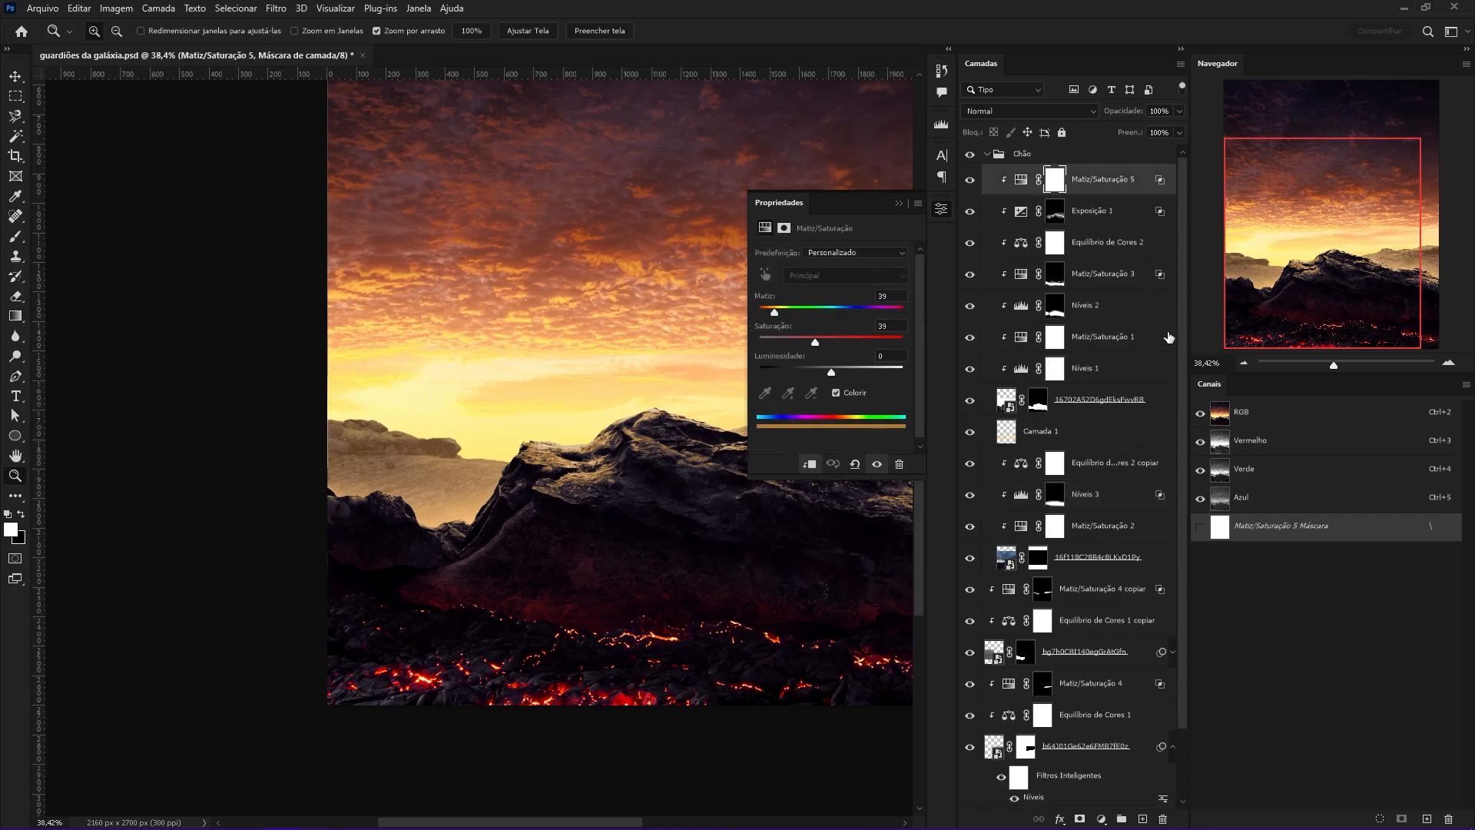
pyautogui.moveTo(639, 623); pyautogui.dragTo(973, 738)
pyautogui.click(1100, 819)
pyautogui.click(1160, 548)
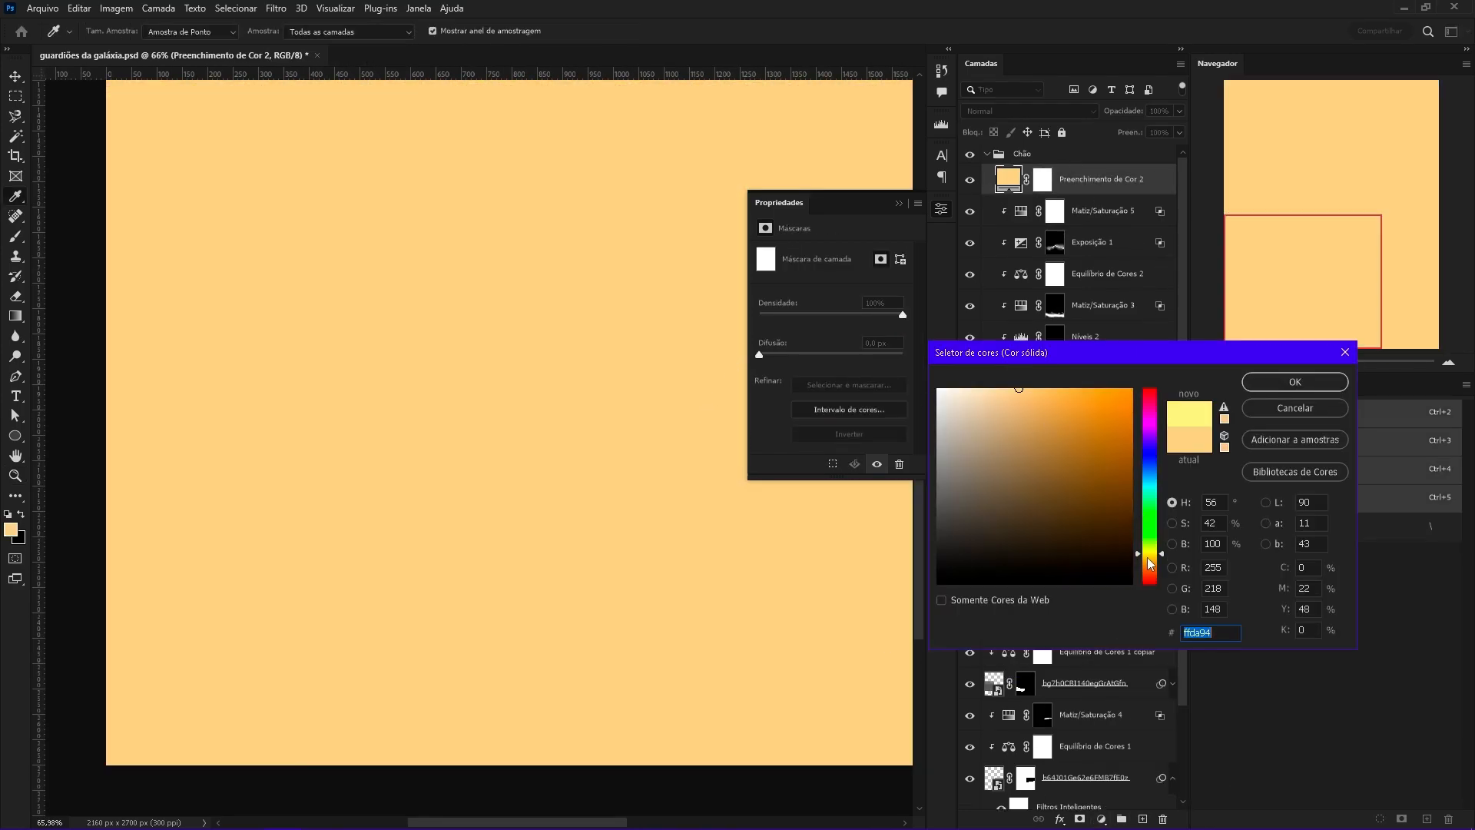
pyautogui.moveTo(1146, 554); pyautogui.dragTo(1150, 580)
pyautogui.moveTo(1106, 425); pyautogui.dragTo(1153, 584)
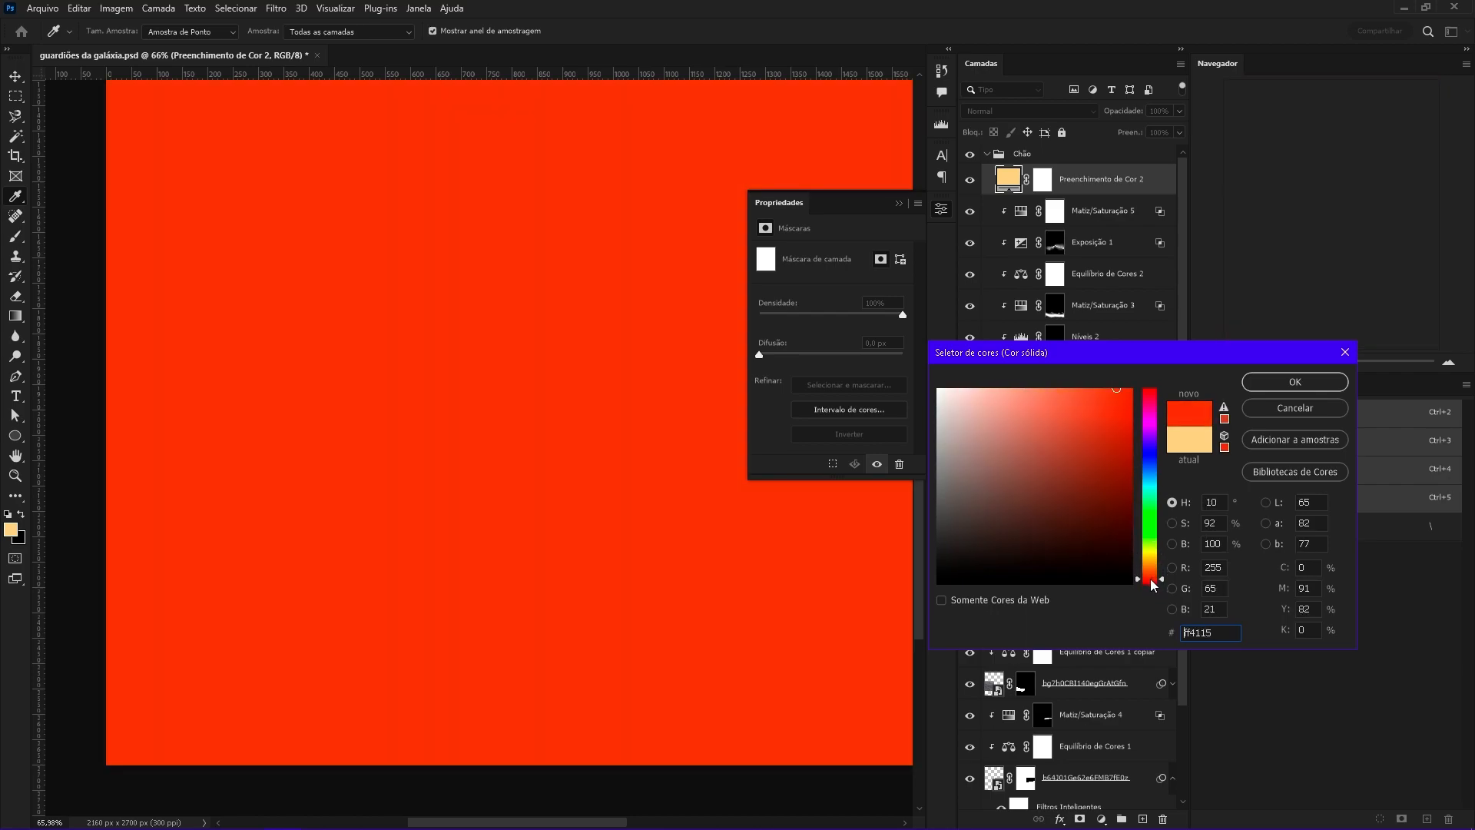
pyautogui.click(1295, 381)
# Set the red fill's blend mode to Subexposição Linear (Adicionar) and invert its mask to black.
pyautogui.click(1028, 111)
pyautogui.click(1001, 263)
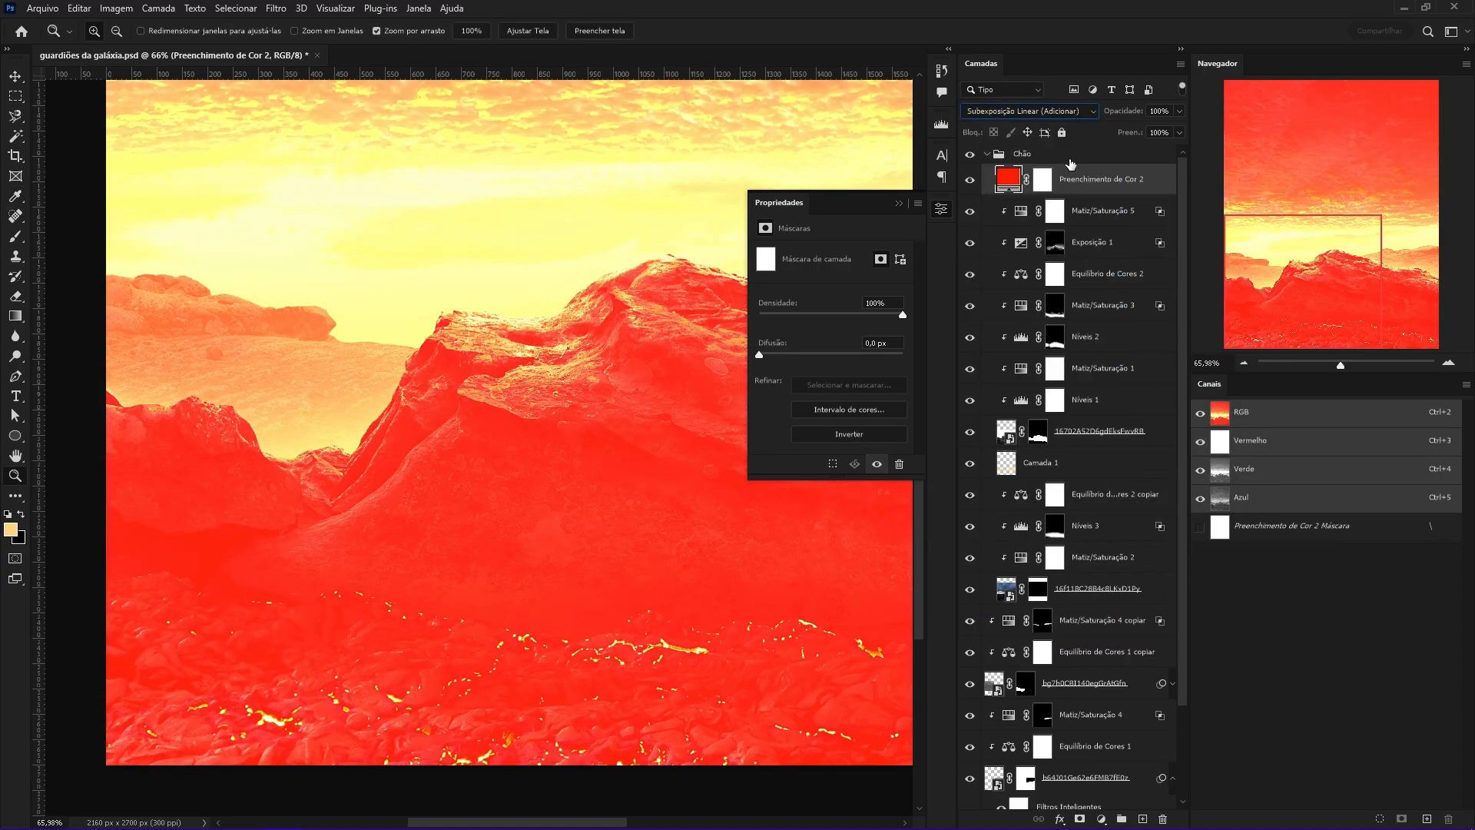
pyautogui.click(1042, 180)
pyautogui.hotkey('ctrl', 'i')
# Paint a soft red glow around the central and right-hand lava cracks with a white brush at 3% flow.
pyautogui.press('b')
pyautogui.moveTo(564, 625); pyautogui.dragTo(511, 624)
pyautogui.hotkey('shift', '0')
pyautogui.hotkey('shift', '3')
pyautogui.moveTo(633, 645)
pyautogui.mouseDown()
pyautogui.moveTo(659, 645)
pyautogui.moveTo(671, 610)
pyautogui.moveTo(560, 620)
pyautogui.mouseUp()
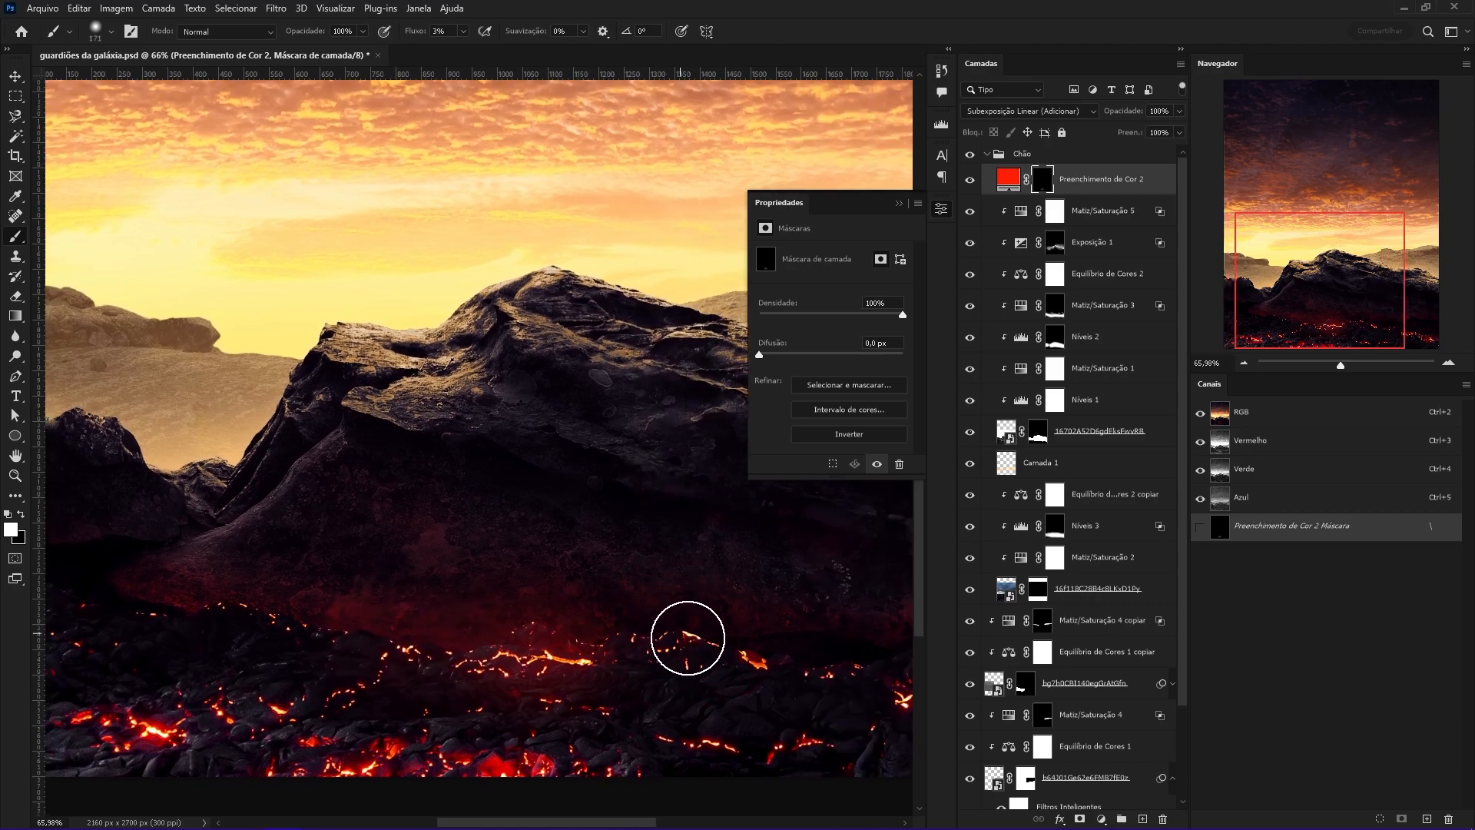
pyautogui.moveTo(776, 653); pyautogui.dragTo(508, 633)
pyautogui.moveTo(688, 668); pyautogui.dragTo(730, 683)
pyautogui.click(689, 669)
pyautogui.click(681, 679)
# Extend the painted red glow across the lava cracks on the left half of the ground.
pyautogui.moveTo(317, 642)
pyautogui.mouseDown()
pyautogui.moveTo(799, 649)
pyautogui.moveTo(741, 659)
pyautogui.mouseUp()
pyautogui.moveTo(637, 653); pyautogui.dragTo(665, 652)
pyautogui.moveTo(555, 676); pyautogui.dragTo(497, 676)
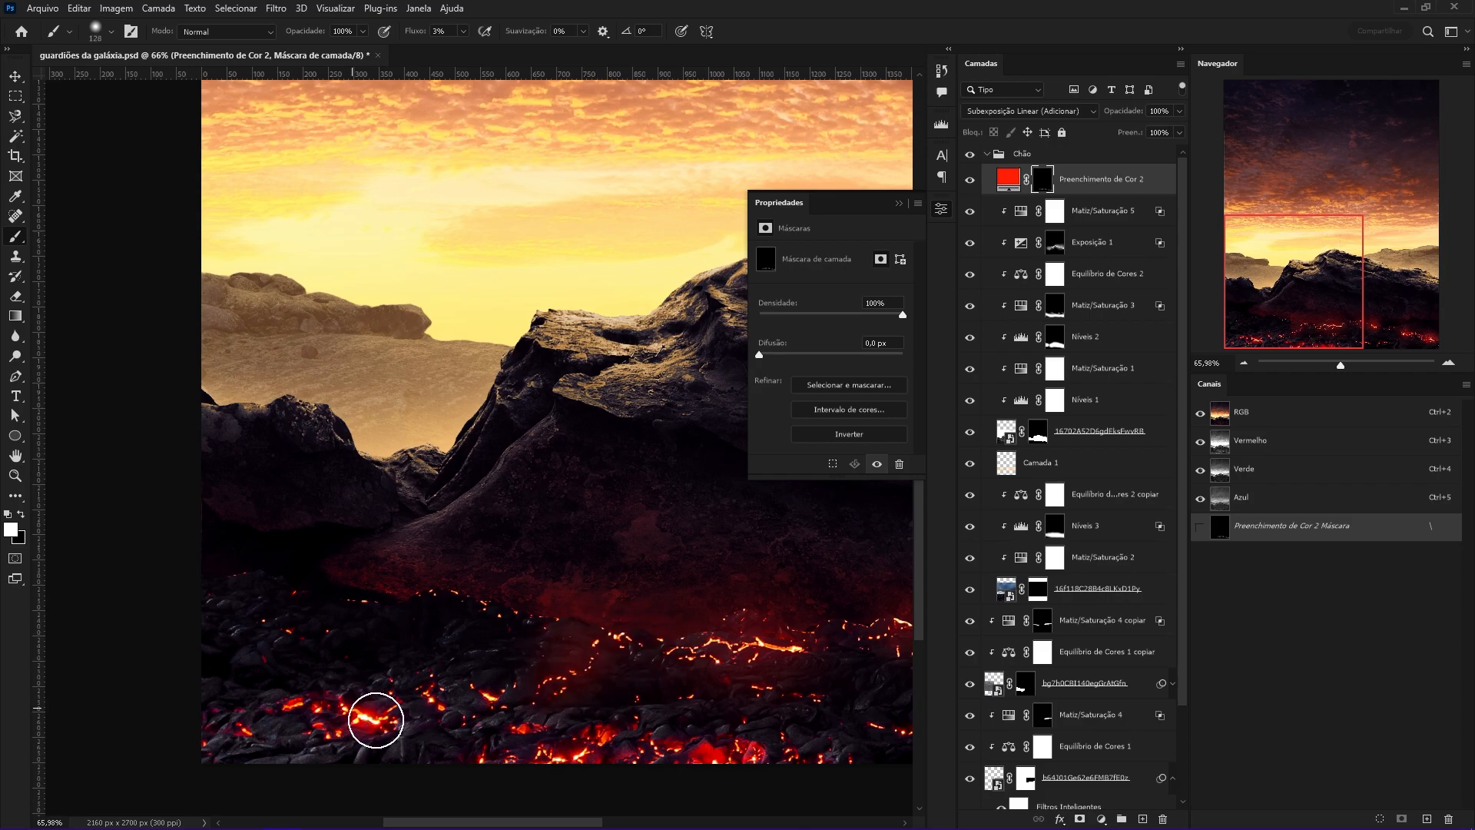
pyautogui.moveTo(620, 758); pyautogui.dragTo(627, 759)
pyautogui.moveTo(499, 624); pyautogui.dragTo(602, 639)
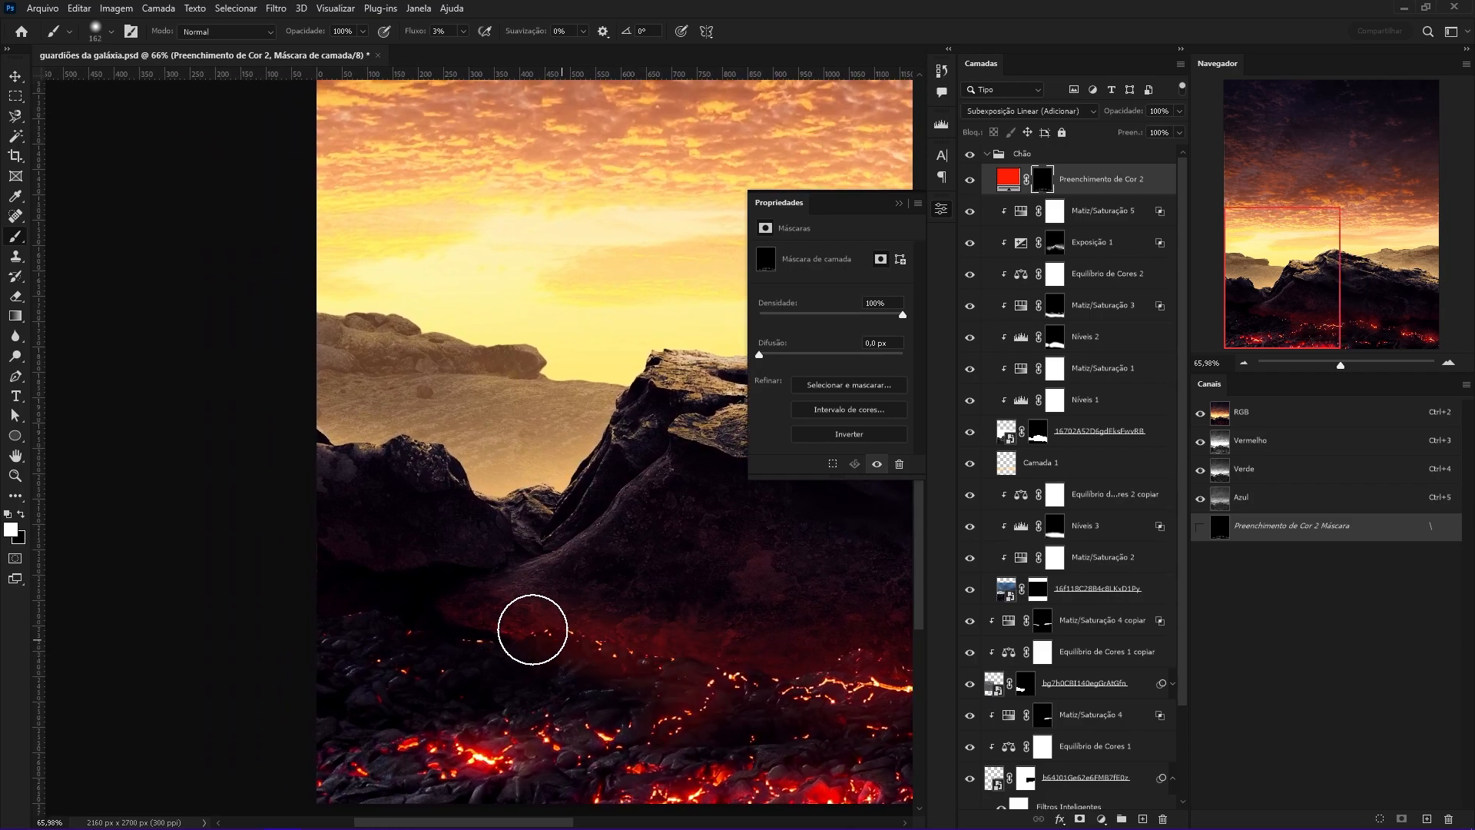
pyautogui.moveTo(464, 635); pyautogui.dragTo(487, 636)
# Swap to black and soften excess red glow on the fill mask near the left base of the main rock.
pyautogui.press('x')
pyautogui.moveTo(474, 649)
pyautogui.mouseDown()
pyautogui.moveTo(455, 645)
pyautogui.moveTo(505, 615)
pyautogui.mouseUp()
pyautogui.moveTo(571, 567); pyautogui.dragTo(384, 633)
pyautogui.moveTo(615, 604); pyautogui.dragTo(570, 602)
pyautogui.moveTo(479, 665); pyautogui.dragTo(515, 647)
# Try the red fill layer at 50% opacity and inspect the glow over the lava and rock base.
pyautogui.click(1010, 180)
pyautogui.press('v')
pyautogui.press('5')
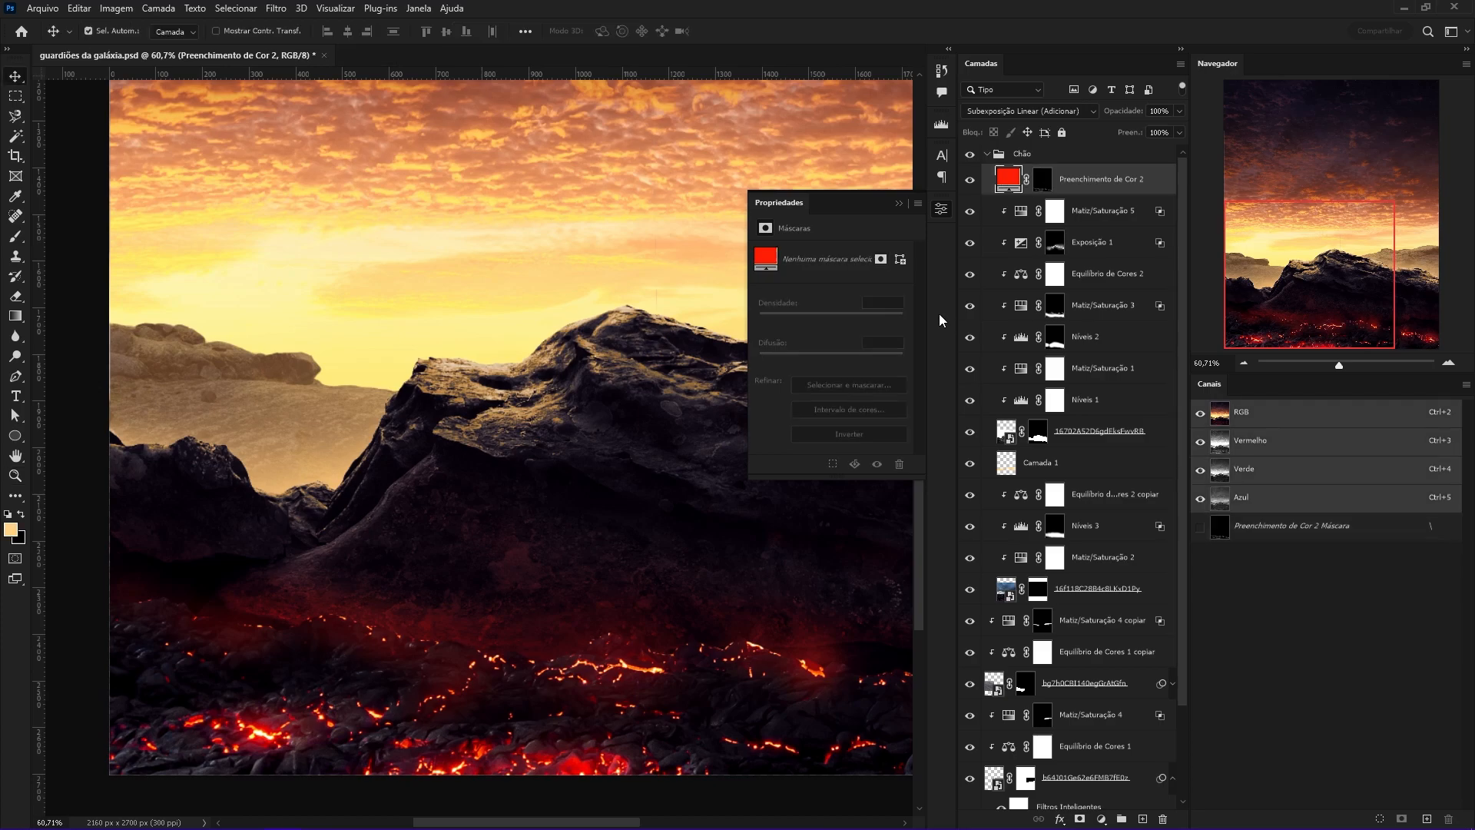
pyautogui.moveTo(547, 482); pyautogui.dragTo(532, 516)
pyautogui.moveTo(585, 542); pyautogui.dragTo(531, 550)
pyautogui.moveTo(602, 586); pyautogui.dragTo(510, 592)
pyautogui.moveTo(518, 518); pyautogui.dragTo(548, 607)
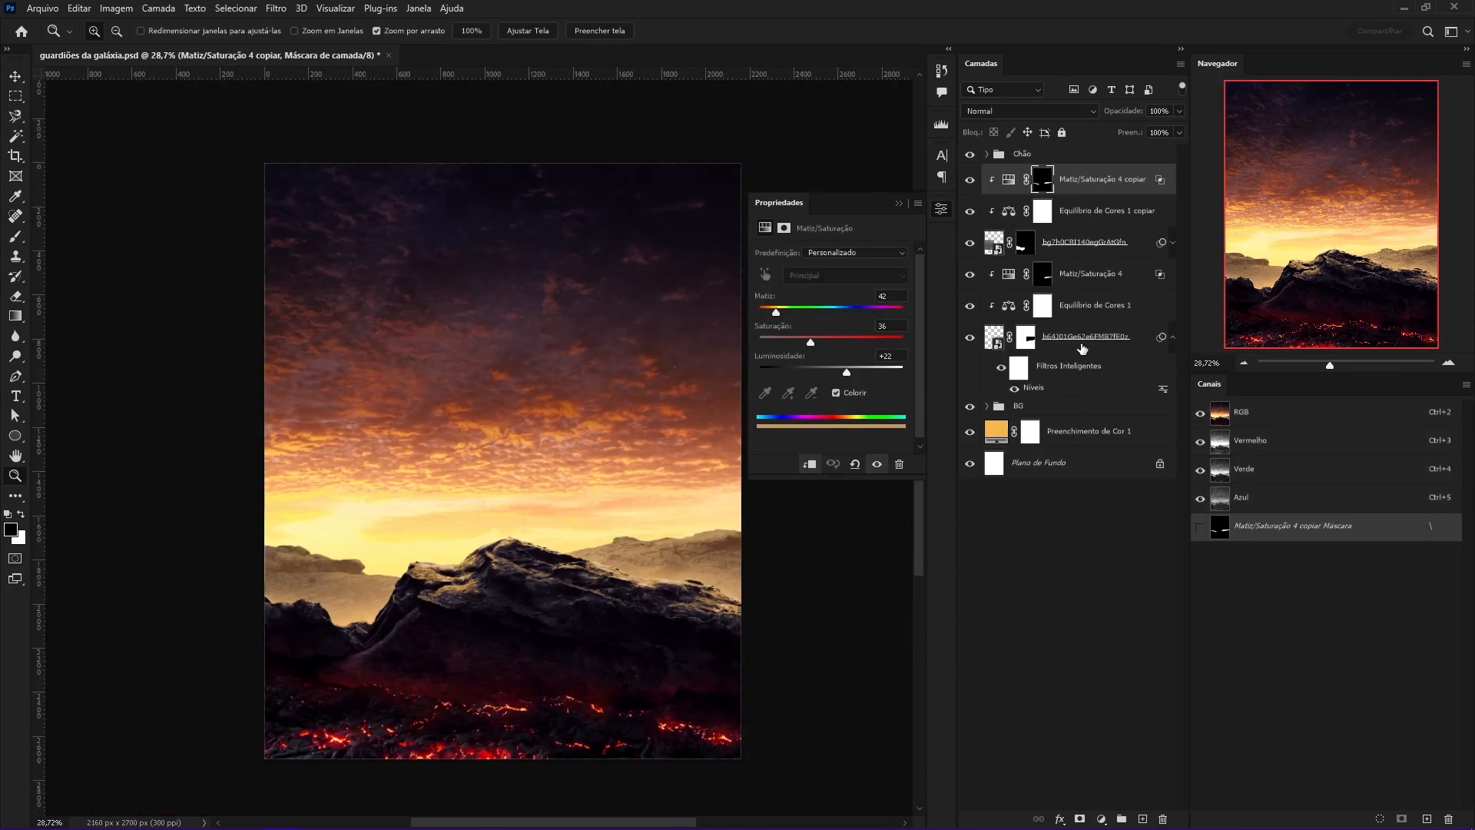
# Group the middle-ground rock layers and their adjustments as Plano Médio.
pyautogui.keyDown('shift'); pyautogui.click(1082, 338); pyautogui.keyUp('shift')
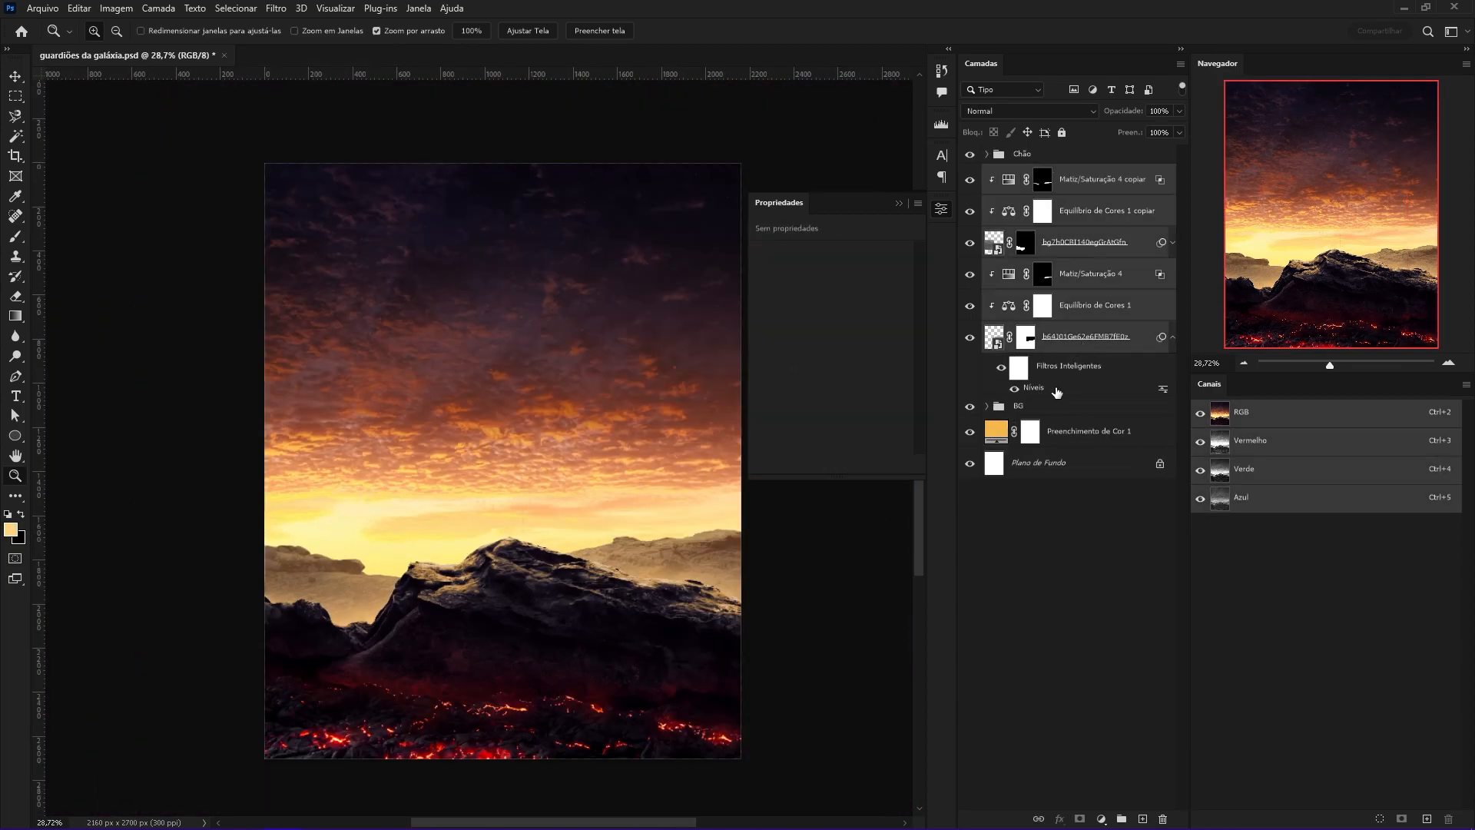
pyautogui.hotkey('ctrl', 'g')
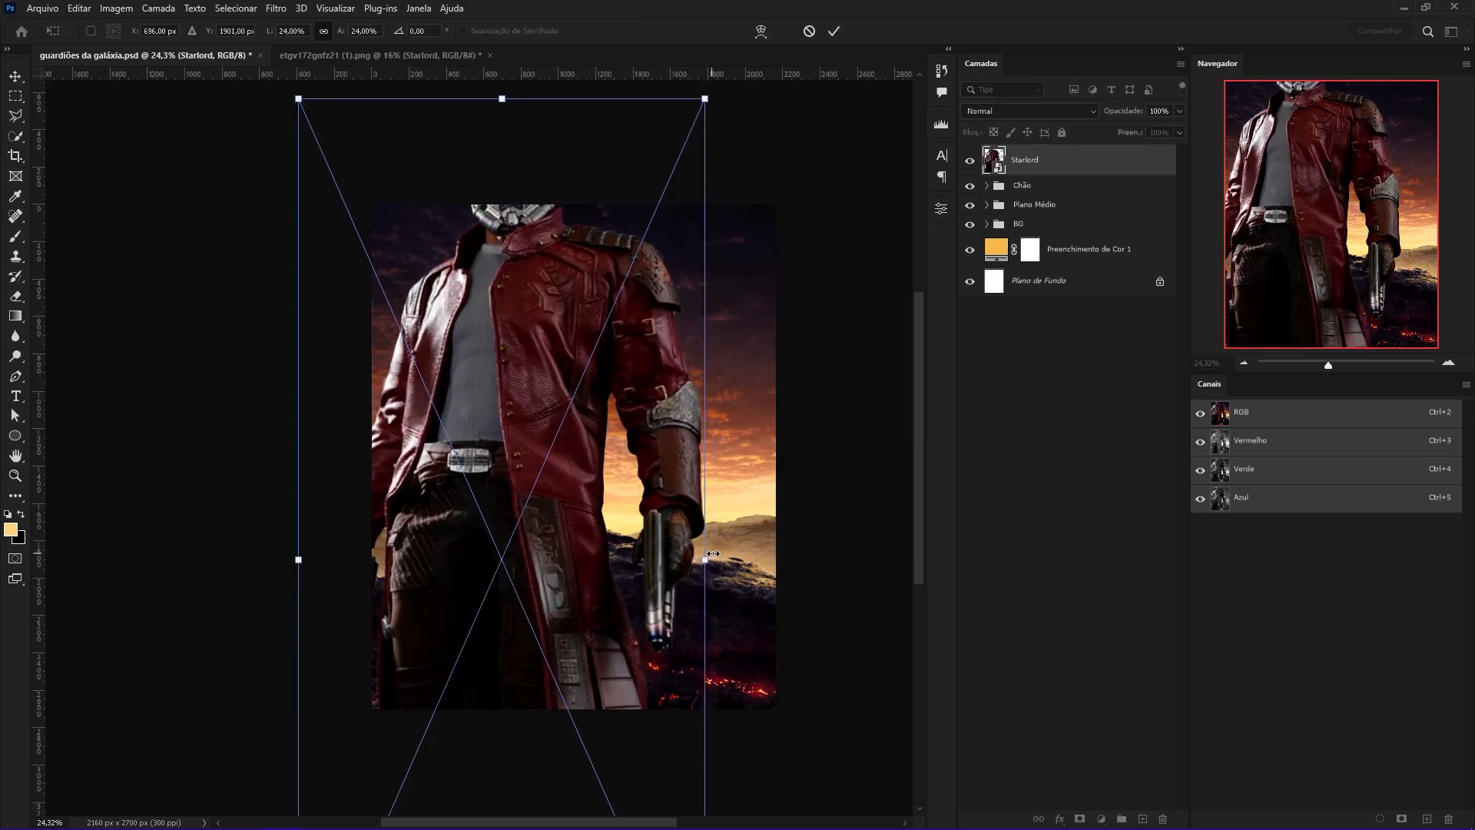
# Scale the Starlord figure down to fit within the canvas and stand it on the main rock's summit.
pyautogui.moveTo(761, 560); pyautogui.dragTo(653, 420)
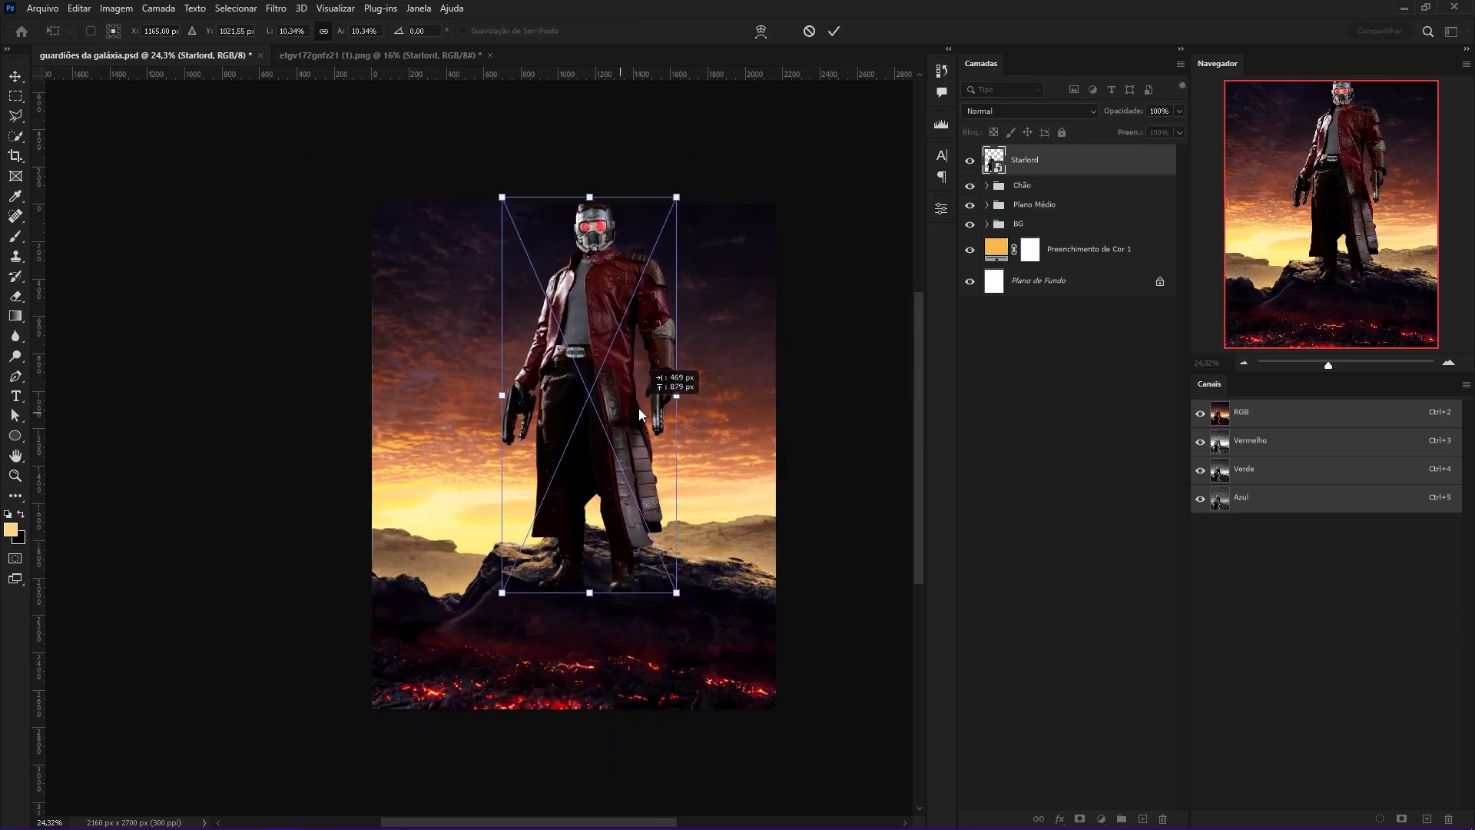
pyautogui.moveTo(599, 212); pyautogui.dragTo(577, 344)
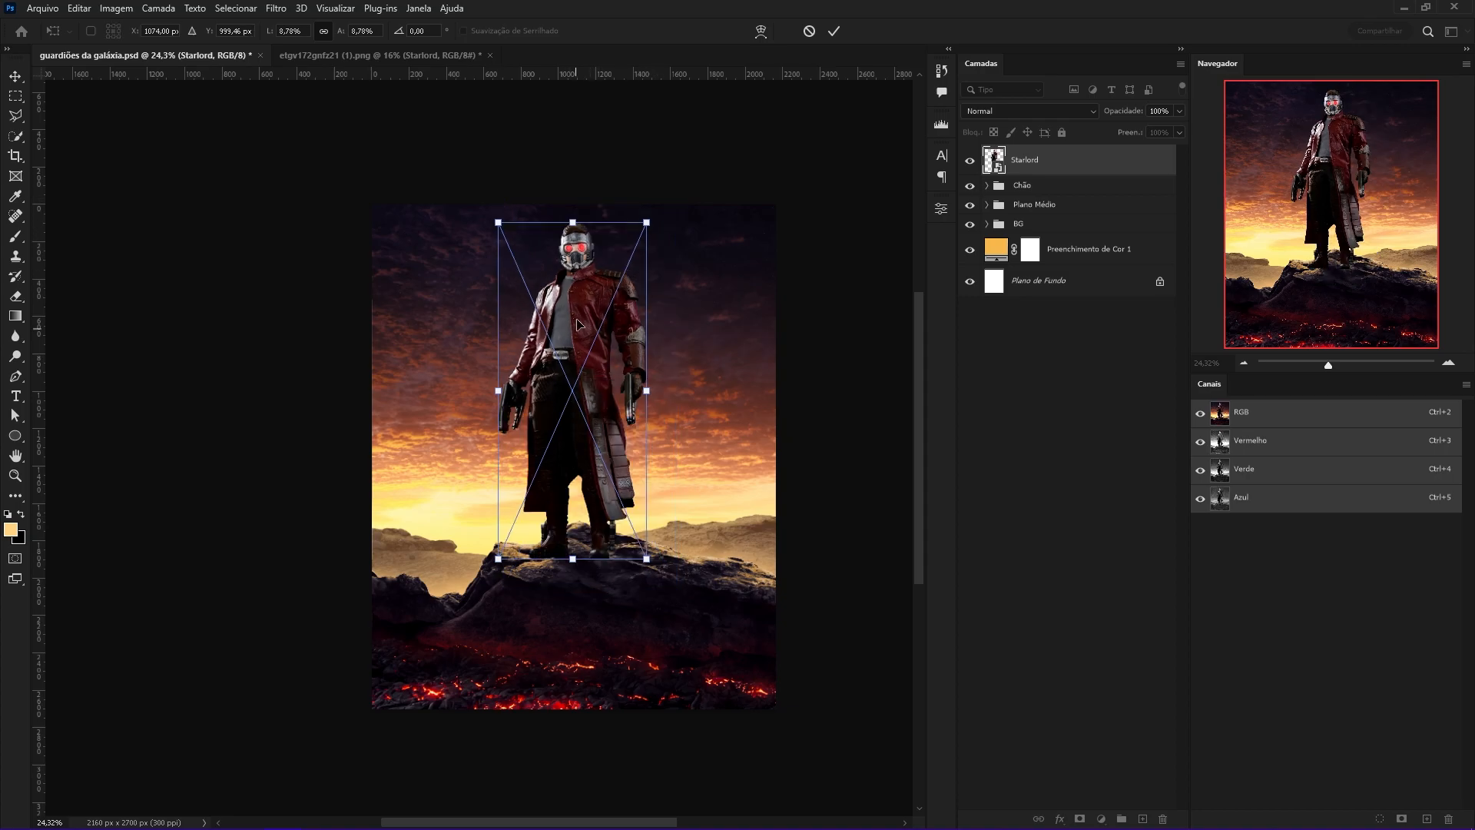
pyautogui.moveTo(572, 225); pyautogui.dragTo(577, 257)
pyautogui.moveTo(593, 364); pyautogui.dragTo(620, 316)
pyautogui.click(834, 31)
# Move the Starlord figure slightly lower on the main rock and check its placement.
pyautogui.press('z')
pyautogui.press('v')
pyautogui.moveTo(617, 204); pyautogui.dragTo(608, 232)
pyautogui.press('z')
pyautogui.moveTo(633, 324); pyautogui.dragTo(584, 323)
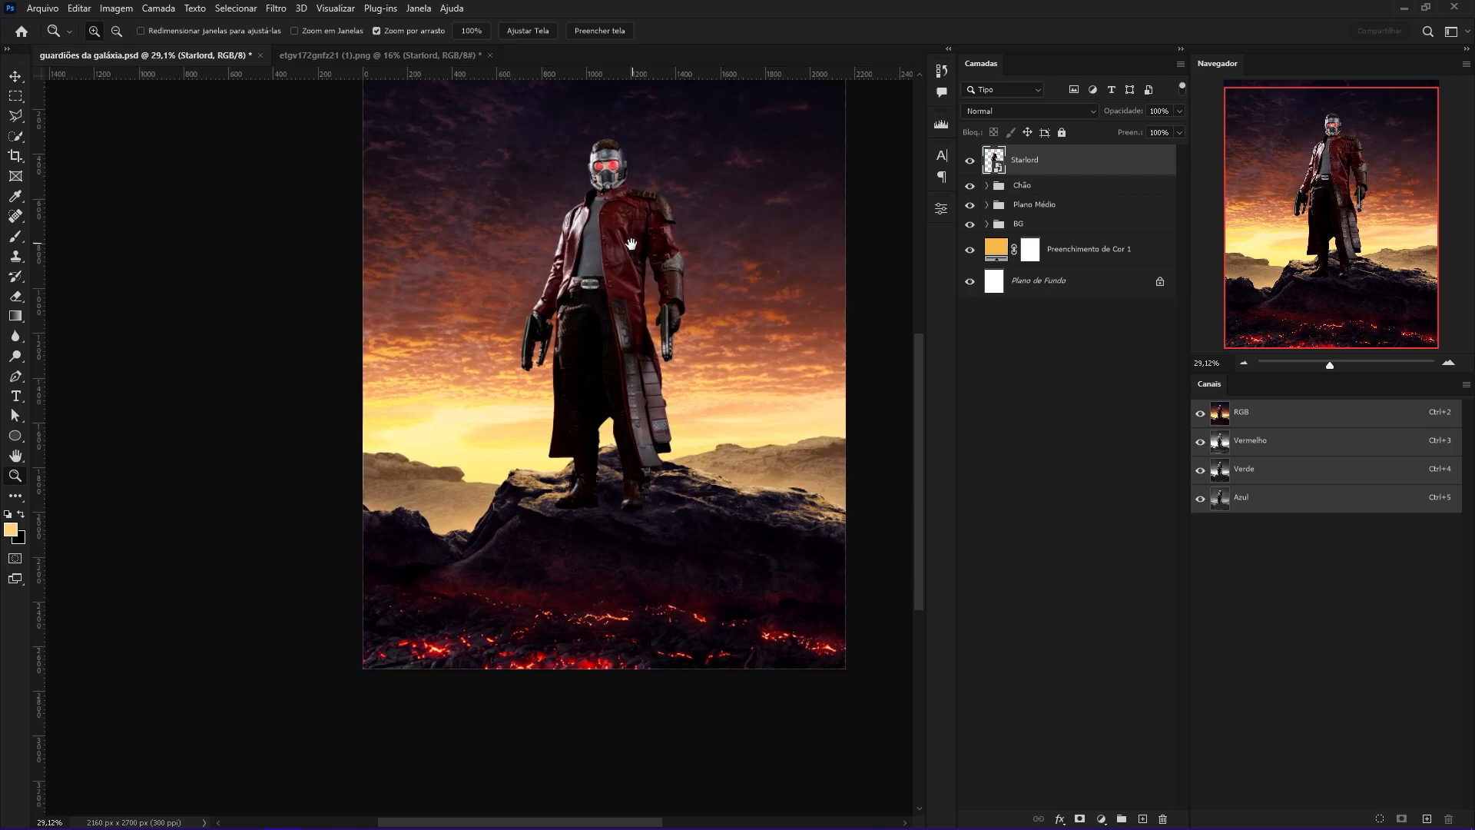
pyautogui.moveTo(635, 244); pyautogui.dragTo(615, 314)
# Fine-tune Starlord's size and position so the feet rest on the rock's summit, and select the Chão group.
pyautogui.hotkey('ctrl', 't')
pyautogui.moveTo(583, 206); pyautogui.dragTo(584, 172)
pyautogui.moveTo(587, 248); pyautogui.dragTo(584, 239)
pyautogui.moveTo(579, 164); pyautogui.dragTo(576, 187)
pyautogui.moveTo(594, 271); pyautogui.dragTo(612, 273)
pyautogui.press('Return')
pyautogui.click(1060, 186)
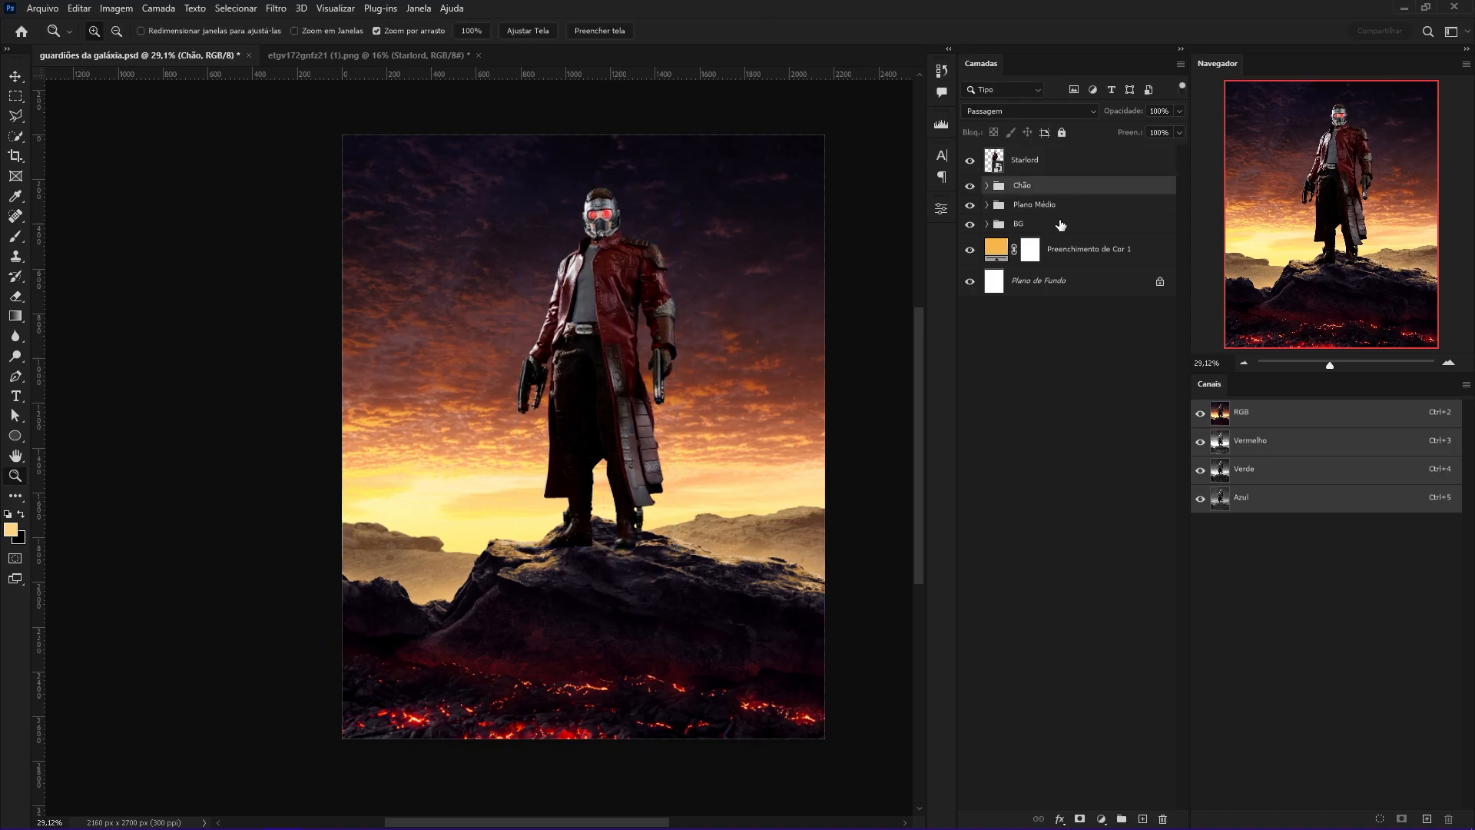
# Enlarge the Chão, Plano Médio and BG groups together to about 106% and reposition them behind Starlord.
pyautogui.keyDown('shift'); pyautogui.click(1060, 222); pyautogui.keyUp('shift')
pyautogui.hotkey('ctrl', 't')
pyautogui.moveTo(686, 296); pyautogui.dragTo(610, 303)
pyautogui.moveTo(477, 516); pyautogui.dragTo(471, 526)
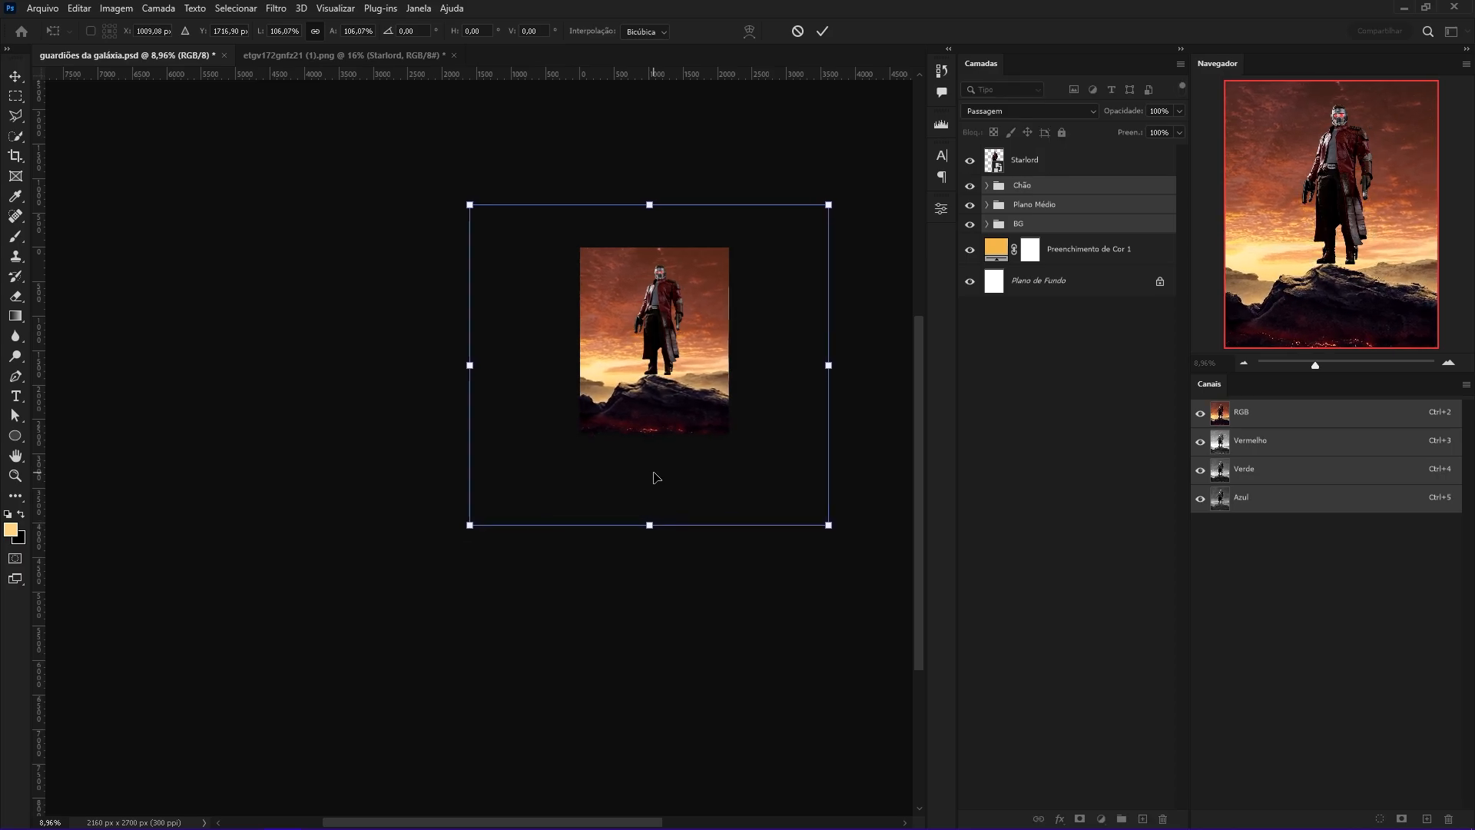
pyautogui.click(822, 31)
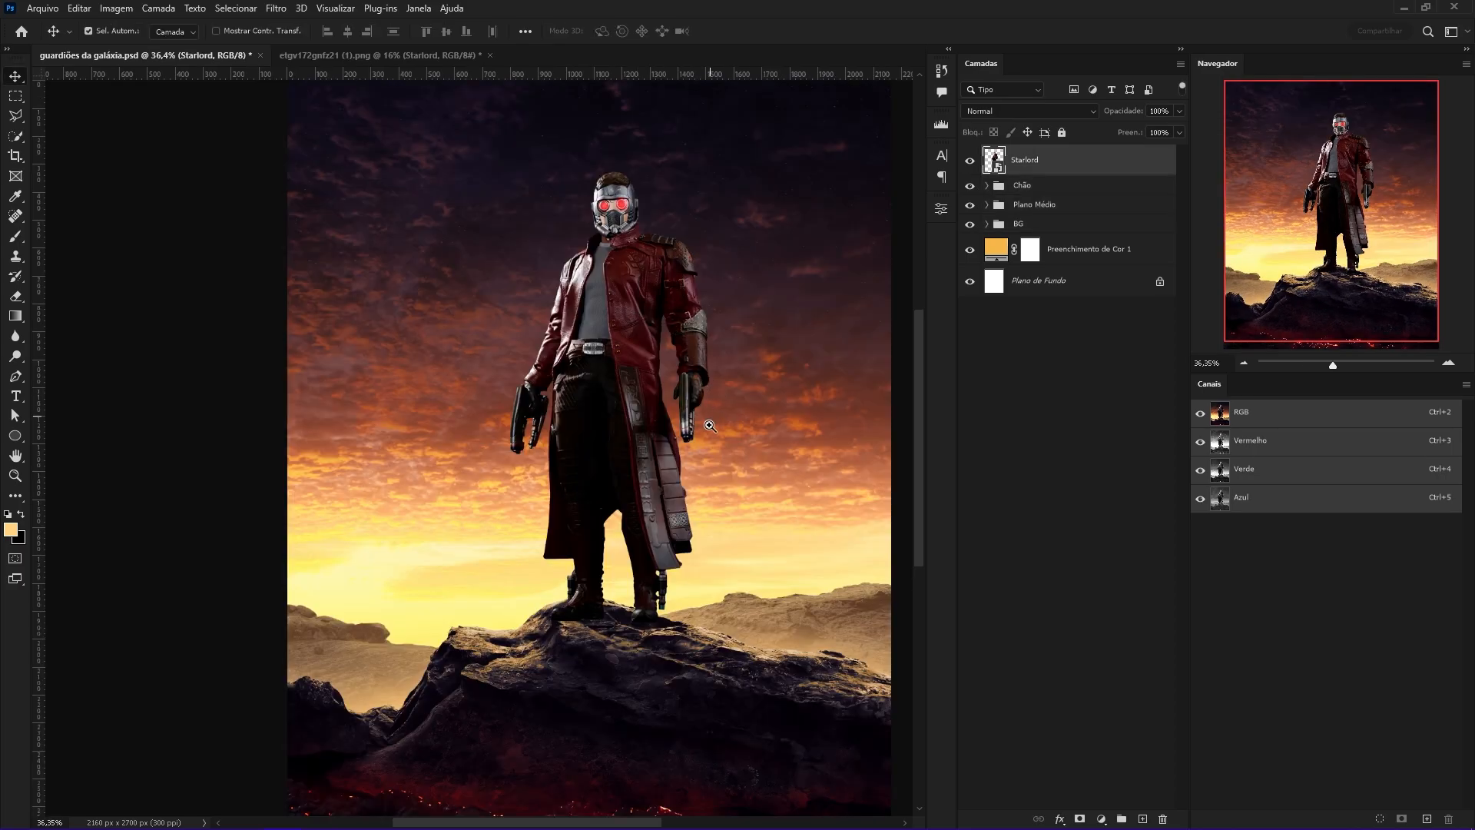
# Nudge the Starlord figure slightly down so the boots rest on the rock, and check the placement.
pyautogui.press('z')
pyautogui.moveTo(626, 460)
pyautogui.mouseDown()
pyautogui.moveTo(659, 474)
pyautogui.moveTo(639, 455)
pyautogui.mouseUp()
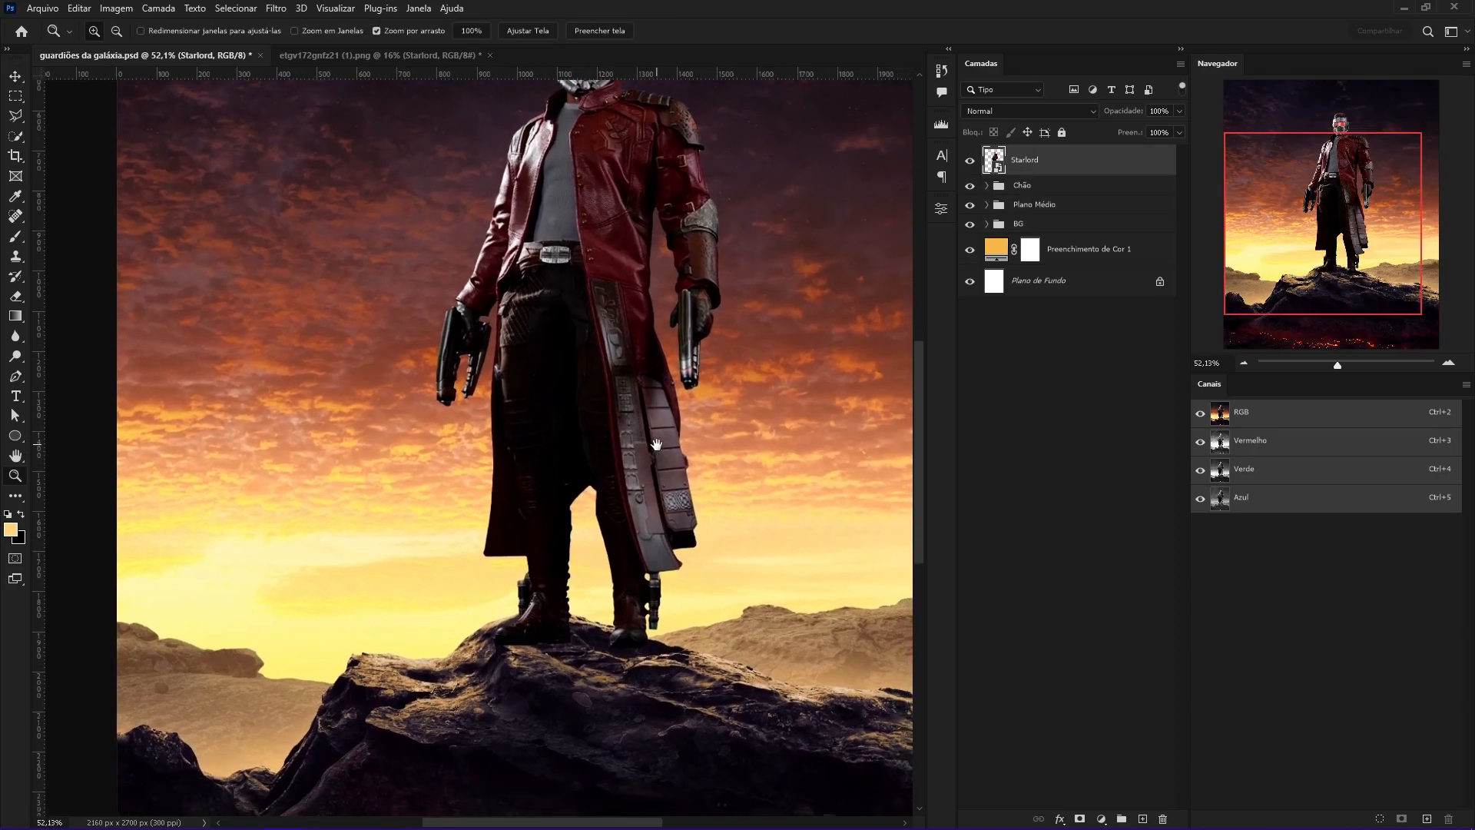
pyautogui.moveTo(583, 505); pyautogui.dragTo(580, 496)
pyautogui.press('v')
pyautogui.moveTo(616, 312); pyautogui.dragTo(616, 318)
pyautogui.press('z')
pyautogui.moveTo(642, 388); pyautogui.dragTo(538, 384)
pyautogui.moveTo(569, 383); pyautogui.dragTo(692, 512)
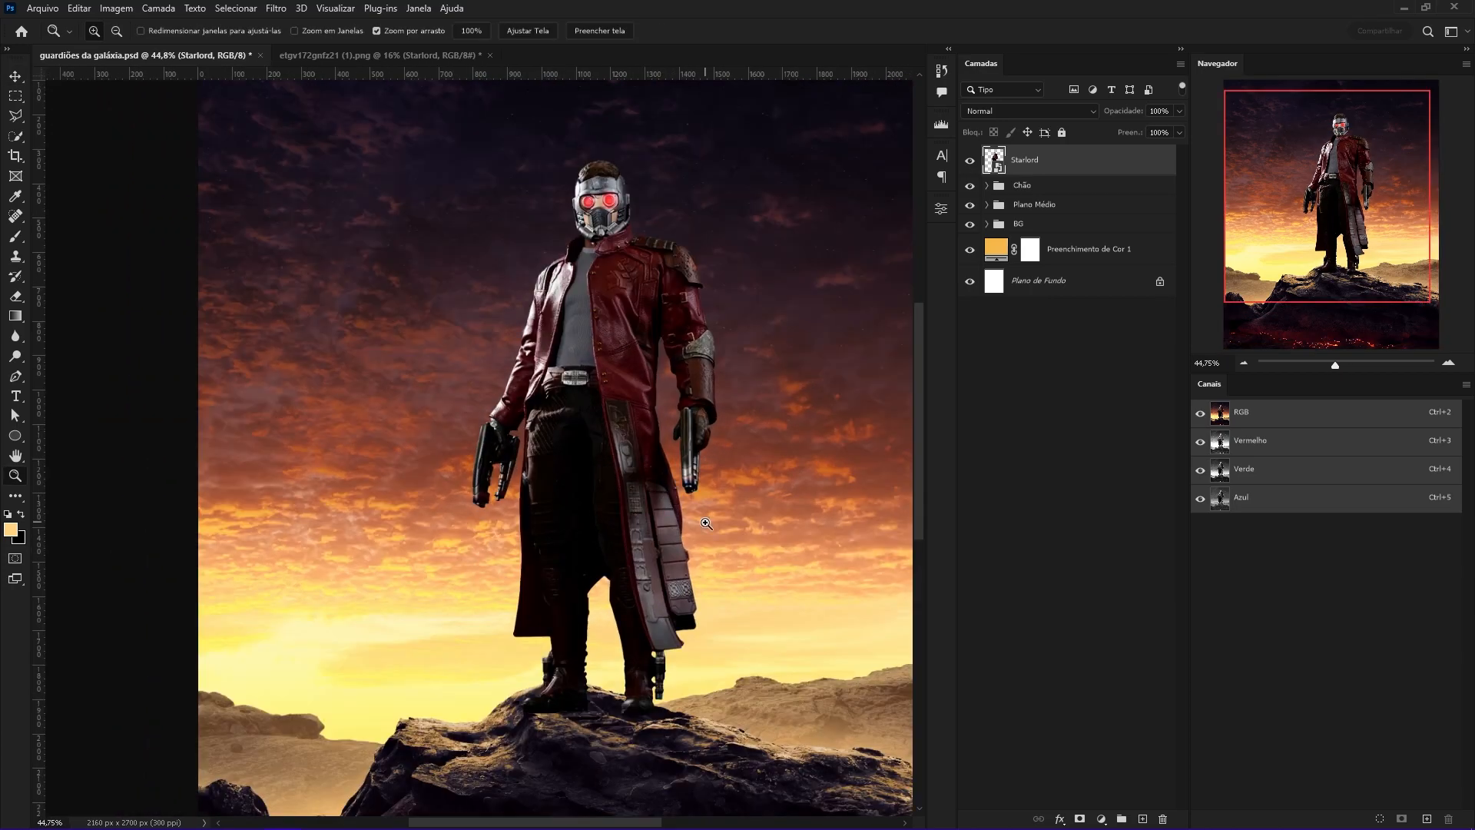
# Add a Gradient Map adjustment layer clipped to the Starlord layer.
pyautogui.click(1101, 818)
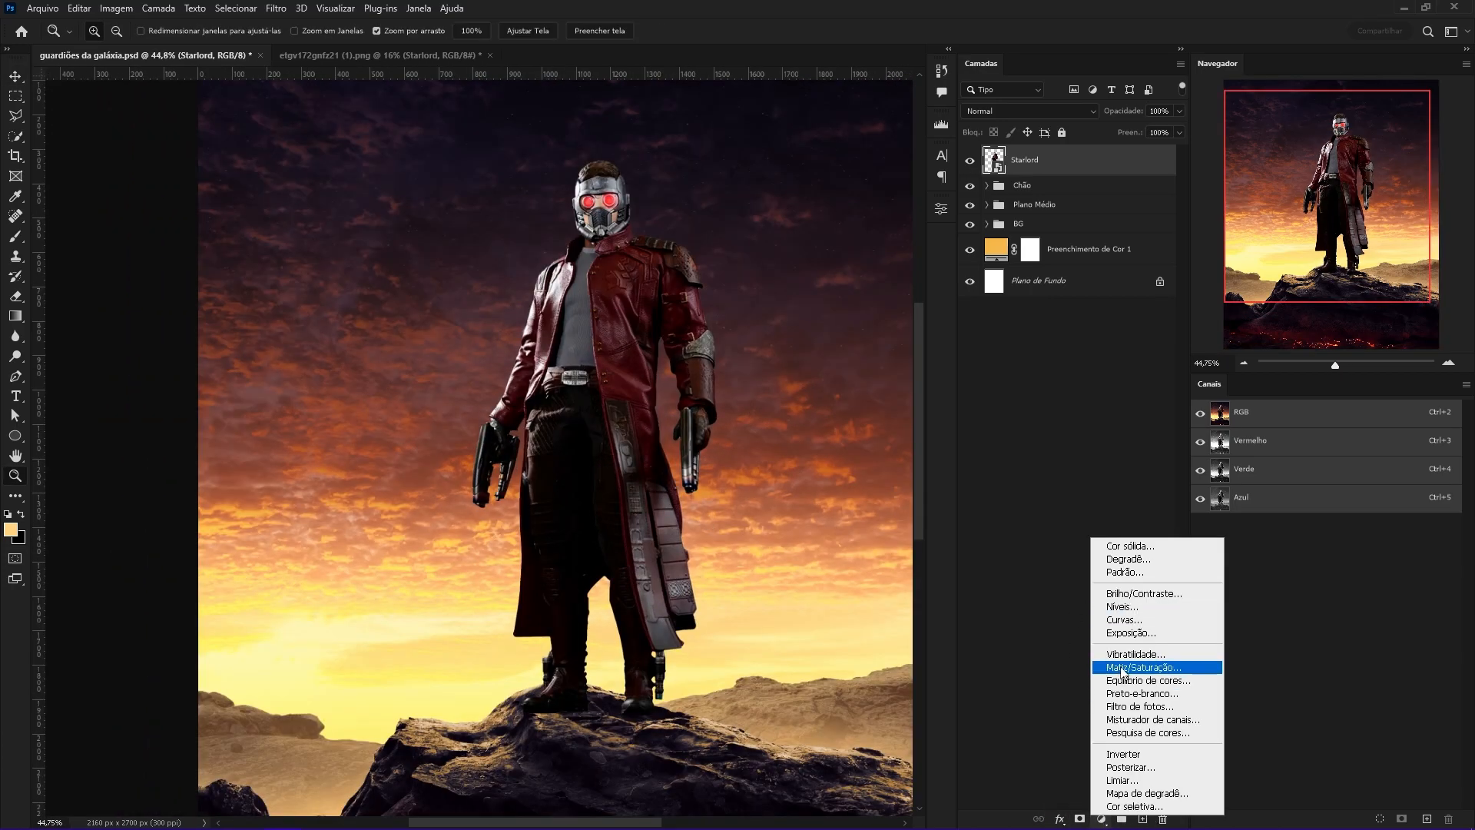
pyautogui.click(1076, 160)
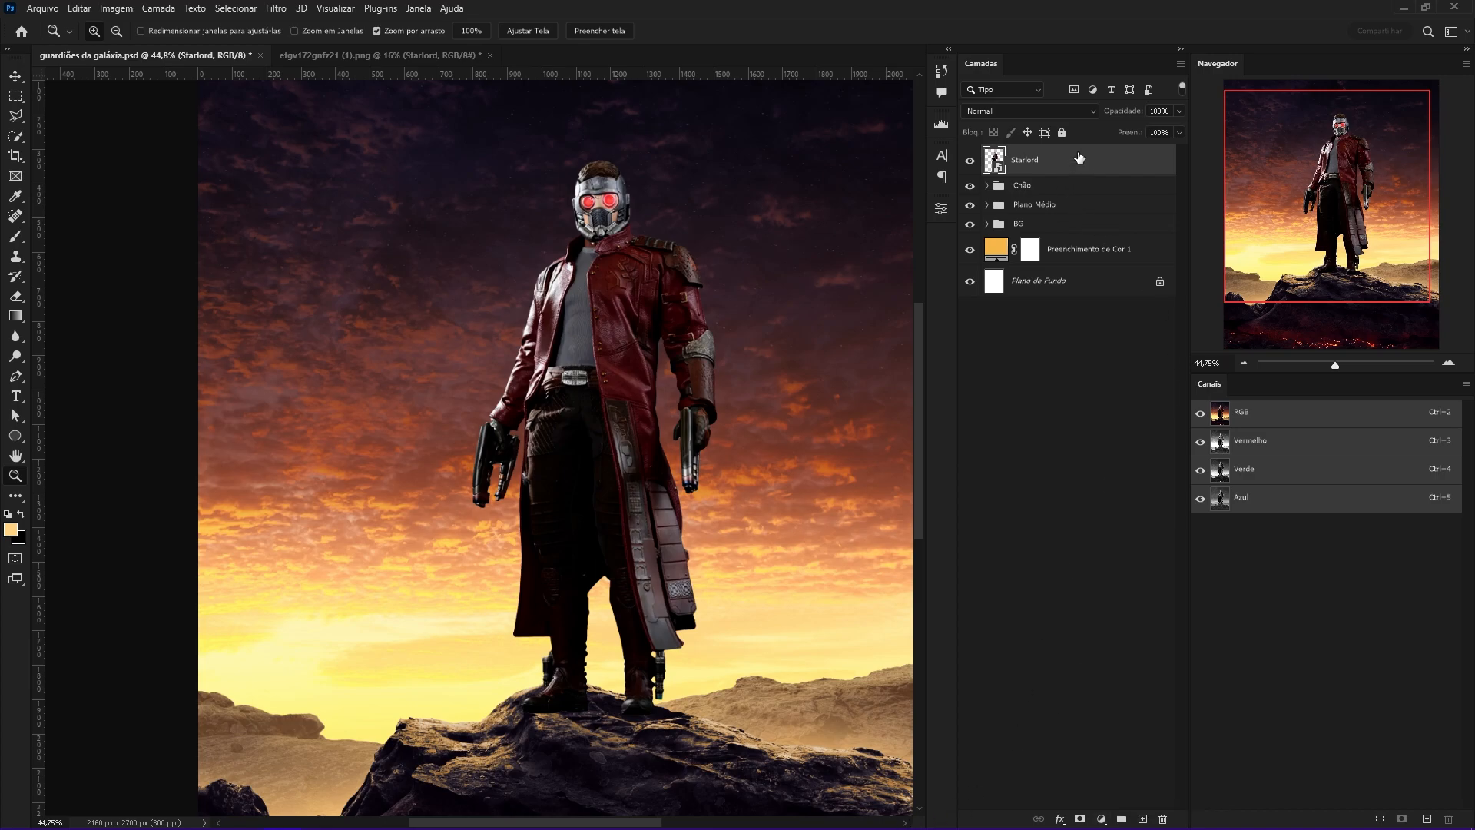
pyautogui.click(1115, 812)
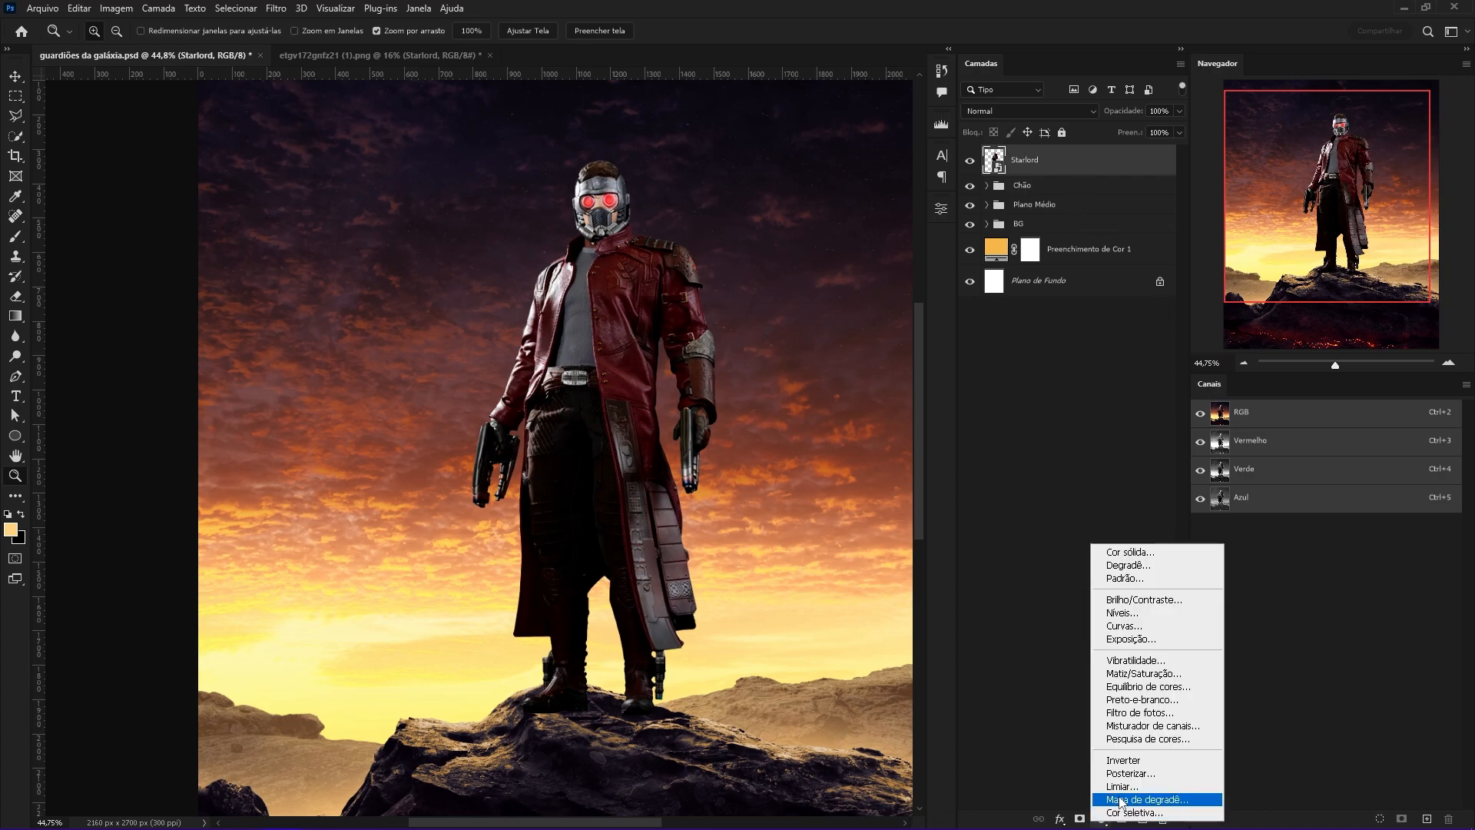
pyautogui.click(1123, 794)
# Set the gradient map's start colour to the dark purple 1b1823, sampled from the upper sky.
pyautogui.click(819, 260)
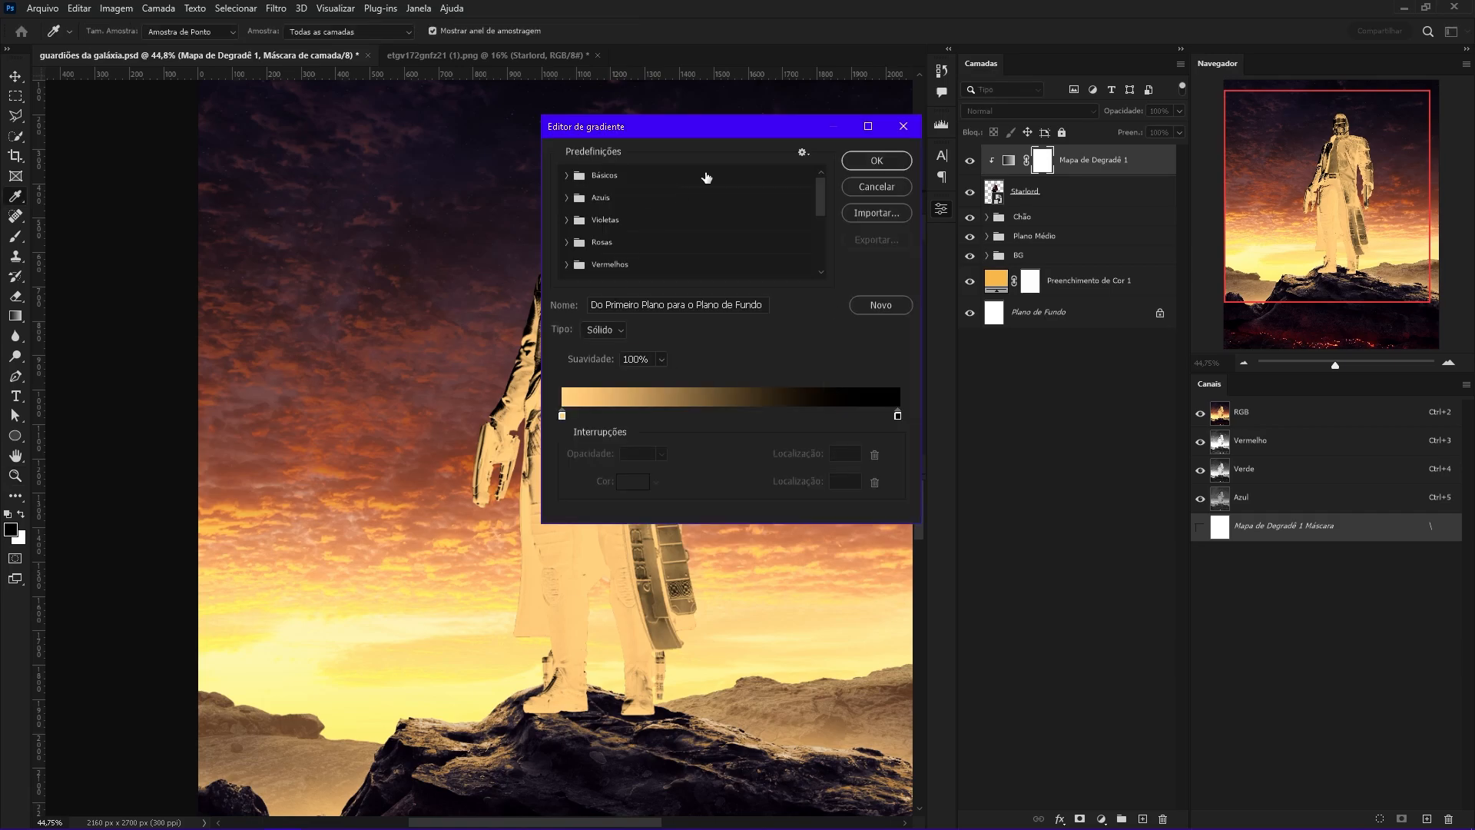
pyautogui.click(849, 187)
pyautogui.click(818, 252)
pyautogui.click(561, 416)
pyautogui.doubleClick(563, 417)
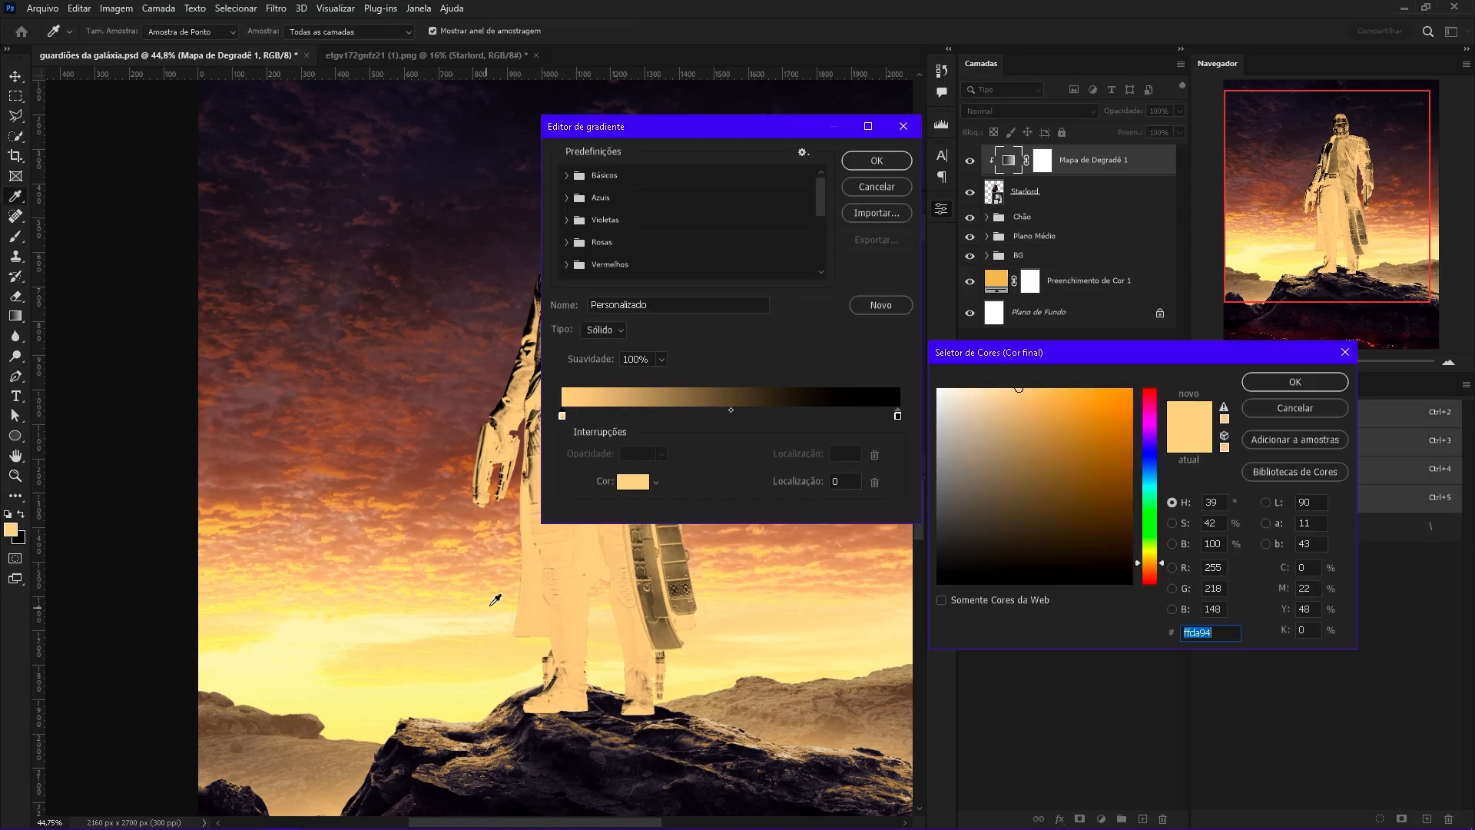
pyautogui.click(878, 83)
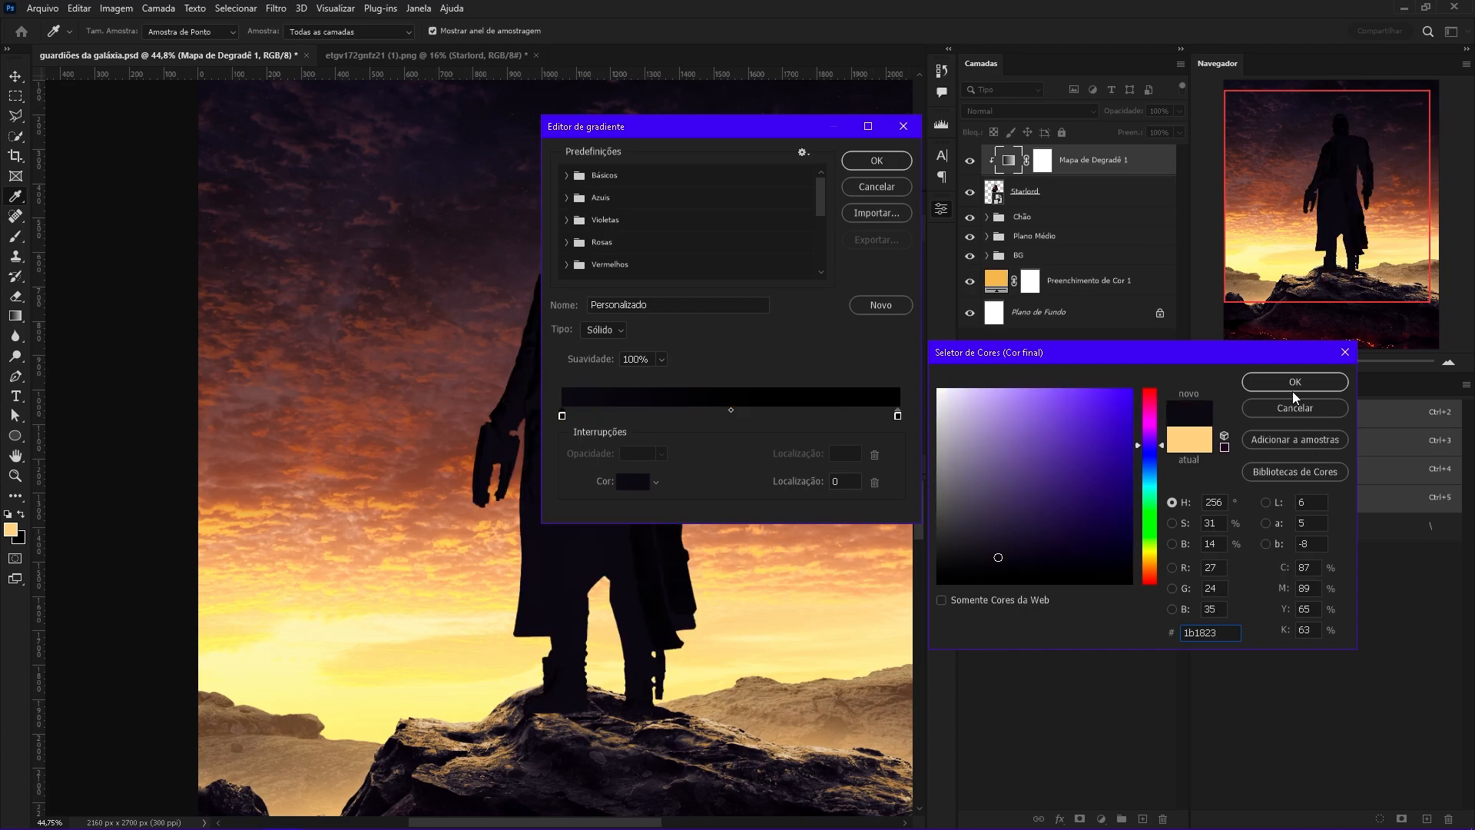
pyautogui.click(1294, 382)
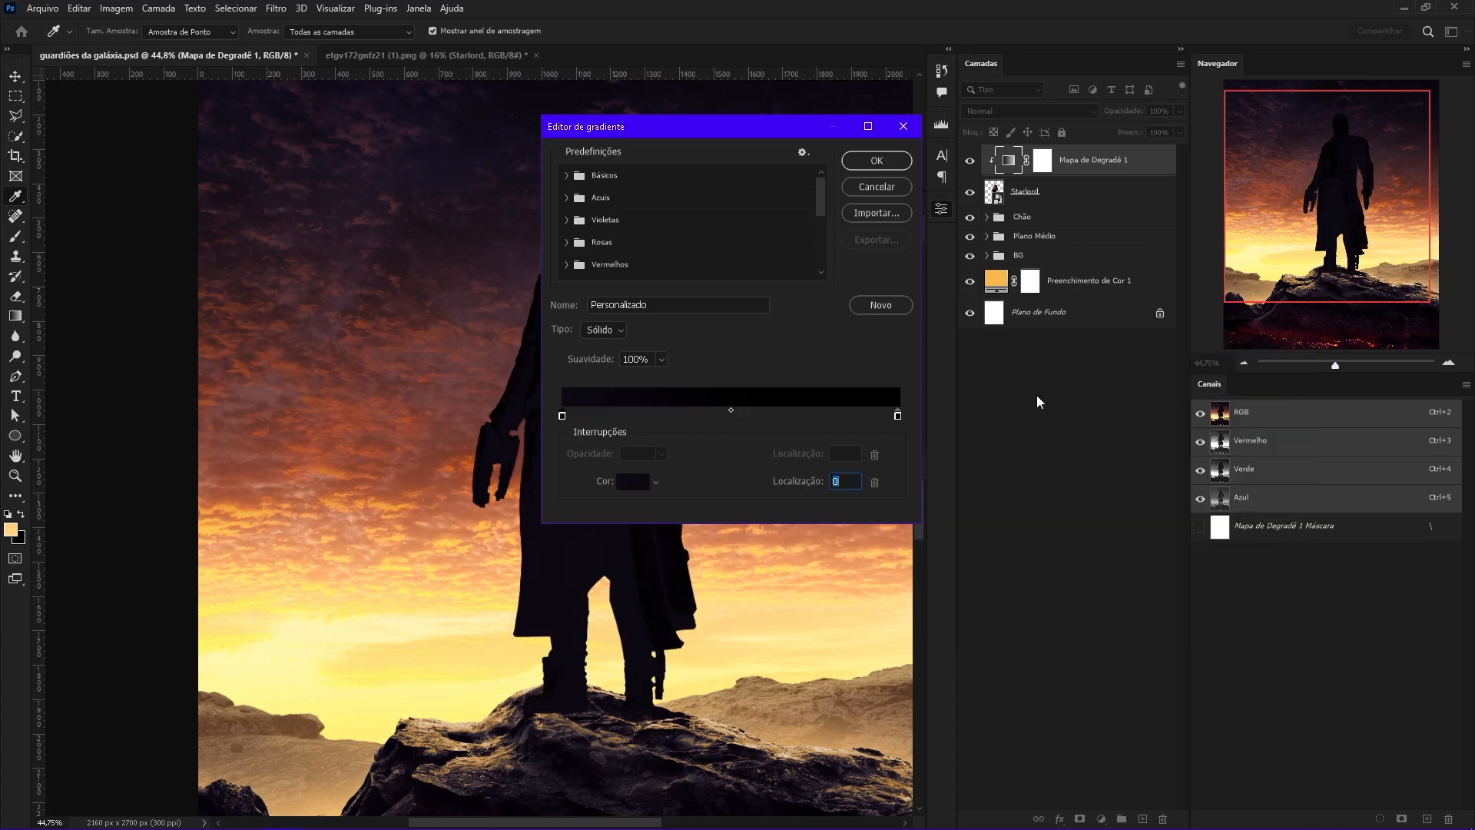
# Set the gradient map's end colour to the light yellow ffe99f, sampled from the sunset glow, and accept the gradient.
pyautogui.doubleClick(897, 418)
pyautogui.click(845, 572)
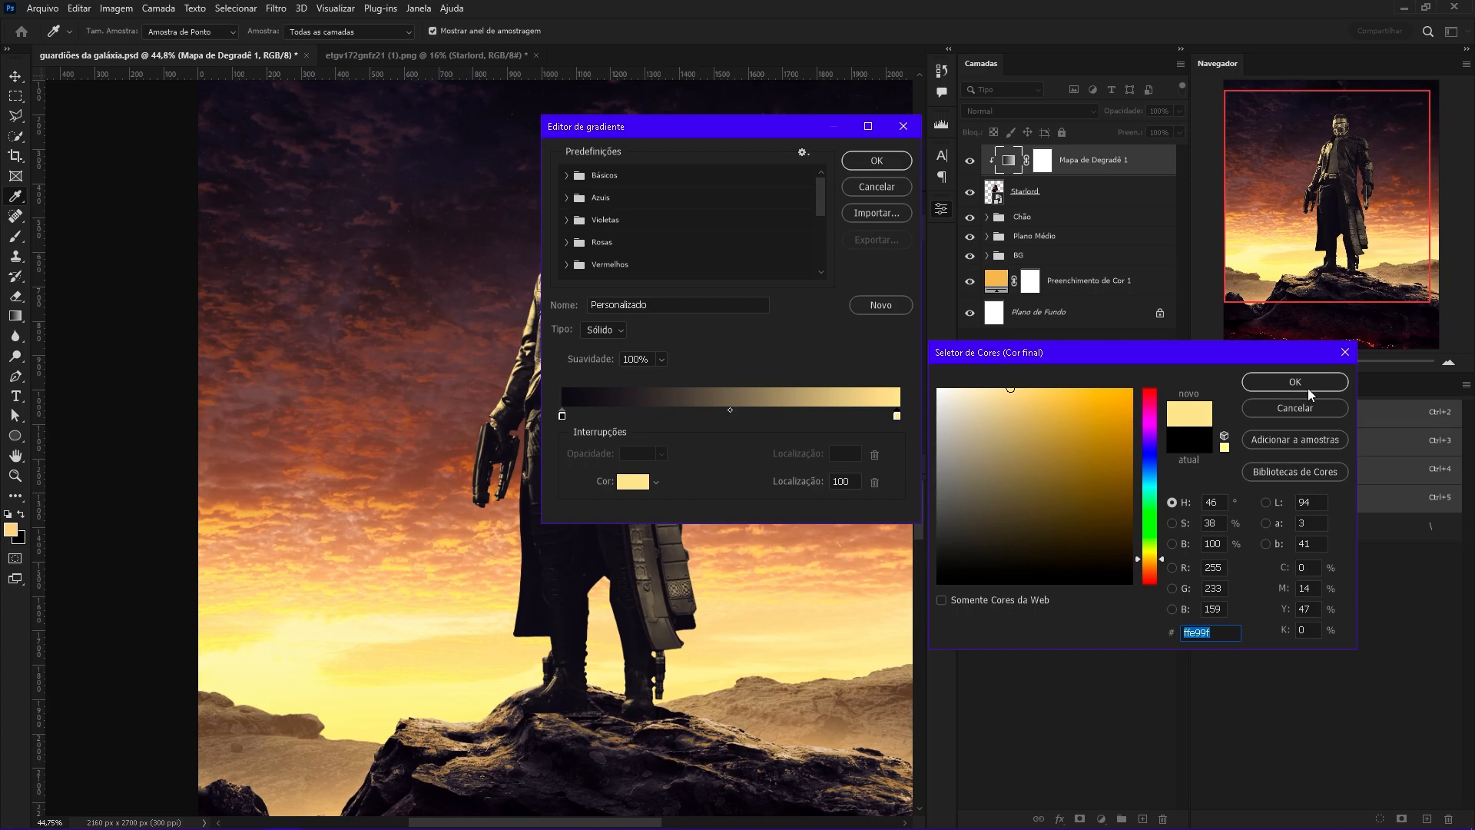
pyautogui.click(1295, 381)
pyautogui.click(877, 161)
# Preview blend modes for the gradient map, keep it on Normal and lower its opacity to 40%.
pyautogui.click(1028, 111)
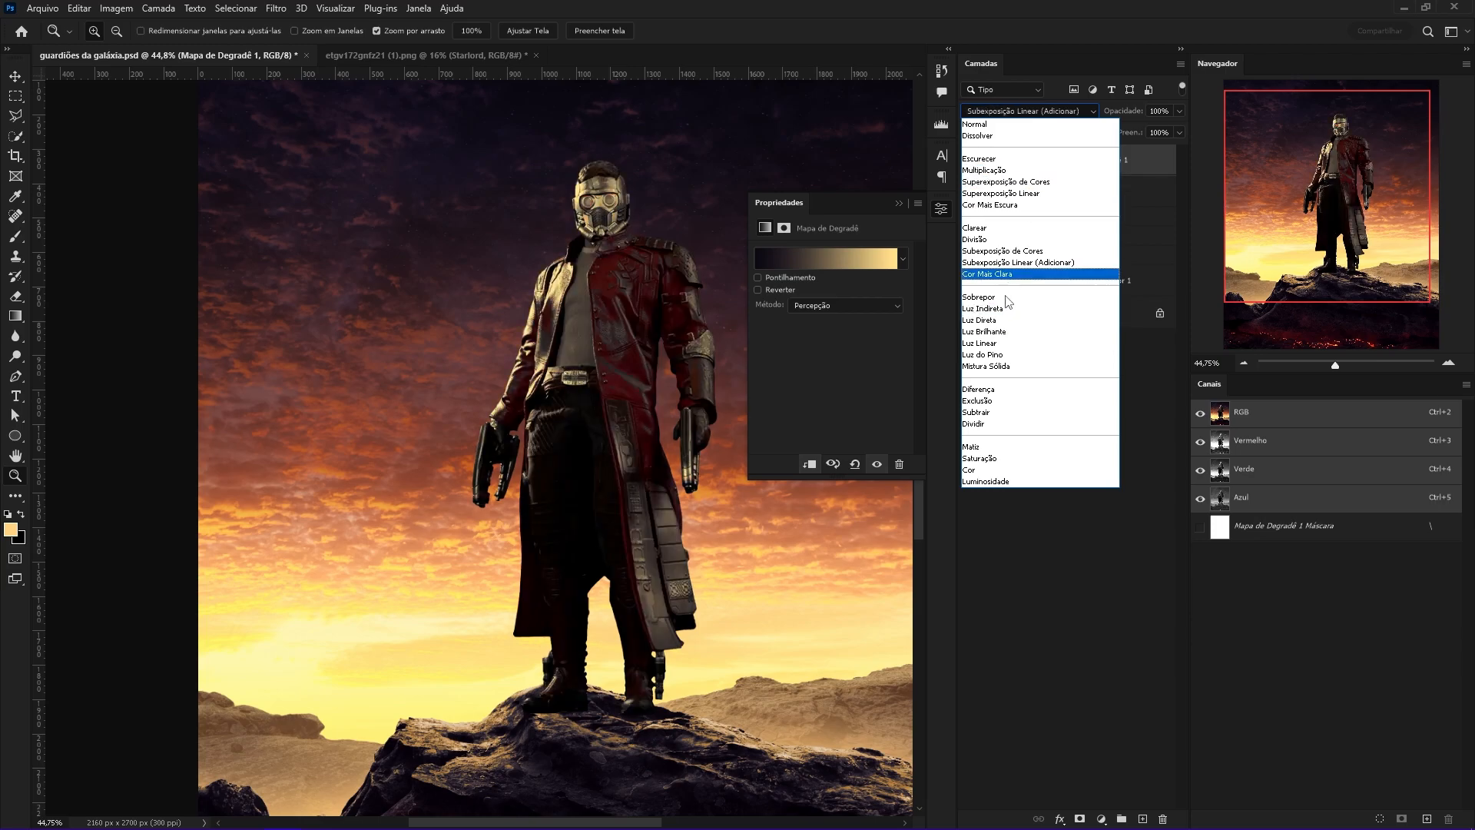
pyautogui.click(974, 124)
pyautogui.click(1180, 111)
pyautogui.moveTo(1127, 129); pyautogui.dragTo(1124, 134)
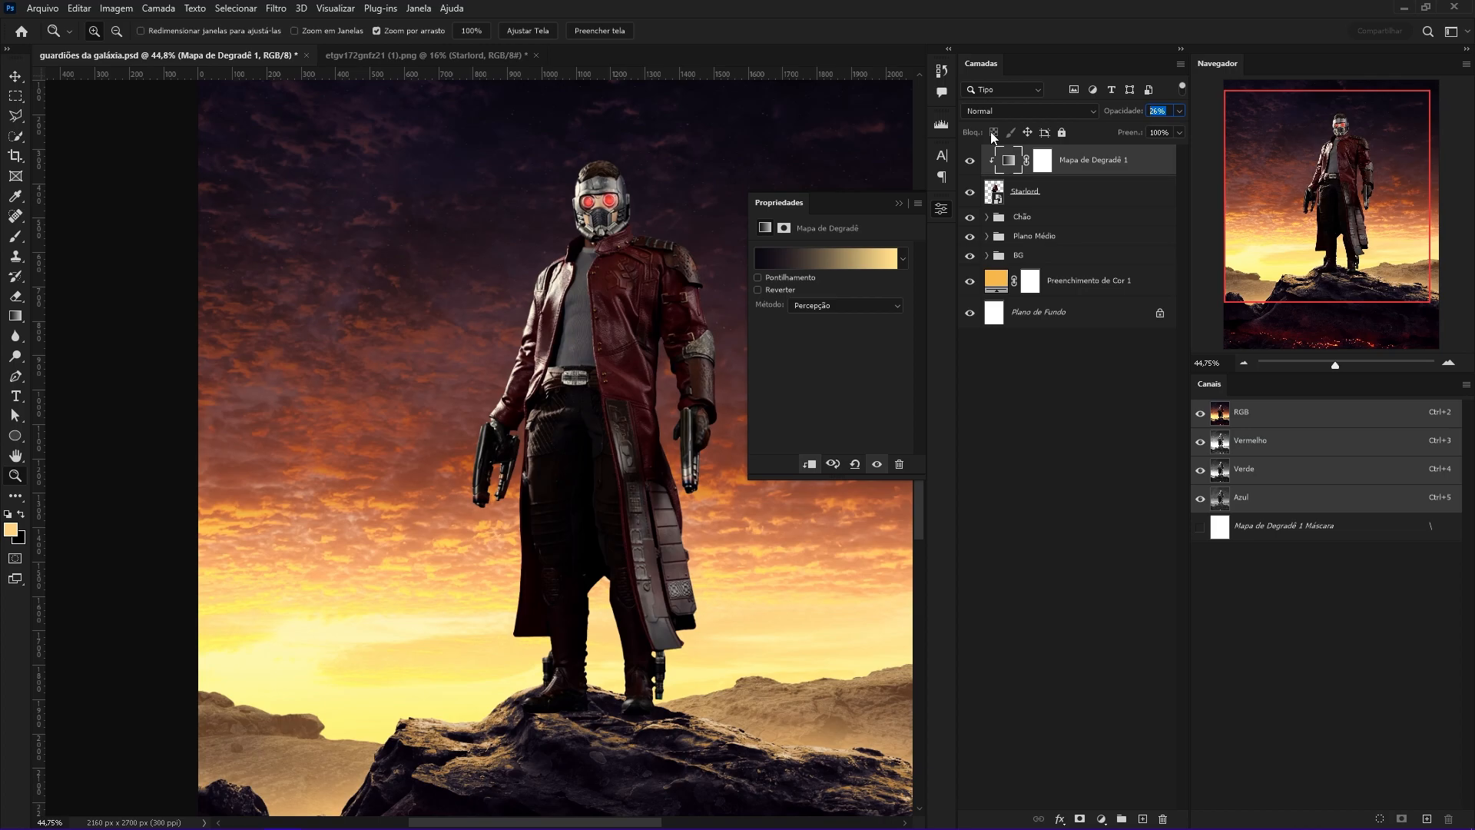
# Add a Curves adjustment clipped to Starlord that lifts the shadows from input 36 to output 49, and compare it on and off.
pyautogui.moveTo(652, 443); pyautogui.dragTo(556, 471)
pyautogui.moveTo(571, 544); pyautogui.dragTo(714, 392)
pyautogui.moveTo(534, 604); pyautogui.dragTo(577, 612)
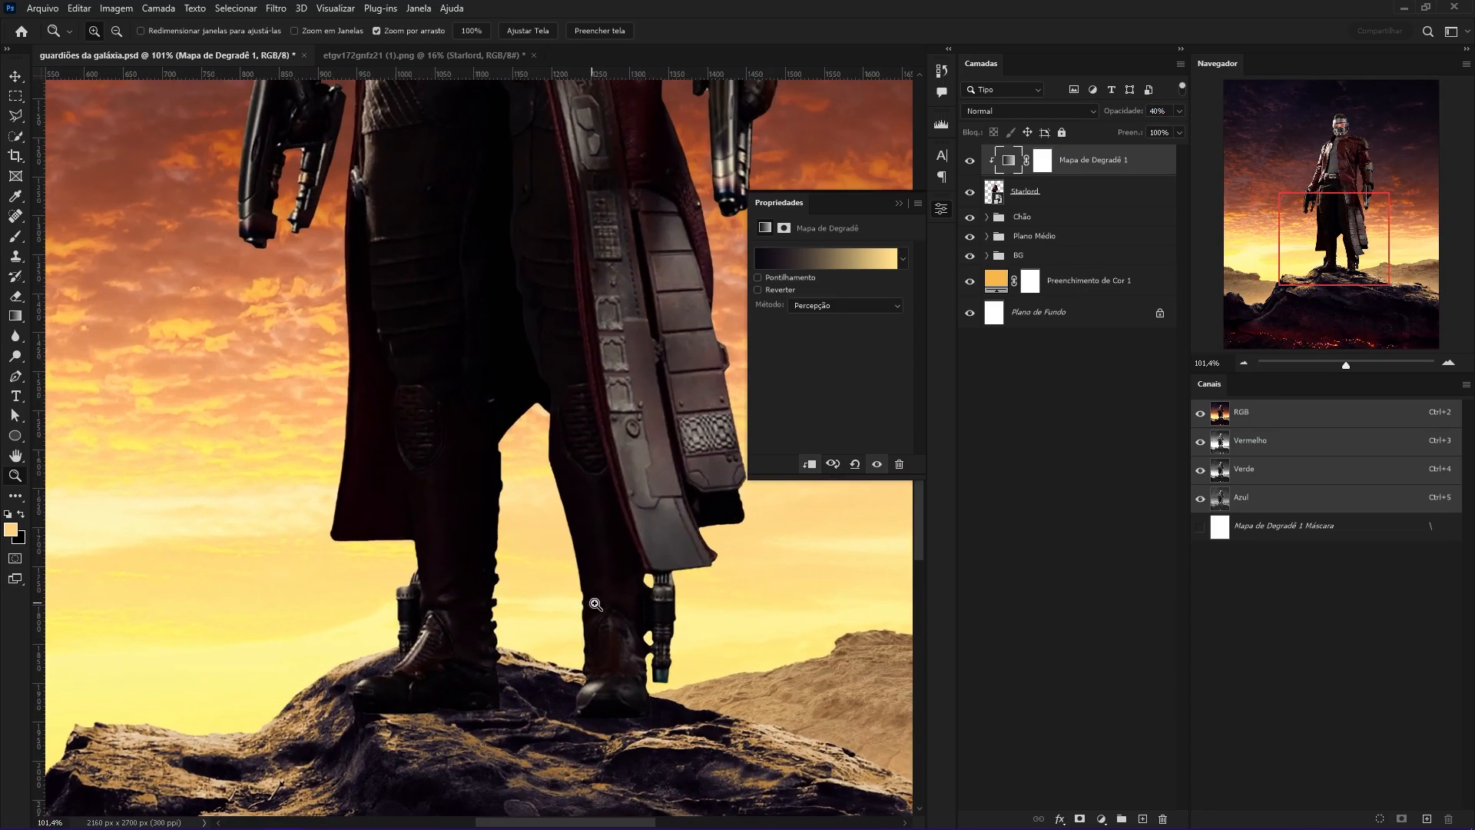
pyautogui.click(1062, 203)
pyautogui.click(969, 196)
pyautogui.click(968, 196)
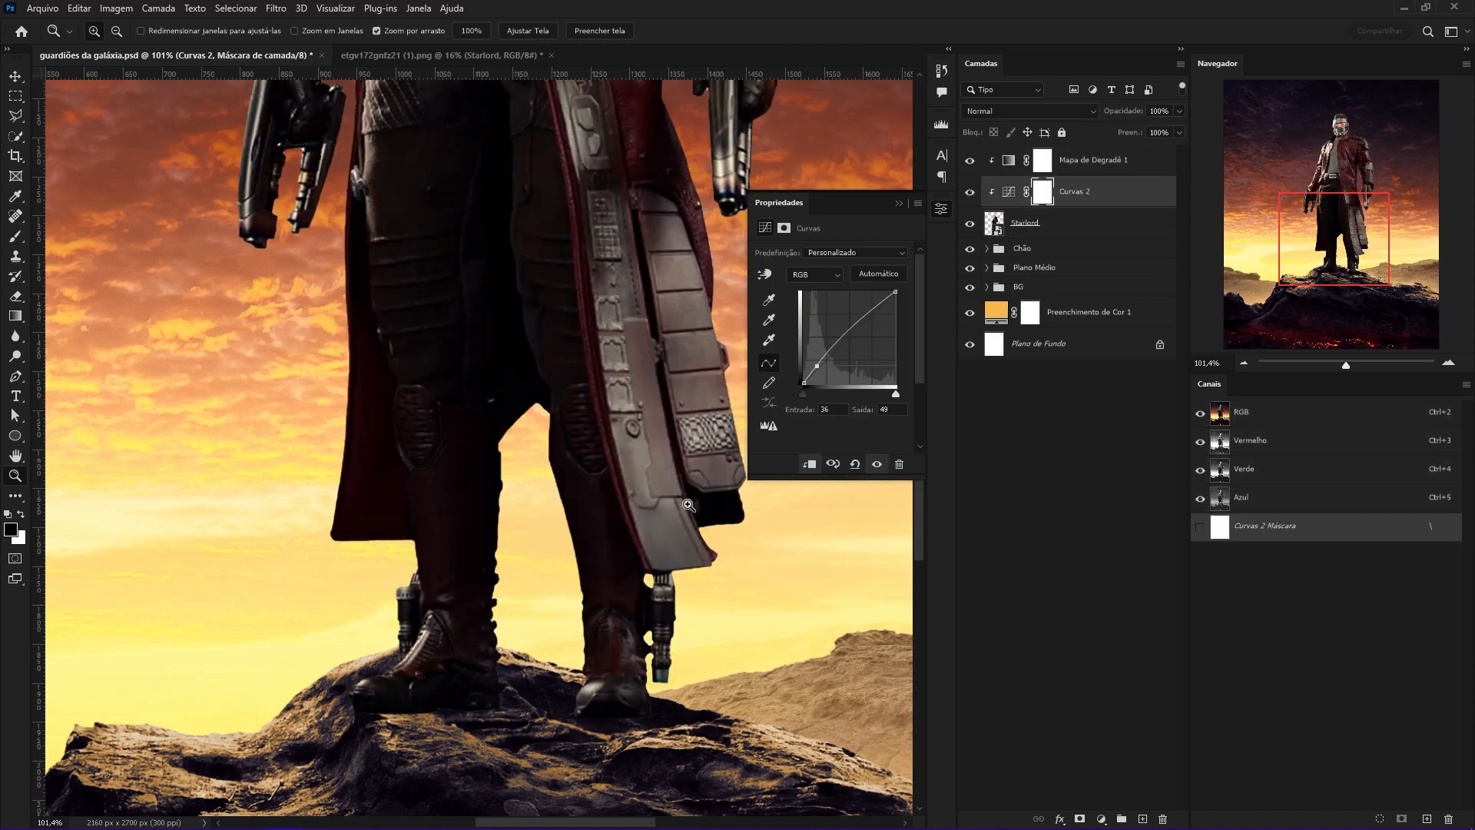
# Delete the Curvas 2 adjustment and add a clipped Levels adjustment above the Starlord layer.
pyautogui.moveTo(688, 505); pyautogui.dragTo(497, 504)
pyautogui.moveTo(1092, 195); pyautogui.dragTo(1161, 817)
pyautogui.click(1101, 818)
pyautogui.click(1194, 625)
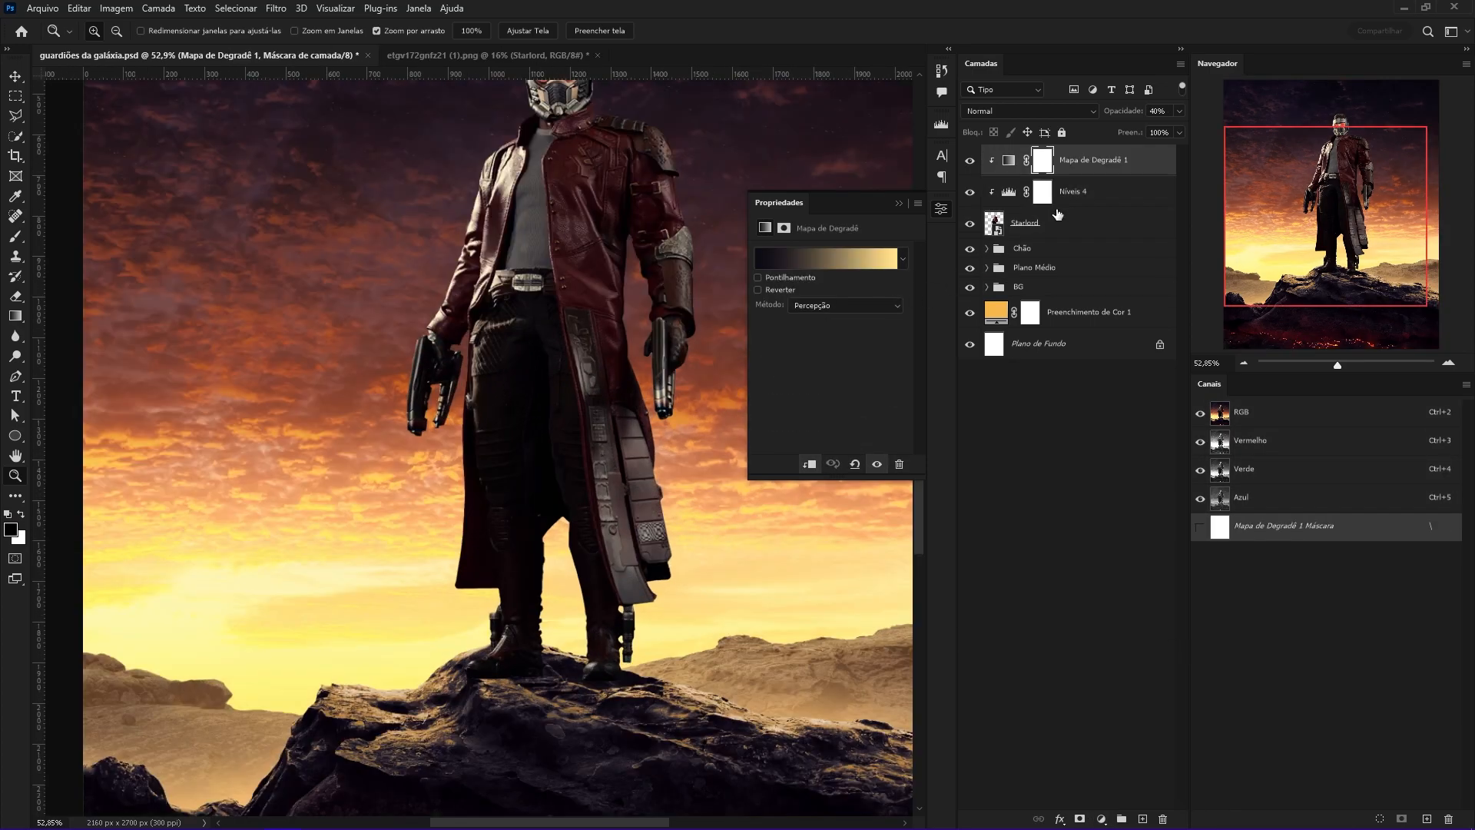
# Darken the Starlord figure with the Níveis 4 adjustment, setting midtones to 0.87 and lowering the output white level.
pyautogui.click(1087, 198)
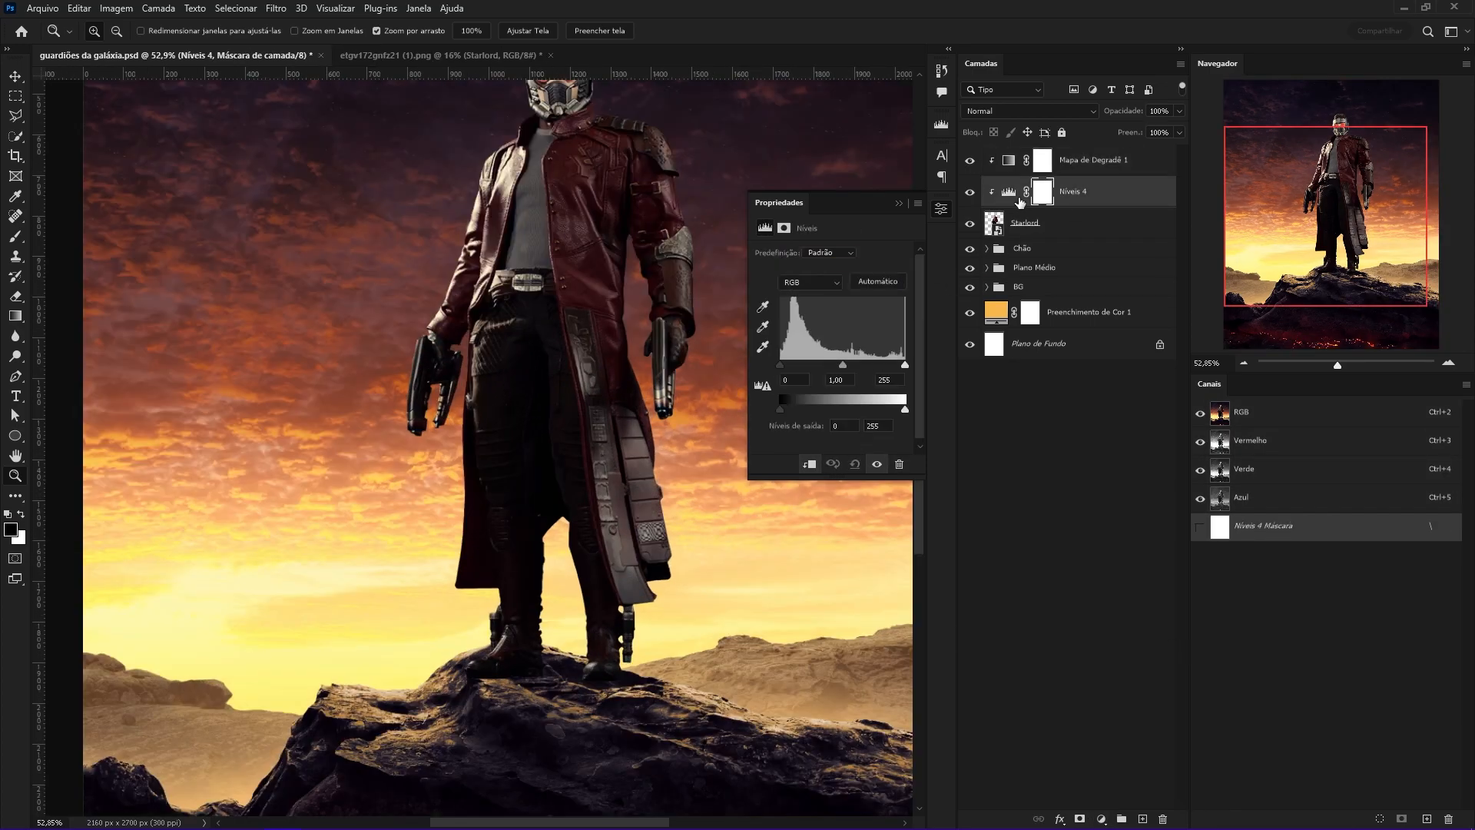
pyautogui.click(1011, 199)
pyautogui.moveTo(905, 410); pyautogui.dragTo(859, 412)
pyautogui.moveTo(615, 590); pyautogui.dragTo(589, 548)
pyautogui.moveTo(571, 545); pyautogui.dragTo(511, 530)
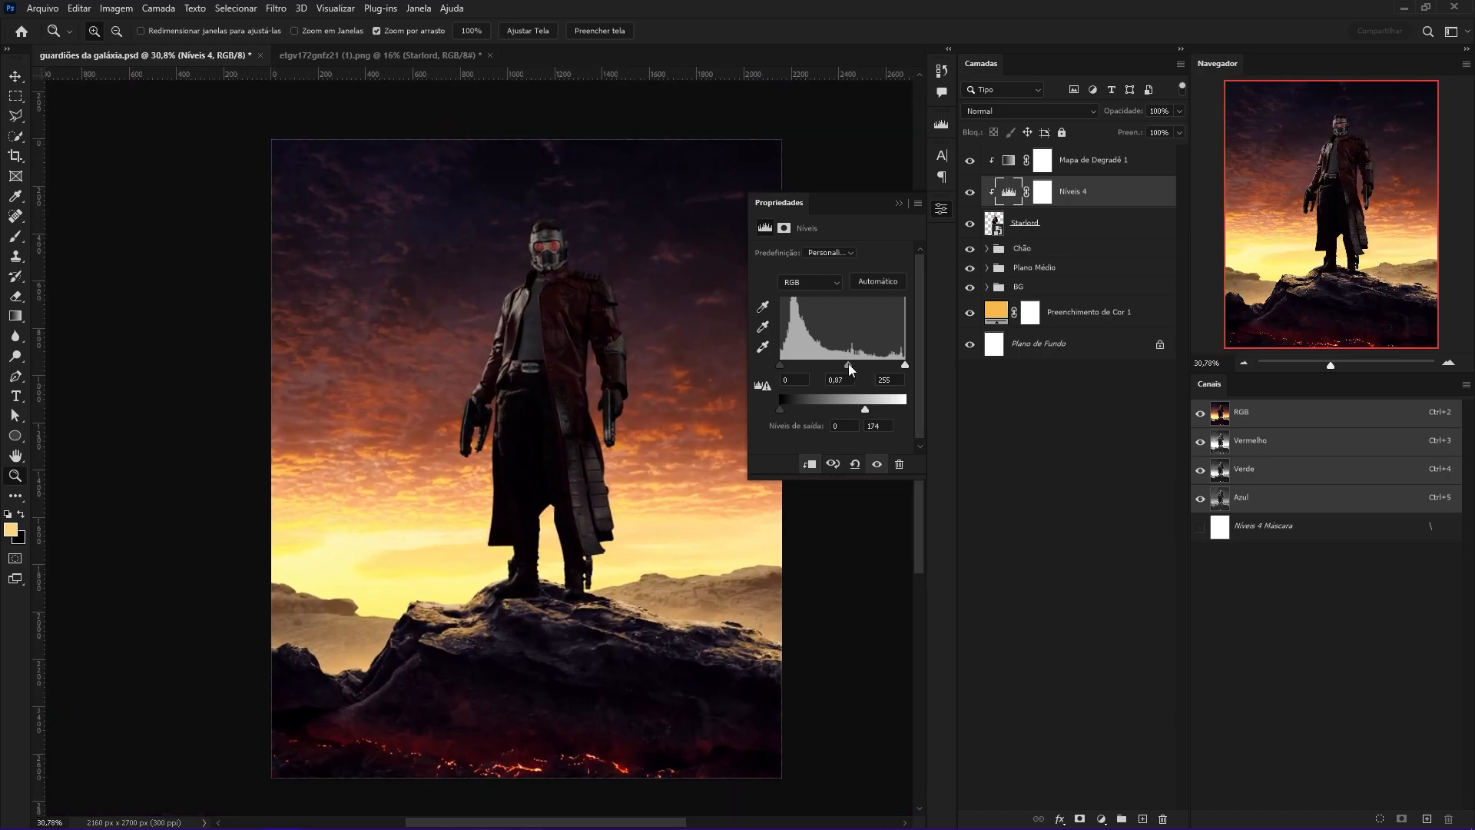
pyautogui.moveTo(874, 410); pyautogui.dragTo(882, 410)
# Paint black on the Exposição 1 layer mask to remove the lit highlights from the rock around the boots.
pyautogui.moveTo(538, 616); pyautogui.dragTo(549, 584)
pyautogui.press('v')
pyautogui.click(569, 553)
pyautogui.click(1052, 338)
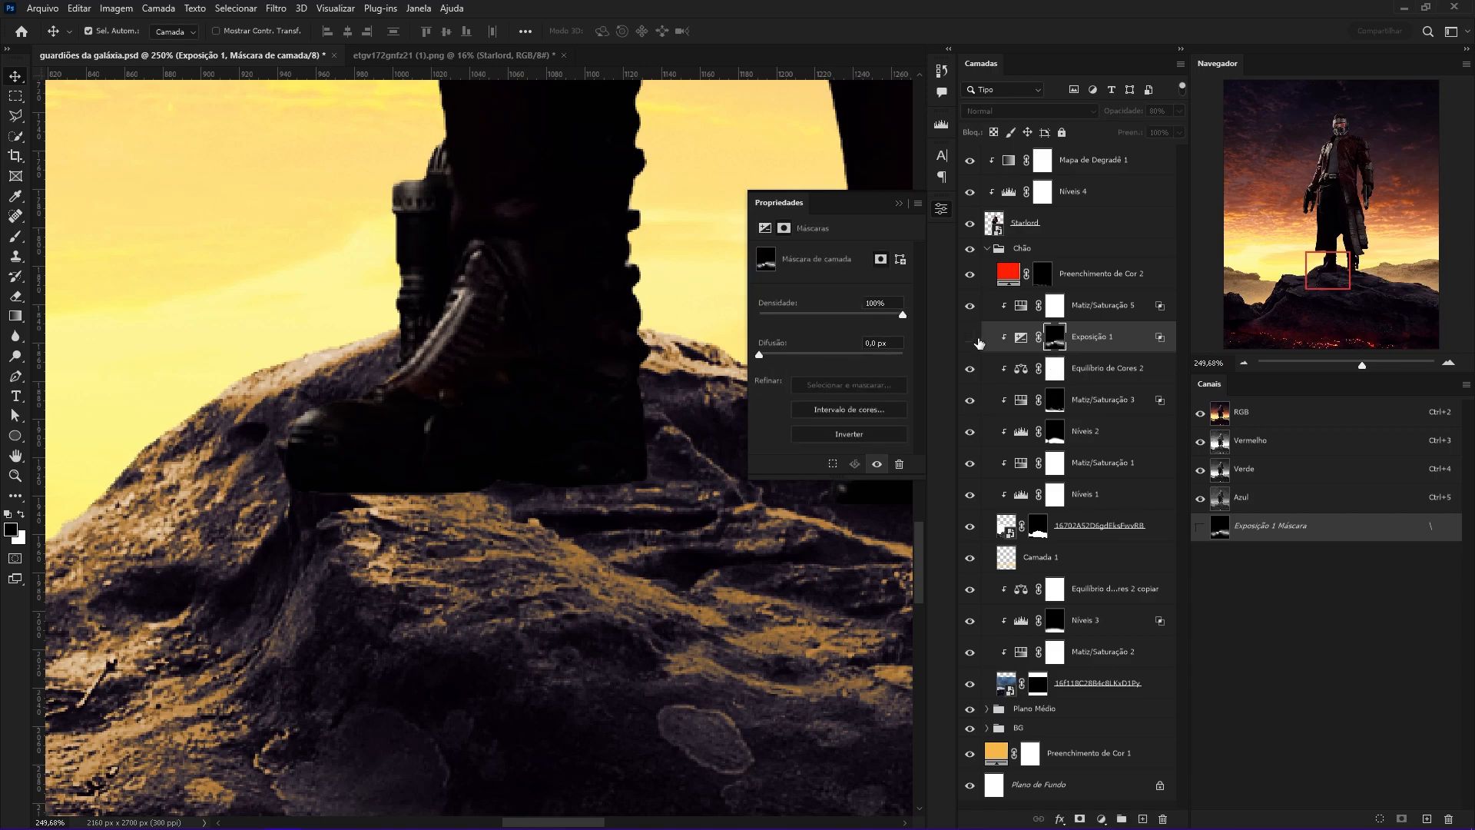
pyautogui.press('b')
pyautogui.moveTo(520, 541); pyautogui.dragTo(415, 580)
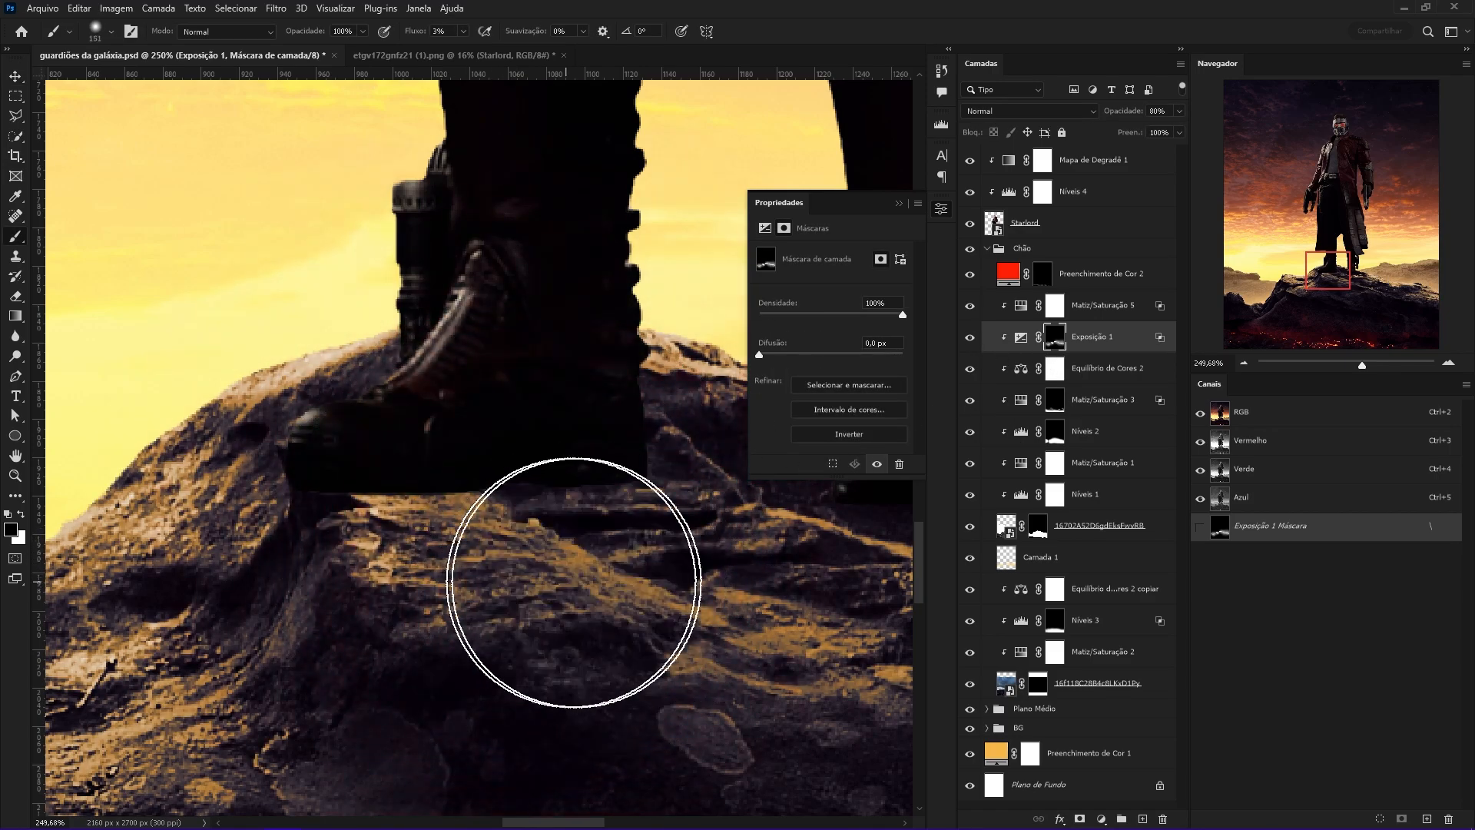
pyautogui.press('[')
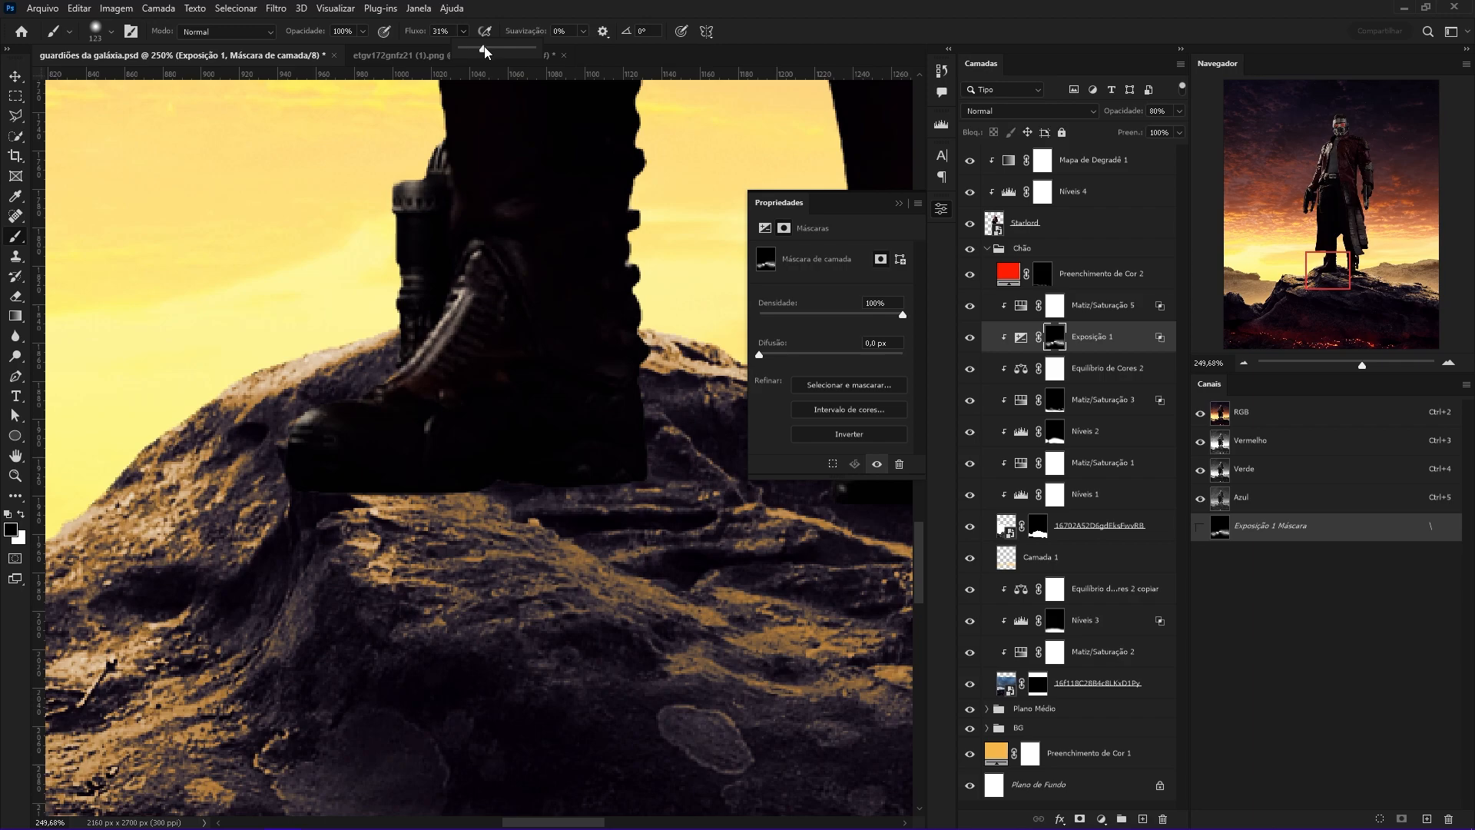
pyautogui.moveTo(665, 609); pyautogui.dragTo(464, 553)
pyautogui.moveTo(478, 536); pyautogui.dragTo(415, 542)
pyautogui.moveTo(407, 533); pyautogui.dragTo(355, 514)
pyautogui.moveTo(663, 553)
pyautogui.mouseDown()
pyautogui.moveTo(504, 533)
pyautogui.moveTo(406, 569)
pyautogui.moveTo(727, 539)
pyautogui.moveTo(782, 553)
pyautogui.mouseUp()
pyautogui.moveTo(675, 596); pyautogui.dragTo(620, 574)
pyautogui.moveTo(487, 561); pyautogui.dragTo(548, 562)
pyautogui.moveTo(733, 650); pyautogui.dragTo(453, 601)
pyautogui.moveTo(560, 482); pyautogui.dragTo(613, 610)
pyautogui.moveTo(463, 583); pyautogui.dragTo(545, 591)
pyautogui.moveTo(560, 596); pyautogui.dragTo(524, 599)
pyautogui.moveTo(524, 601)
pyautogui.mouseDown()
pyautogui.moveTo(491, 612)
pyautogui.moveTo(523, 614)
pyautogui.mouseUp()
# Paint on the Níveis 2 layer mask to darken the rock beneath and between the boots.
pyautogui.press('v')
pyautogui.click(525, 612)
pyautogui.click(1054, 431)
pyautogui.press('b')
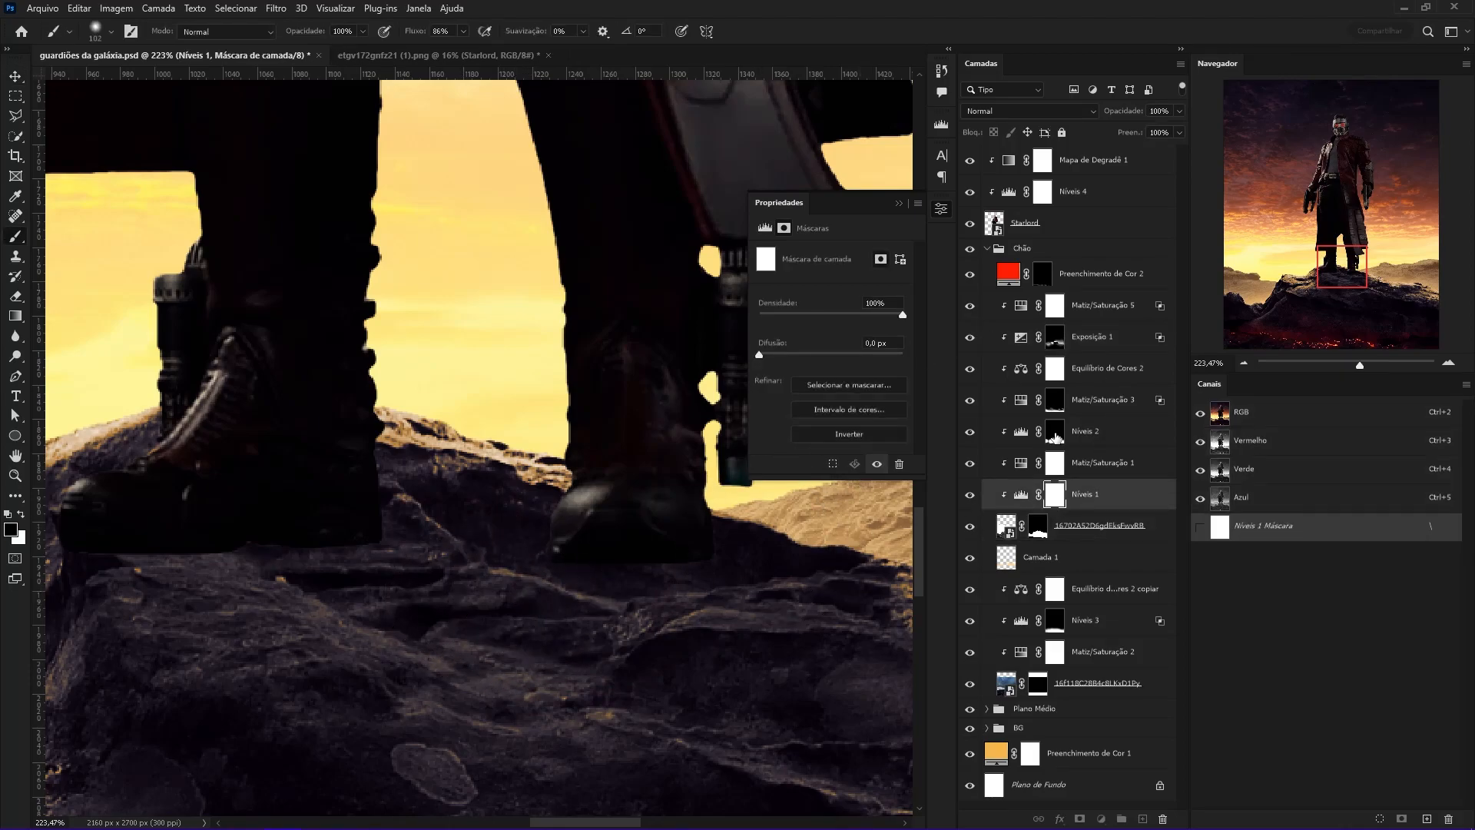
pyautogui.press('x')
pyautogui.press('[')
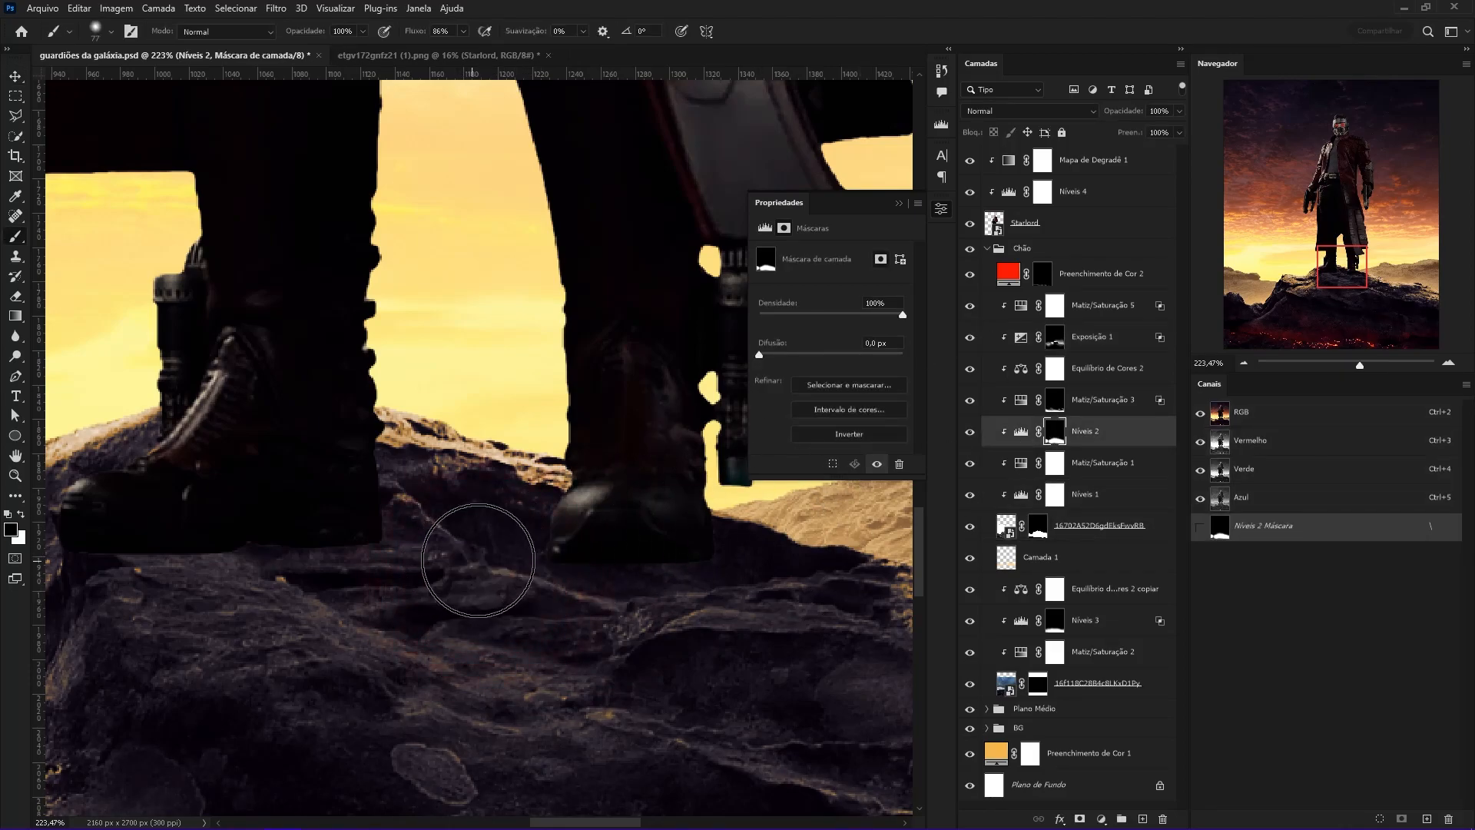
pyautogui.moveTo(391, 530); pyautogui.dragTo(203, 508)
pyautogui.press(']')
pyautogui.moveTo(346, 588)
pyautogui.mouseDown()
pyautogui.moveTo(502, 650)
pyautogui.moveTo(371, 682)
pyautogui.moveTo(640, 625)
pyautogui.moveTo(727, 670)
pyautogui.mouseUp()
# Move the Starlord figure down about 25 px so the boots rest on the rock.
pyautogui.click(727, 530)
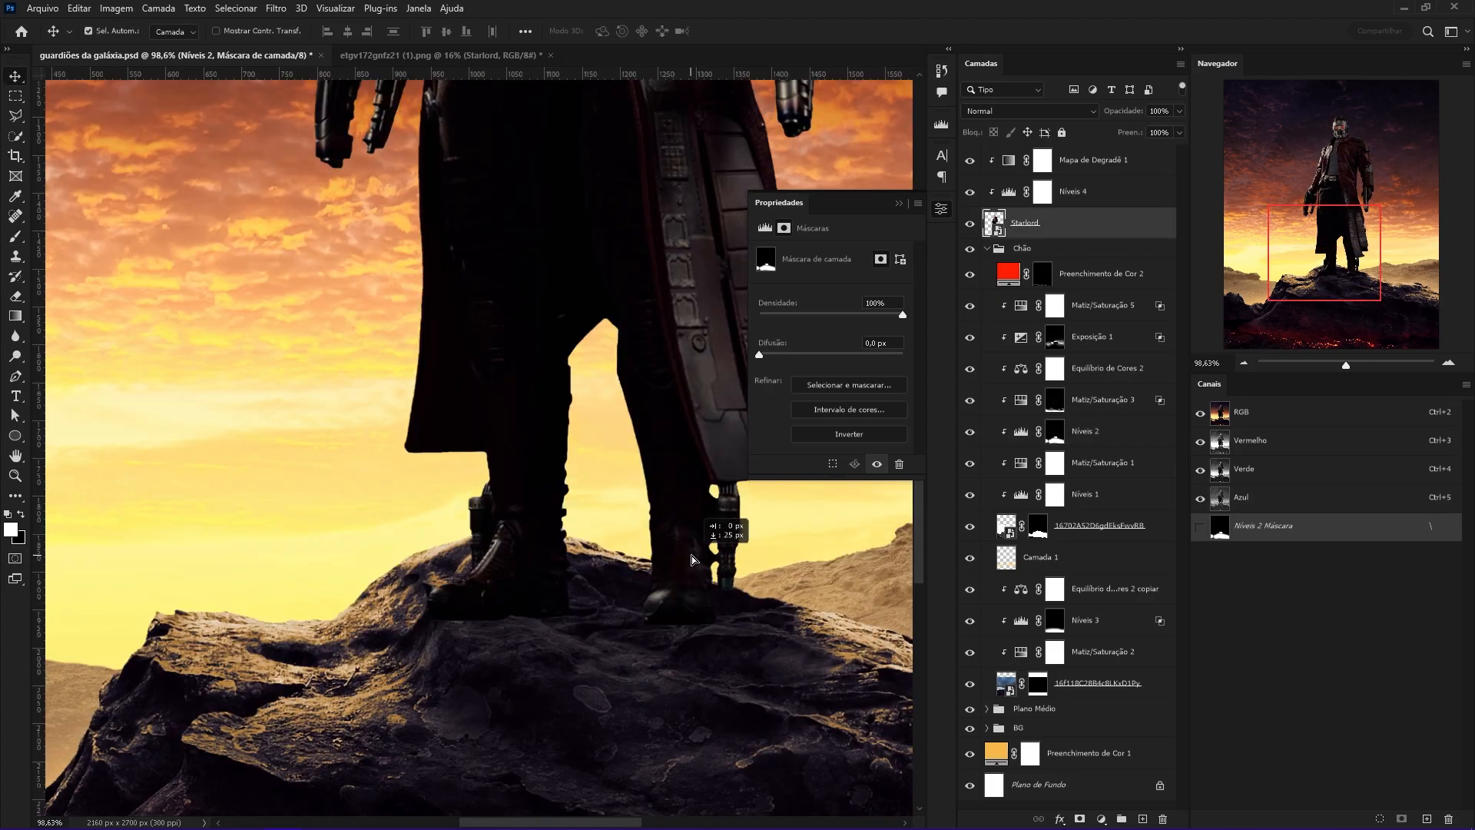
pyautogui.press('z')
pyautogui.moveTo(686, 636); pyautogui.dragTo(722, 635)
pyautogui.press('v')
pyautogui.moveTo(706, 570); pyautogui.dragTo(715, 590)
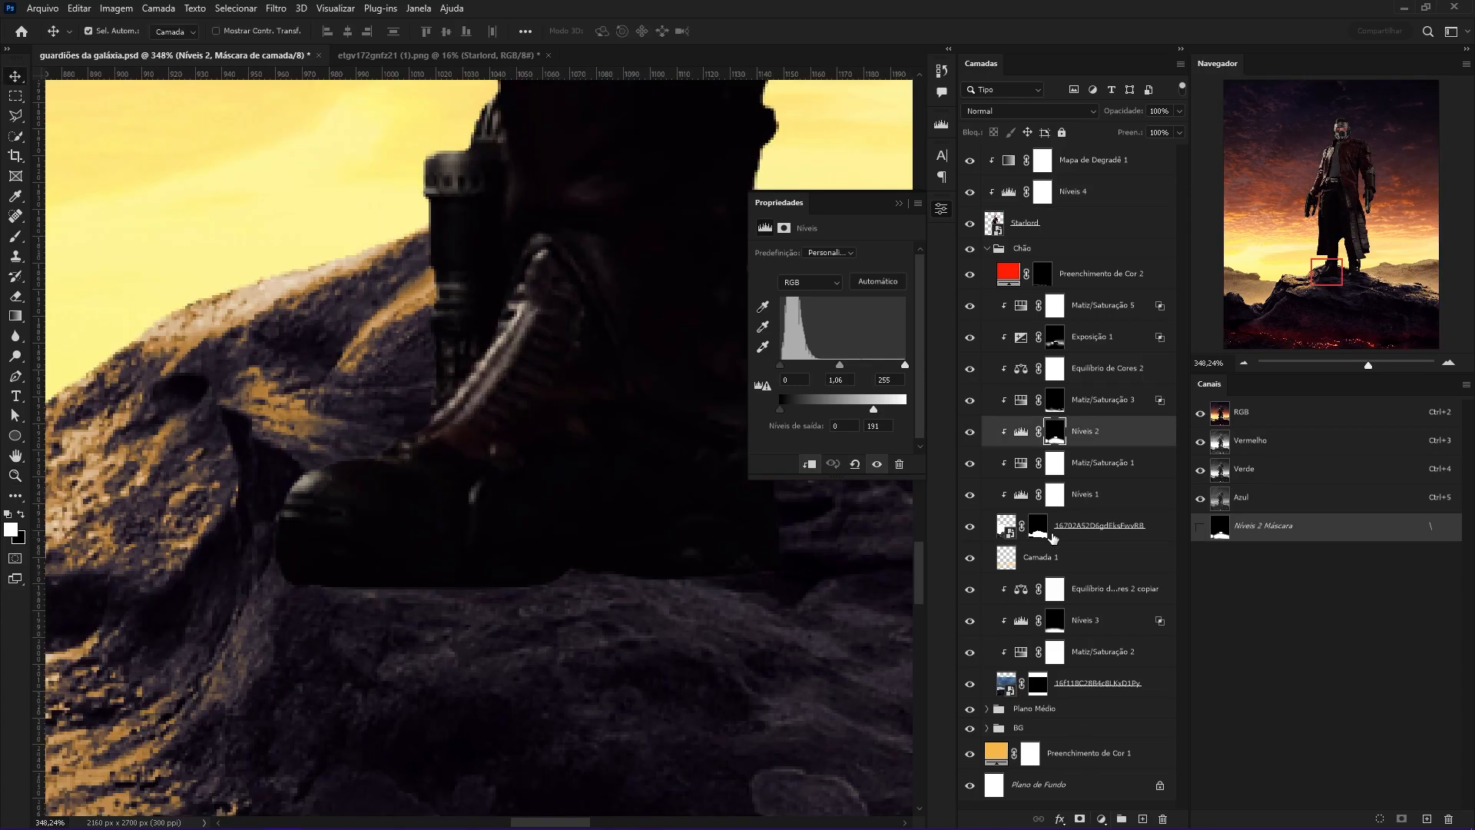
# Add a Levels adjustment above Níveis 2 in the Chão group and compress its output levels to 14 and 52.
pyautogui.click(971, 432)
pyautogui.click(971, 432)
pyautogui.click(1100, 819)
pyautogui.click(1121, 616)
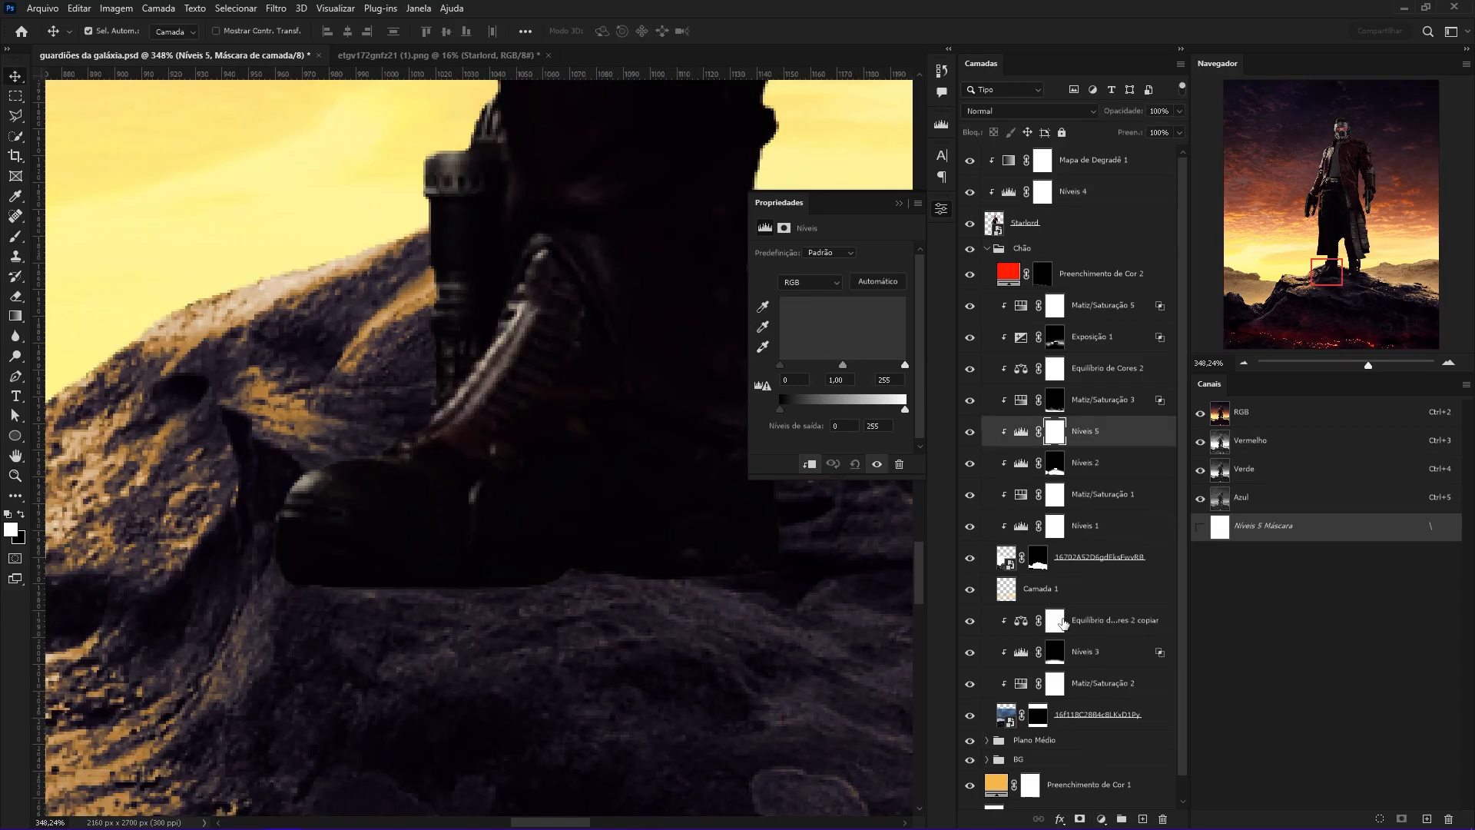
pyautogui.moveTo(884, 410); pyautogui.dragTo(836, 416)
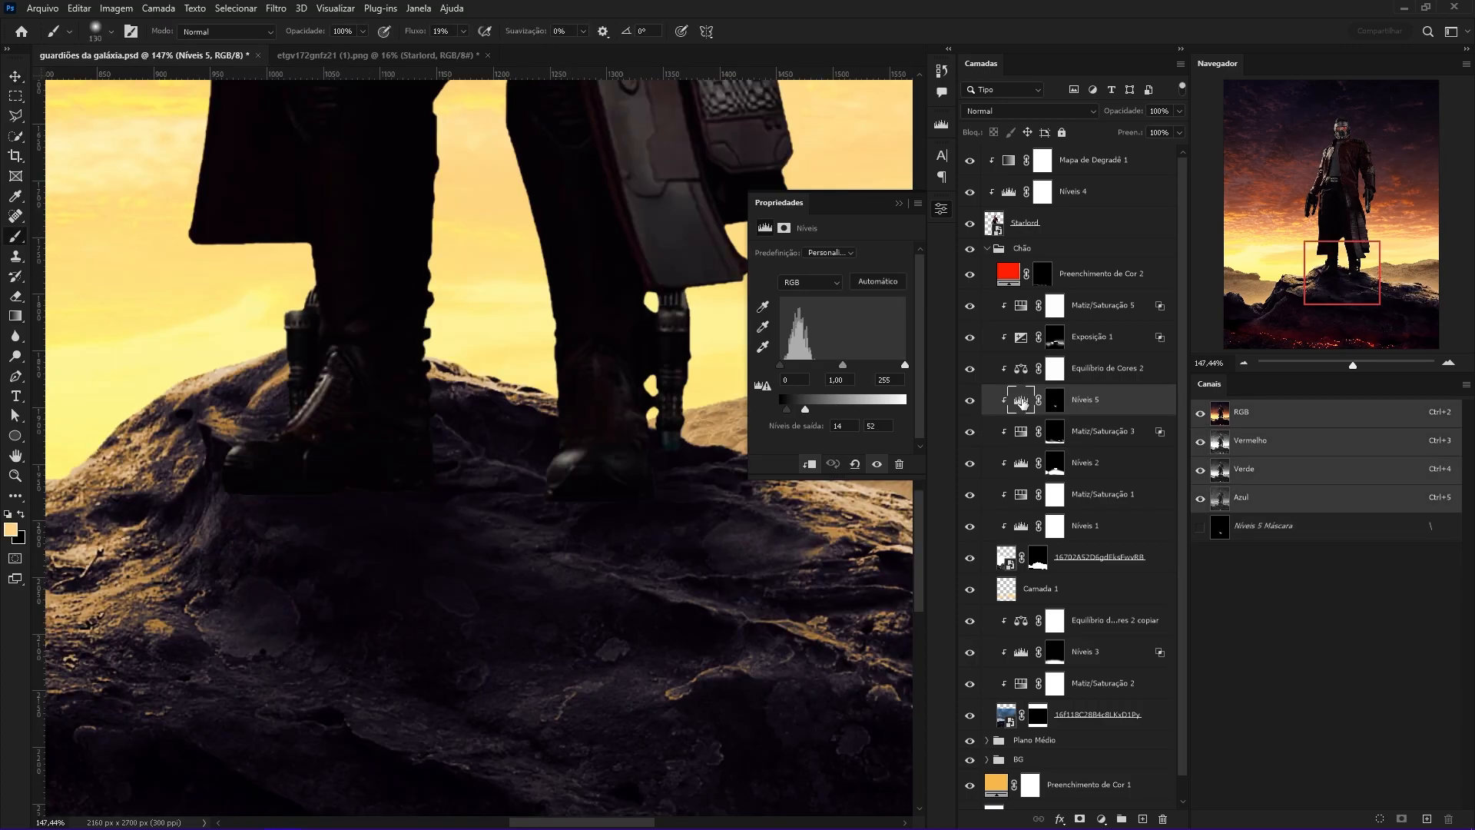
# Move Níveis 5 above Equilíbrio de Cores 2 and paint its mask to form a contact shadow under the boots.
pyautogui.moveTo(1099, 411); pyautogui.dragTo(1098, 357)
pyautogui.click(1055, 369)
pyautogui.moveTo(477, 527); pyautogui.dragTo(602, 550)
pyautogui.moveTo(602, 550); pyautogui.dragTo(651, 526)
pyautogui.press('b')
pyautogui.moveTo(708, 570)
pyautogui.mouseDown()
pyautogui.moveTo(693, 529)
pyautogui.moveTo(681, 550)
pyautogui.moveTo(500, 592)
pyautogui.moveTo(620, 585)
pyautogui.mouseUp()
pyautogui.scroll(3, 620, 585)
# Adjust the output levels of an individual color channel in Níveis 5 to tint the shadow under the boots.
pyautogui.click(1021, 369)
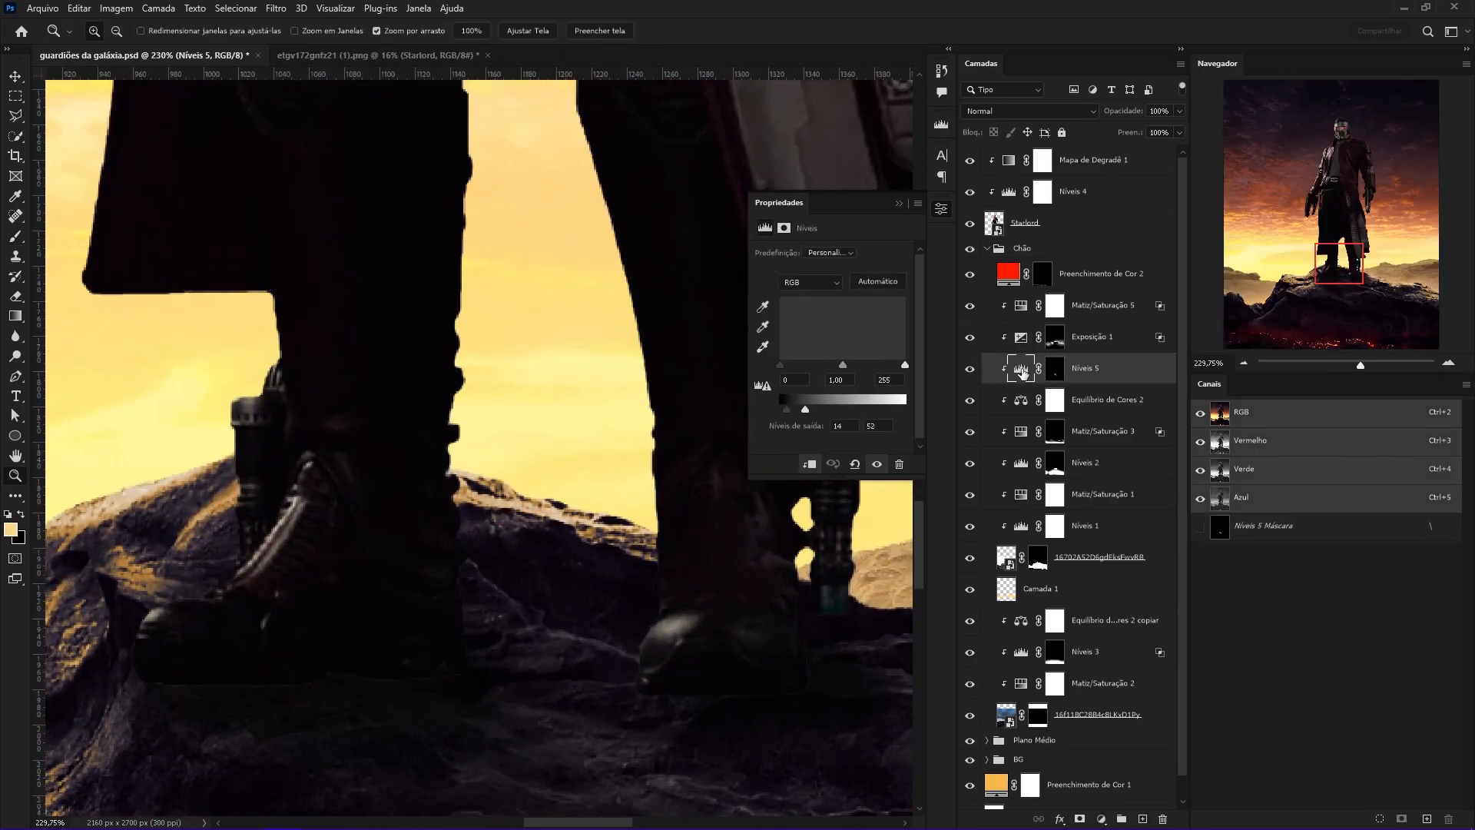
pyautogui.click(831, 287)
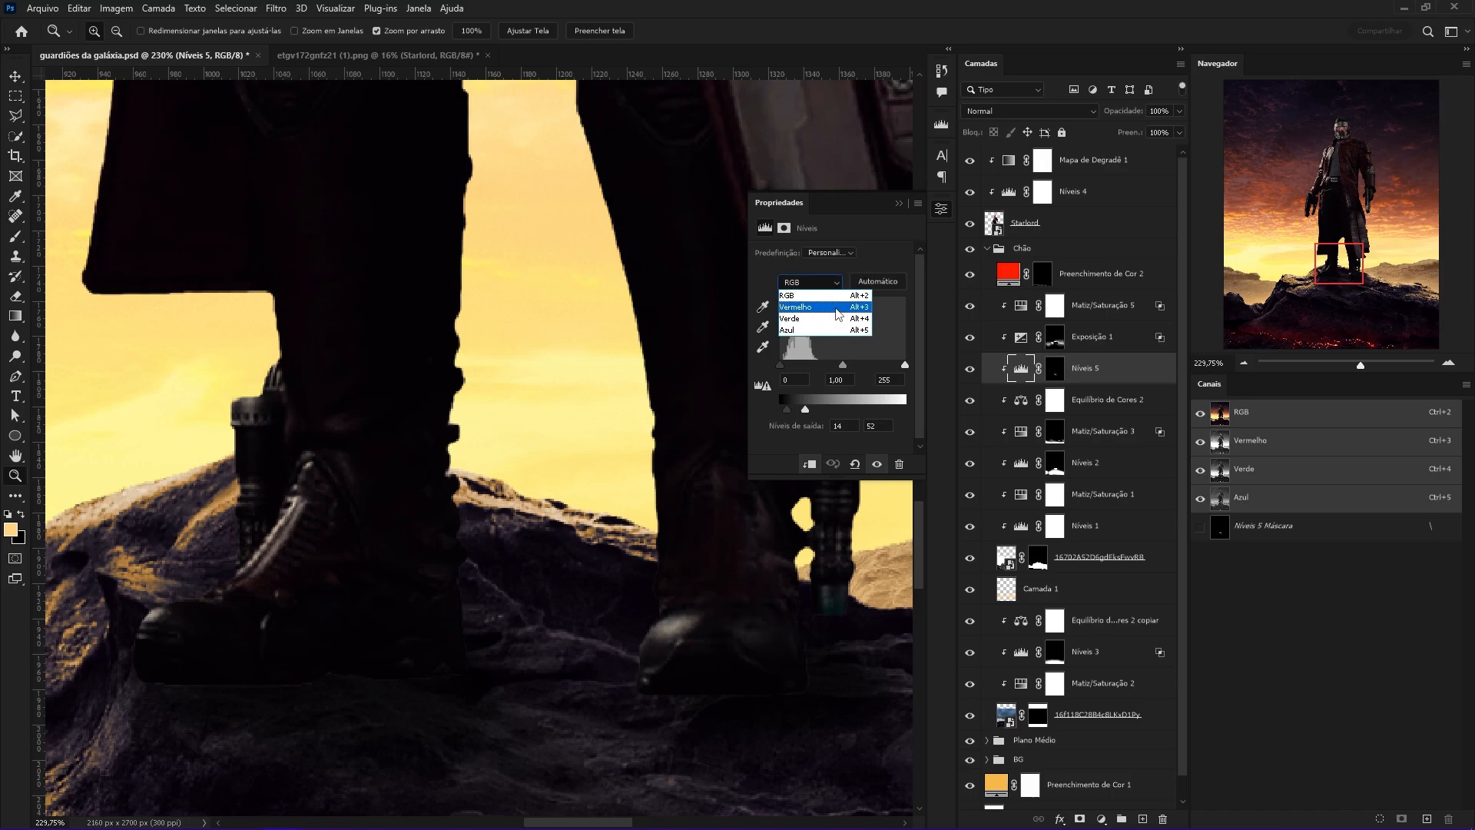
pyautogui.click(814, 323)
pyautogui.scroll(-3, 626, 573)
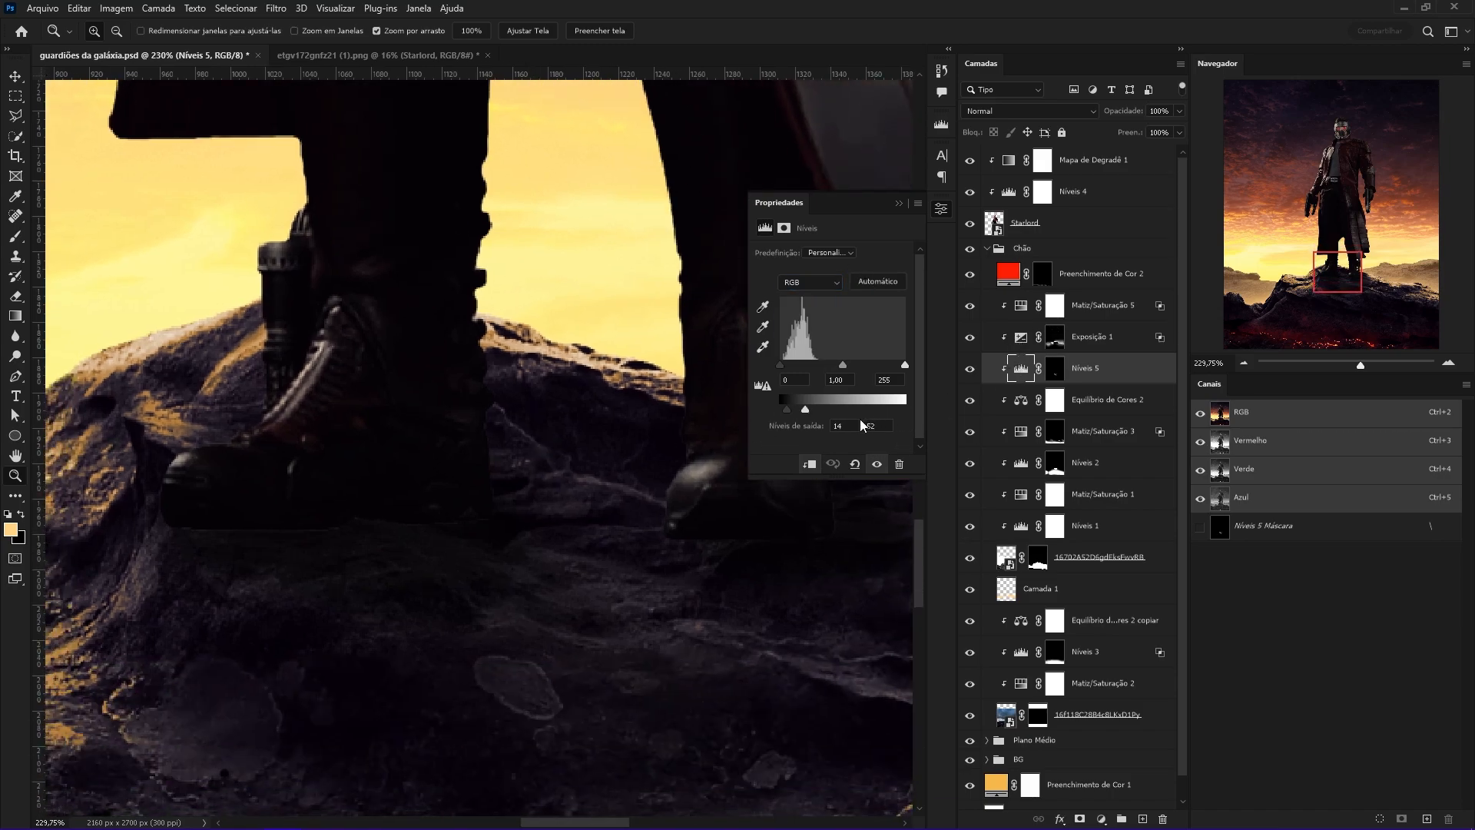
pyautogui.click(790, 318)
pyautogui.moveTo(847, 412); pyautogui.dragTo(820, 413)
# Create a new layer clipped to Starlord and paint a sampled dark tone over the boots and lower legs.
pyautogui.moveTo(534, 478); pyautogui.dragTo(520, 550)
pyautogui.click(969, 224)
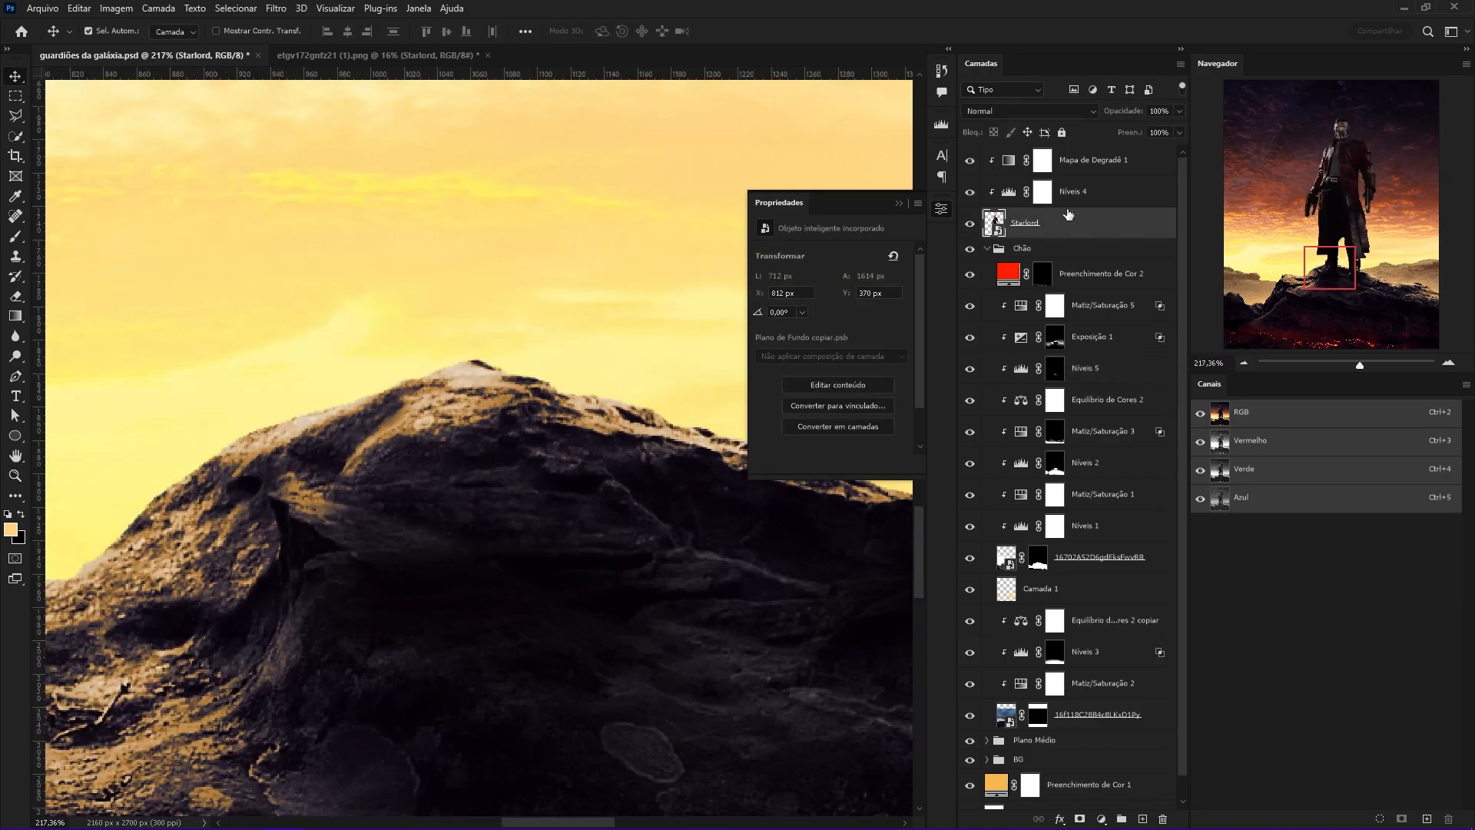
pyautogui.click(1083, 198)
pyautogui.click(1114, 231)
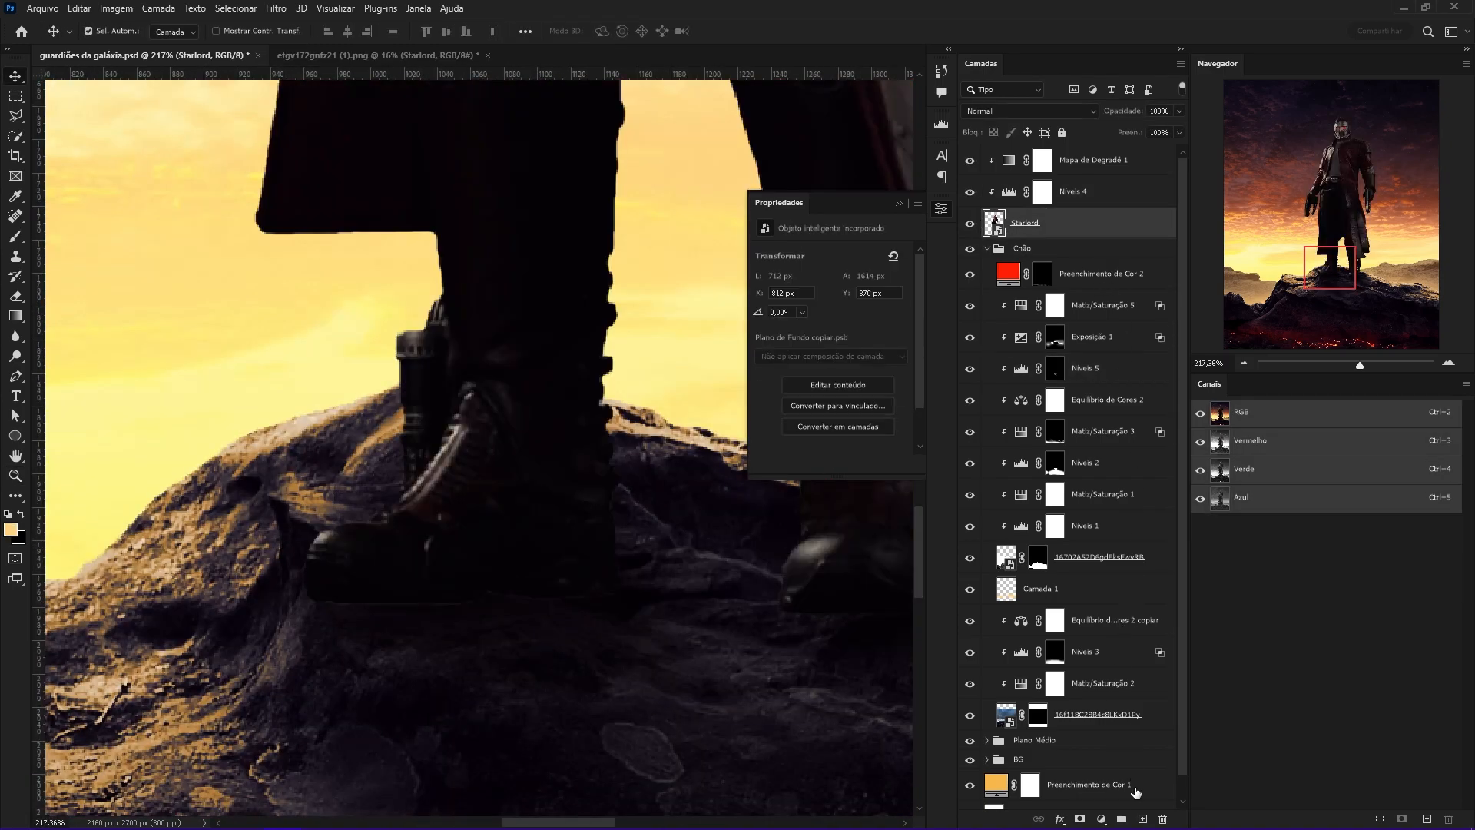
pyautogui.click(1142, 821)
pyautogui.moveTo(651, 579)
pyautogui.mouseDown()
pyautogui.moveTo(685, 575)
pyautogui.moveTo(619, 632)
pyautogui.moveTo(579, 630)
pyautogui.mouseUp()
pyautogui.press('b')
pyautogui.keyDown('alt'); pyautogui.click(831, 507); pyautogui.keyUp('alt')
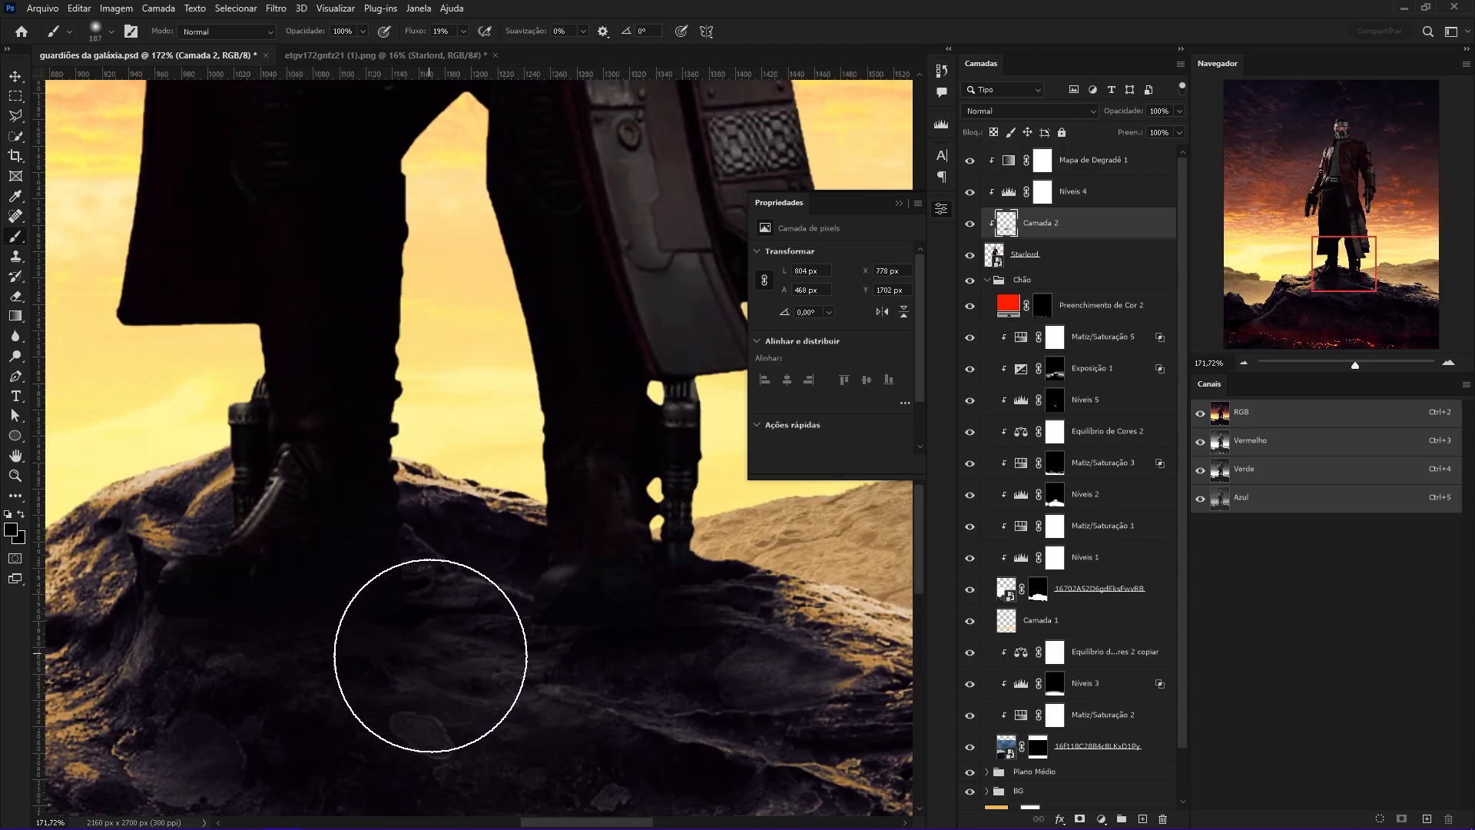
pyautogui.moveTo(431, 655)
pyautogui.mouseDown()
pyautogui.moveTo(688, 561)
pyautogui.moveTo(469, 591)
pyautogui.moveTo(370, 551)
pyautogui.moveTo(580, 604)
pyautogui.mouseUp()
# Preview other blend modes for Camada 2, keep Normal, and reduce its opacity to about 25%.
pyautogui.press('z')
pyautogui.moveTo(580, 603)
pyautogui.mouseDown()
pyautogui.moveTo(530, 615)
pyautogui.moveTo(563, 612)
pyautogui.mouseUp()
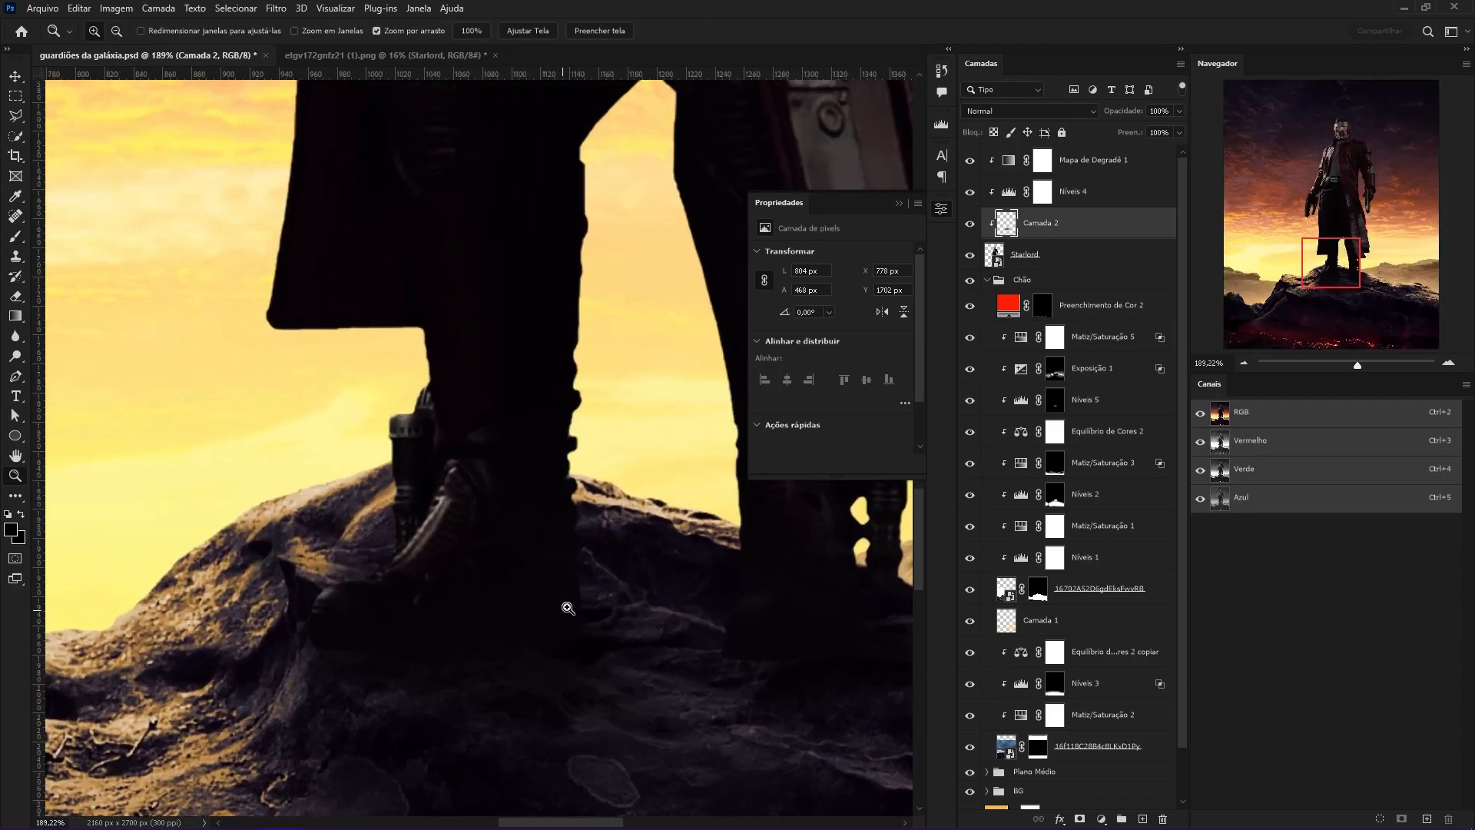
pyautogui.click(995, 112)
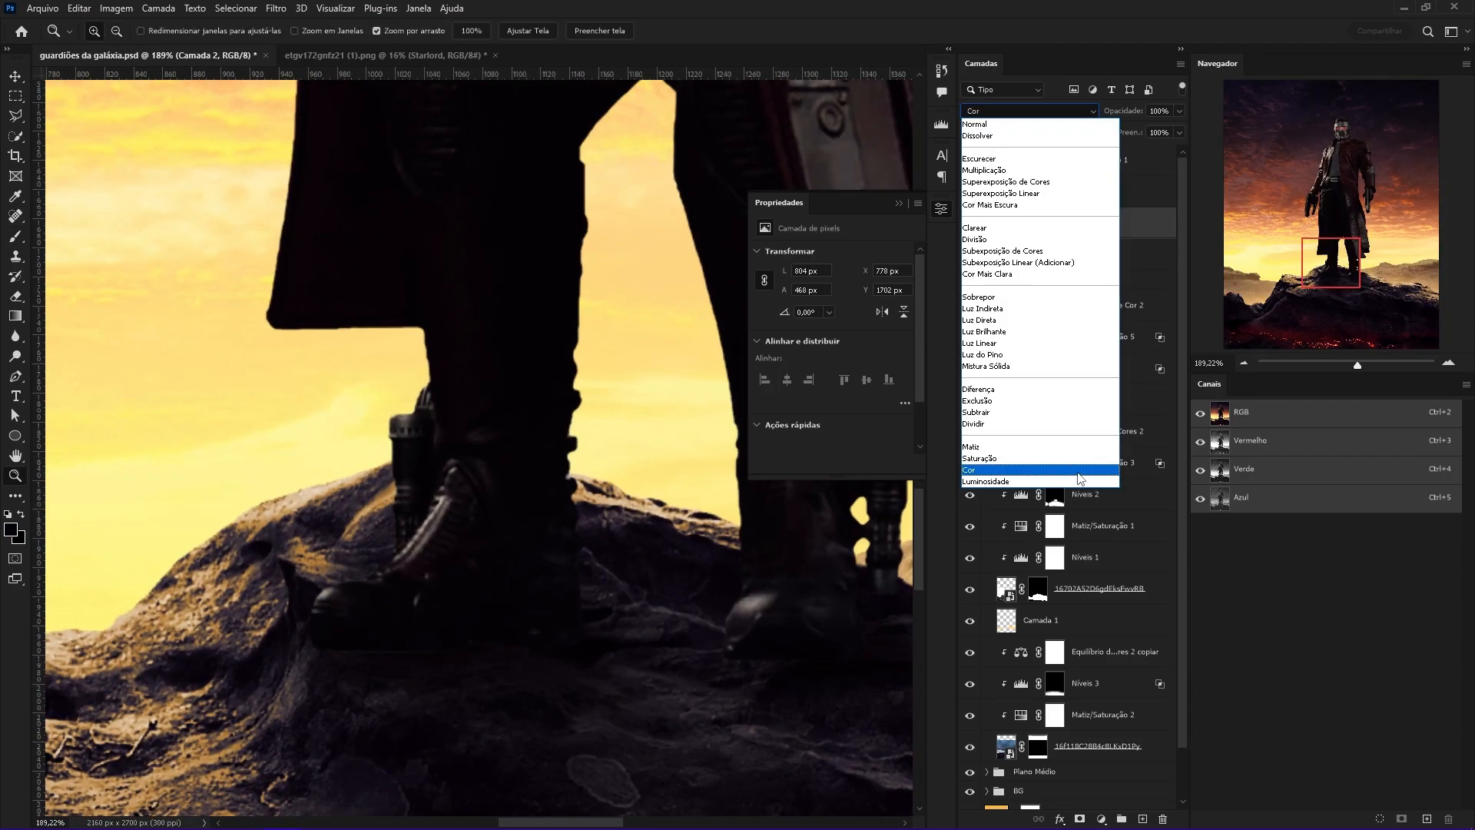
pyautogui.click(1107, 125)
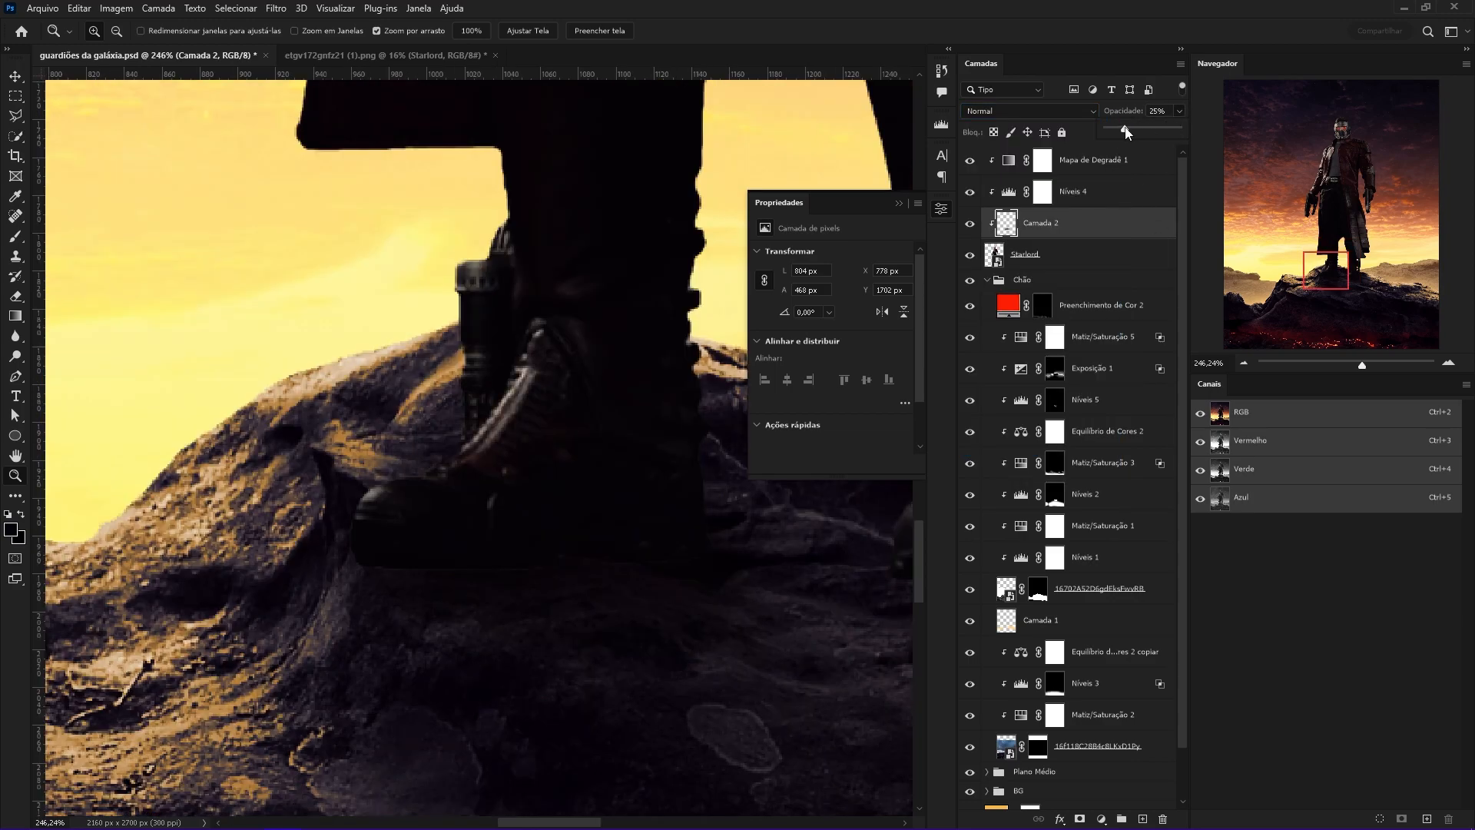
# Add a layer mask to Starlord and paint black along the boot soles and edges to blend them into the rock.
pyautogui.click(1093, 253)
pyautogui.click(1079, 818)
pyautogui.press('b')
pyautogui.moveTo(465, 583); pyautogui.dragTo(497, 578)
pyautogui.moveTo(372, 560); pyautogui.dragTo(278, 560)
pyautogui.press('x')
pyautogui.moveTo(791, 530); pyautogui.dragTo(438, 564)
pyautogui.moveTo(746, 556); pyautogui.dragTo(629, 581)
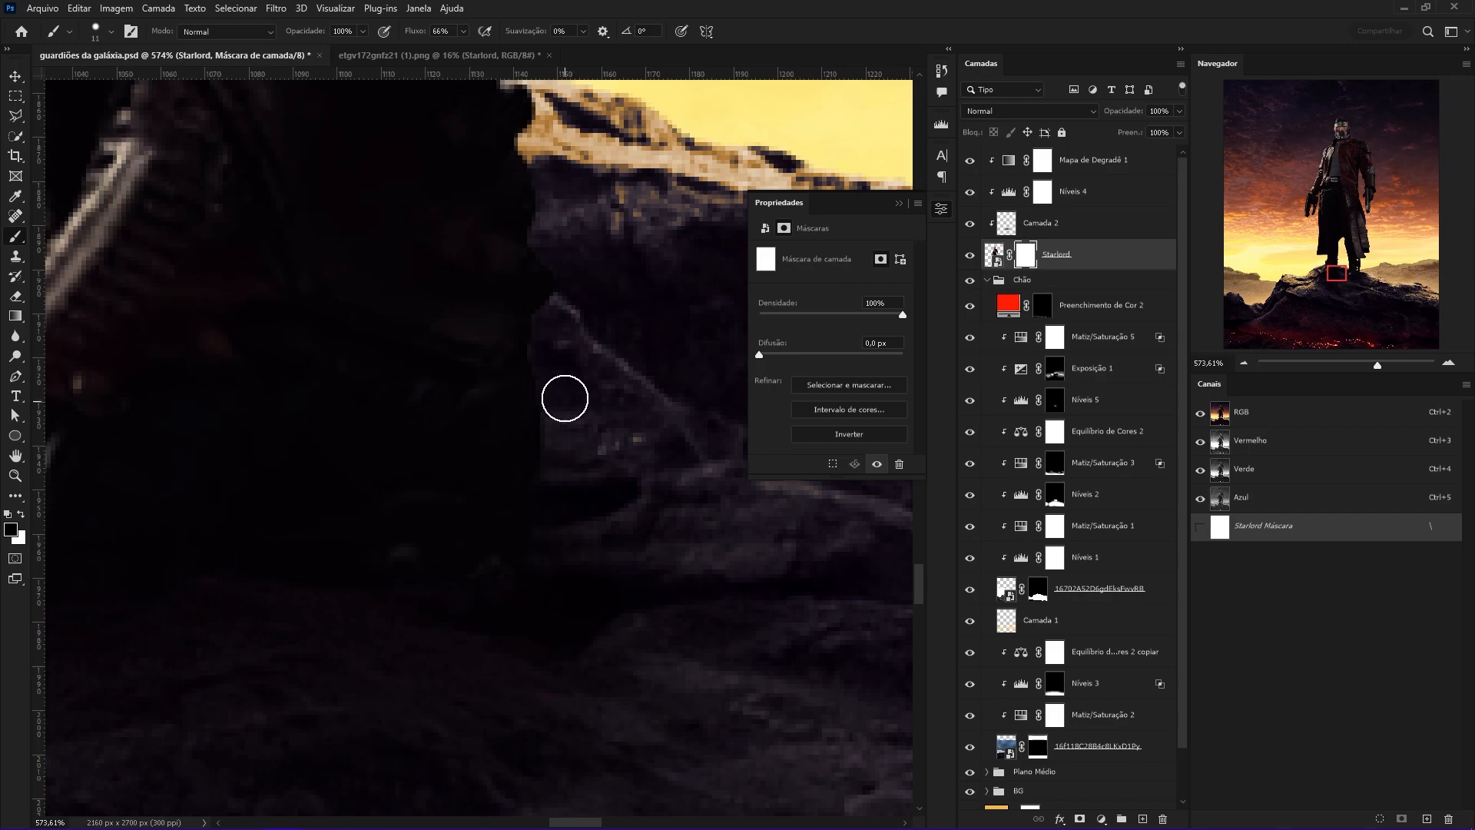
pyautogui.moveTo(568, 410); pyautogui.dragTo(350, 648)
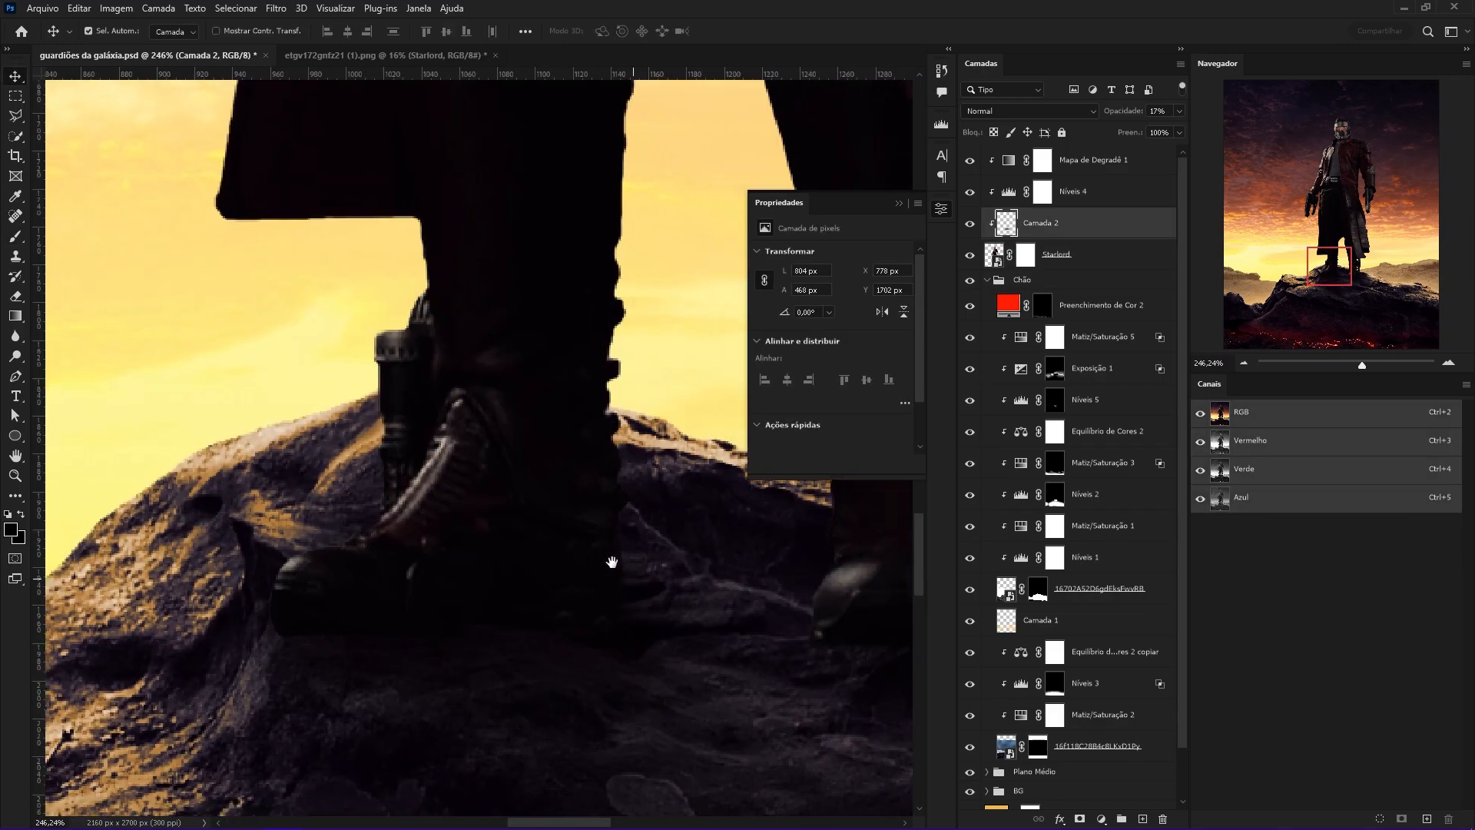
# Open the settings of the Níveis 5 adjustment in the Chão group.
pyautogui.moveTo(612, 560); pyautogui.dragTo(530, 580)
pyautogui.doubleClick(1021, 399)
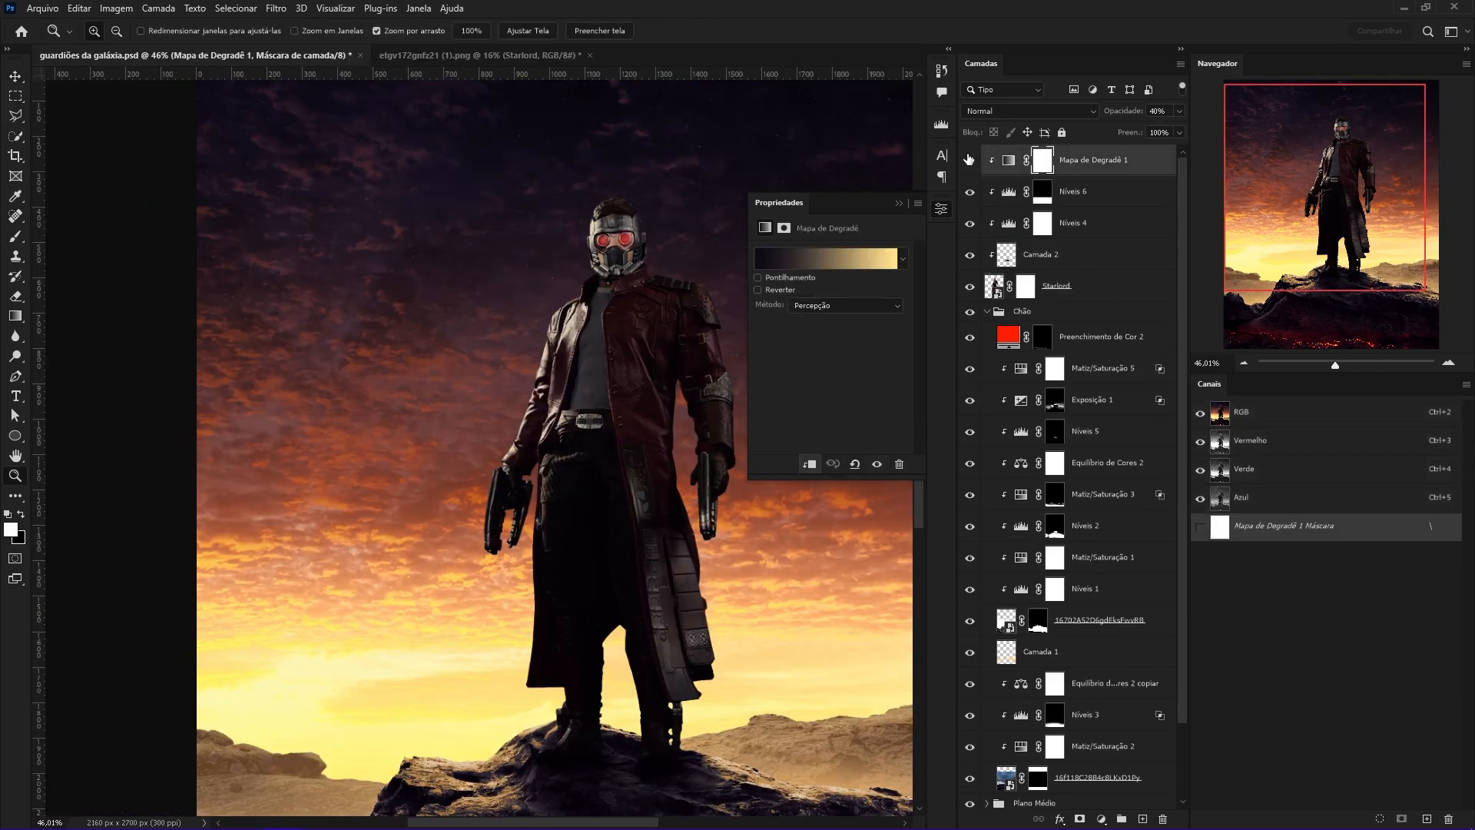
# Add a clipped Hue/Saturation adjustment above Mapa de Degradê 1, colorized with hue 35 and saturation 54.
pyautogui.moveTo(570, 586); pyautogui.dragTo(594, 578)
pyautogui.moveTo(593, 577); pyautogui.dragTo(599, 513)
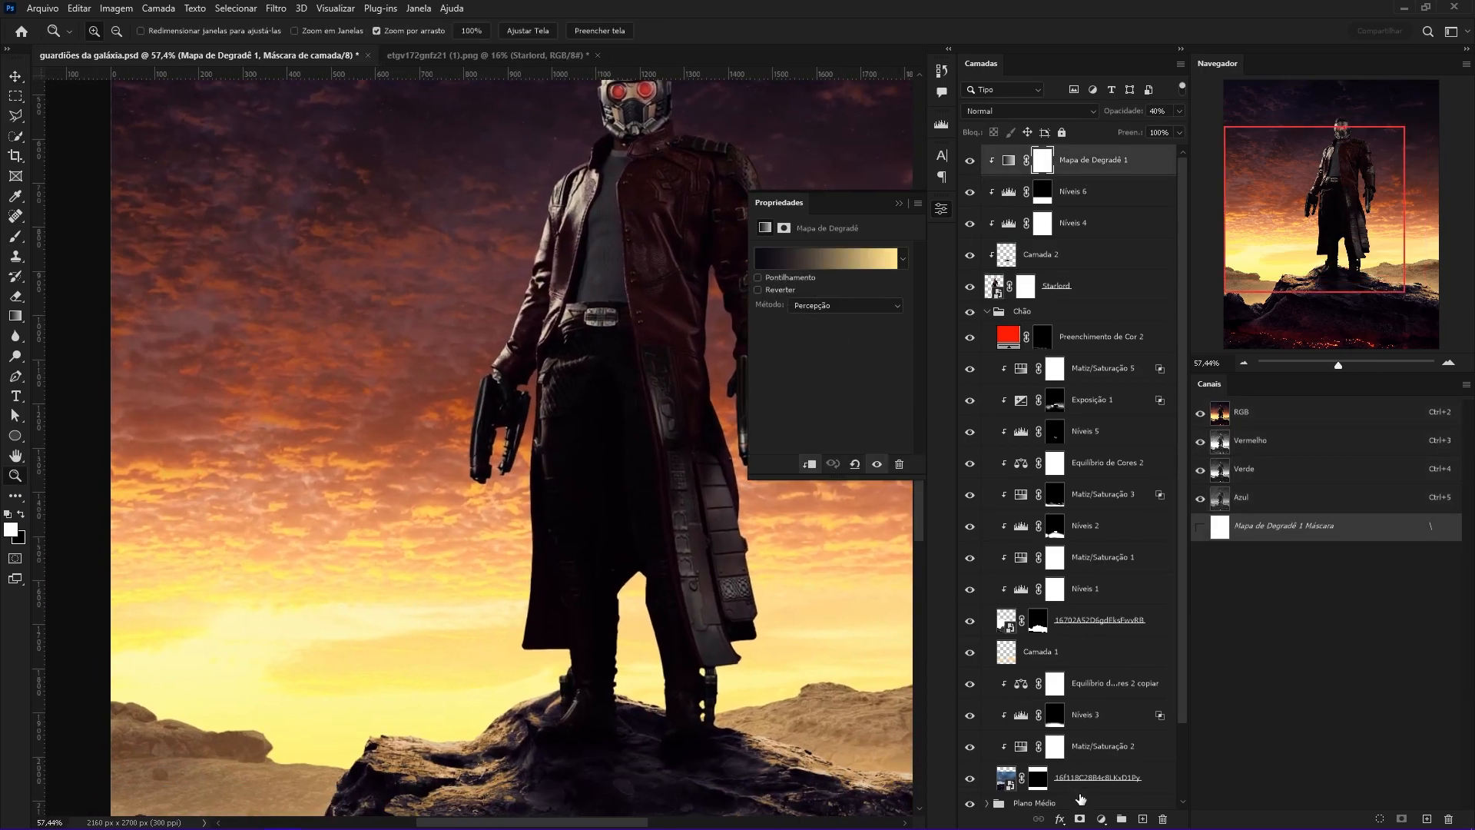
pyautogui.click(1102, 819)
pyautogui.click(1143, 671)
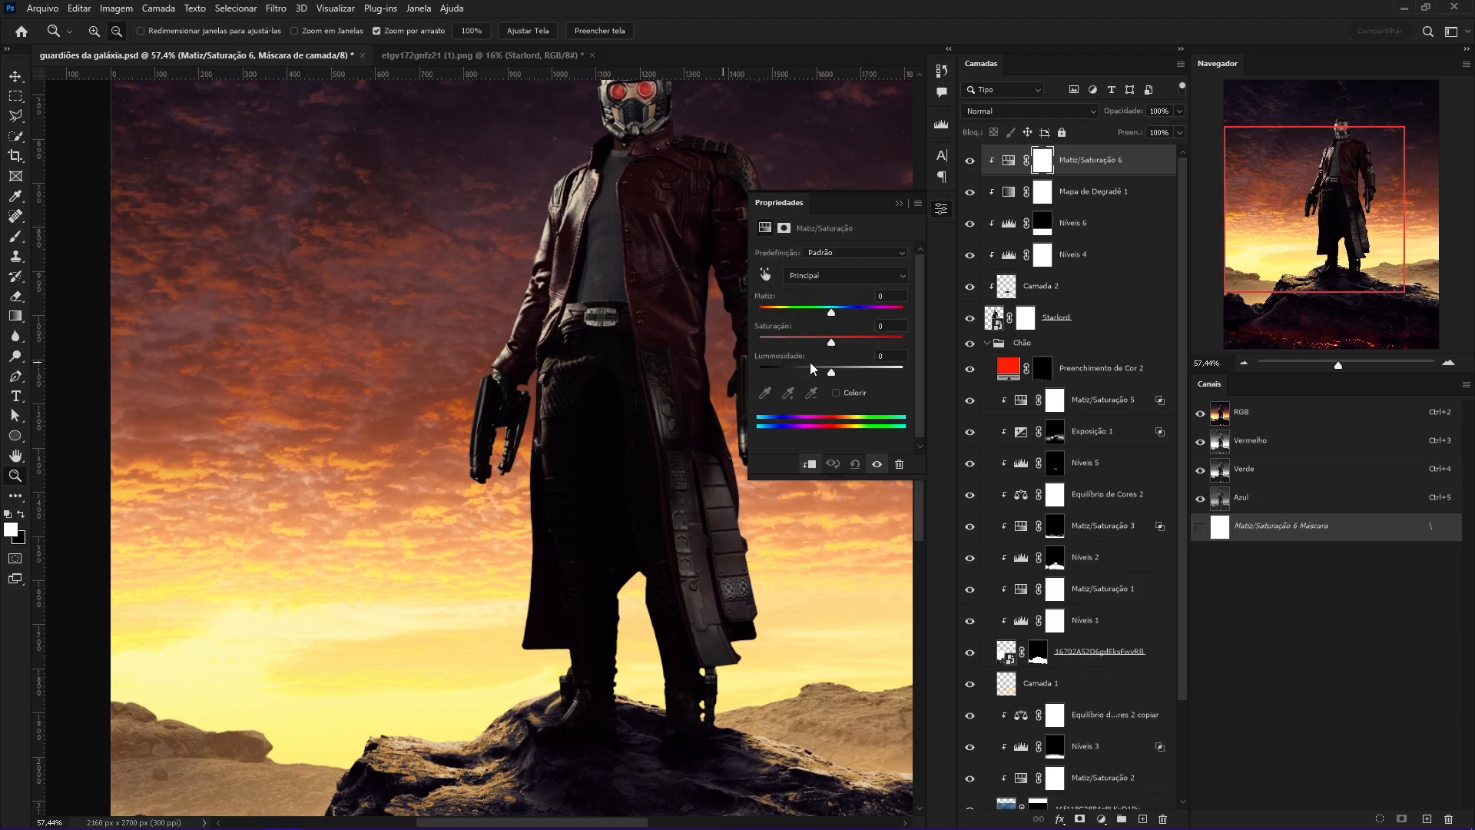
pyautogui.click(1099, 167)
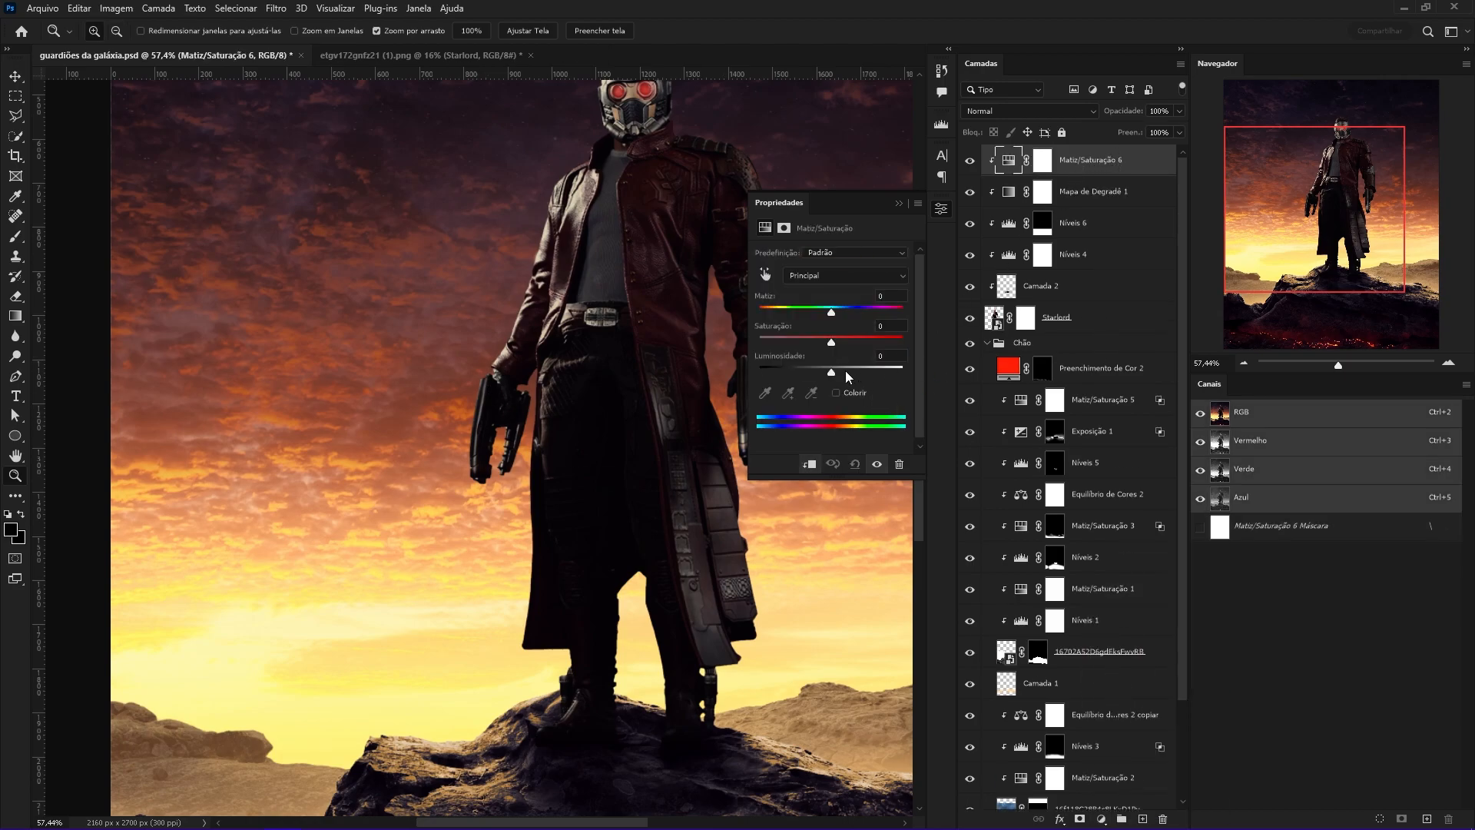
pyautogui.click(836, 392)
pyautogui.moveTo(839, 345); pyautogui.dragTo(833, 344)
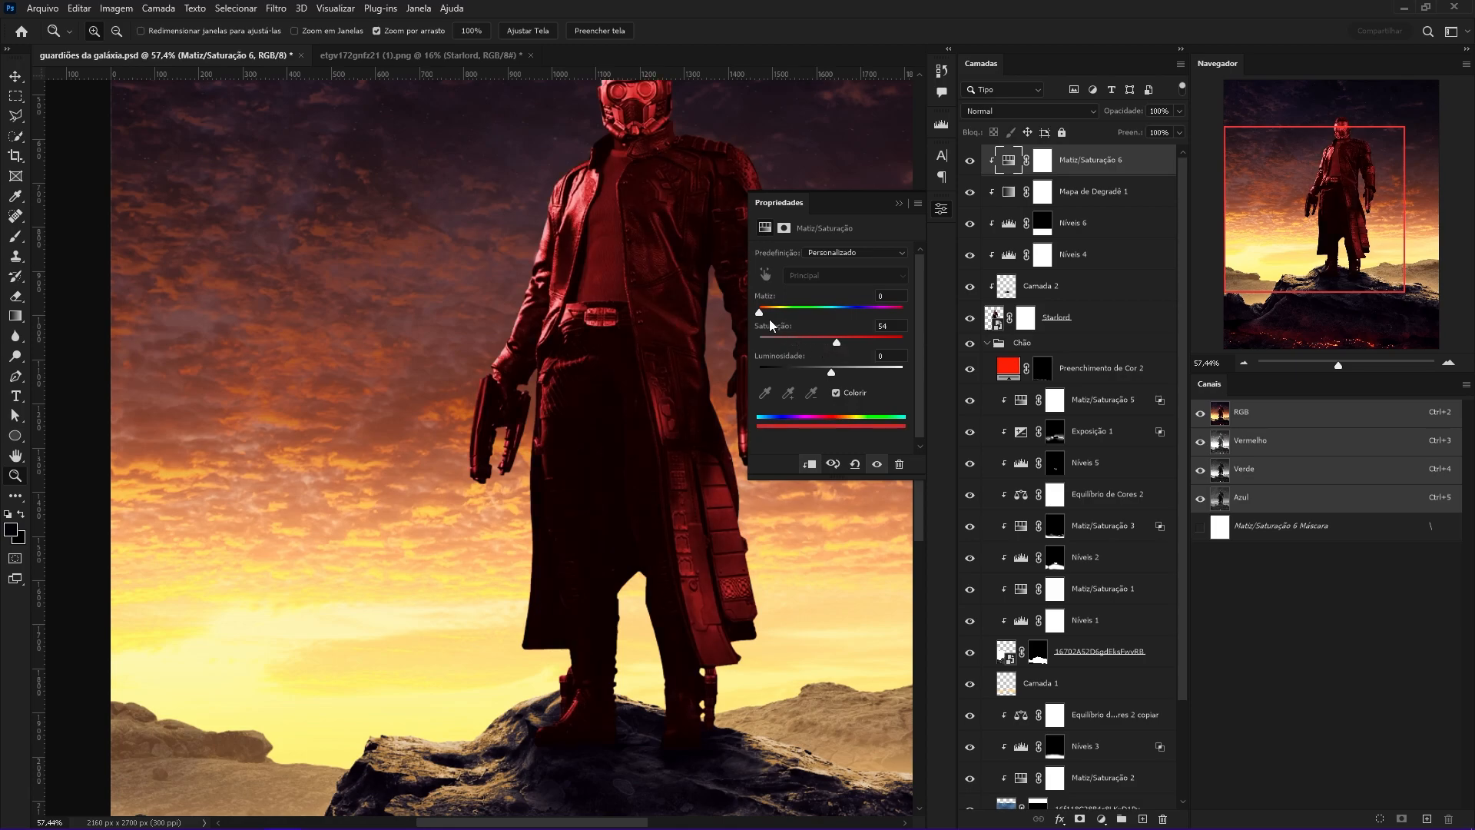
pyautogui.moveTo(759, 312); pyautogui.dragTo(774, 312)
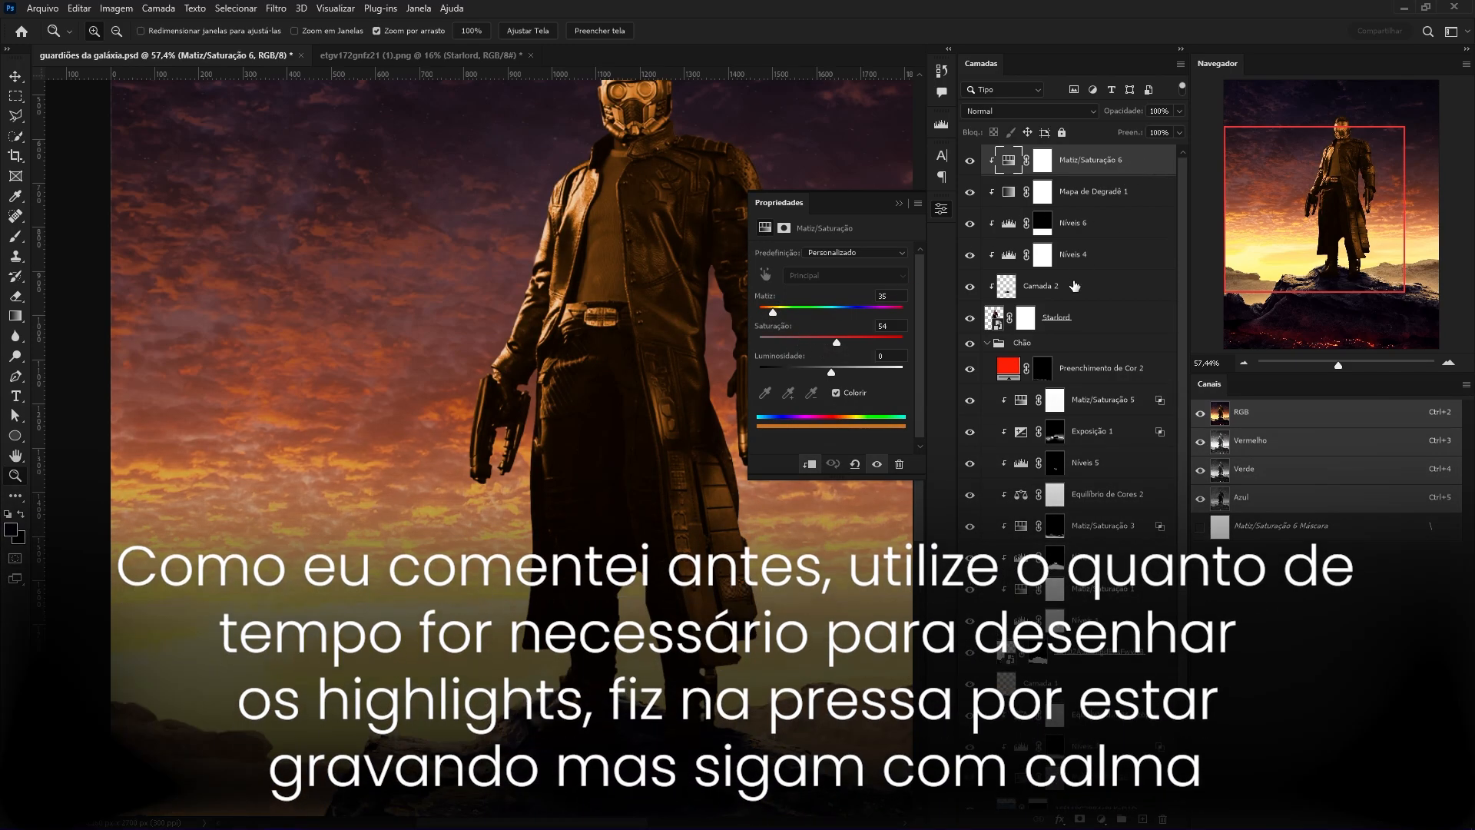
# Limit Matiz/Saturação 6 to brighter underlying tones by splitting the underlying layer's Blend If shadow point to about 76/142.
pyautogui.doubleClick(1143, 160)
pyautogui.moveTo(890, 435); pyautogui.dragTo(985, 435)
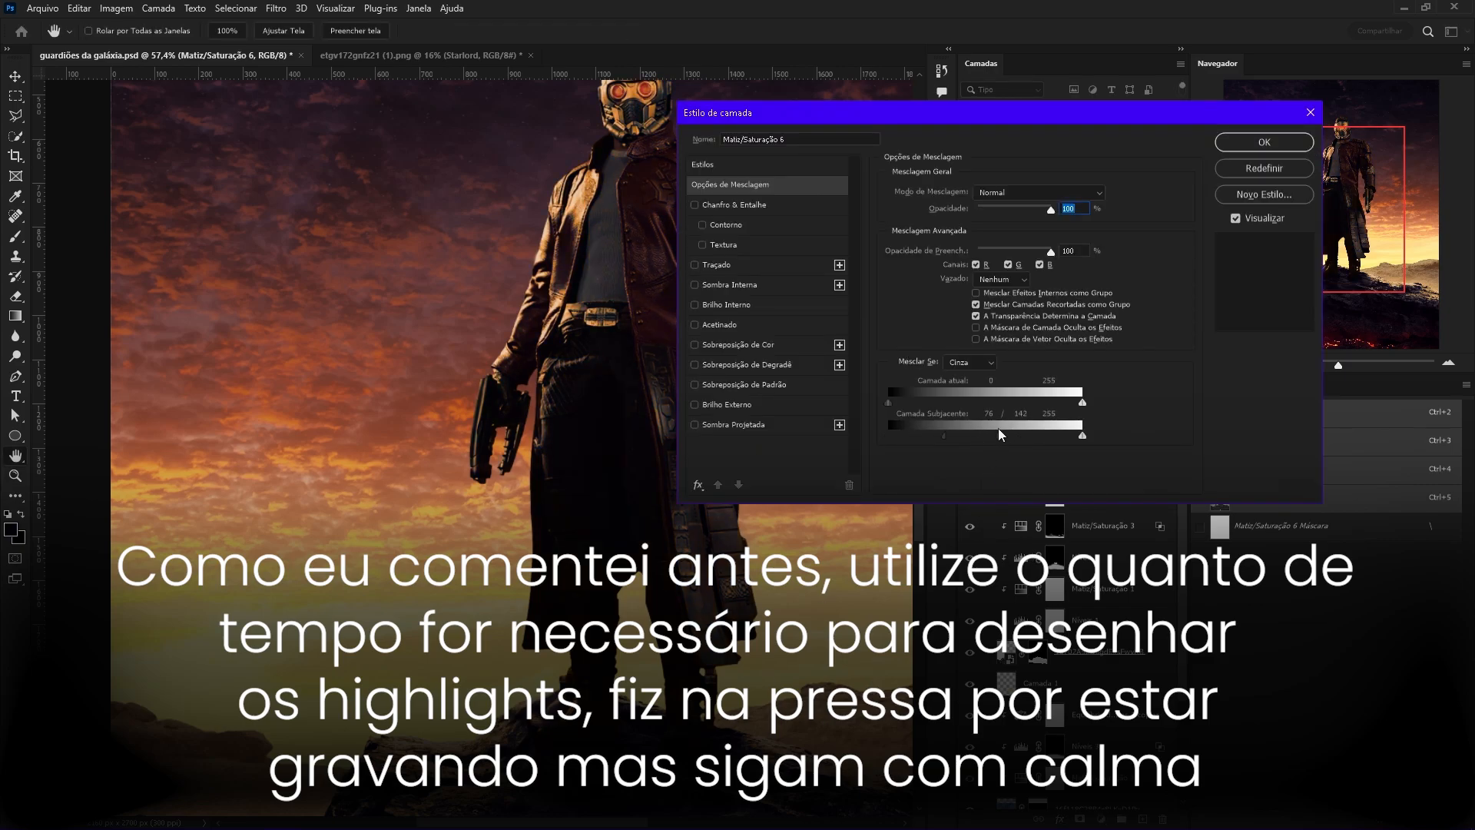
pyautogui.click(1264, 143)
# Invert the Matiz/Saturação 6 mask and paint warm highlights along the figure's jacket and legs.
pyautogui.hotkey('ctrl', 'i')
pyautogui.press('b')
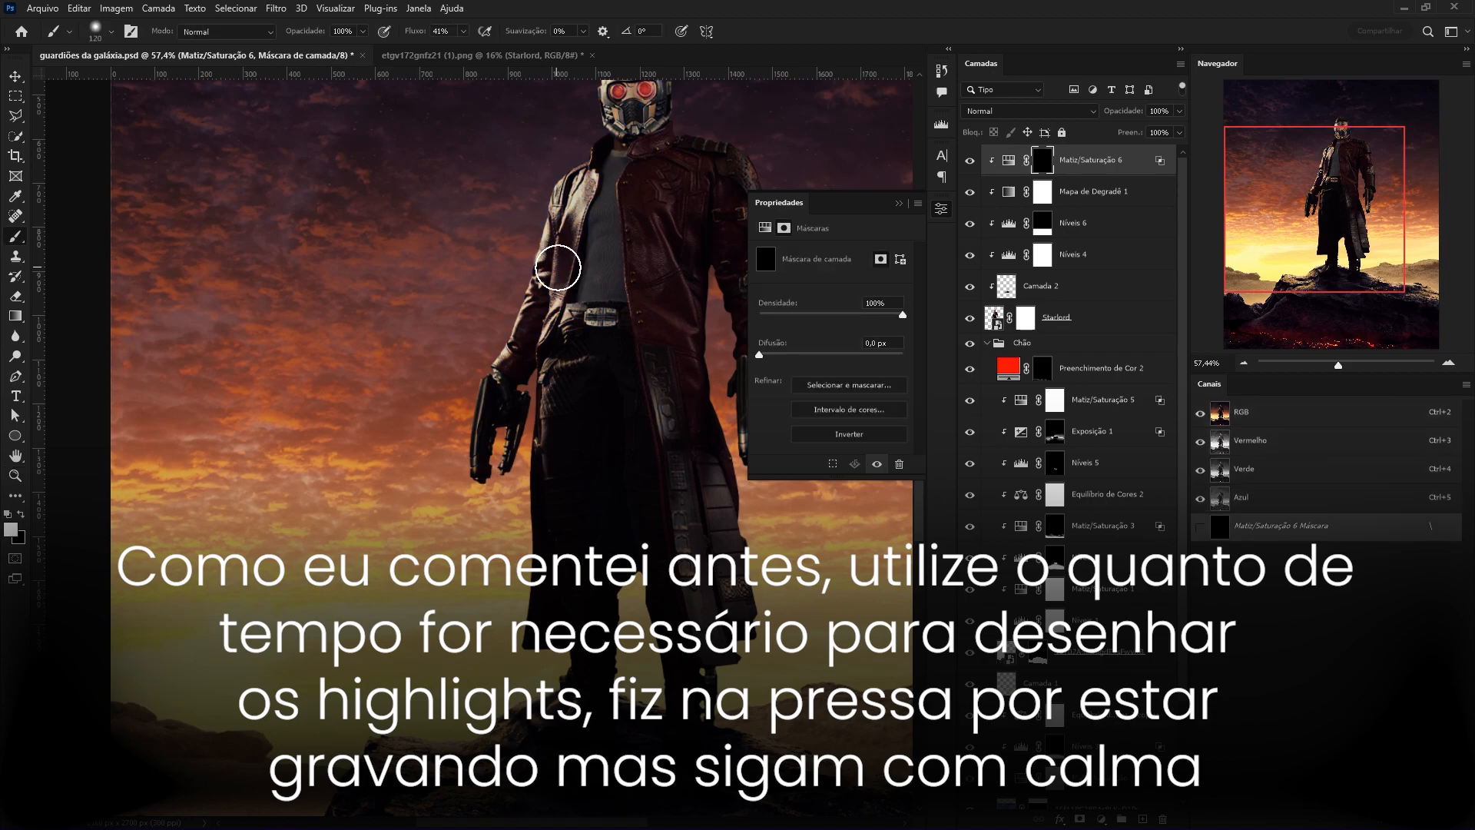
pyautogui.scroll(5, 499, 368)
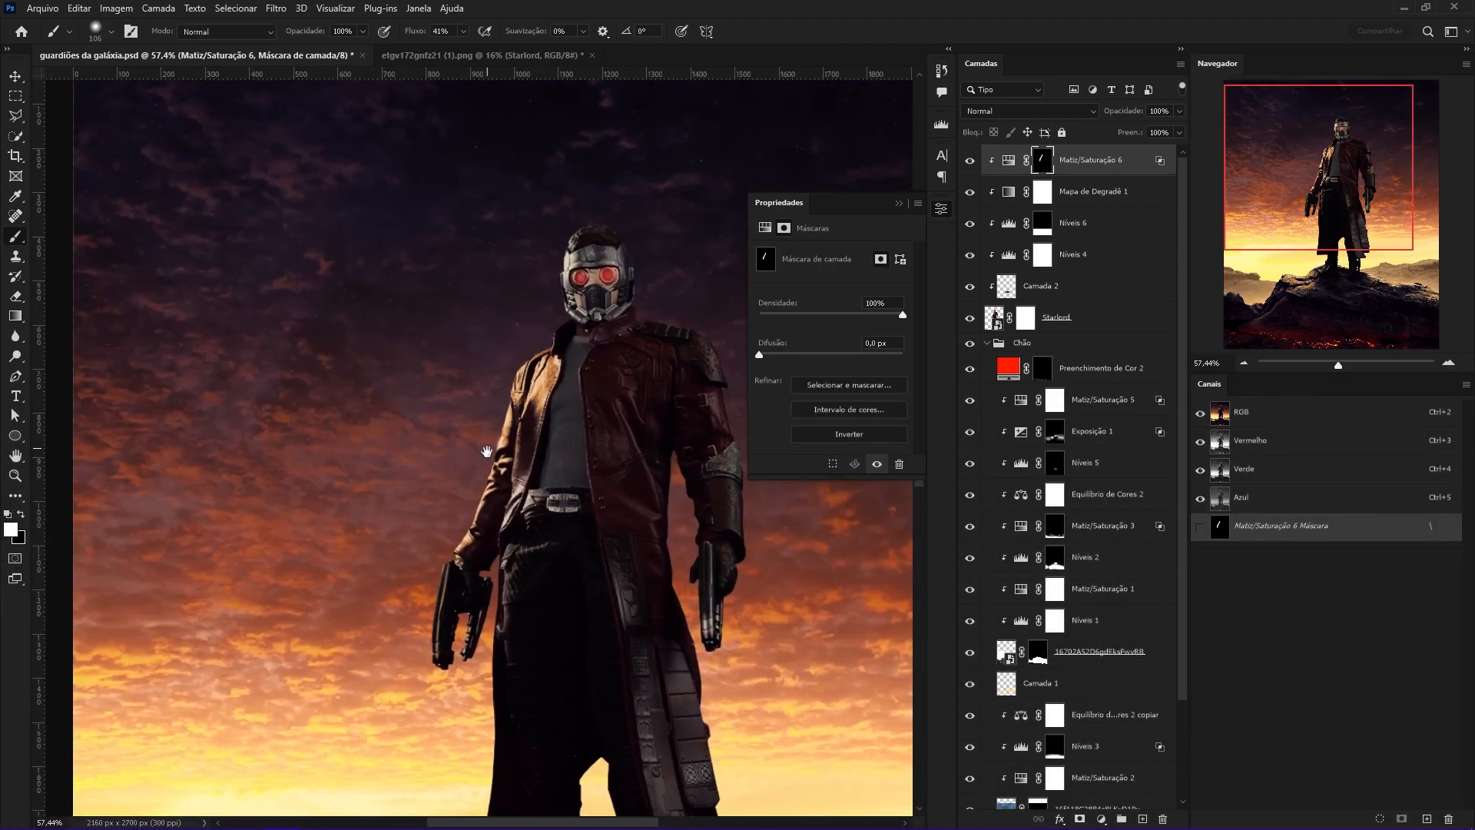
pyautogui.scroll(-5, 582, 408)
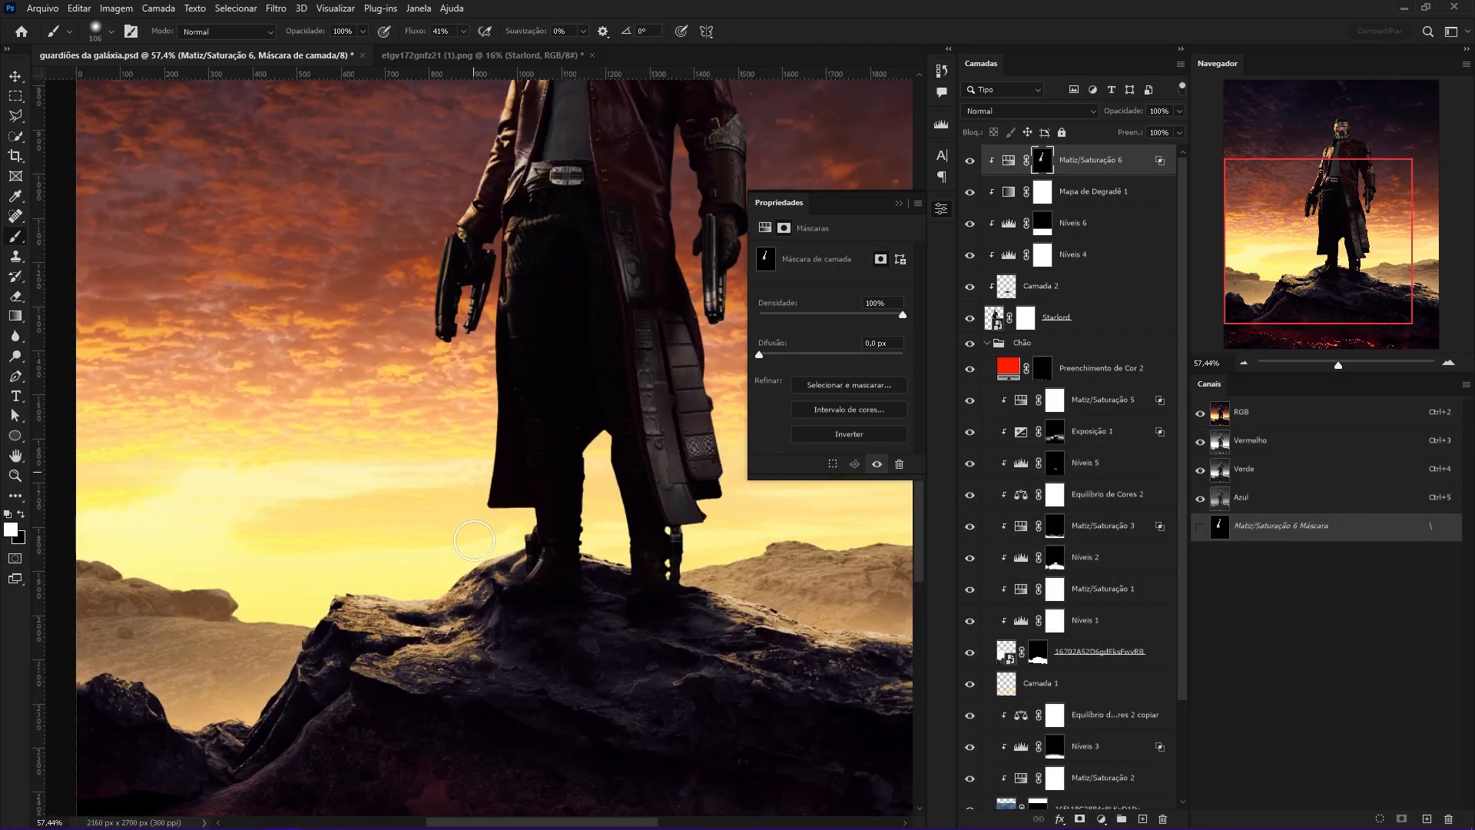
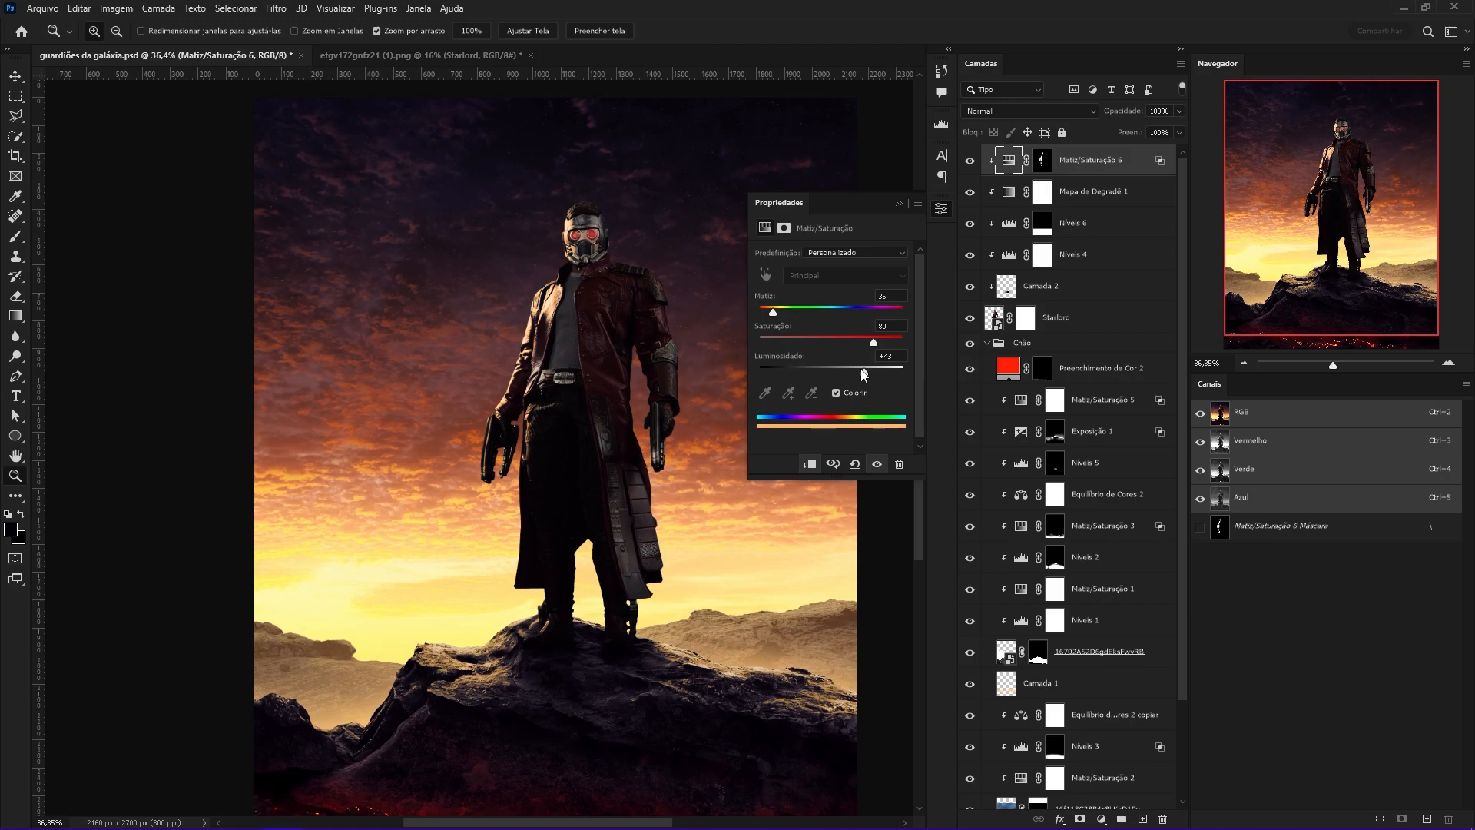
# Add a clipped Hue/Saturation adjustment above Matiz/Saturação 6, colorized with hue 40, saturation 64 and lightness +43, and invert its mask.
pyautogui.moveTo(527, 642); pyautogui.dragTo(1159, 655)
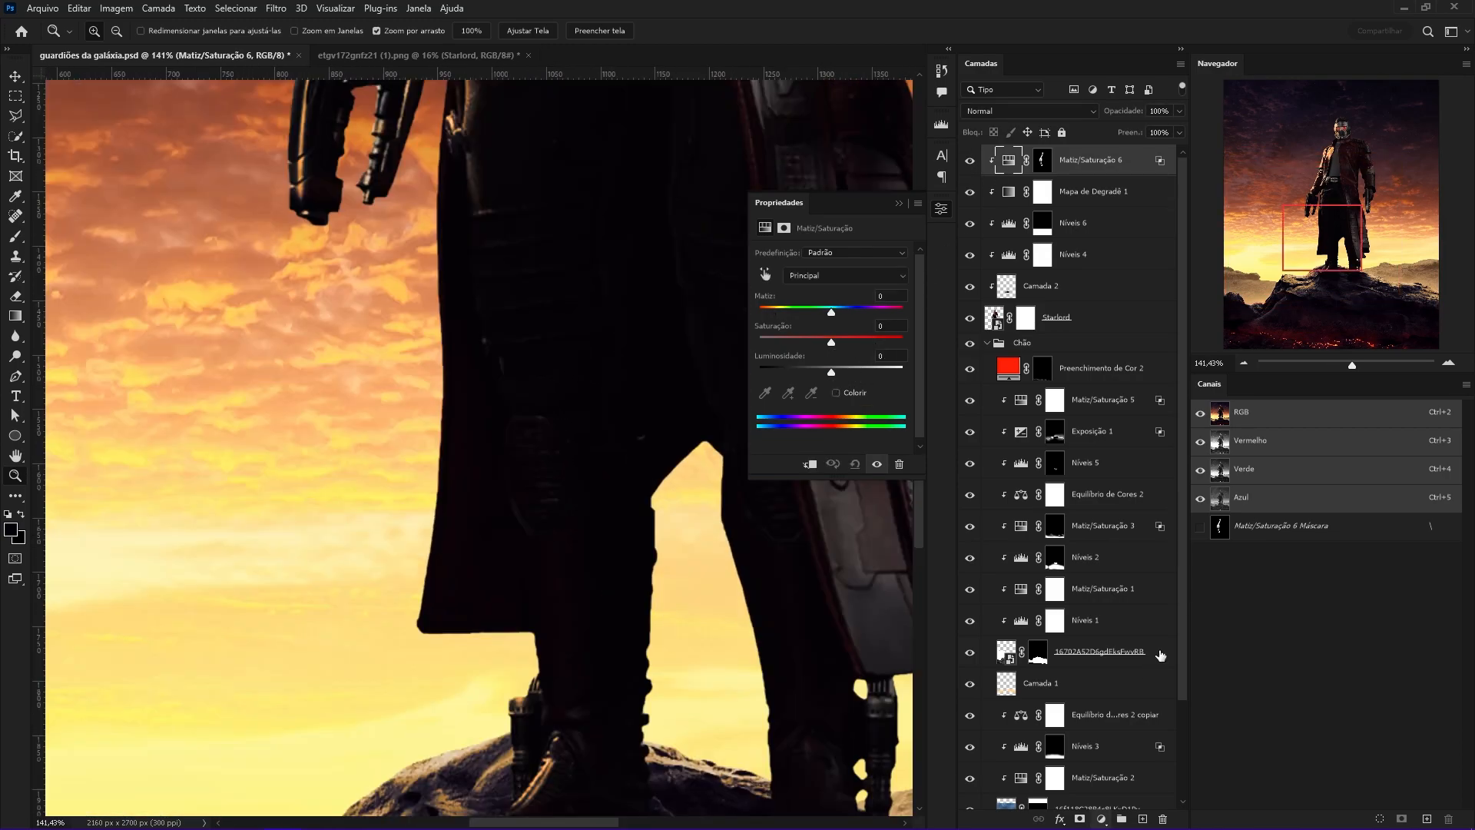
pyautogui.hotkey('ctrl', 'u')
pyautogui.click(836, 393)
pyautogui.click(850, 342)
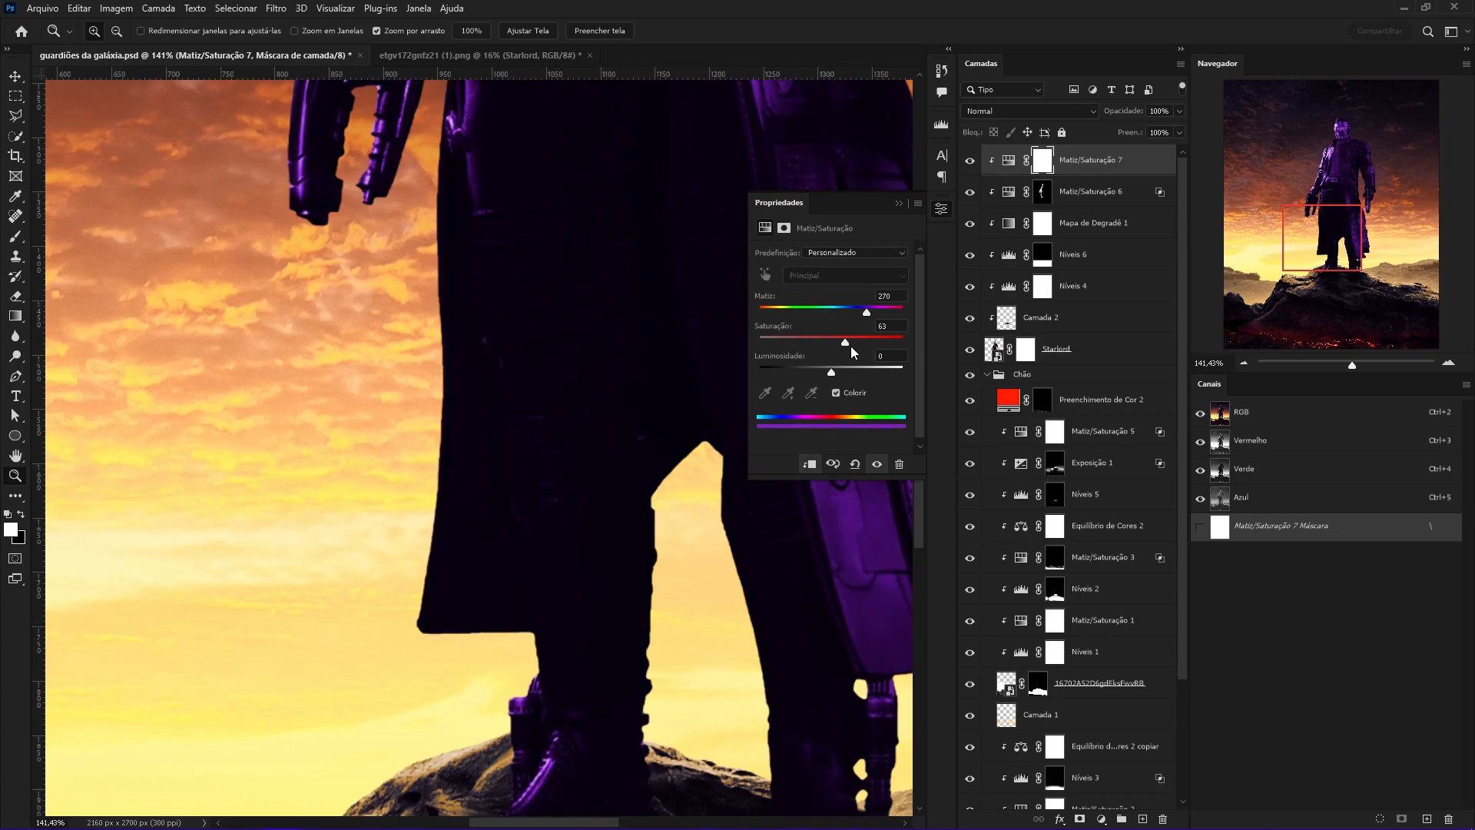
pyautogui.click(857, 372)
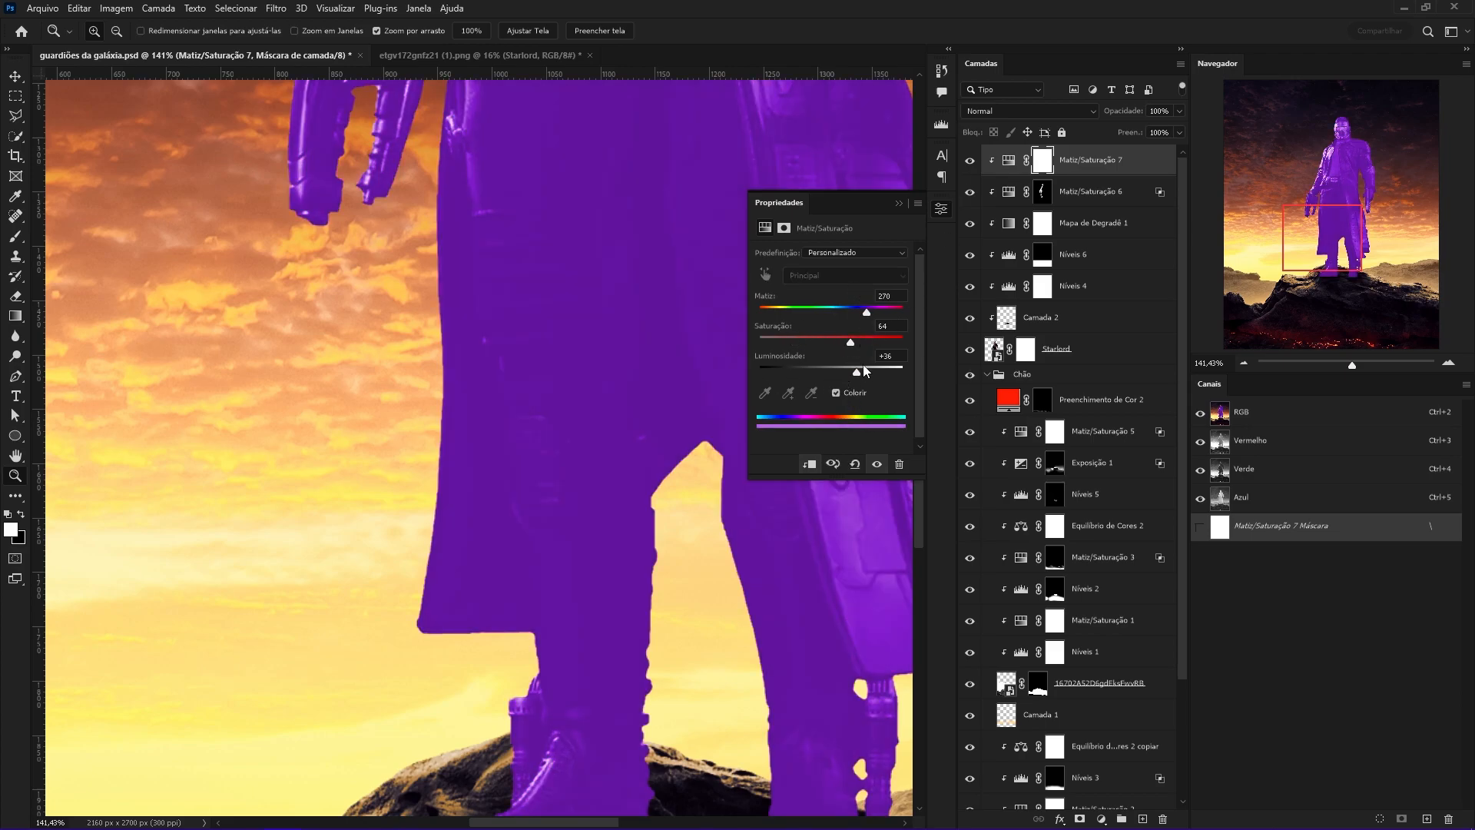
pyautogui.click(863, 370)
pyautogui.moveTo(865, 312); pyautogui.dragTo(776, 313)
pyautogui.hotkey('ctrl', 'i')
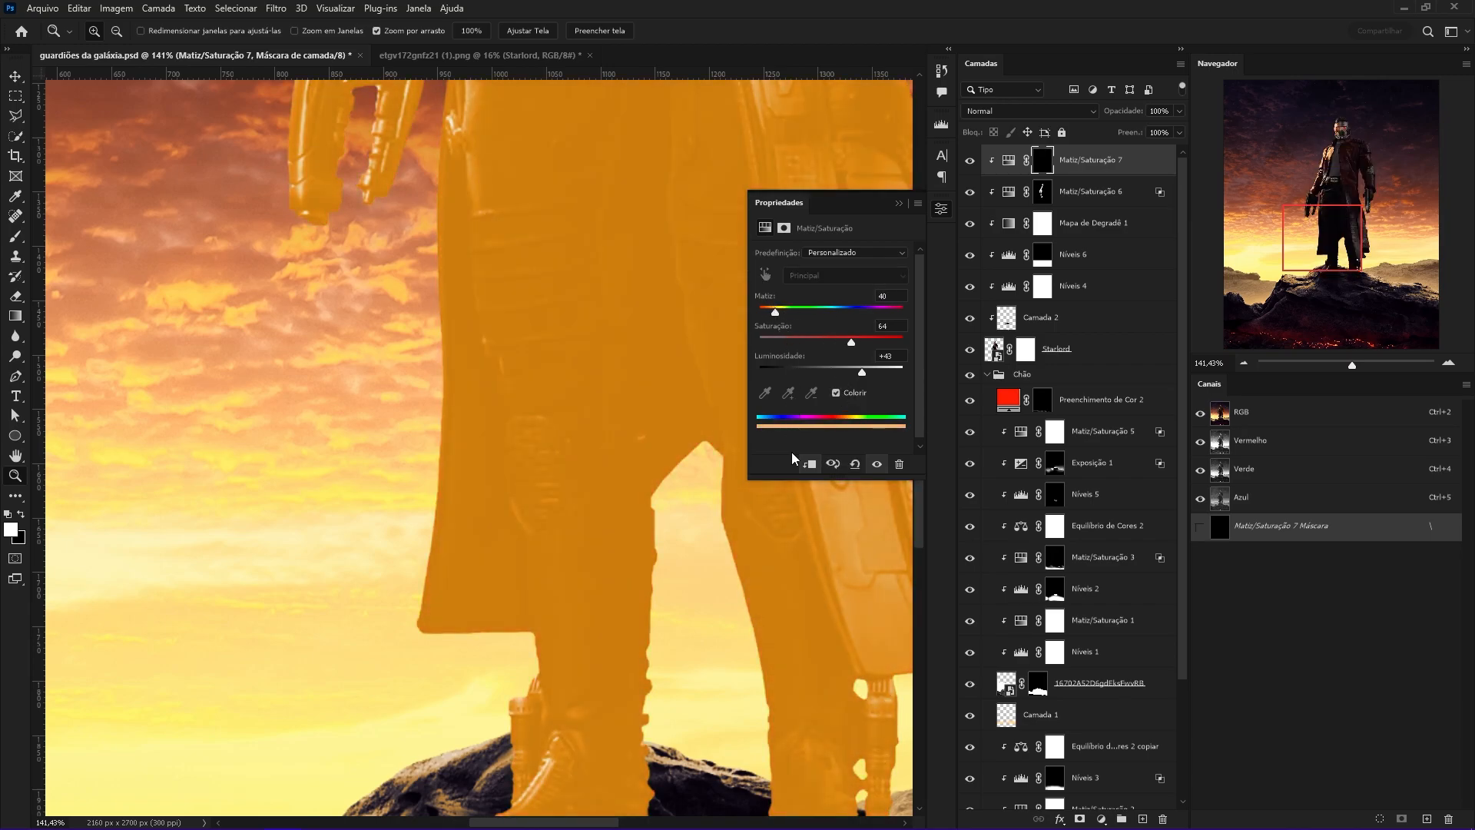
# Paint a soft warm rim light on the Matiz/Saturação 7 mask along the inner leg edge below the coat opening.
pyautogui.moveTo(489, 670)
pyautogui.mouseDown()
pyautogui.moveTo(744, 668)
pyautogui.moveTo(692, 610)
pyautogui.mouseUp()
pyautogui.press('b')
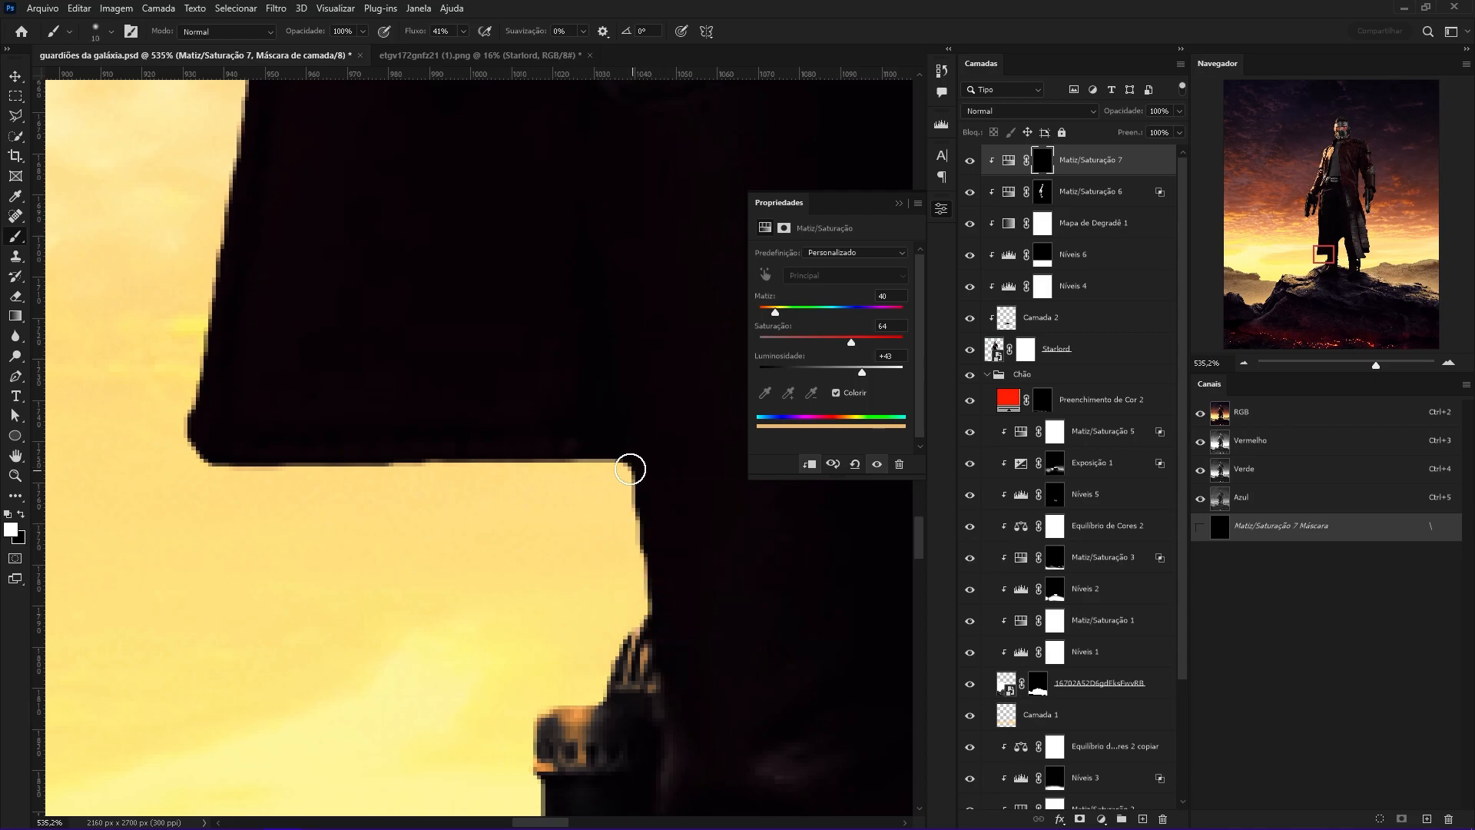
pyautogui.moveTo(635, 475); pyautogui.dragTo(644, 634)
pyautogui.hotkey('ctrl', 'z')
pyautogui.press('x')
pyautogui.press(']')
pyautogui.press(']')
pyautogui.press(']')
pyautogui.scroll(-2, 635, 505)
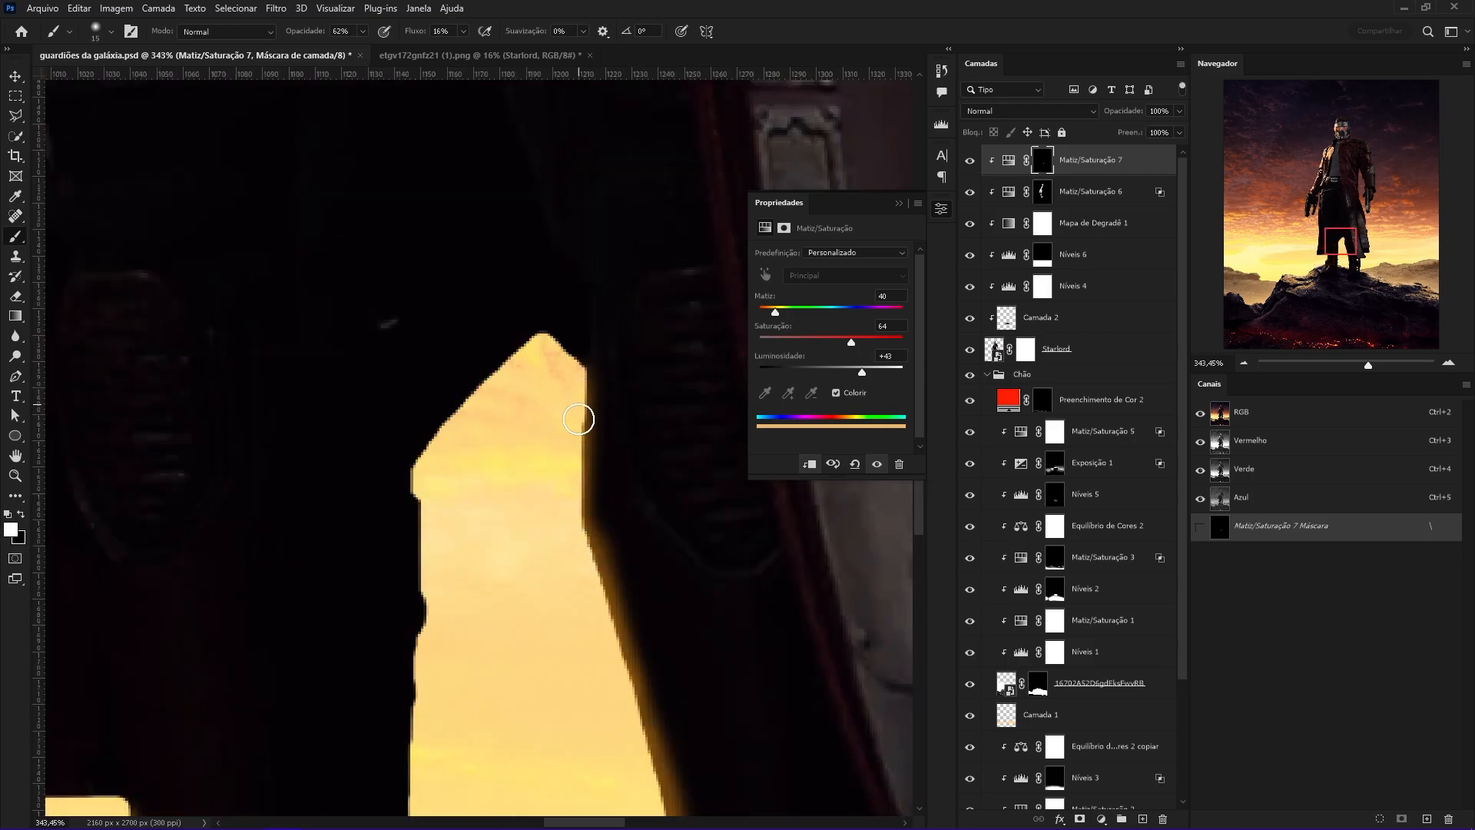
pyautogui.moveTo(579, 419); pyautogui.dragTo(586, 431)
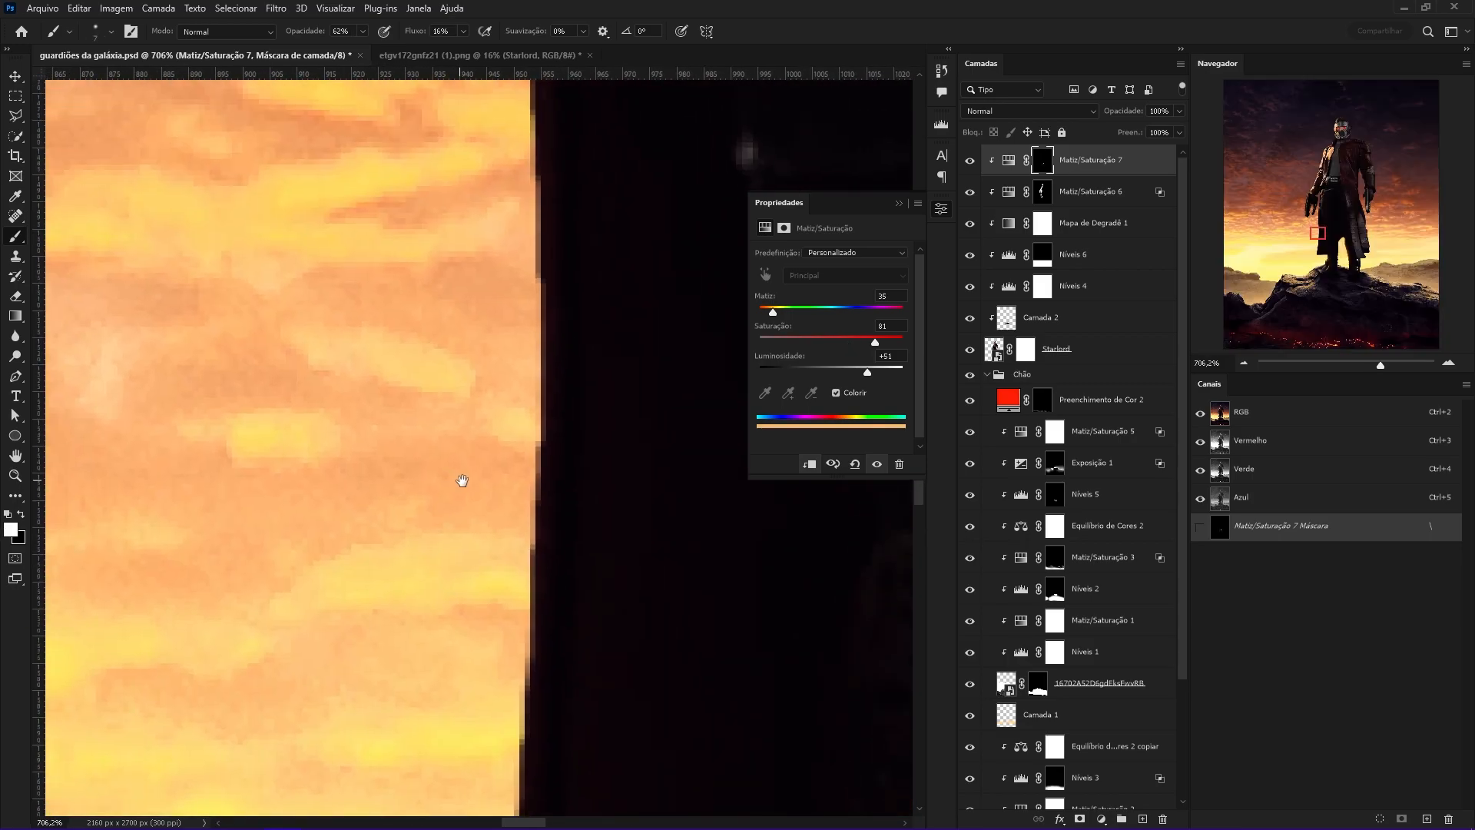
# Paint the warm rim light up the outer edge of the long coat on the gun-hand side.
pyautogui.moveTo(526, 799); pyautogui.dragTo(537, 620)
pyautogui.moveTo(546, 689); pyautogui.dragTo(541, 161)
pyautogui.moveTo(453, 788); pyautogui.dragTo(484, 513)
pyautogui.moveTo(448, 730); pyautogui.dragTo(528, 248)
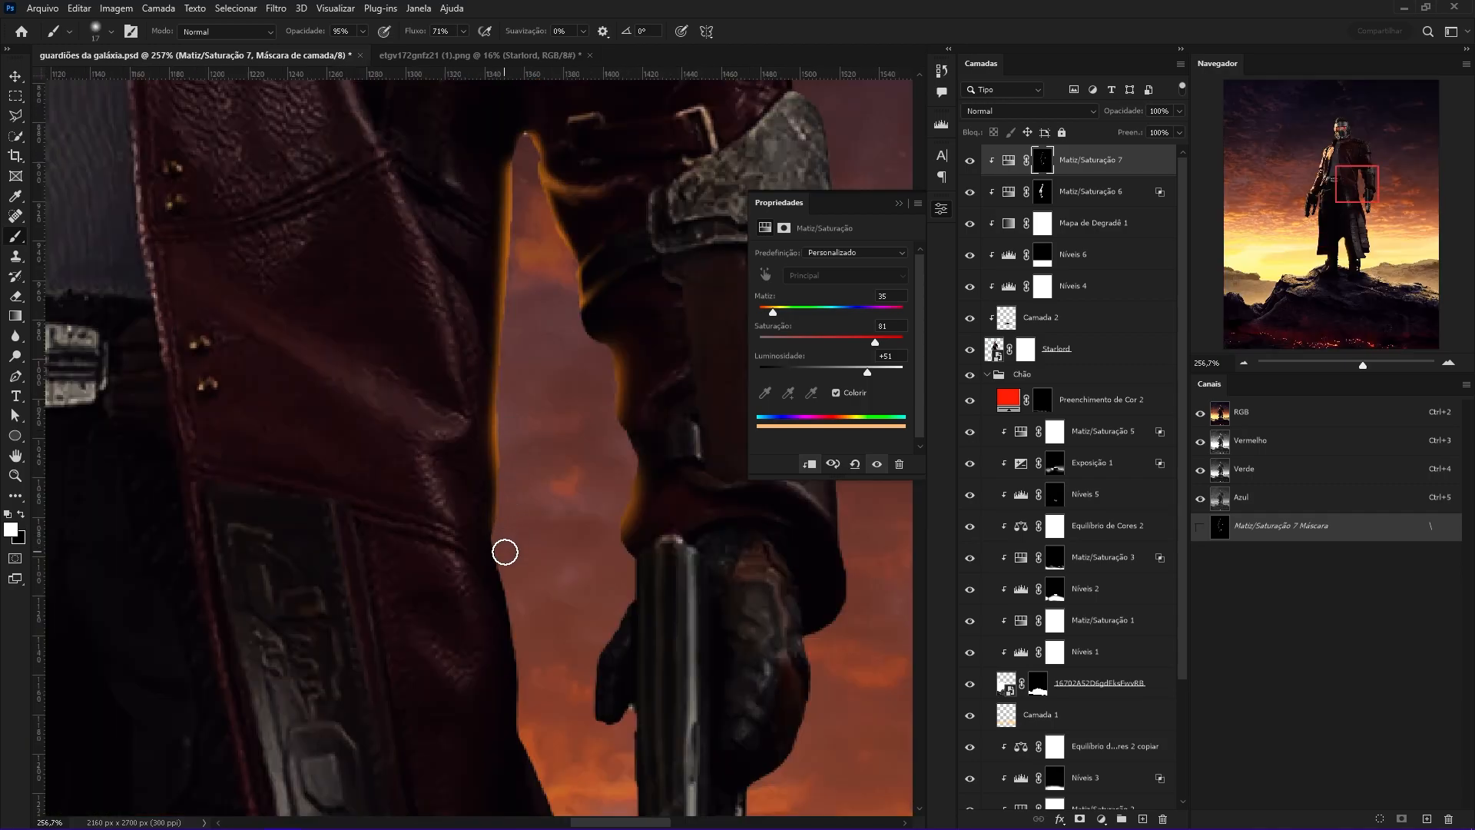
# Extend the rim light along the coat edge beside the arm and set Matiz/Saturação 7 to saturation 67 and lightness +47.
pyautogui.moveTo(533, 602); pyautogui.dragTo(482, 356)
pyautogui.moveTo(458, 290); pyautogui.dragTo(479, 487)
pyautogui.moveTo(513, 583)
pyautogui.mouseDown()
pyautogui.moveTo(537, 642)
pyautogui.moveTo(487, 461)
pyautogui.mouseUp()
pyautogui.moveTo(875, 341)
pyautogui.mouseDown()
pyautogui.moveTo(819, 345)
pyautogui.moveTo(879, 374)
pyautogui.moveTo(862, 376)
pyautogui.mouseUp()
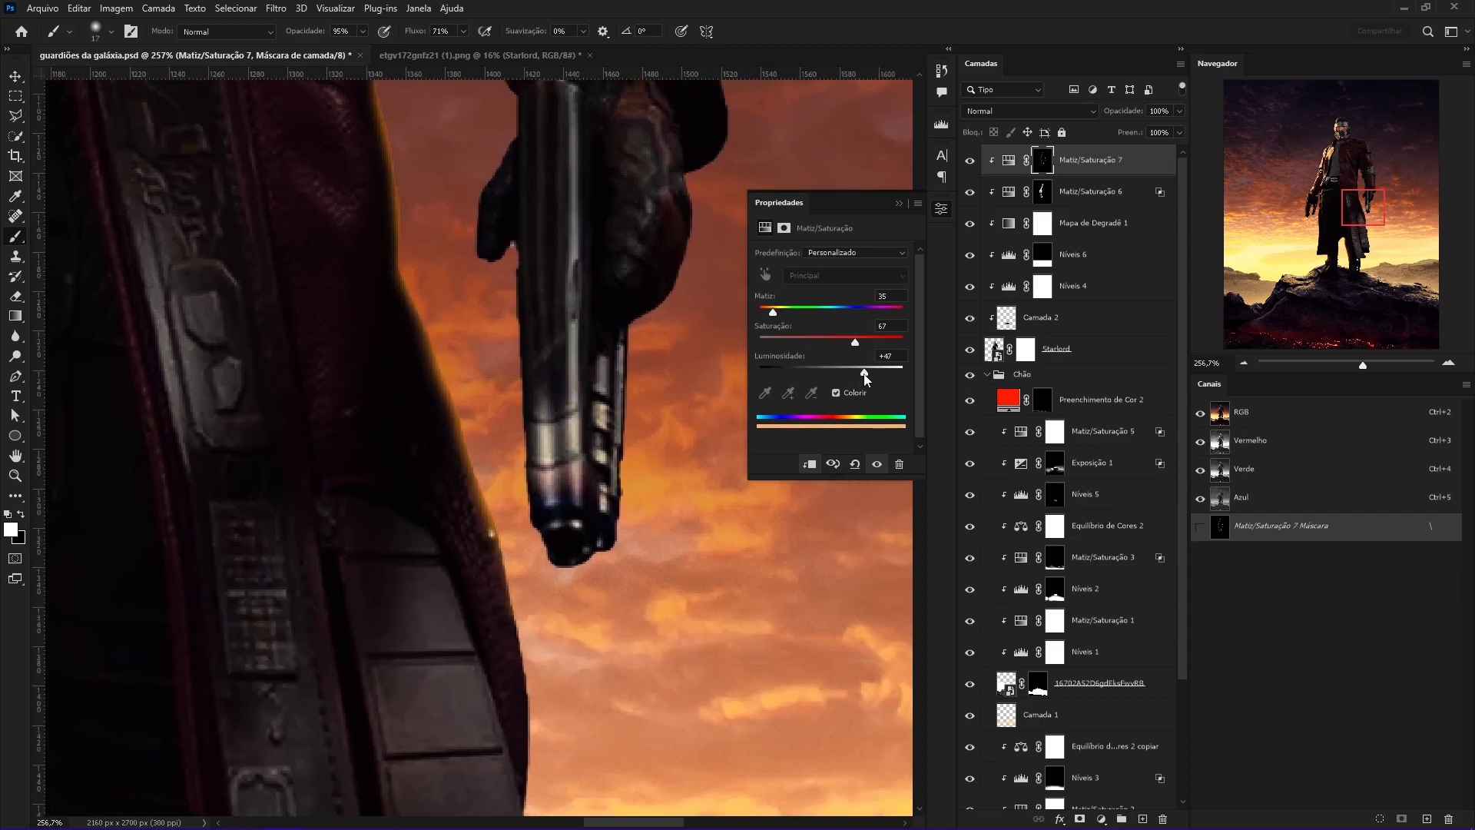
# Paint the rim light down the outer edge of the coat's segmented side panel below the pistol.
pyautogui.scroll(2, 599, 465)
pyautogui.moveTo(492, 569); pyautogui.dragTo(484, 201)
pyautogui.moveTo(470, 208)
pyautogui.mouseDown()
pyautogui.moveTo(504, 292)
pyautogui.moveTo(523, 485)
pyautogui.mouseUp()
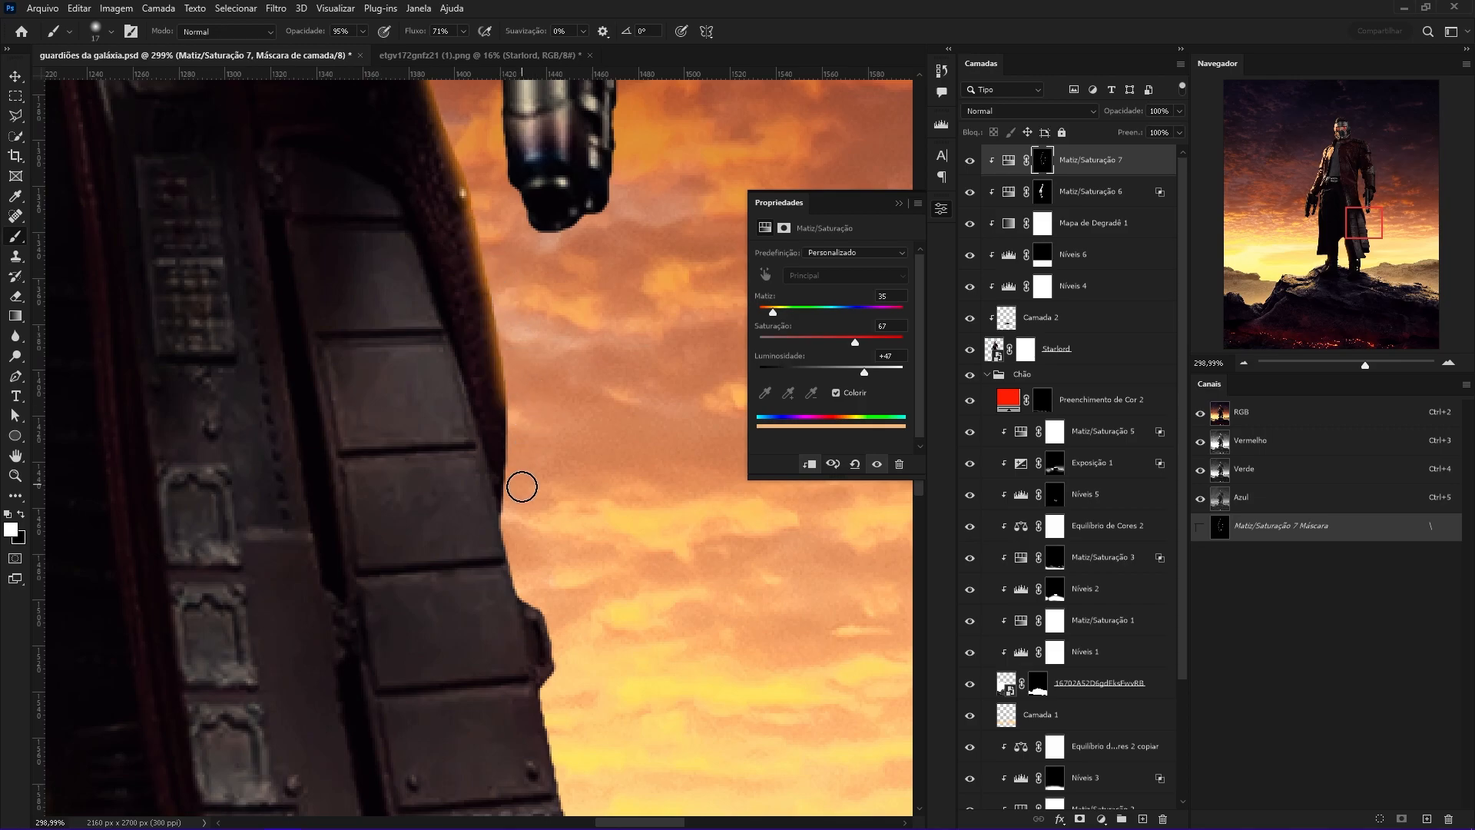
pyautogui.press('z')
pyautogui.moveTo(608, 575); pyautogui.dragTo(637, 511)
pyautogui.moveTo(637, 511); pyautogui.dragTo(523, 461)
pyautogui.moveTo(368, 590); pyautogui.dragTo(464, 461)
pyautogui.moveTo(464, 461); pyautogui.dragTo(638, 309)
pyautogui.press('b')
pyautogui.press('x')
# Refine the rim light around the figure's remaining edges and compare the image with Matiz/Saturação 7 hidden and shown.
pyautogui.press('z')
pyautogui.moveTo(642, 226)
pyautogui.mouseDown()
pyautogui.moveTo(538, 223)
pyautogui.moveTo(655, 329)
pyautogui.moveTo(614, 423)
pyautogui.moveTo(624, 502)
pyautogui.moveTo(707, 502)
pyautogui.mouseUp()
pyautogui.press('b')
pyautogui.press('x')
pyautogui.moveTo(540, 448)
pyautogui.mouseDown()
pyautogui.moveTo(516, 491)
pyautogui.moveTo(551, 527)
pyautogui.mouseUp()
pyautogui.moveTo(553, 620)
pyautogui.mouseDown()
pyautogui.moveTo(558, 461)
pyautogui.moveTo(530, 506)
pyautogui.moveTo(534, 463)
pyautogui.mouseUp()
pyautogui.moveTo(614, 451); pyautogui.dragTo(457, 471)
pyautogui.moveTo(476, 192); pyautogui.dragTo(447, 698)
pyautogui.press('x')
pyautogui.moveTo(657, 332)
pyautogui.mouseDown()
pyautogui.moveTo(584, 343)
pyautogui.moveTo(610, 347)
pyautogui.mouseUp()
pyautogui.click(969, 161)
pyautogui.click(969, 161)
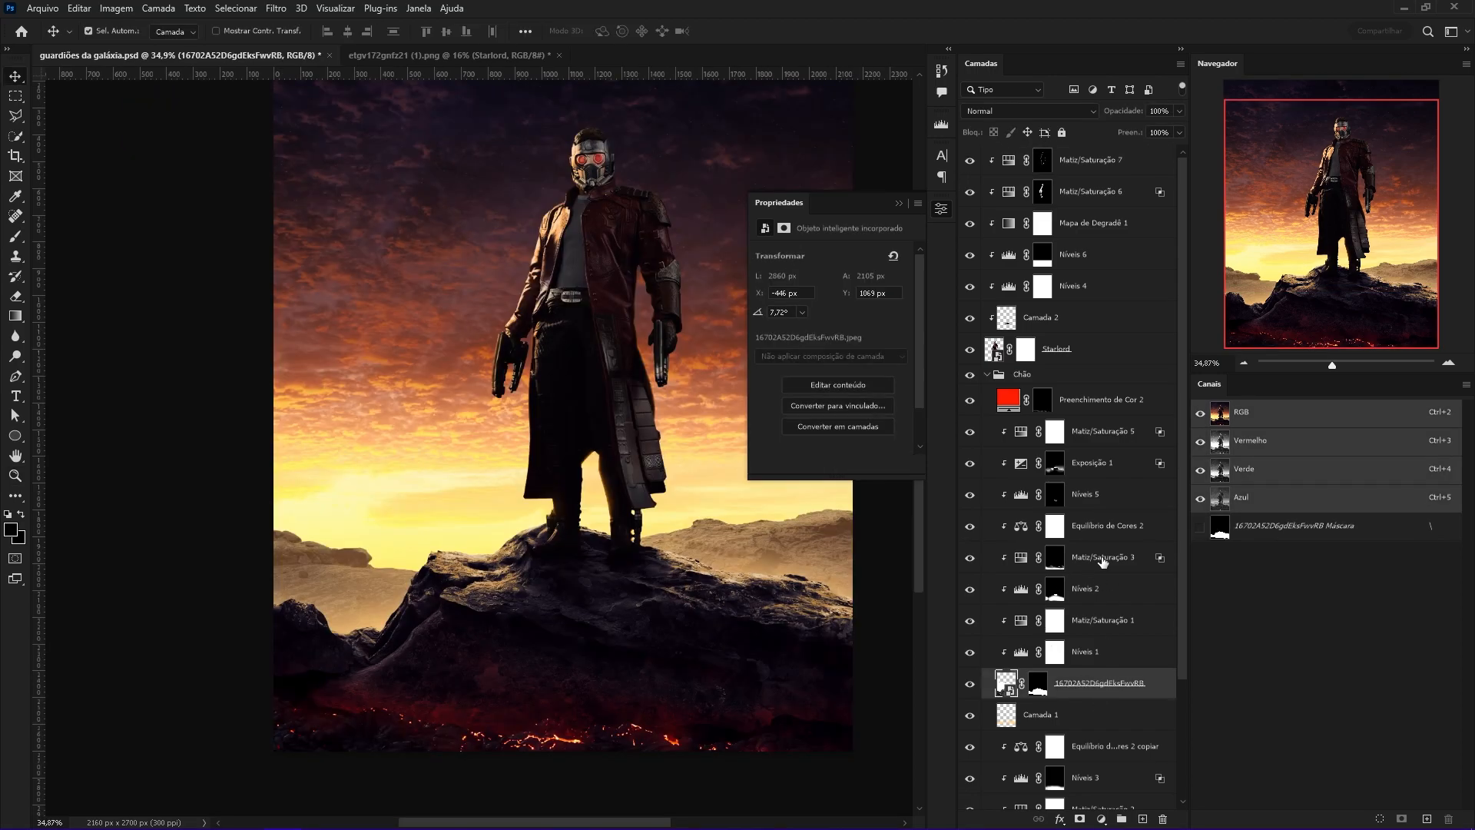
# Toggle the rock layer and the lava-ground photo layer off and on to check what each one contributes.
pyautogui.click(971, 686)
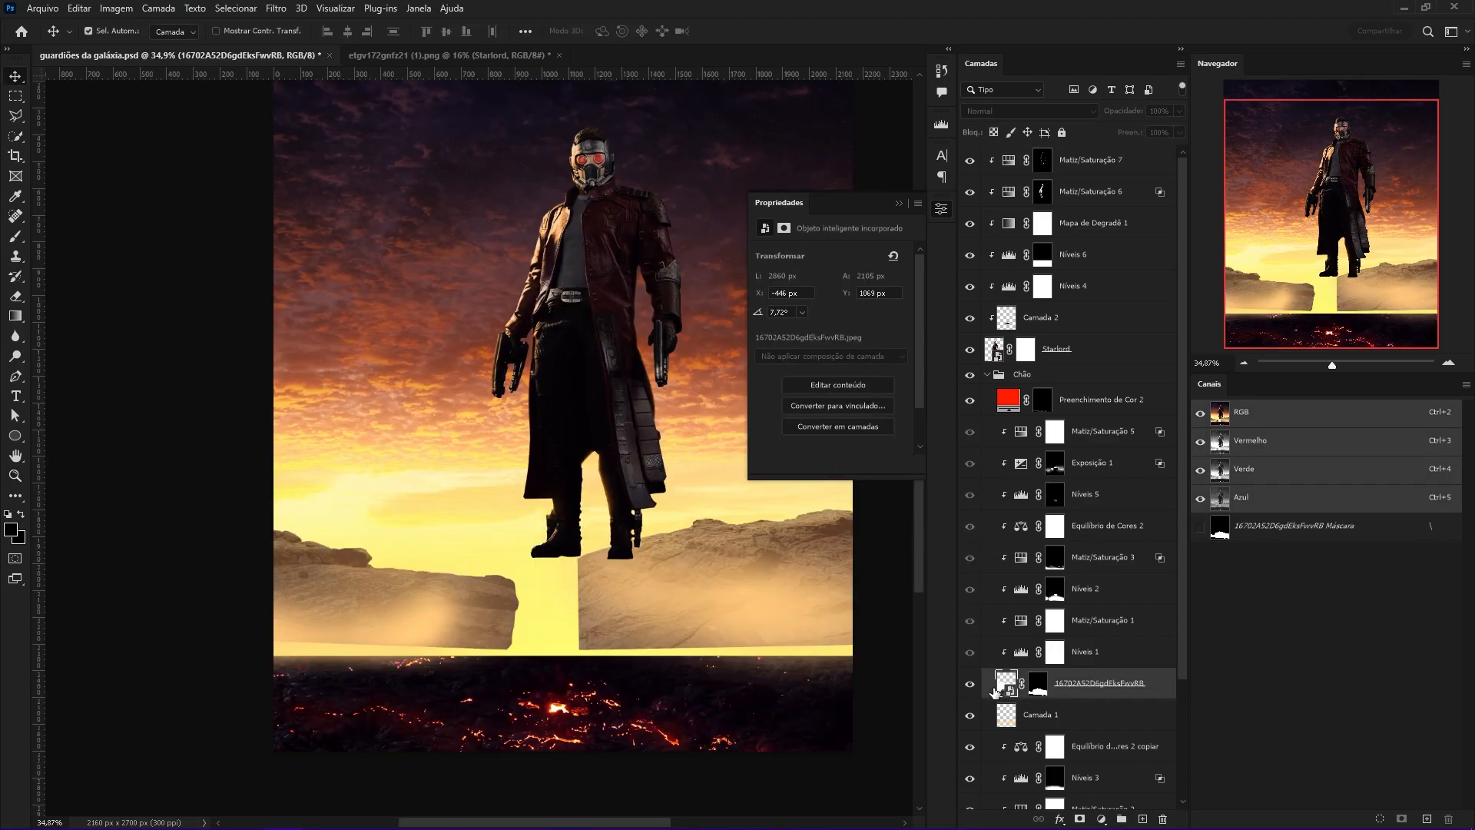
pyautogui.click(972, 686)
pyautogui.scroll(-5, 1186, 662)
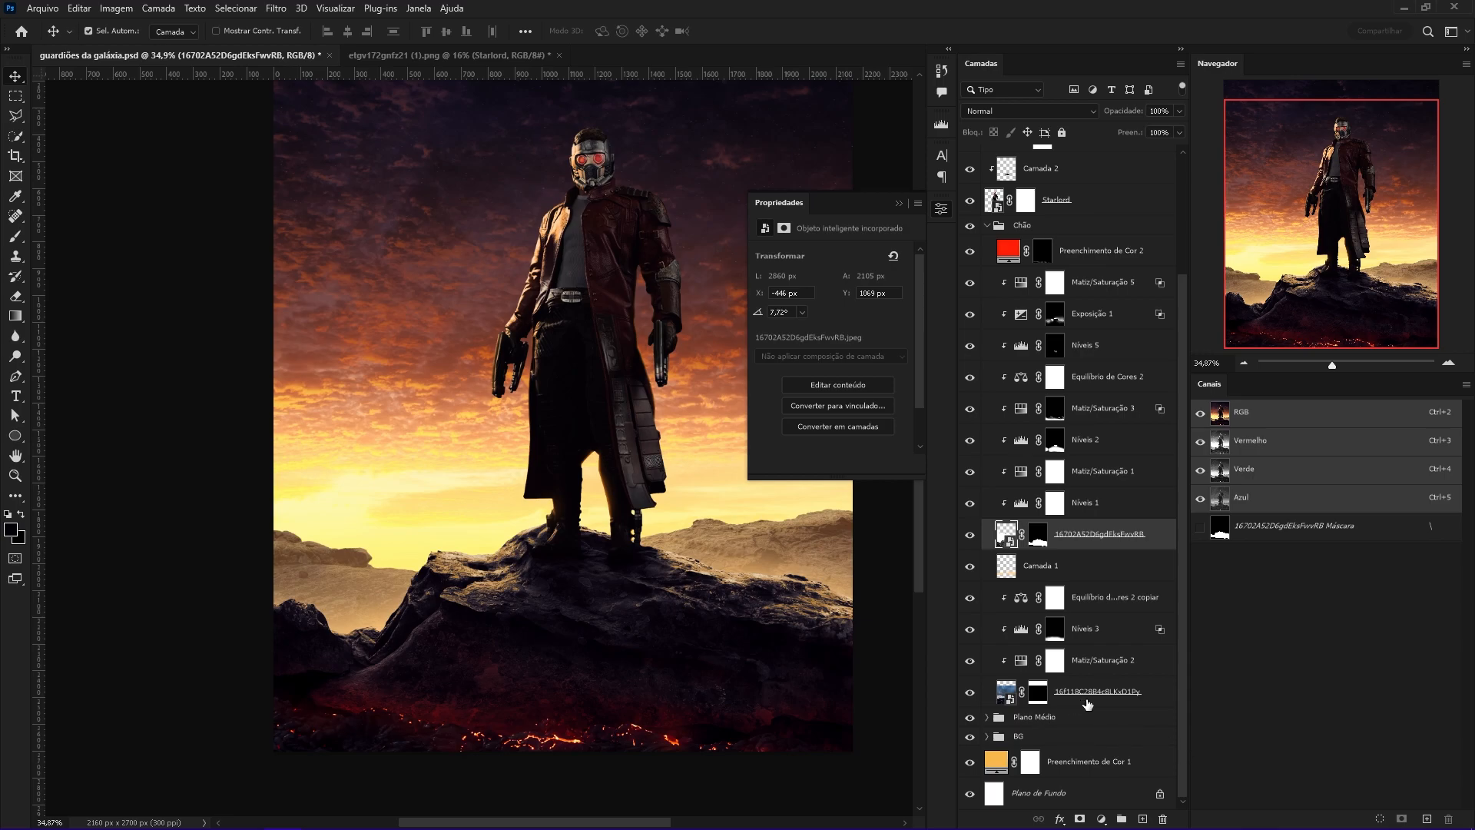
pyautogui.click(1087, 704)
pyautogui.click(970, 692)
pyautogui.click(970, 693)
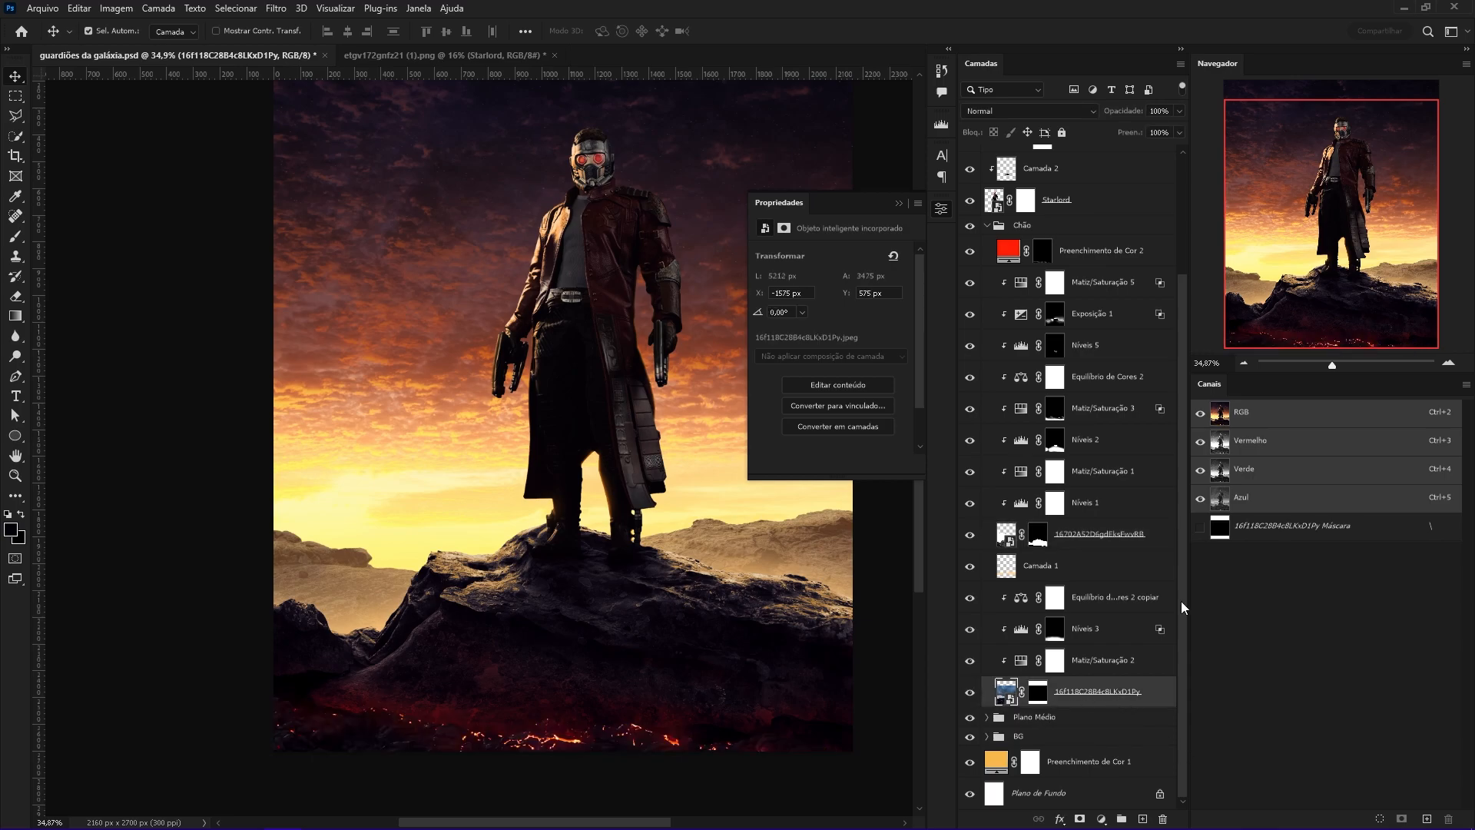
# Duplicate the lava-ground photo layer beneath the Plano Médio group and delete the copy's layer mask.
pyautogui.moveTo(1100, 695); pyautogui.dragTo(1100, 731)
pyautogui.keyDown('shift'); pyautogui.click(1026, 742); pyautogui.keyUp('shift')
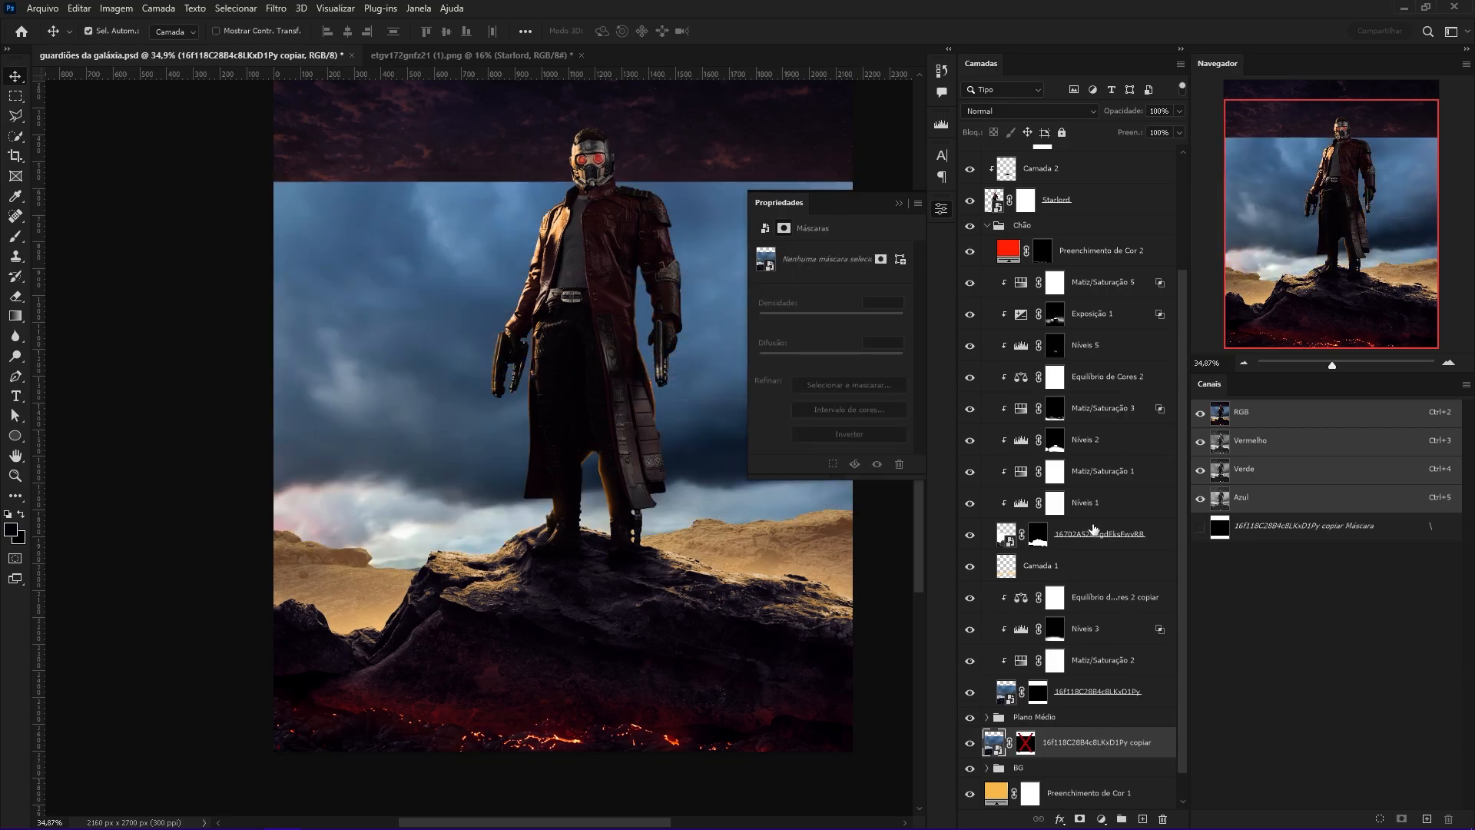
pyautogui.rightClick(1020, 742)
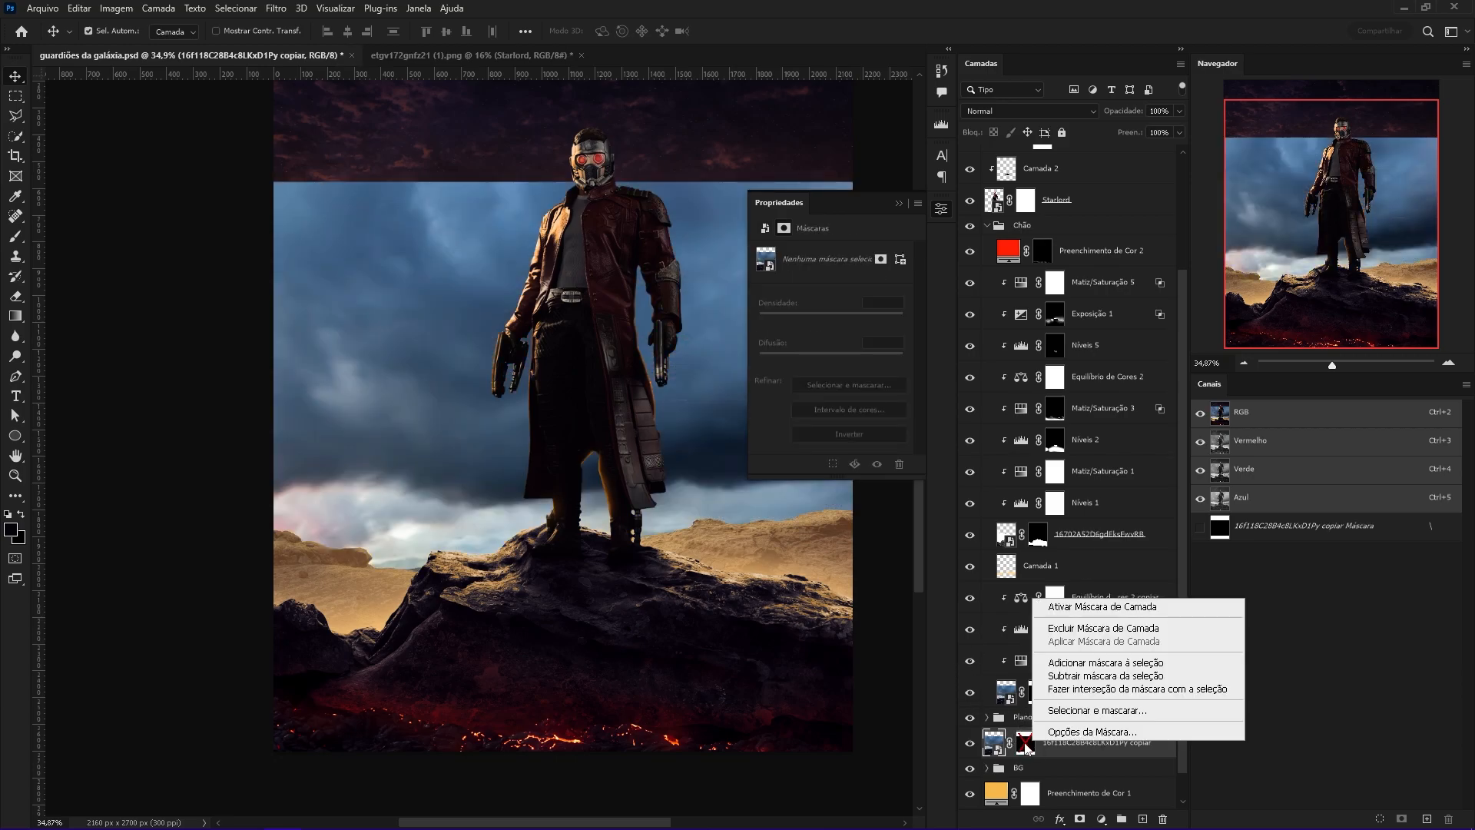
pyautogui.click(1103, 628)
# Move the duplicated landscape photo up to about Y 384 px so its mountains sit on the horizon.
pyautogui.hotkey('ctrl', 't')
pyautogui.moveTo(592, 582)
pyautogui.mouseDown()
pyautogui.moveTo(593, 632)
pyautogui.moveTo(597, 593)
pyautogui.mouseUp()
pyautogui.press('Return')
# Select the duplicated photo's sky, mask it out with an inverted layer mask and touch up the mask along the mountains.
pyautogui.press('w')
pyautogui.moveTo(345, 423)
pyautogui.mouseDown()
pyautogui.moveTo(531, 421)
pyautogui.moveTo(463, 411)
pyautogui.mouseUp()
pyautogui.moveTo(602, 418); pyautogui.dragTo(652, 421)
pyautogui.moveTo(392, 367)
pyautogui.mouseDown()
pyautogui.moveTo(569, 454)
pyautogui.moveTo(430, 382)
pyautogui.mouseUp()
pyautogui.click(1079, 819)
pyautogui.hotkey('ctrl', 'i')
pyautogui.press('b')
pyautogui.moveTo(324, 510); pyautogui.dragTo(395, 523)
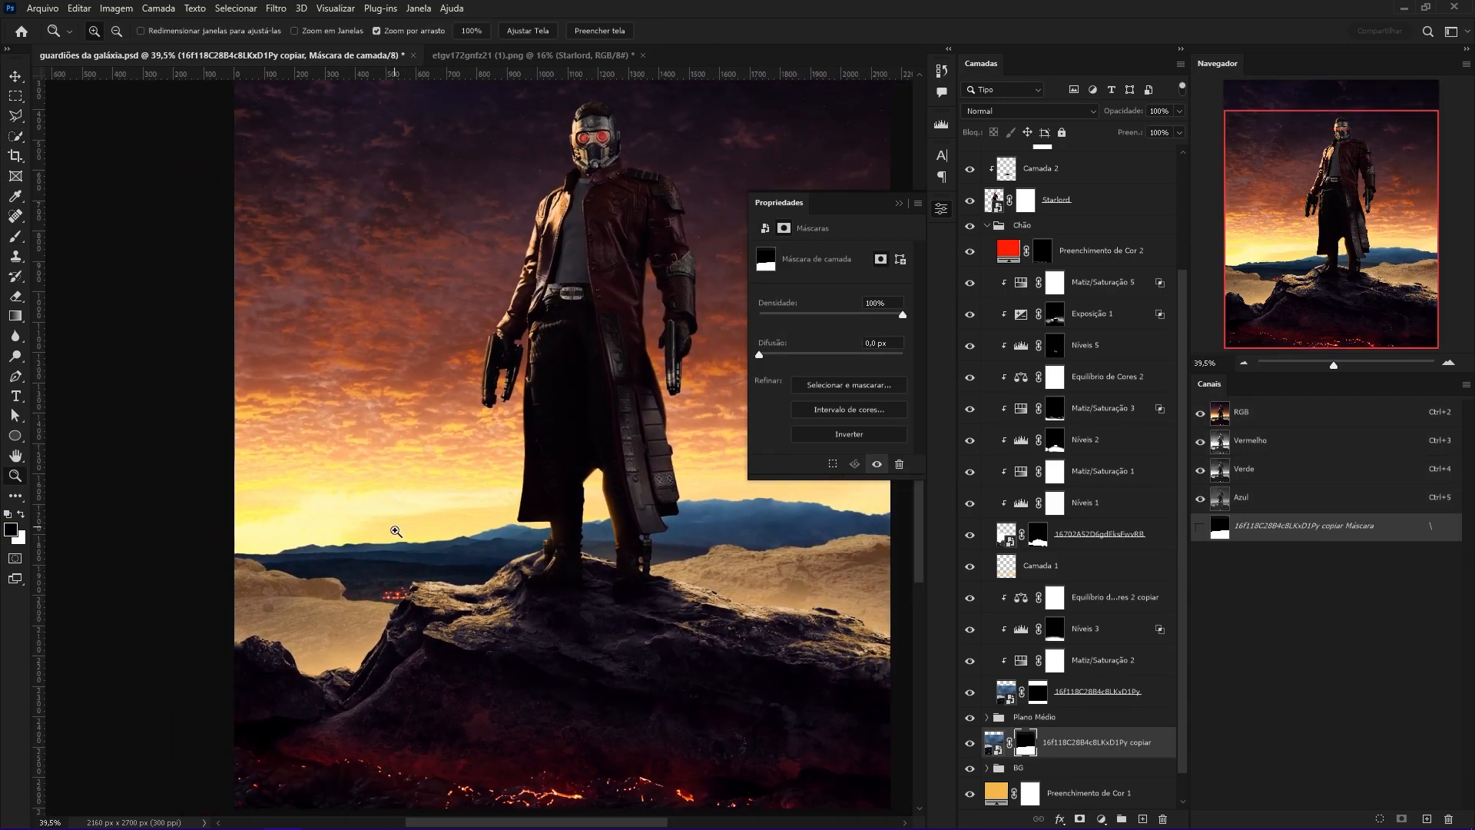
# Add a clipped Levels adjustment to the duplicated mountain layer and set its output levels to 163 and 202.
pyautogui.click(1100, 819)
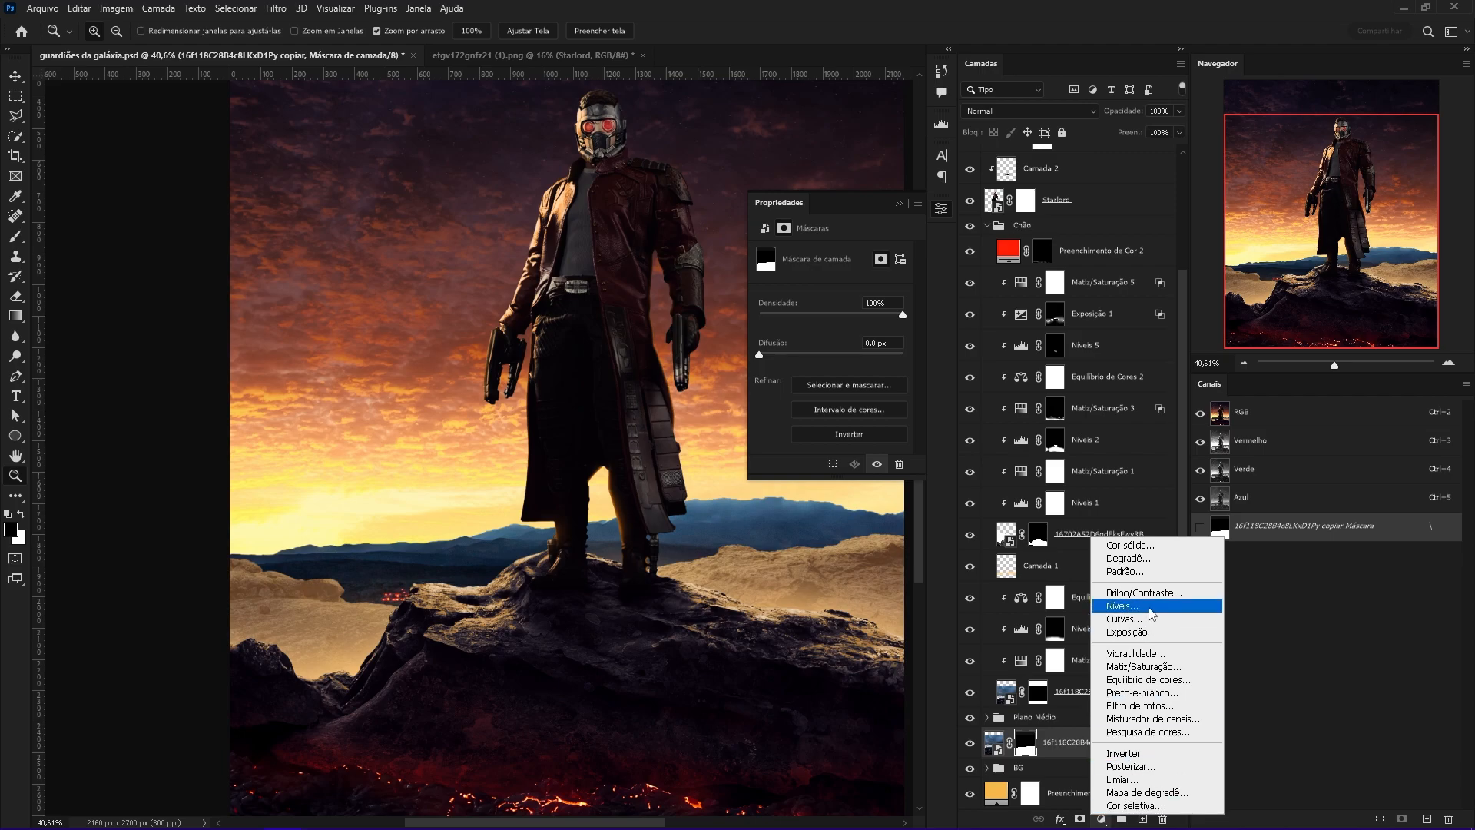
pyautogui.click(1118, 607)
pyautogui.hotkey('ctrl', 'alt', 'g')
pyautogui.moveTo(744, 665); pyautogui.dragTo(611, 654)
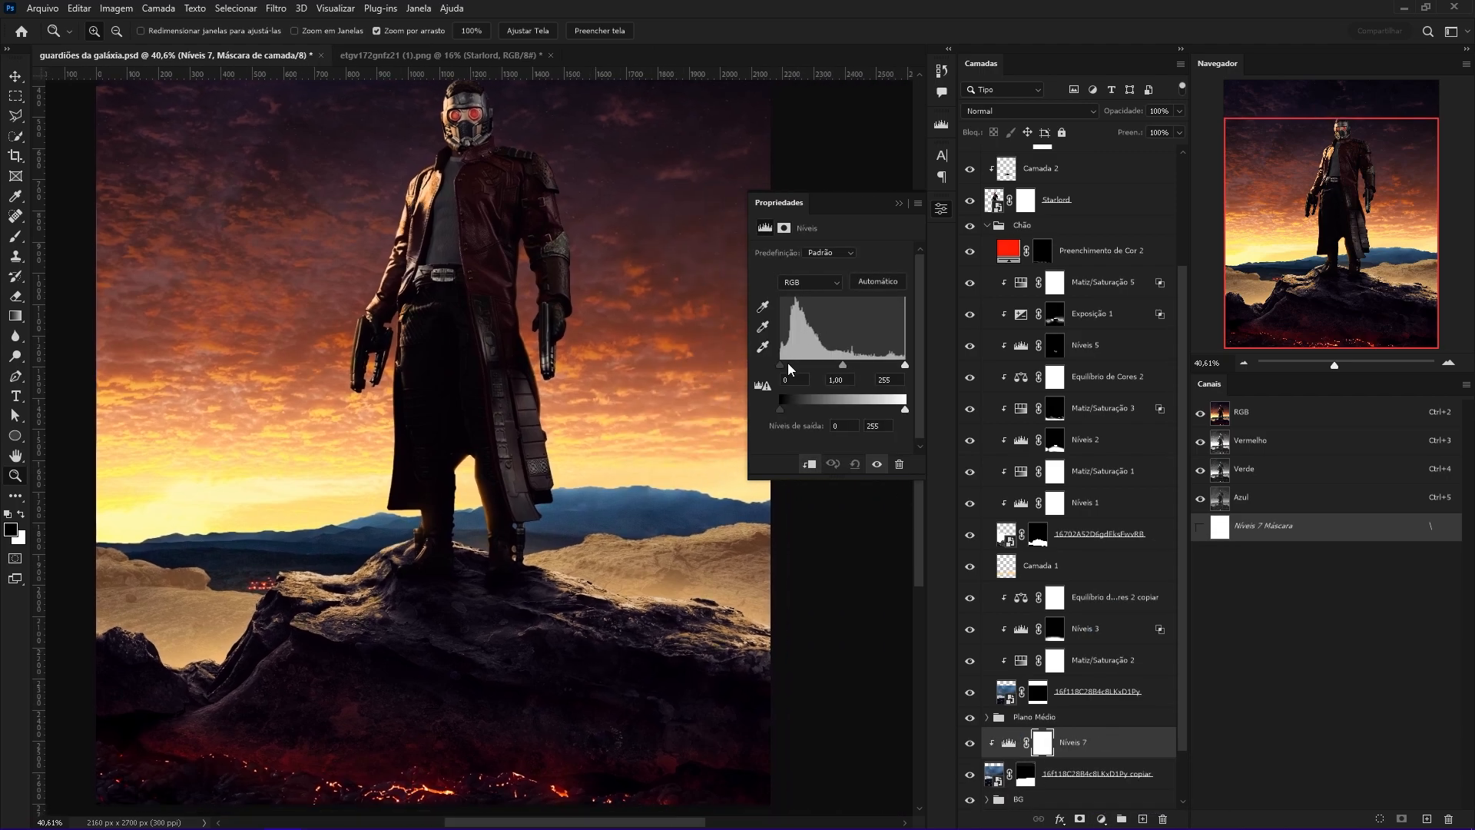
pyautogui.moveTo(778, 407); pyautogui.dragTo(859, 410)
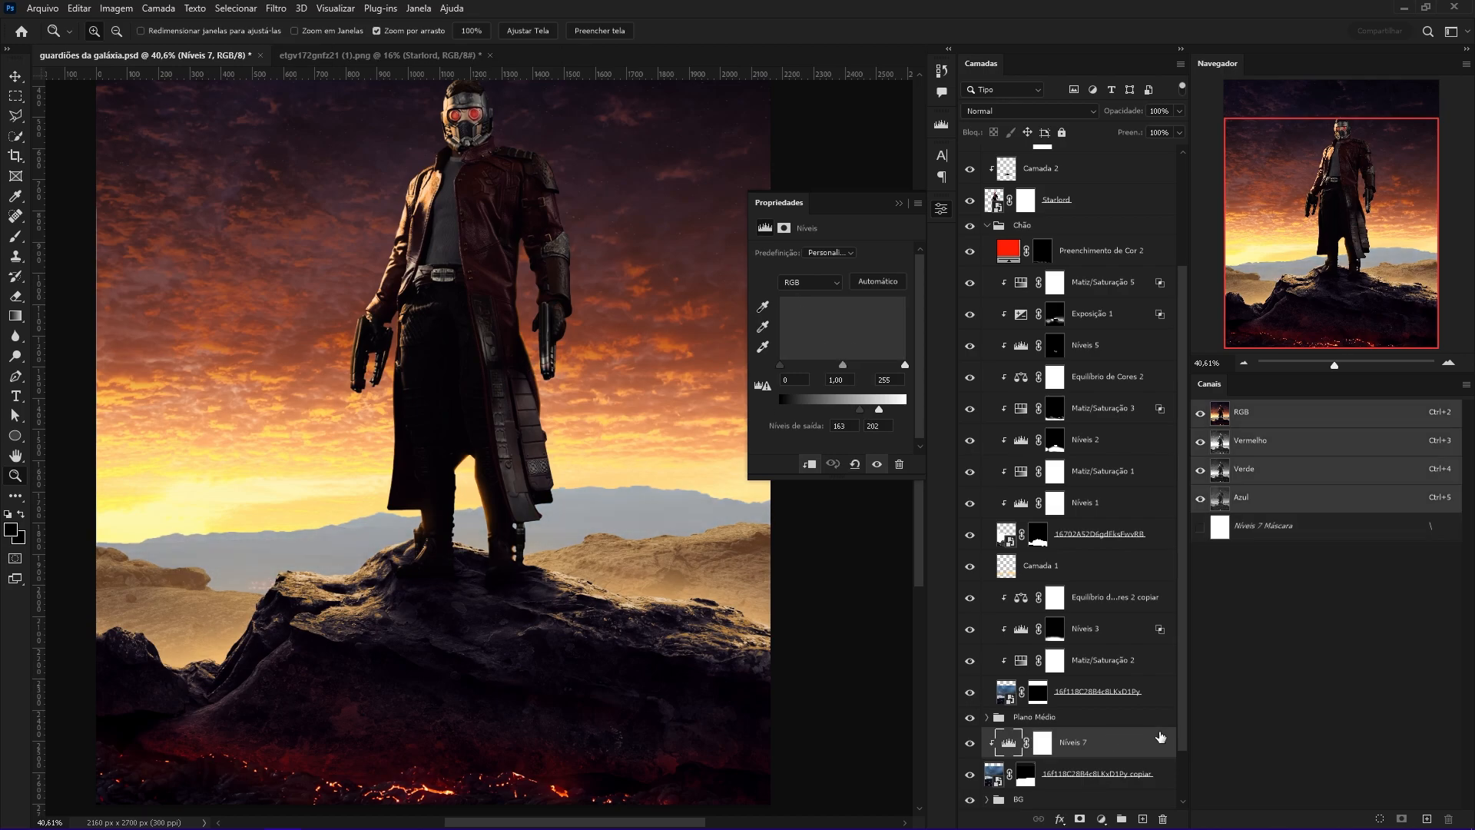
# Add a Black & White adjustment above Matiz/Saturação 7 to check the composition's tonal values.
pyautogui.scroll(4, 1160, 736)
pyautogui.moveTo(661, 505); pyautogui.dragTo(665, 468)
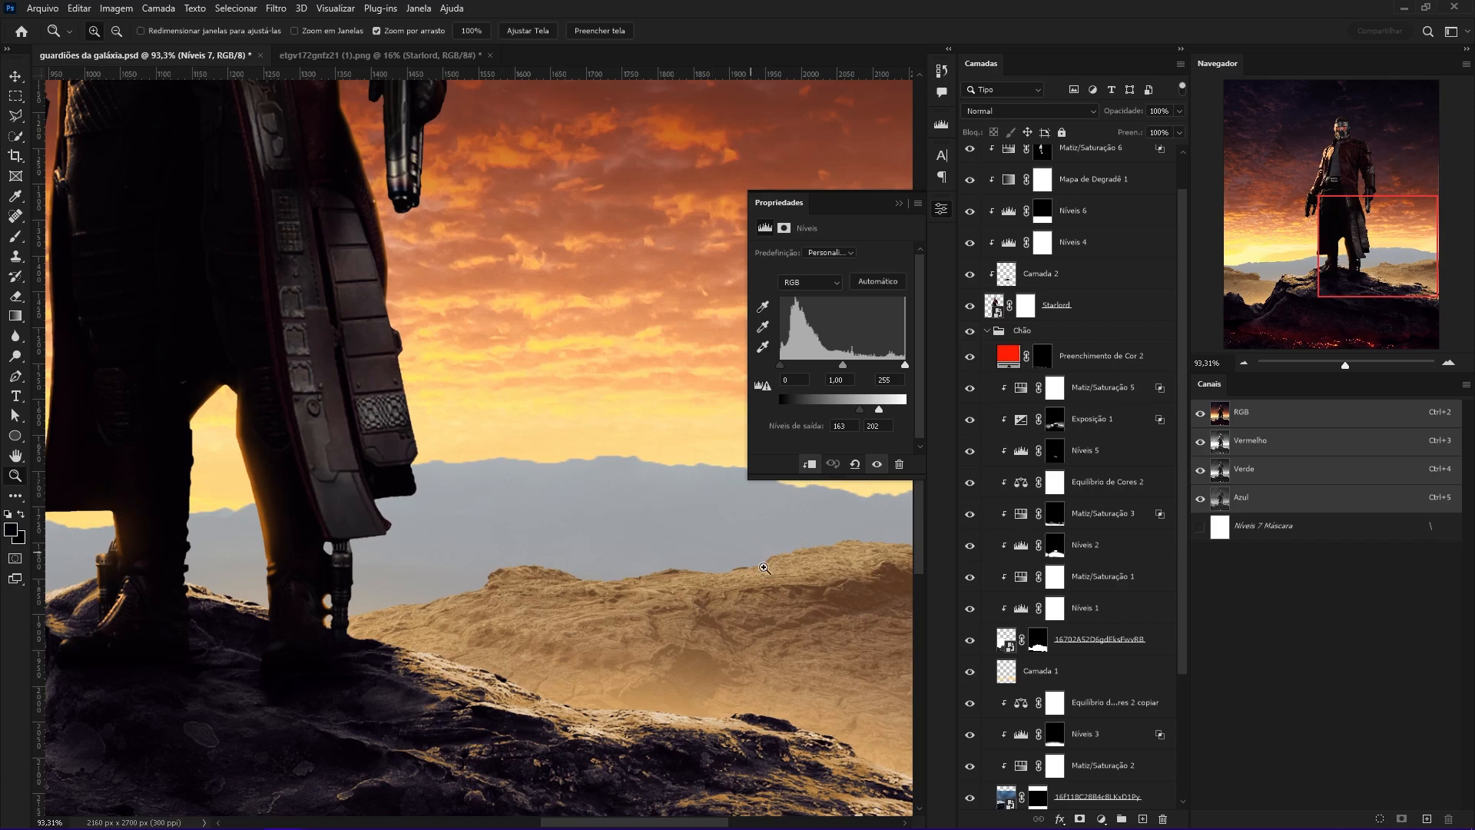
pyautogui.hscroll(2, 746, 546)
pyautogui.moveTo(1183, 373); pyautogui.dragTo(1212, 189)
pyautogui.click(1109, 172)
pyautogui.click(1101, 819)
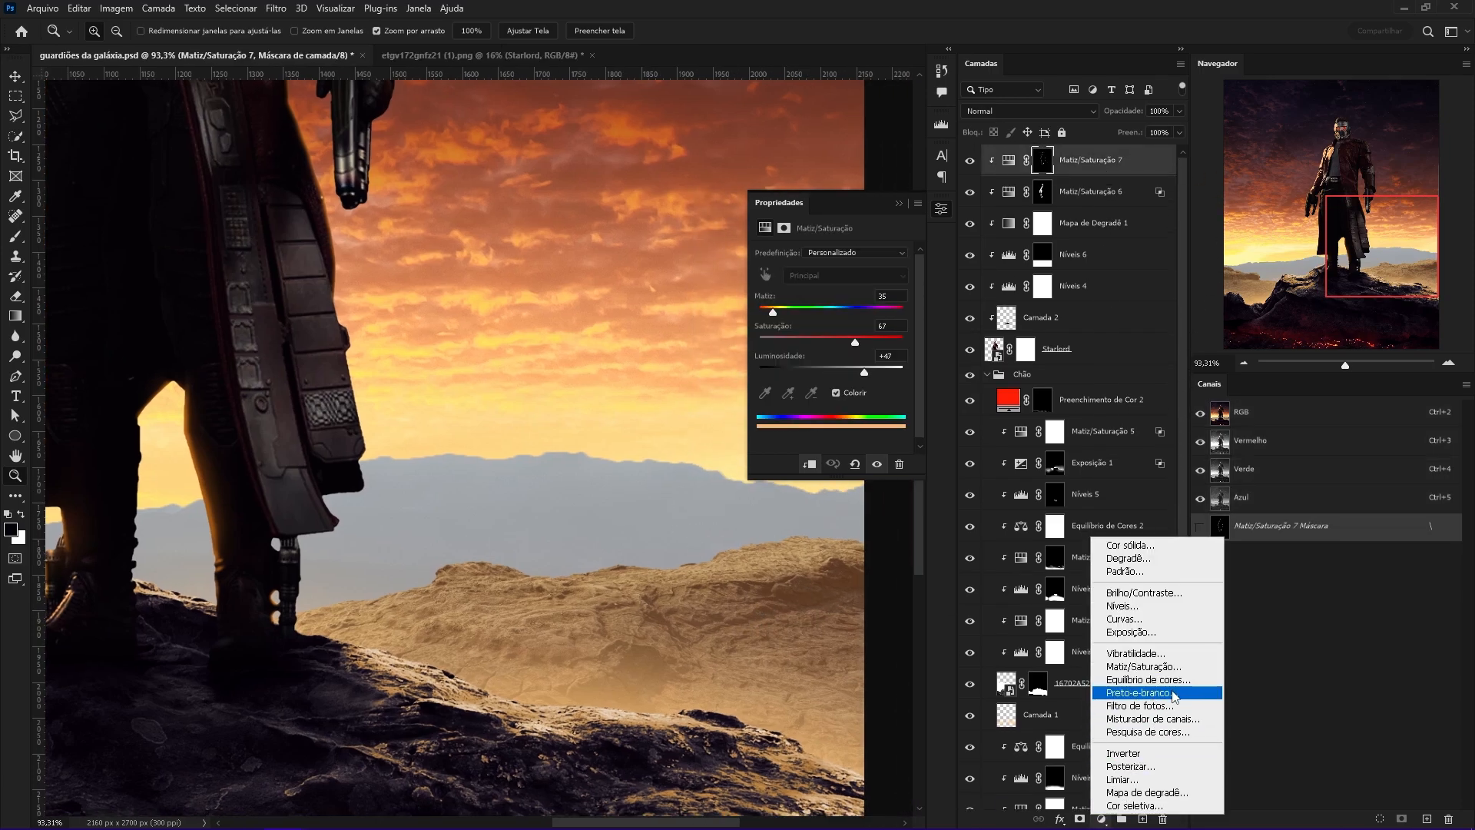
pyautogui.click(1152, 692)
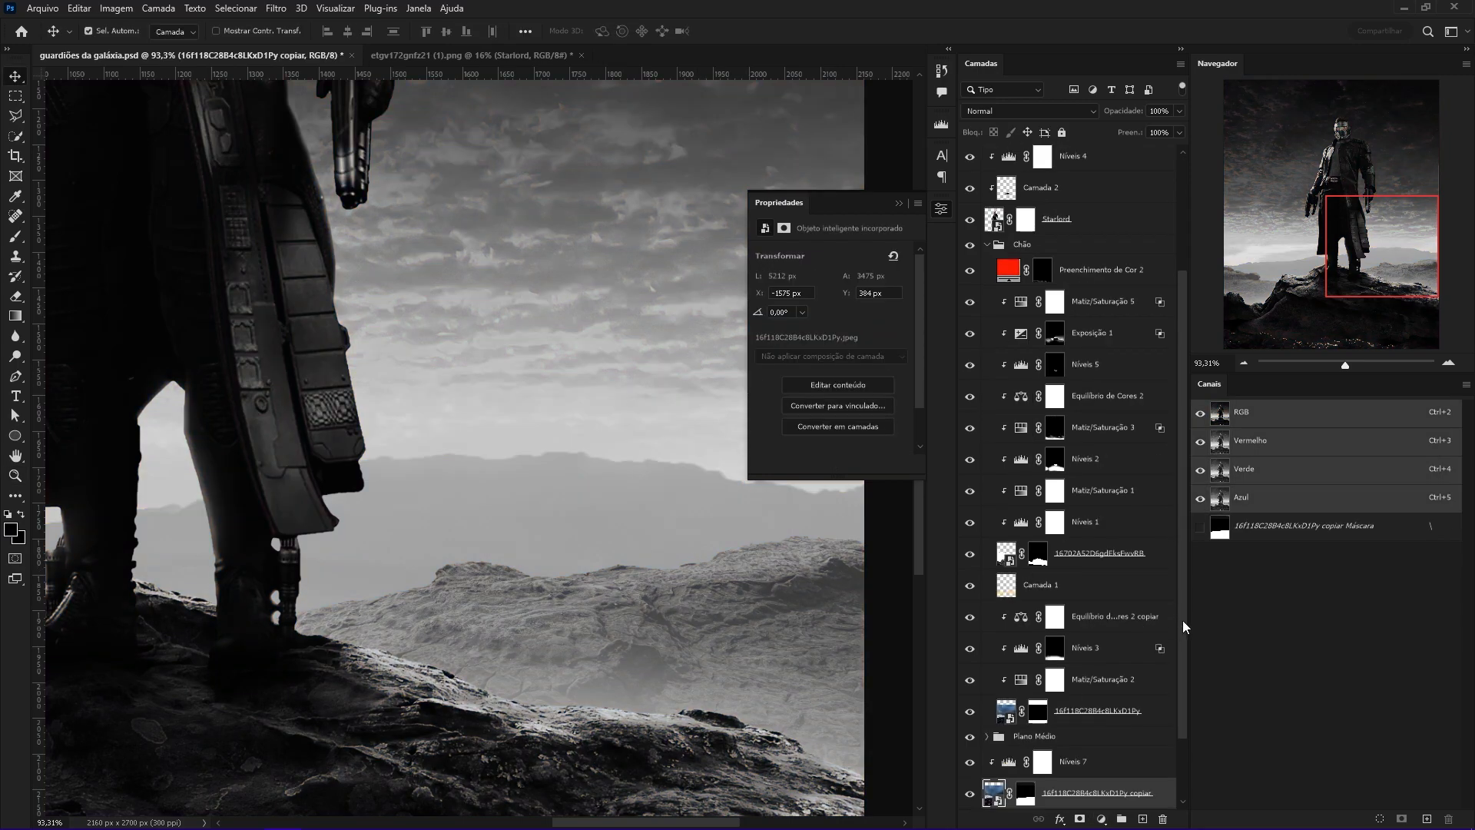
# Set the Níveis 7 output levels to 161 and 210, check the horizon in grayscale, and hide Preto-e-Branco 1.
pyautogui.moveTo(1185, 626); pyautogui.dragTo(1193, 736)
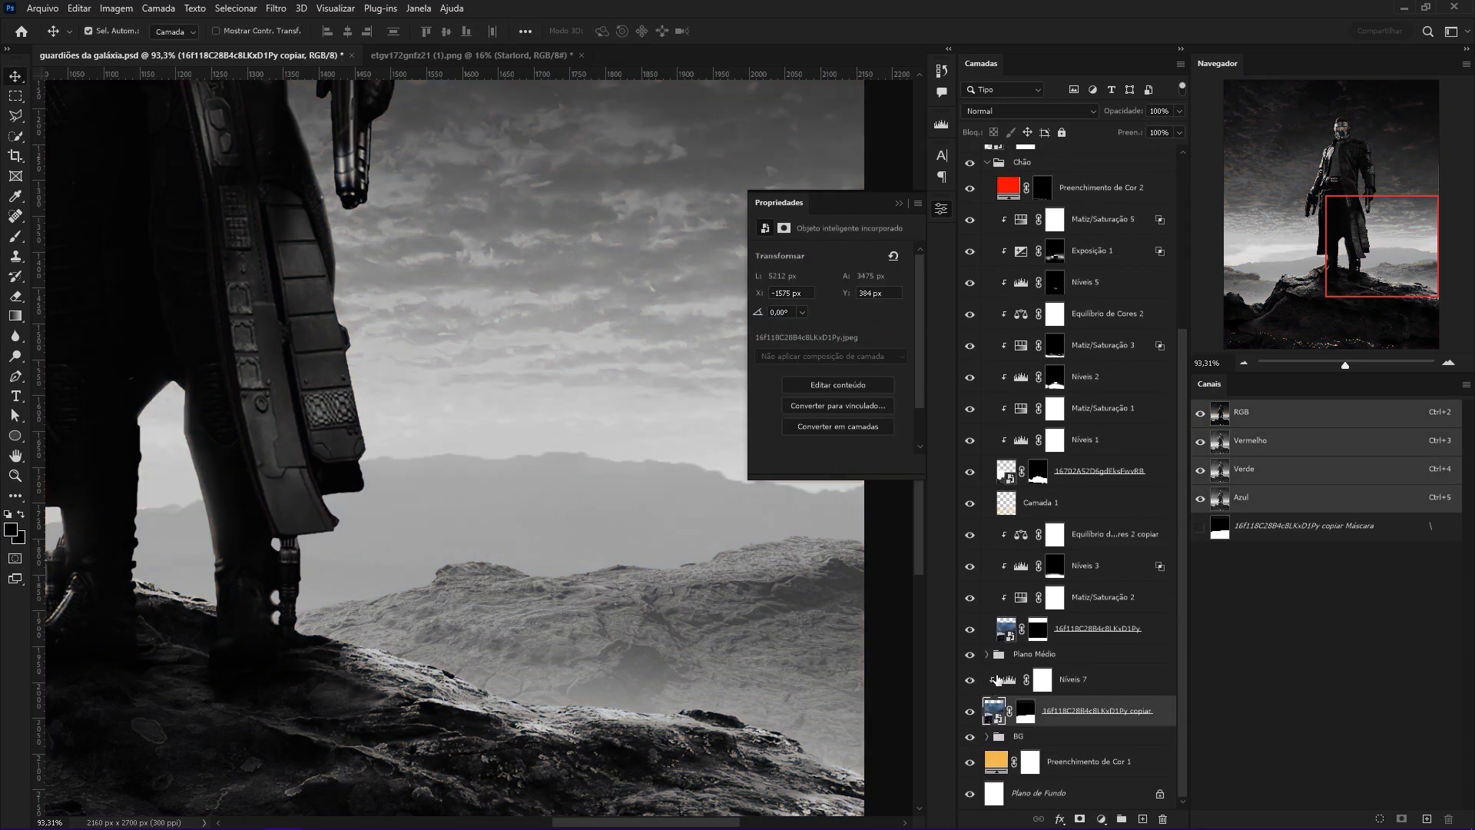
pyautogui.click(1014, 685)
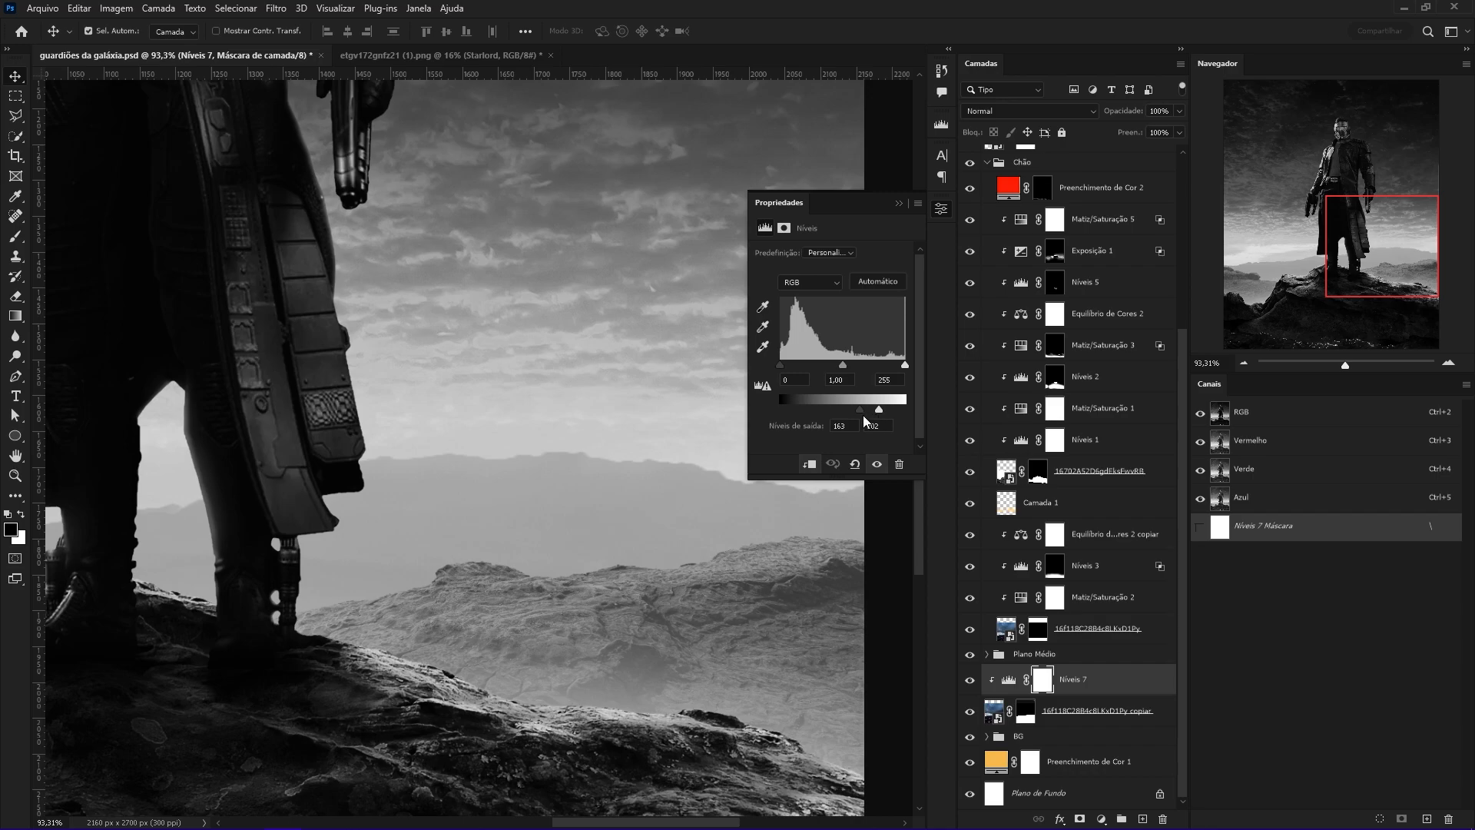
pyautogui.moveTo(870, 416)
pyautogui.mouseDown()
pyautogui.moveTo(887, 413)
pyautogui.moveTo(860, 415)
pyautogui.mouseUp()
pyautogui.moveTo(461, 662); pyautogui.dragTo(691, 624)
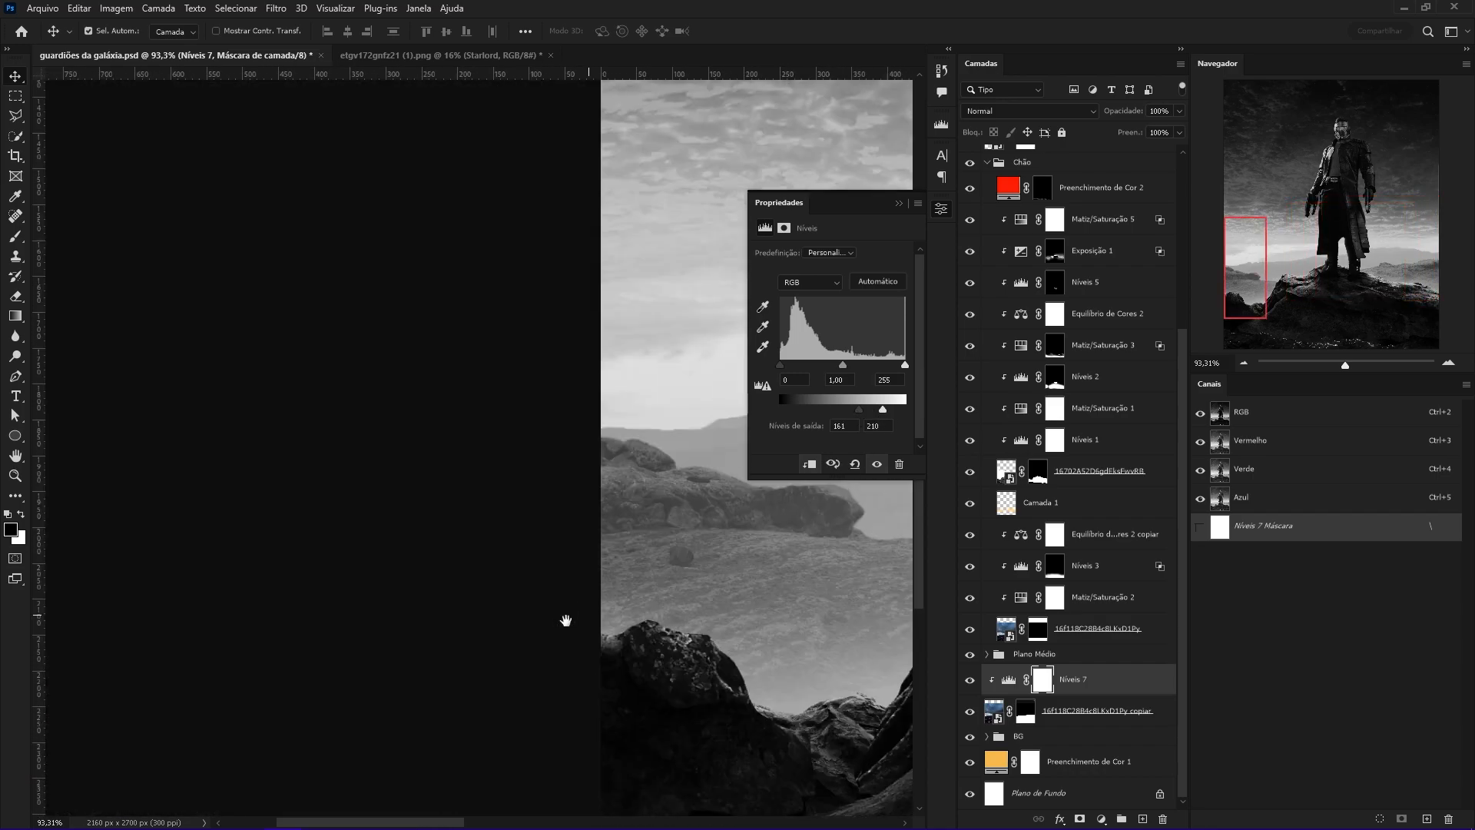
pyautogui.moveTo(592, 615); pyautogui.dragTo(543, 619)
pyautogui.moveTo(720, 591); pyautogui.dragTo(680, 576)
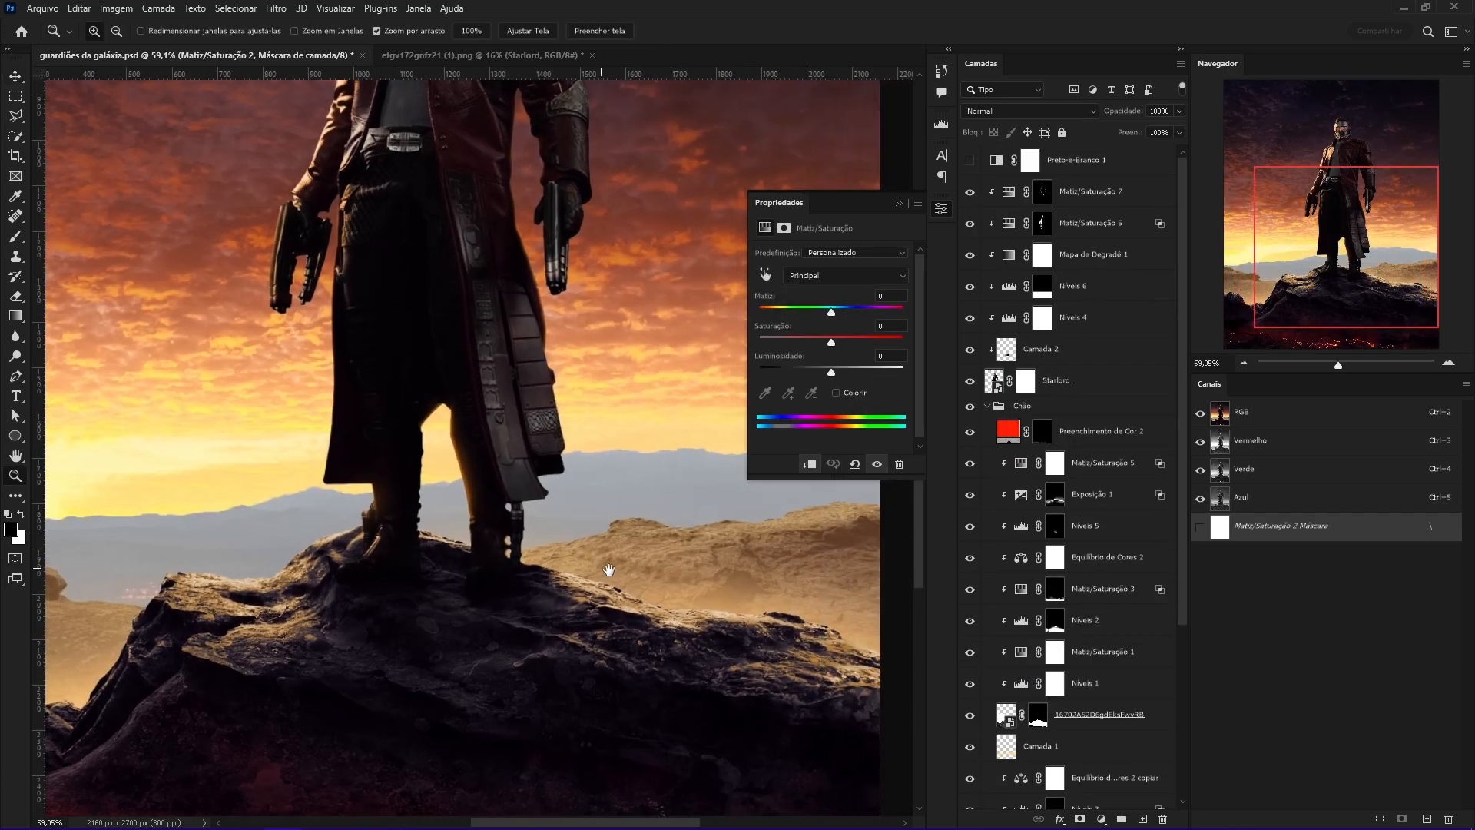
# Add a Color Balance adjustment directly above Níveis 7.
pyautogui.scroll(-3, 728, 559)
pyautogui.scroll(4, 728, 558)
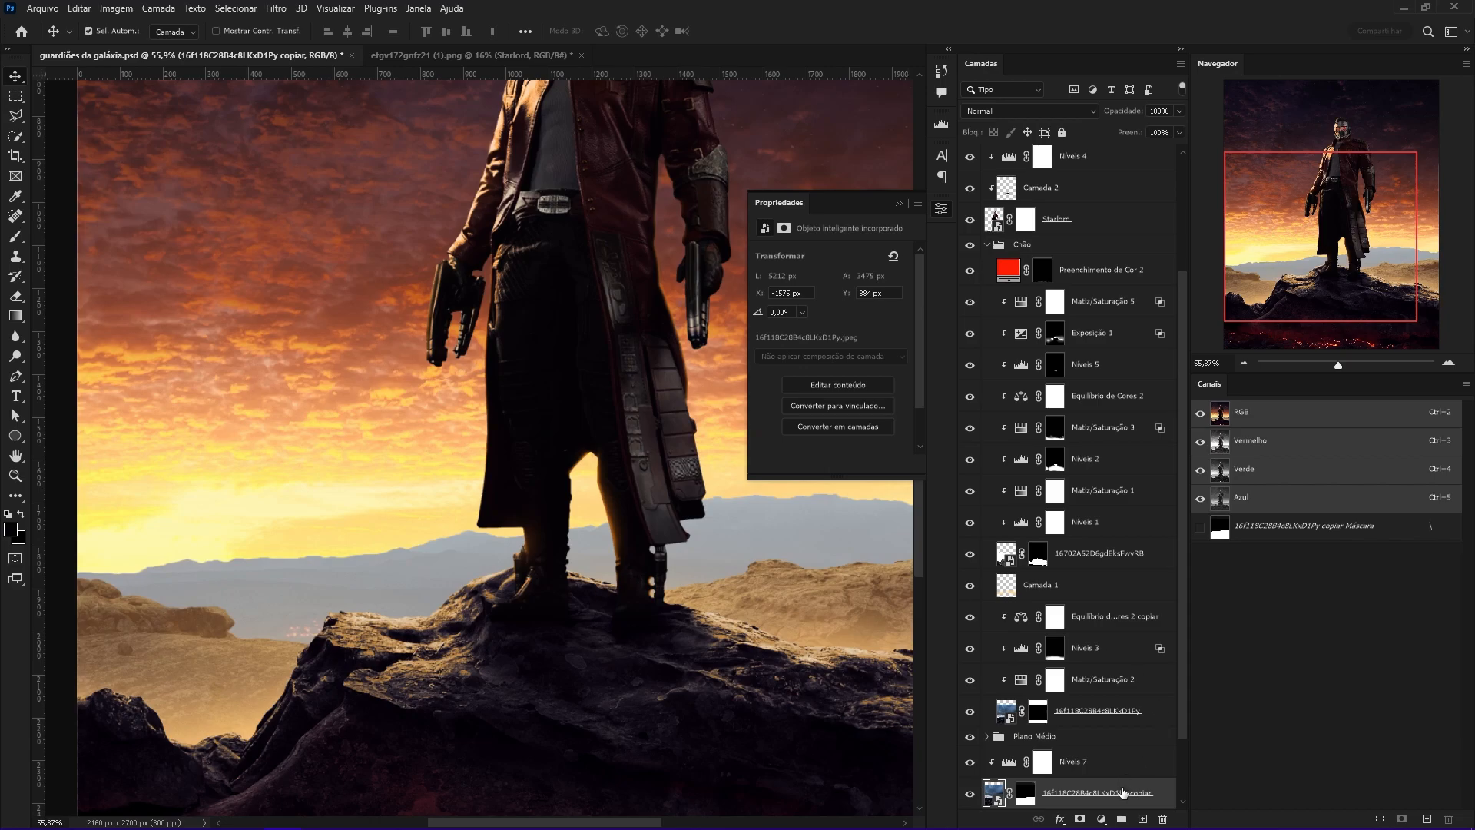
pyautogui.click(1101, 819)
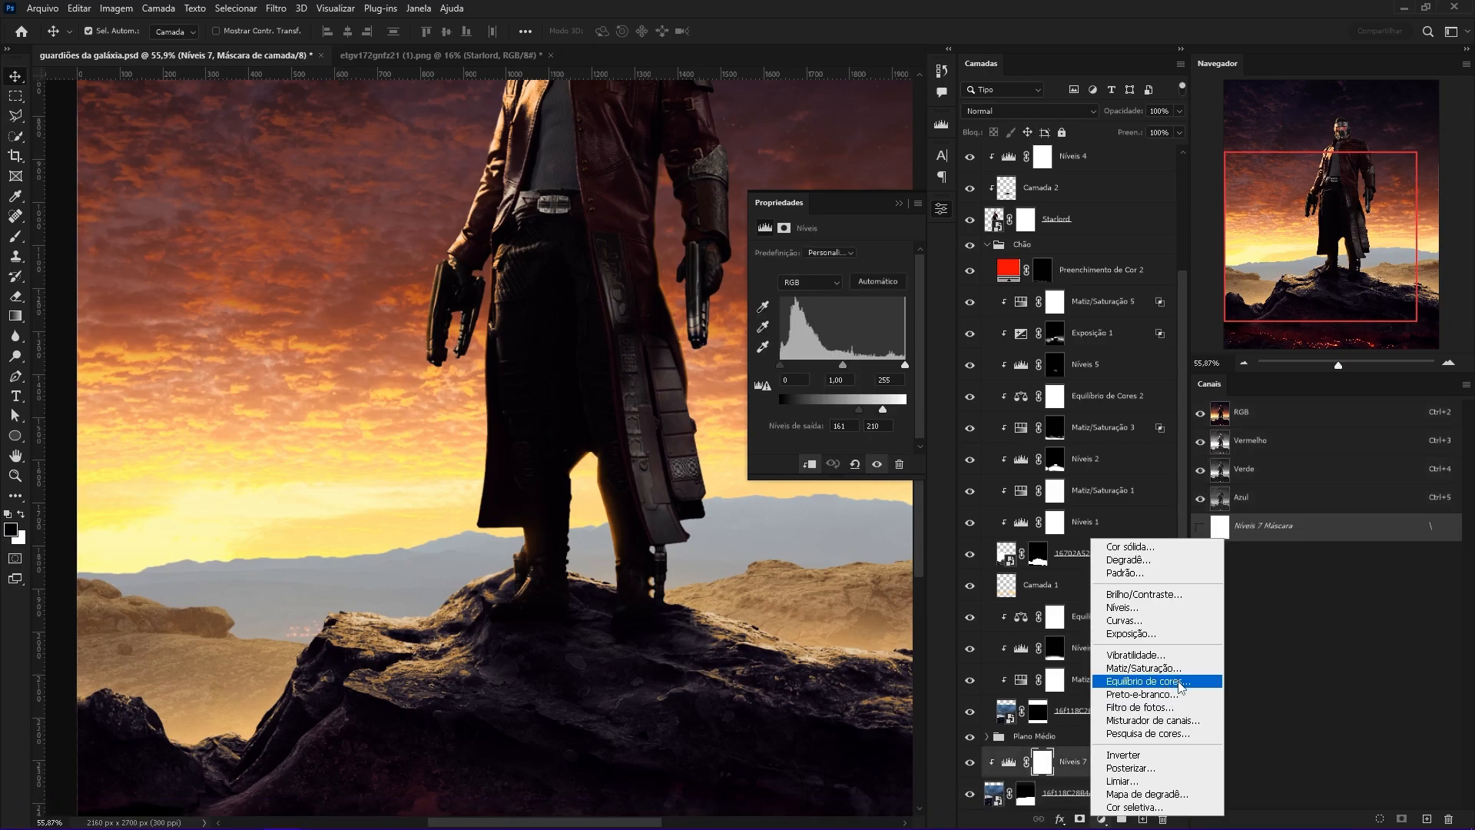
pyautogui.click(1180, 681)
# Strongly reduce the saturation of the duplicated mountain photo with a Hue/Saturation smart filter.
pyautogui.click(1174, 737)
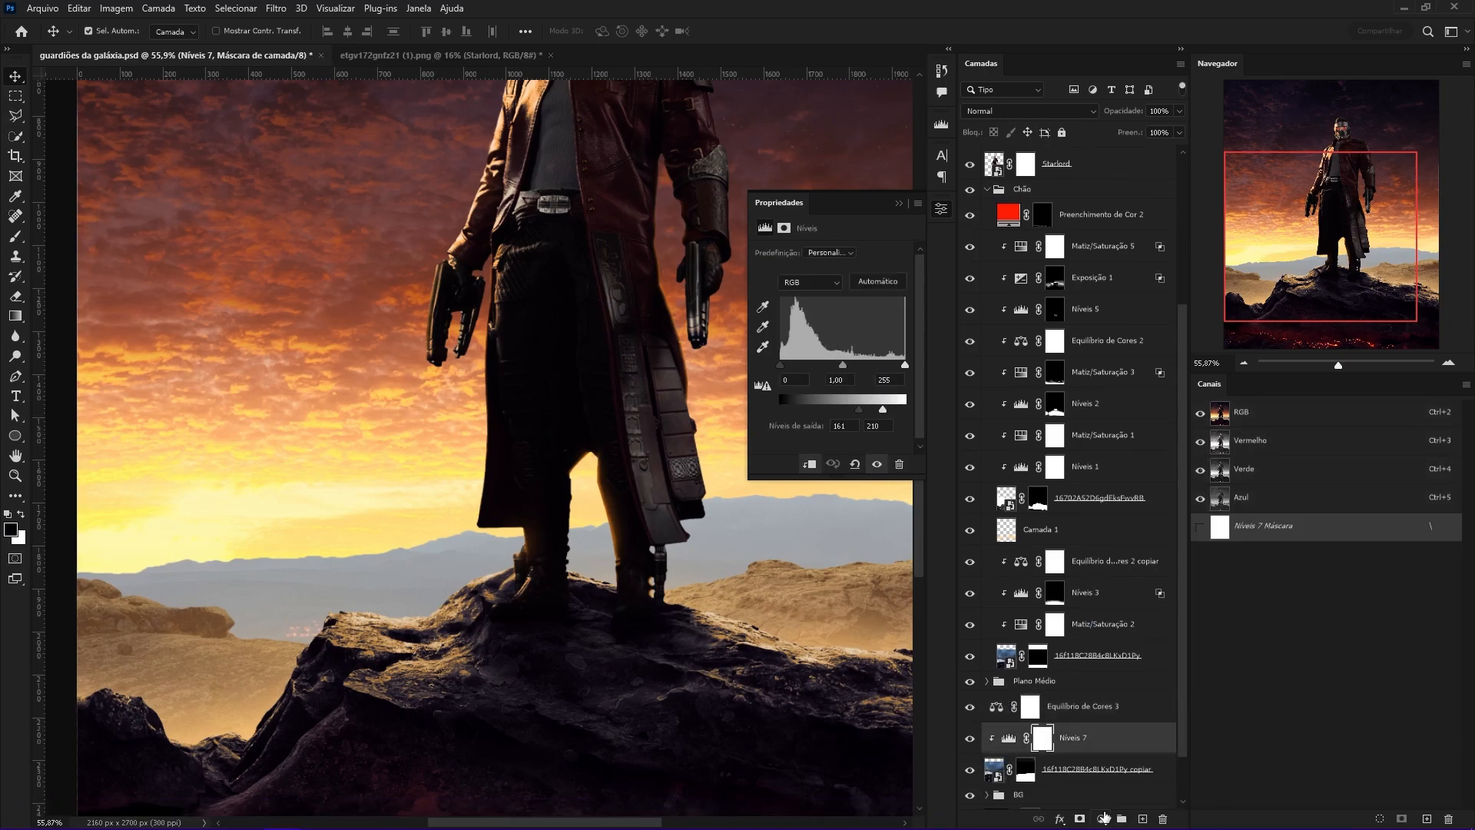
pyautogui.click(1102, 818)
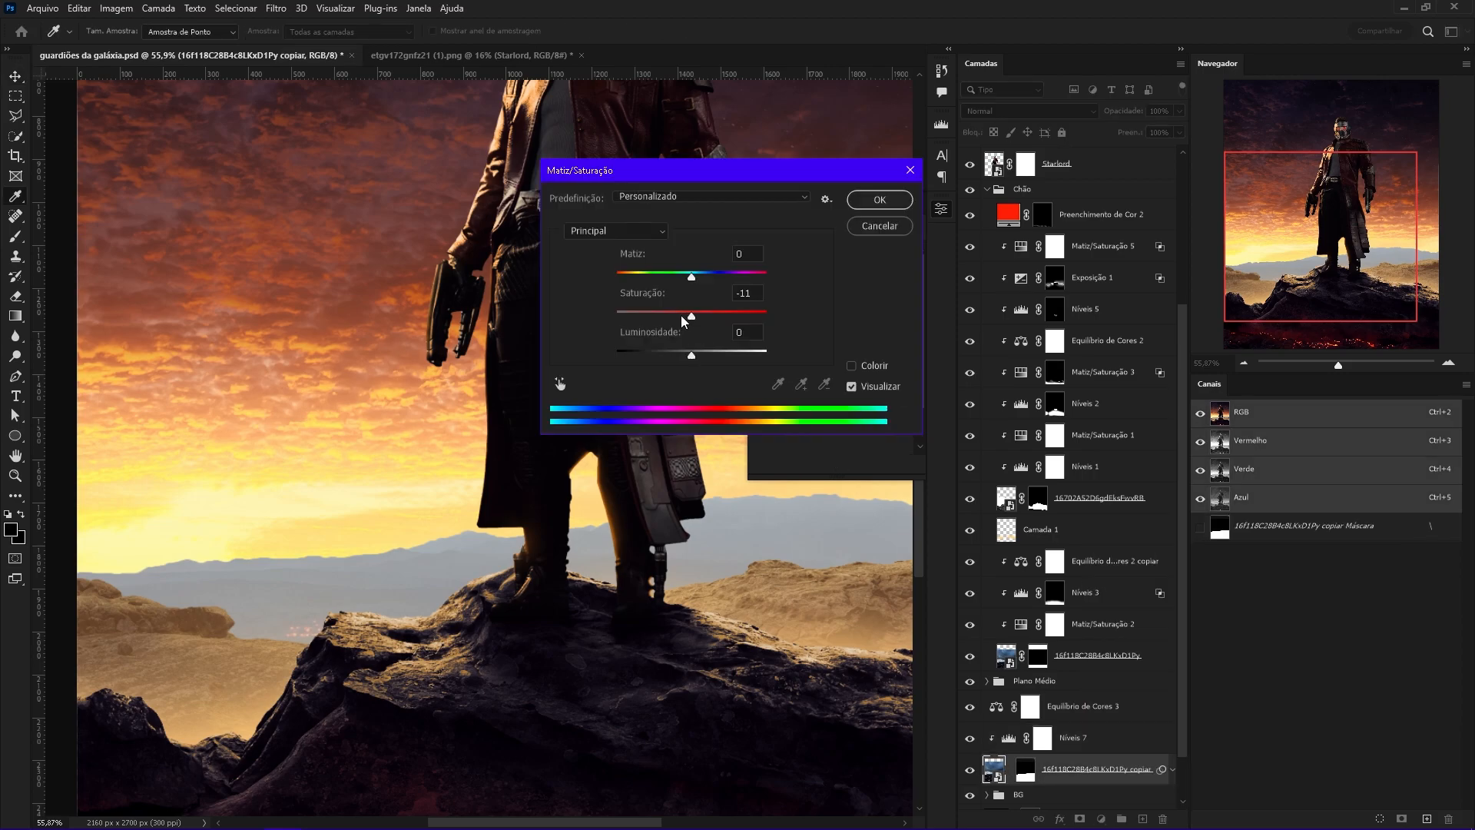
pyautogui.moveTo(680, 315); pyautogui.dragTo(616, 318)
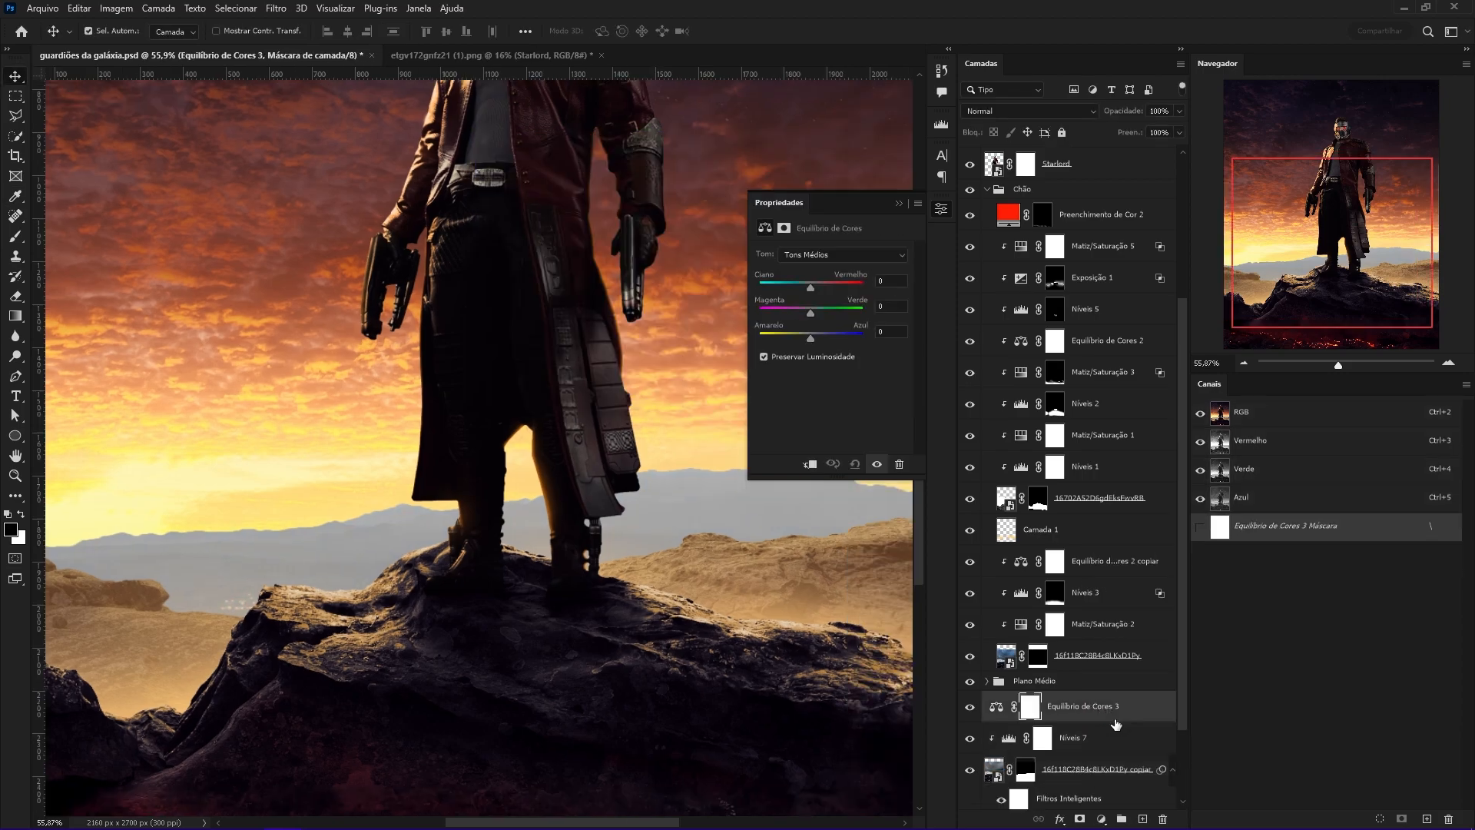
# Clip Equilíbrio de Cores 3 and set midtones to red +54 and yellow -51, and shadows to red +21 and yellow -34.
pyautogui.hotkey('ctrl', 'alt', 'g')
pyautogui.click(1010, 710)
pyautogui.click(843, 255)
pyautogui.click(813, 284)
pyautogui.moveTo(825, 284); pyautogui.dragTo(836, 284)
pyautogui.moveTo(808, 336); pyautogui.dragTo(794, 339)
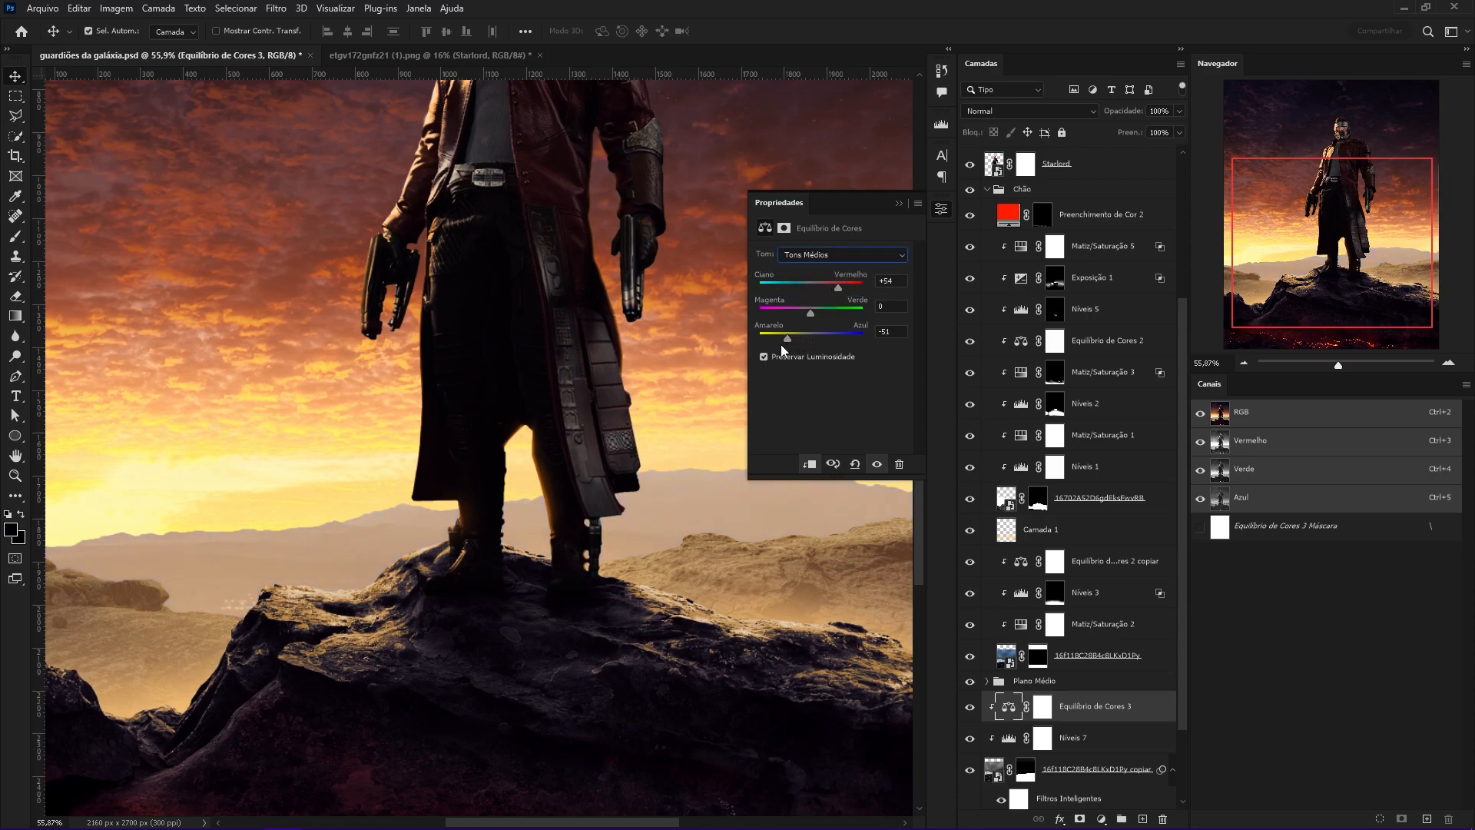
pyautogui.press('Up')
pyautogui.moveTo(794, 339); pyautogui.dragTo(793, 340)
# Add a new clipped layer above Equilíbrio de Cores 3 for the distant mountains.
pyautogui.press('z')
pyautogui.moveTo(575, 522); pyautogui.dragTo(608, 548)
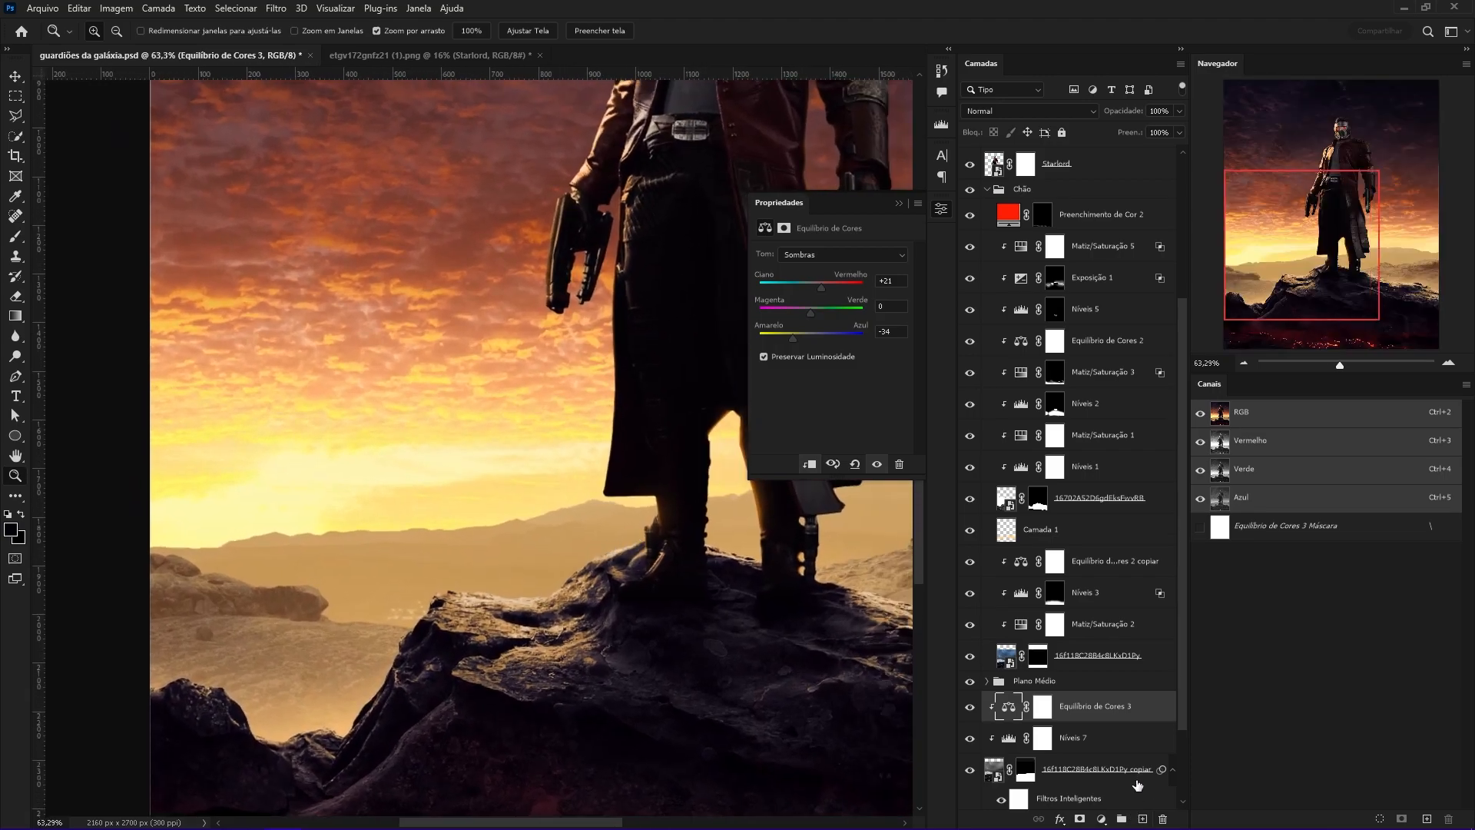
pyautogui.click(1141, 819)
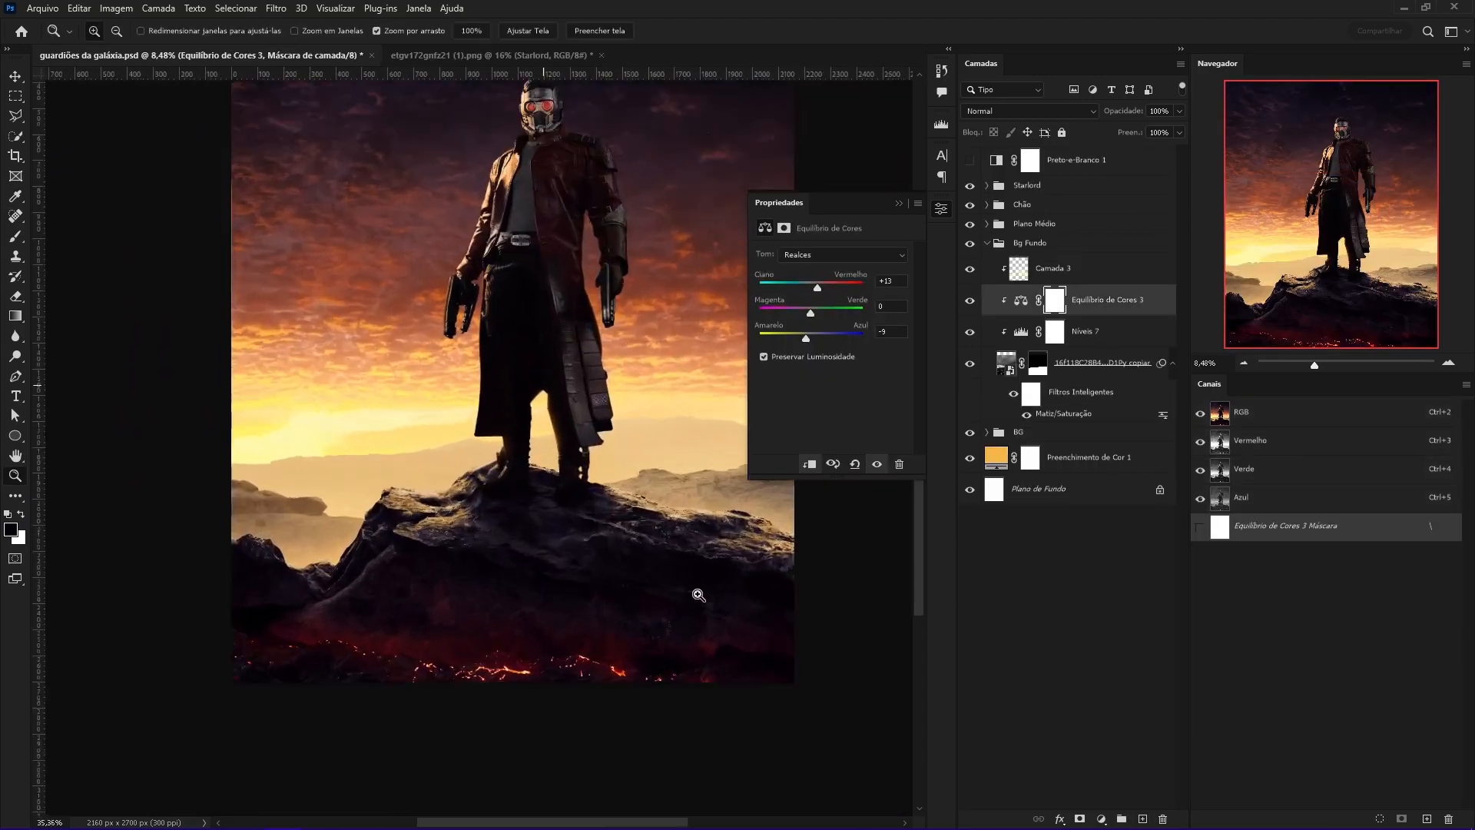
# Examine the blended distant mountains and ground at several magnifications, checking Equilíbrio de Cores 3 and the upper layer groups.
pyautogui.moveTo(695, 593); pyautogui.dragTo(767, 575)
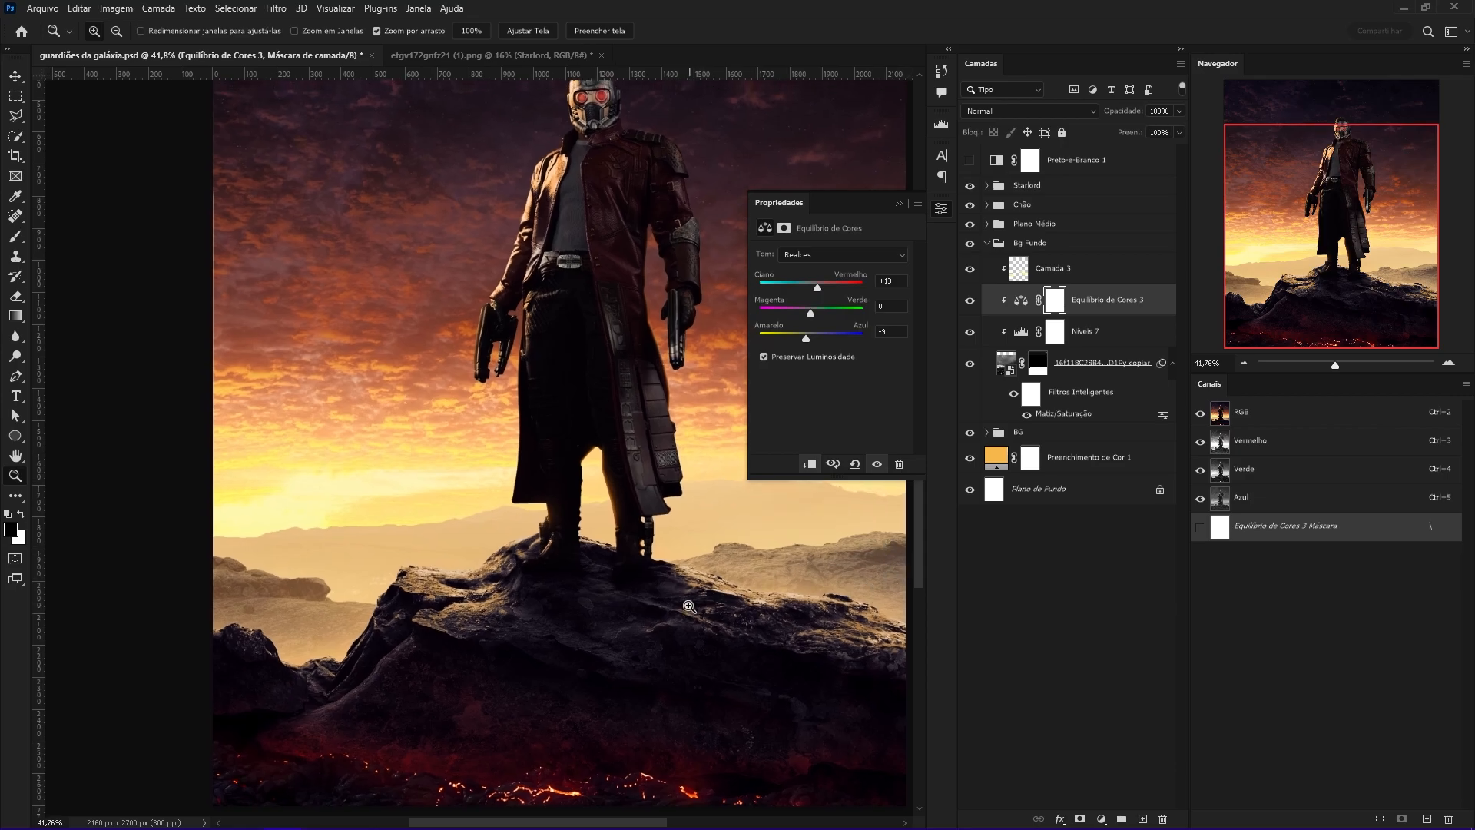
pyautogui.moveTo(672, 570); pyautogui.dragTo(669, 688)
pyautogui.moveTo(721, 574); pyautogui.dragTo(604, 567)
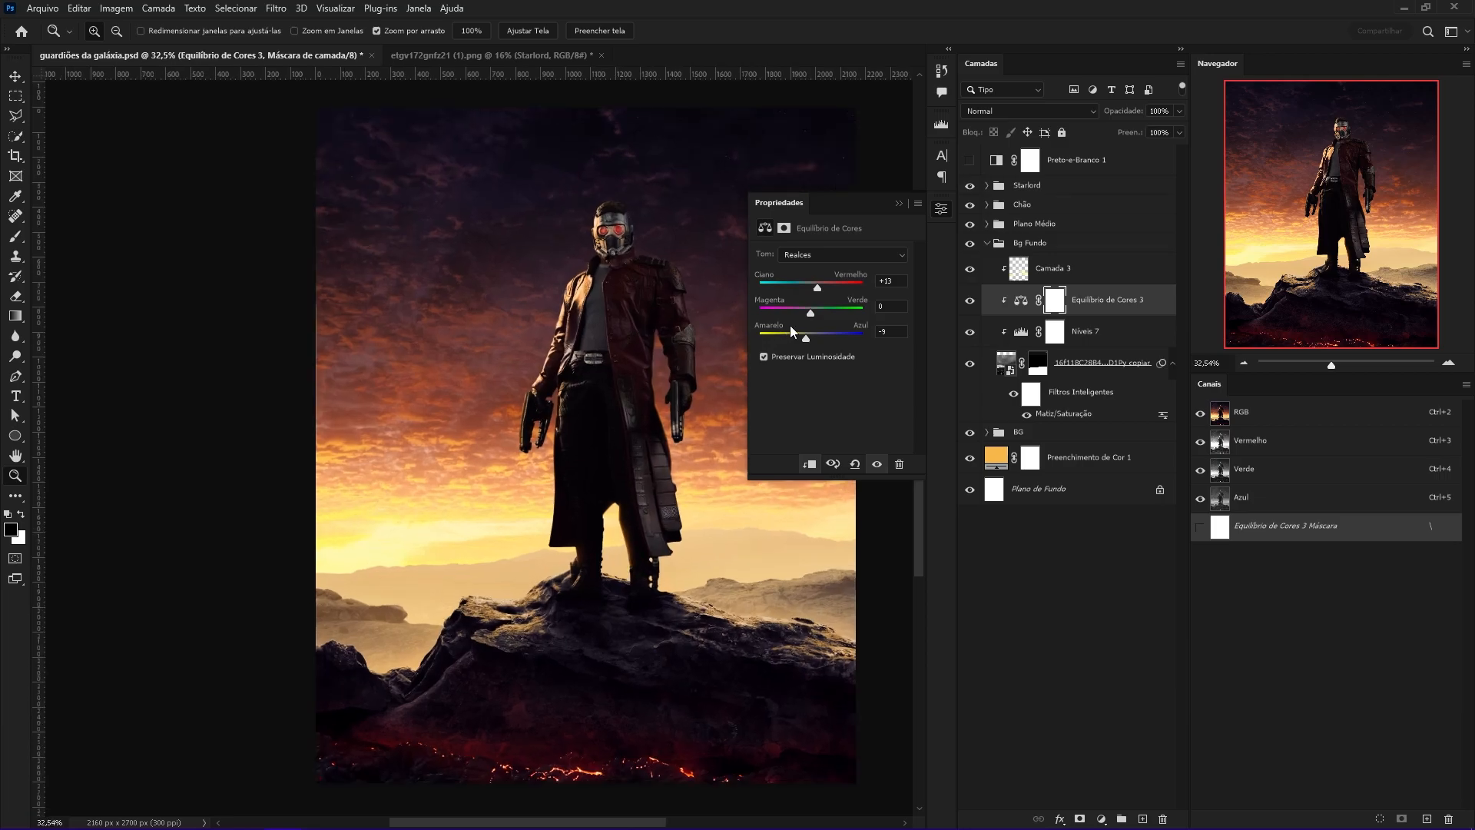
pyautogui.click(1021, 300)
pyautogui.moveTo(645, 545); pyautogui.dragTo(594, 552)
pyautogui.click(1073, 163)
pyautogui.click(1070, 190)
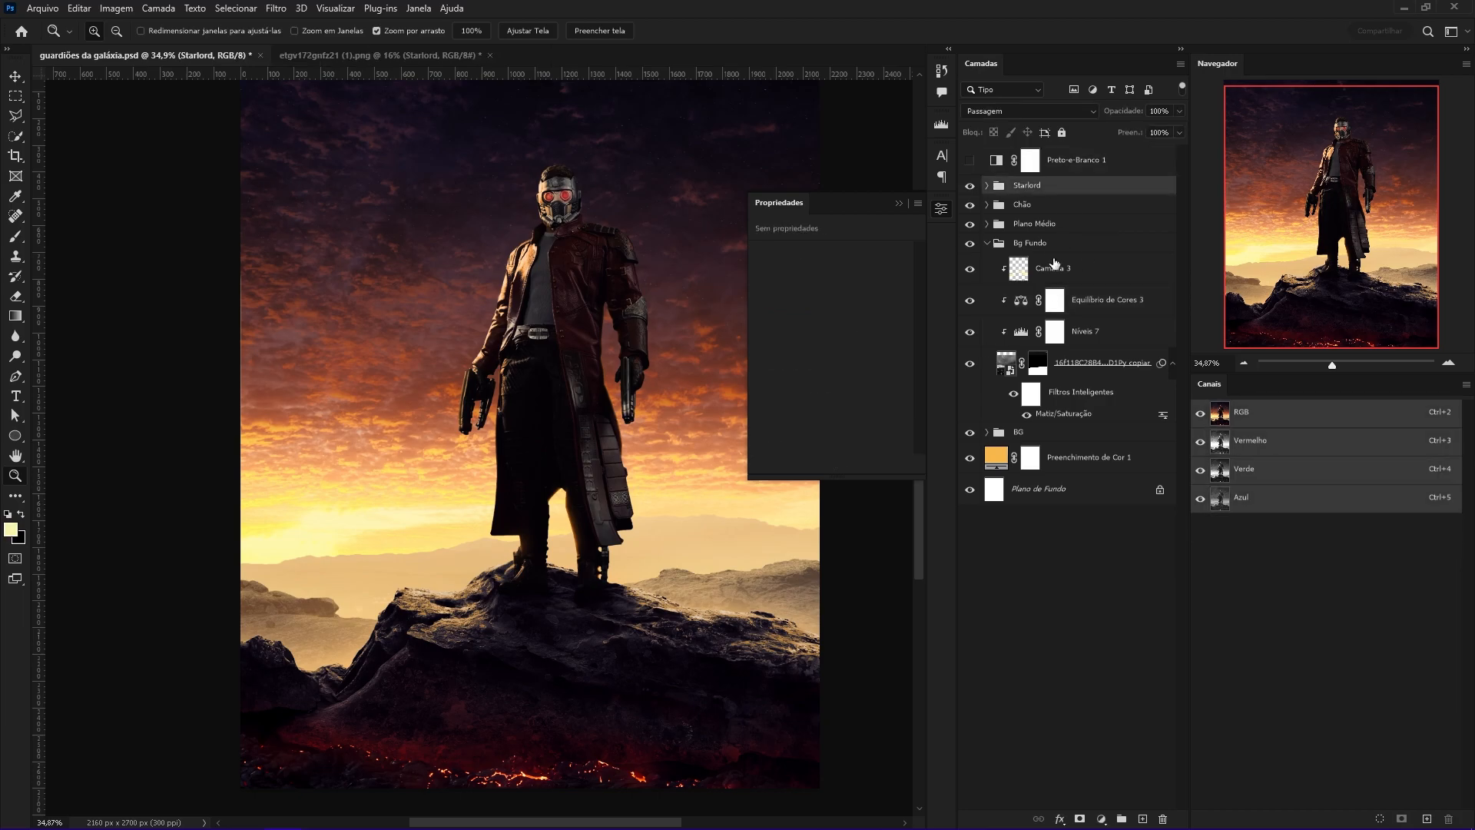
pyautogui.click(1034, 209)
# Collapse the Bg Fundo layer group.
pyautogui.click(994, 244)
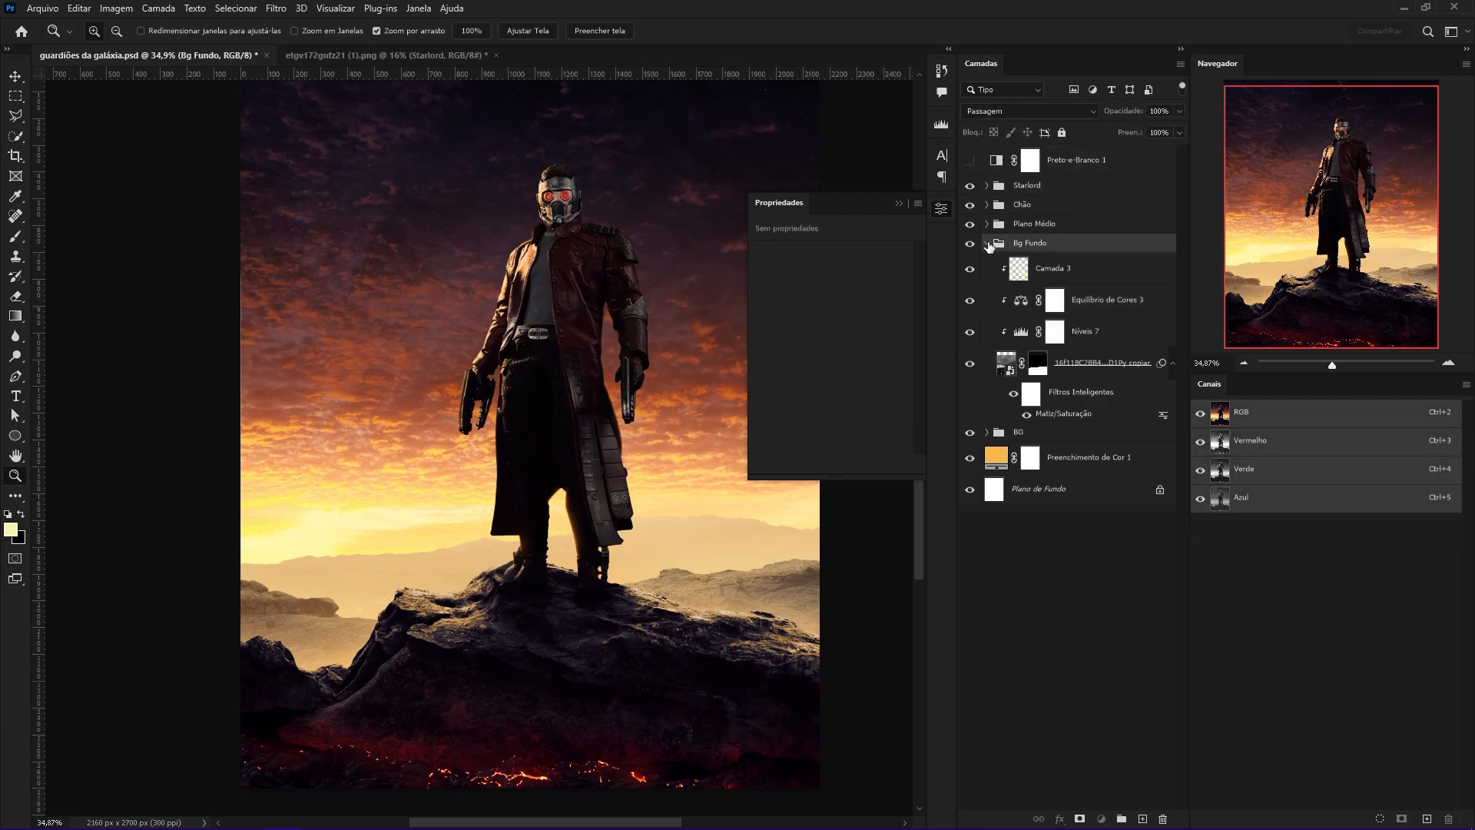
pyautogui.click(987, 243)
pyautogui.moveTo(616, 469); pyautogui.dragTo(600, 481)
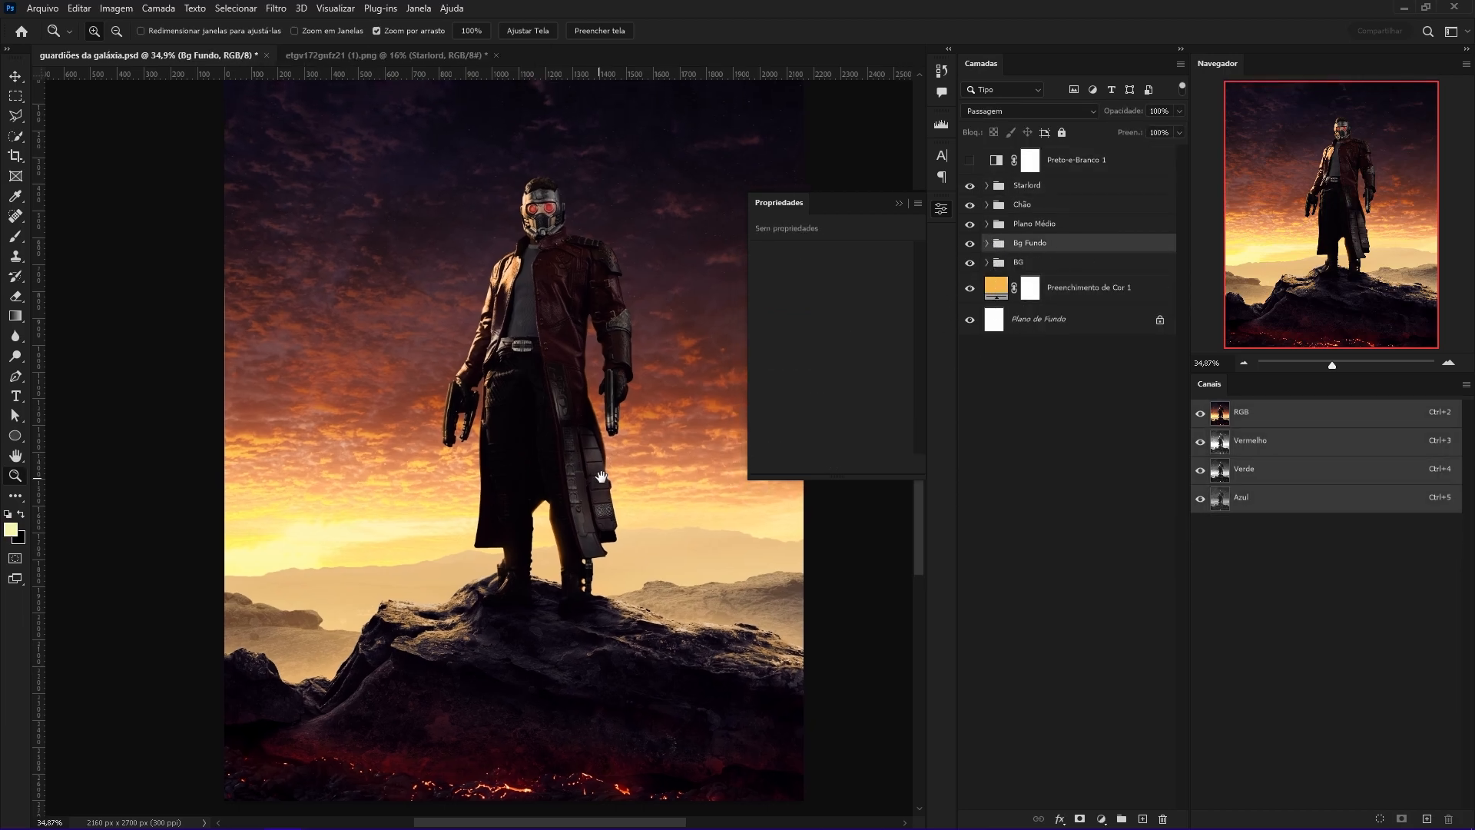
# Paste the Drax cutout above the Bg Fundo group, scale it to about 298 × 347 px and stand it behind the distant rocks beside Starlord.
pyautogui.moveTo(746, 576); pyautogui.dragTo(710, 563)
pyautogui.moveTo(461, 626); pyautogui.dragTo(647, 582)
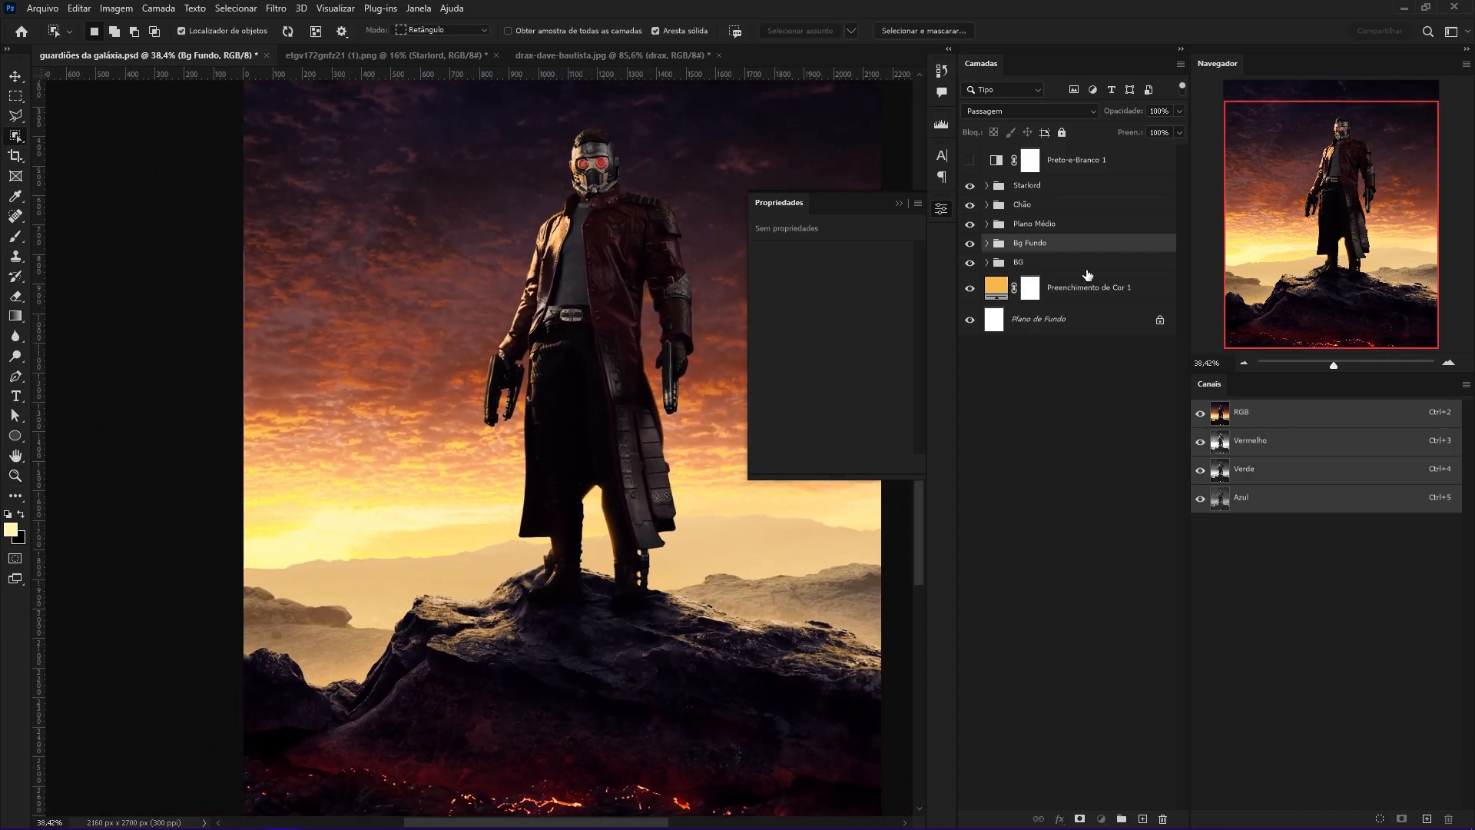
pyautogui.click(1060, 260)
pyautogui.click(1054, 242)
pyautogui.hotkey('ctrl', 'v')
pyautogui.hotkey('ctrl', 't')
pyautogui.moveTo(628, 621); pyautogui.dragTo(396, 430)
pyautogui.moveTo(454, 509); pyautogui.dragTo(400, 508)
pyautogui.moveTo(510, 543); pyautogui.dragTo(635, 498)
pyautogui.moveTo(624, 447)
pyautogui.mouseDown()
pyautogui.moveTo(629, 490)
pyautogui.moveTo(623, 463)
pyautogui.mouseUp()
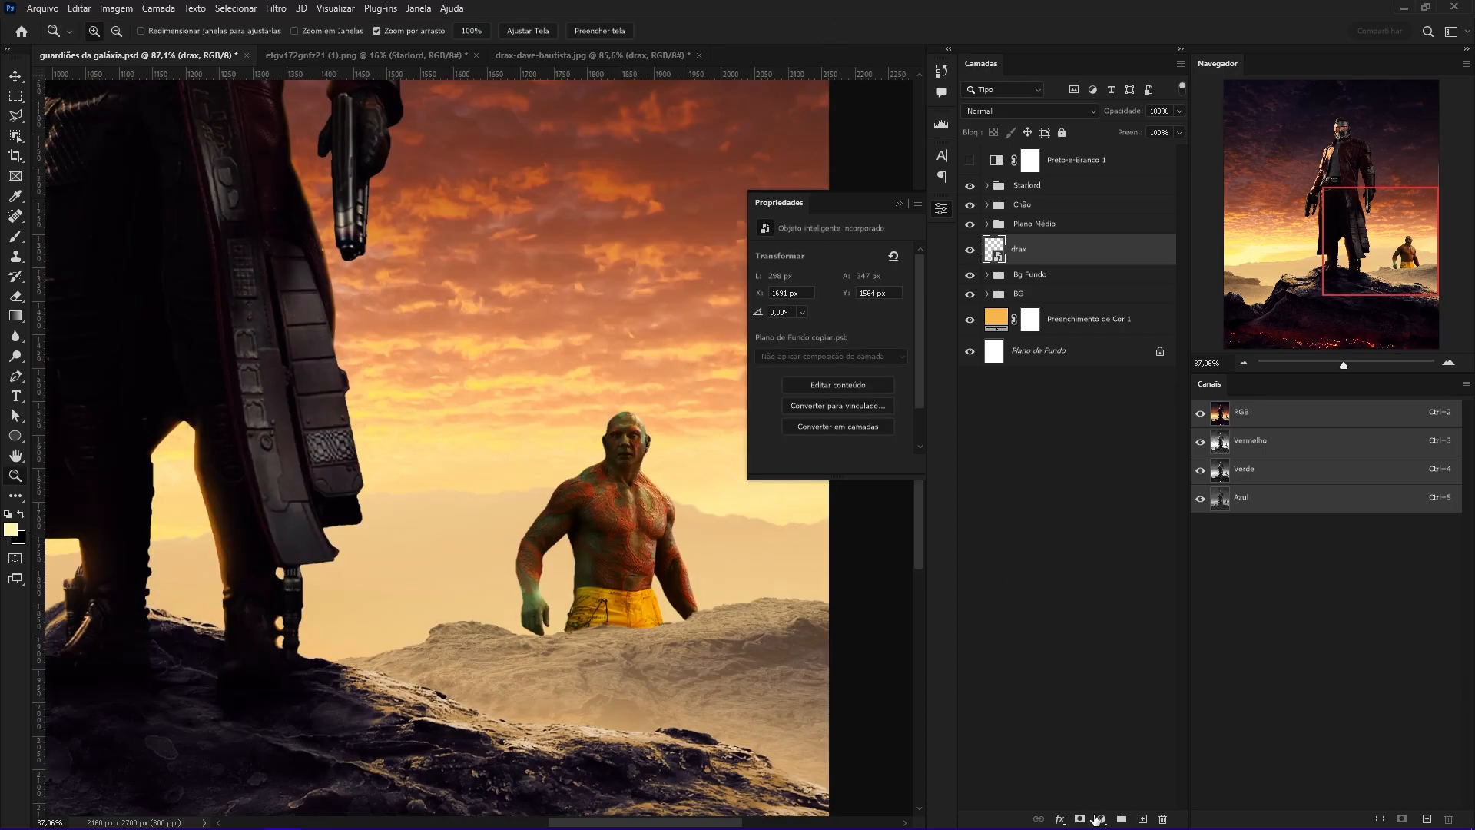
# Add a Levels adjustment clipped to the drax layer with output levels of 77 and 180.
pyautogui.click(1097, 819)
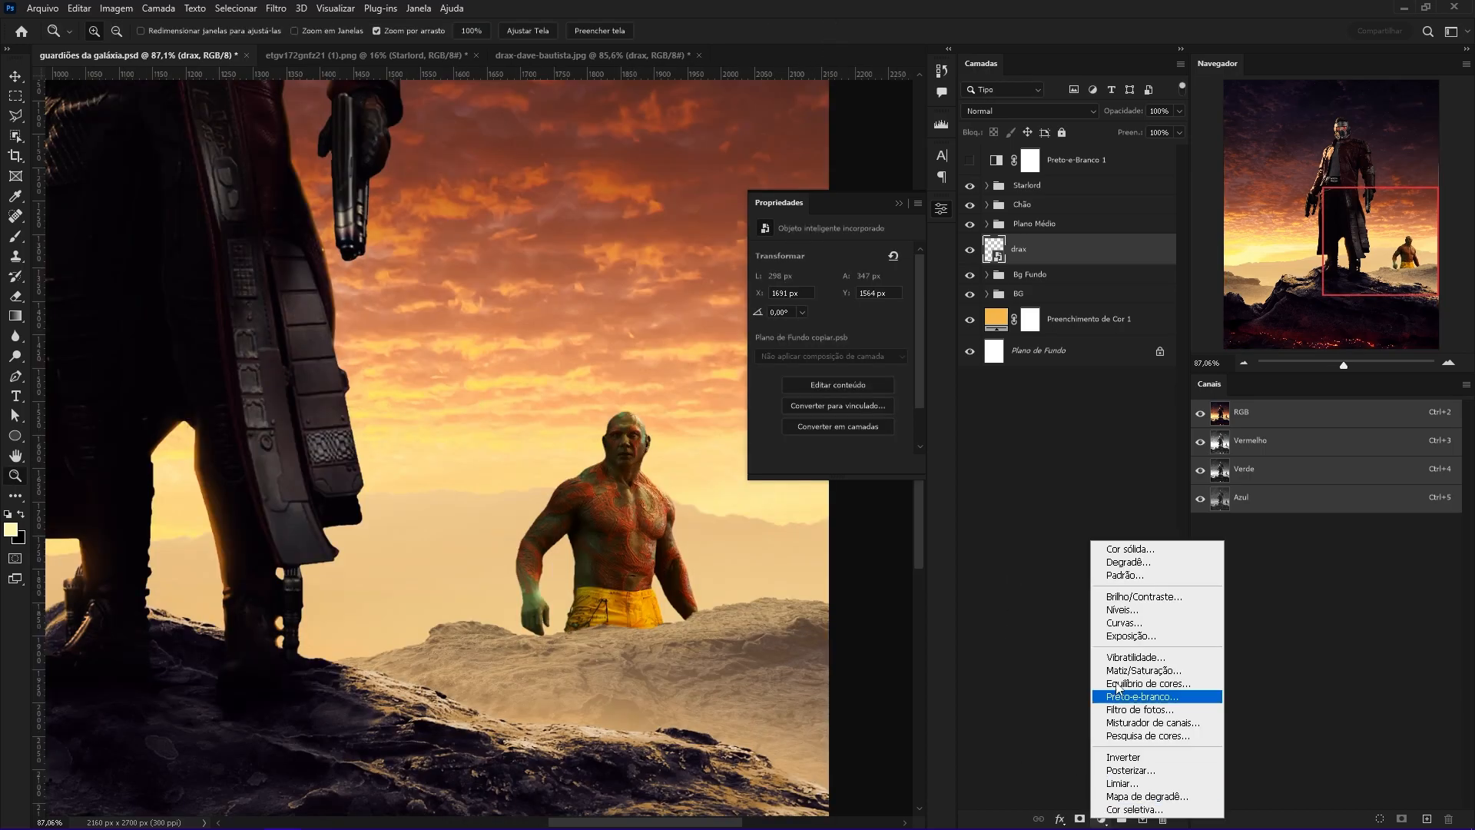
pyautogui.click(1146, 611)
pyautogui.moveTo(903, 411); pyautogui.dragTo(871, 412)
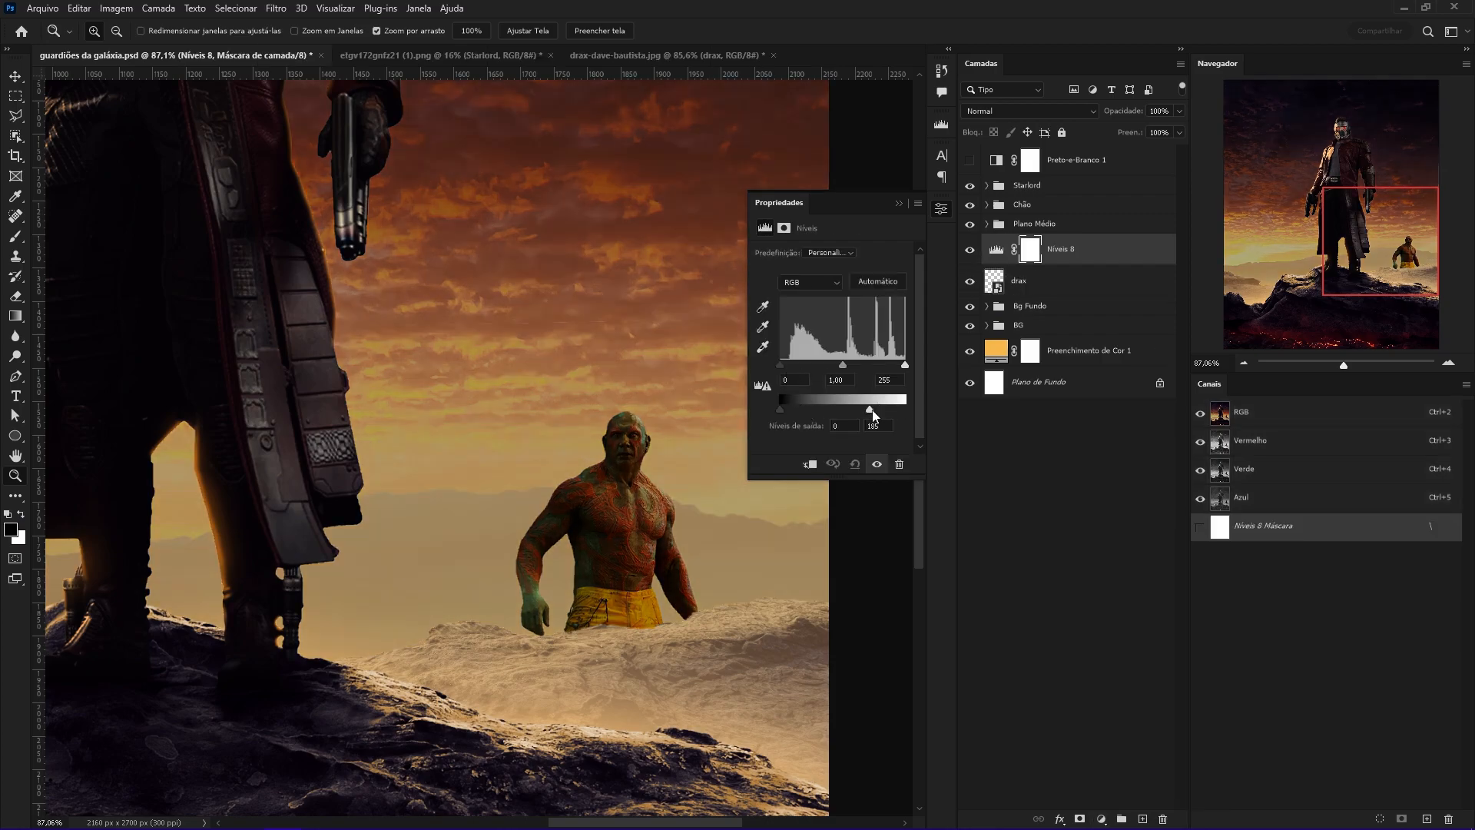
pyautogui.hotkey('ctrl', 'alt', 'g')
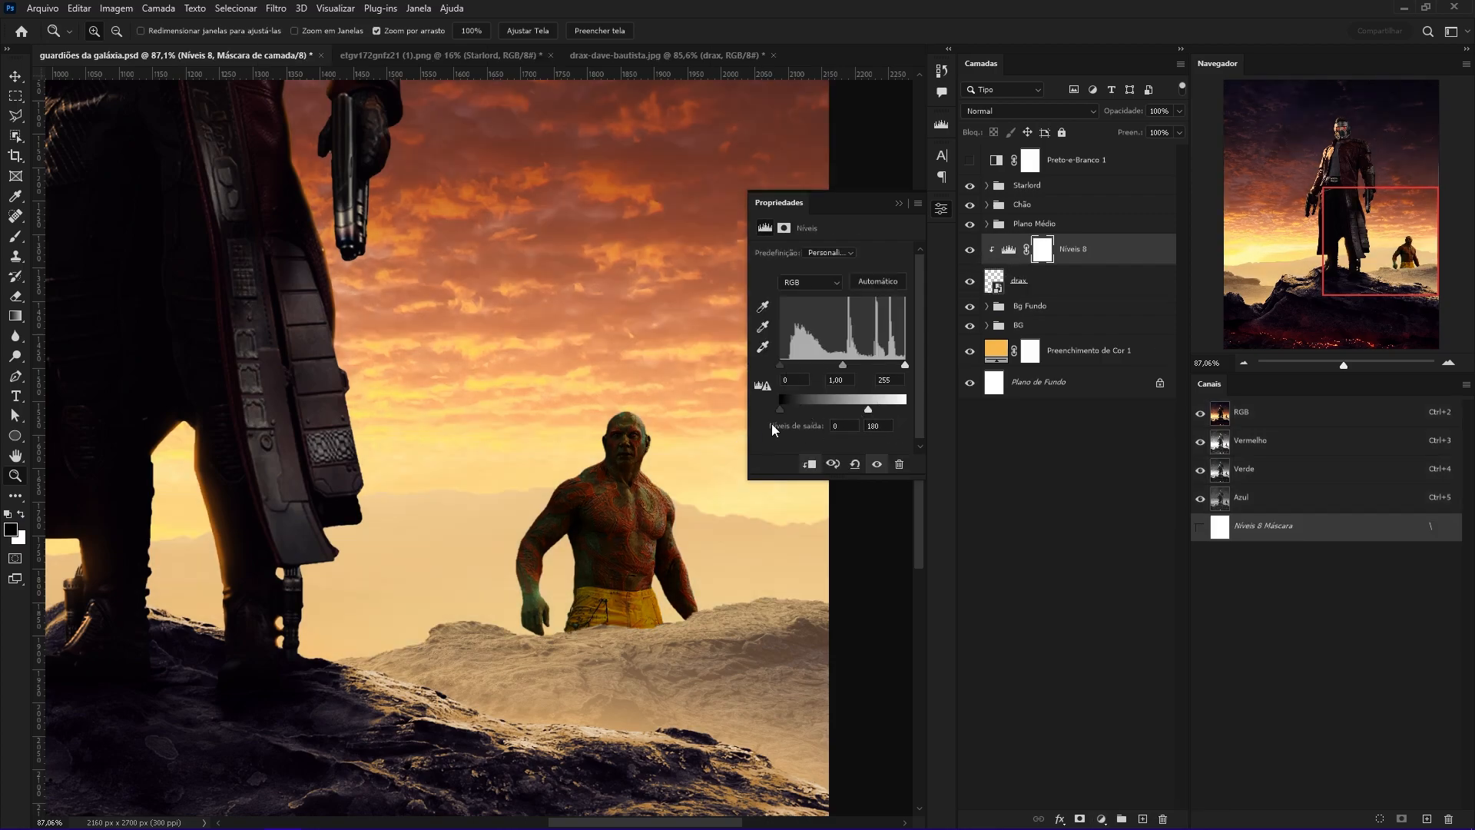
pyautogui.moveTo(781, 408); pyautogui.dragTo(817, 408)
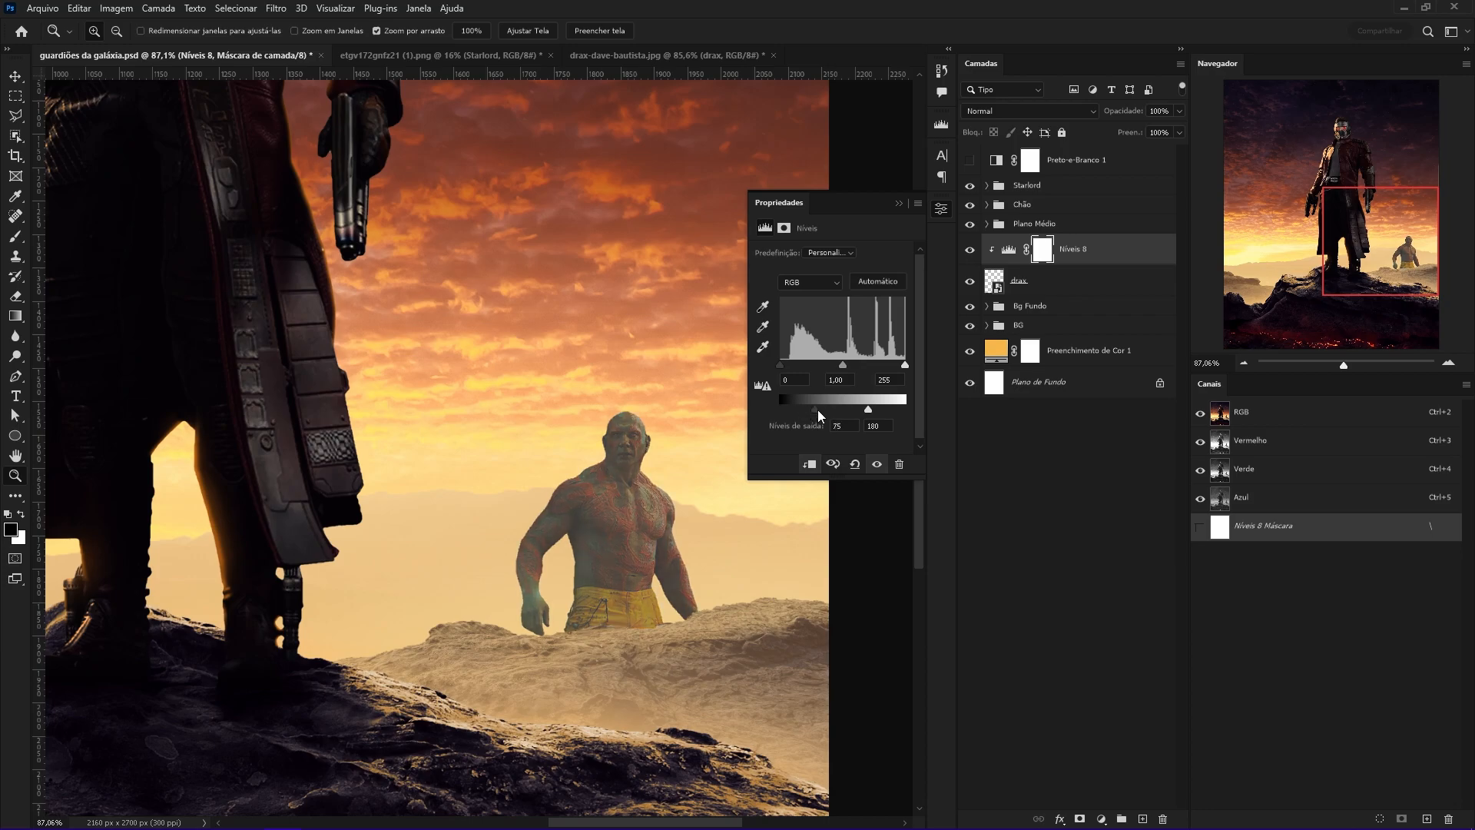
# Reduce the saturation of the drax layer with a Hue/Saturation smart filter.
pyautogui.hotkey('alt', '[')
pyautogui.hotkey('ctrl', 'u')
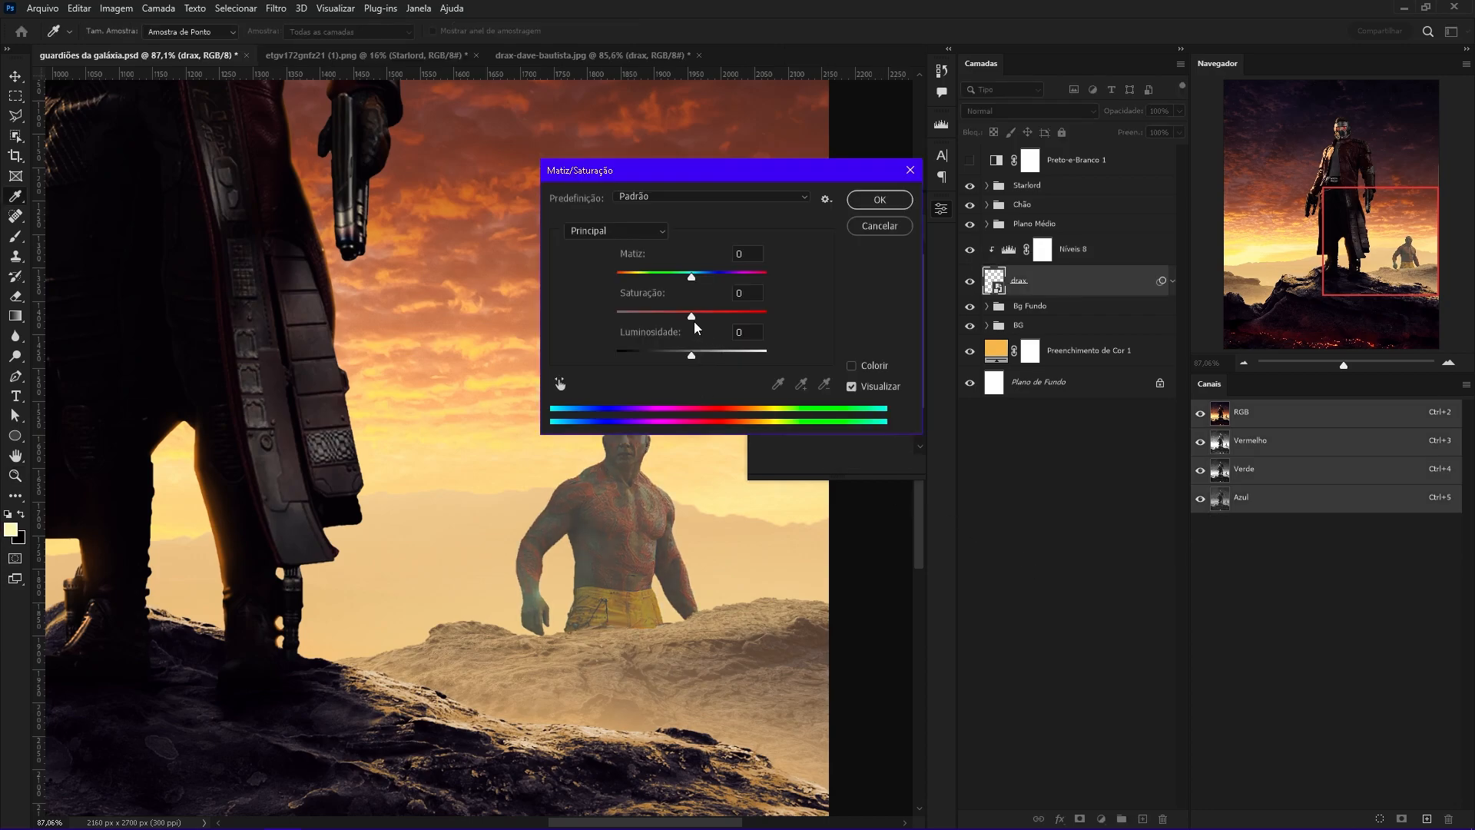
pyautogui.click(880, 199)
# Brighten the midtones of Níveis 8 to about 1.61.
pyautogui.hotkey('alt', ']')
pyautogui.press('z')
pyautogui.moveTo(853, 364); pyautogui.dragTo(817, 362)
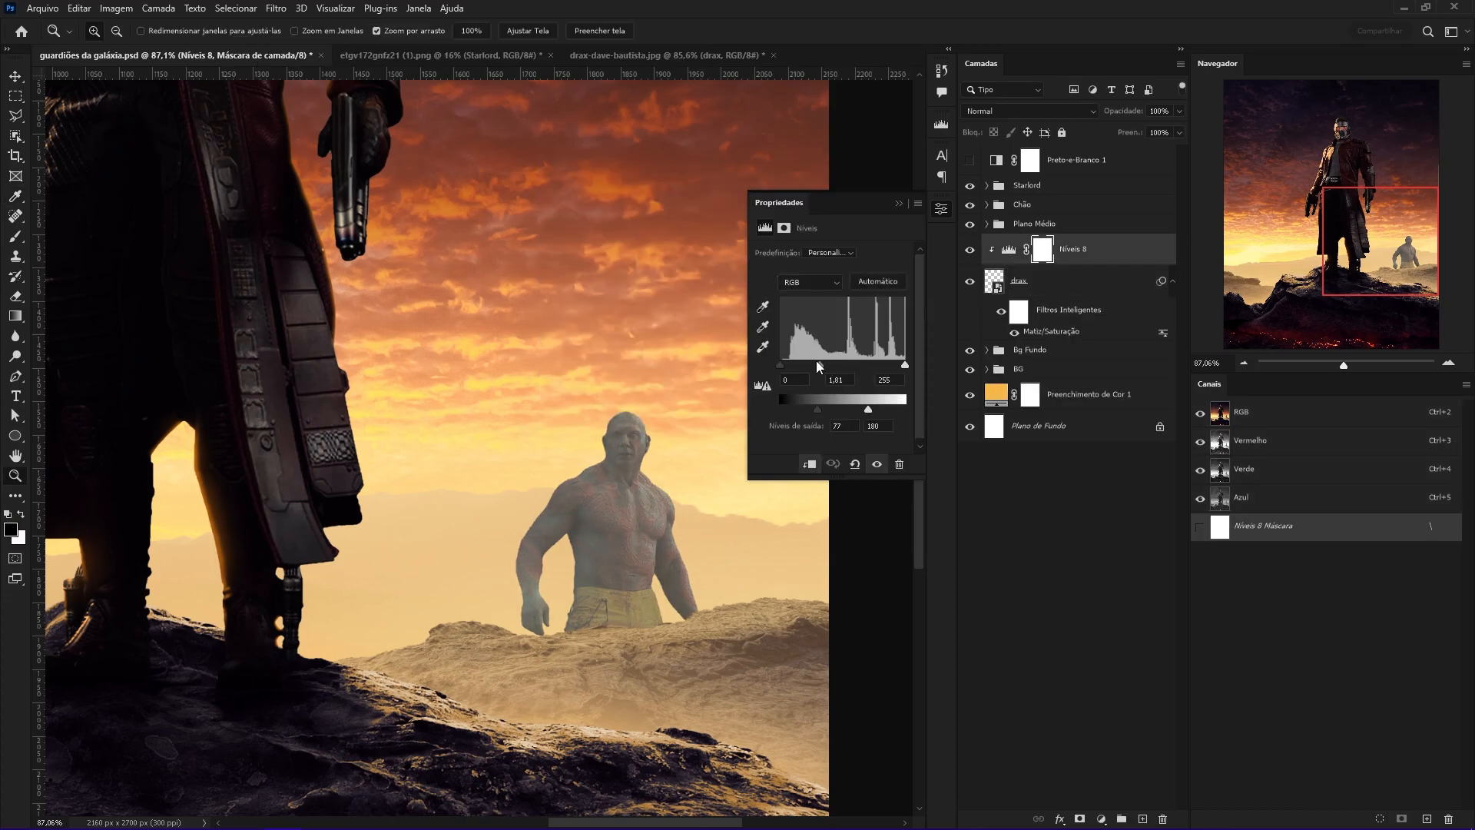
# Add a clipped Color Balance adjustment above Níveis 8 with midtones at red +30 and yellow -21.
pyautogui.click(1101, 818)
pyautogui.click(1106, 665)
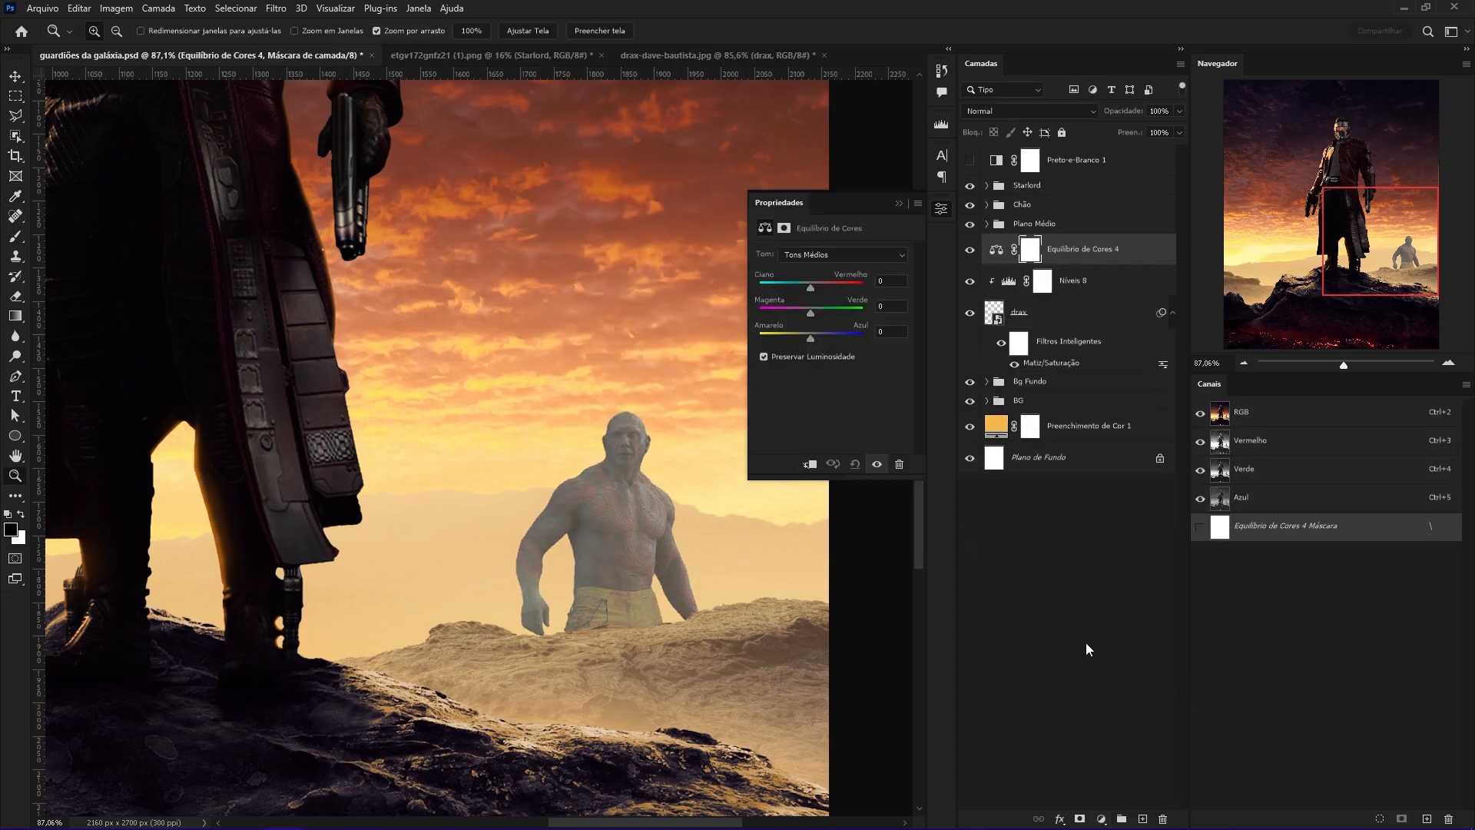
pyautogui.hotkey('ctrl', 'alt', 'g')
pyautogui.click(825, 255)
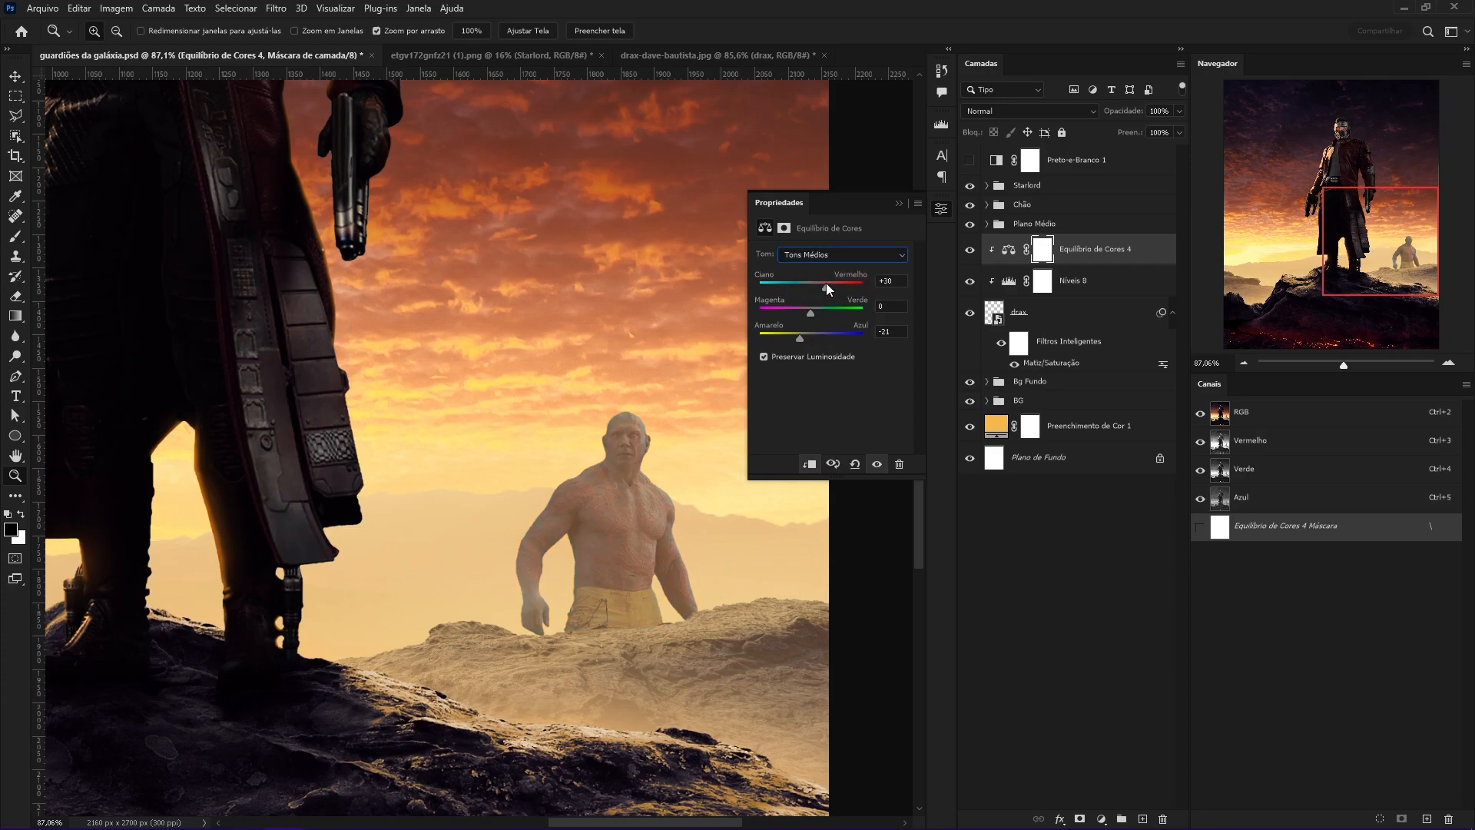
# Scale the Drax figure down to about 253 × 294 px and reposition it closer to Starlord behind the distant rocks.
pyautogui.click(1075, 313)
pyautogui.hotkey('ctrl', 't')
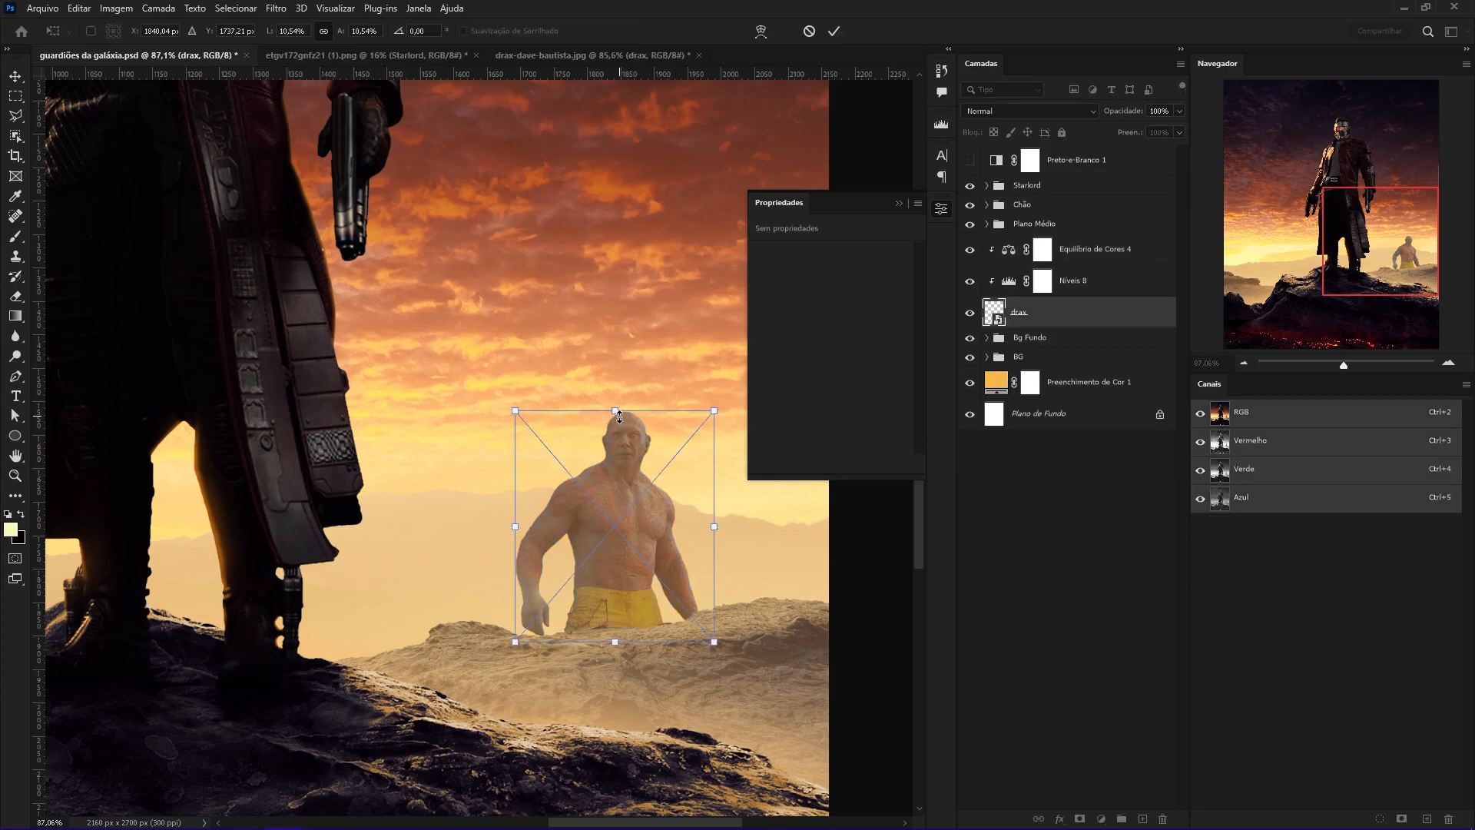
pyautogui.moveTo(616, 413); pyautogui.dragTo(616, 431)
pyautogui.moveTo(615, 496); pyautogui.dragTo(555, 495)
pyautogui.press('Return')
# Set the highlights of Equilíbrio de Cores 4 to red +10 and yellow -30.
pyautogui.hotkey('ctrl', '+')
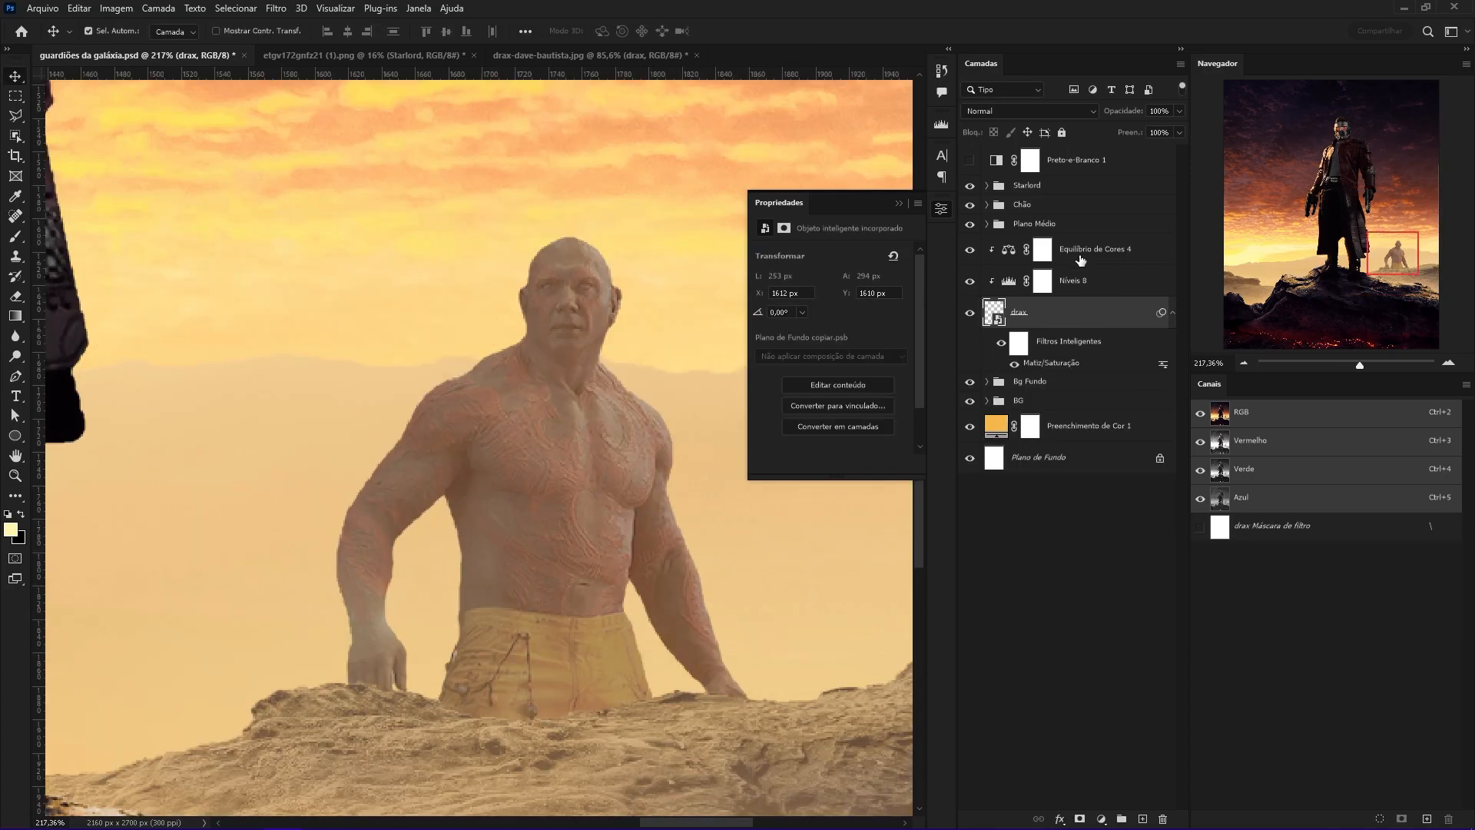
pyautogui.click(1081, 249)
pyautogui.click(876, 464)
pyautogui.click(877, 464)
pyautogui.click(843, 254)
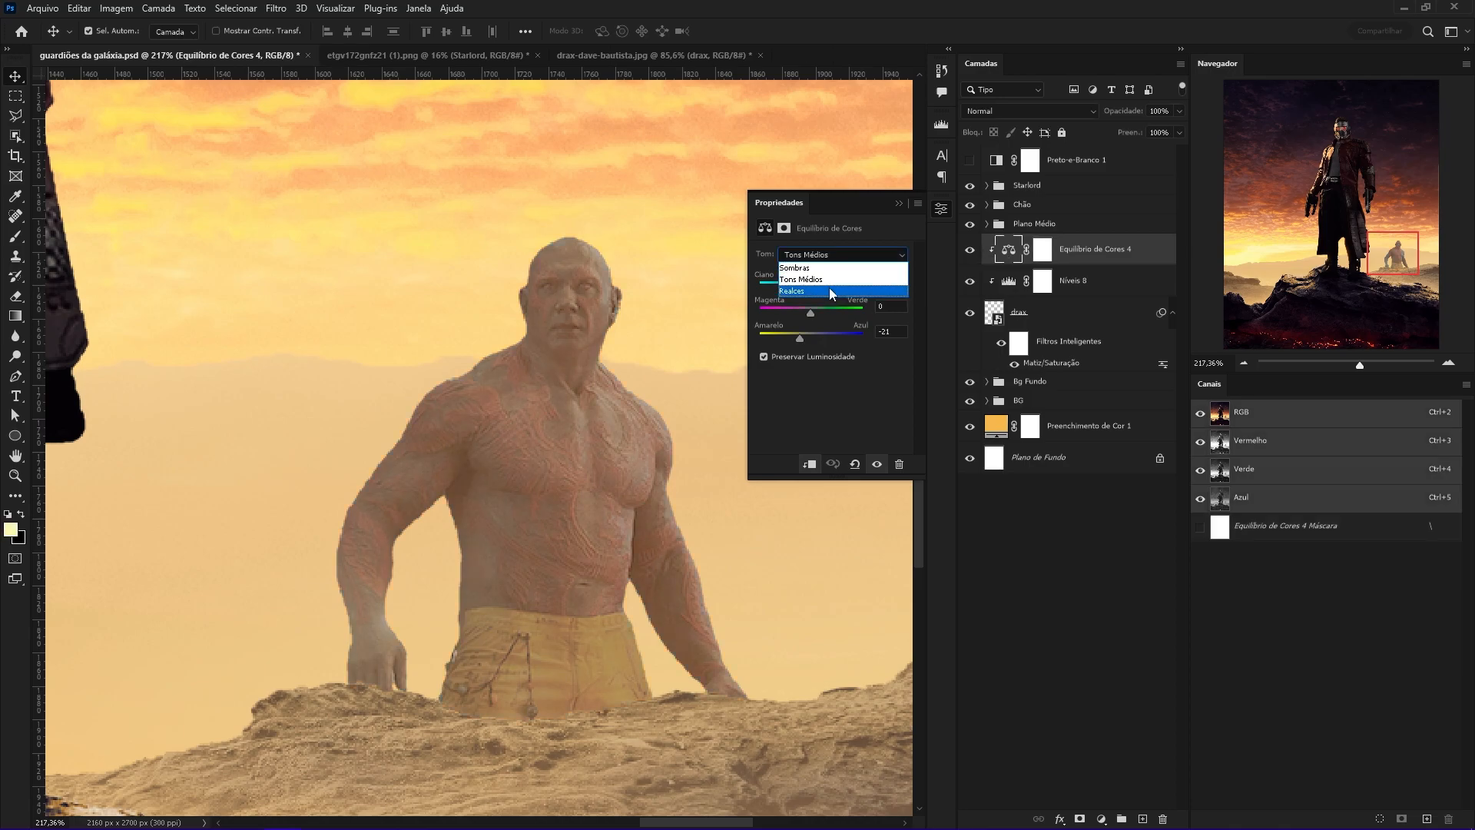
pyautogui.click(828, 290)
pyautogui.moveTo(809, 339); pyautogui.dragTo(795, 343)
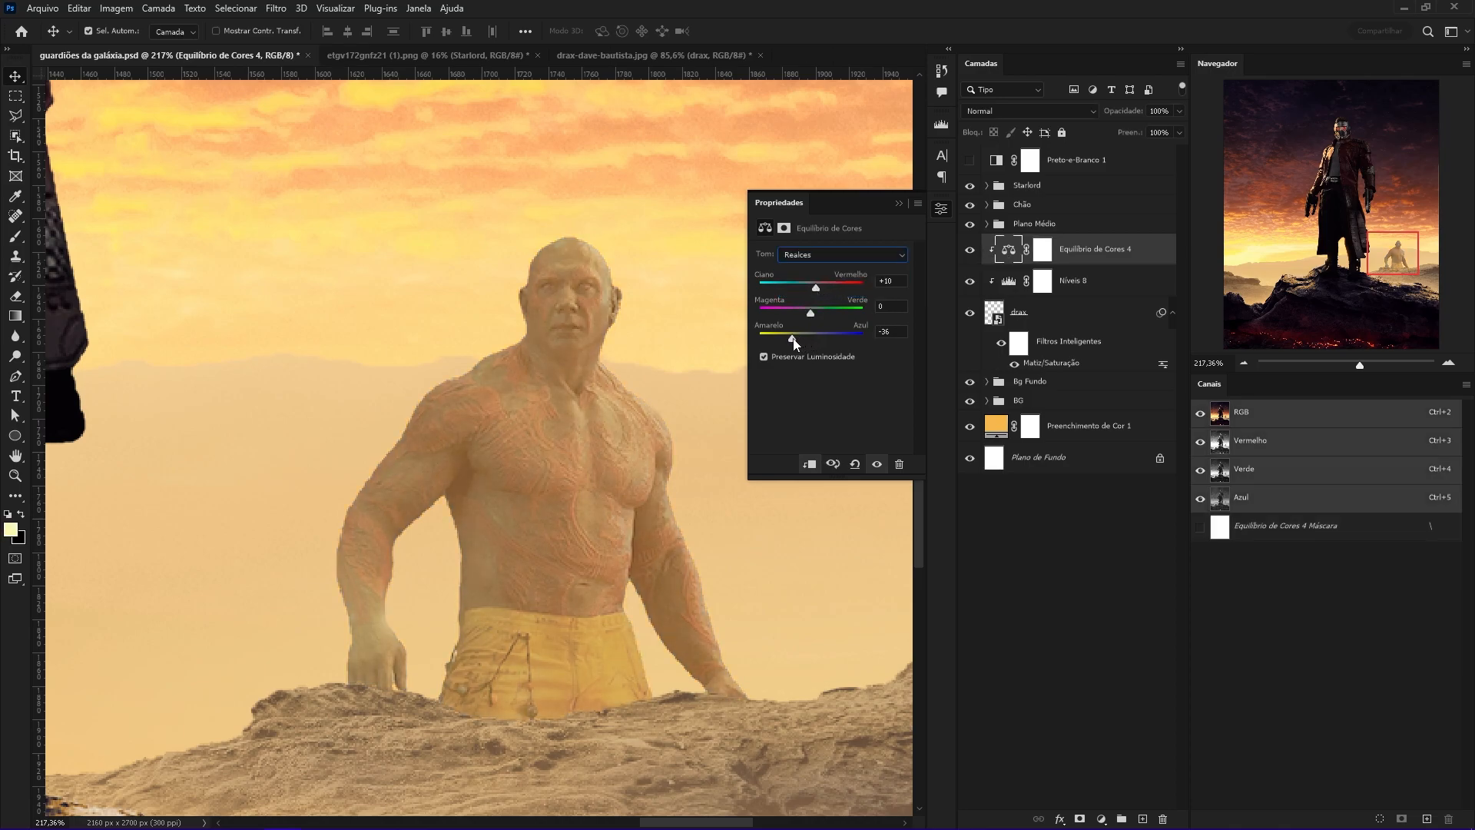
# Examine how the Drax figure and its adjustment layers blend with the hazy background.
pyautogui.press('z')
pyautogui.keyDown('alt'); pyautogui.click(695, 624); pyautogui.keyUp('alt')
pyautogui.click(644, 593)
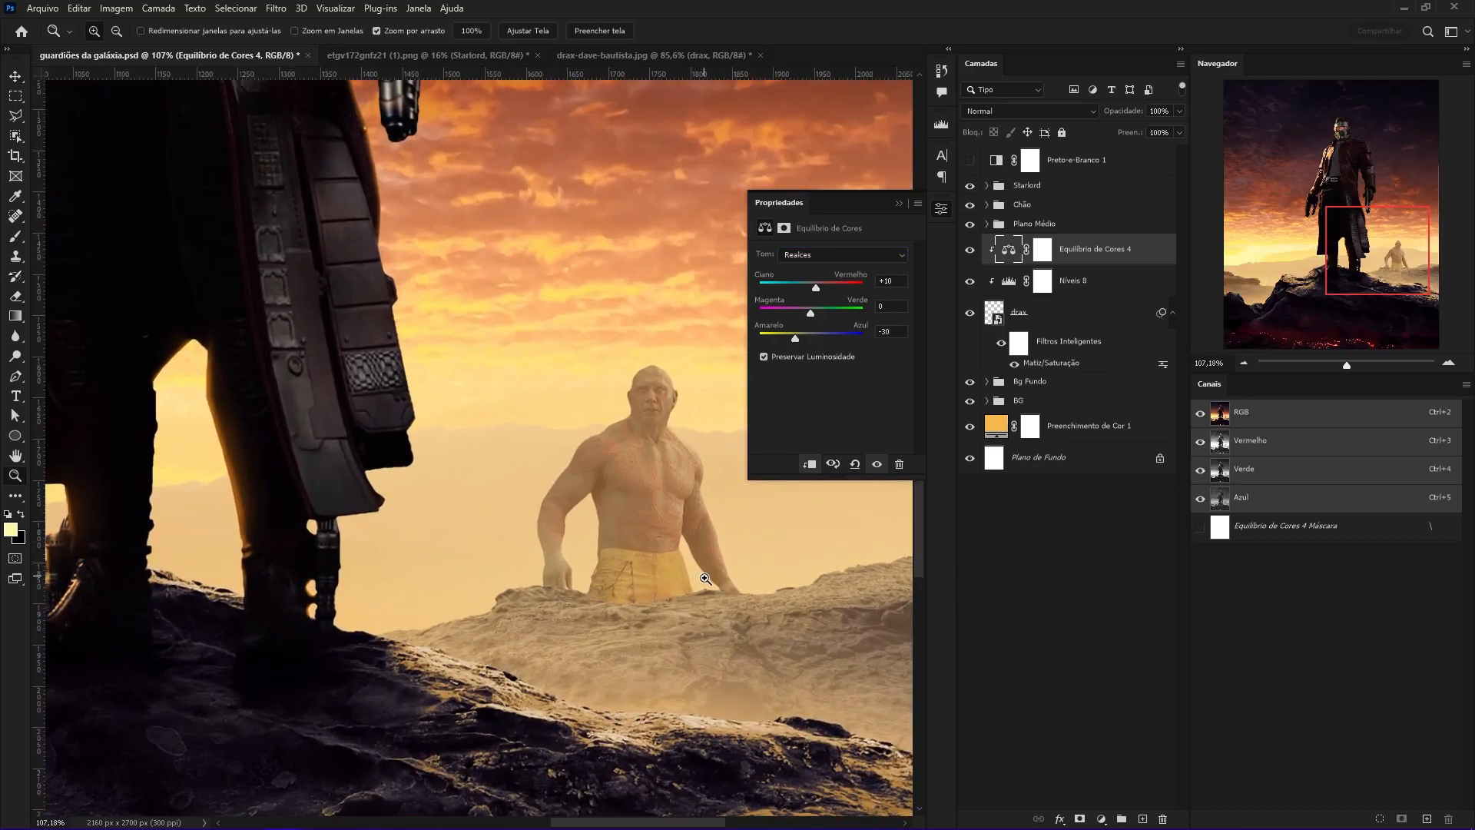
pyautogui.click(682, 601)
pyautogui.moveTo(682, 602); pyautogui.dragTo(695, 602)
pyautogui.press('v')
pyautogui.click(723, 538)
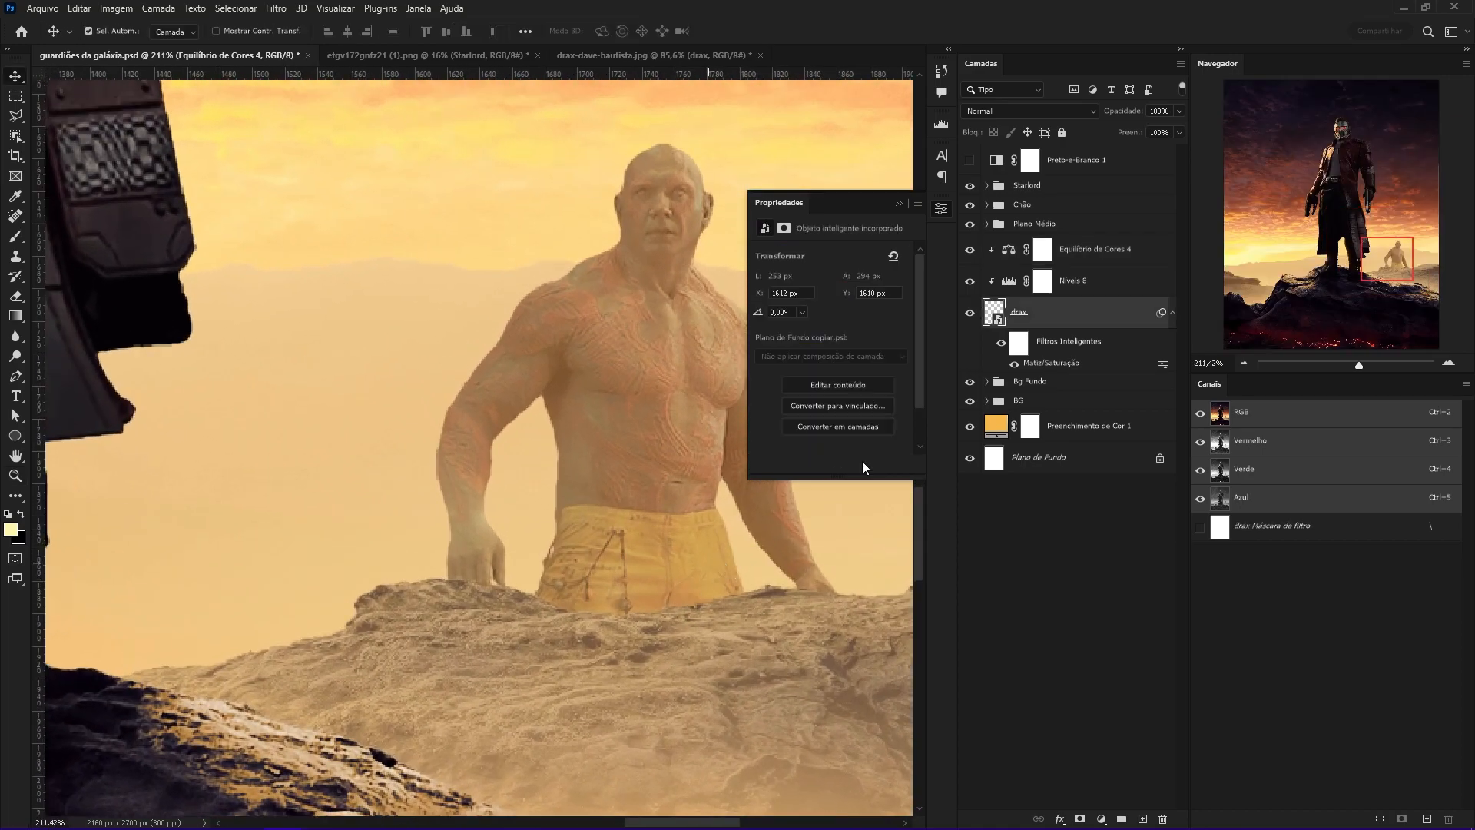
pyautogui.click(1092, 252)
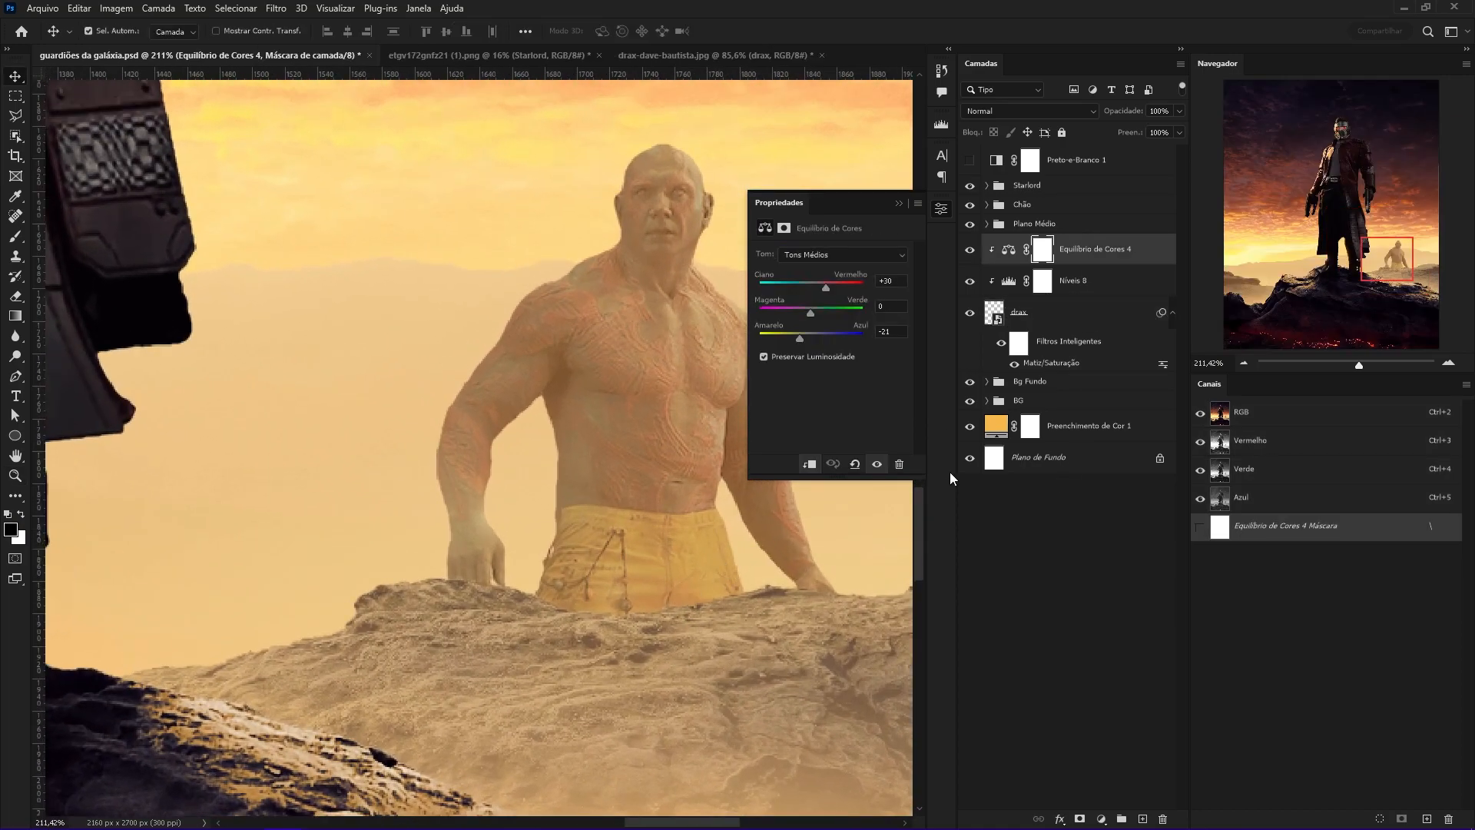
pyautogui.keyDown('shift'); pyautogui.click(1060, 319); pyautogui.keyUp('shift')
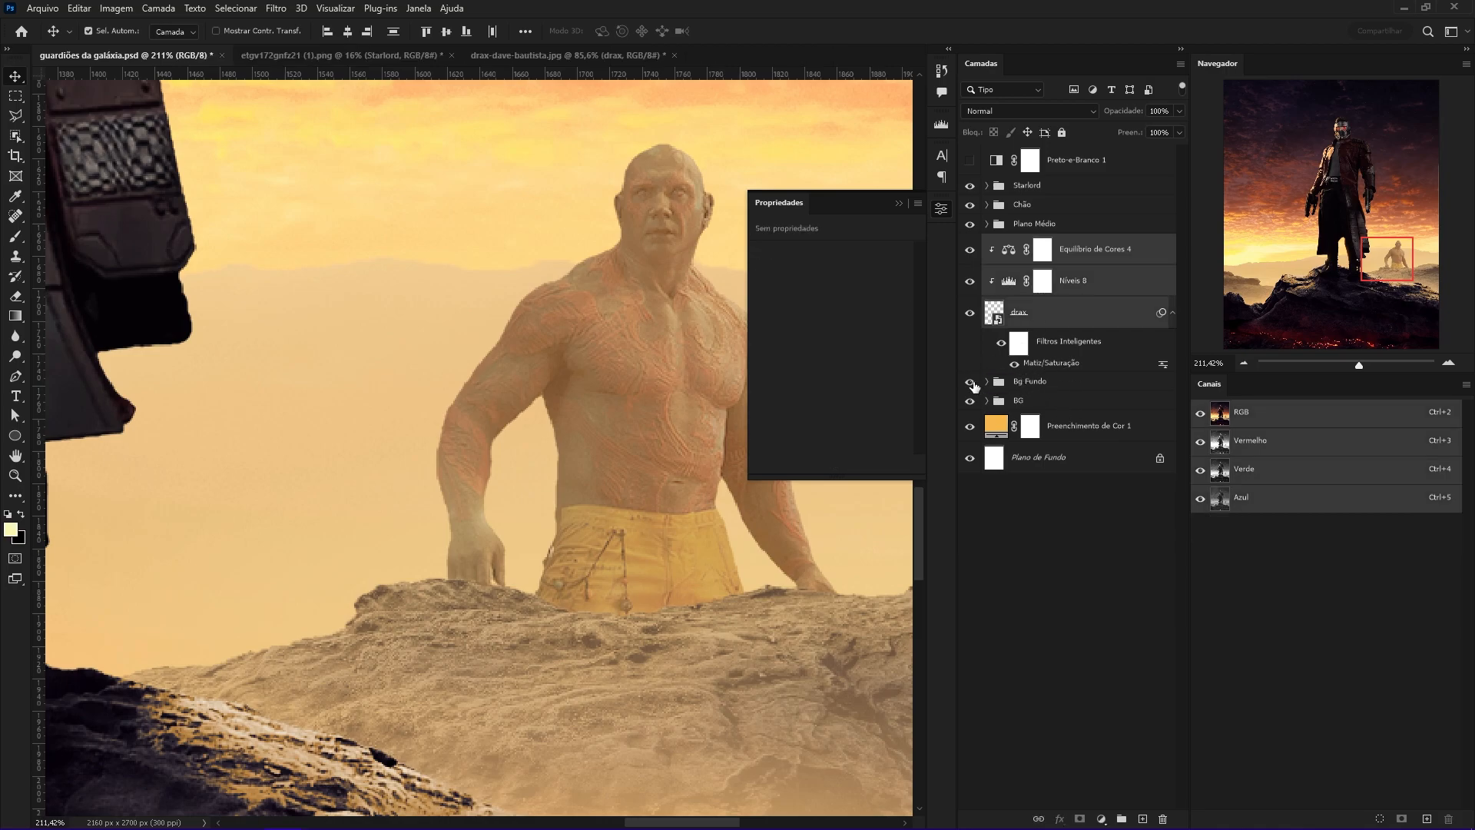
# Compare the scene with and without the Camada 3 haze, then unclip that layer and move it above Equilíbrio de Cores 4.
pyautogui.click(1102, 257)
pyautogui.click(863, 565)
pyautogui.click(970, 408)
pyautogui.click(970, 408)
pyautogui.click(969, 408)
pyautogui.click(969, 408)
pyautogui.hotkey('ctrl', 'alt', 'g')
pyautogui.moveTo(1101, 415); pyautogui.dragTo(1099, 250)
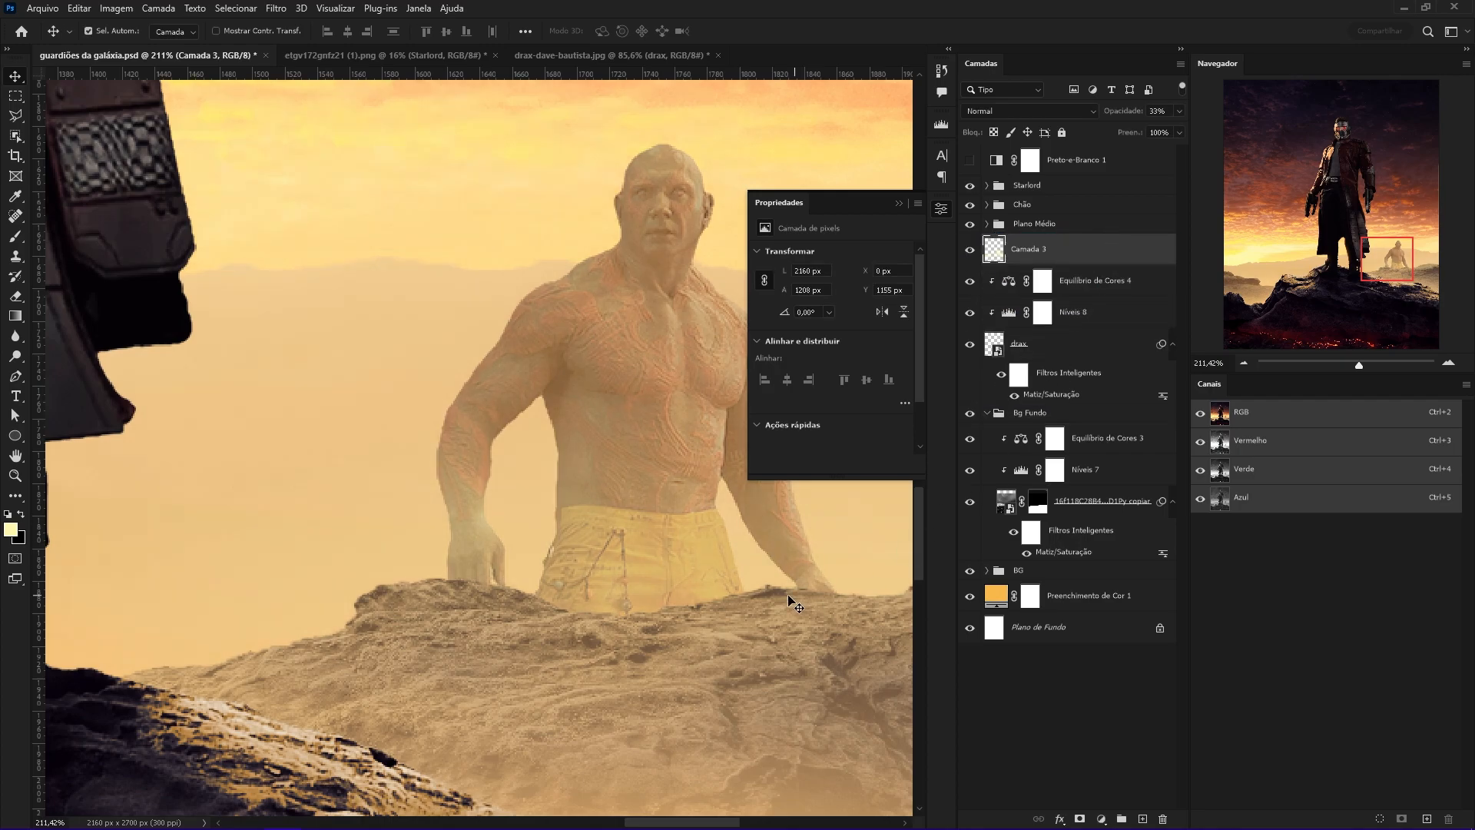
# Strengthen the haze over Drax's lower body on Camada 3 with a soft brush and set the layer opacity to 59%.
pyautogui.scroll(-5, 812, 606)
pyautogui.scroll(5, 812, 606)
pyautogui.press('b')
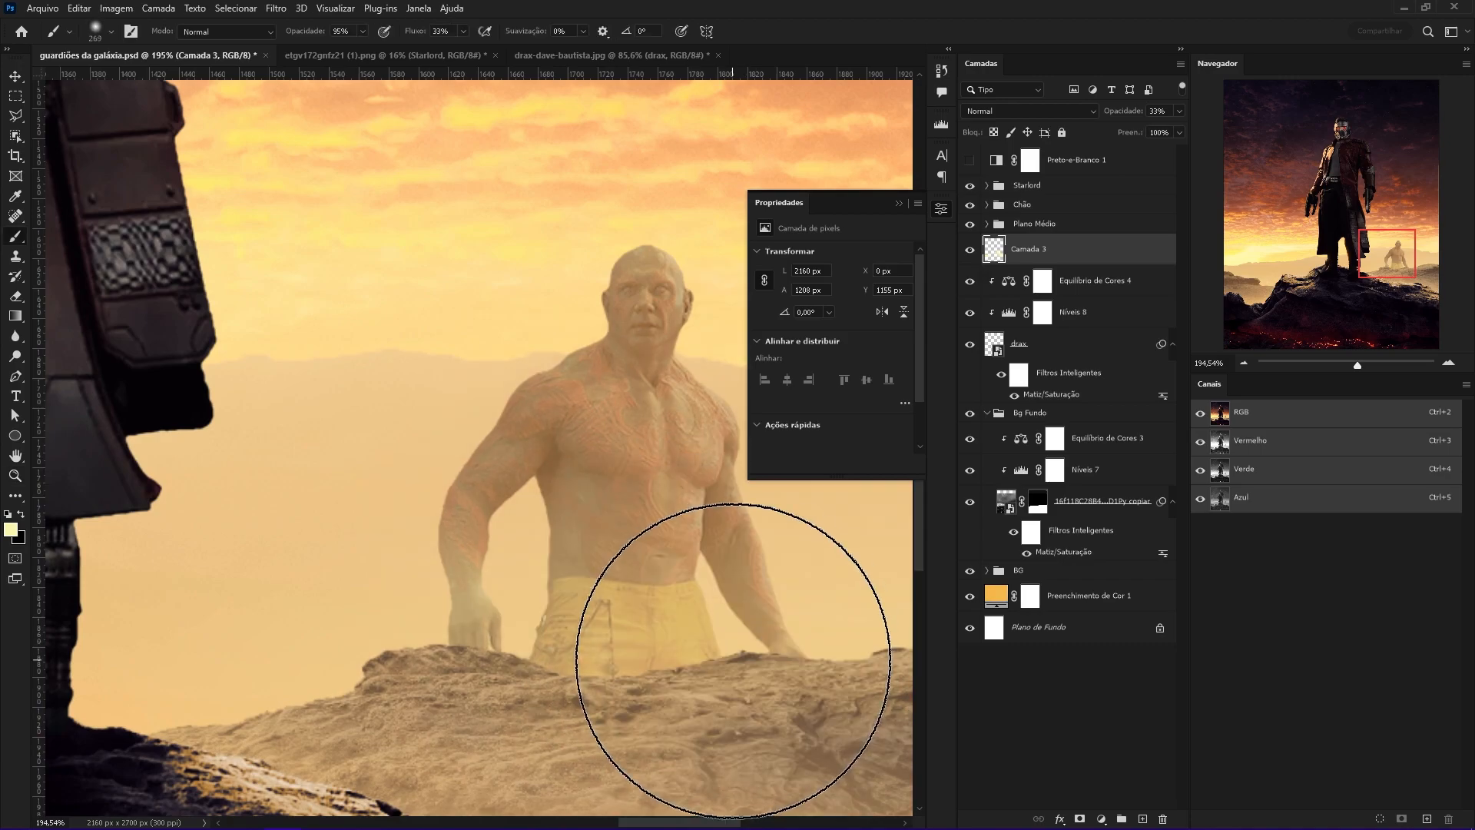
pyautogui.hscroll(2, 734, 659)
pyautogui.press('[')
pyautogui.moveTo(703, 648); pyautogui.dragTo(676, 596)
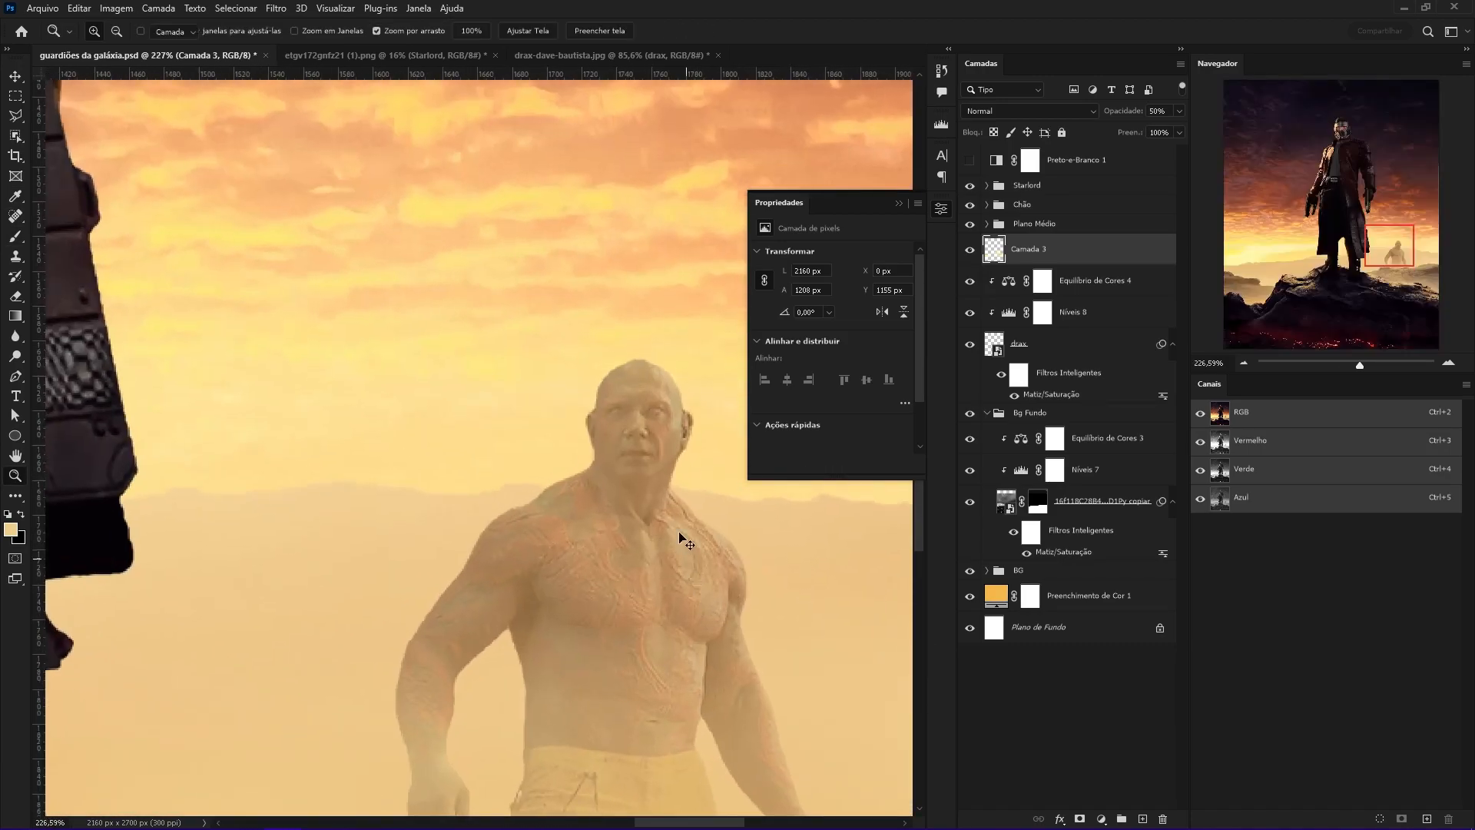
# Add a clipped Hue/Saturation adjustment above Equilíbrio de Cores 4 with Colorize enabled and lightness at +50.
pyautogui.press('v')
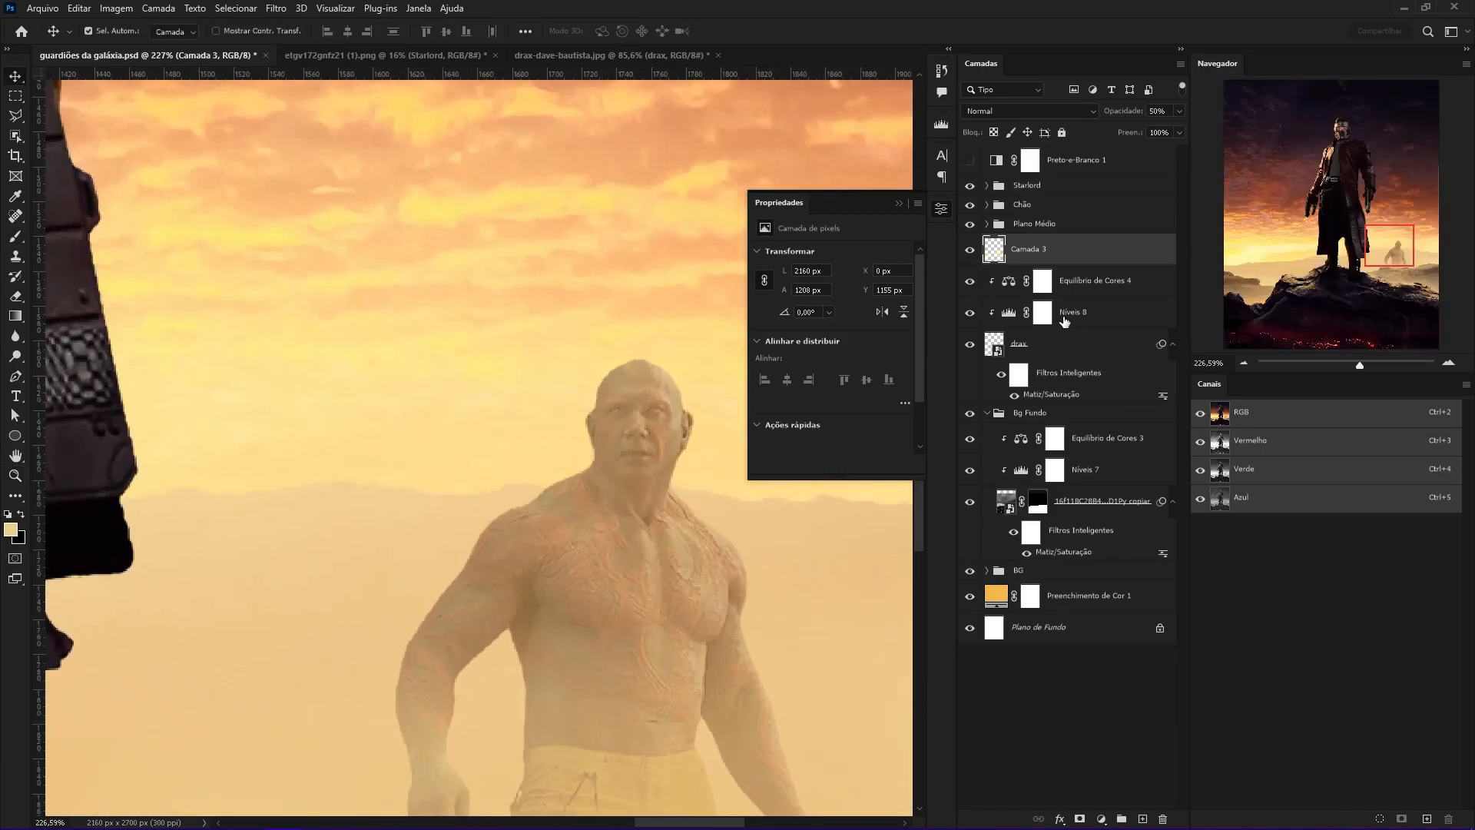
pyautogui.click(1076, 281)
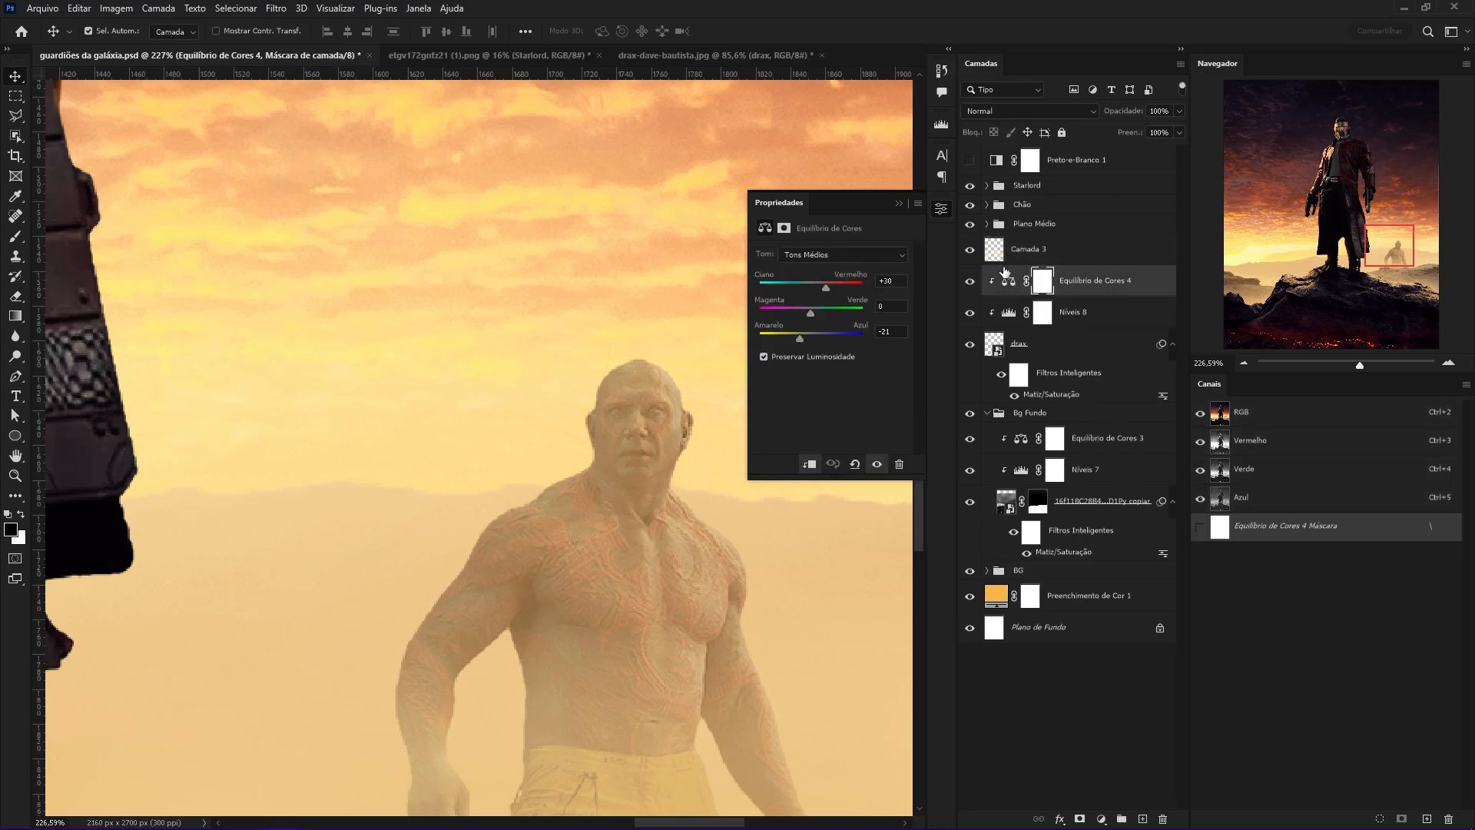
pyautogui.click(1093, 611)
pyautogui.hotkey('ctrl', 'alt', 'g')
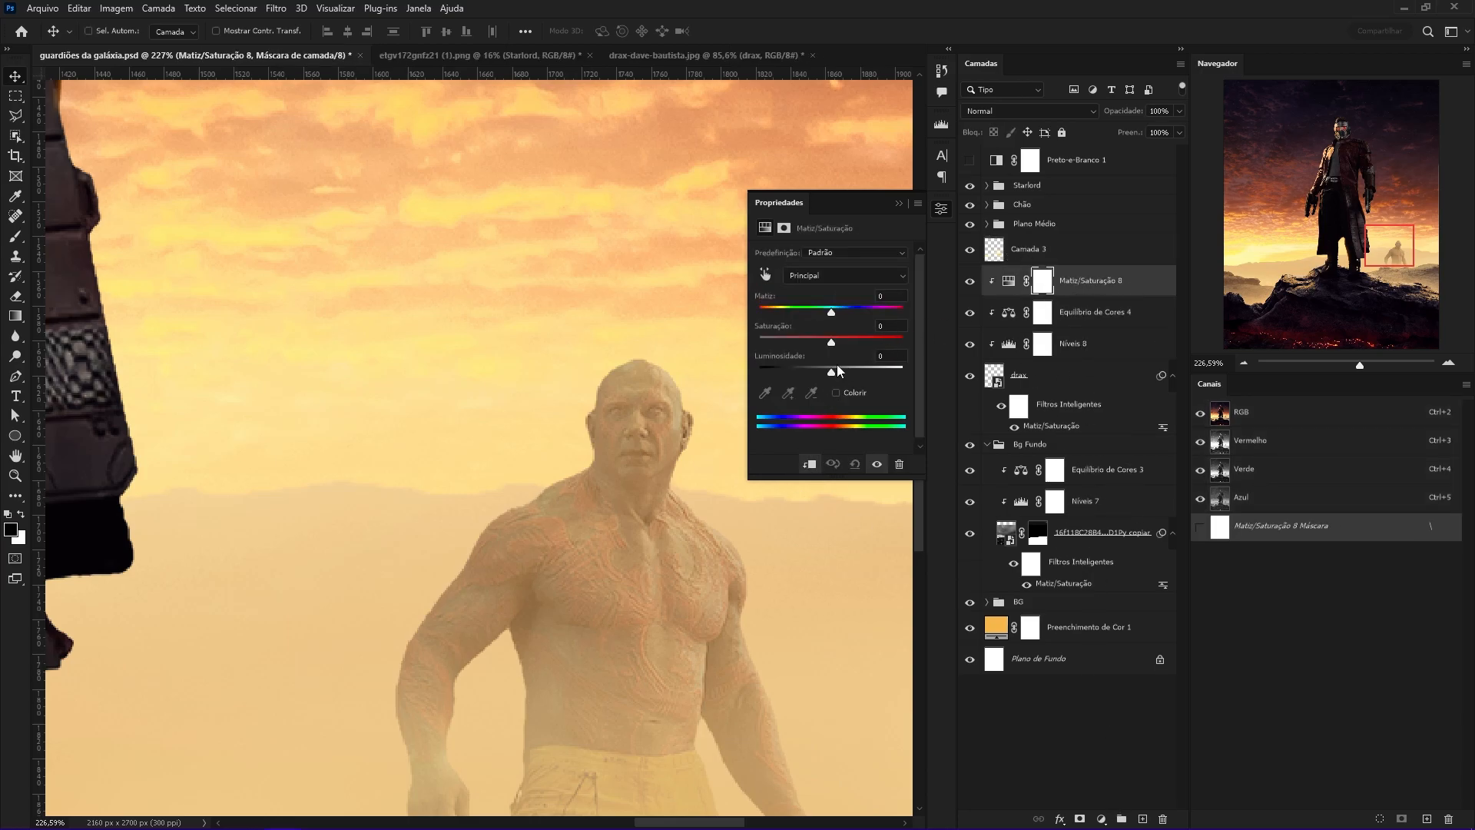
pyautogui.click(837, 392)
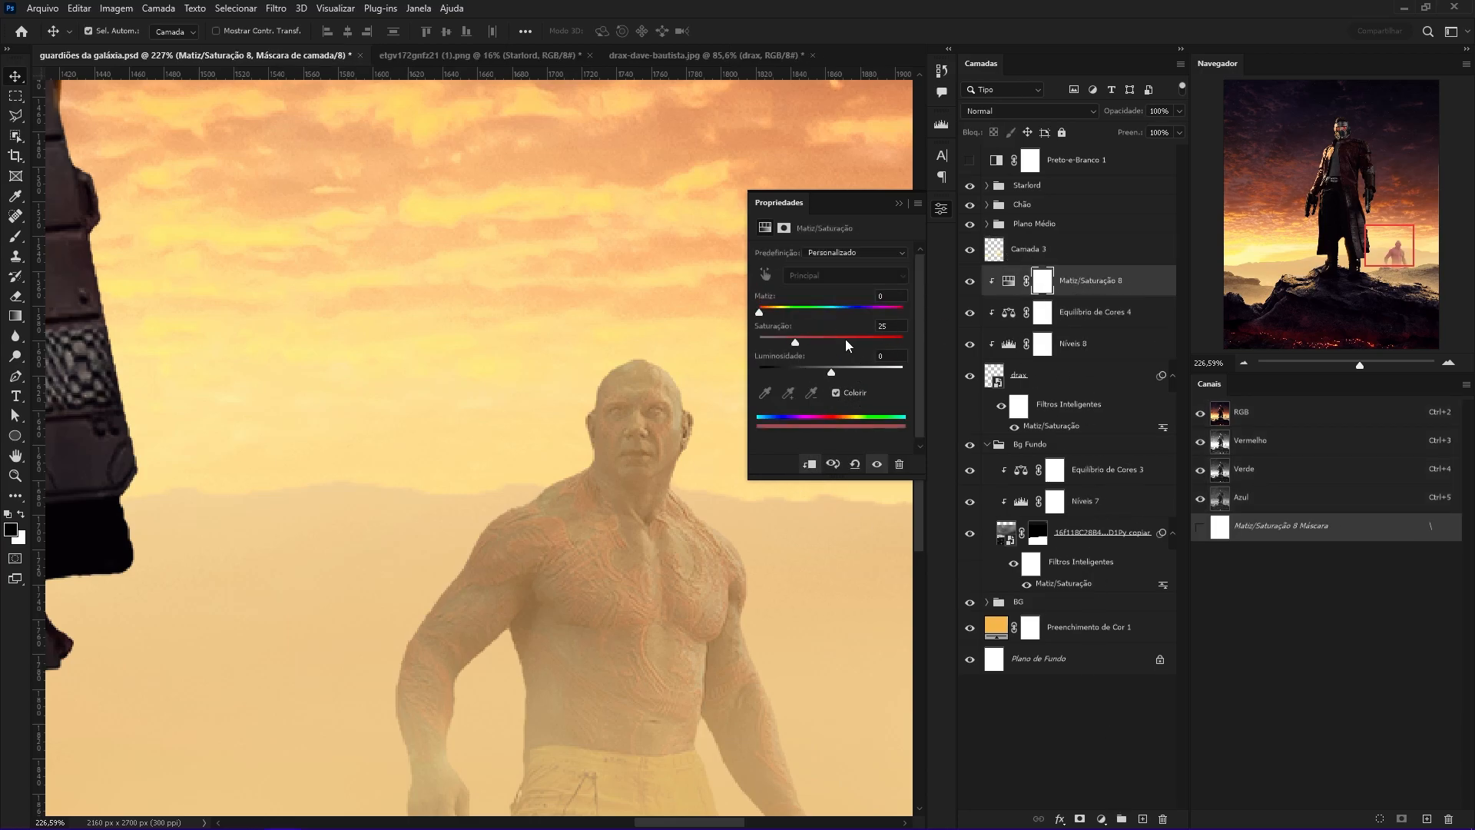
# Split the underlying-layer shadow slider in Matiz/Saturação 8's Blend If options, and set its hue to 46 and saturation to 84.
pyautogui.doubleClick(1147, 292)
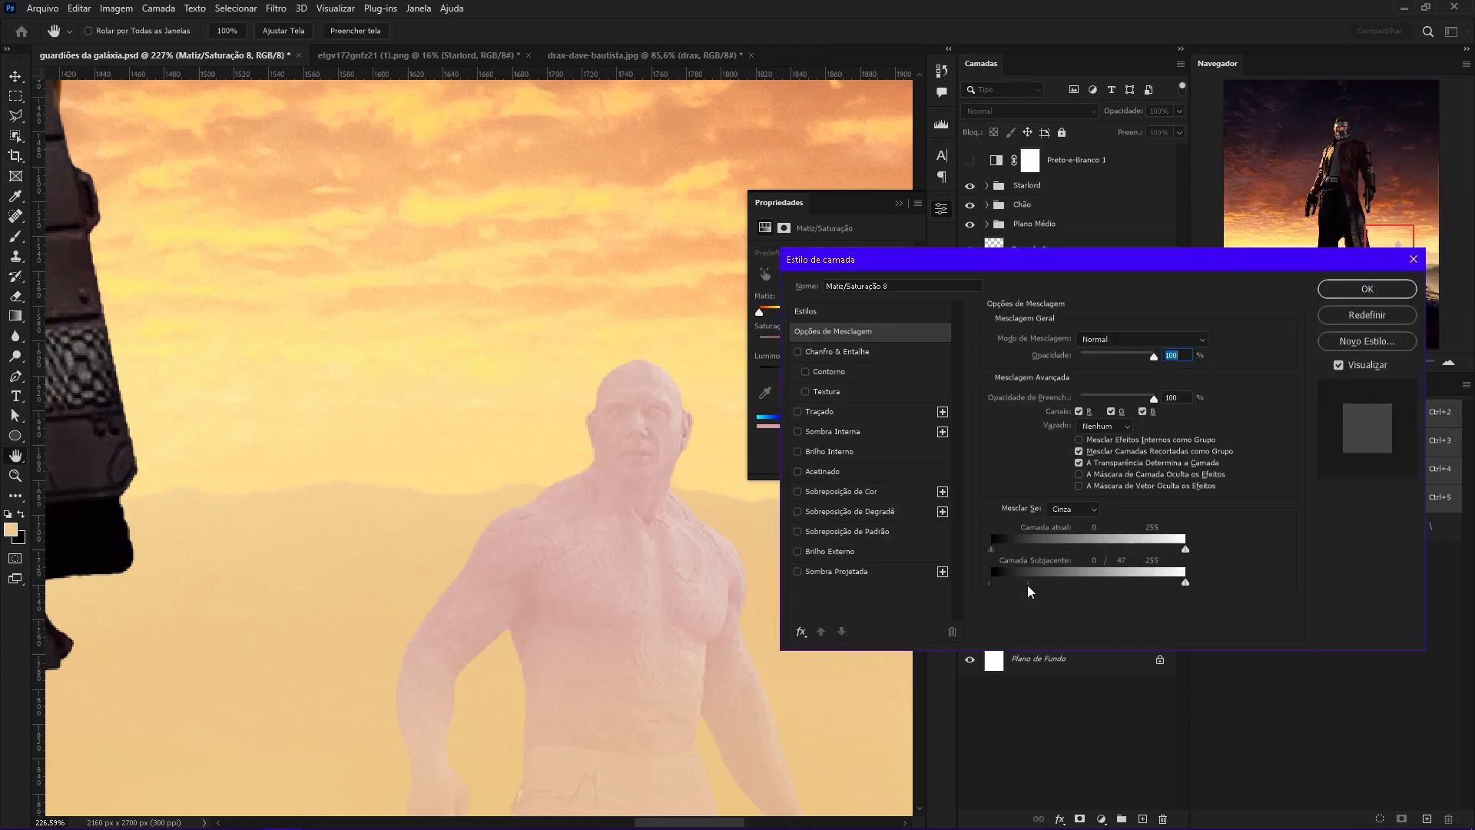
pyautogui.moveTo(1051, 582)
pyautogui.mouseDown()
pyautogui.moveTo(948, 577)
pyautogui.moveTo(1106, 585)
pyautogui.mouseUp()
pyautogui.click(1368, 313)
pyautogui.moveTo(838, 342); pyautogui.dragTo(855, 346)
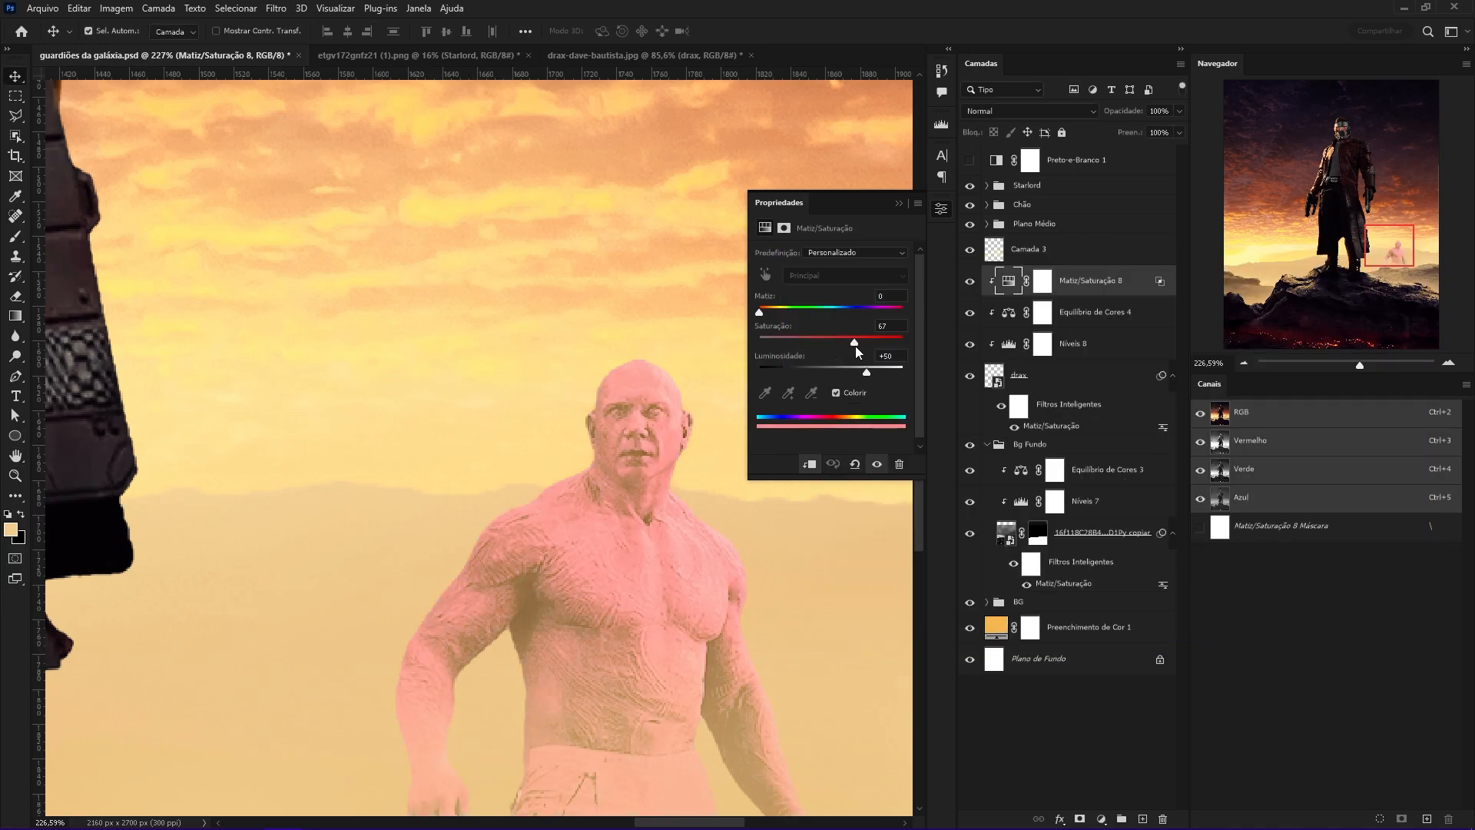
pyautogui.moveTo(767, 312); pyautogui.dragTo(775, 312)
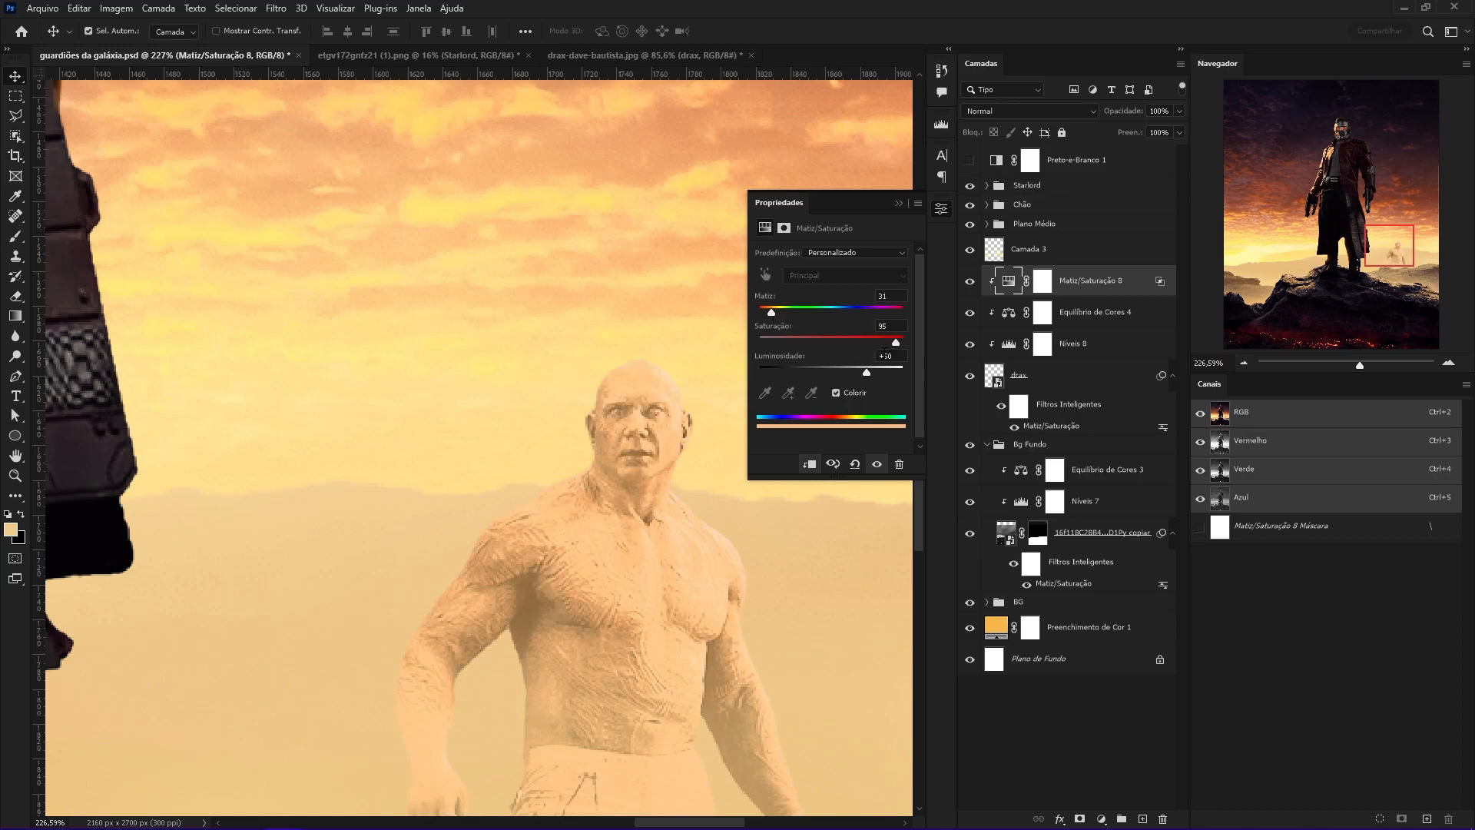
# Invert the Matiz/Saturação 8 mask and paint the warm rim light back along the edges of Drax's head, shoulders and arms.
pyautogui.hotkey('ctrl', 'i')
pyautogui.press('d')
pyautogui.press('b')
pyautogui.moveTo(566, 464)
pyautogui.mouseDown()
pyautogui.moveTo(477, 510)
pyautogui.moveTo(530, 354)
pyautogui.mouseUp()
pyautogui.moveTo(450, 528); pyautogui.dragTo(443, 528)
pyautogui.moveTo(461, 467)
pyautogui.mouseDown()
pyautogui.moveTo(441, 533)
pyautogui.moveTo(448, 617)
pyautogui.mouseUp()
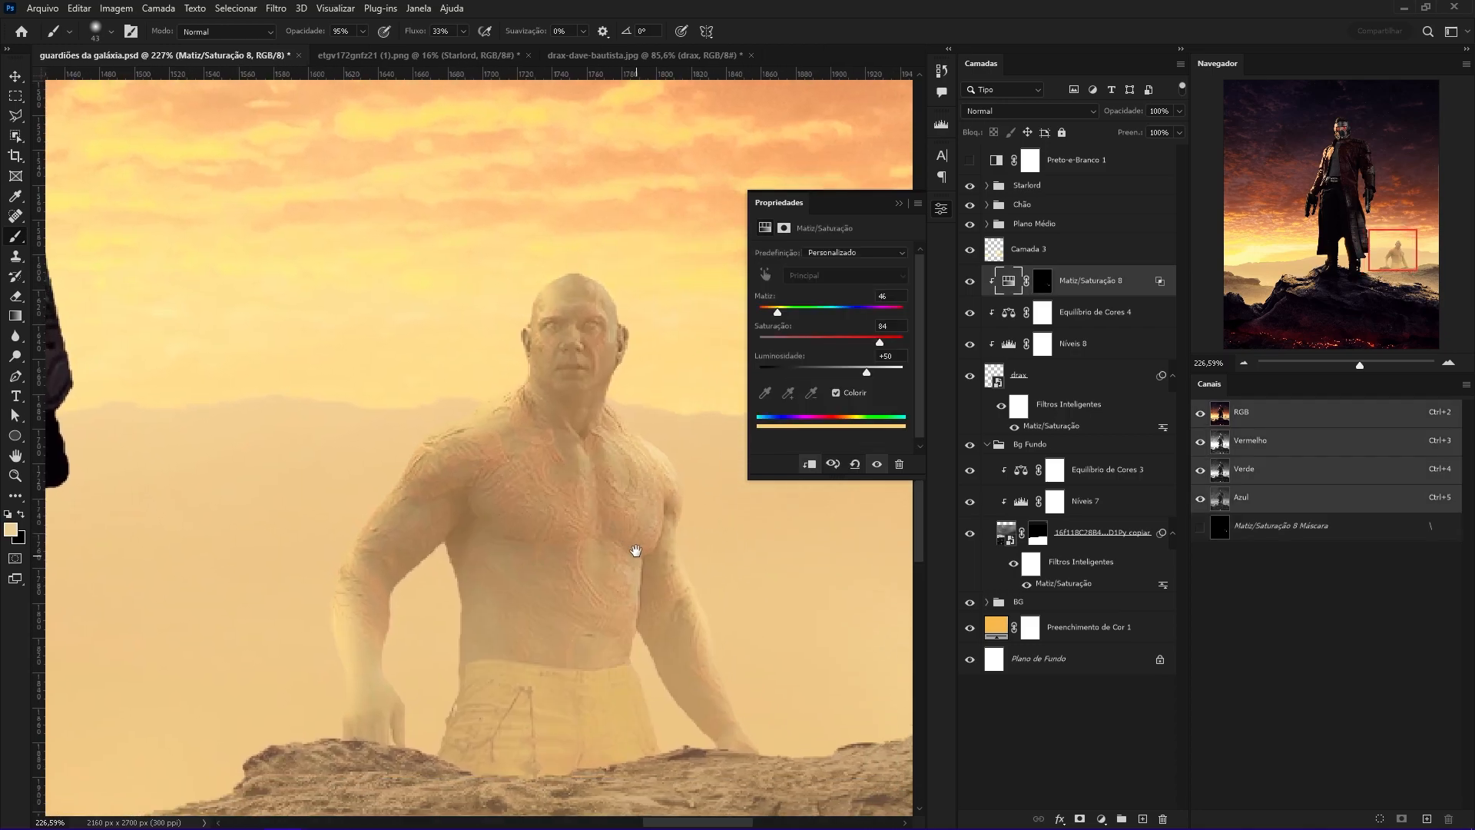
pyautogui.moveTo(635, 551); pyautogui.dragTo(718, 500)
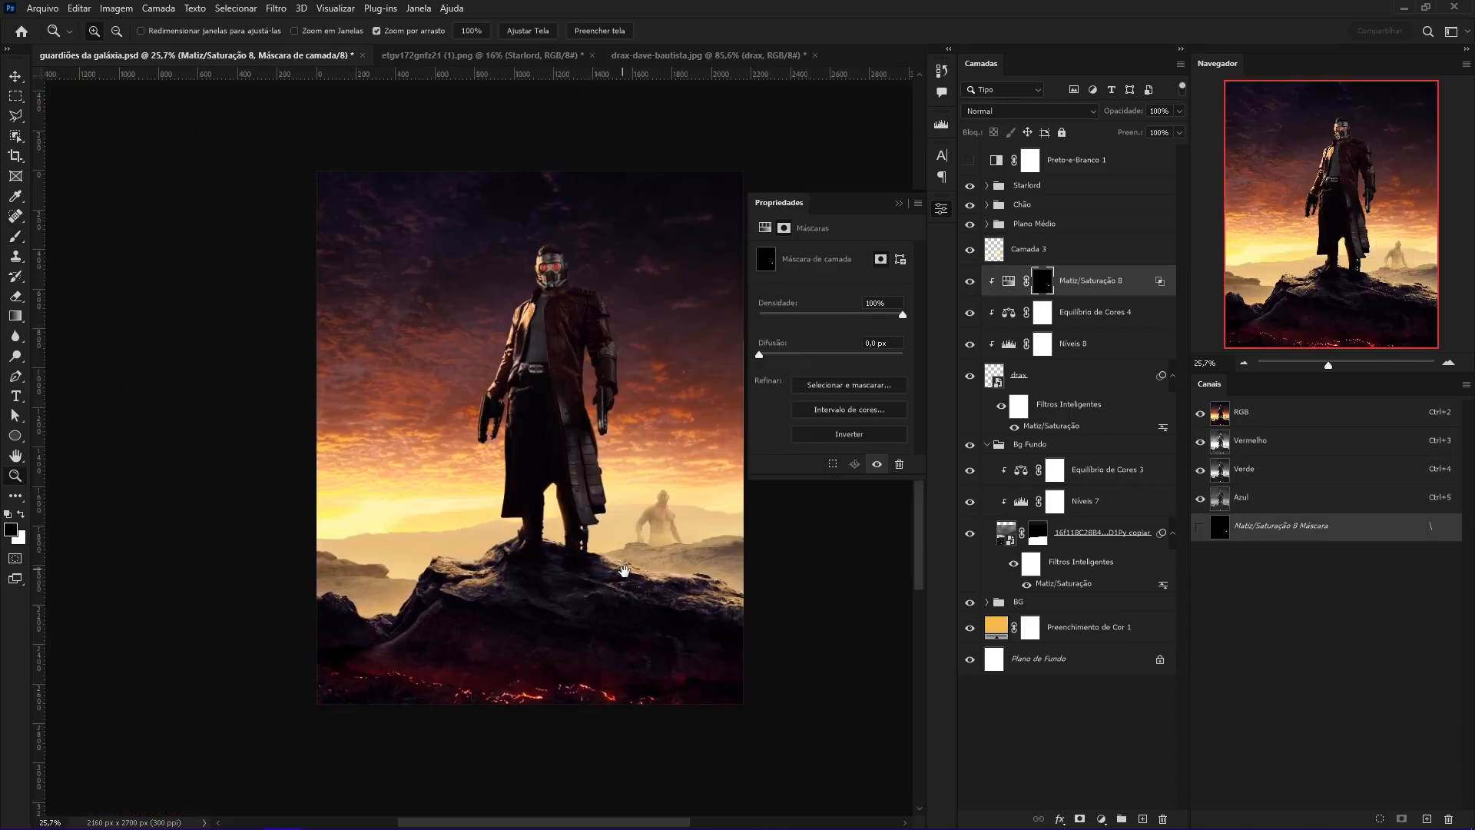
# Scale the Gamora smart object to 16.66% and stand her behind the foreground rock, beside Starlord.
pyautogui.moveTo(624, 570); pyautogui.dragTo(623, 570)
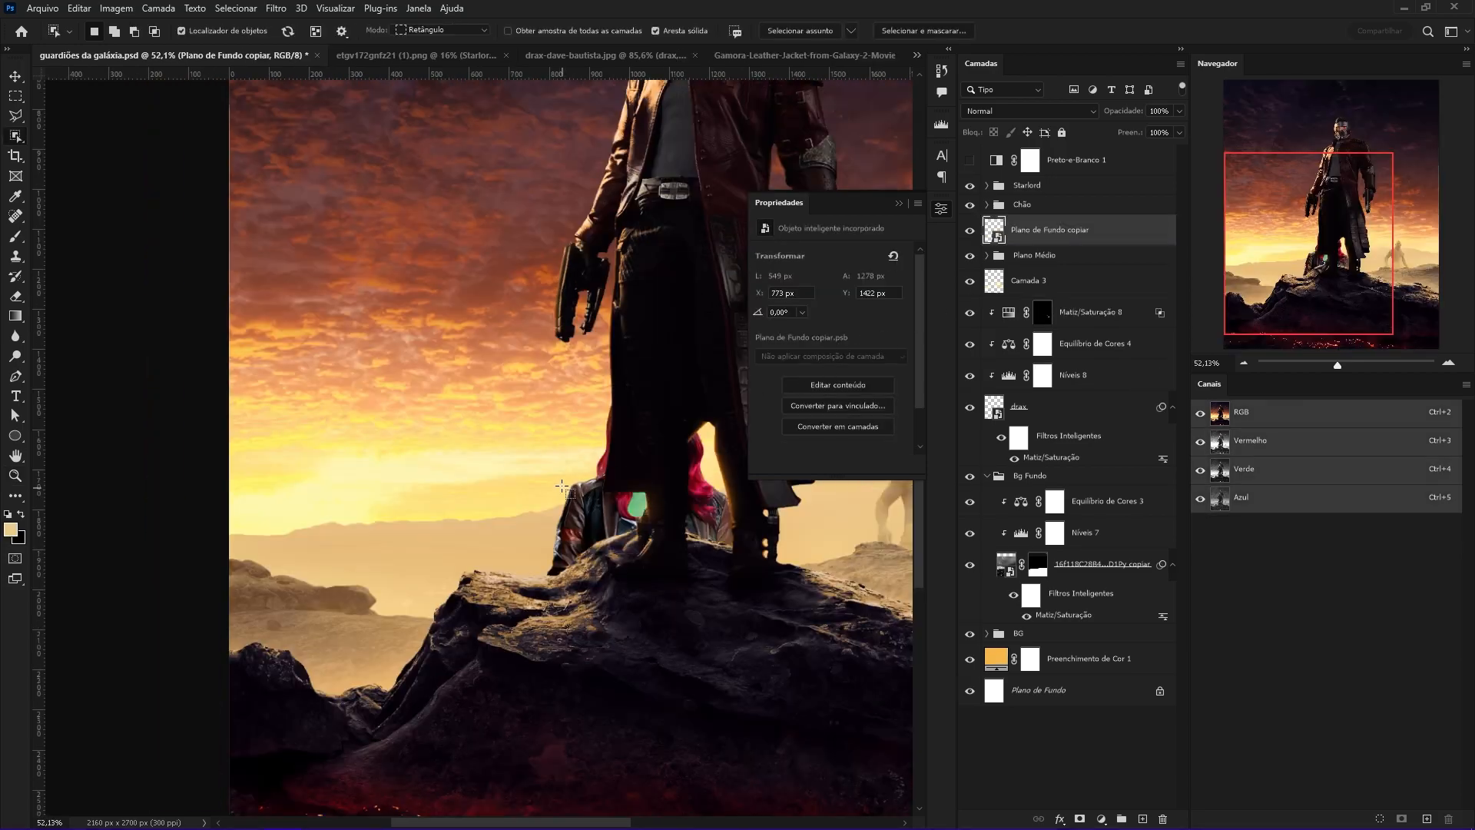
pyautogui.hotkey('ctrl', 't')
pyautogui.moveTo(667, 559); pyautogui.dragTo(412, 510)
pyautogui.moveTo(502, 564); pyautogui.dragTo(503, 455)
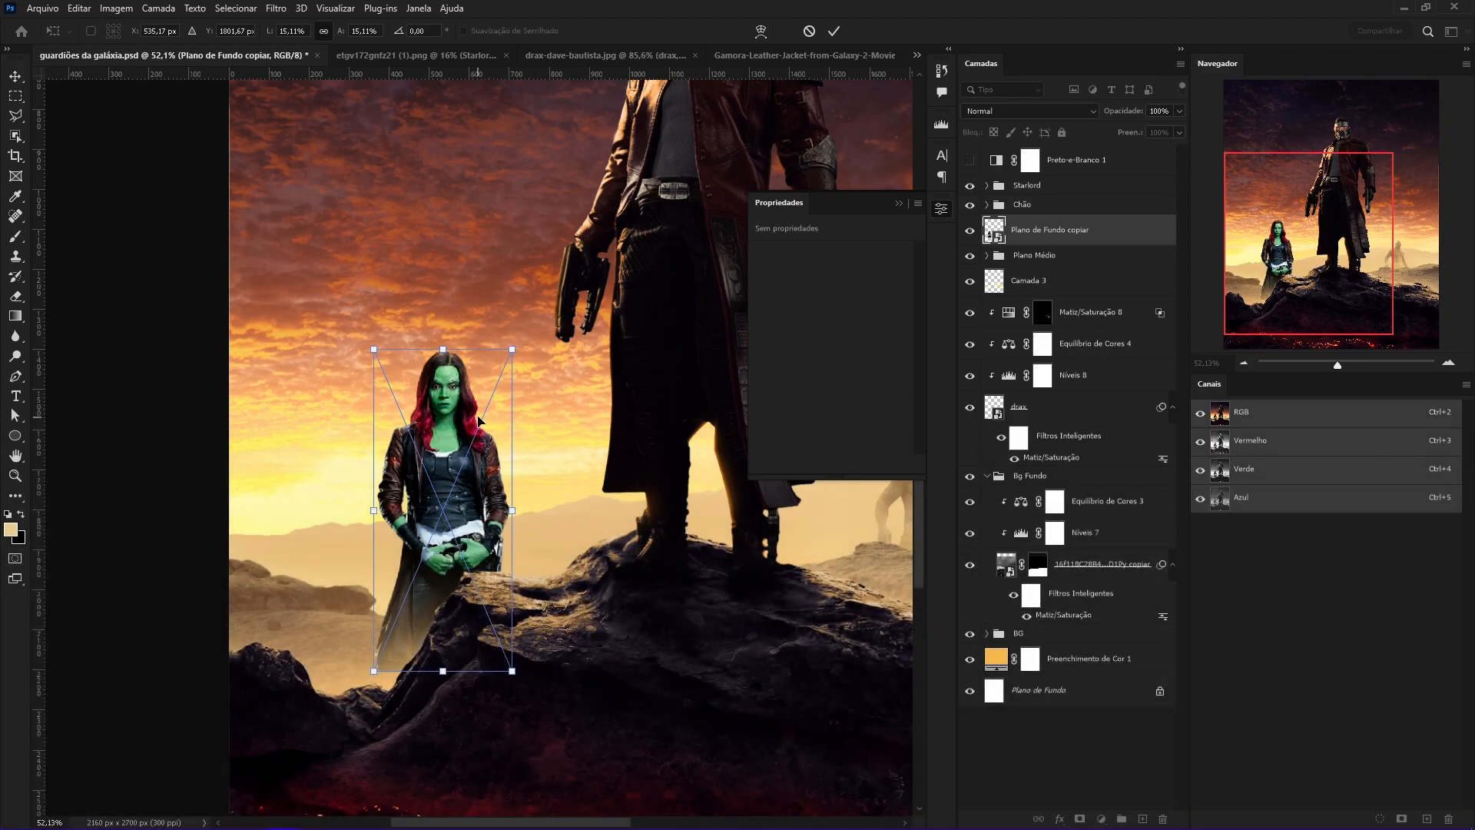
pyautogui.moveTo(444, 350); pyautogui.dragTo(444, 316)
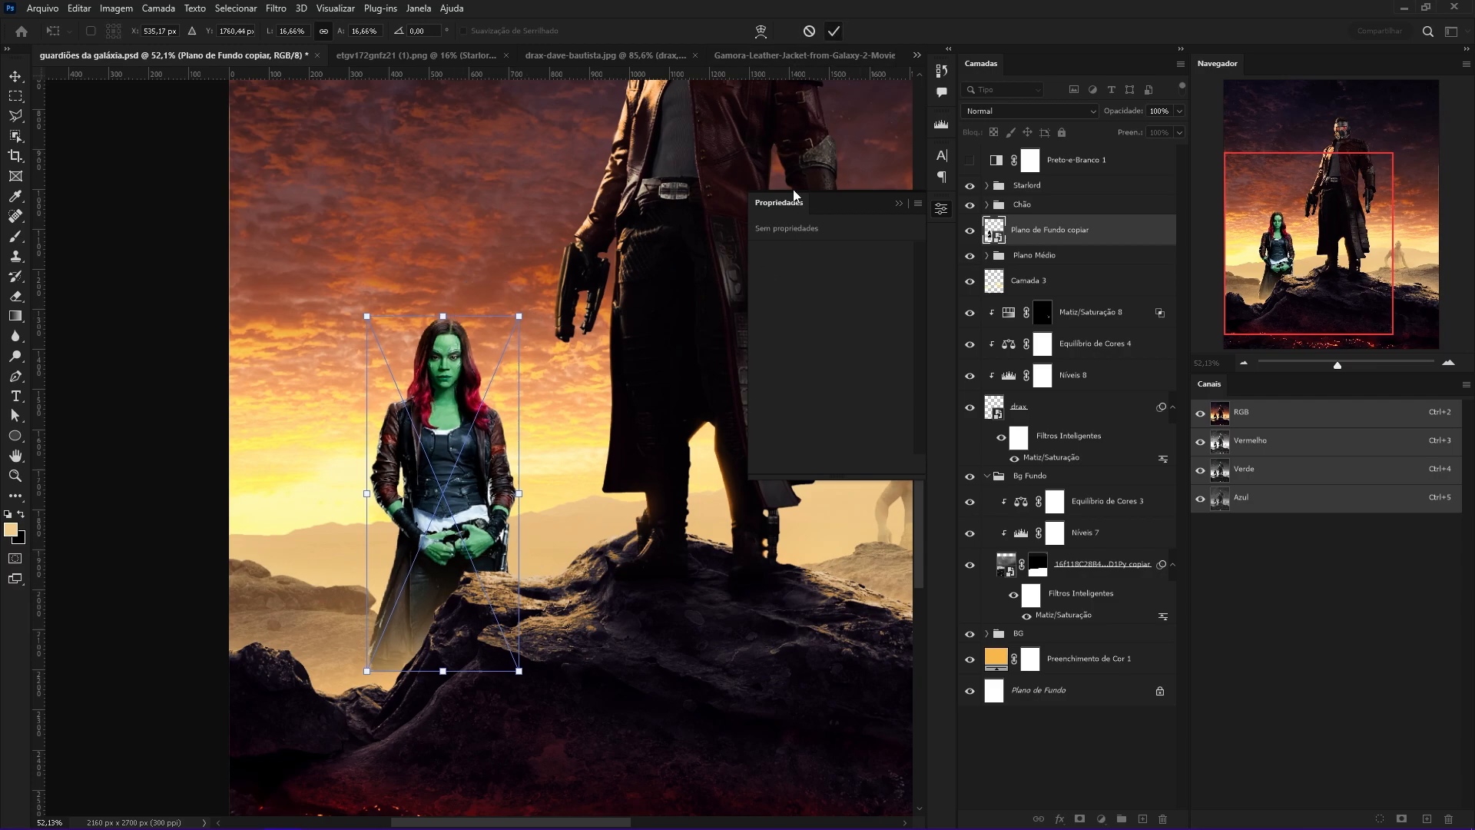
pyautogui.moveTo(553, 463); pyautogui.dragTo(621, 597)
pyautogui.moveTo(427, 534); pyautogui.dragTo(555, 569)
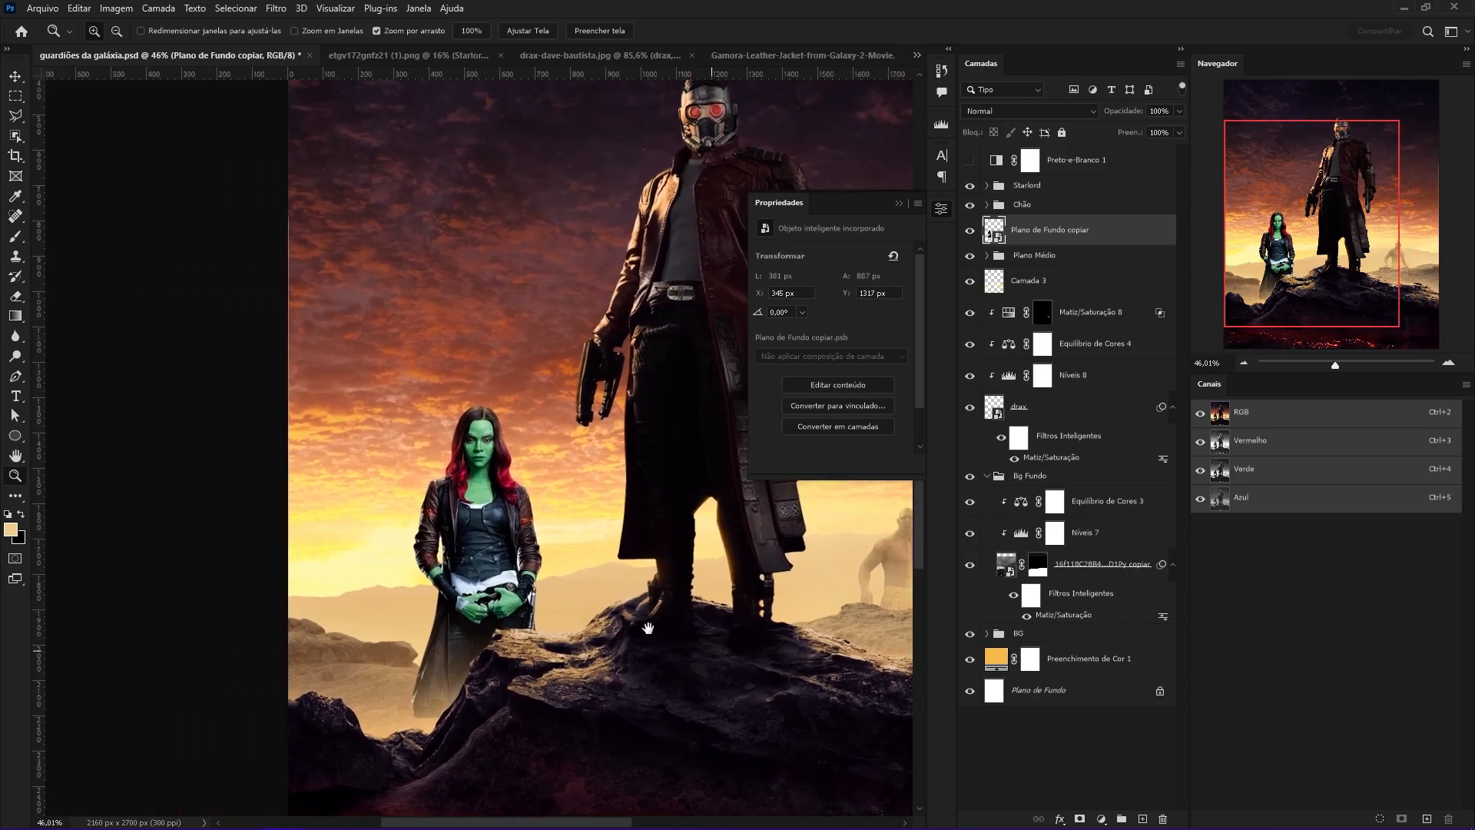
# Add a Levels adjustment above Gamora's layer and clip it to her.
pyautogui.moveTo(487, 503); pyautogui.dragTo(588, 584)
pyautogui.press('v')
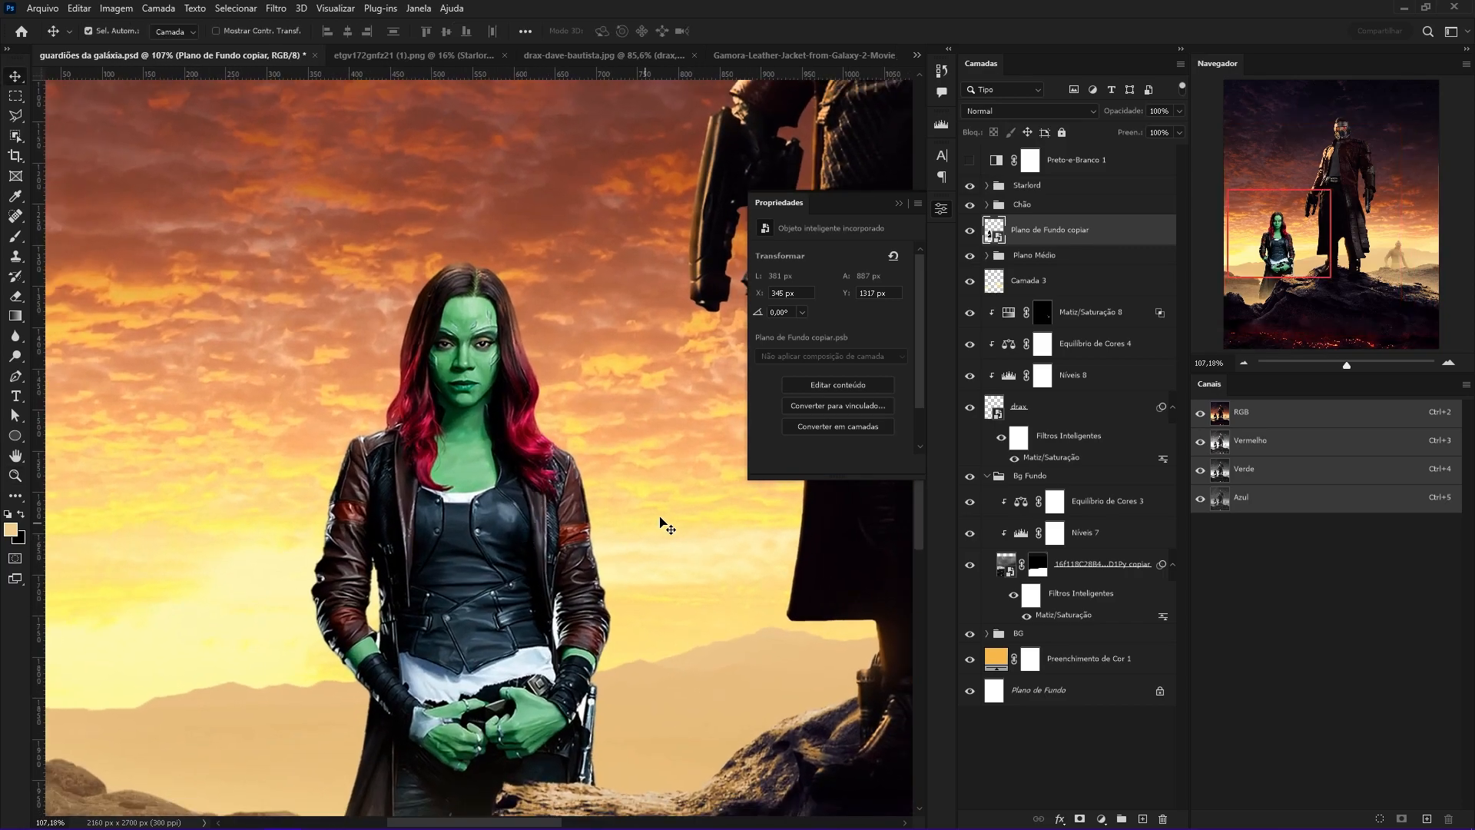
pyautogui.click(1104, 819)
pyautogui.click(1152, 613)
pyautogui.hotkey('ctrl', 'alt', 'g')
# Desaturate Gamora with a Hue/Saturation smart filter on Plano de Fundo copiar.
pyautogui.click(1099, 265)
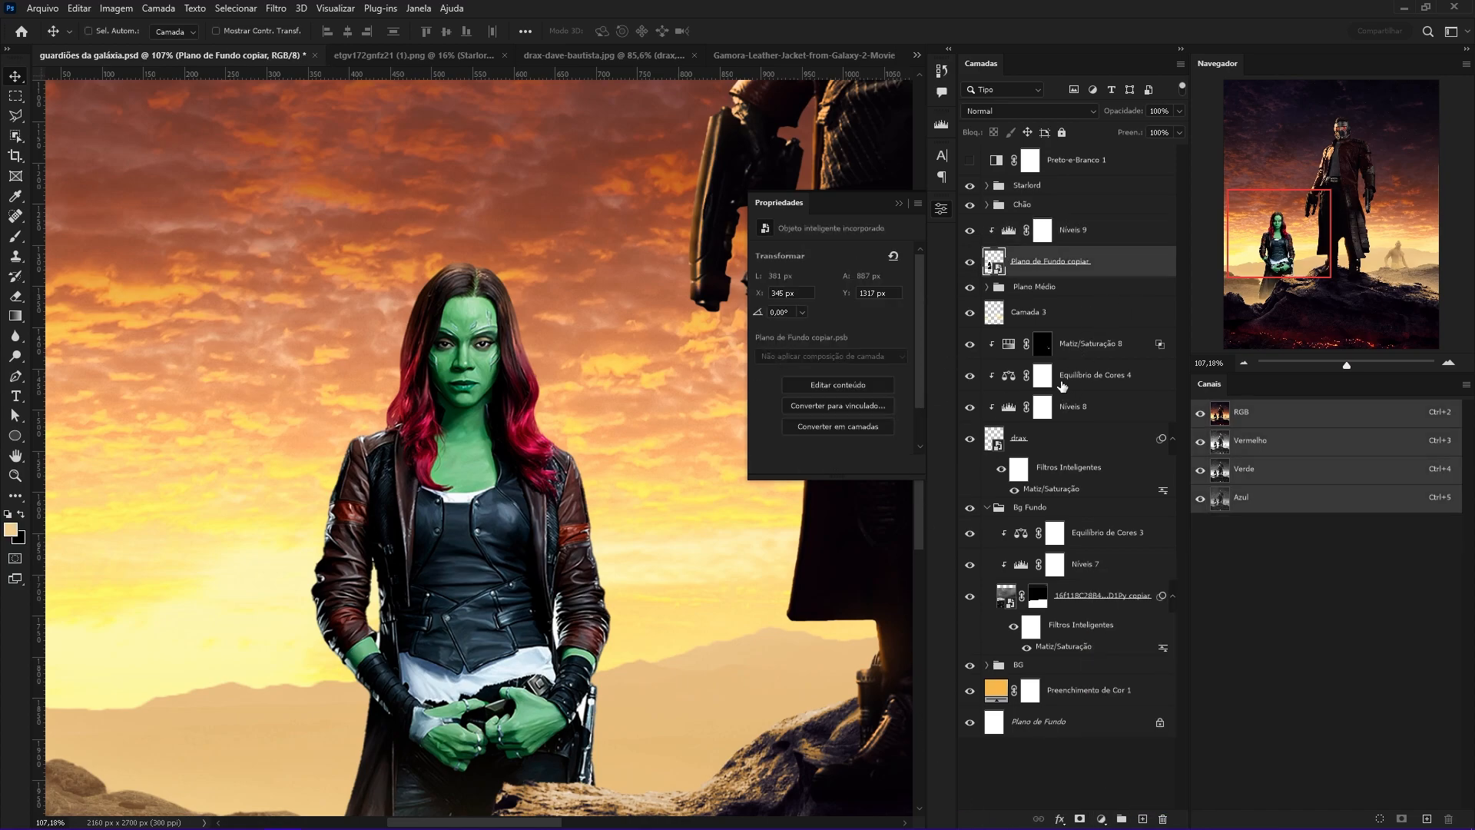
pyautogui.hotkey('ctrl', 'u')
pyautogui.moveTo(690, 318); pyautogui.dragTo(649, 319)
pyautogui.click(879, 200)
# Darken Gamora with Níveis 9, setting its midtones to 0.66 and output levels to 17 and 186.
pyautogui.click(1074, 230)
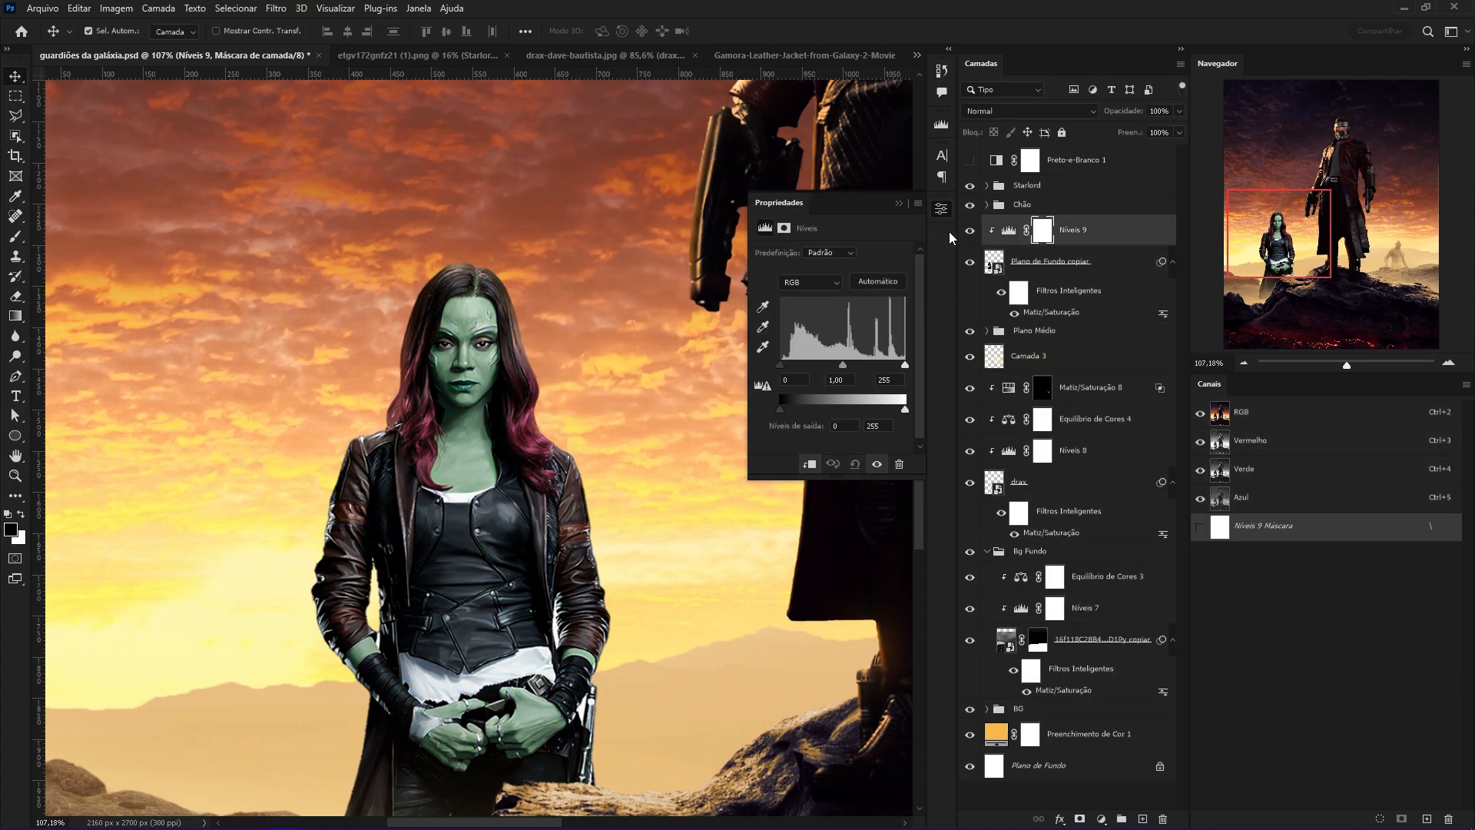
pyautogui.click(1009, 230)
pyautogui.moveTo(905, 409); pyautogui.dragTo(838, 411)
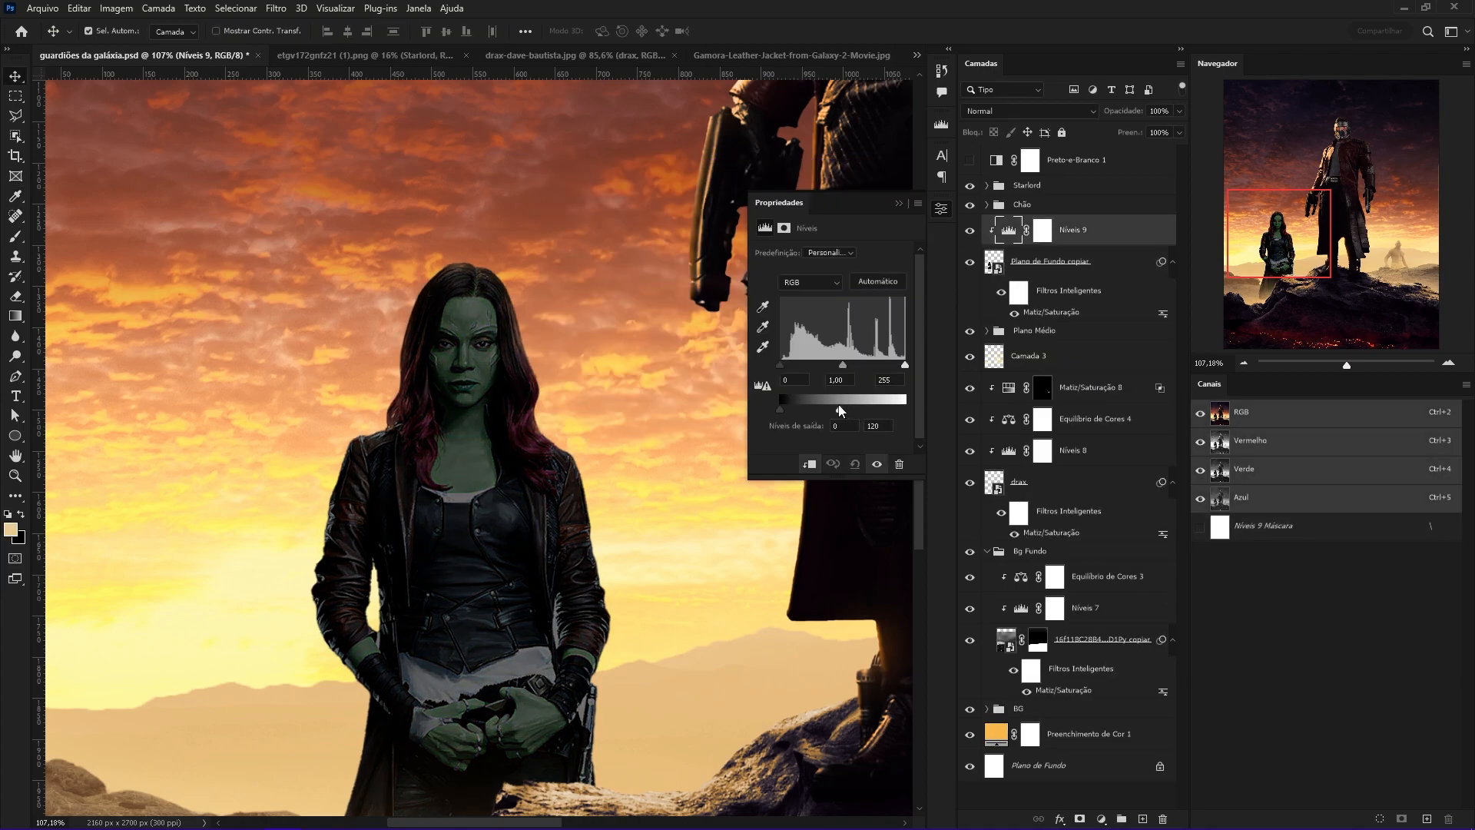
pyautogui.moveTo(681, 542); pyautogui.dragTo(671, 462)
pyautogui.moveTo(616, 527); pyautogui.dragTo(573, 525)
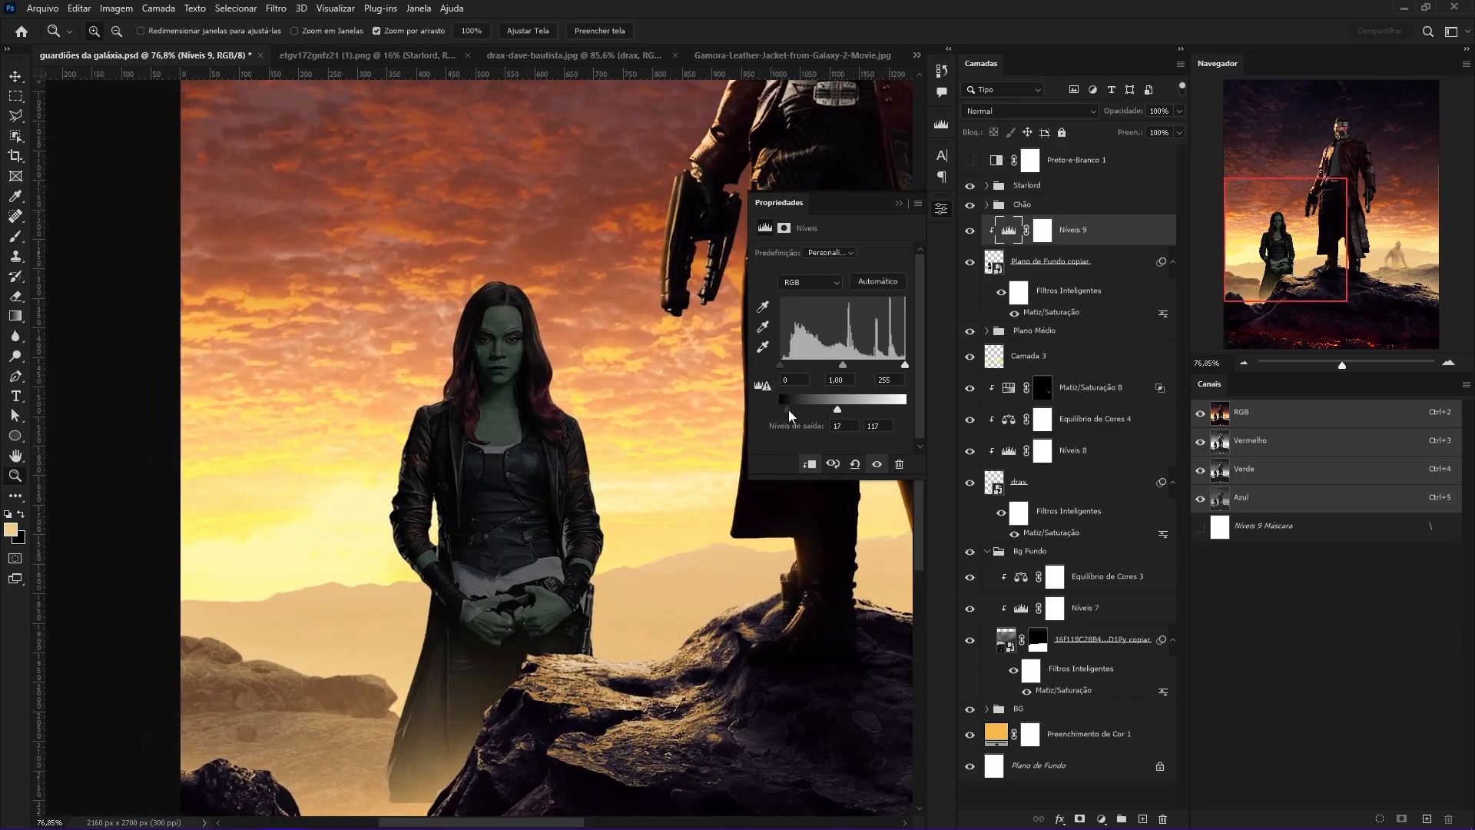
pyautogui.moveTo(844, 364); pyautogui.dragTo(865, 411)
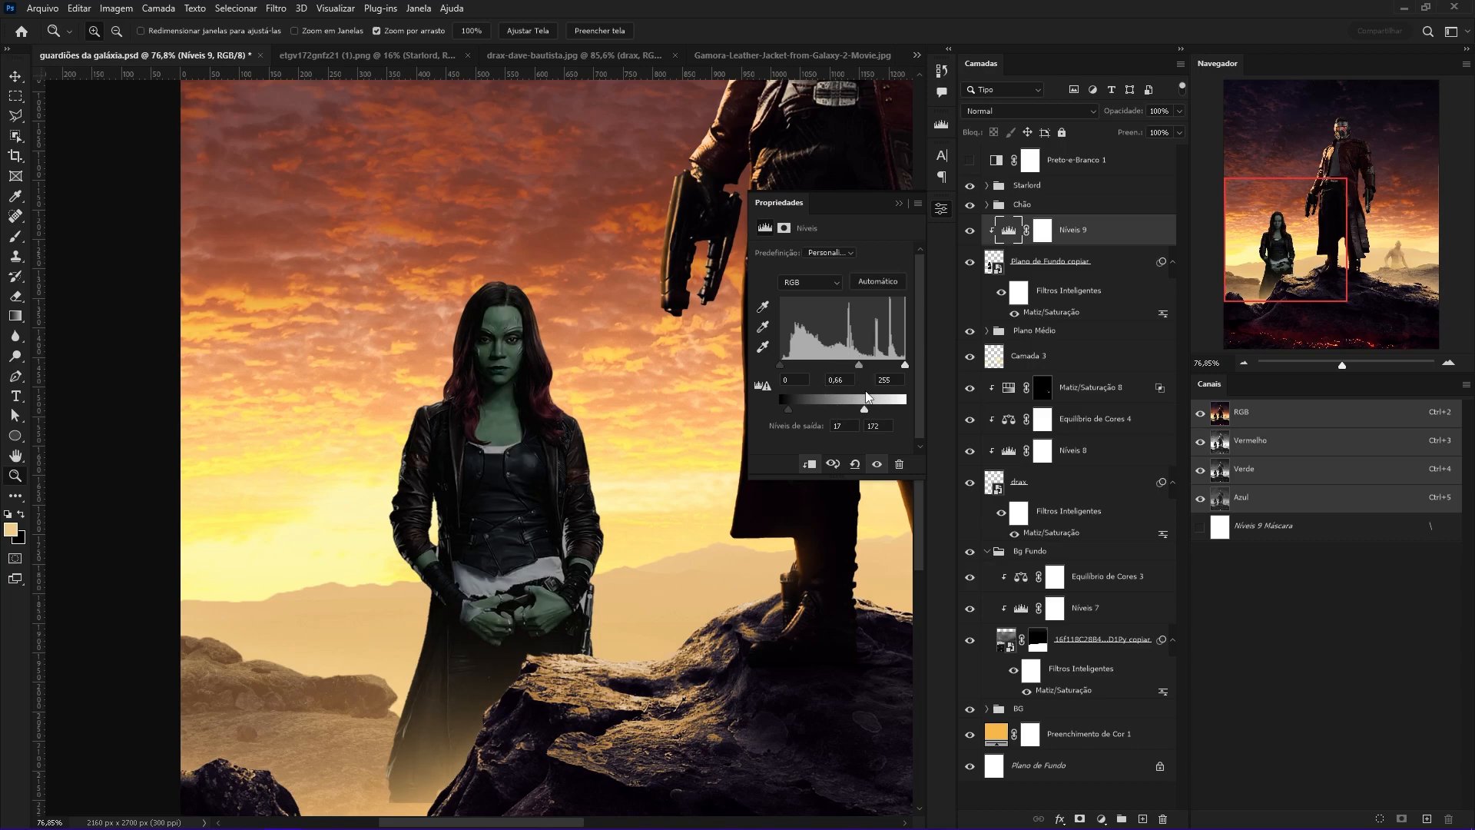
pyautogui.moveTo(868, 412); pyautogui.dragTo(872, 411)
# Add a layer mask to Gamora's layer and fade the lower end of her coat with a gradient.
pyautogui.moveTo(626, 518)
pyautogui.mouseDown()
pyautogui.moveTo(582, 519)
pyautogui.moveTo(593, 500)
pyautogui.moveTo(619, 501)
pyautogui.mouseUp()
pyautogui.keyDown('ctrl'); pyautogui.click(620, 501); pyautogui.keyUp('ctrl')
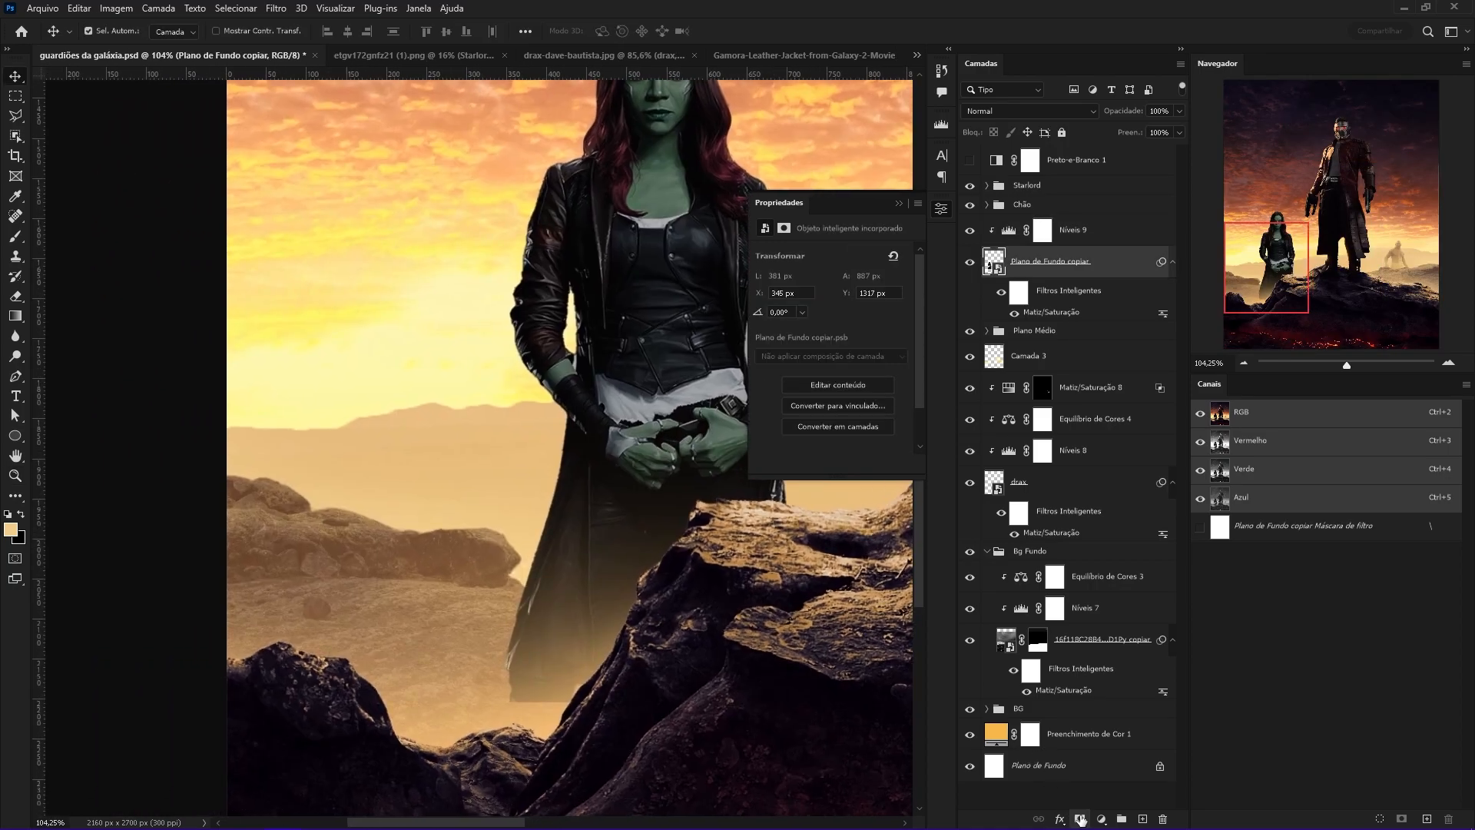
pyautogui.click(1079, 818)
pyautogui.press('g')
pyautogui.moveTo(614, 664); pyautogui.dragTo(614, 432)
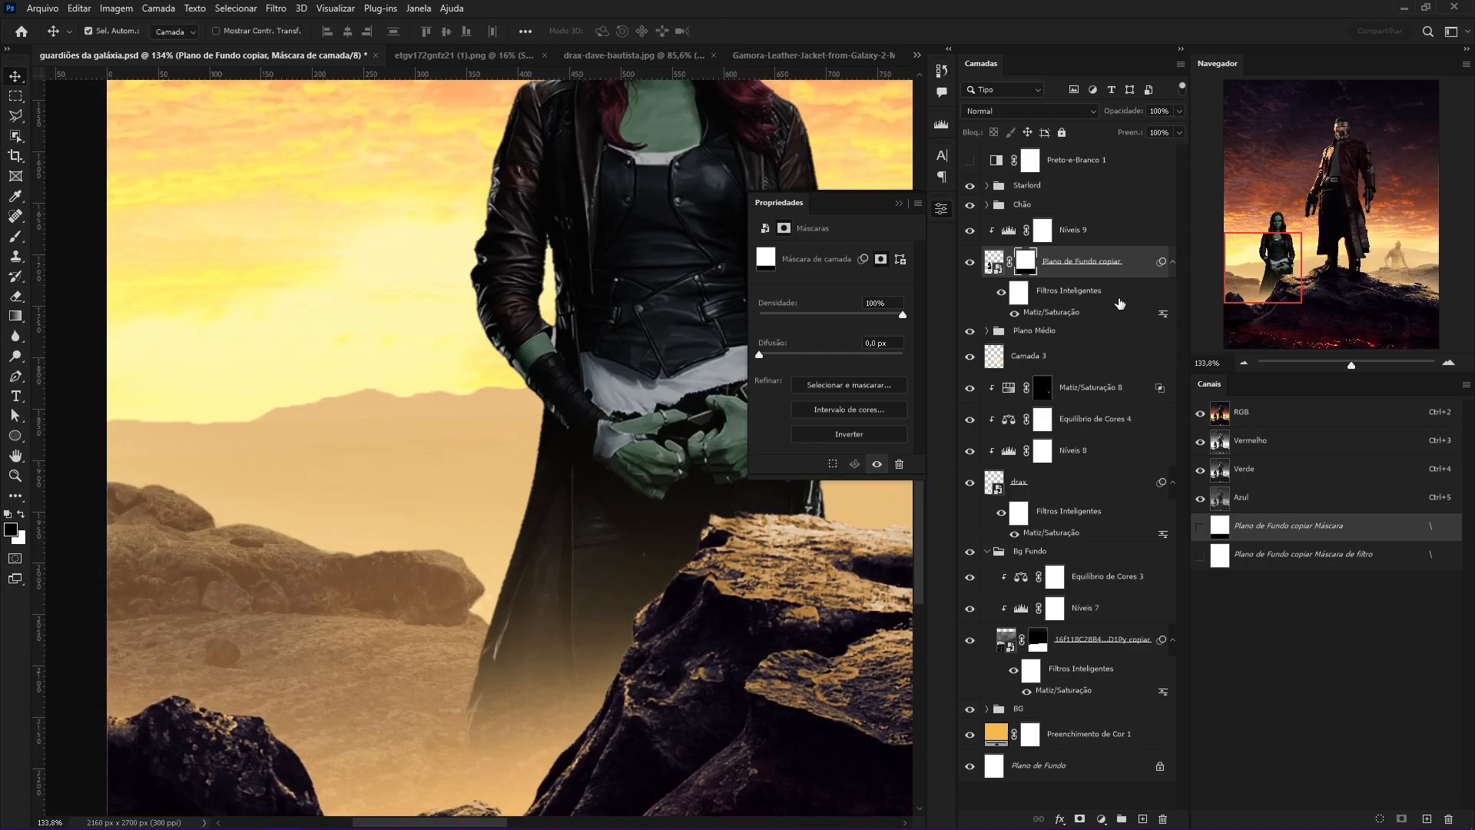
# Add a clipped Color Balance adjustment above Níveis 9 with midtones at +15 cyan–red and -37 yellow–blue.
pyautogui.click(1118, 234)
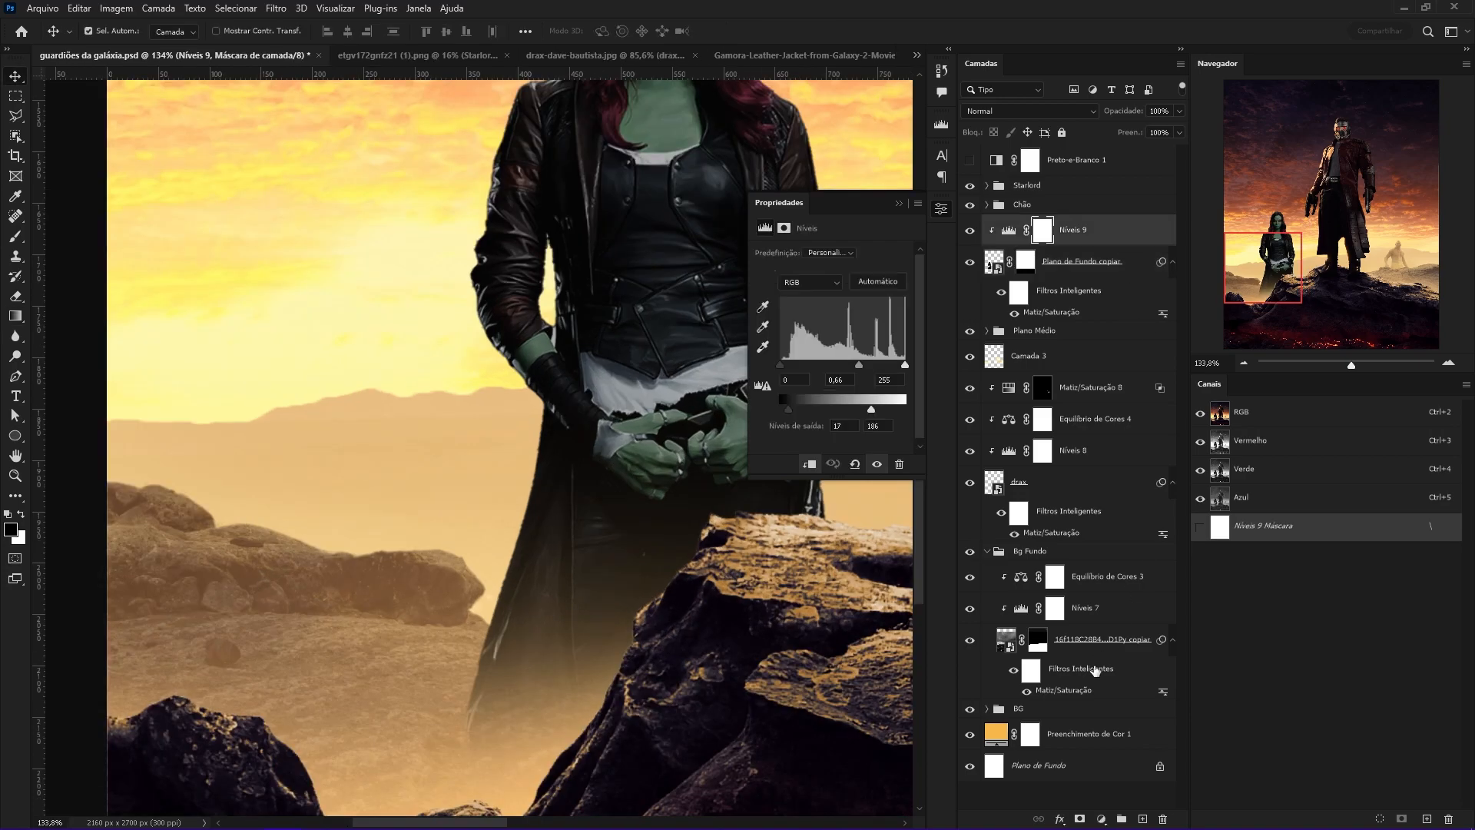
pyautogui.click(1105, 817)
pyautogui.click(1122, 684)
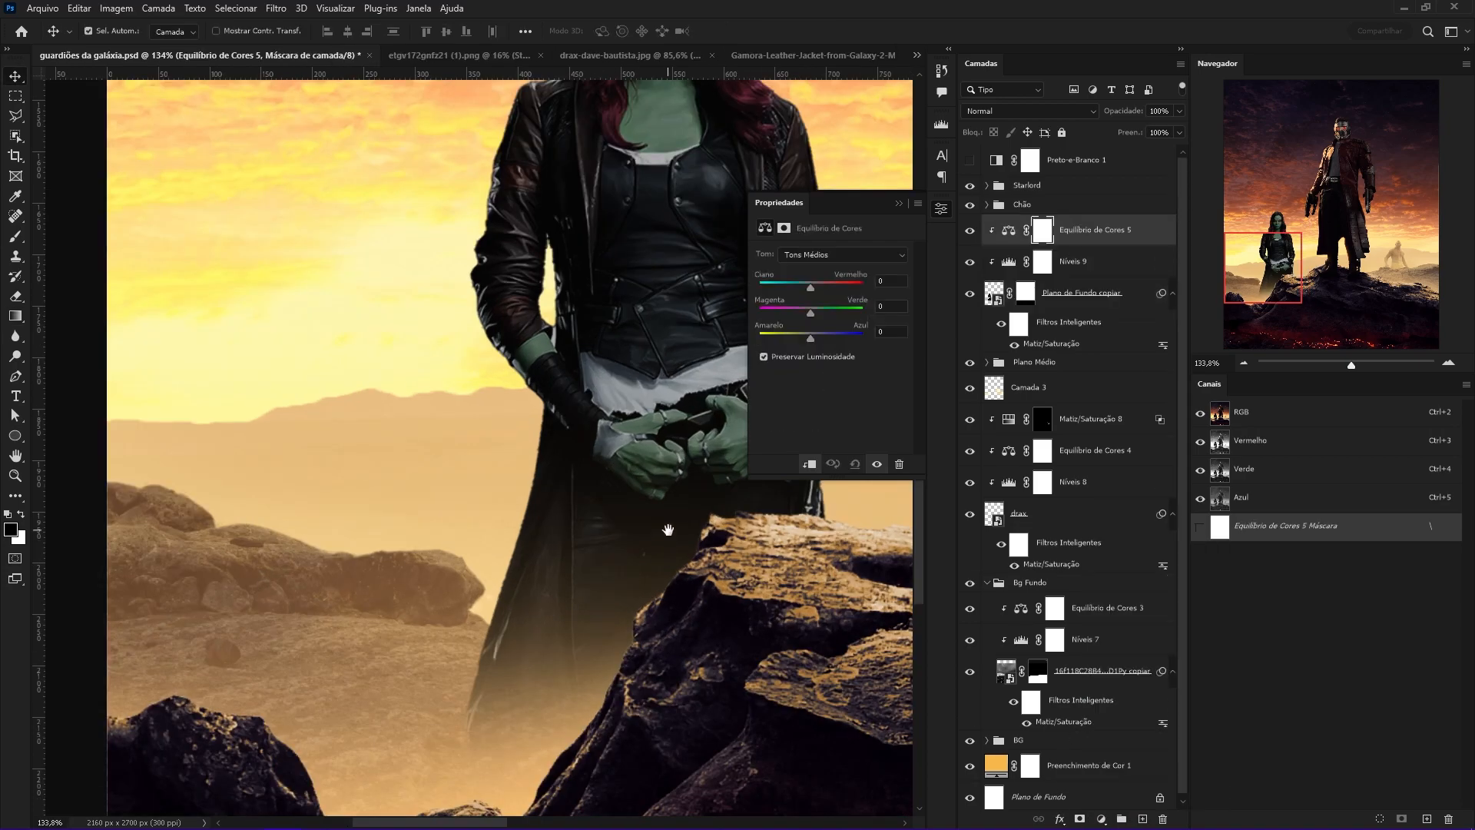
pyautogui.moveTo(658, 529); pyautogui.dragTo(509, 636)
pyautogui.press('z')
pyautogui.moveTo(585, 480); pyautogui.dragTo(526, 511)
pyautogui.moveTo(799, 339); pyautogui.dragTo(799, 339)
pyautogui.moveTo(811, 288); pyautogui.dragTo(818, 290)
pyautogui.moveTo(531, 407); pyautogui.dragTo(626, 329)
pyautogui.moveTo(626, 329); pyautogui.dragTo(628, 363)
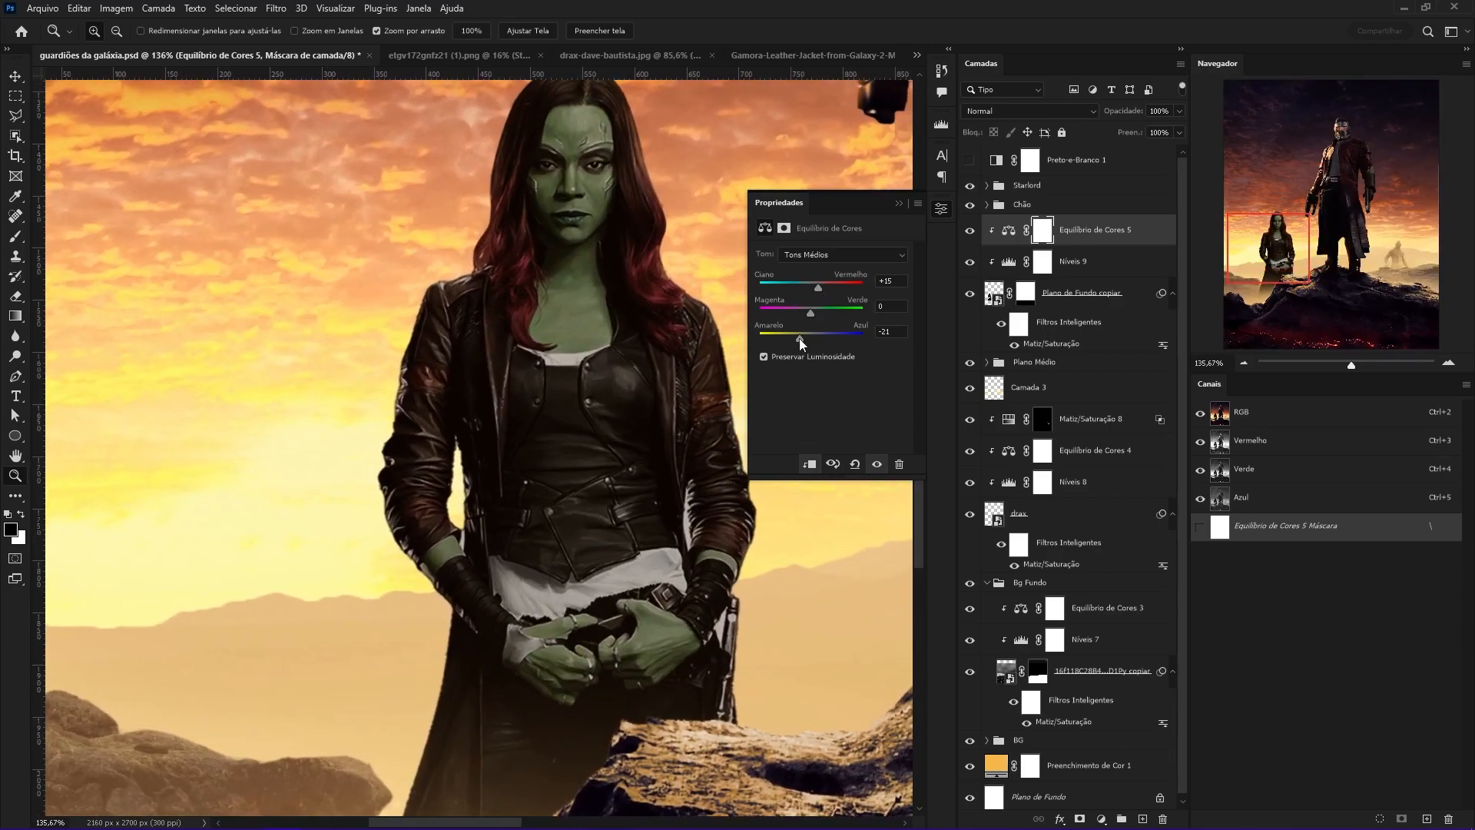
pyautogui.moveTo(799, 337); pyautogui.dragTo(791, 337)
pyautogui.moveTo(672, 295); pyautogui.dragTo(616, 436)
# Set Equilíbrio de Cores 5's shadows to -12 magenta–green and its blending mode to Cor, comparing the layer on and off.
pyautogui.click(840, 254)
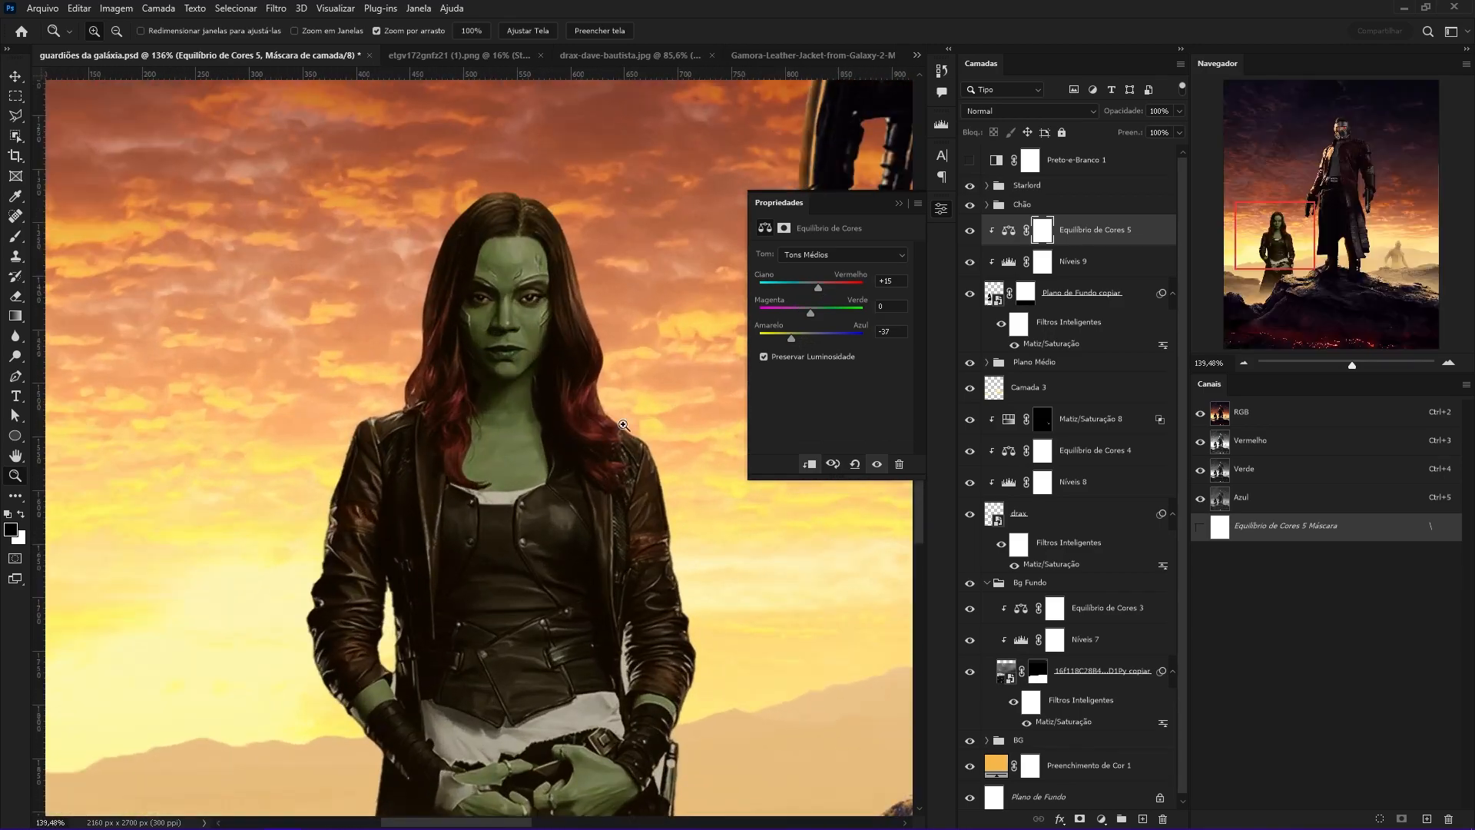
pyautogui.click(832, 268)
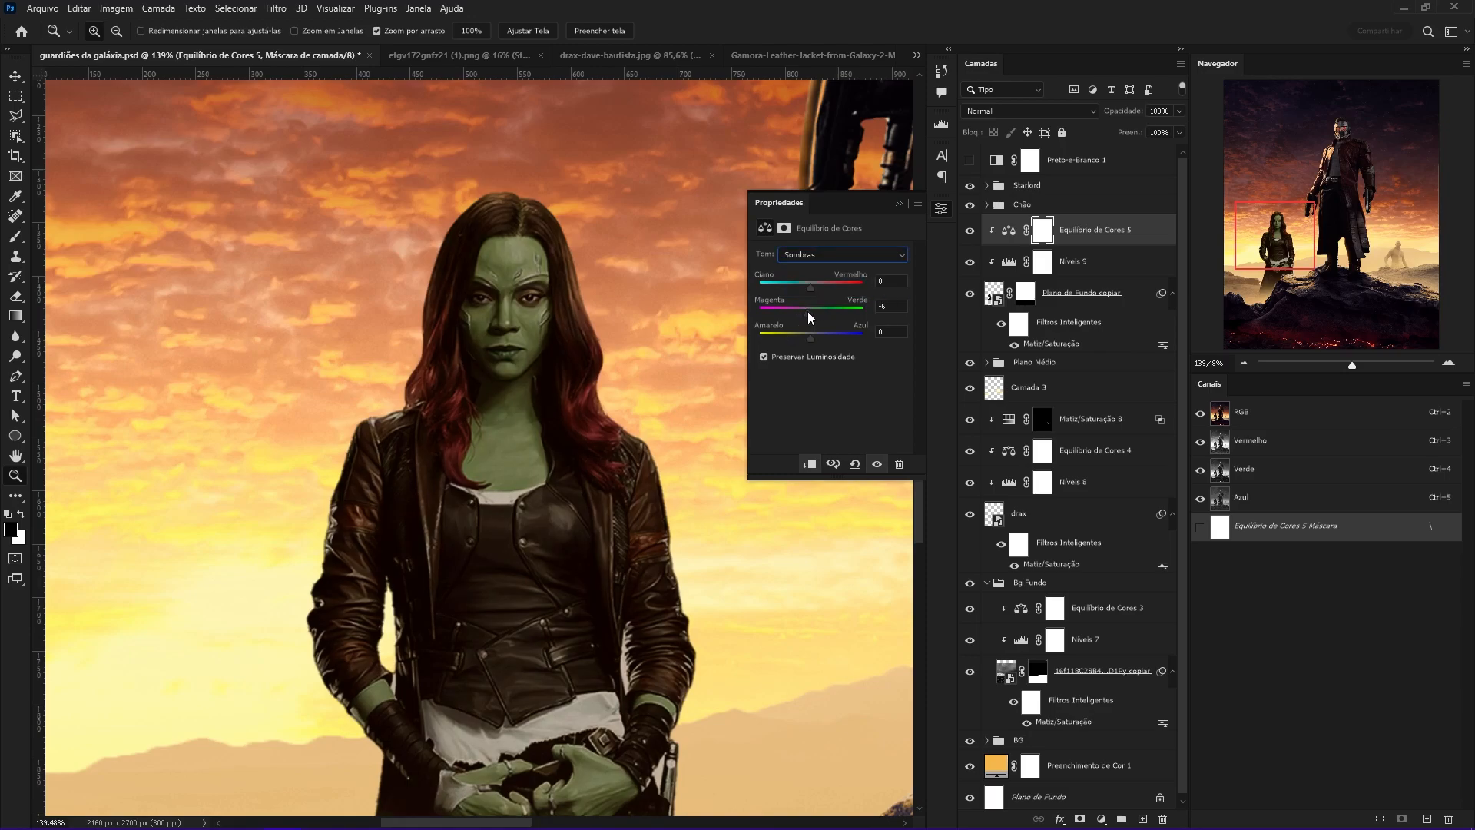
pyautogui.moveTo(805, 312); pyautogui.dragTo(803, 312)
pyautogui.click(1030, 111)
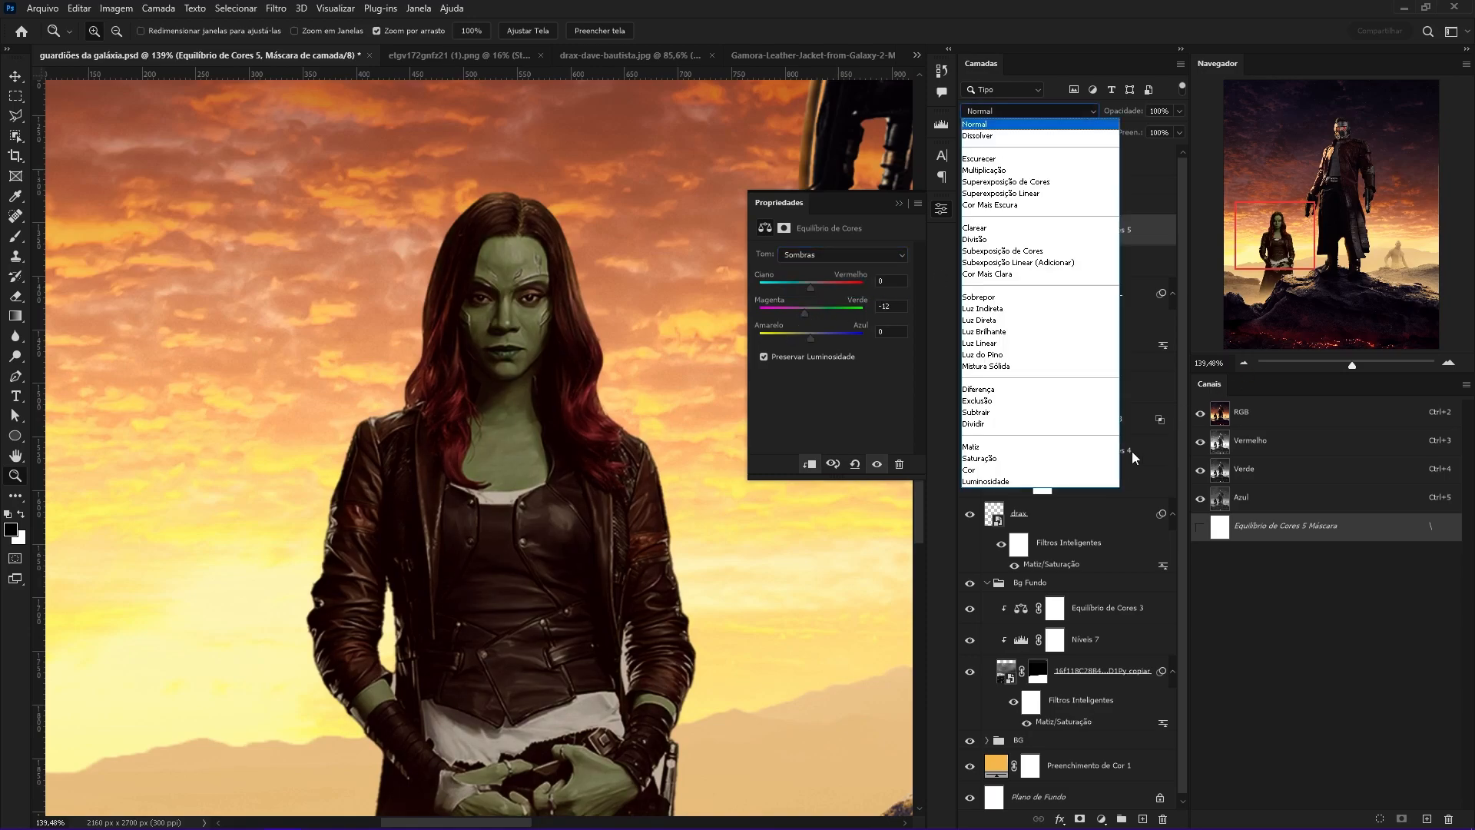
pyautogui.click(999, 470)
pyautogui.click(973, 229)
pyautogui.click(973, 230)
pyautogui.click(1009, 230)
pyautogui.moveTo(669, 268); pyautogui.dragTo(491, 429)
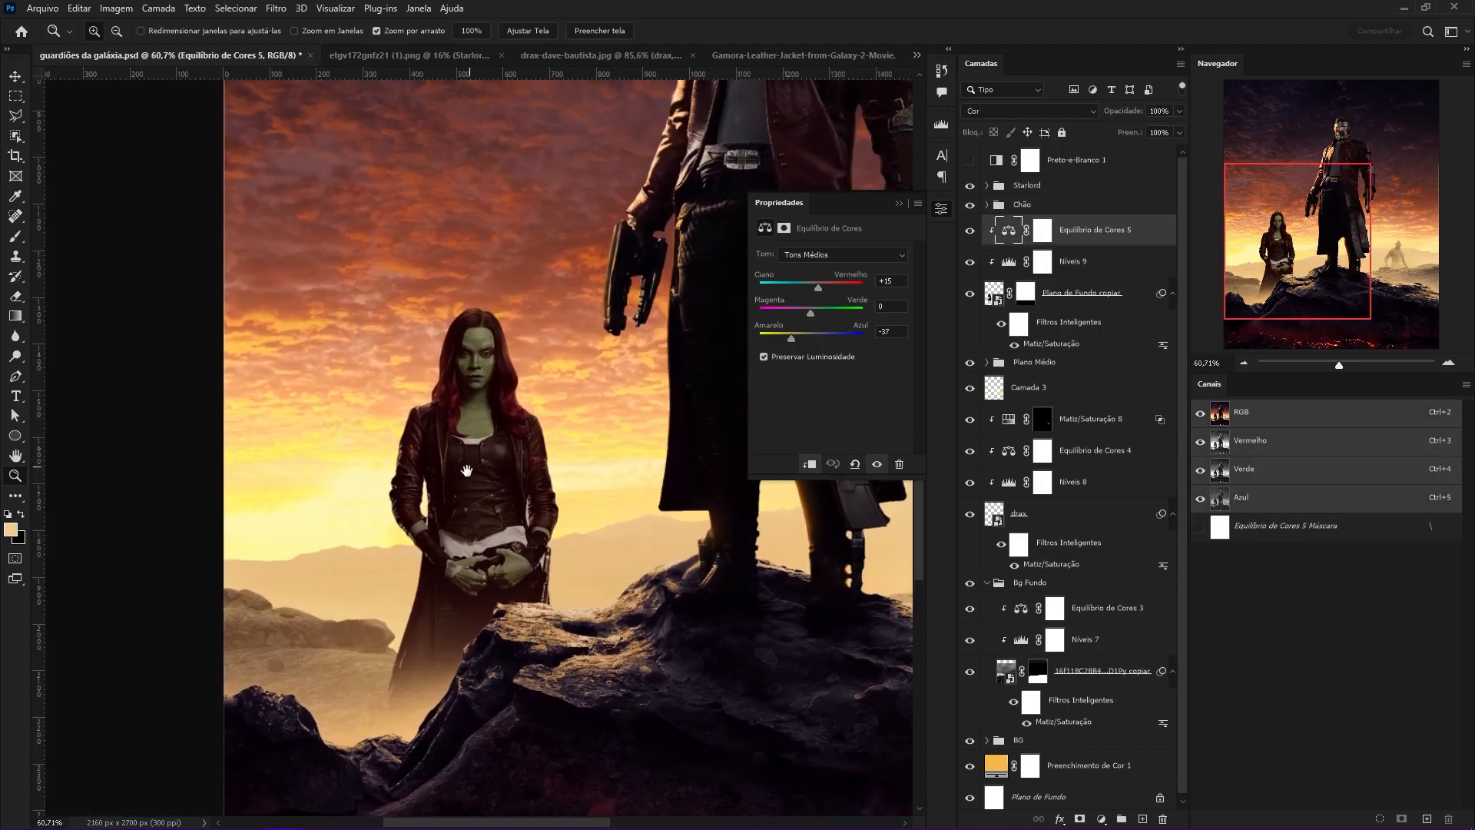
pyautogui.moveTo(416, 498); pyautogui.dragTo(471, 517)
pyautogui.moveTo(413, 450); pyautogui.dragTo(579, 353)
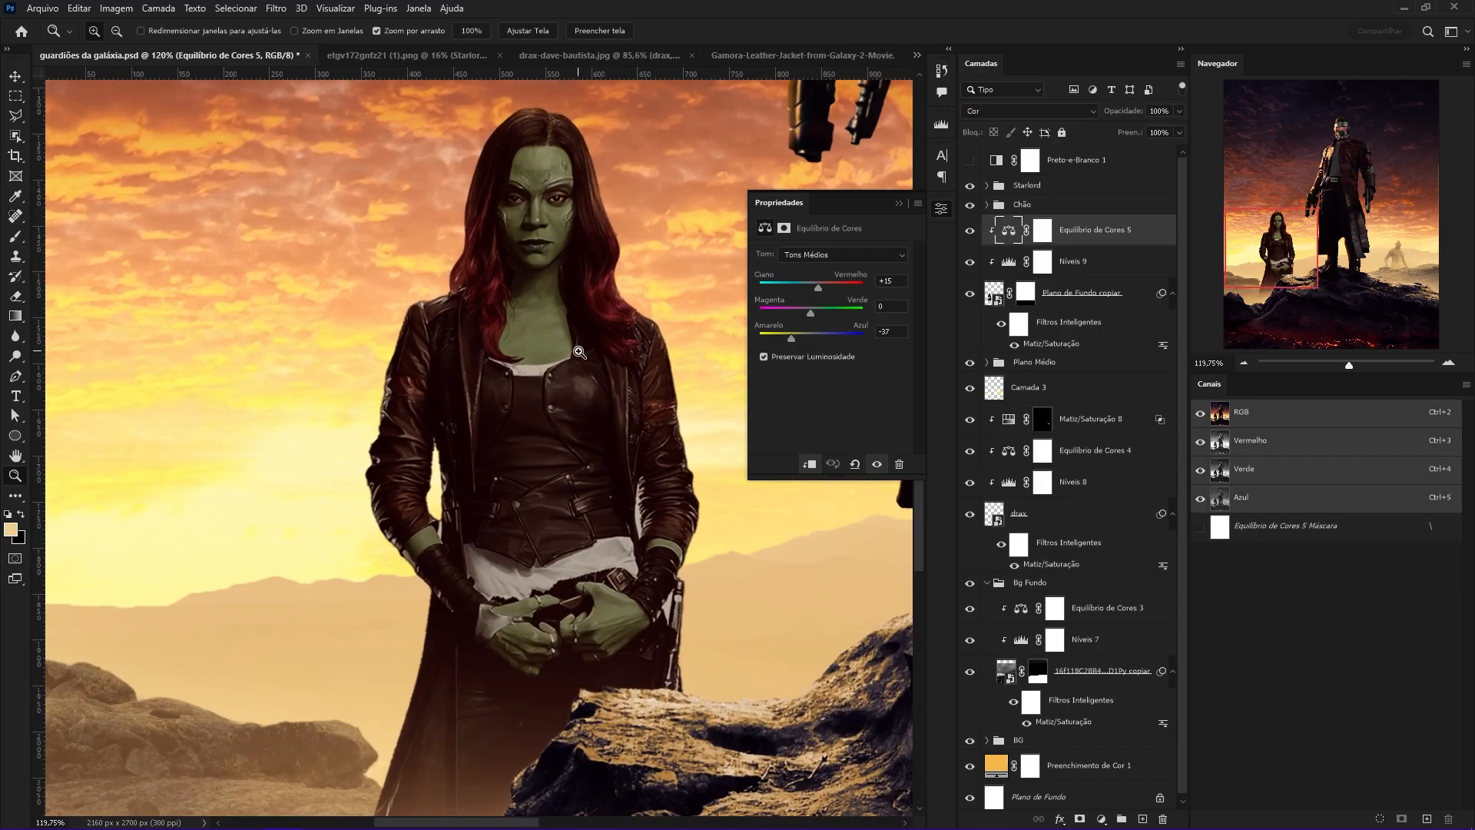
# Raise the output black level of Níveis 9 to 30 and lighten its midtones.
pyautogui.click(1008, 263)
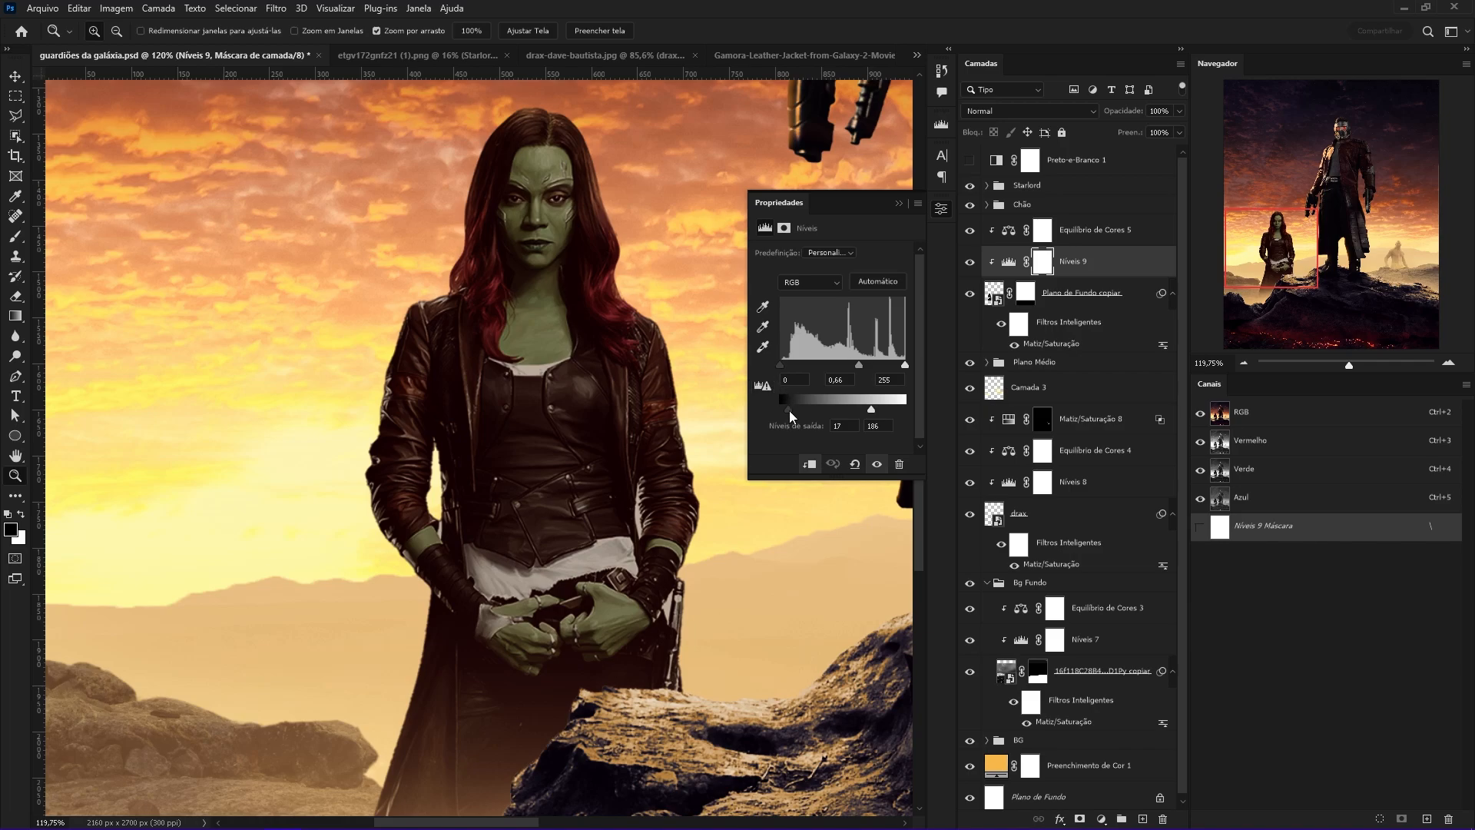
pyautogui.moveTo(788, 408); pyautogui.dragTo(794, 408)
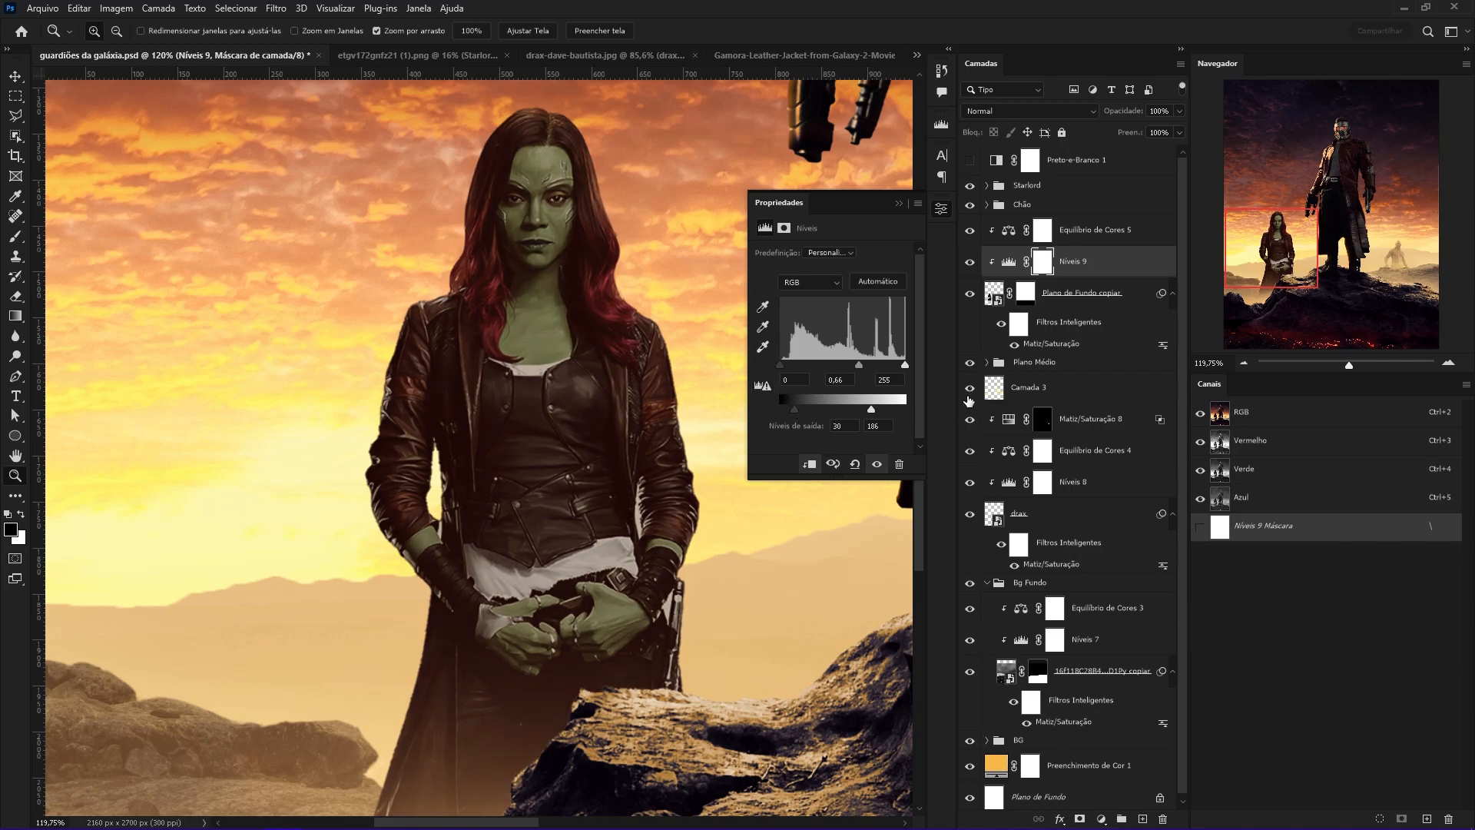
pyautogui.moveTo(858, 364); pyautogui.dragTo(850, 364)
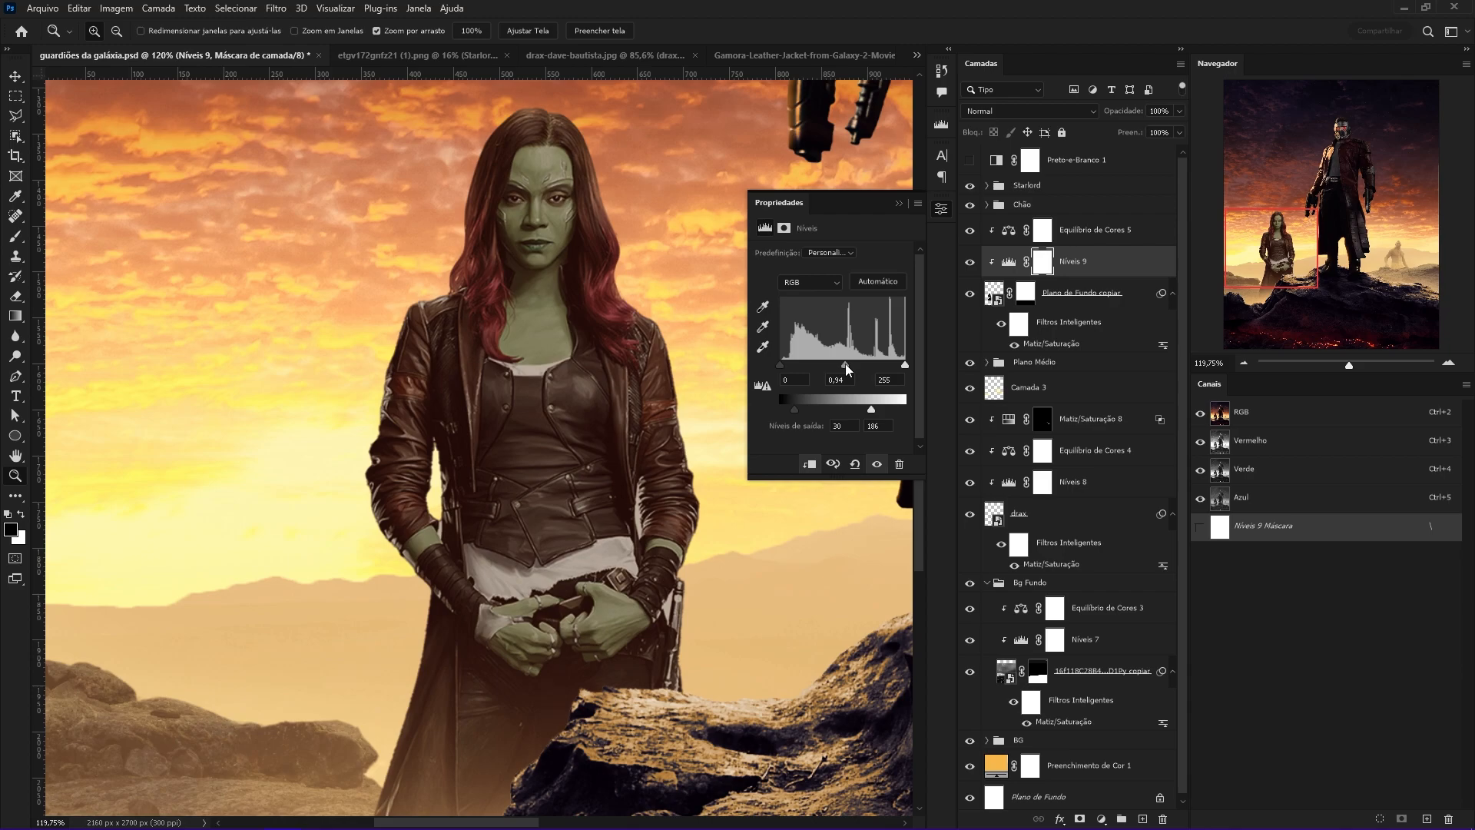
pyautogui.moveTo(715, 338)
pyautogui.mouseDown()
pyautogui.moveTo(772, 338)
pyautogui.moveTo(709, 336)
pyautogui.mouseUp()
# Set Equilíbrio de Cores 5's highlights to +6 cyan–red and -3 yellow–blue.
pyautogui.click(1063, 232)
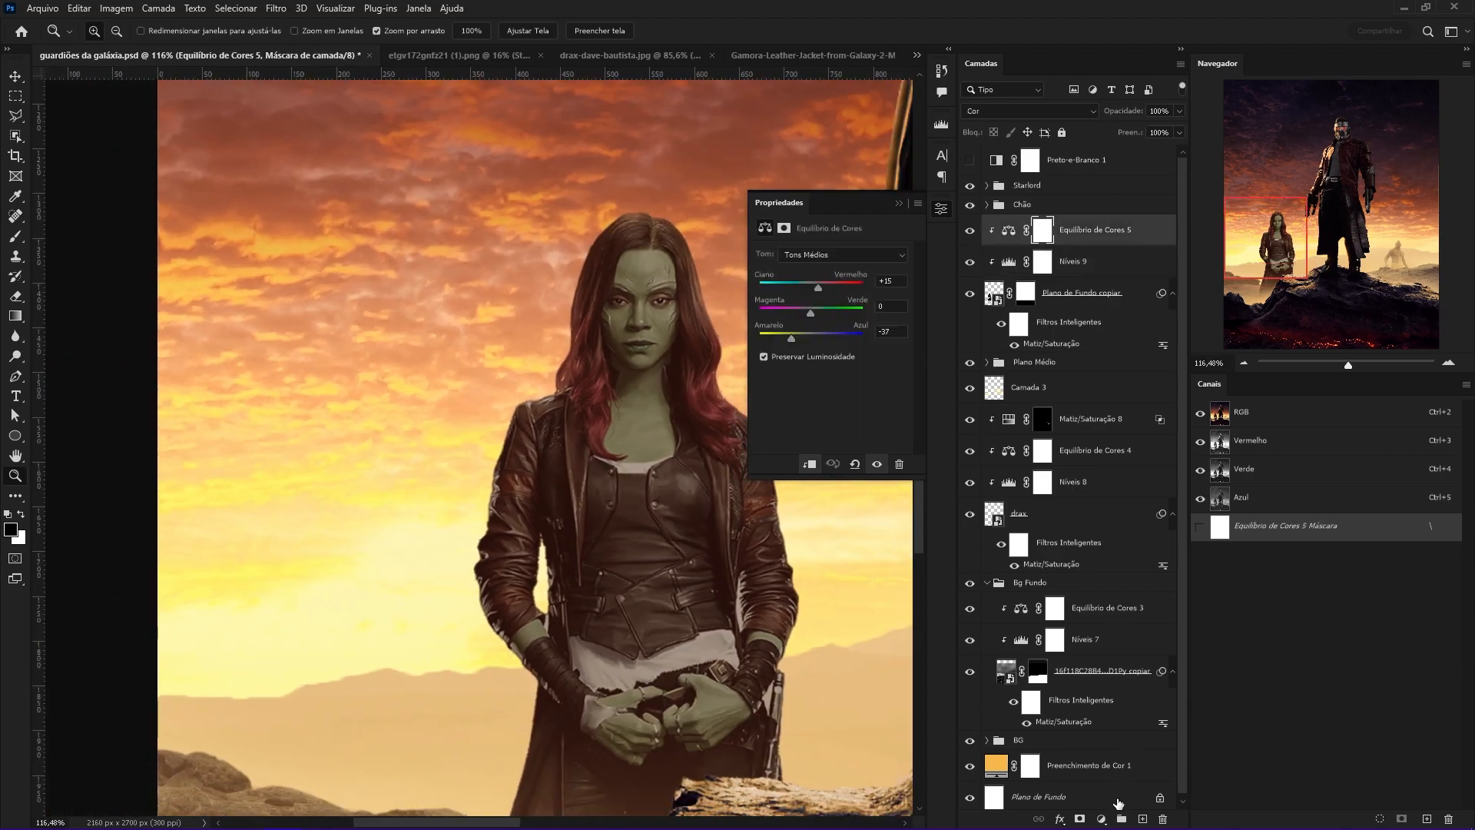
pyautogui.click(1080, 819)
pyautogui.hotkey('ctrl', 'z')
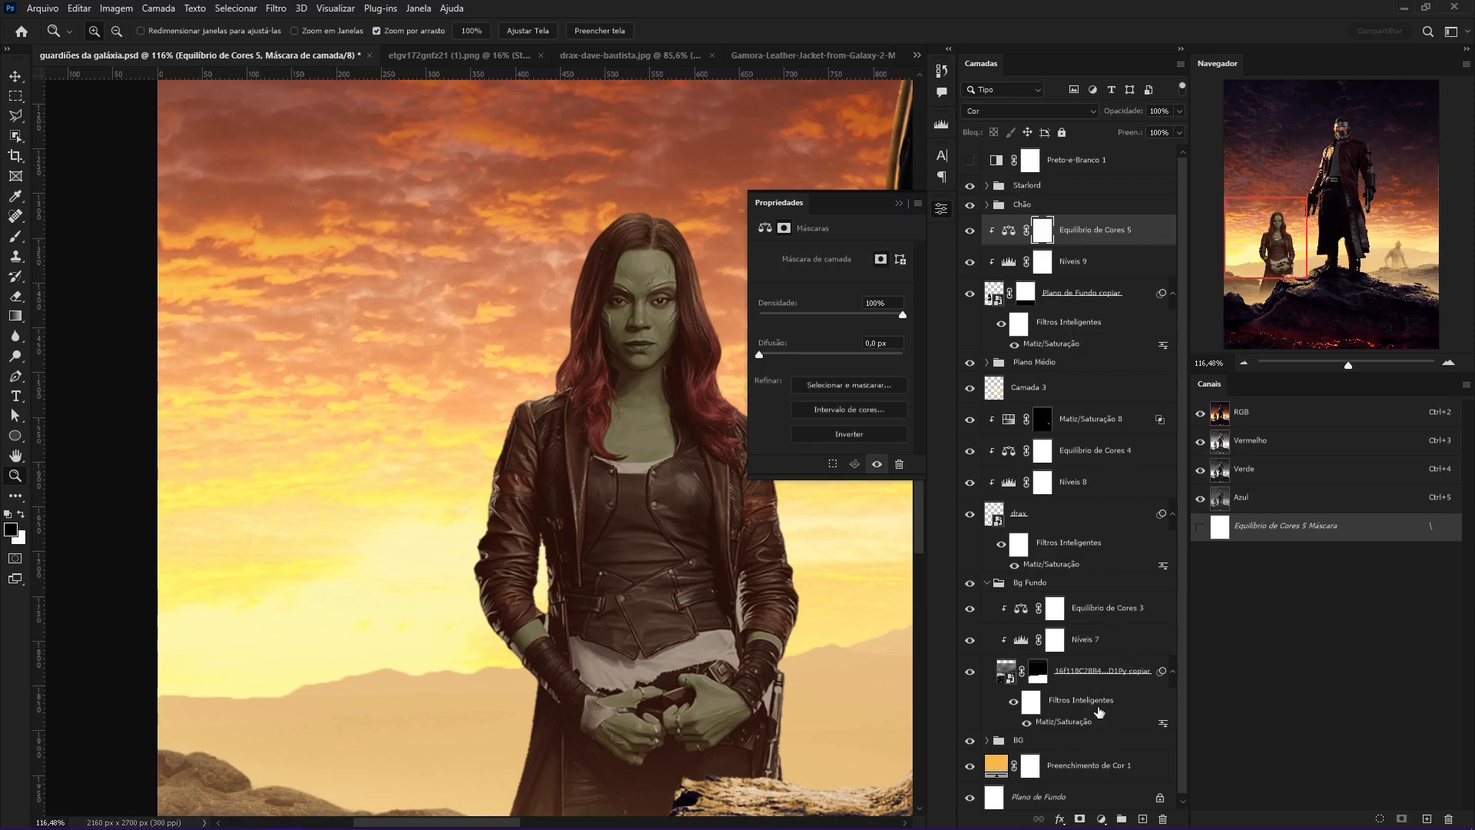
pyautogui.click(765, 228)
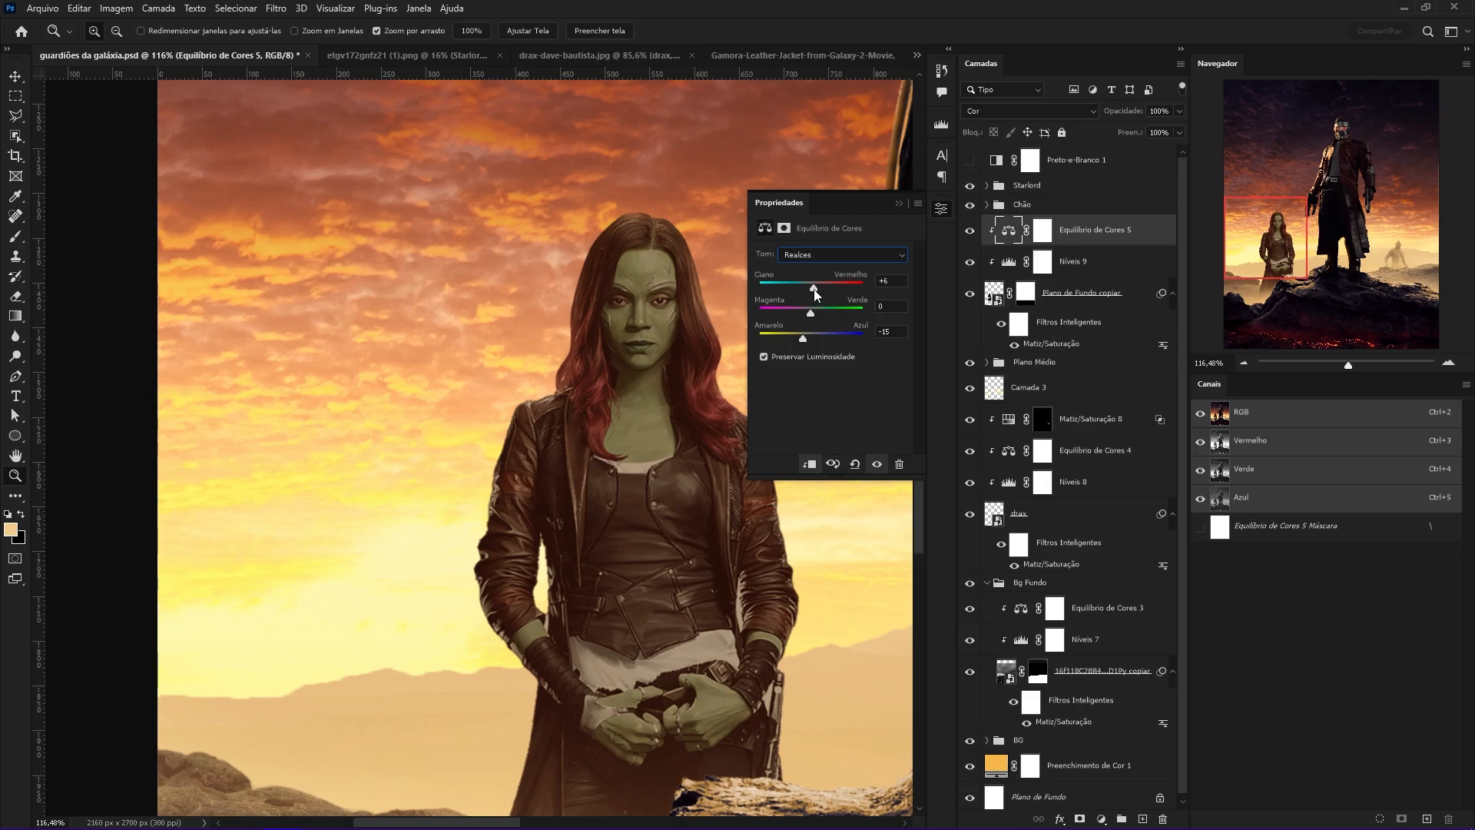
# Add a clipped, colorized Hue/Saturation adjustment above Equilíbrio de Cores 5 with hue 39, saturation 63 and lightness +14.
pyautogui.click(1101, 819)
pyautogui.click(1163, 670)
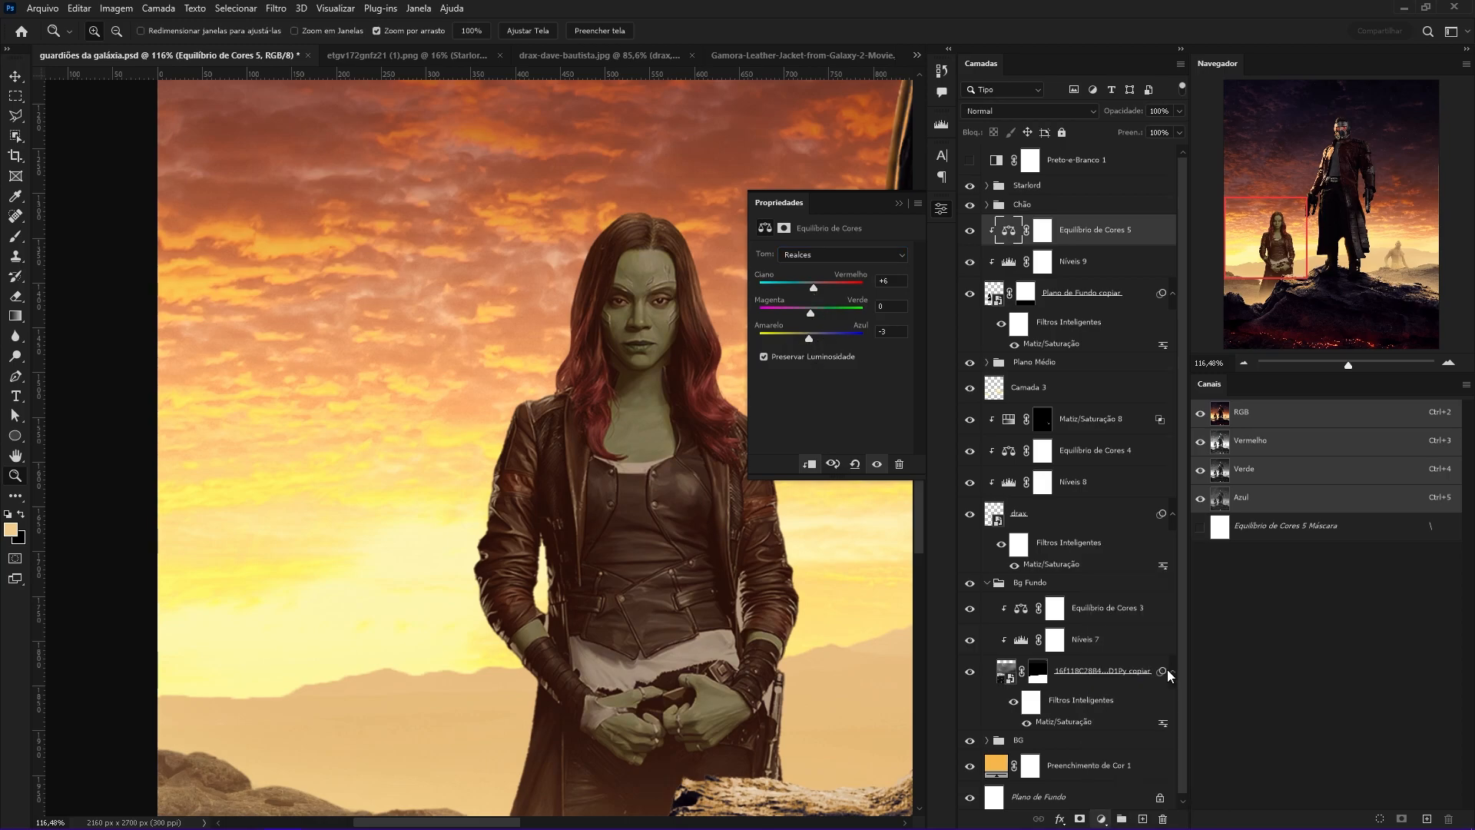
pyautogui.keyDown('alt'); pyautogui.click(1012, 245); pyautogui.keyUp('alt')
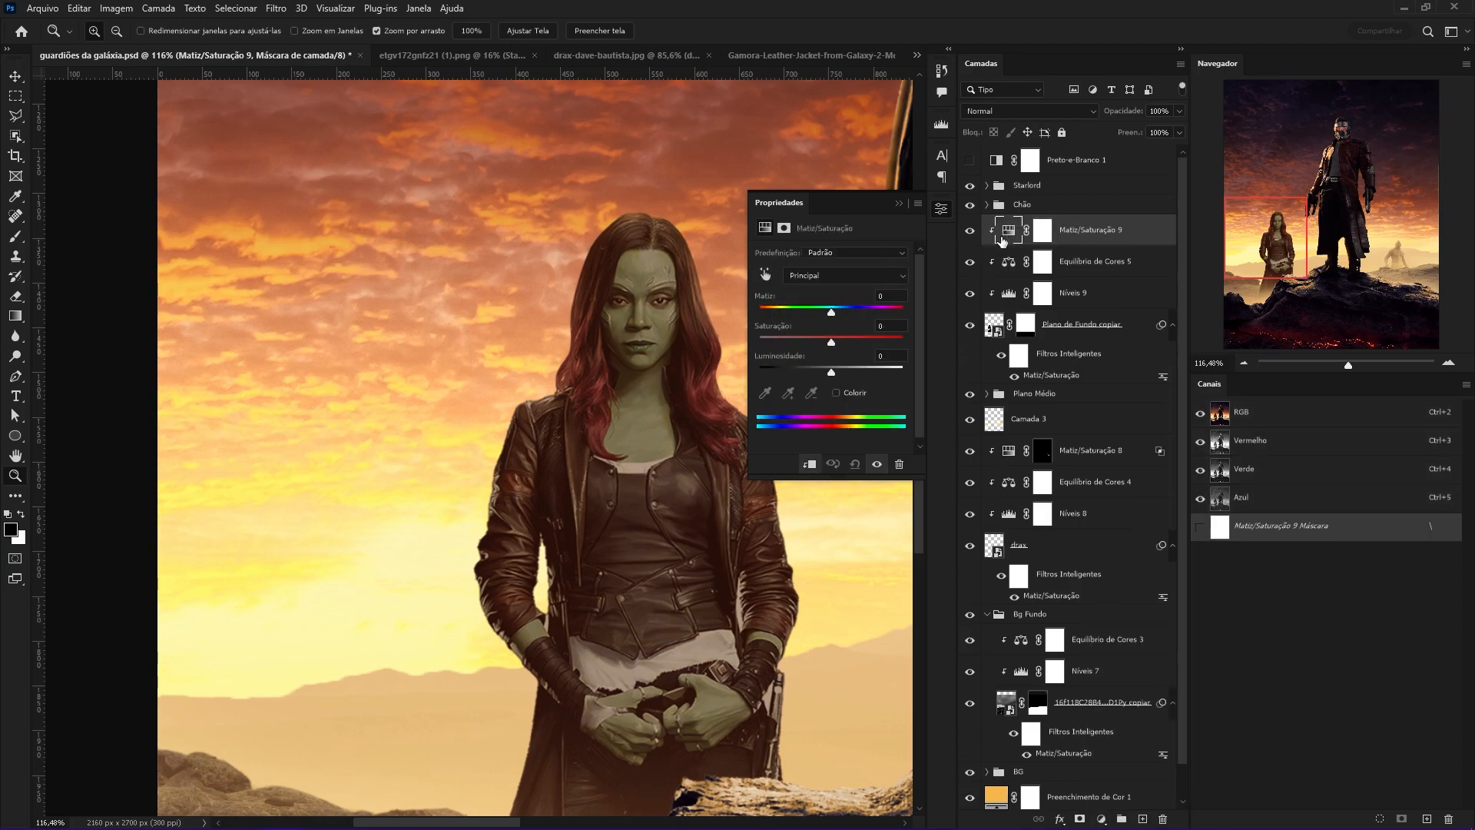
pyautogui.click(1008, 230)
pyautogui.click(836, 393)
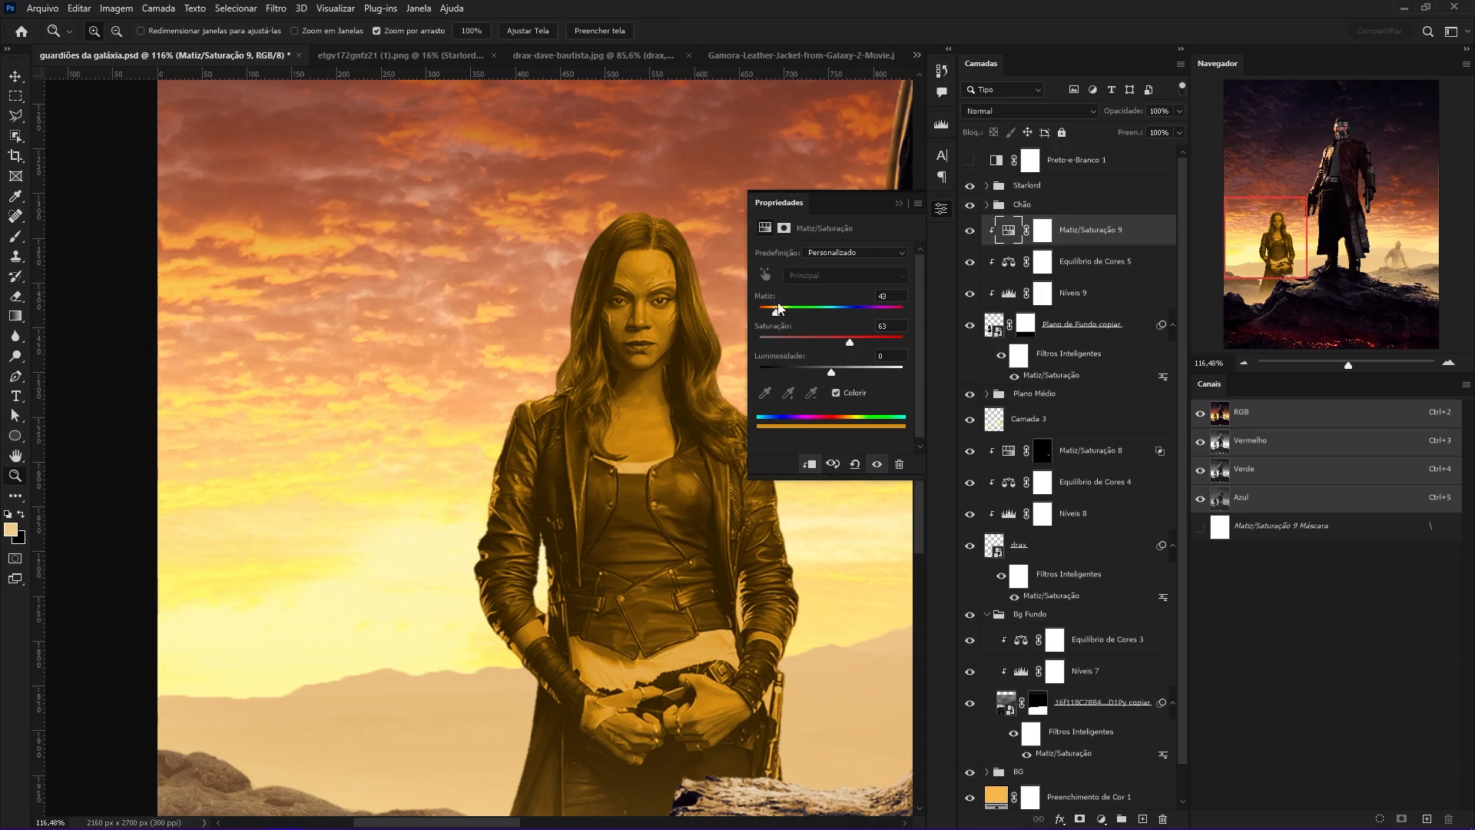
pyautogui.moveTo(780, 315); pyautogui.dragTo(774, 312)
pyautogui.moveTo(831, 372); pyautogui.dragTo(843, 377)
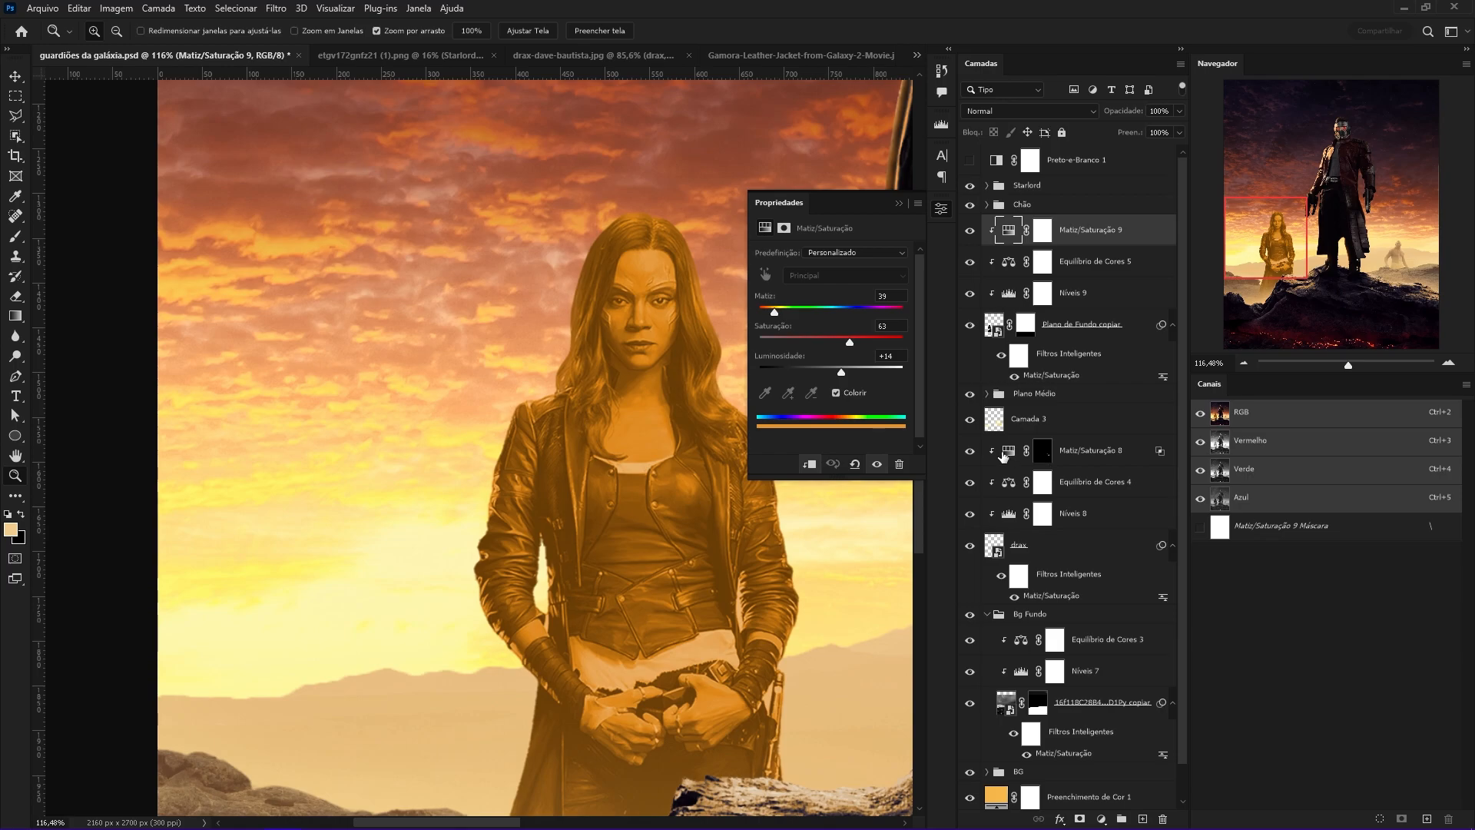
# Split Matiz/Saturação 9's underlying-layer shadow slider to 42/56 in Blend If, then lower its saturation and raise its lightness.
pyautogui.doubleClick(1119, 229)
pyautogui.moveTo(992, 582); pyautogui.dragTo(1037, 582)
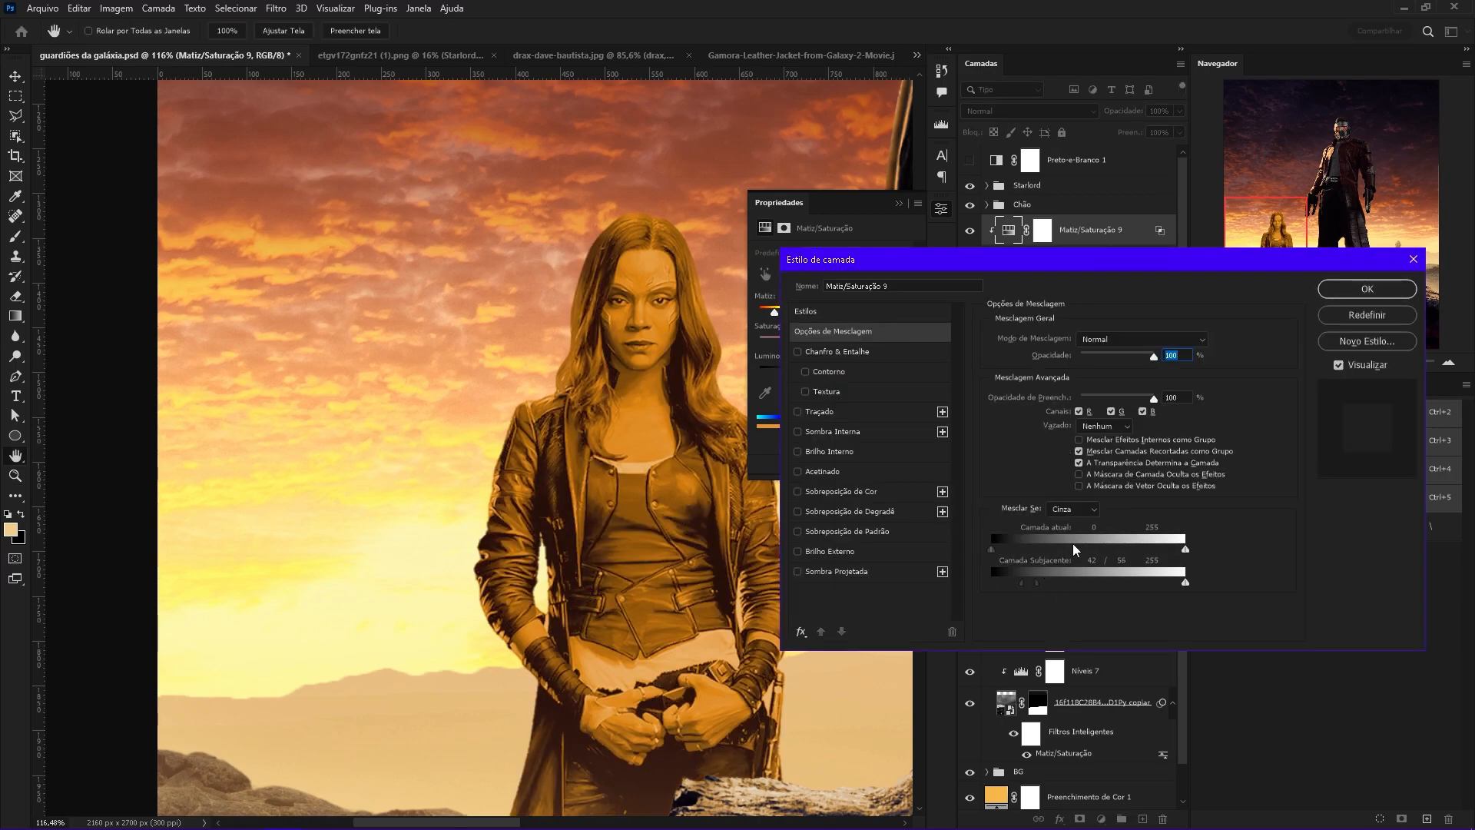
pyautogui.press('Return')
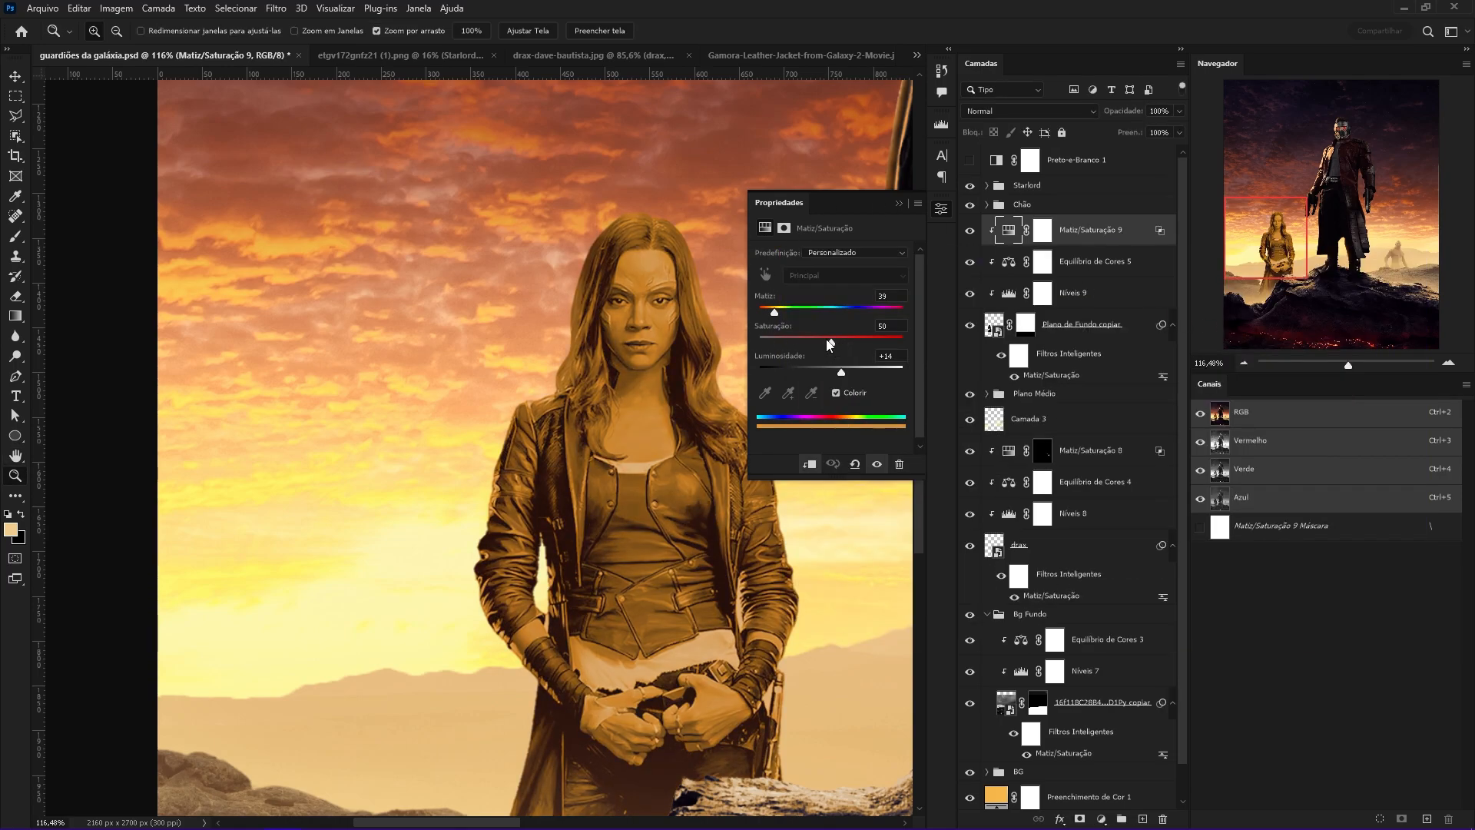
pyautogui.moveTo(841, 372); pyautogui.dragTo(860, 371)
# Invert the Matiz/Saturação 9 mask and paint warm rim light along the outer edge of Gamora's sleeve.
pyautogui.click(1042, 231)
pyautogui.hotkey('ctrl', 'i')
pyautogui.moveTo(485, 484)
pyautogui.mouseDown()
pyautogui.moveTo(553, 482)
pyautogui.moveTo(435, 487)
pyautogui.moveTo(437, 401)
pyautogui.mouseUp()
pyautogui.press('b')
pyautogui.moveTo(587, 314)
pyautogui.keyDown('alt'); pyautogui.mouseDown()
pyautogui.moveTo(575, 318)
pyautogui.moveTo(592, 293)
pyautogui.moveTo(468, 504)
pyautogui.moveTo(515, 387)
pyautogui.moveTo(484, 549)
pyautogui.mouseUp(); pyautogui.keyUp('alt')
pyautogui.press('x')
pyautogui.moveTo(470, 587); pyautogui.dragTo(507, 404)
pyautogui.moveTo(491, 461); pyautogui.dragTo(527, 647)
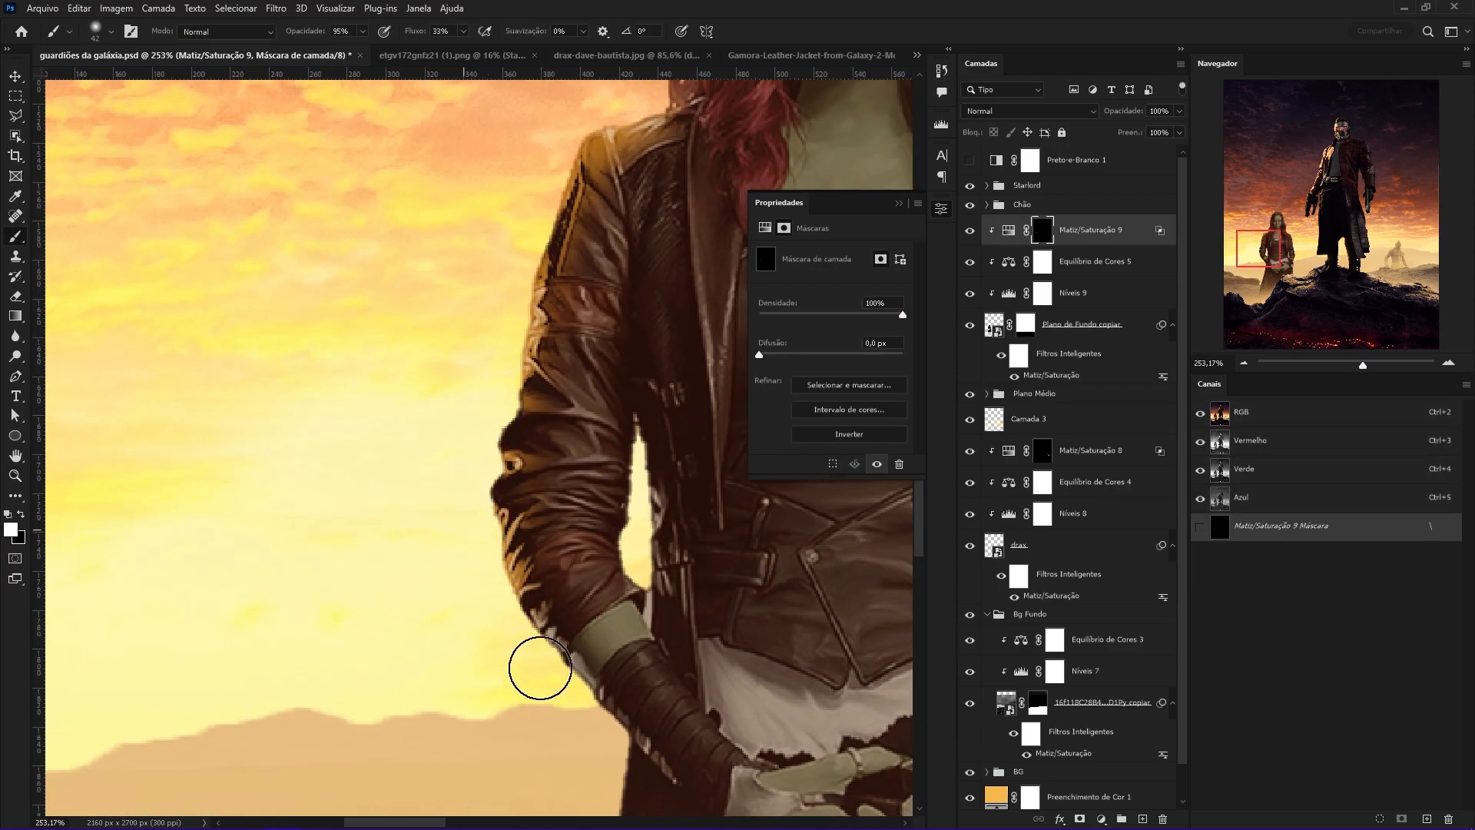
# Paint warm rim light on the Matiz/Saturação 9 mask along Gamora's wrapped forearm and the outer edge of her coat.
pyautogui.moveTo(589, 699)
pyautogui.mouseDown()
pyautogui.moveTo(458, 555)
pyautogui.moveTo(517, 633)
pyautogui.moveTo(464, 426)
pyautogui.mouseUp()
pyautogui.moveTo(479, 492)
pyautogui.mouseDown()
pyautogui.moveTo(431, 566)
pyautogui.moveTo(530, 430)
pyautogui.mouseUp()
pyautogui.moveTo(500, 674); pyautogui.dragTo(519, 557)
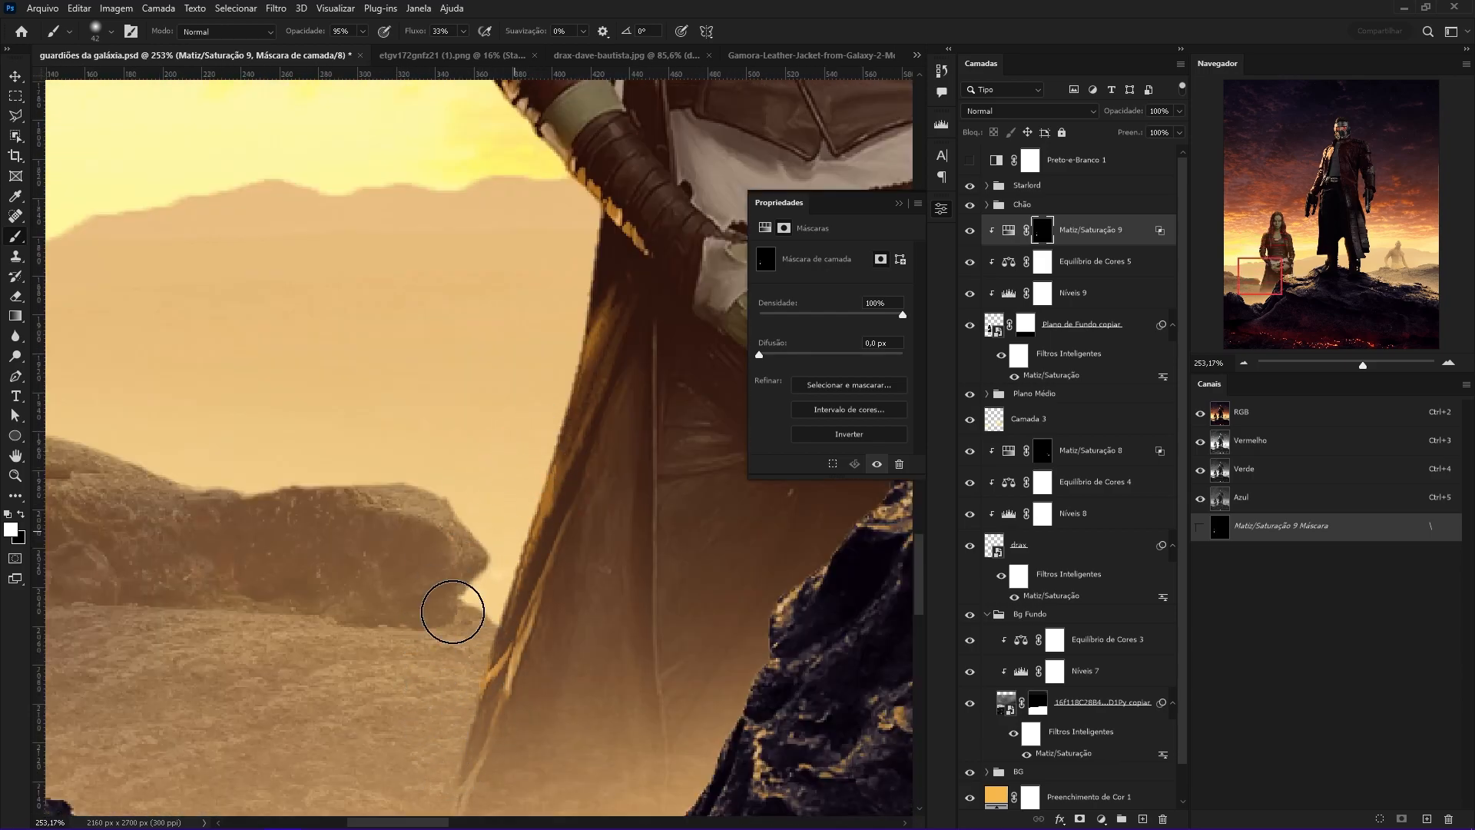
pyautogui.moveTo(542, 413); pyautogui.dragTo(491, 576)
pyautogui.moveTo(530, 330); pyautogui.dragTo(546, 617)
# Paint finer rim light with a smaller brush along Gamora's jacket edge in the gap between her arm and torso.
pyautogui.keyDown('alt'); pyautogui.moveTo(590, 461); pyautogui.dragTo(572, 461); pyautogui.keyUp('alt')
pyautogui.moveTo(574, 445); pyautogui.dragTo(580, 540)
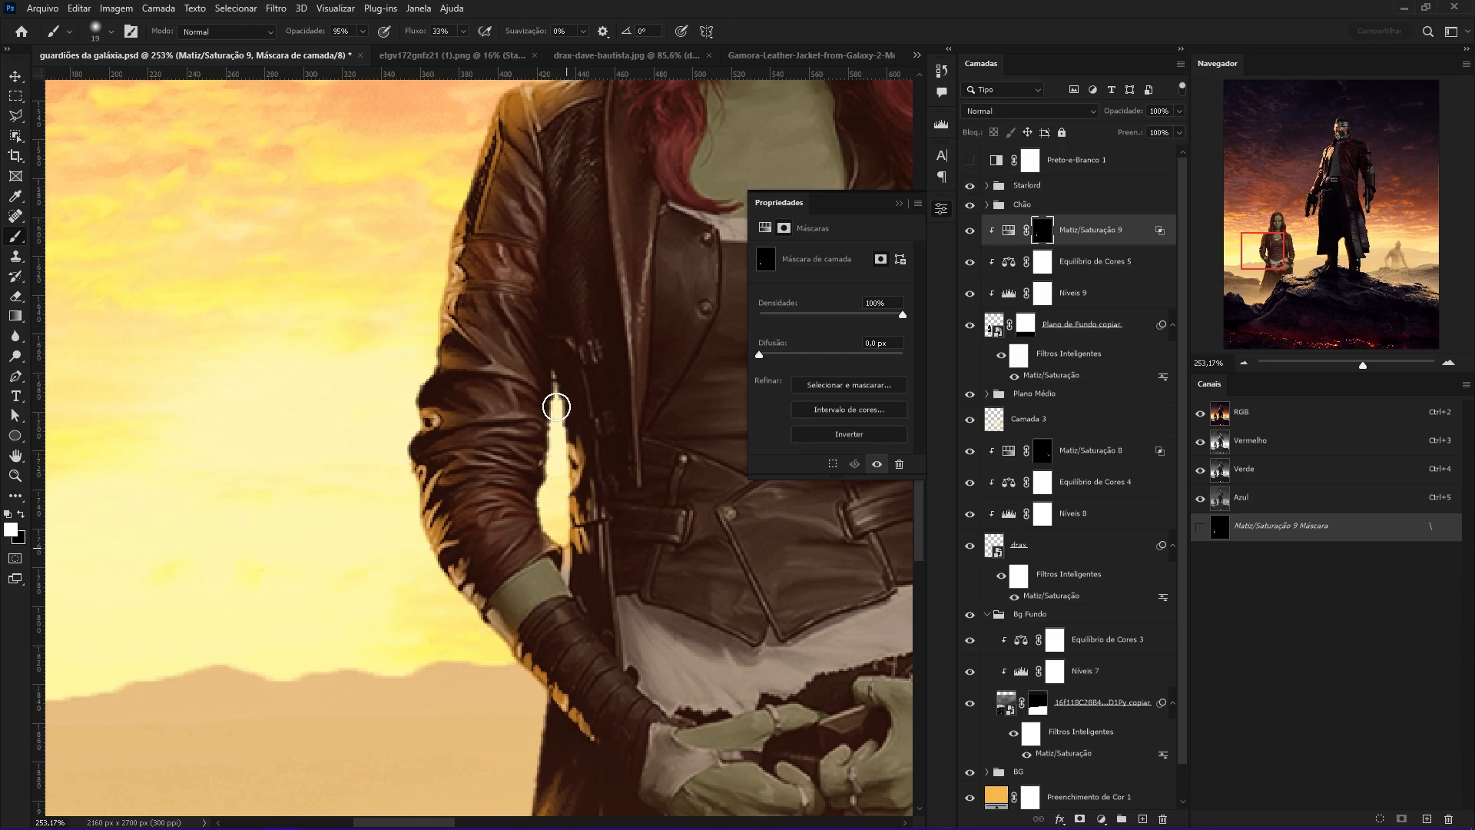
pyautogui.moveTo(583, 373); pyautogui.dragTo(587, 732)
pyautogui.moveTo(575, 422); pyautogui.dragTo(595, 367)
pyautogui.moveTo(596, 366); pyautogui.dragTo(516, 530)
pyautogui.moveTo(661, 197)
pyautogui.keyDown('alt'); pyautogui.mouseDown()
pyautogui.moveTo(675, 198)
pyautogui.moveTo(579, 383)
pyautogui.mouseUp(); pyautogui.keyUp('alt')
pyautogui.moveTo(578, 384)
pyautogui.mouseDown()
pyautogui.moveTo(507, 372)
pyautogui.moveTo(399, 384)
pyautogui.mouseUp()
pyautogui.press('z')
pyautogui.moveTo(589, 436); pyautogui.dragTo(543, 494)
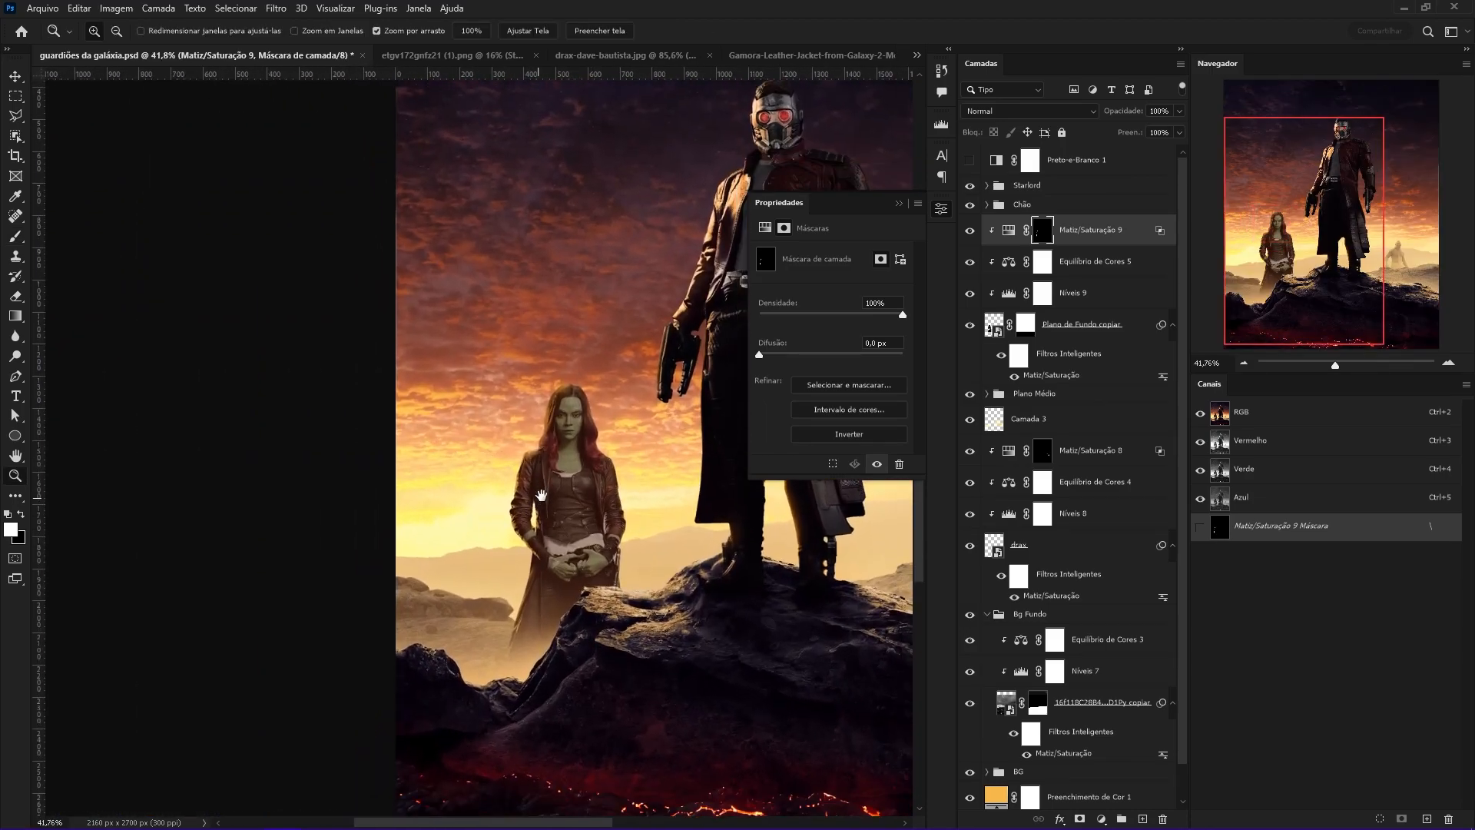
# Temporarily show Preto-e-Branco 1 to compare the tonal values of Gamora, Starlord and Drax, and hide it again.
pyautogui.moveTo(419, 545); pyautogui.dragTo(358, 548)
pyautogui.click(1009, 231)
pyautogui.click(969, 160)
pyautogui.moveTo(566, 566); pyautogui.dragTo(605, 583)
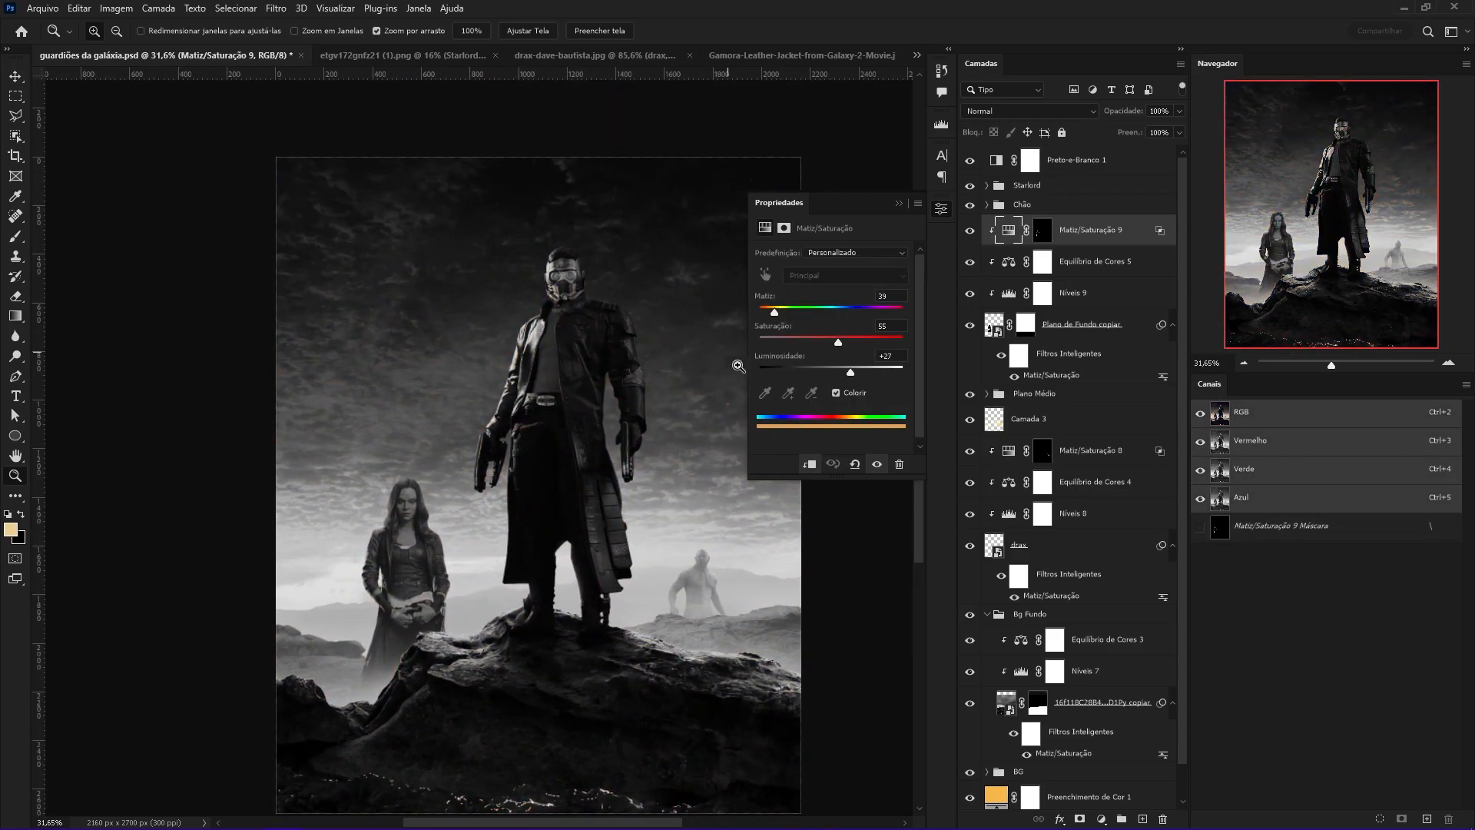
pyautogui.moveTo(630, 333); pyautogui.dragTo(648, 316)
pyautogui.moveTo(550, 496); pyautogui.dragTo(596, 531)
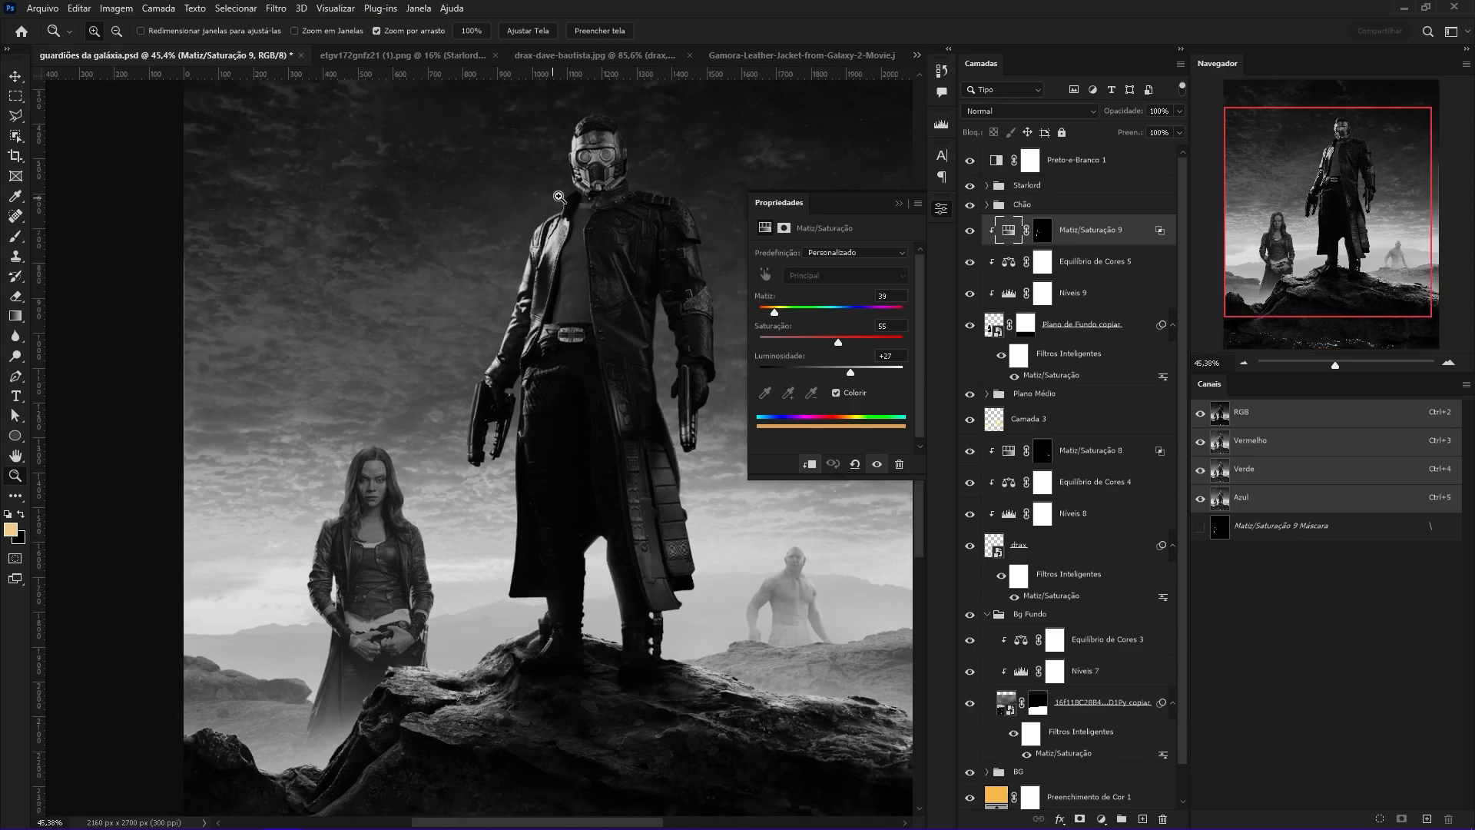
pyautogui.moveTo(540, 584); pyautogui.dragTo(795, 581)
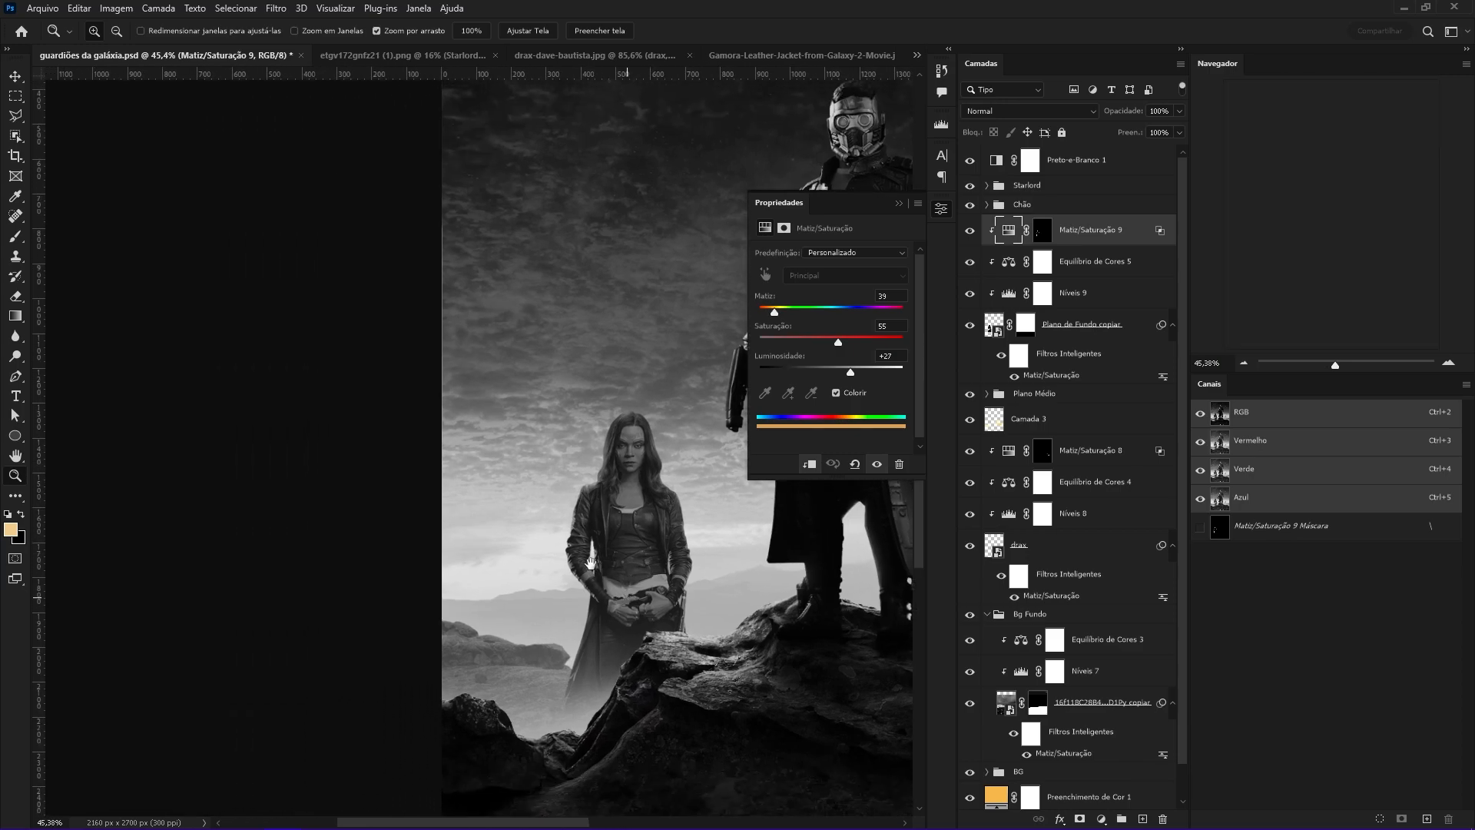
pyautogui.moveTo(676, 607); pyautogui.dragTo(741, 607)
pyautogui.moveTo(623, 583); pyautogui.dragTo(507, 582)
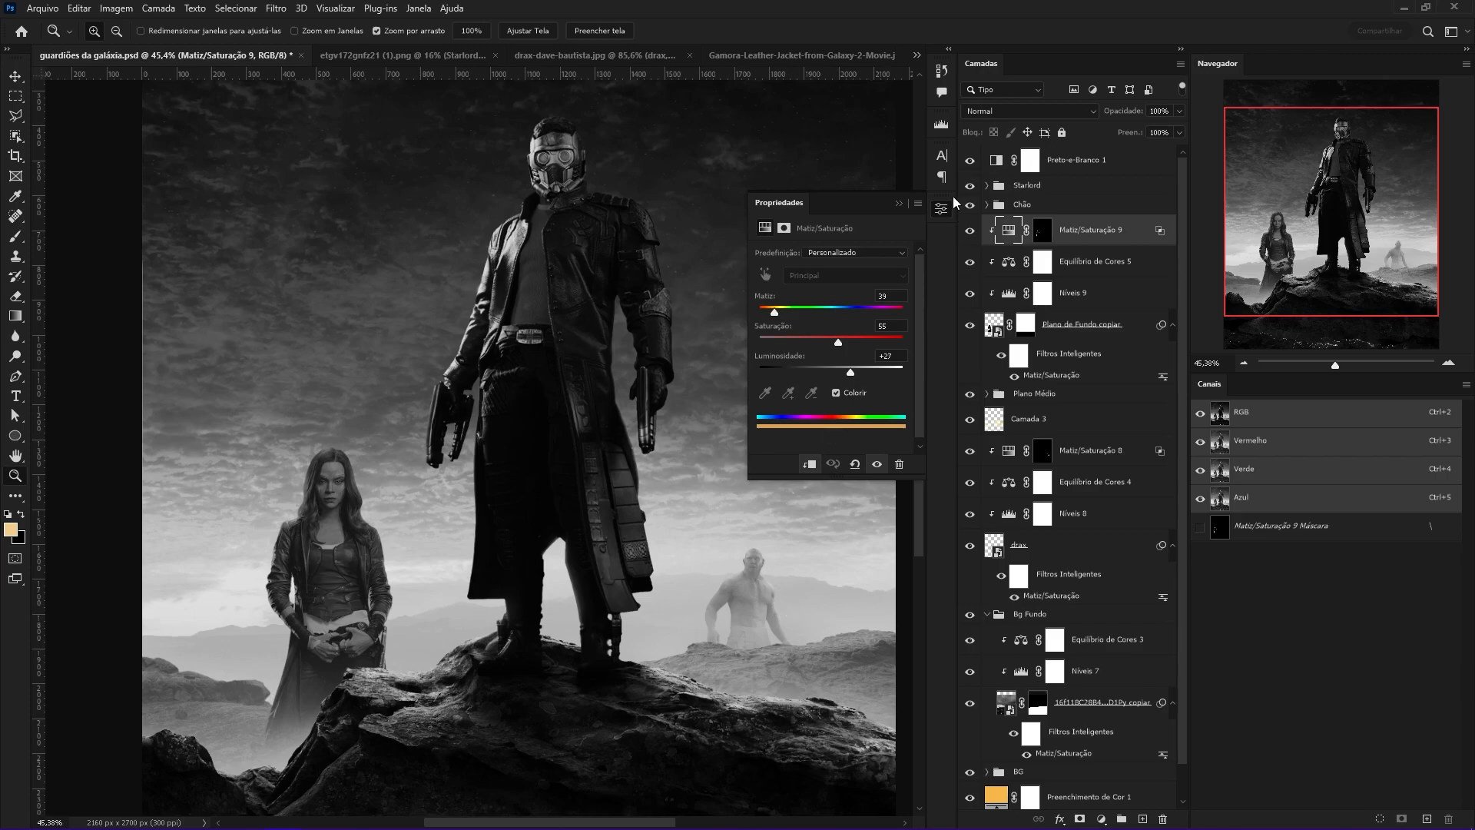
pyautogui.click(969, 160)
# In Níveis 9, raise Gamora's output white level to 197 and set the midtone value to 0.76.
pyautogui.moveTo(584, 565)
pyautogui.mouseDown()
pyautogui.moveTo(523, 565)
pyautogui.moveTo(597, 565)
pyautogui.mouseUp()
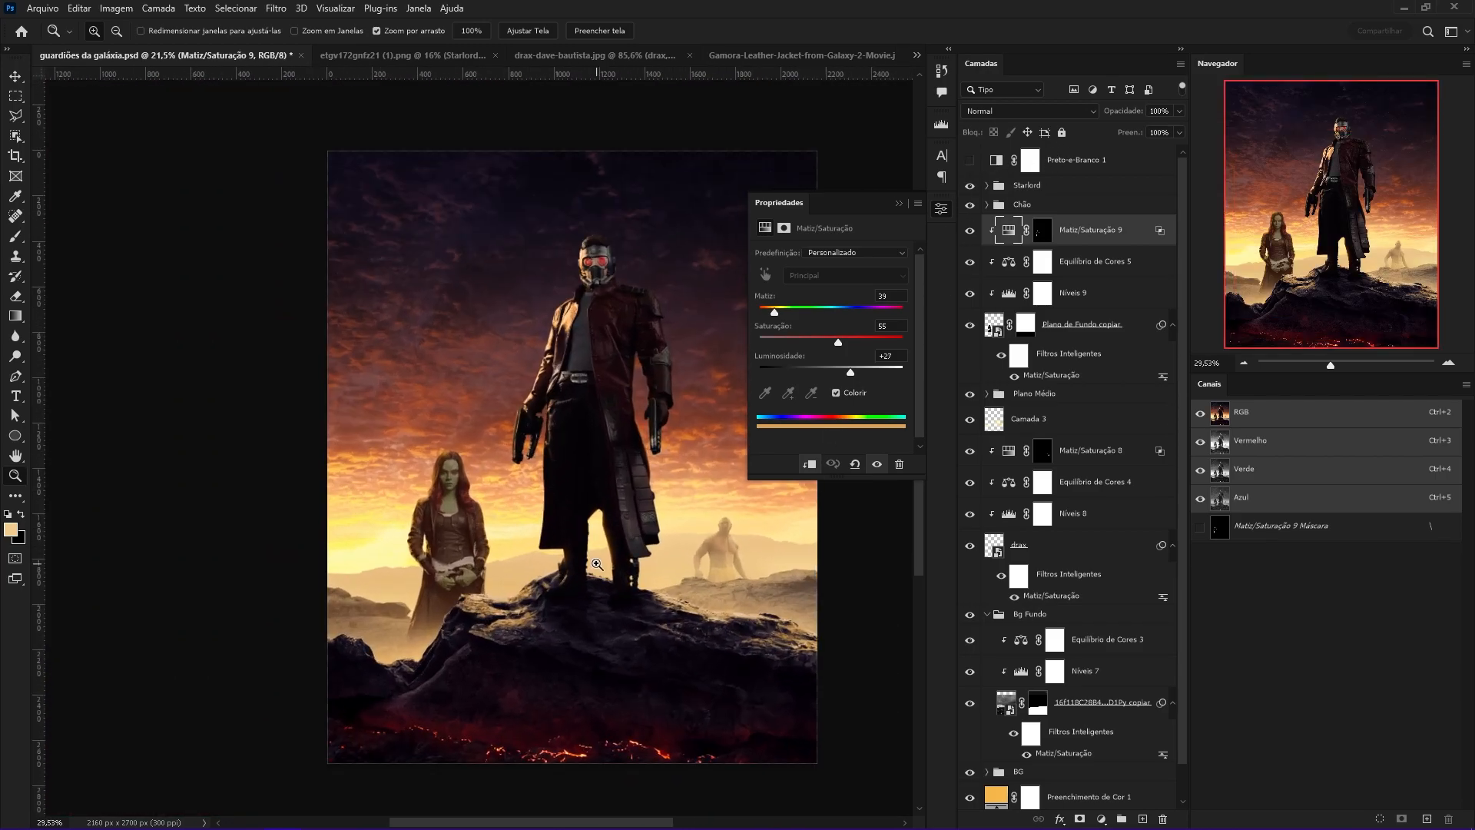
pyautogui.moveTo(407, 566); pyautogui.dragTo(492, 565)
pyautogui.press('v')
pyautogui.click(607, 446)
pyautogui.click(1008, 296)
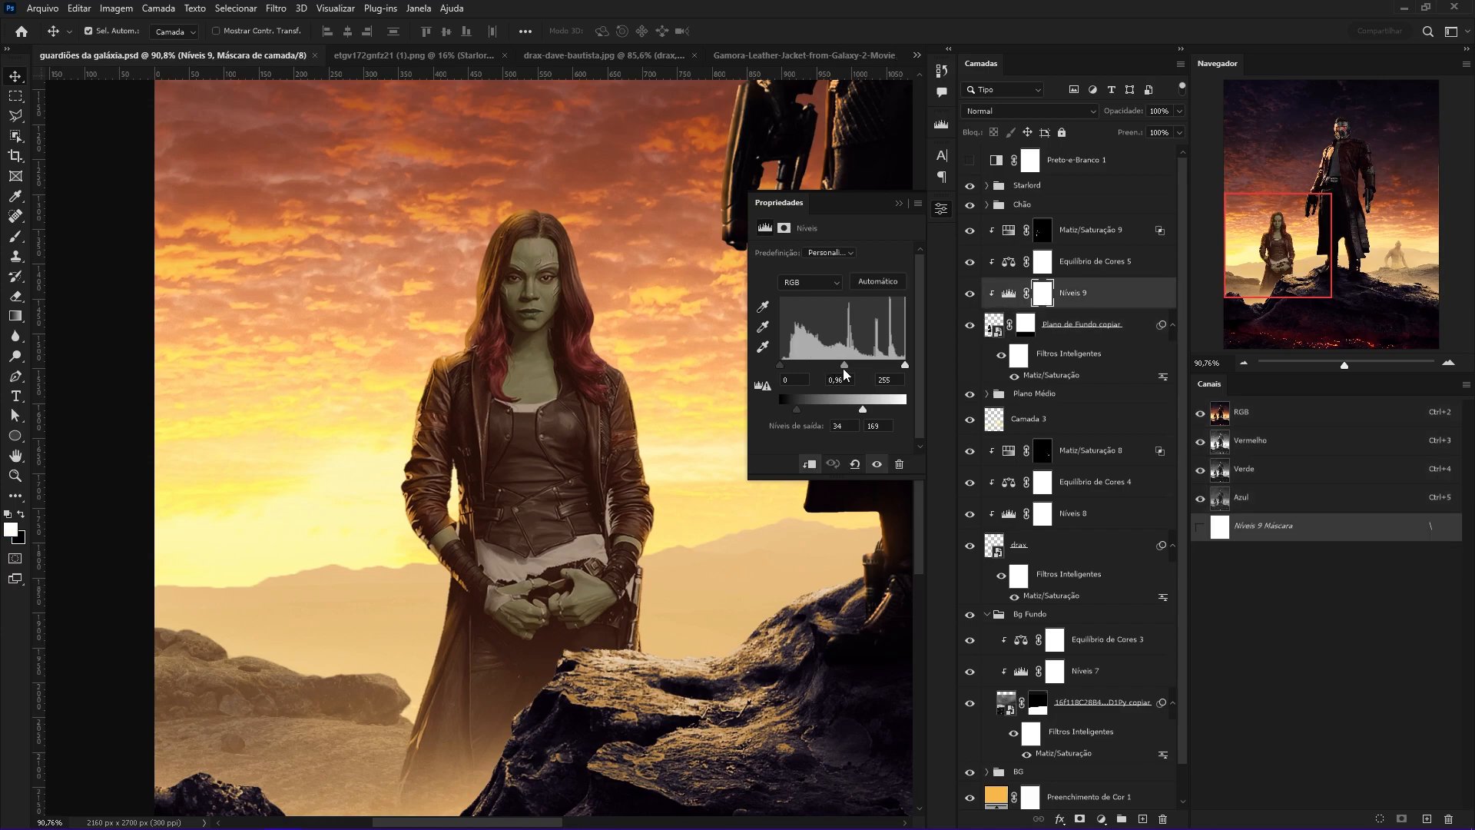
pyautogui.moveTo(862, 410); pyautogui.dragTo(877, 409)
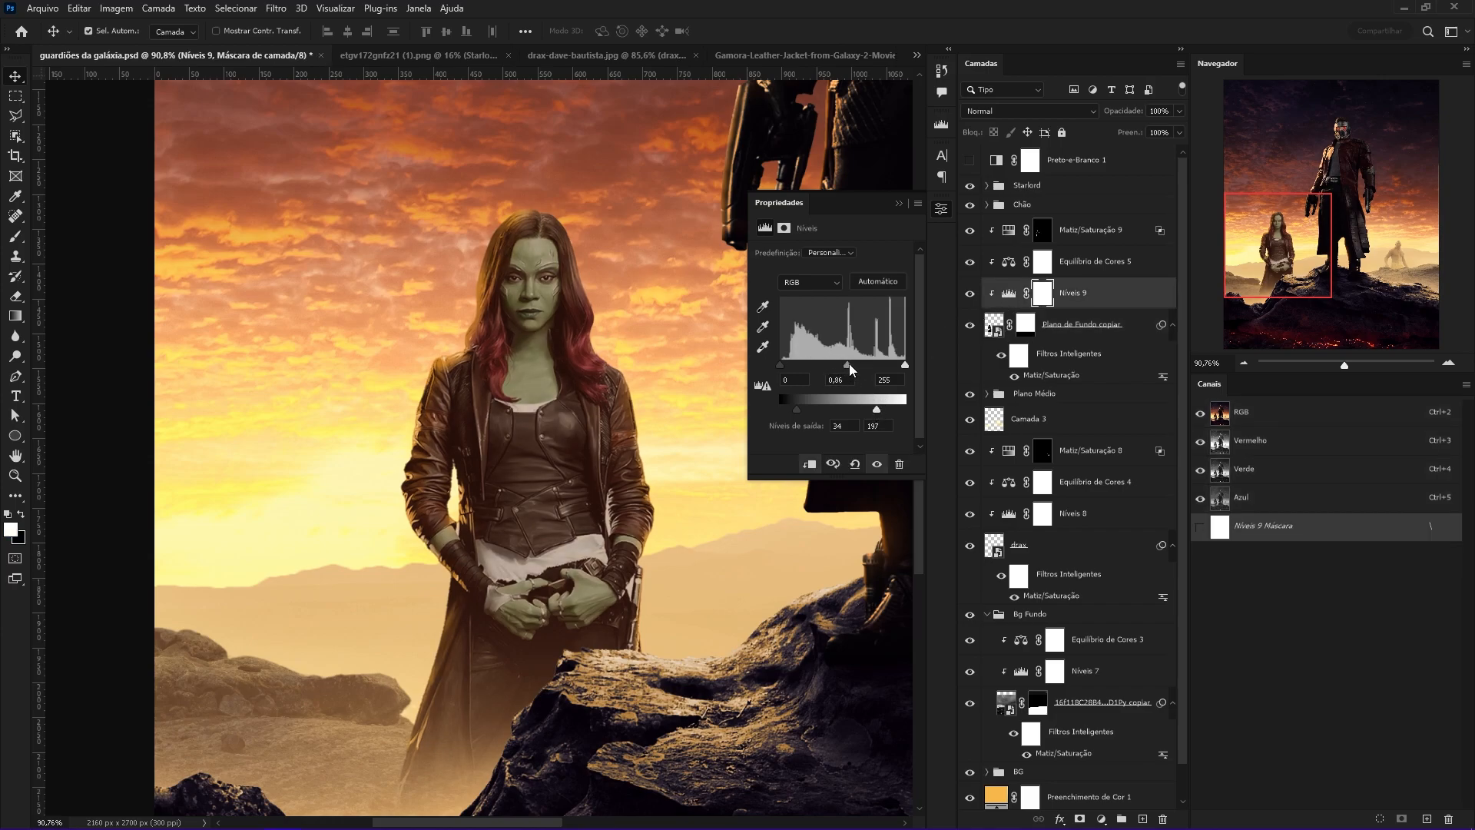
pyautogui.moveTo(851, 363); pyautogui.dragTo(853, 363)
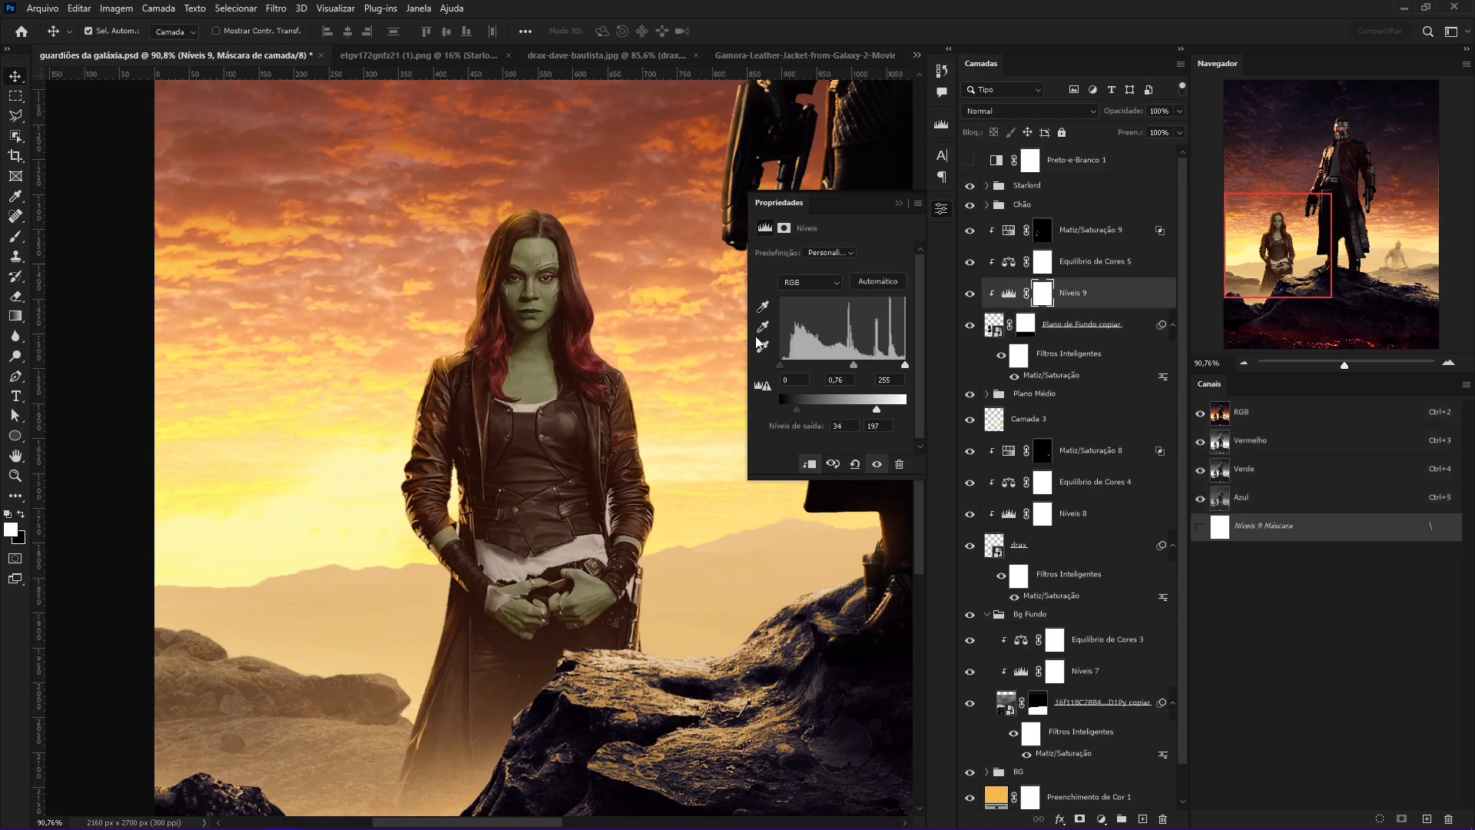
# Reopen the Matiz/Saturação smart filter on Gamora's layer and set its saturation to -73.
pyautogui.click(1060, 340)
pyautogui.doubleClick(1051, 375)
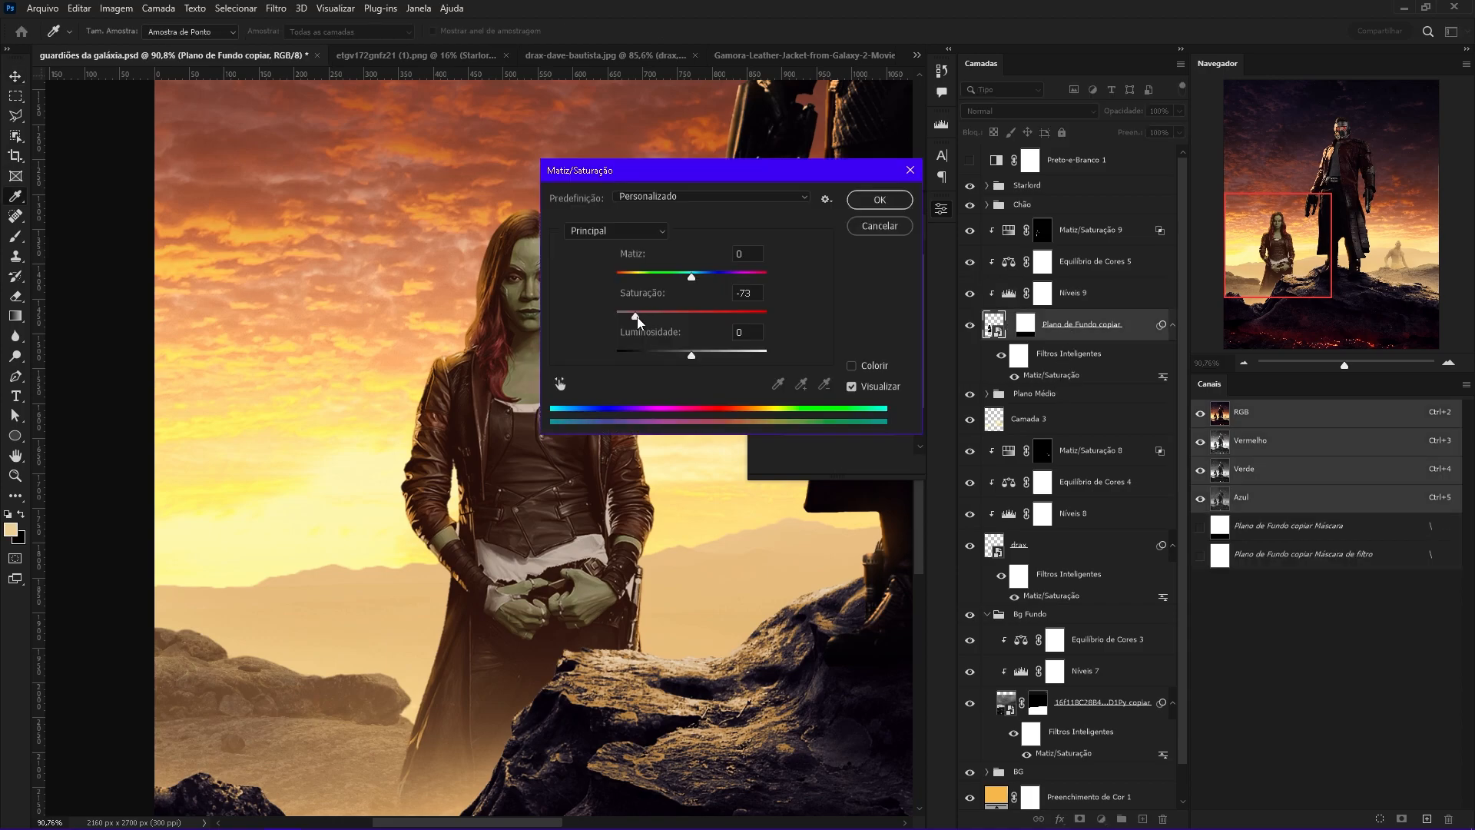
pyautogui.click(877, 200)
# In the shadows of Equilíbrio de Cores 5, reset magenta–green to 0 and shift it slightly toward magenta.
pyautogui.press('z')
pyautogui.click(1009, 261)
pyautogui.click(843, 254)
pyautogui.click(814, 270)
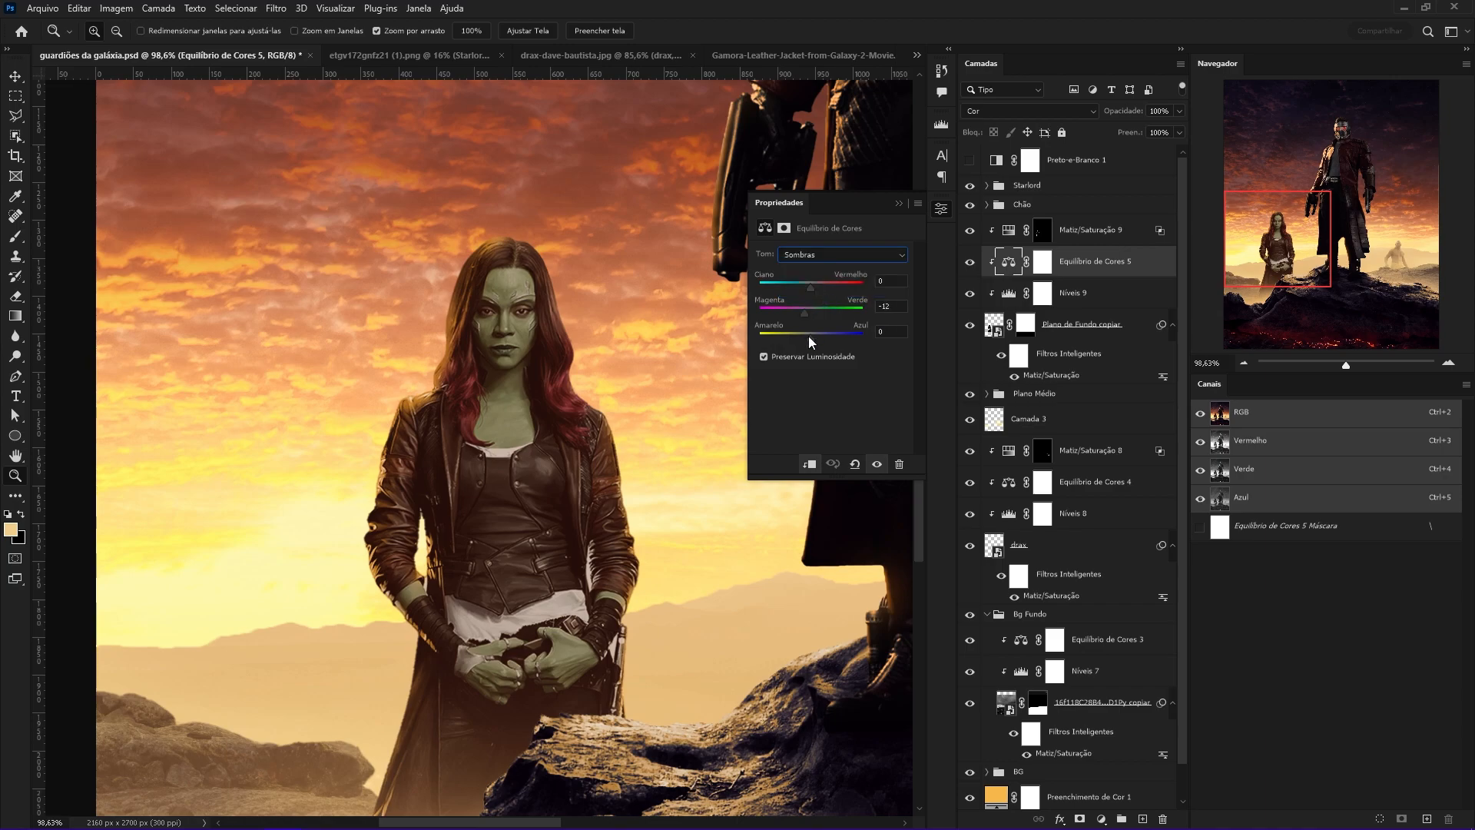
pyautogui.moveTo(800, 312); pyautogui.dragTo(816, 336)
pyautogui.click(890, 331)
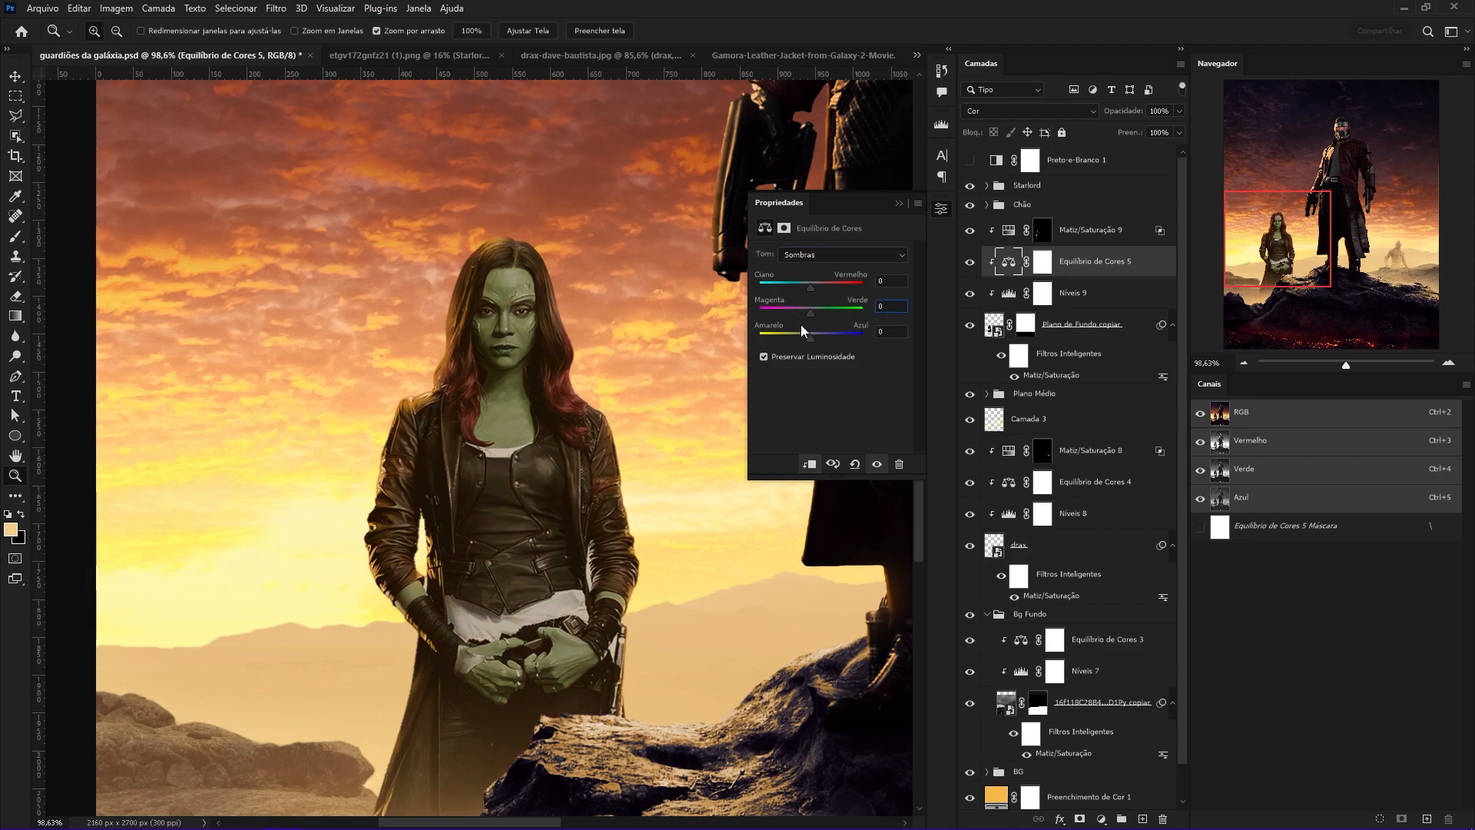
pyautogui.moveTo(810, 312); pyautogui.dragTo(805, 311)
pyautogui.scroll(-4, 651, 416)
pyautogui.scroll(2, 630, 470)
pyautogui.scroll(-1, 630, 470)
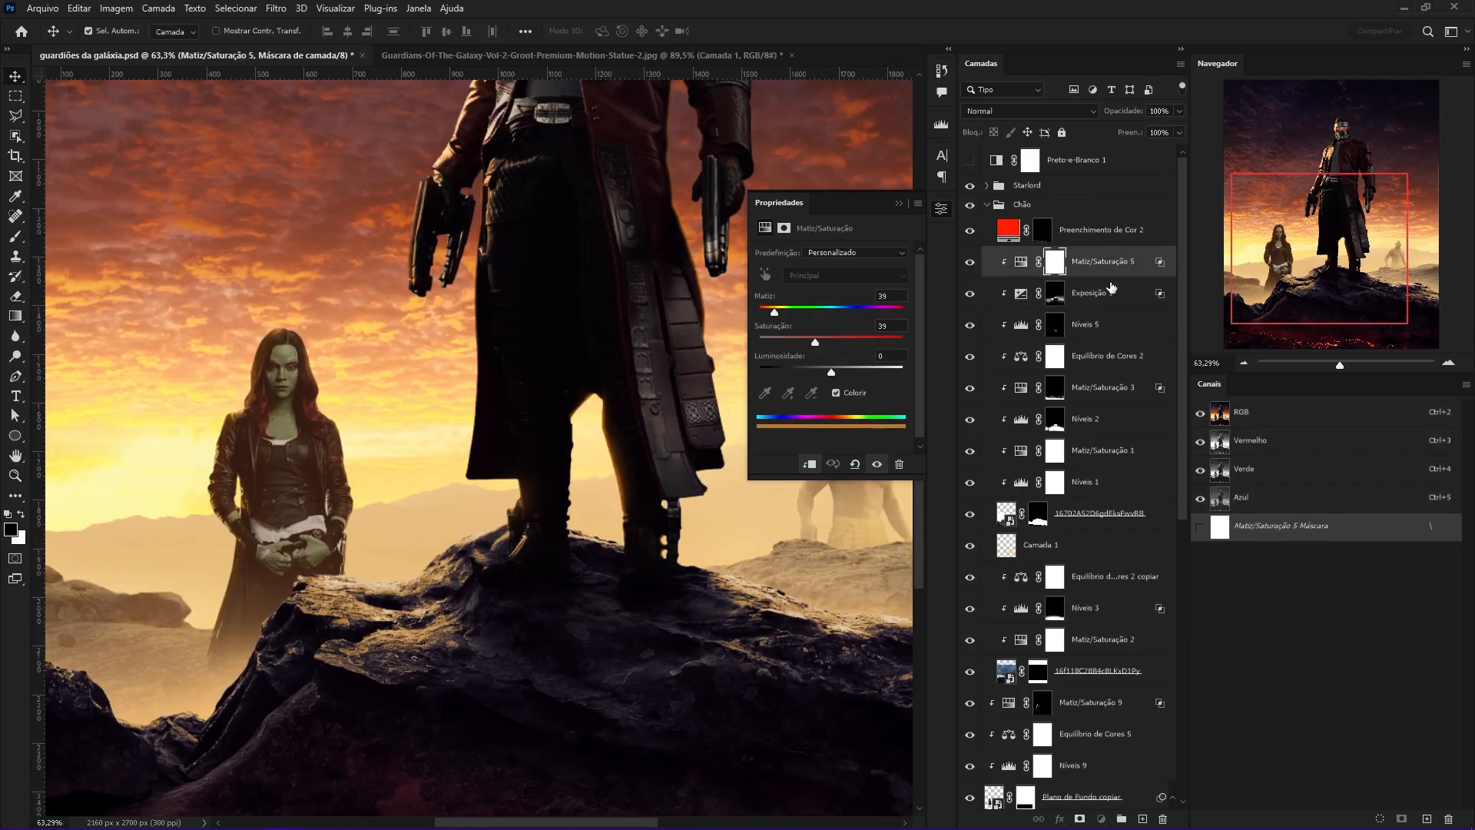
# Paste Groot above Matiz/Saturação 5, scale him to about 399 × 330 px, rotate him 6.3° and seat him on the rock between Starlord and Drax.
pyautogui.hotkey('ctrl', 'v')
pyautogui.hotkey('ctrl', 't')
pyautogui.moveTo(606, 383); pyautogui.dragTo(659, 572)
pyautogui.hscroll(3, 584, 614)
pyautogui.moveTo(776, 587); pyautogui.dragTo(784, 605)
pyautogui.click(833, 32)
# Paint black on the Exposição 1 mask to remove the rock highlights beneath and around Groot.
pyautogui.press('z')
pyautogui.moveTo(680, 626)
pyautogui.mouseDown()
pyautogui.moveTo(690, 618)
pyautogui.moveTo(637, 618)
pyautogui.mouseUp()
pyautogui.click(1055, 324)
pyautogui.press('b')
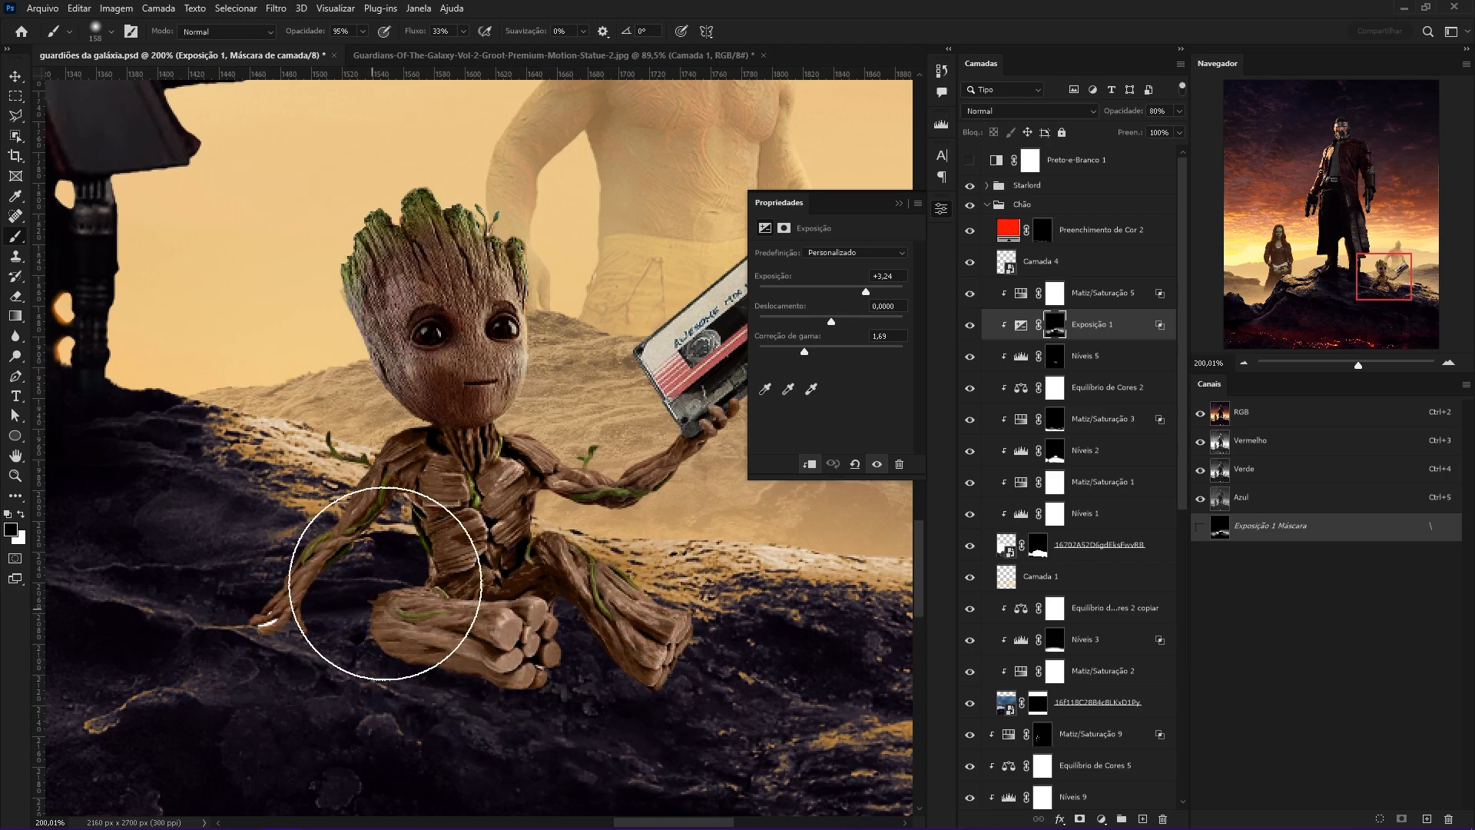
pyautogui.moveTo(634, 650)
pyautogui.mouseDown()
pyautogui.moveTo(553, 589)
pyautogui.moveTo(560, 611)
pyautogui.mouseUp()
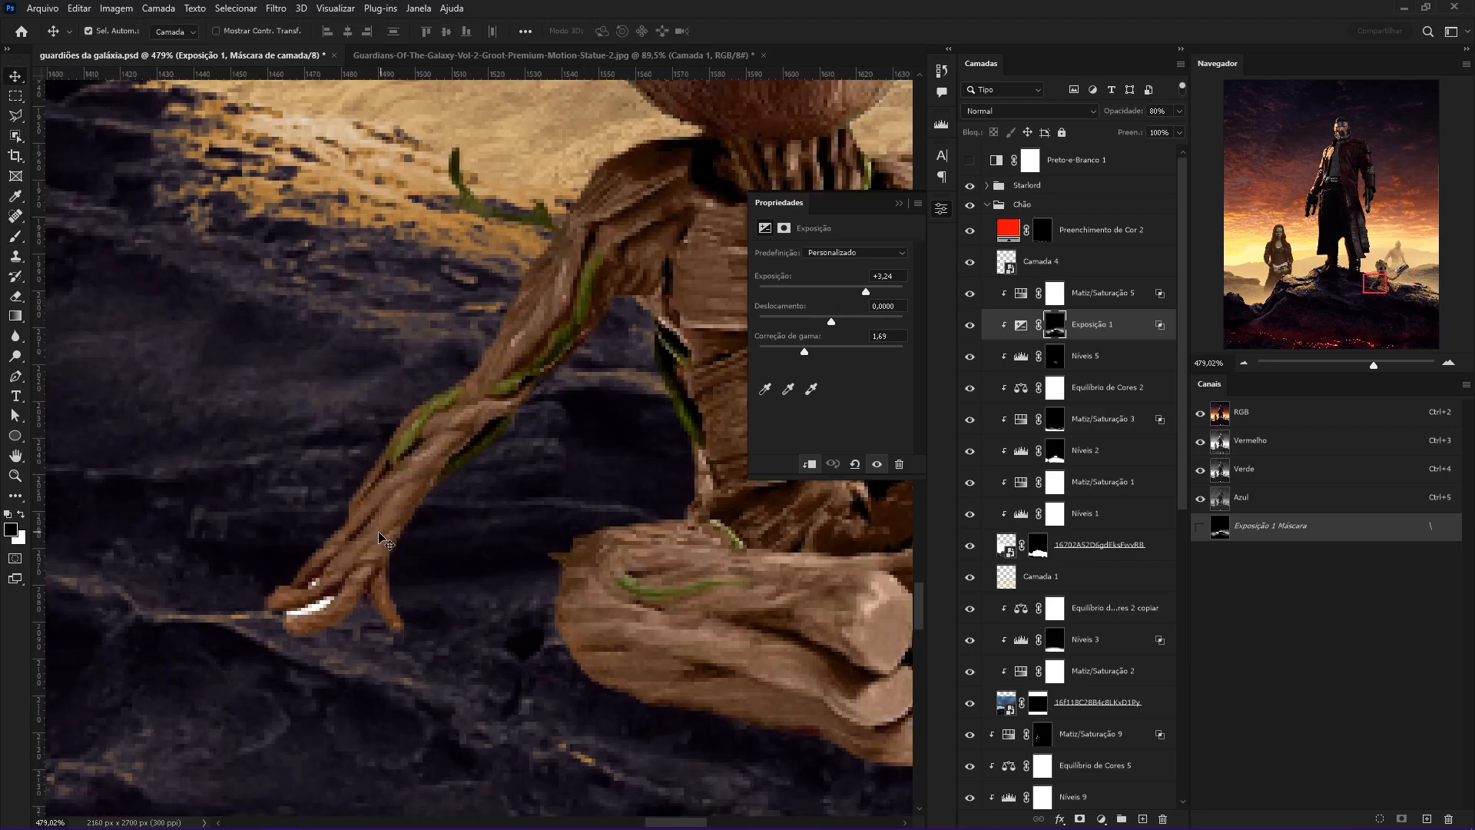
# Add a layer mask to Groot's layer and mask out the white remnant between the fingers of his resting hand.
pyautogui.click(381, 537)
pyautogui.click(1079, 819)
pyautogui.press('b')
pyautogui.moveTo(293, 617)
pyautogui.mouseDown()
pyautogui.moveTo(369, 607)
pyautogui.moveTo(82, 647)
pyautogui.mouseUp()
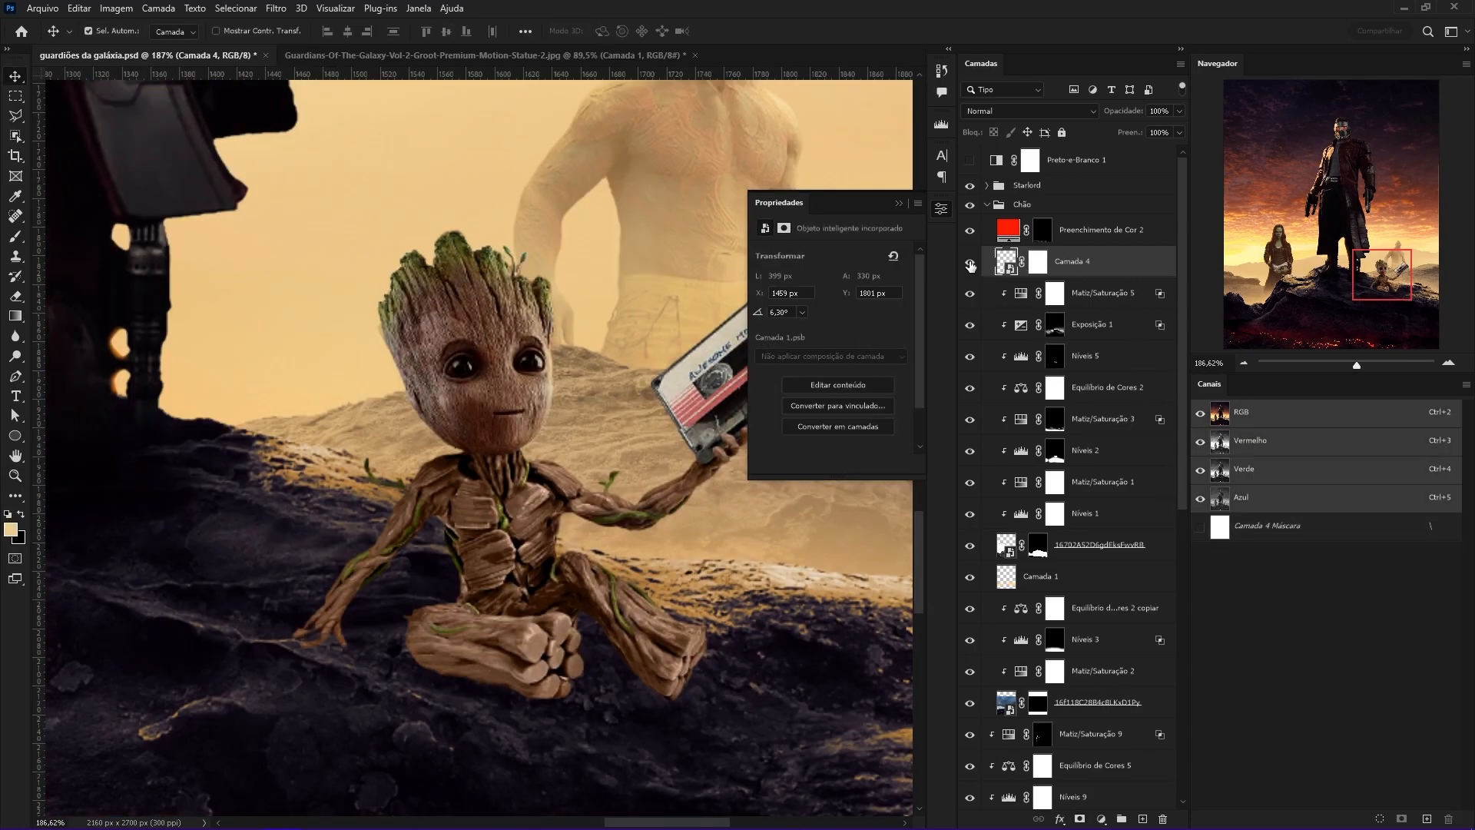
pyautogui.click(970, 263)
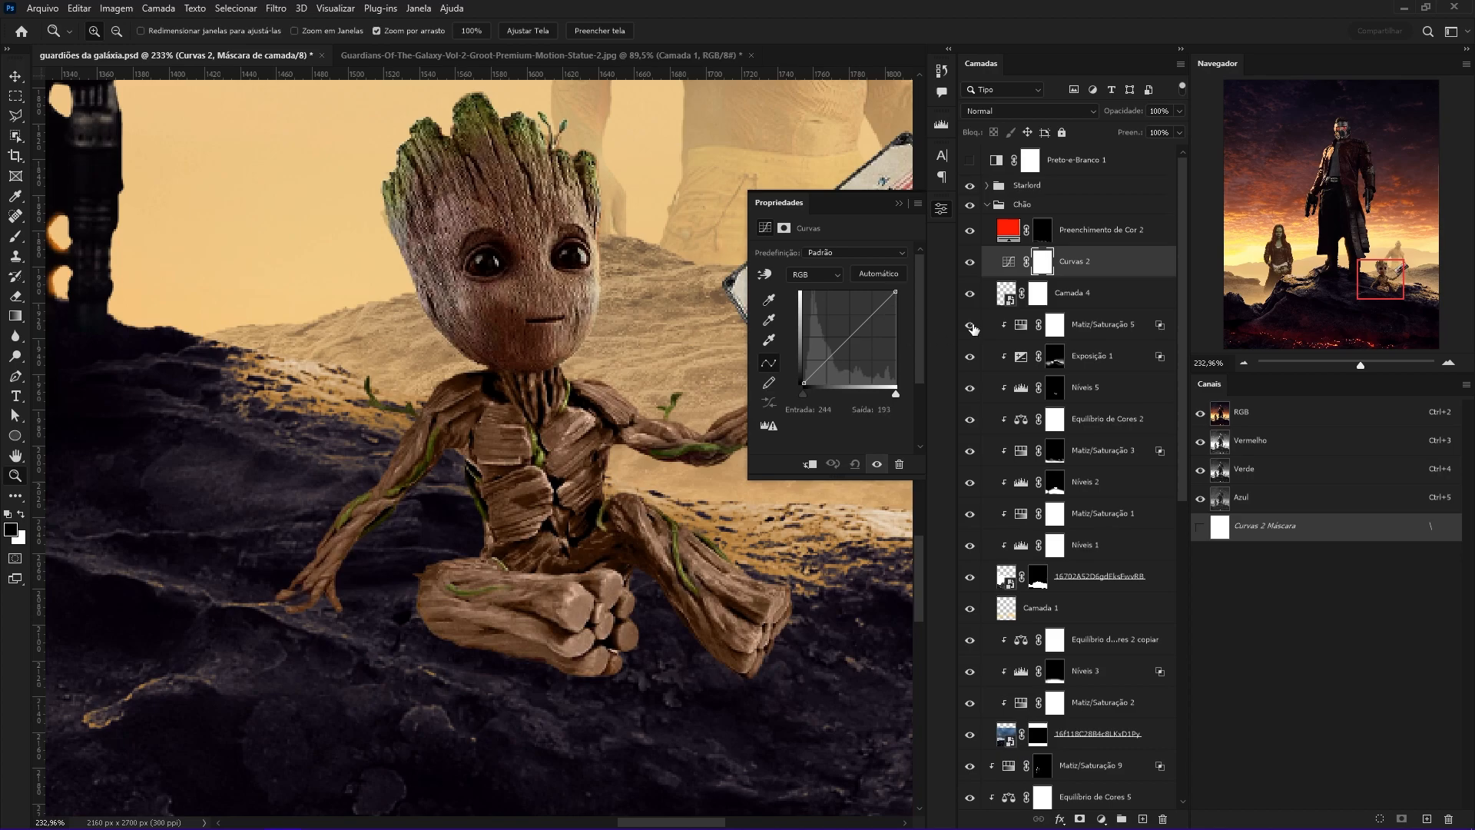
# Replace Curvas 2 with a Levels adjustment clipped to Groot and lower its output white level to 89.
pyautogui.press('Delete')
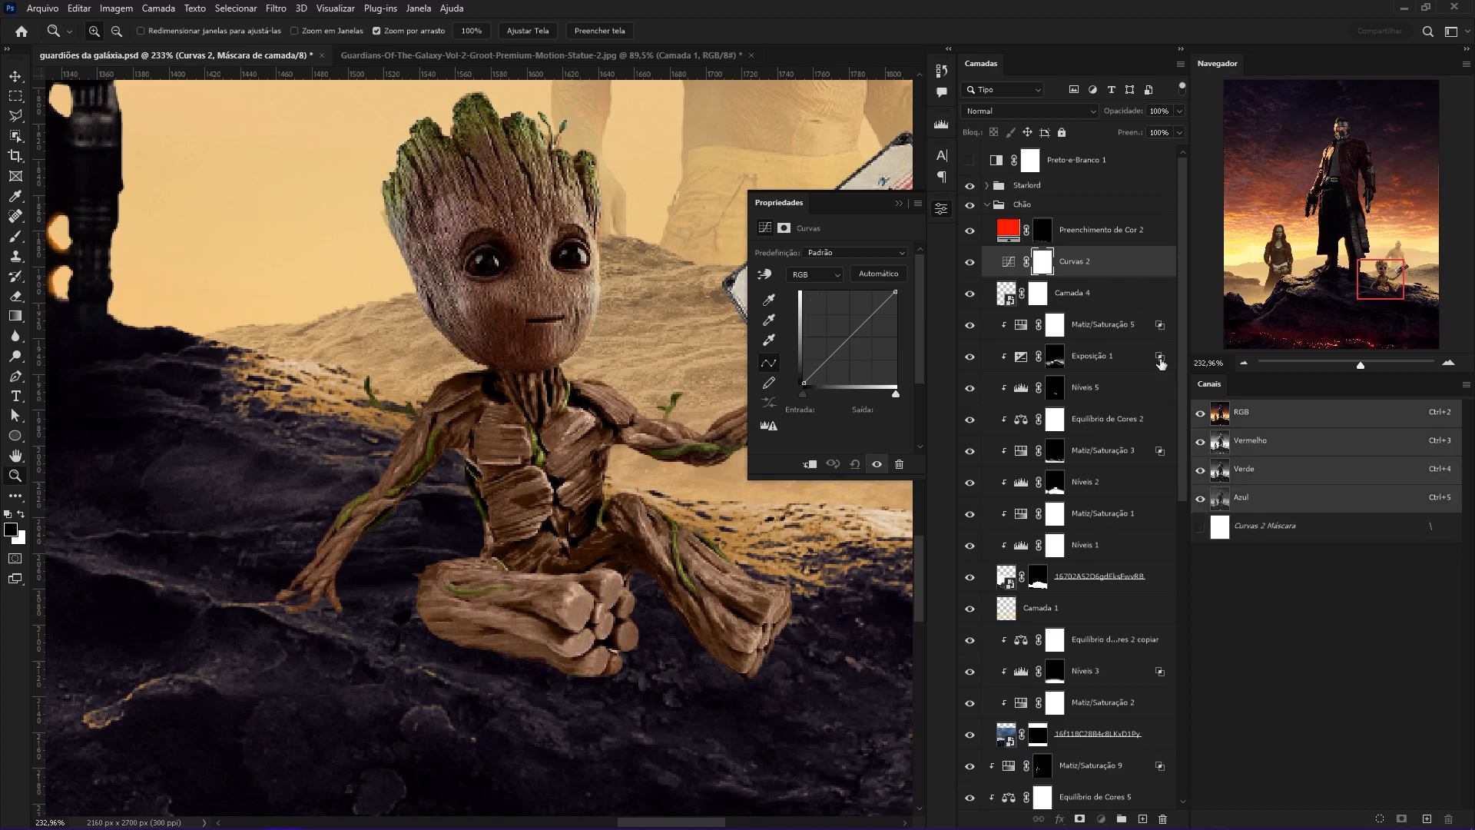
pyautogui.click(1103, 818)
pyautogui.click(1114, 607)
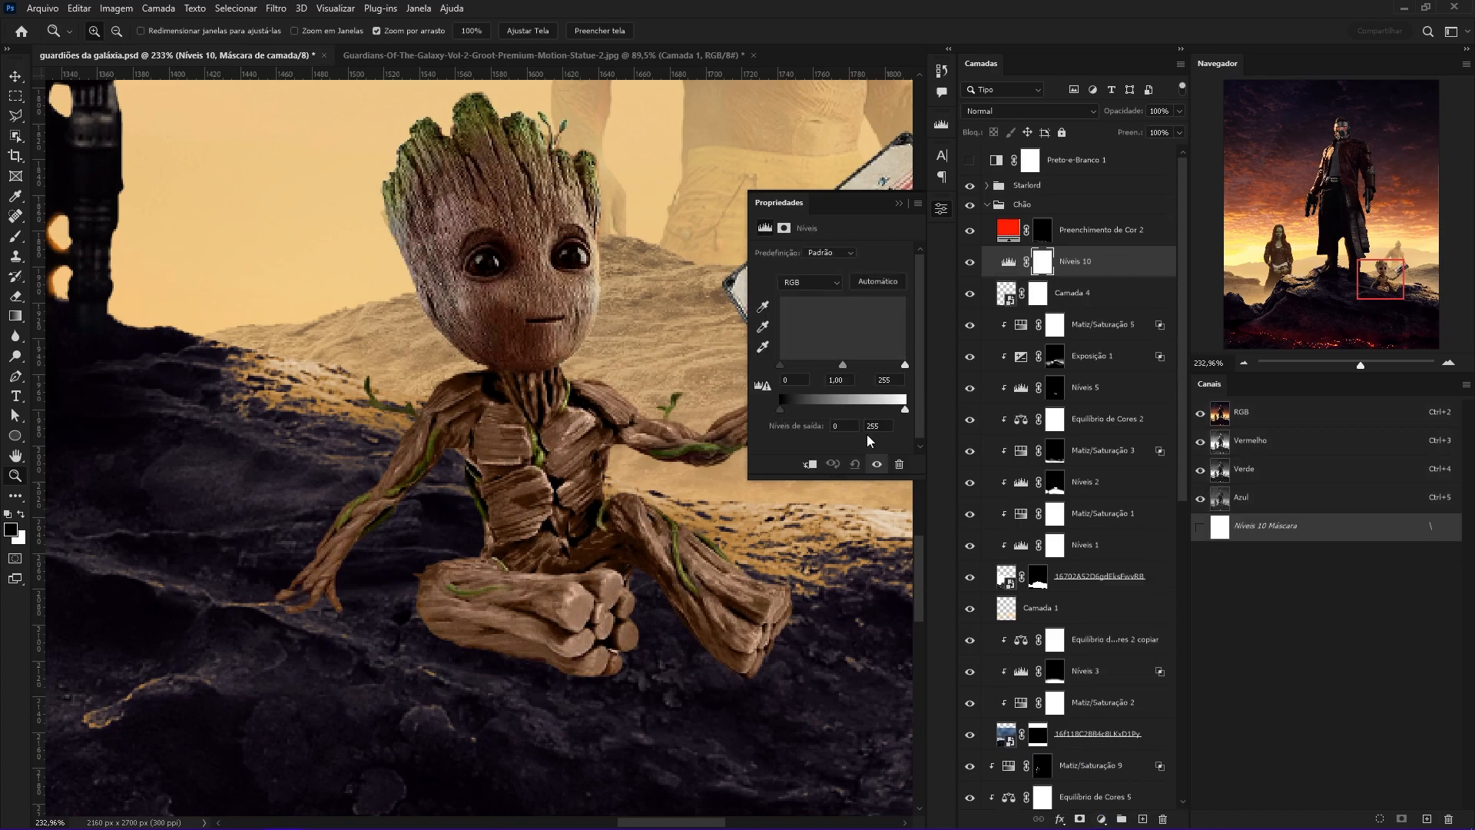
pyautogui.moveTo(905, 408); pyautogui.dragTo(826, 405)
pyautogui.moveTo(610, 607); pyautogui.dragTo(857, 497)
# Add a clipped Color Balance adjustment above Níveis 10 with midtones at +10 cyan–red and -10 yellow–blue.
pyautogui.click(1101, 818)
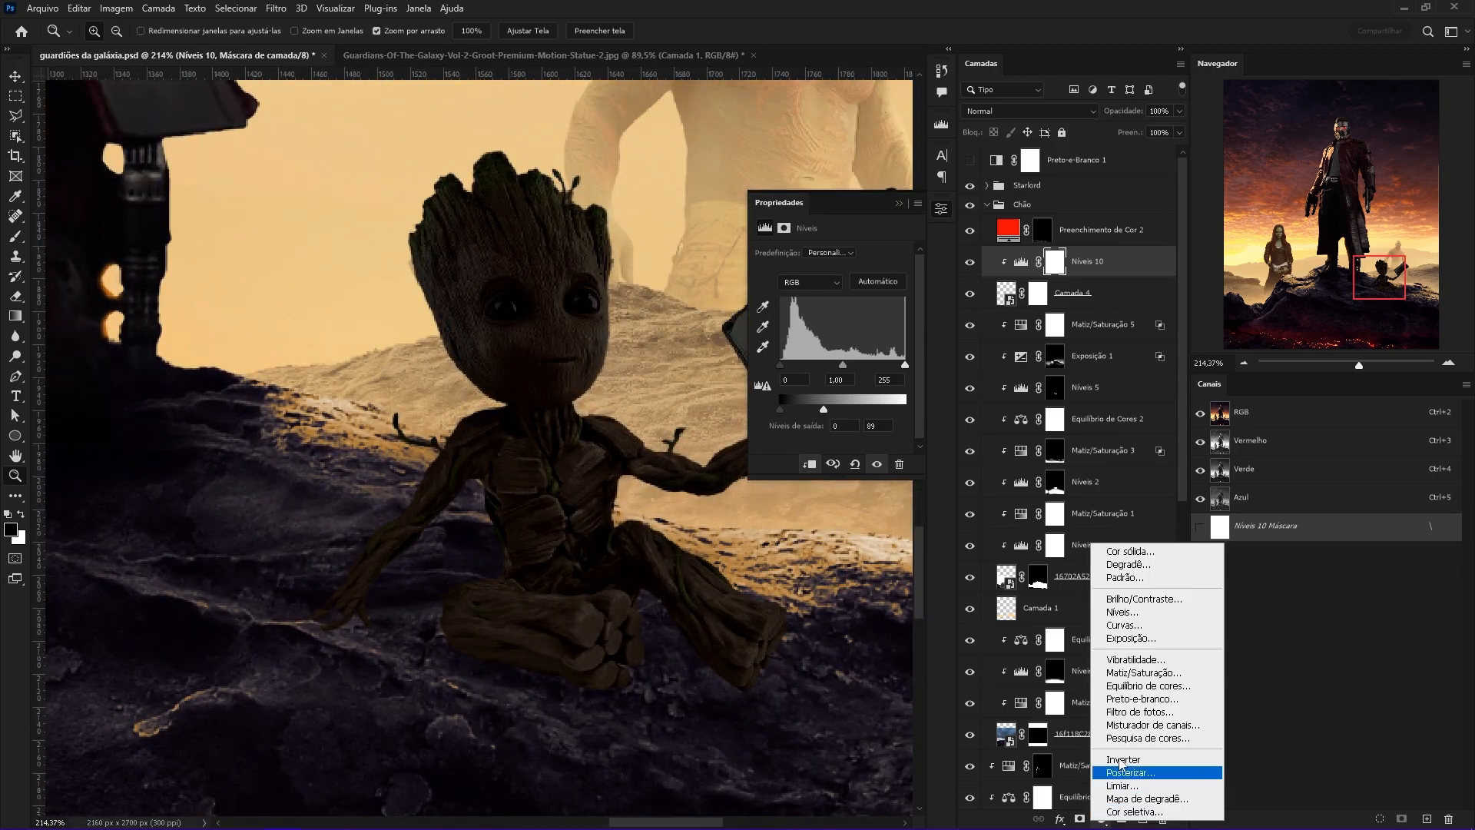
pyautogui.click(1121, 674)
pyautogui.click(816, 255)
pyautogui.click(843, 268)
pyautogui.click(822, 253)
pyautogui.click(828, 283)
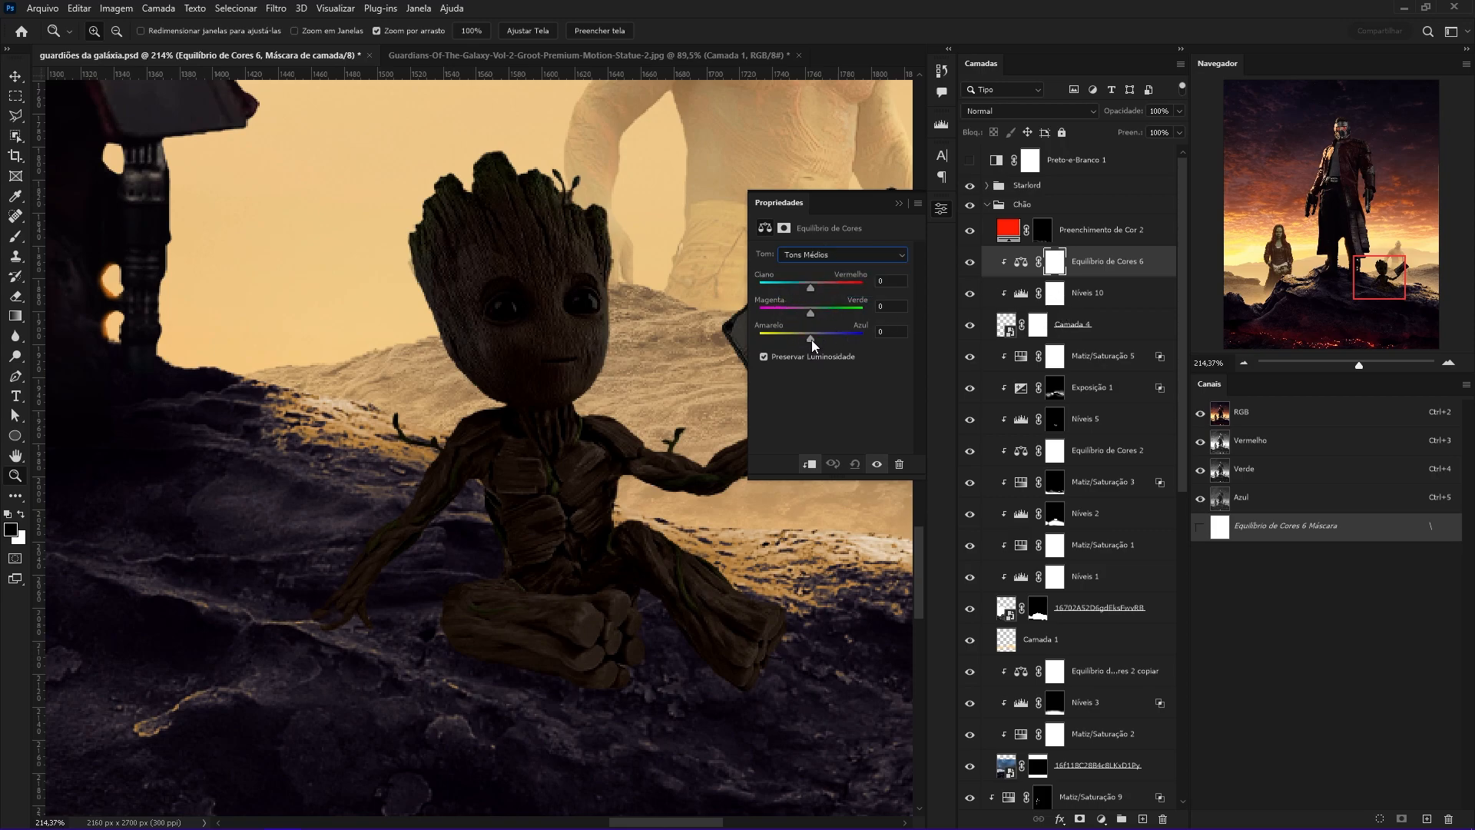
pyautogui.moveTo(813, 338); pyautogui.dragTo(810, 311)
# Set Equilíbrio de Cores 6's shadows to -6 magenta–green and its blend mode to Cor.
pyautogui.click(823, 254)
pyautogui.click(824, 269)
pyautogui.click(1029, 110)
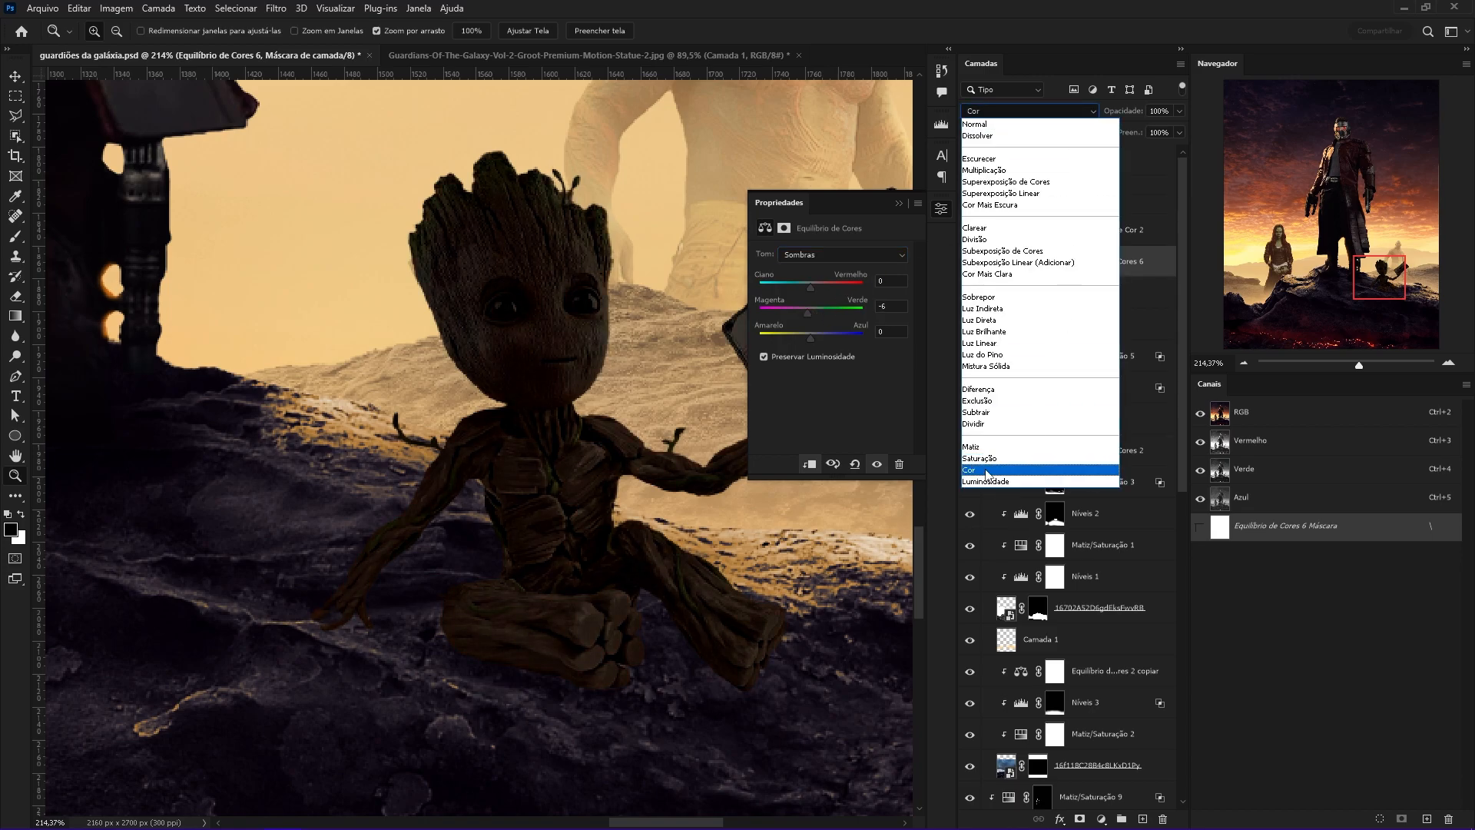
pyautogui.click(1022, 476)
pyautogui.click(1020, 261)
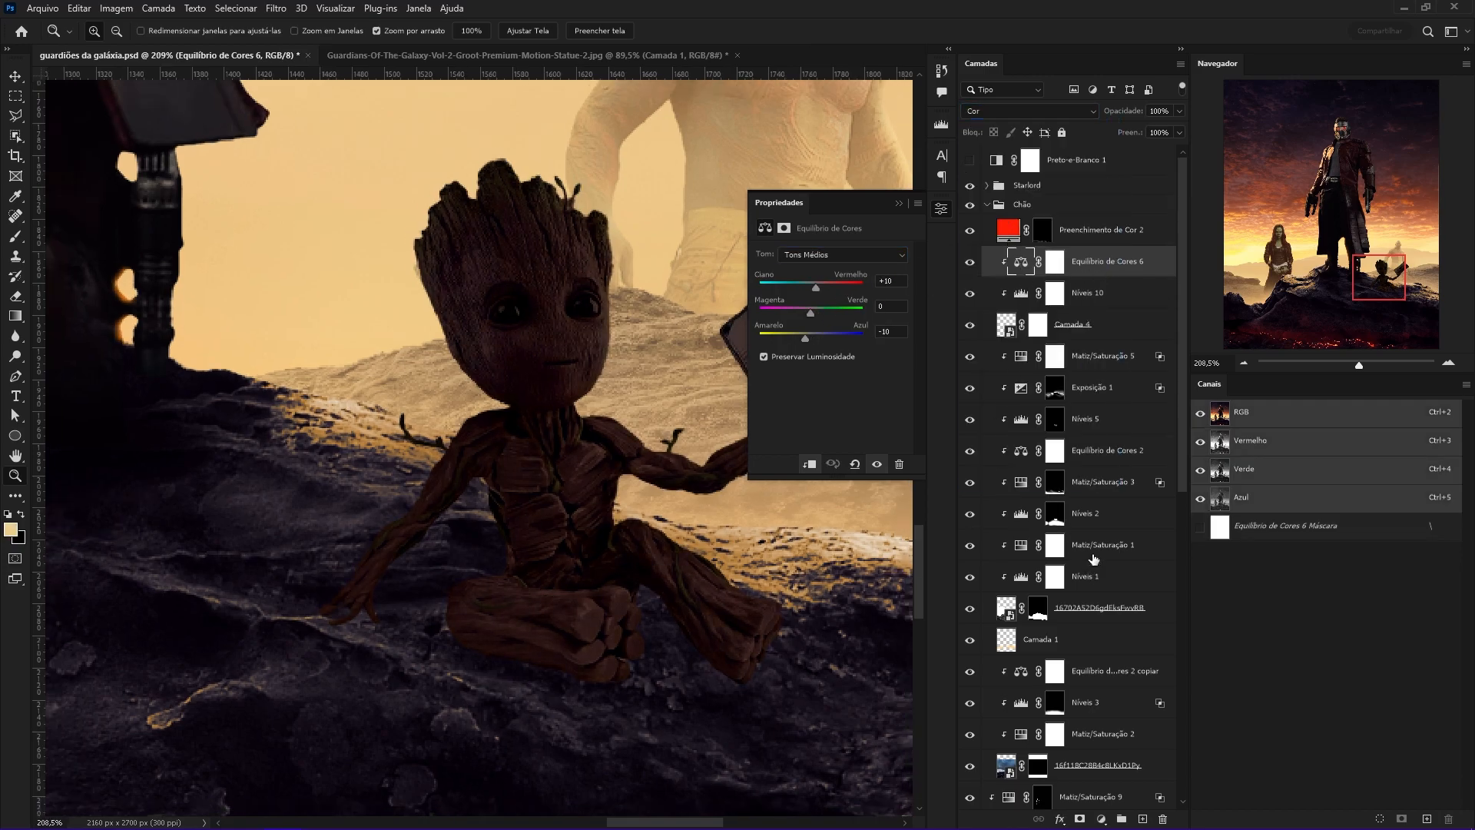
# Desaturate Groot's layer with a Hue/Saturation smart filter and raise Níveis 10's output white level to 160.
pyautogui.click(1075, 327)
pyautogui.hotkey('ctrl', 'u')
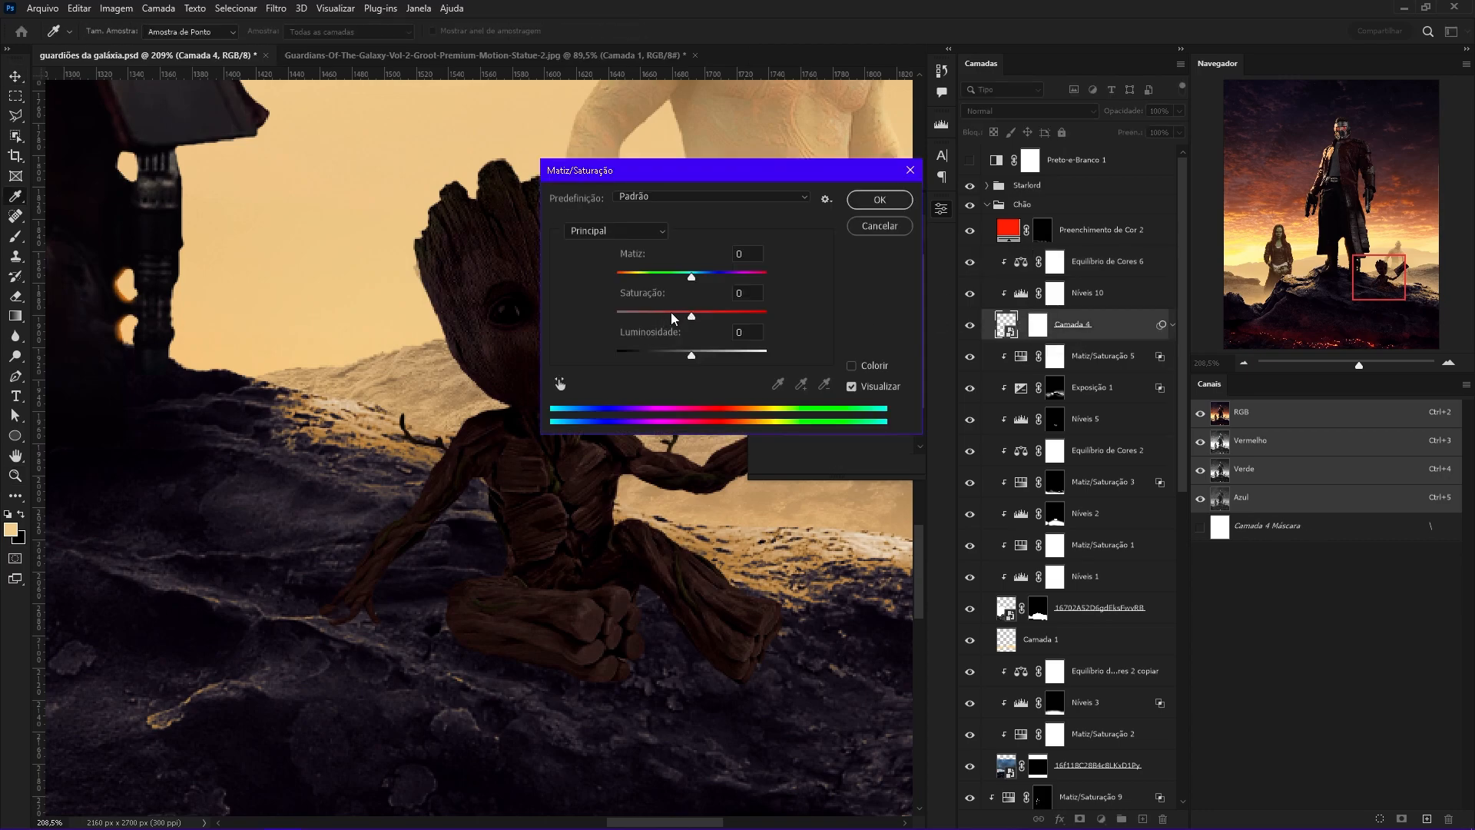
pyautogui.press('Return')
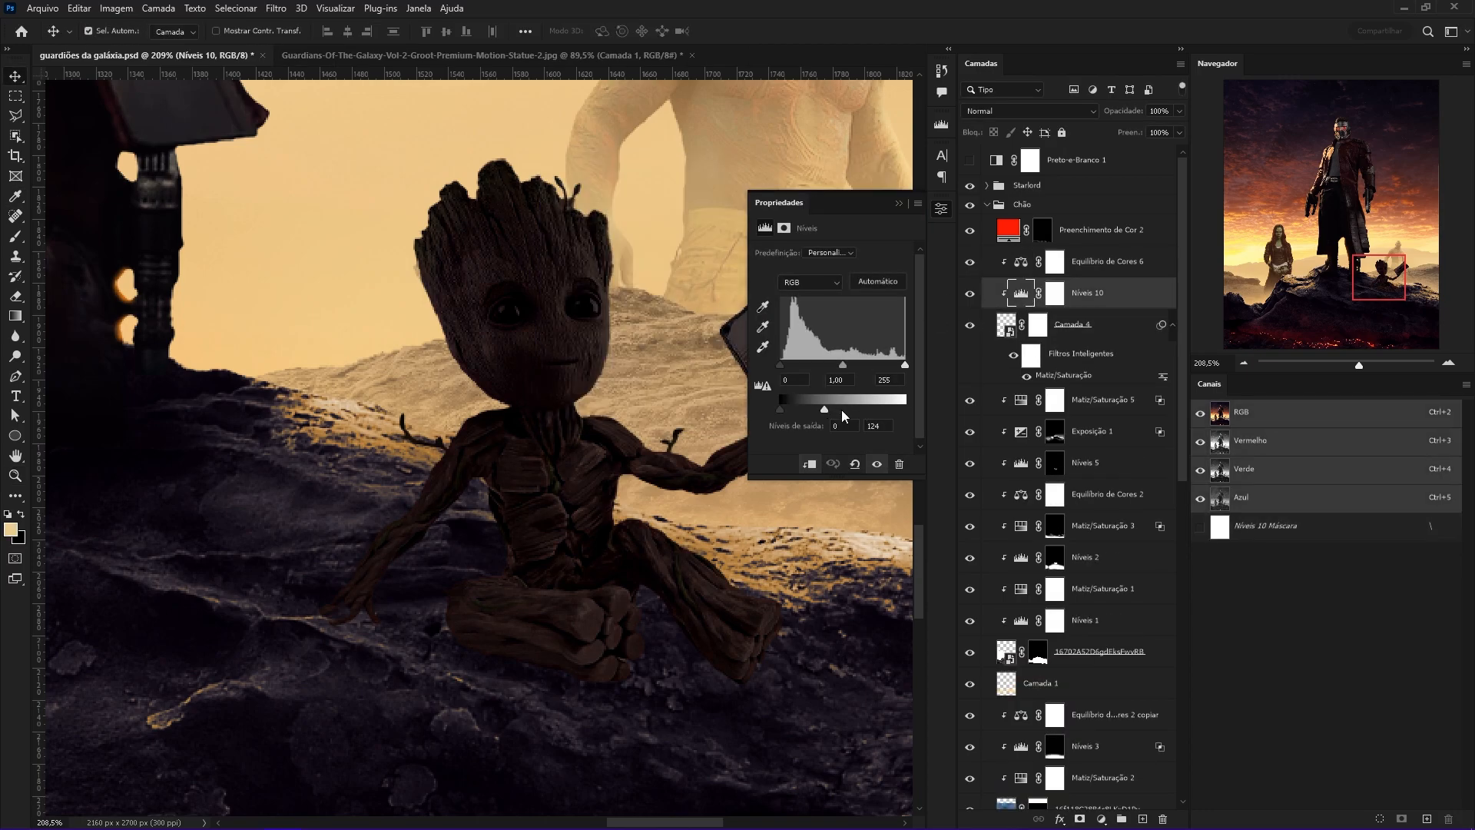
pyautogui.moveTo(842, 411); pyautogui.dragTo(854, 417)
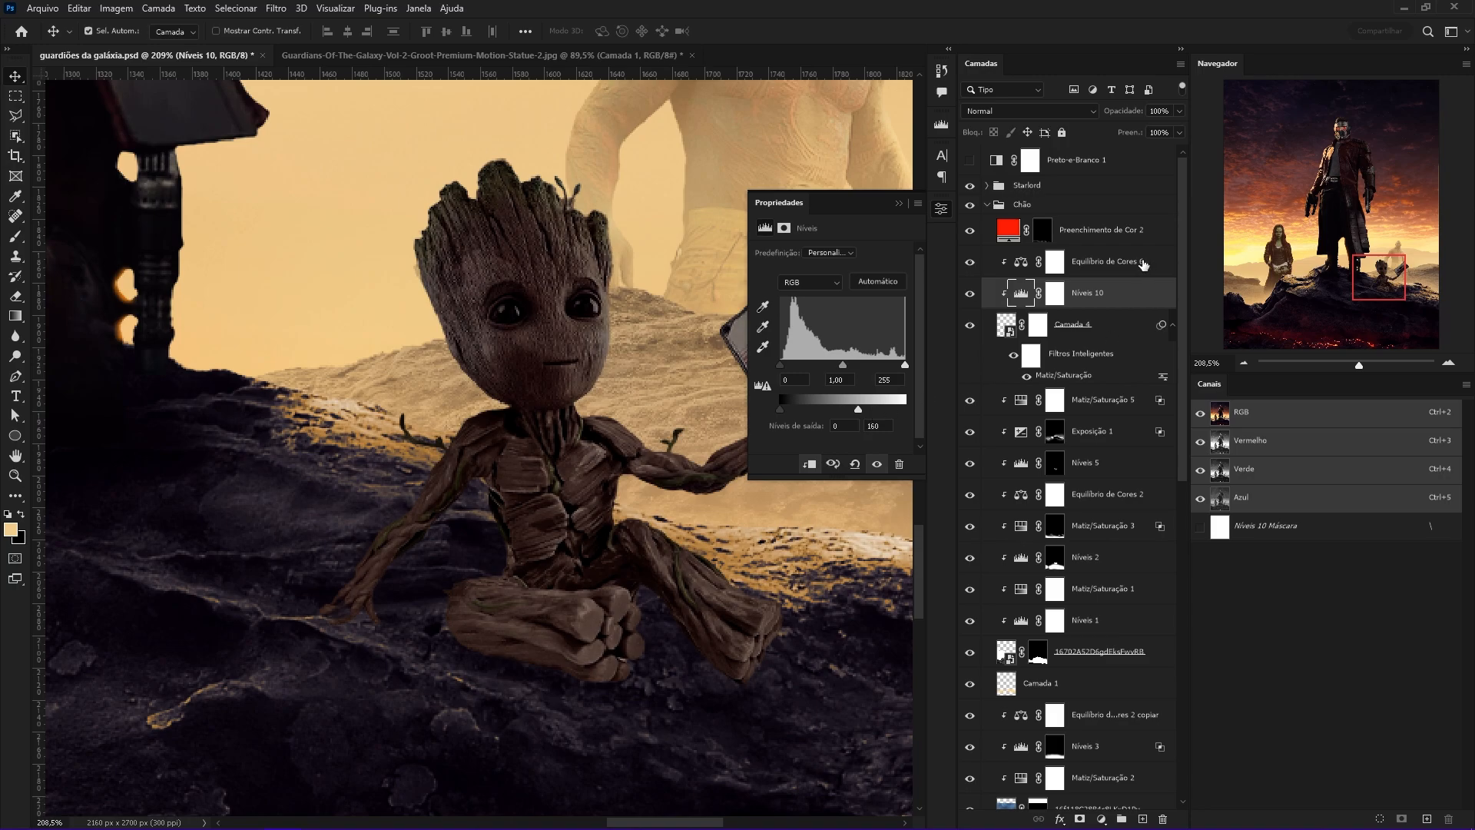
# Add a clipped, colorized Hue/Saturation adjustment above Equilíbrio de Cores 6 with hue 29 and saturation 52.
pyautogui.click(1141, 261)
pyautogui.click(1101, 819)
pyautogui.click(1133, 640)
pyautogui.click(809, 464)
pyautogui.click(853, 393)
pyautogui.moveTo(795, 342); pyautogui.dragTo(834, 339)
pyautogui.moveTo(759, 311); pyautogui.dragTo(772, 311)
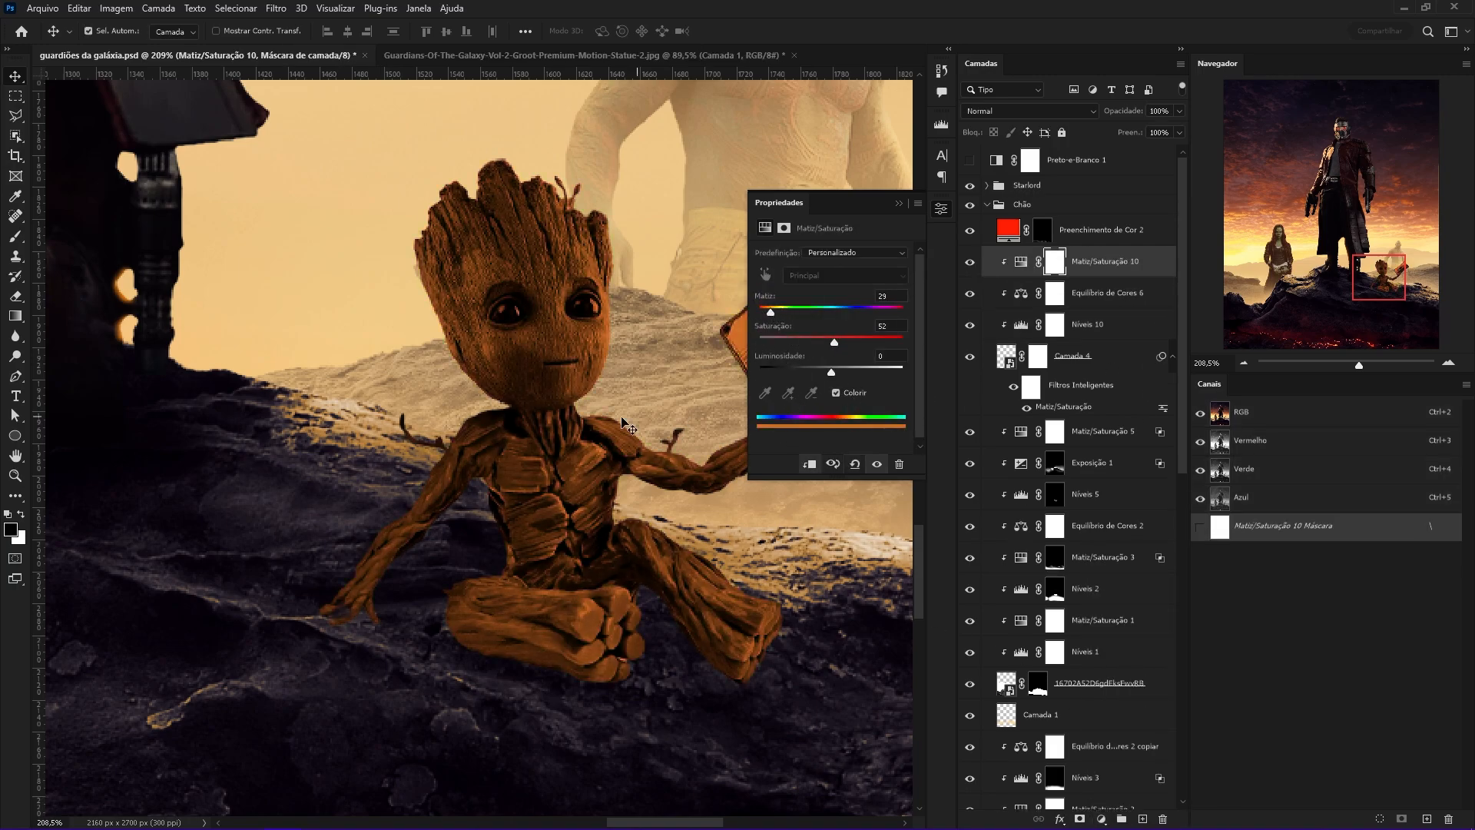
# Invert the Matiz/Saturação 10 mask and paint warm rim light along the outer edge of Groot's resting arm.
pyautogui.scroll(4, 478, 525)
pyautogui.press('b')
pyautogui.hotkey('ctrl', 'i')
pyautogui.moveTo(415, 466)
pyautogui.mouseDown()
pyautogui.moveTo(434, 368)
pyautogui.moveTo(510, 348)
pyautogui.mouseUp()
pyautogui.press('x')
pyautogui.moveTo(464, 384); pyautogui.dragTo(516, 306)
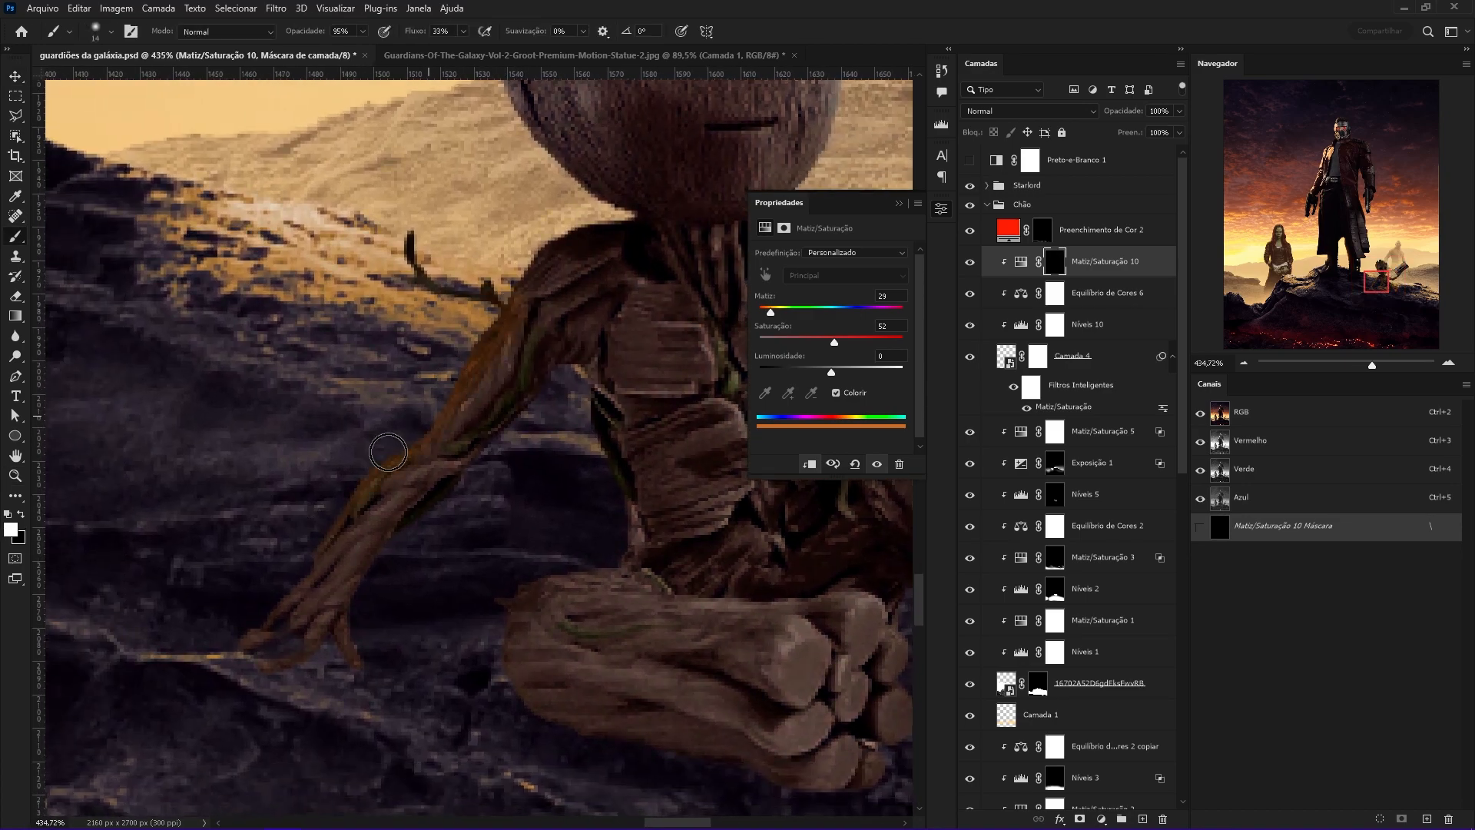
# Set Matiz/Saturação 10's lightness to +37 and paint rim light along Groot's shoulder and the side of his head.
pyautogui.click(857, 372)
pyautogui.moveTo(705, 222); pyautogui.dragTo(704, 372)
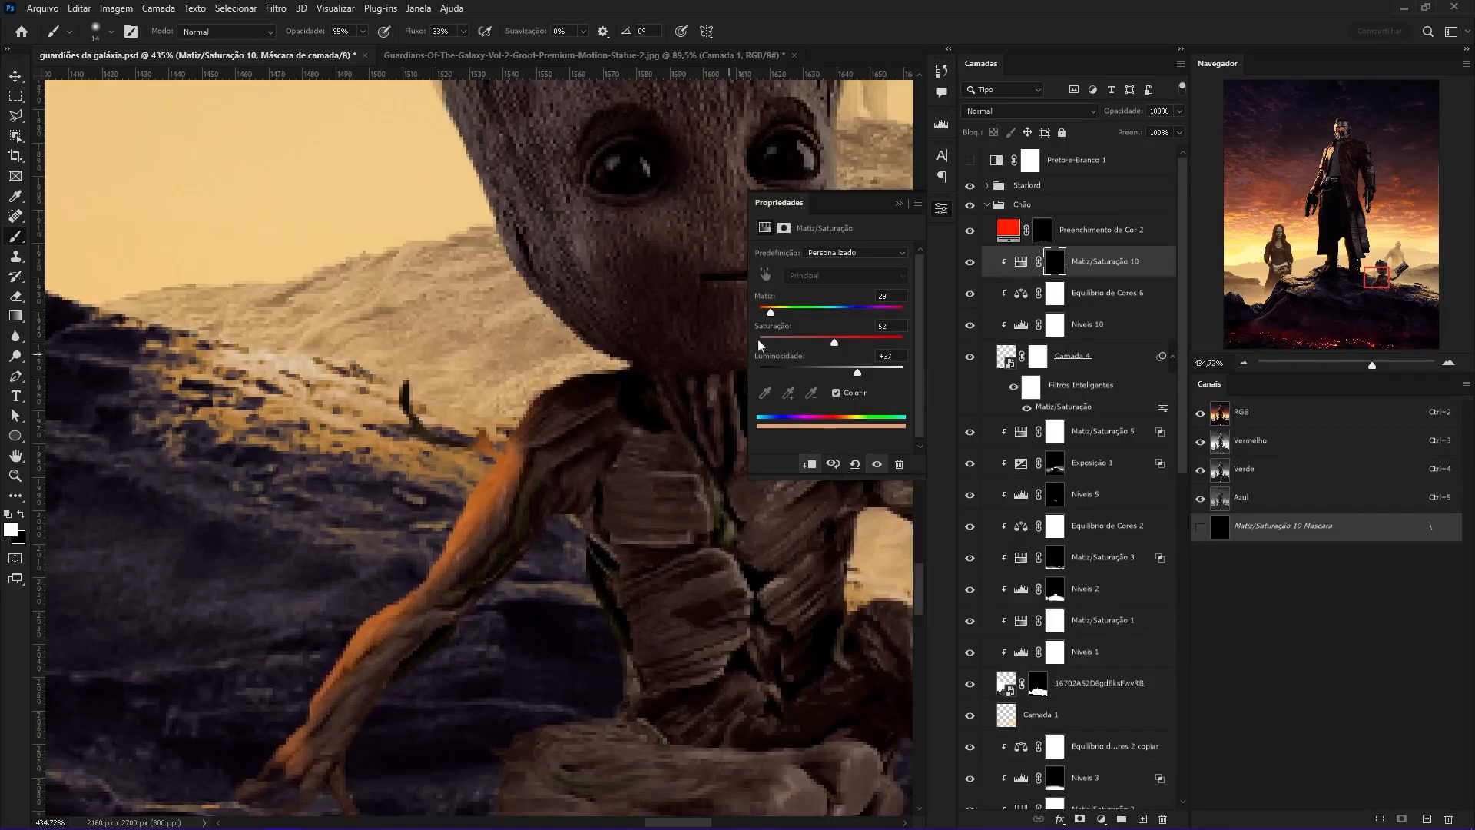
pyautogui.click(1049, 262)
pyautogui.moveTo(541, 289); pyautogui.dragTo(543, 461)
pyautogui.moveTo(543, 461)
pyautogui.mouseDown()
pyautogui.moveTo(474, 484)
pyautogui.moveTo(560, 517)
pyautogui.mouseUp()
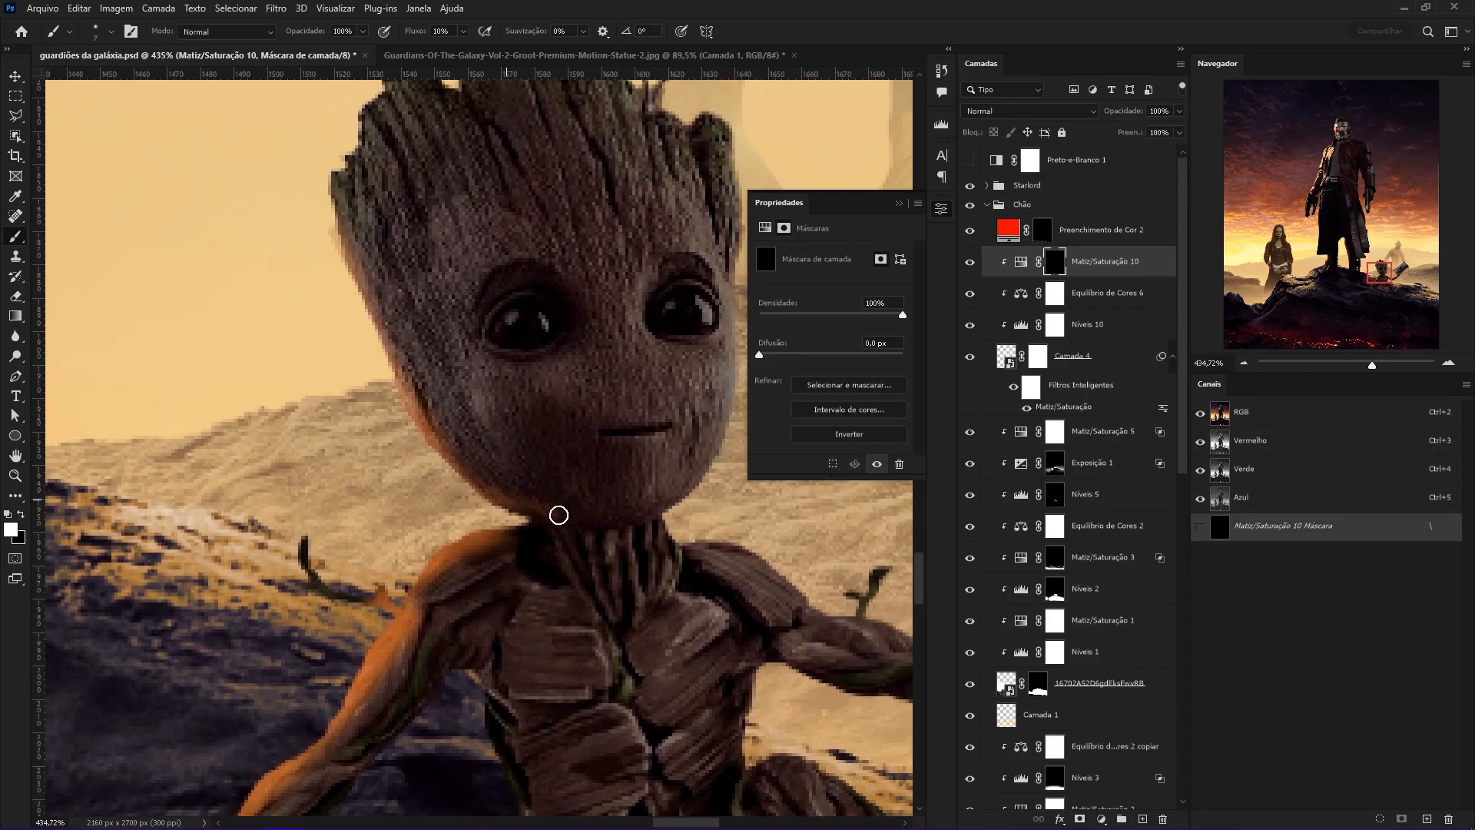
# Paint thin rim light along the upper edges of Groot's raised arm and outstretched leg.
pyautogui.scroll(2, 560, 517)
pyautogui.moveTo(381, 365); pyautogui.dragTo(599, 580)
pyautogui.moveTo(483, 232); pyautogui.dragTo(538, 232)
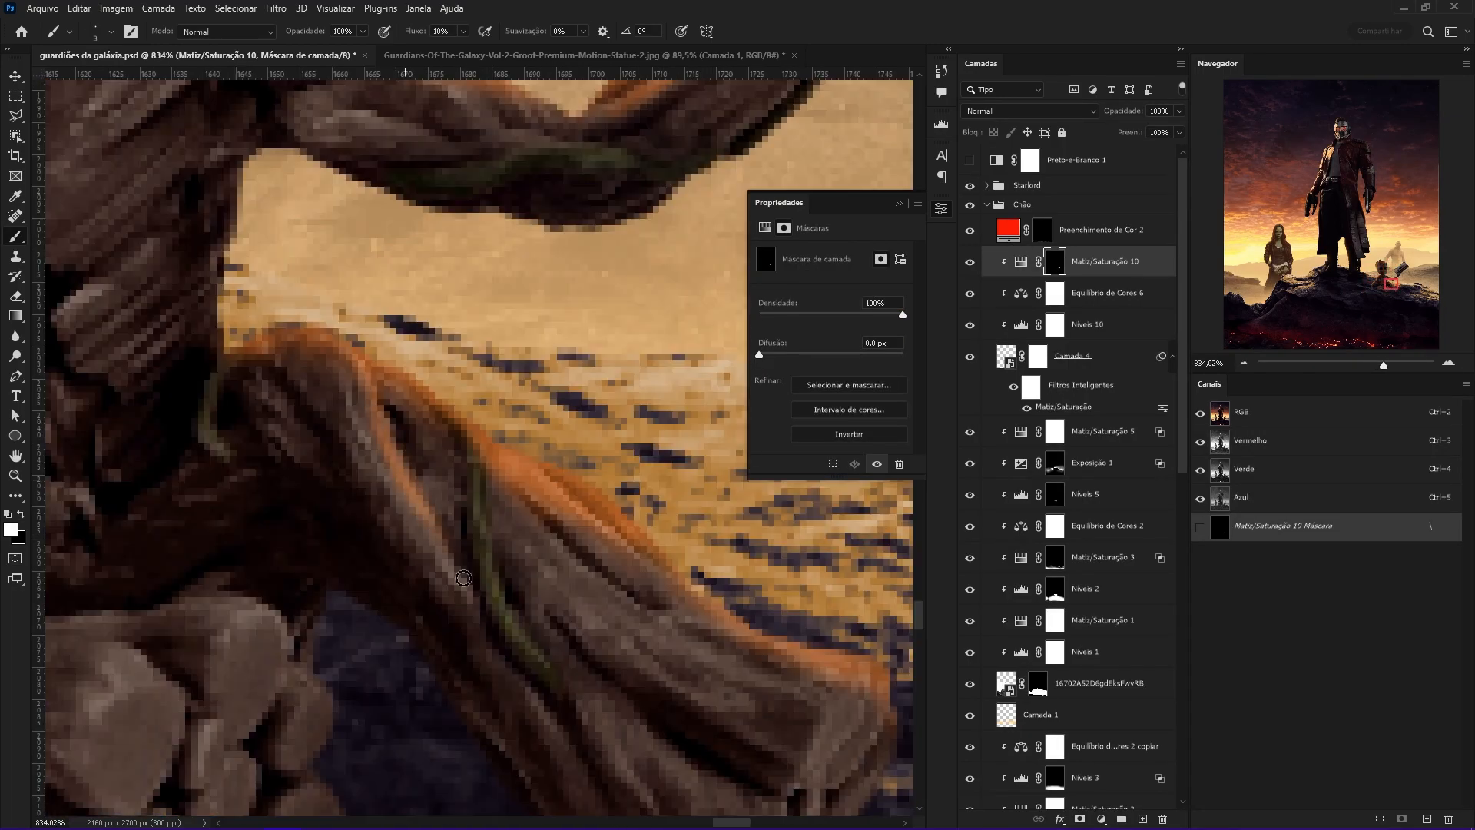
pyautogui.moveTo(500, 513); pyautogui.dragTo(478, 471)
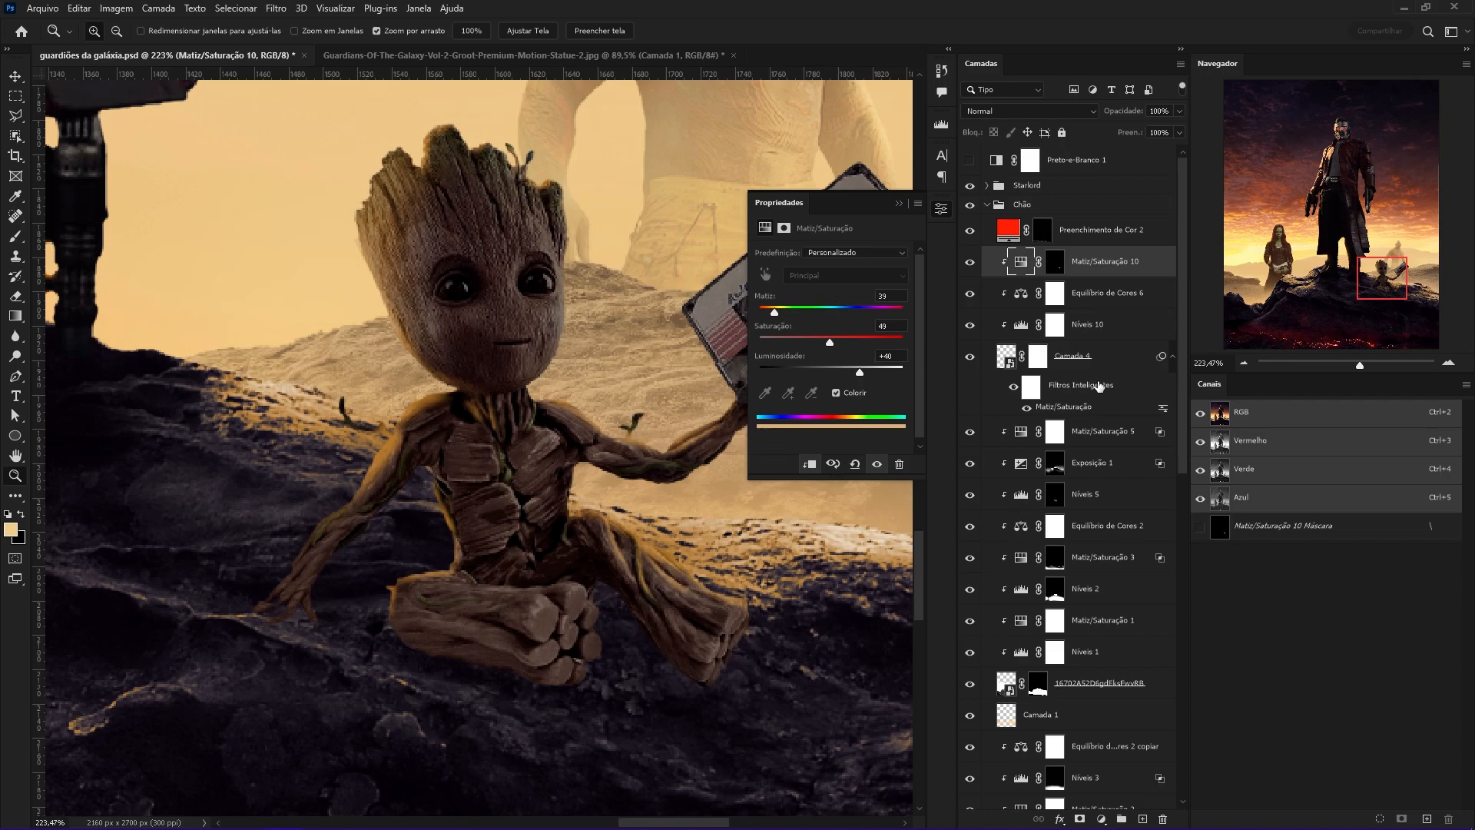
# Split the underlying-layer shadow slider in Matiz/Saturação 10's Blend If and apply the blending options.
pyautogui.doubleClick(1155, 263)
pyautogui.moveTo(992, 582); pyautogui.dragTo(1029, 583)
pyautogui.click(1367, 288)
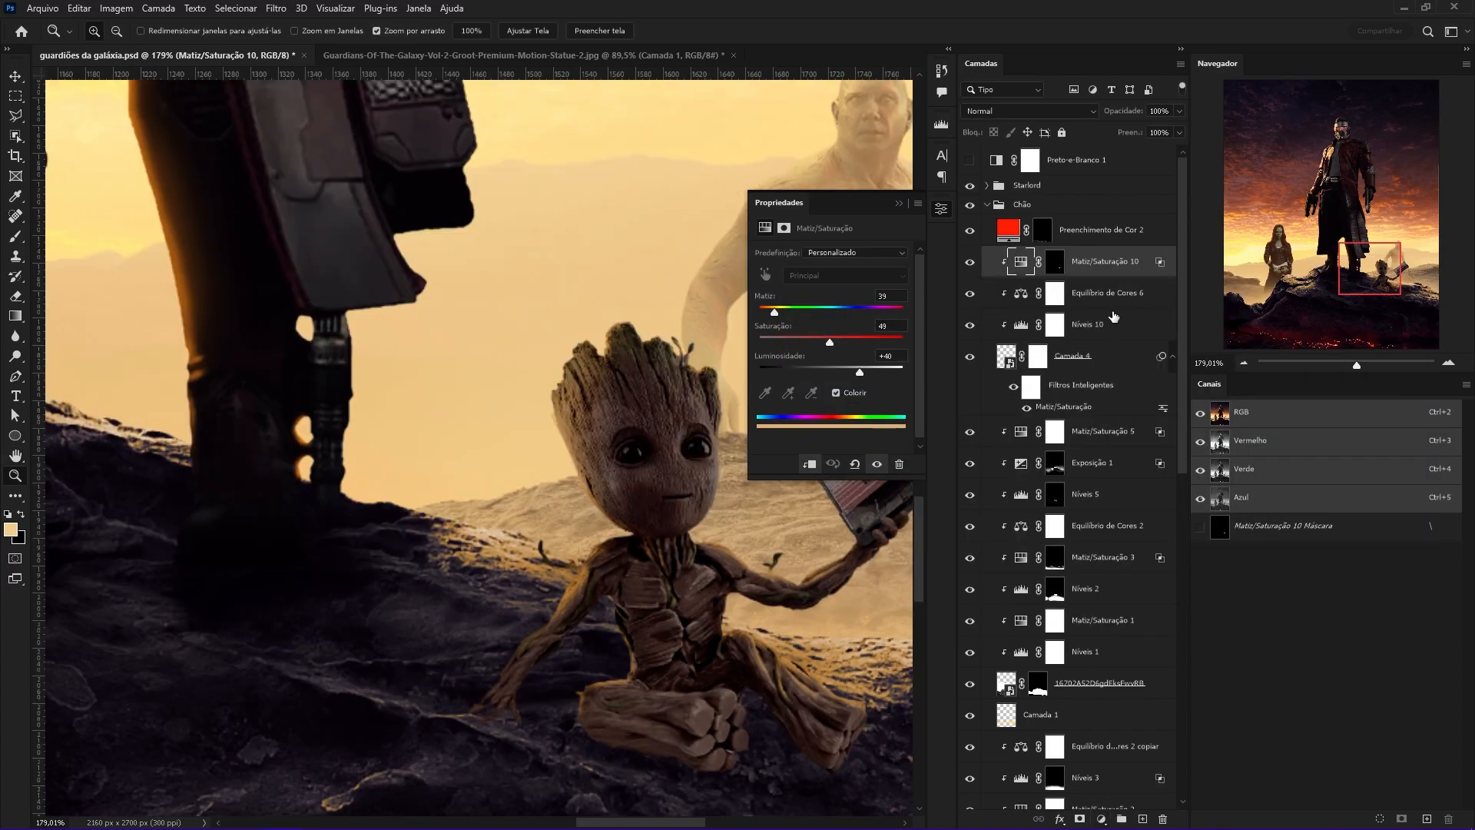
# Add a clipped Levels adjustment above Equilíbrio de Cores 6 with output white 135 and invert its mask.
pyautogui.click(1056, 293)
pyautogui.click(1101, 819)
pyautogui.click(1130, 606)
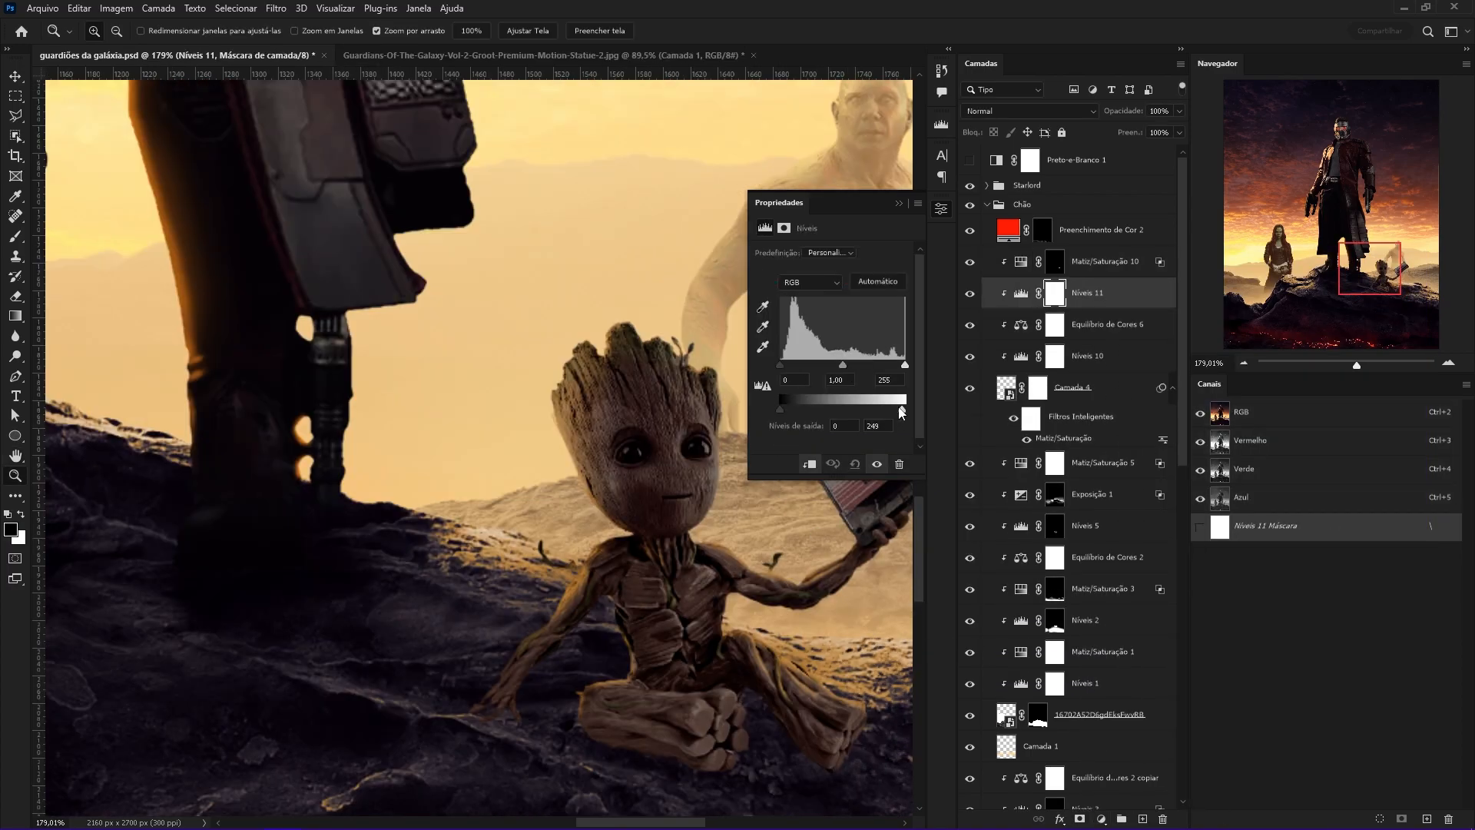
pyautogui.moveTo(902, 411); pyautogui.dragTo(845, 418)
pyautogui.hotkey('ctrl', 'i')
# Set the brush flow to 37% and paint shadow over Groot's neck and torso on the Níveis 11 mask.
pyautogui.moveTo(779, 558); pyautogui.dragTo(675, 537)
pyautogui.moveTo(622, 589); pyautogui.dragTo(684, 573)
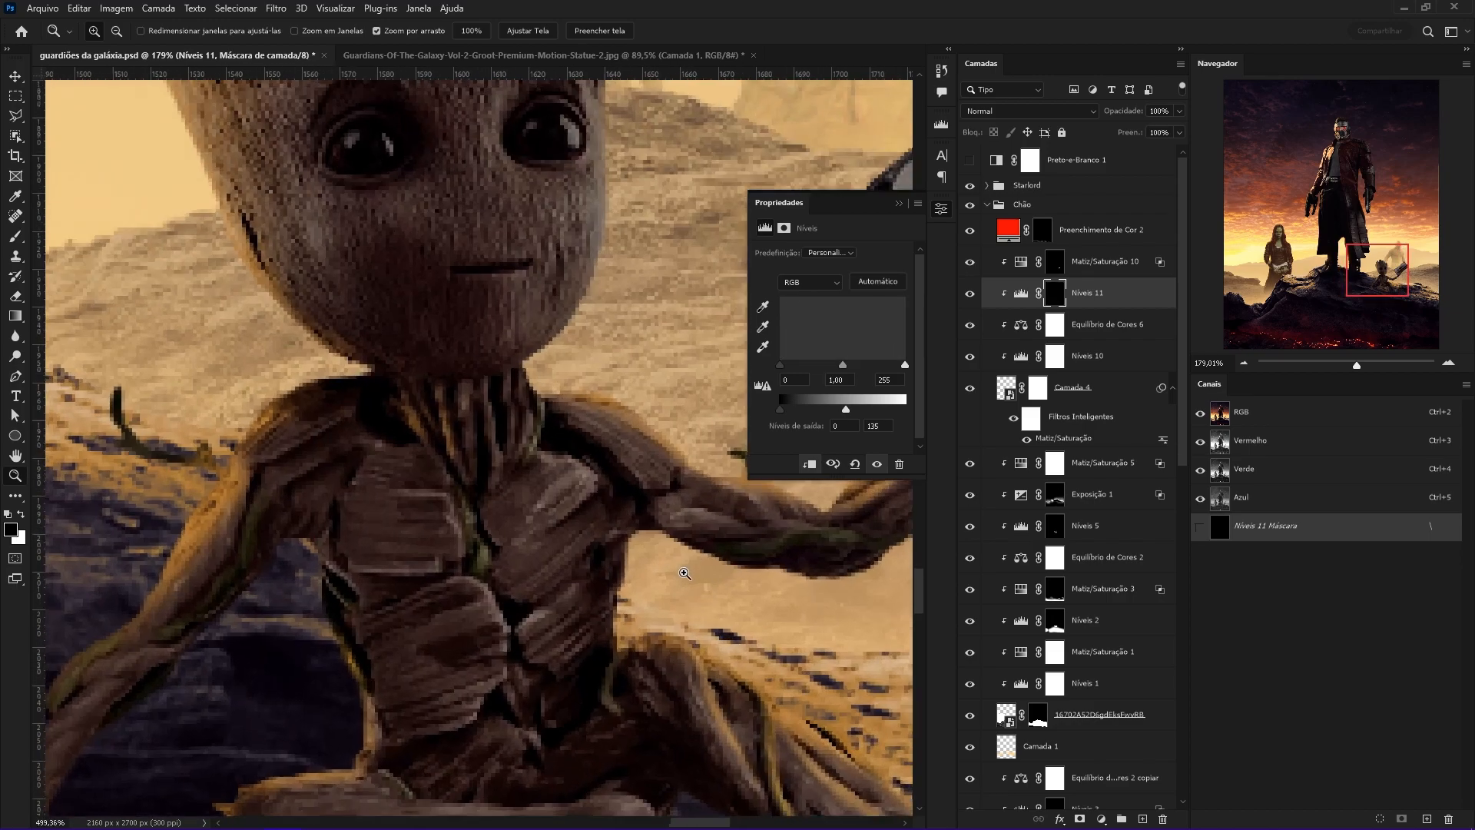
pyautogui.press('b')
pyautogui.moveTo(444, 572); pyautogui.dragTo(360, 588)
pyautogui.moveTo(527, 505); pyautogui.dragTo(544, 459)
pyautogui.moveTo(536, 508); pyautogui.dragTo(496, 509)
pyautogui.press('x')
pyautogui.moveTo(485, 369)
pyautogui.mouseDown()
pyautogui.moveTo(510, 419)
pyautogui.moveTo(518, 402)
pyautogui.moveTo(485, 343)
pyautogui.moveTo(504, 420)
pyautogui.moveTo(503, 341)
pyautogui.mouseUp()
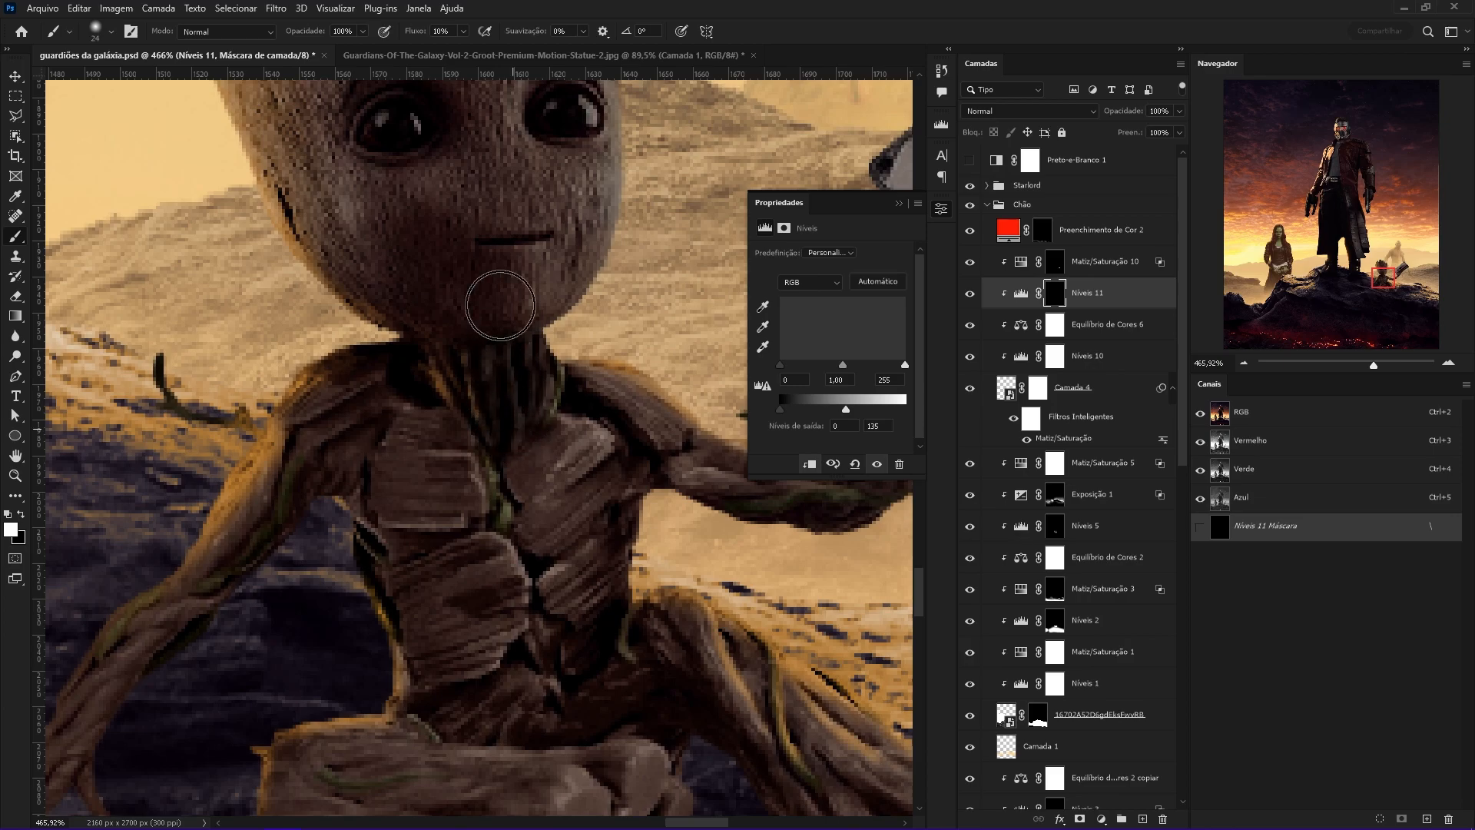
pyautogui.moveTo(463, 31); pyautogui.dragTo(476, 53)
pyautogui.moveTo(464, 380); pyautogui.dragTo(490, 379)
pyautogui.moveTo(503, 499)
pyautogui.mouseDown()
pyautogui.moveTo(560, 553)
pyautogui.moveTo(547, 577)
pyautogui.moveTo(434, 487)
pyautogui.moveTo(395, 399)
pyautogui.moveTo(502, 631)
pyautogui.mouseUp()
pyautogui.moveTo(503, 630); pyautogui.dragTo(445, 458)
# Paint shadow over Groot's legs and feet, and set Níveis 11's output white to 106 and midtone to 1.03.
pyautogui.moveTo(824, 699)
pyautogui.mouseDown()
pyautogui.moveTo(651, 617)
pyautogui.moveTo(635, 648)
pyautogui.mouseUp()
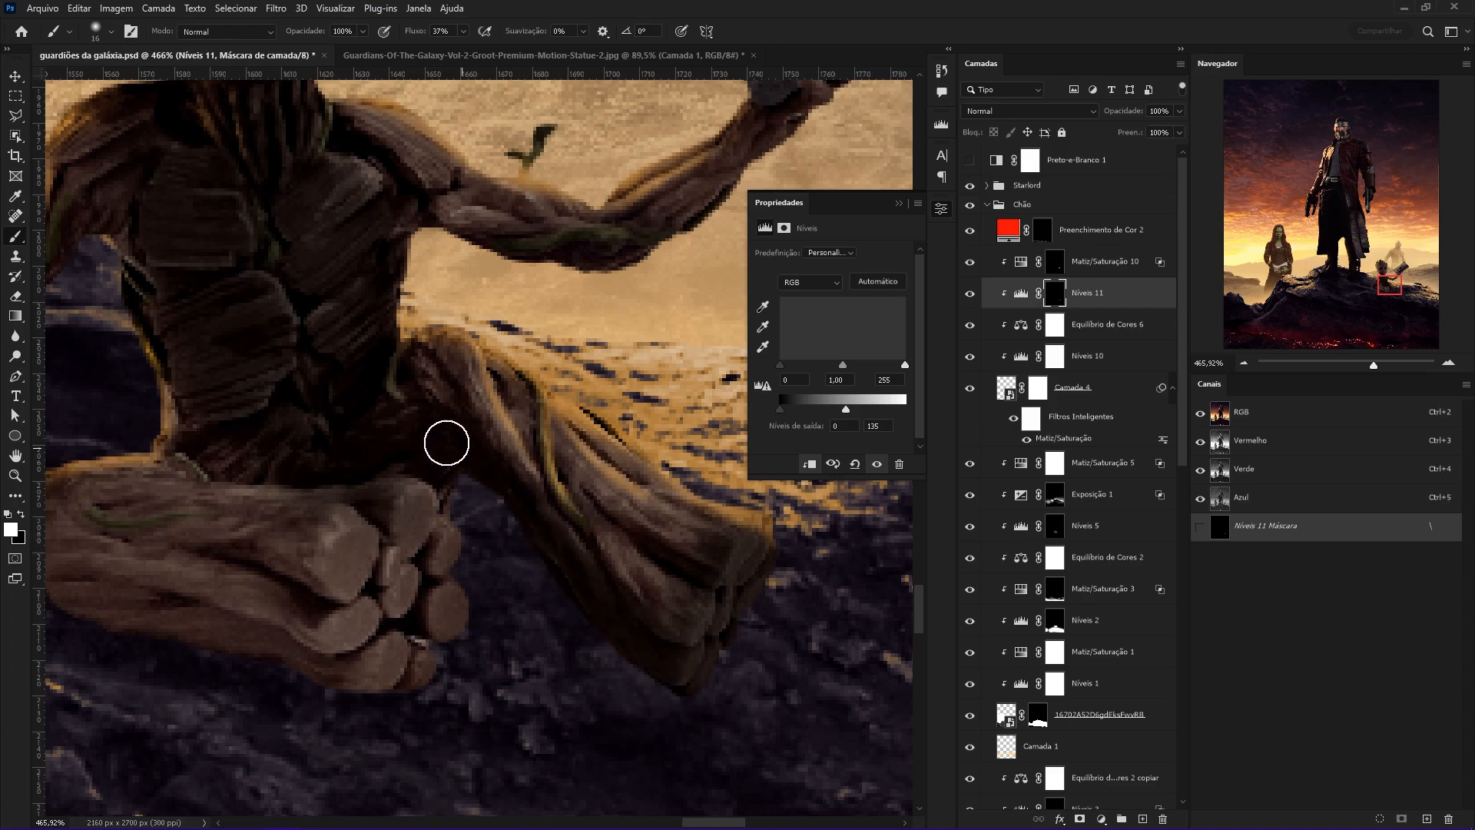
pyautogui.moveTo(242, 575)
pyautogui.mouseDown()
pyautogui.moveTo(227, 620)
pyautogui.moveTo(277, 625)
pyautogui.moveTo(569, 582)
pyautogui.moveTo(439, 531)
pyautogui.mouseUp()
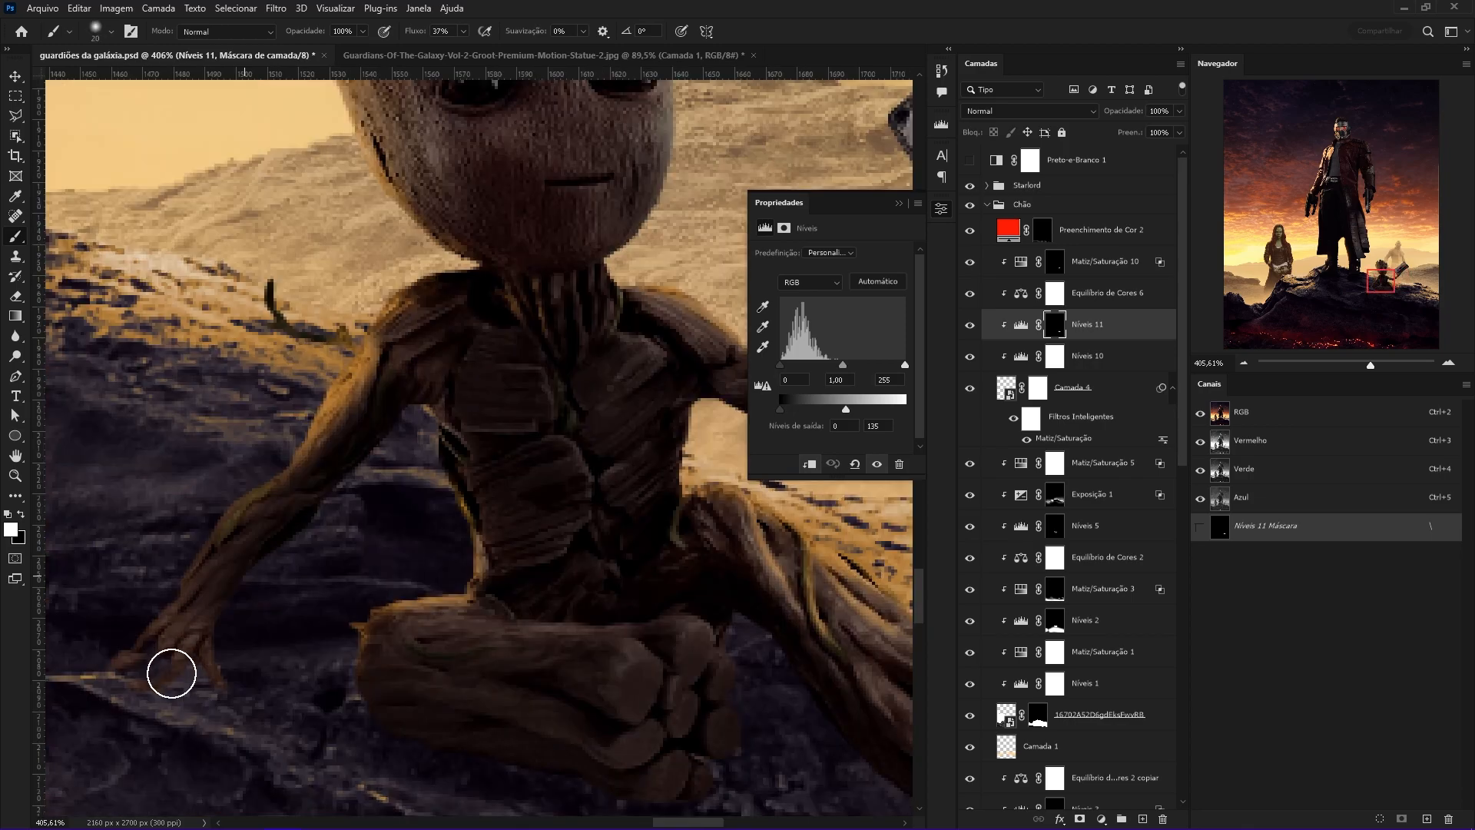
pyautogui.moveTo(430, 491)
pyautogui.mouseDown()
pyautogui.moveTo(290, 520)
pyautogui.moveTo(412, 510)
pyautogui.moveTo(579, 527)
pyautogui.moveTo(561, 529)
pyautogui.mouseUp()
pyautogui.moveTo(620, 577); pyautogui.dragTo(686, 587)
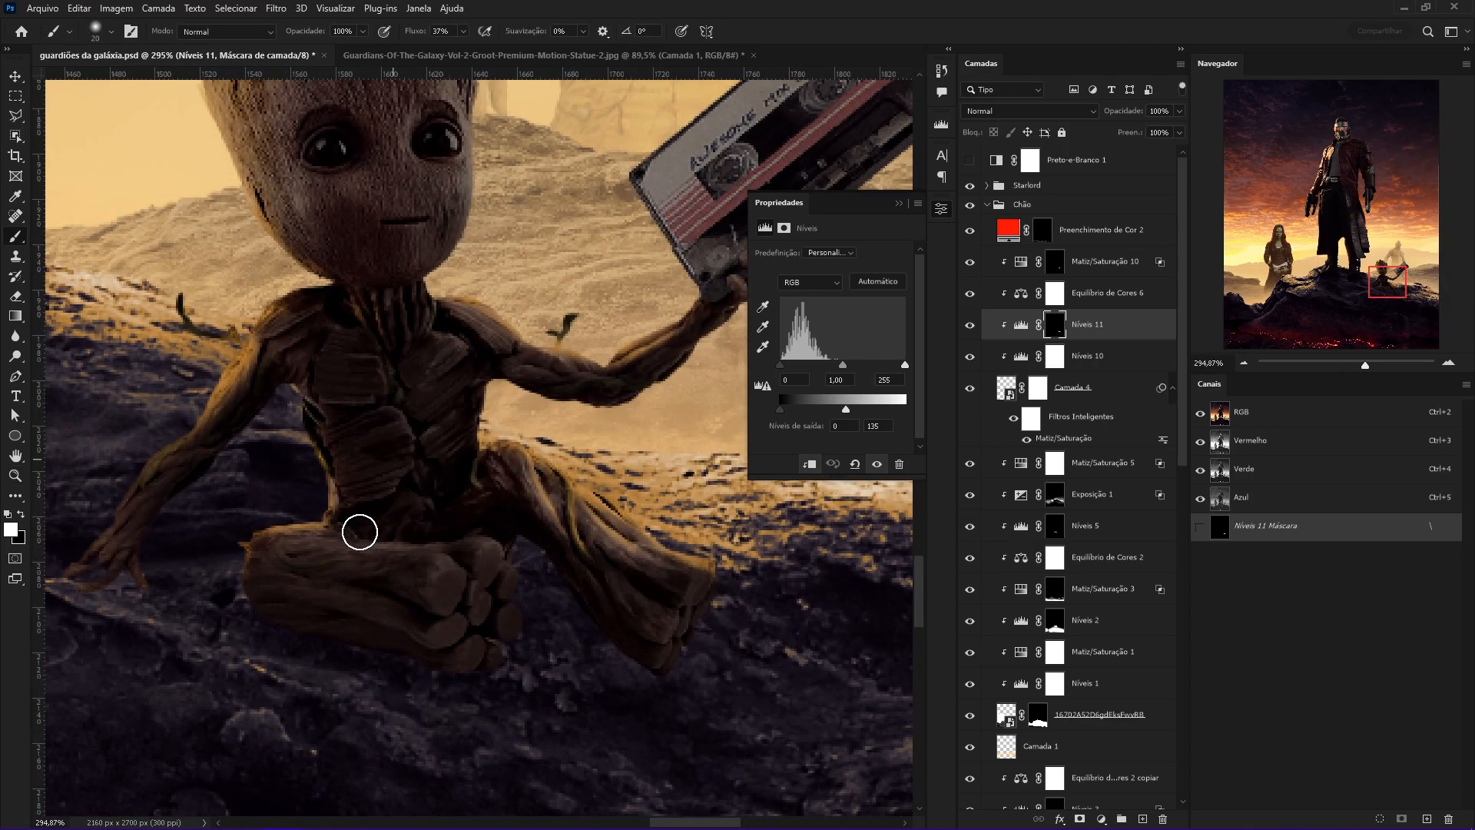
pyautogui.moveTo(846, 409); pyautogui.dragTo(832, 408)
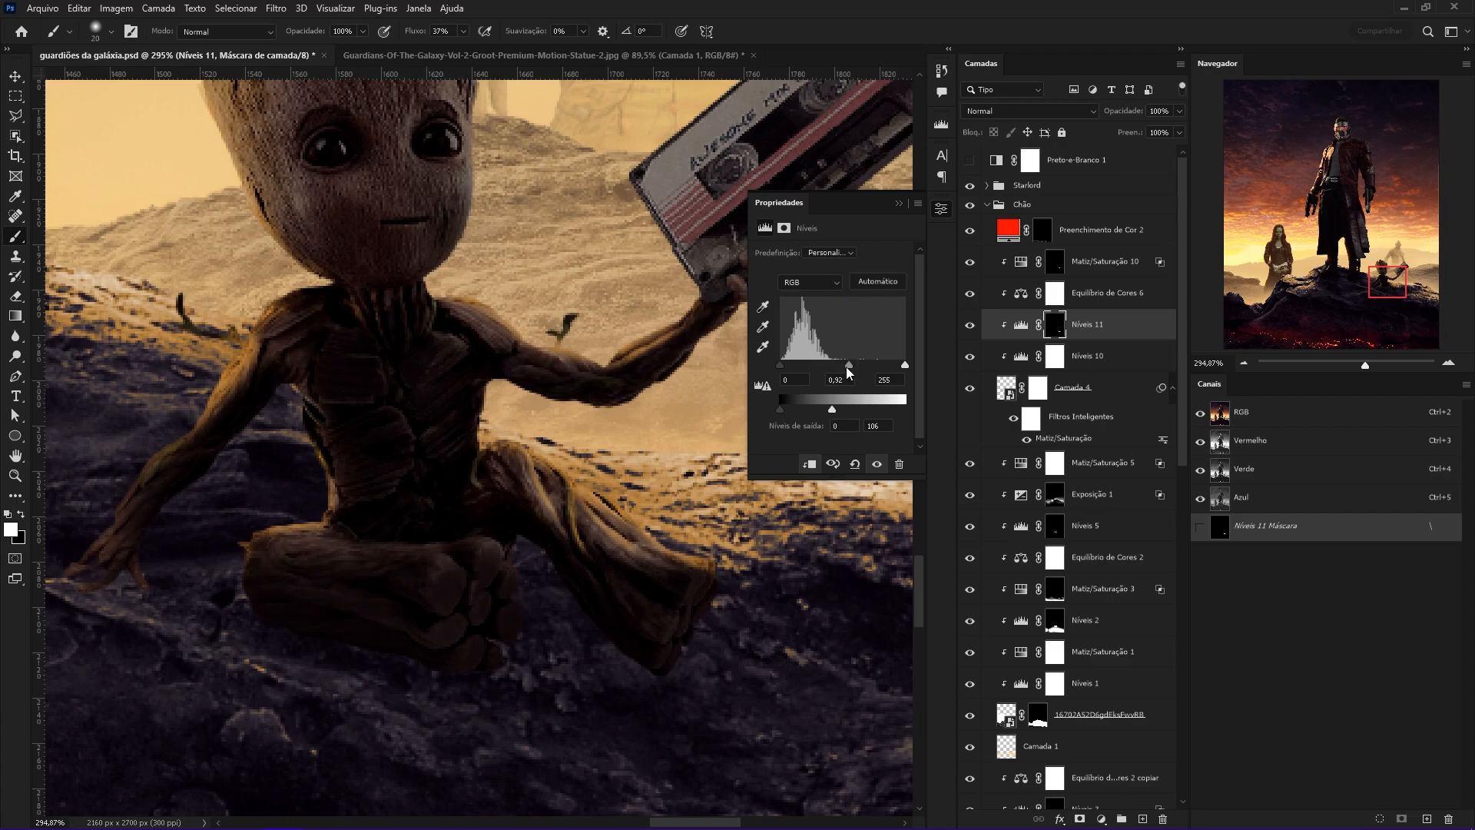
pyautogui.moveTo(642, 524); pyautogui.dragTo(667, 596)
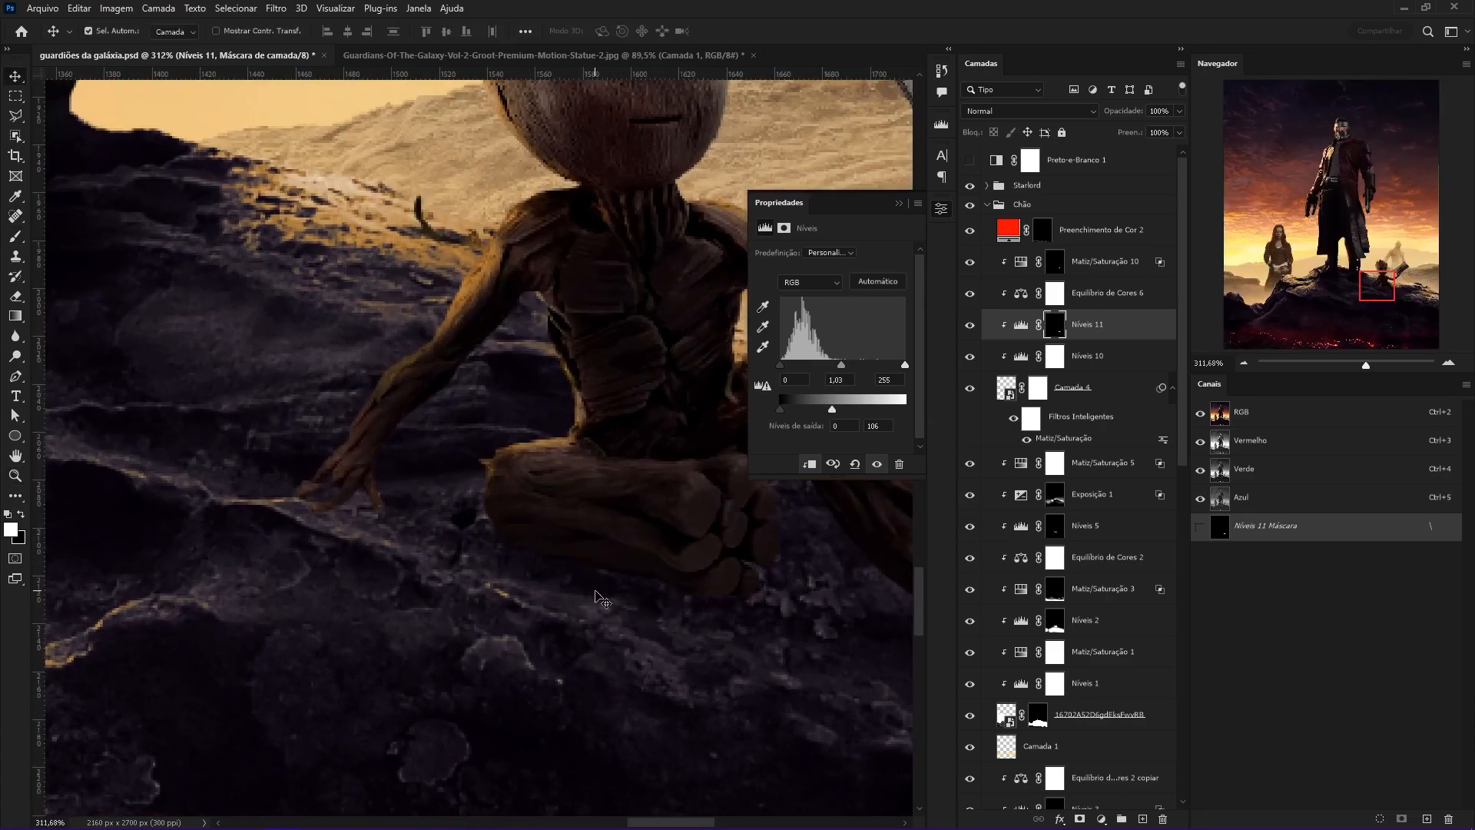
# Set Equilíbrio de Cores 6's shadows to magenta -13 and blue +10, and its highlights to magenta -15 and blue +30.
pyautogui.click(1022, 294)
pyautogui.moveTo(814, 307); pyautogui.dragTo(676, 398)
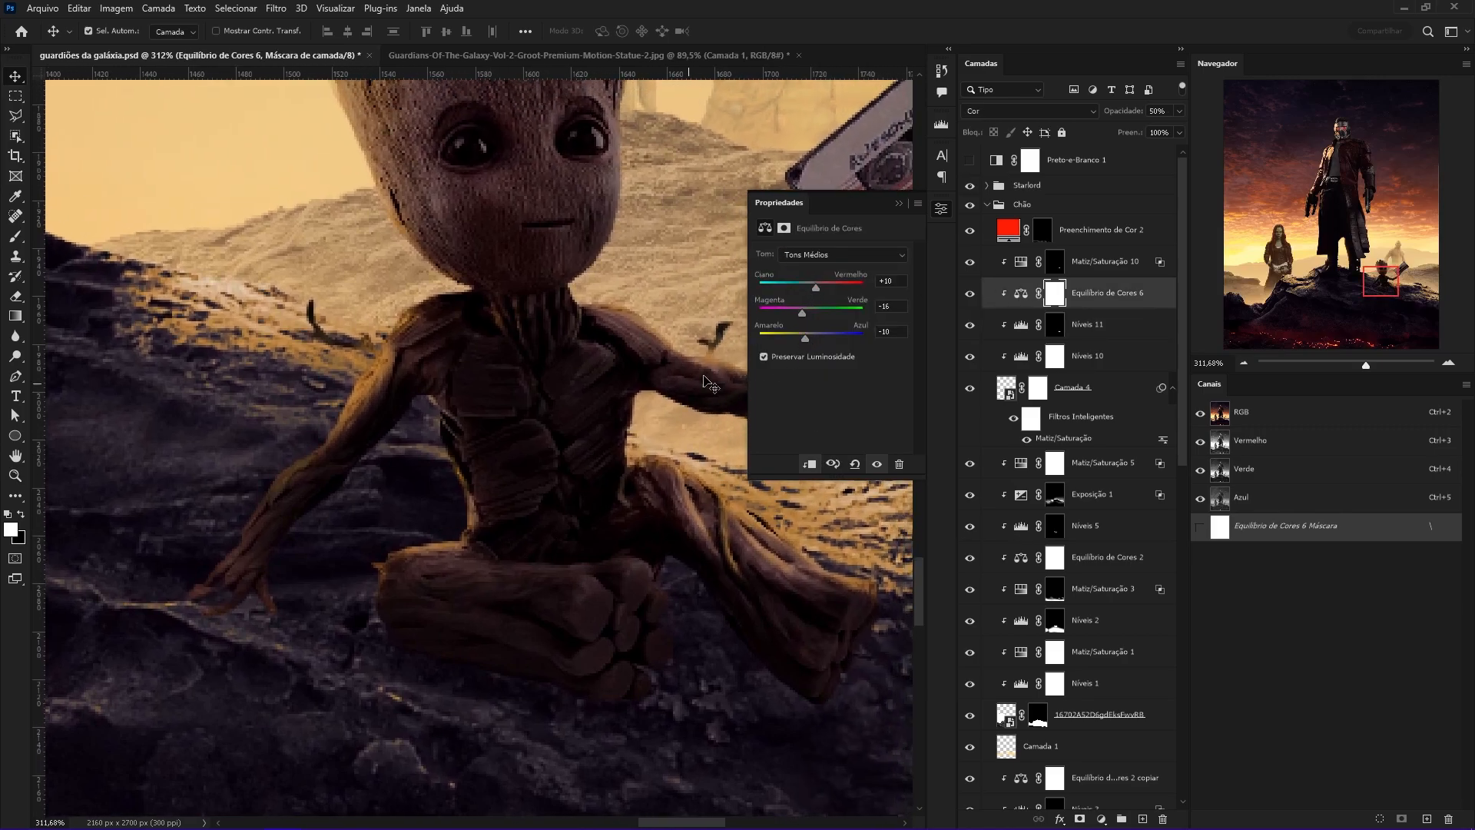
pyautogui.click(828, 256)
pyautogui.click(814, 268)
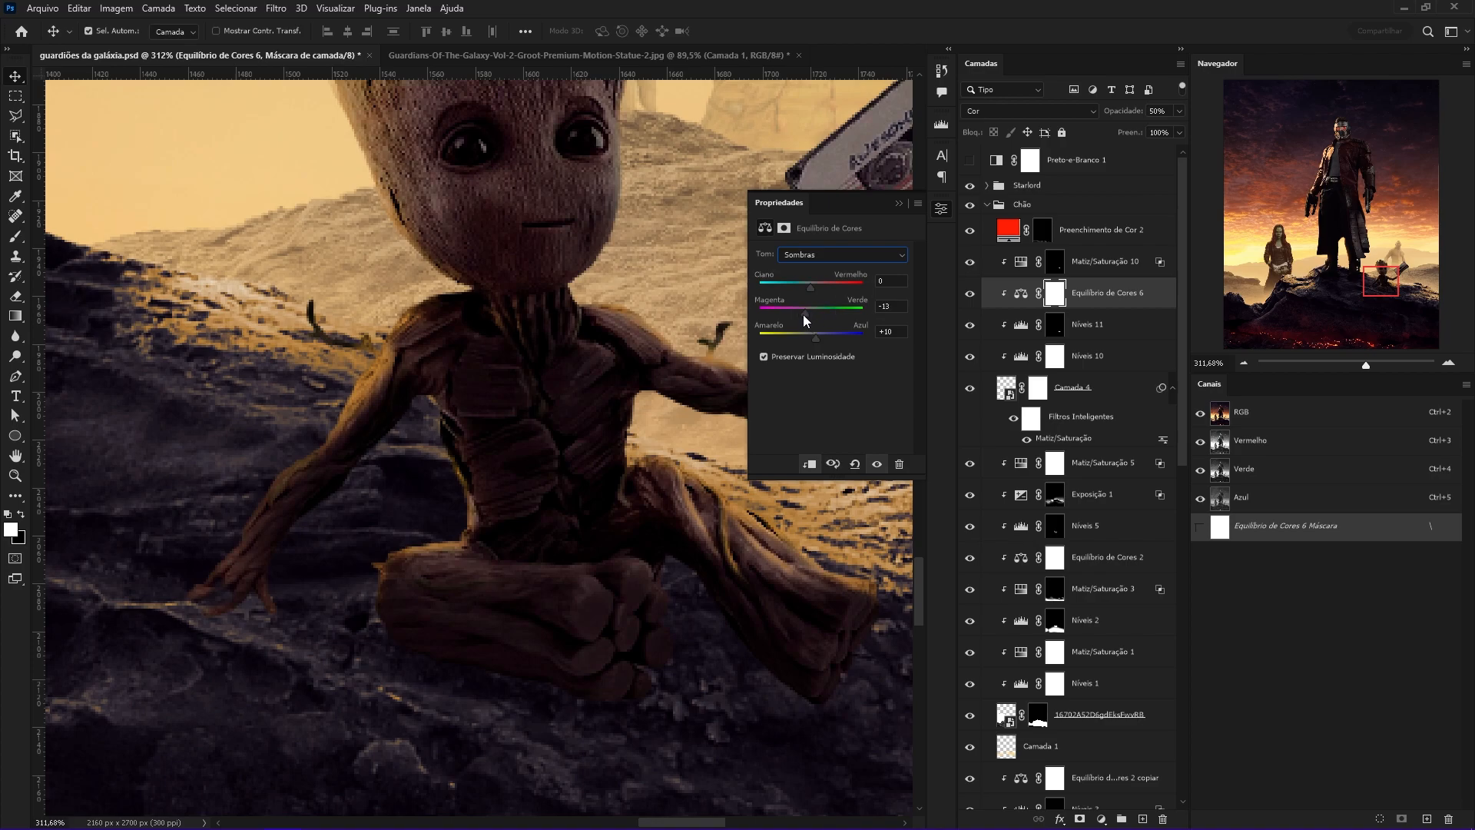
pyautogui.click(828, 254)
pyautogui.click(822, 290)
pyautogui.moveTo(810, 338); pyautogui.dragTo(827, 339)
pyautogui.press('z')
pyautogui.moveTo(653, 515); pyautogui.dragTo(590, 490)
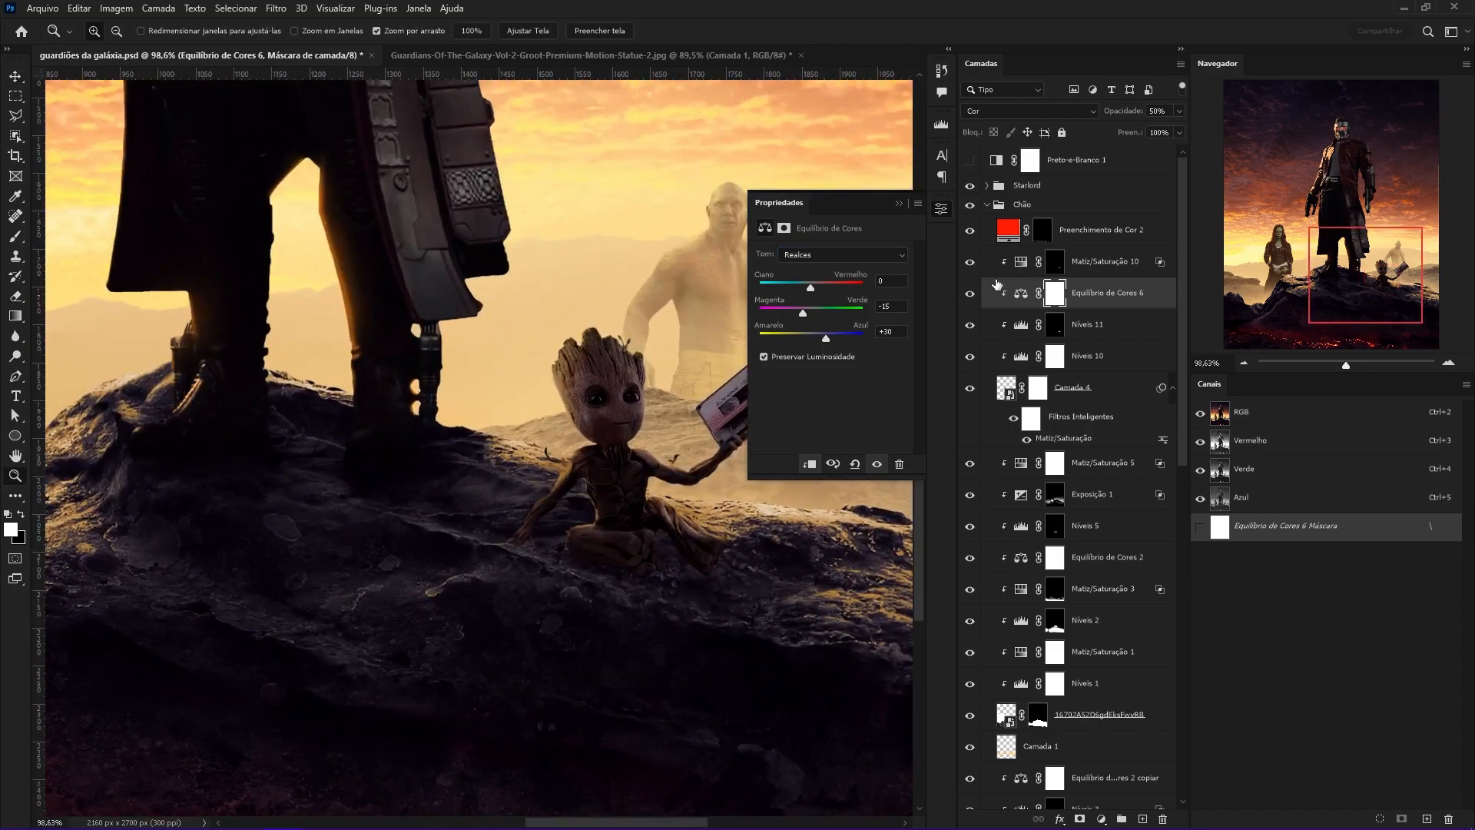
# Paint thin warm rim light along the outer edges of Groot's cassette on the Matiz/Saturação 10 mask.
pyautogui.moveTo(619, 574); pyautogui.dragTo(369, 661)
pyautogui.moveTo(430, 561); pyautogui.dragTo(496, 566)
pyautogui.click(1105, 262)
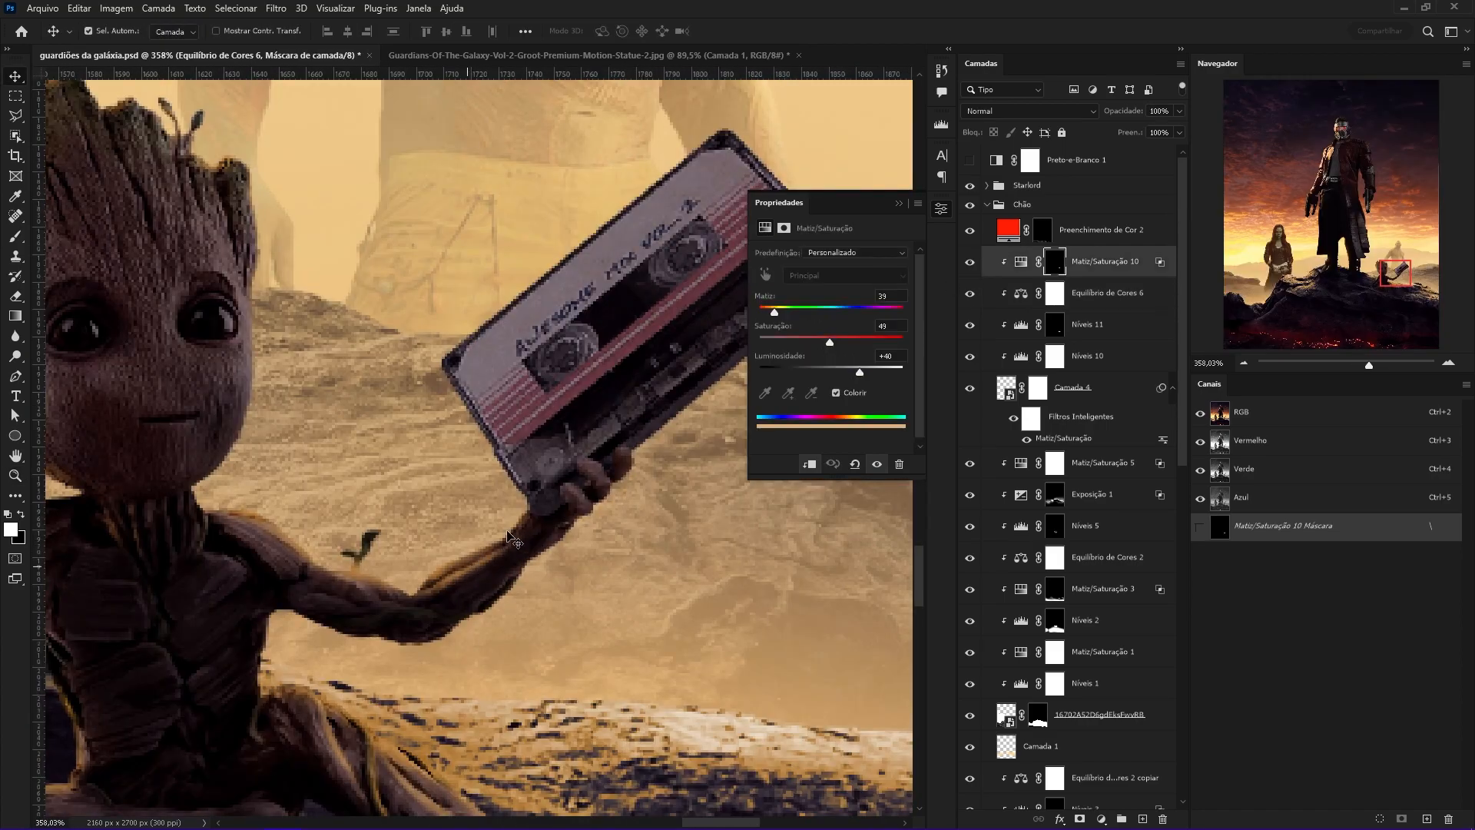
pyautogui.moveTo(541, 384); pyautogui.dragTo(616, 330)
pyautogui.press('b')
pyautogui.moveTo(388, 296)
pyautogui.mouseDown()
pyautogui.moveTo(469, 464)
pyautogui.moveTo(443, 456)
pyautogui.moveTo(523, 564)
pyautogui.mouseUp()
pyautogui.moveTo(461, 415)
pyautogui.mouseDown()
pyautogui.moveTo(514, 576)
pyautogui.moveTo(783, 122)
pyautogui.mouseUp()
pyautogui.moveTo(789, 117); pyautogui.dragTo(613, 246)
pyautogui.moveTo(729, 169)
pyautogui.mouseDown()
pyautogui.moveTo(538, 316)
pyautogui.moveTo(681, 216)
pyautogui.moveTo(546, 338)
pyautogui.mouseUp()
pyautogui.keyDown('alt'); pyautogui.rightClick(546, 338); pyautogui.keyUp('alt')
pyautogui.moveTo(330, 483)
pyautogui.mouseDown()
pyautogui.moveTo(376, 345)
pyautogui.moveTo(589, 189)
pyautogui.mouseUp()
pyautogui.moveTo(516, 262); pyautogui.dragTo(403, 326)
pyautogui.moveTo(438, 451); pyautogui.dragTo(577, 191)
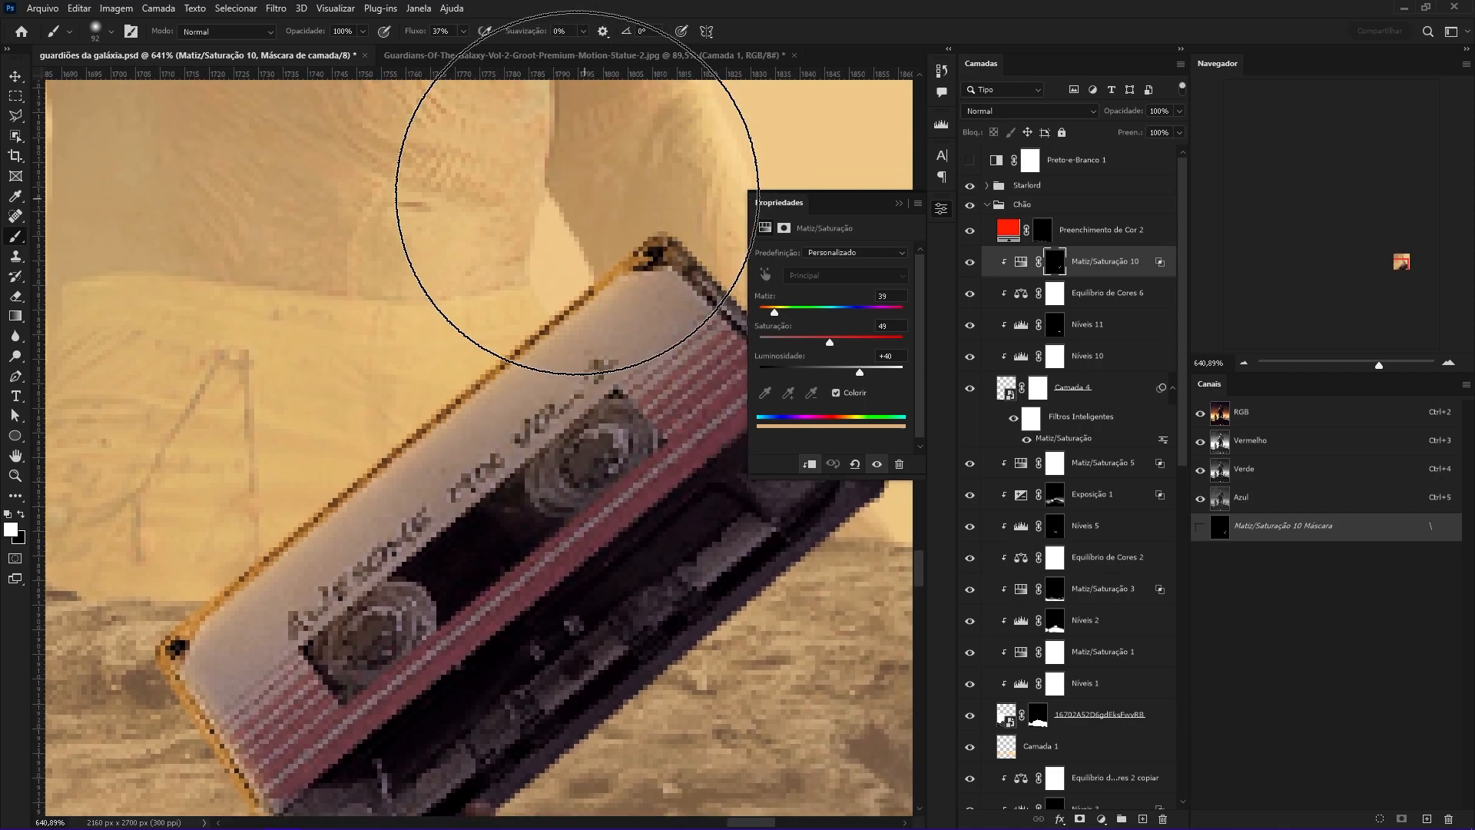
# Touch up the cassette's rim light and set Níveis 11's output white to 125.
pyautogui.moveTo(543, 290); pyautogui.dragTo(476, 288)
pyautogui.press('x')
pyautogui.keyDown('alt'); pyautogui.rightClick(524, 291); pyautogui.keyUp('alt')
pyautogui.moveTo(524, 291); pyautogui.dragTo(552, 340)
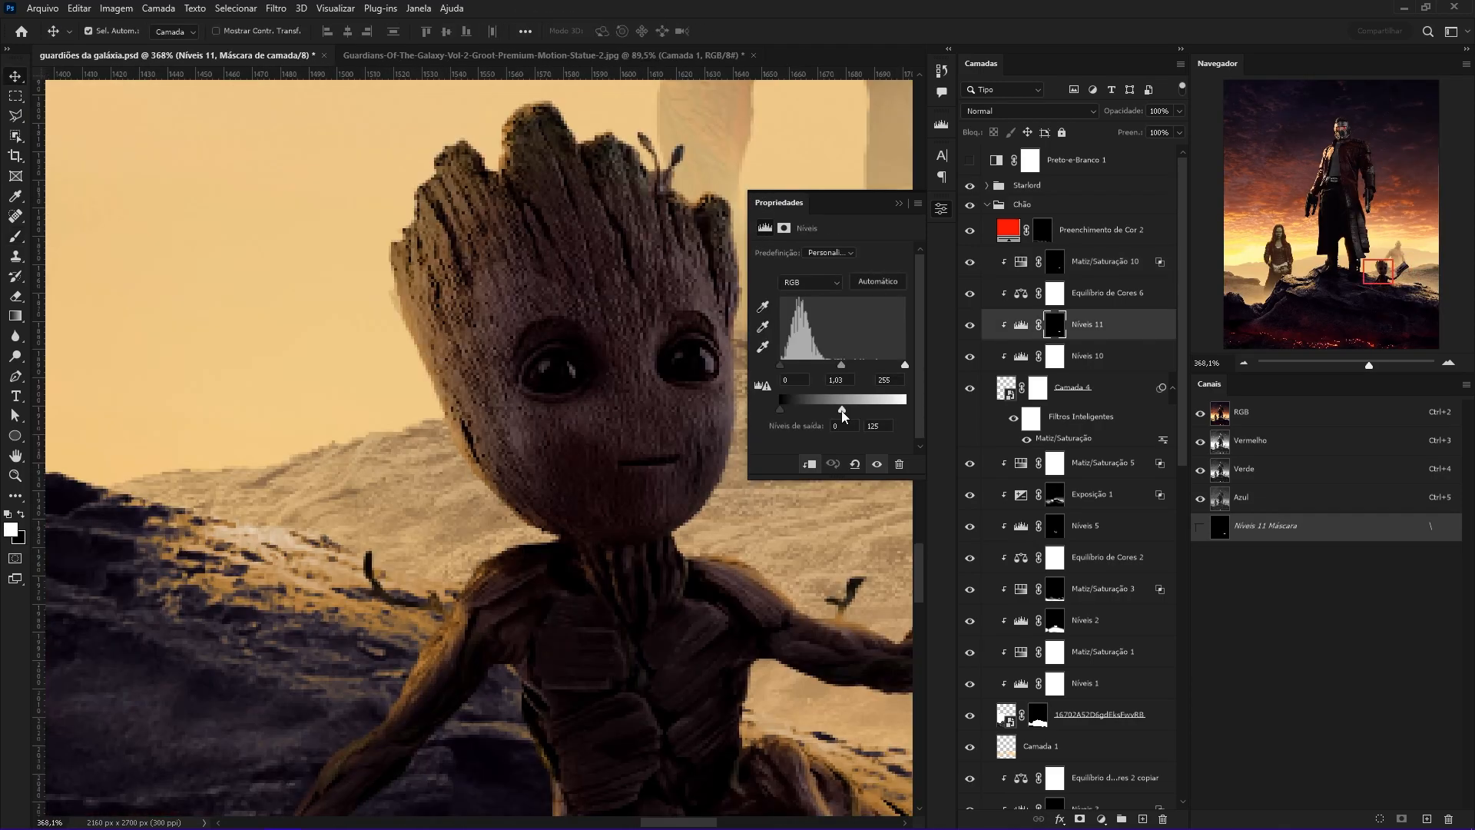
# Paint contact shadow on the rock beneath Groot's legs and resting hand on the Níveis 5 mask.
pyautogui.moveTo(672, 583); pyautogui.dragTo(323, 481)
pyautogui.click(1086, 527)
pyautogui.moveTo(680, 547); pyautogui.dragTo(597, 528)
pyautogui.moveTo(593, 559); pyautogui.dragTo(604, 565)
pyautogui.hotkey('ctrl', 'z')
pyautogui.press('b')
pyautogui.moveTo(468, 514); pyautogui.dragTo(503, 515)
pyautogui.rightClick(633, 554)
pyautogui.moveTo(583, 640)
pyautogui.mouseDown()
pyautogui.moveTo(537, 606)
pyautogui.moveTo(630, 599)
pyautogui.moveTo(629, 582)
pyautogui.mouseUp()
pyautogui.moveTo(716, 570)
pyautogui.mouseDown()
pyautogui.moveTo(538, 531)
pyautogui.moveTo(661, 593)
pyautogui.mouseUp()
pyautogui.moveTo(528, 574)
pyautogui.mouseDown()
pyautogui.moveTo(542, 594)
pyautogui.moveTo(589, 585)
pyautogui.mouseUp()
pyautogui.moveTo(284, 492); pyautogui.dragTo(799, 580)
pyautogui.moveTo(445, 530); pyautogui.dragTo(265, 535)
pyautogui.moveTo(612, 599); pyautogui.dragTo(565, 546)
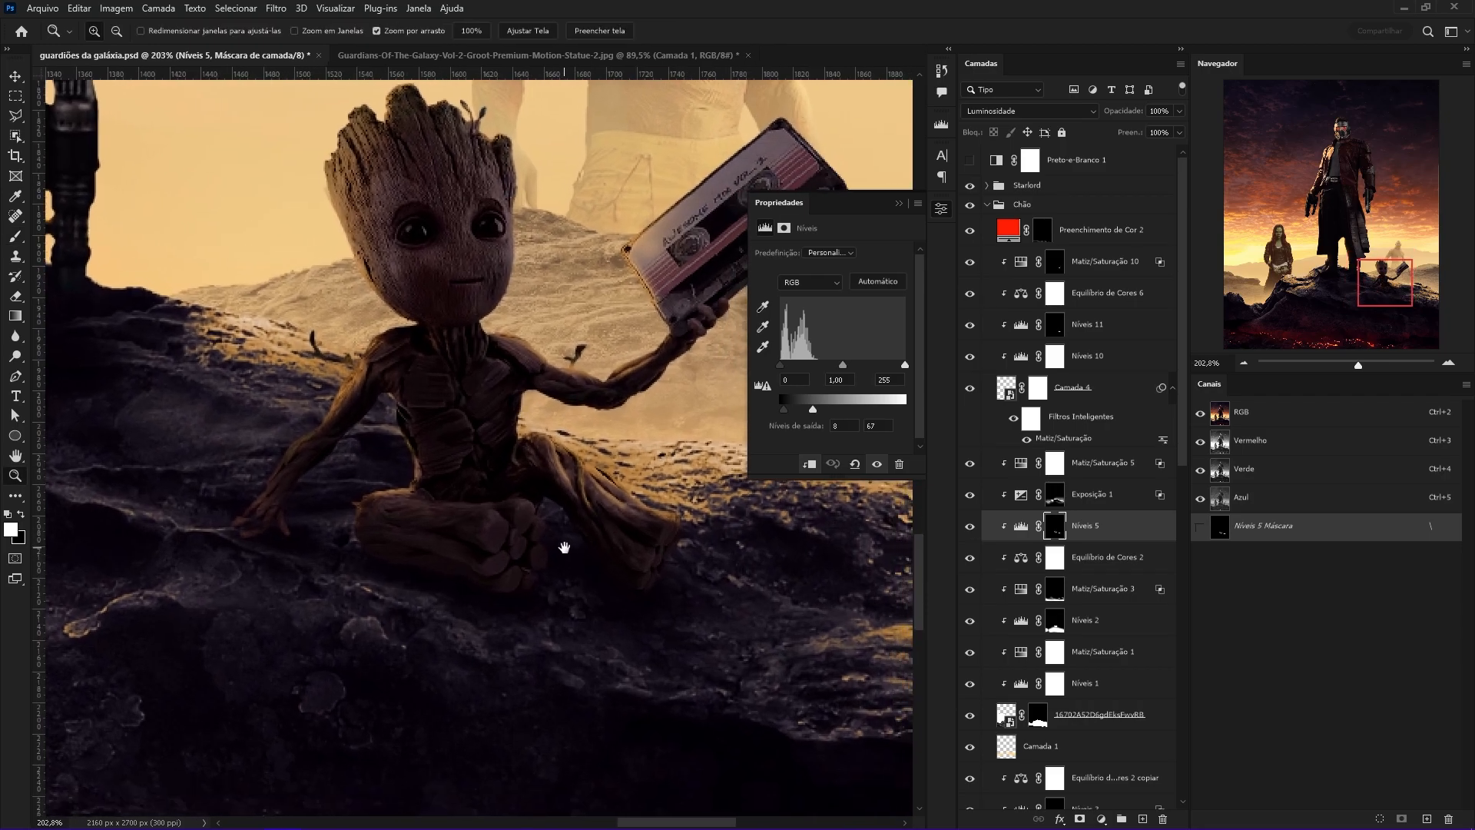
# Add a clipped Levels adjustment above Níveis 11 with output white 130 and invert its mask.
pyautogui.moveTo(565, 547); pyautogui.dragTo(537, 518)
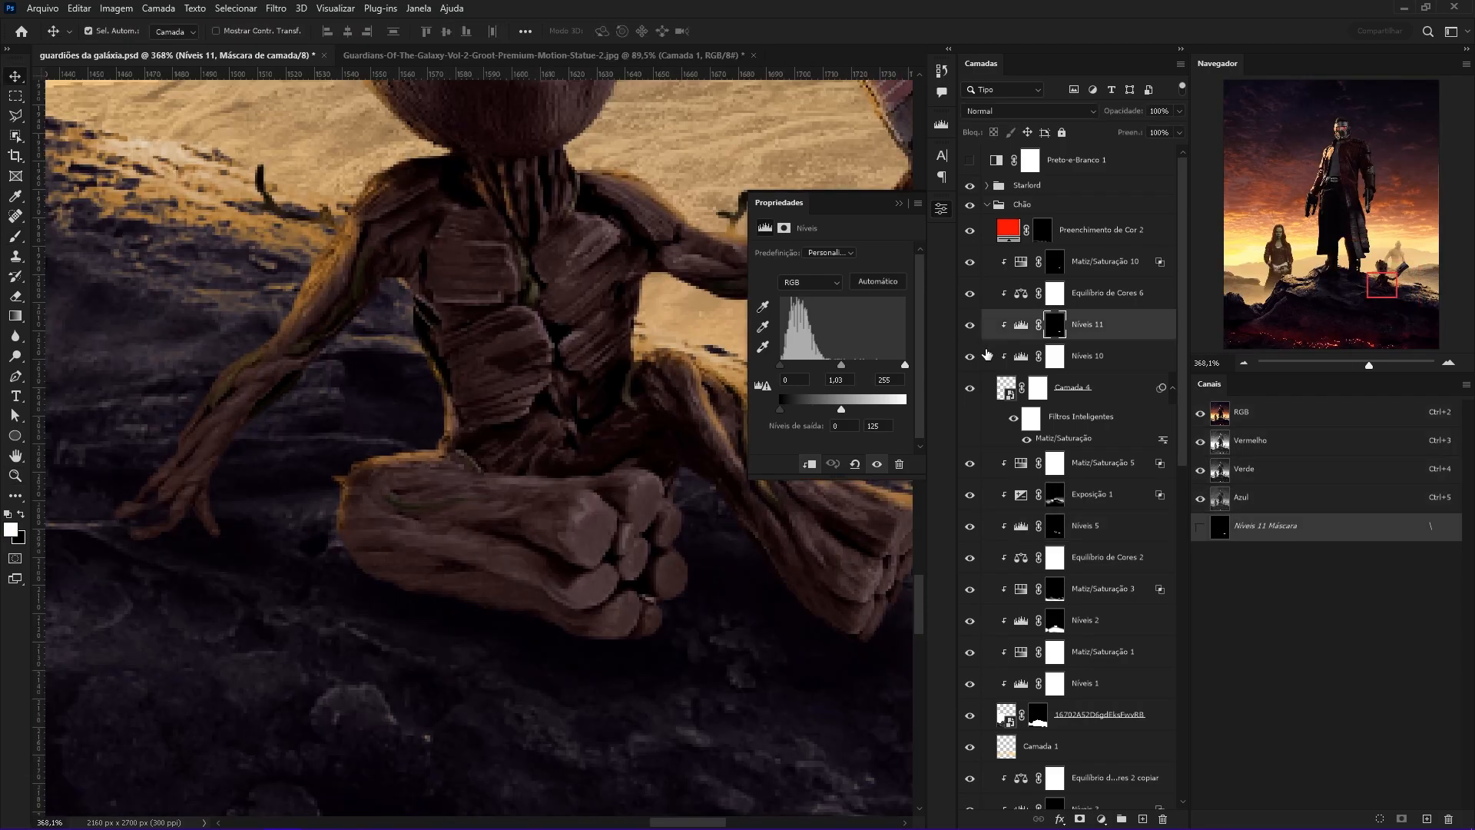
pyautogui.click(969, 325)
pyautogui.click(1101, 819)
pyautogui.click(960, 553)
pyautogui.moveTo(855, 412); pyautogui.dragTo(843, 409)
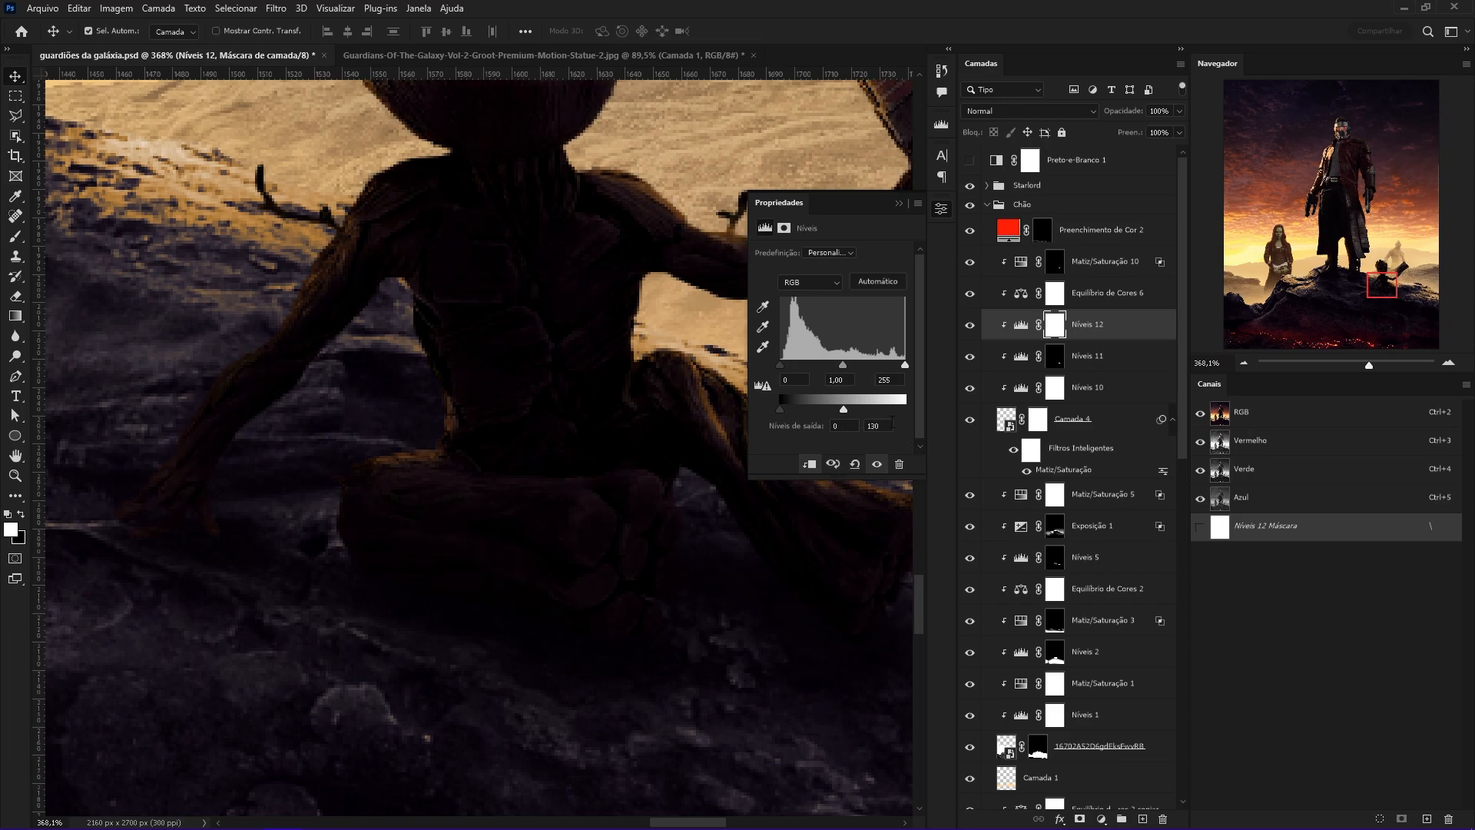
pyautogui.hotkey('ctrl', 'i')
# Make the brush tip round and paint deeper shadow over Groot's feet and the undersides of his legs on the Níveis 12 mask.
pyautogui.press('b')
pyautogui.scroll(5, 480, 511)
pyautogui.rightClick(407, 543)
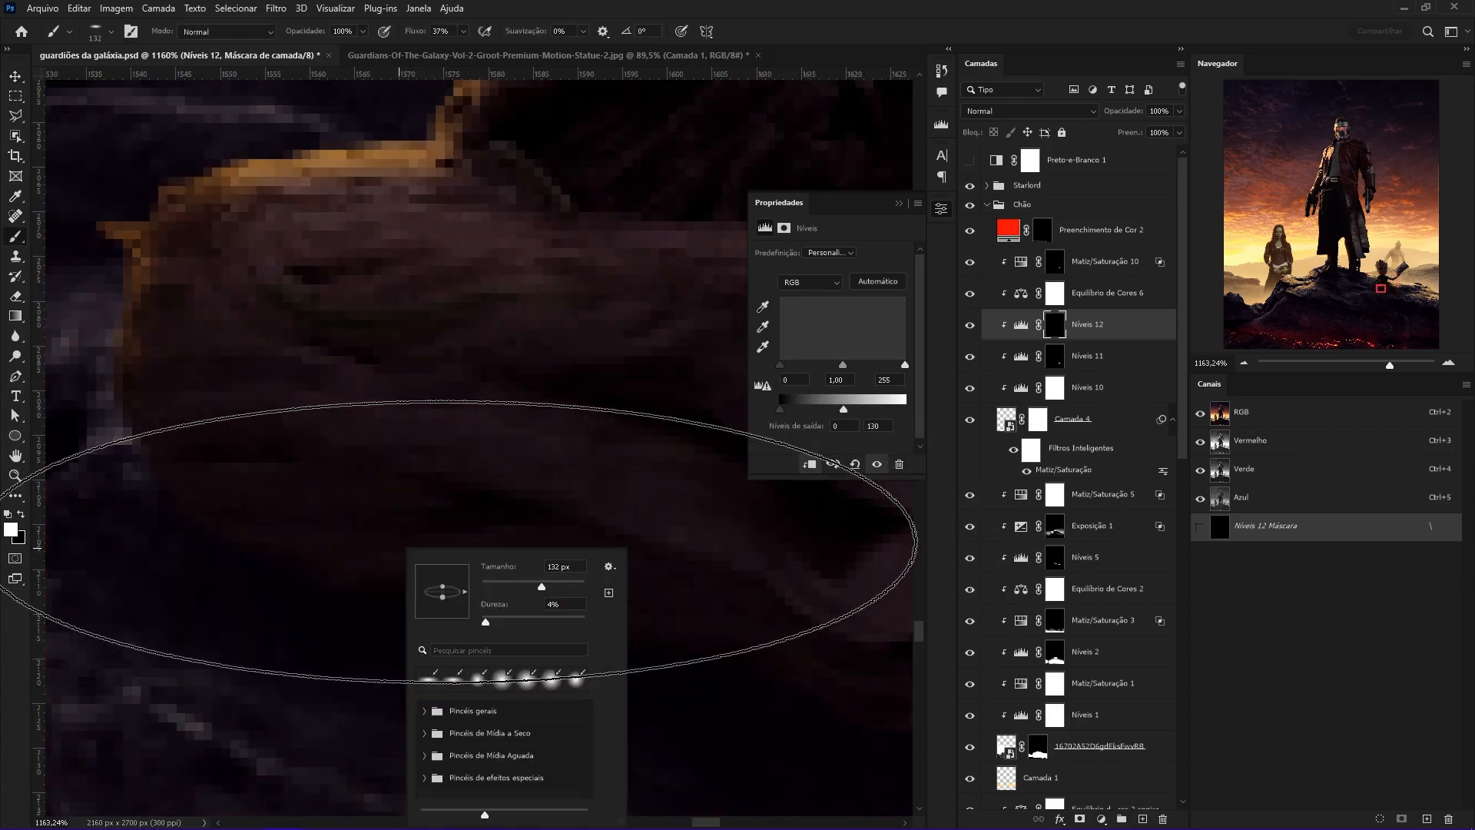
pyautogui.moveTo(441, 585); pyautogui.dragTo(441, 562)
pyautogui.press('Return')
pyautogui.press('z')
pyautogui.moveTo(639, 506); pyautogui.dragTo(474, 546)
pyautogui.hotkey('ctrl', 'space')
pyautogui.moveTo(592, 560)
pyautogui.mouseDown()
pyautogui.moveTo(613, 563)
pyautogui.moveTo(490, 543)
pyautogui.mouseUp()
pyautogui.moveTo(663, 566)
pyautogui.mouseDown()
pyautogui.moveTo(523, 566)
pyautogui.moveTo(600, 581)
pyautogui.mouseUp()
pyautogui.moveTo(612, 523)
pyautogui.mouseDown()
pyautogui.moveTo(344, 453)
pyautogui.moveTo(240, 447)
pyautogui.moveTo(677, 461)
pyautogui.mouseUp()
pyautogui.moveTo(406, 458)
pyautogui.mouseDown()
pyautogui.moveTo(320, 454)
pyautogui.moveTo(284, 415)
pyautogui.mouseUp()
pyautogui.moveTo(733, 369); pyautogui.dragTo(417, 409)
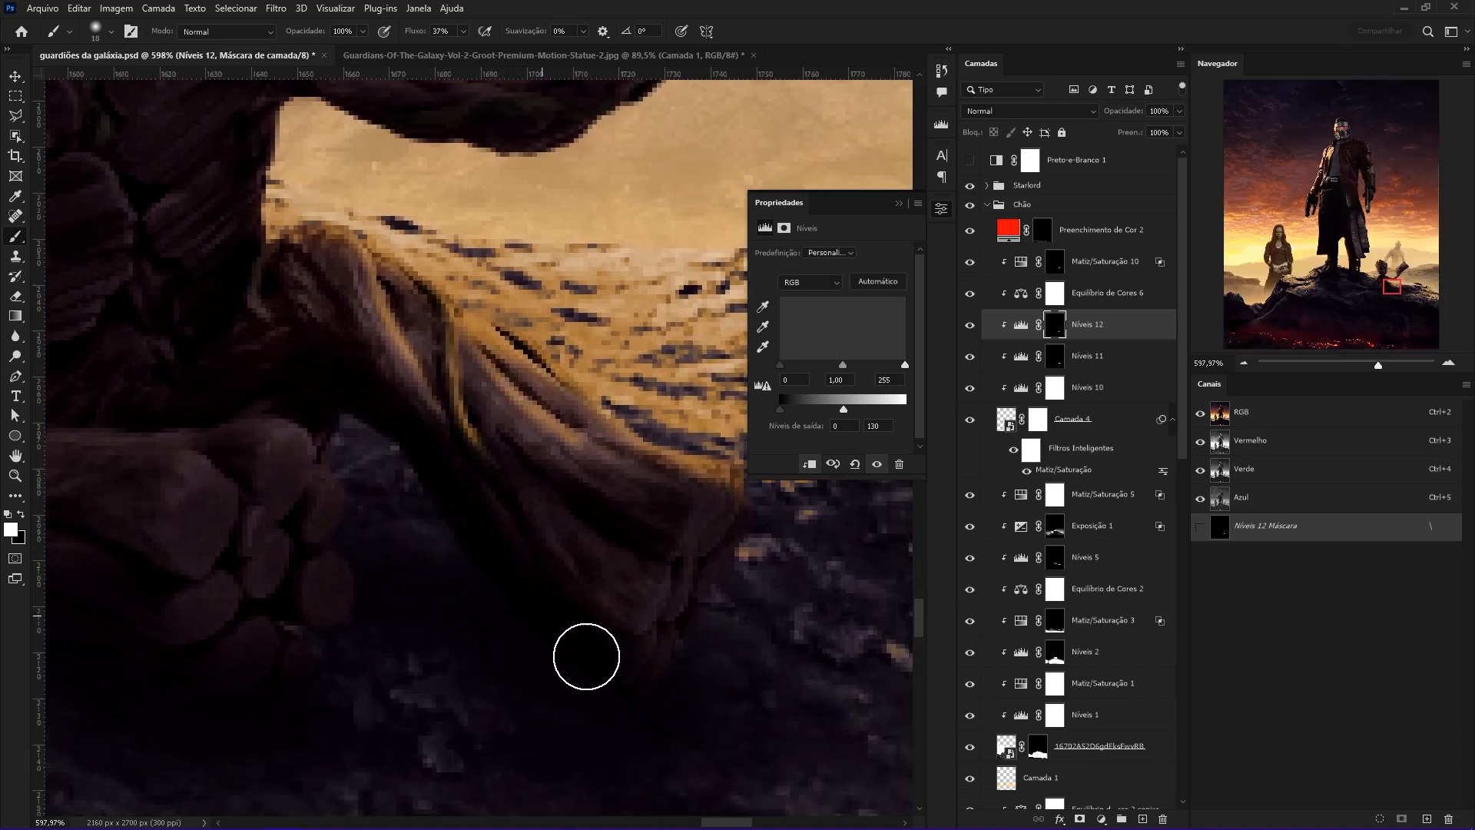
pyautogui.moveTo(779, 410); pyautogui.dragTo(820, 412)
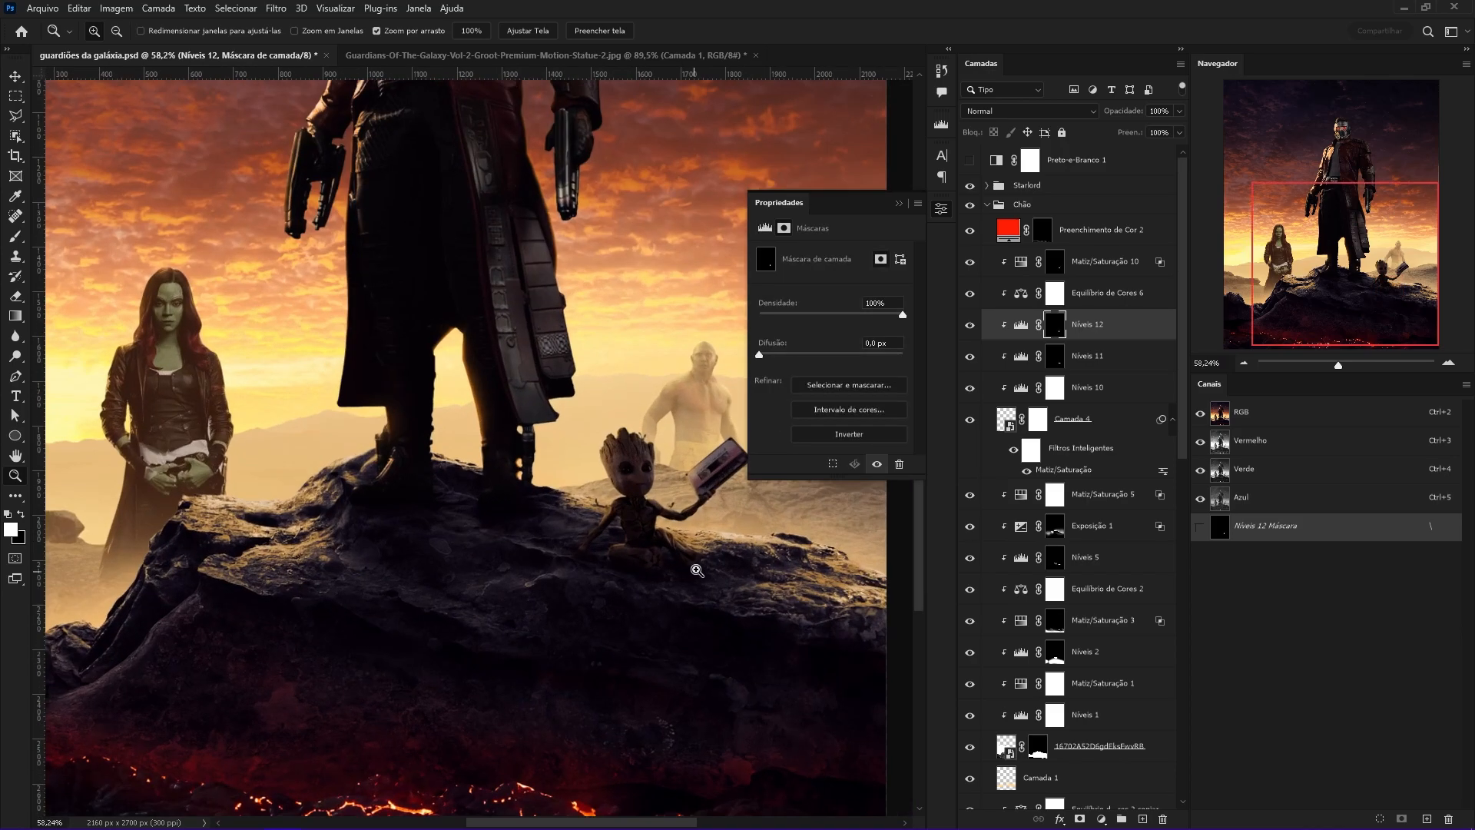
# Compare Groot with and without Níveis 12, and Gamora with and without the Matiz/Saturação 9 rim light.
pyautogui.moveTo(697, 570); pyautogui.dragTo(730, 607)
pyautogui.click(972, 325)
pyautogui.click(973, 325)
pyautogui.moveTo(615, 610); pyautogui.dragTo(722, 584)
pyautogui.moveTo(691, 493); pyautogui.dragTo(661, 494)
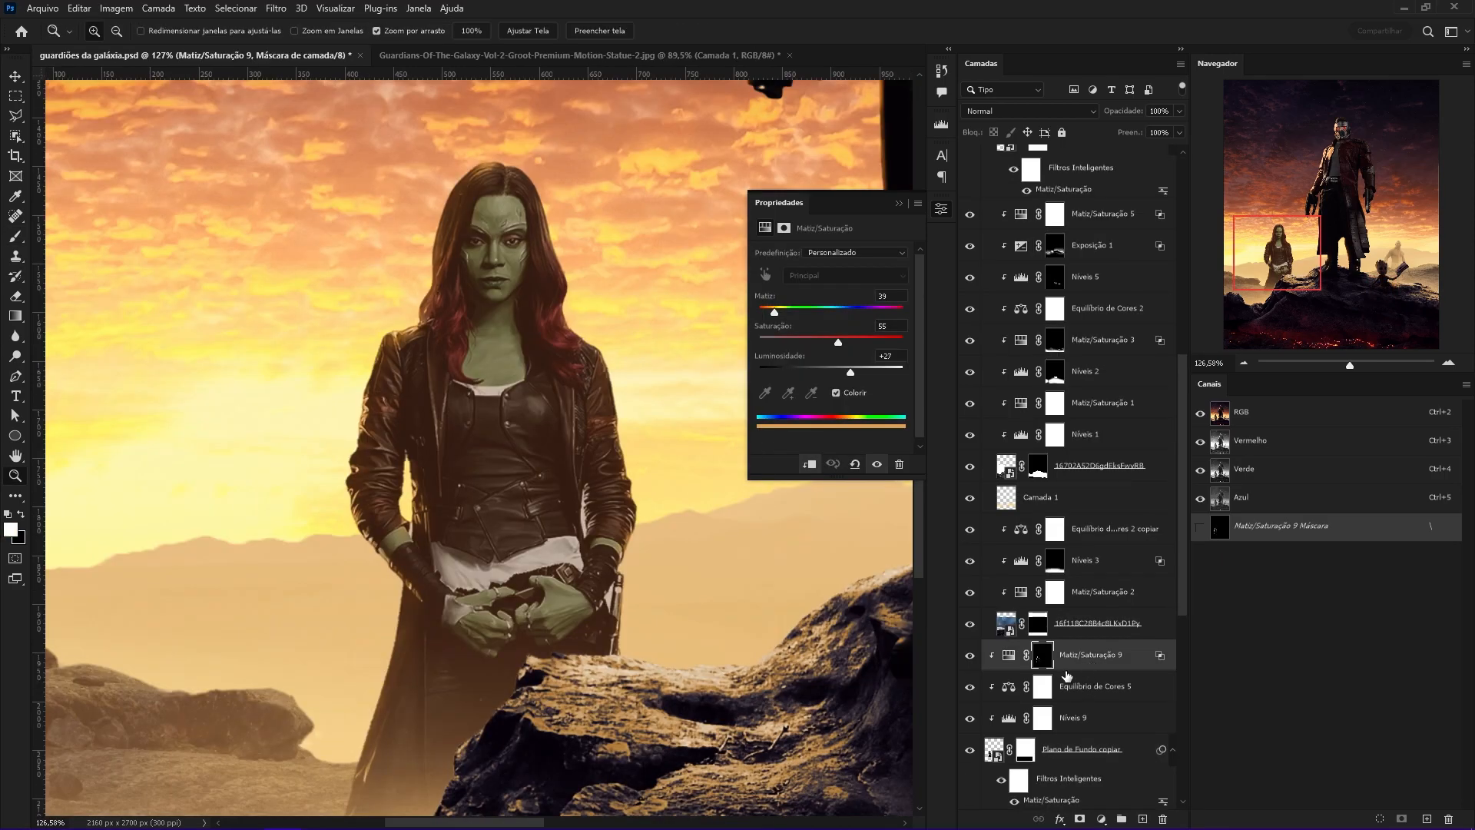
pyautogui.click(1008, 655)
pyautogui.click(970, 654)
pyautogui.click(970, 655)
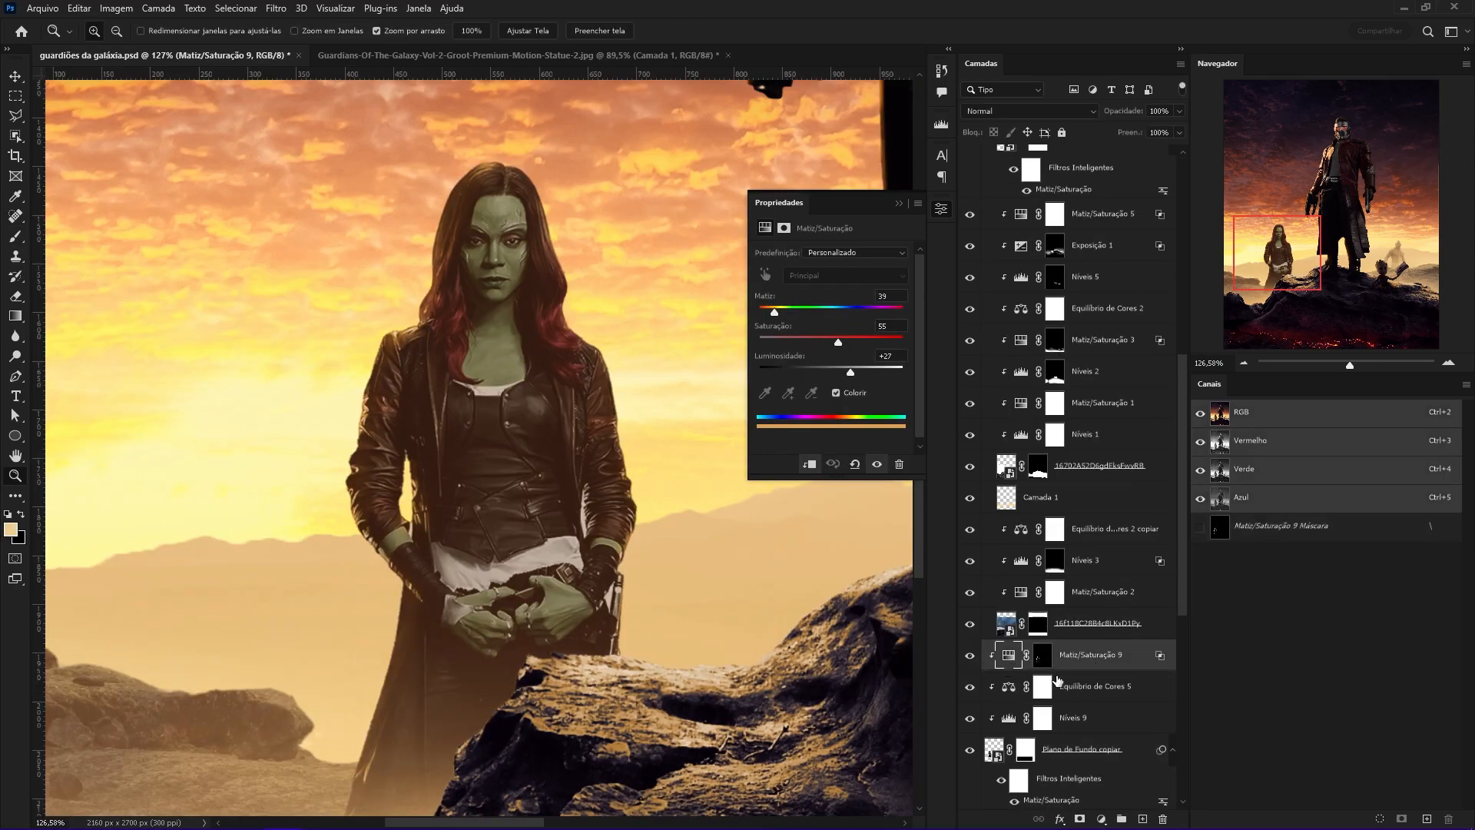
# Try warming Gamora in Equilíbrio de Cores 5 with midtones red +40 and yellow -40, and highlights red +16 and yellow -25.
pyautogui.click(1043, 684)
pyautogui.click(1011, 692)
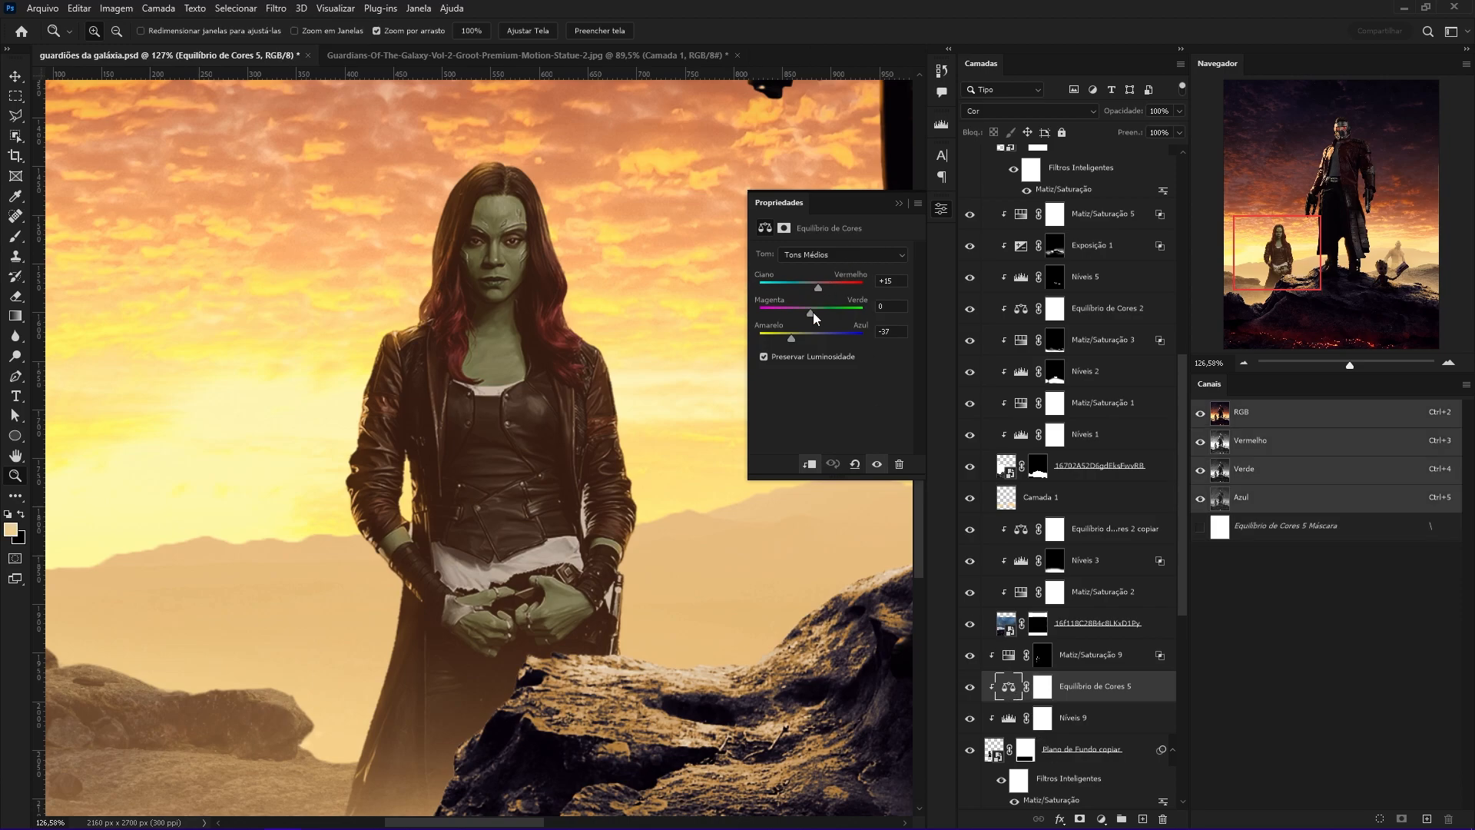
pyautogui.moveTo(792, 338); pyautogui.dragTo(776, 338)
pyautogui.moveTo(817, 287); pyautogui.dragTo(833, 286)
pyautogui.click(1008, 719)
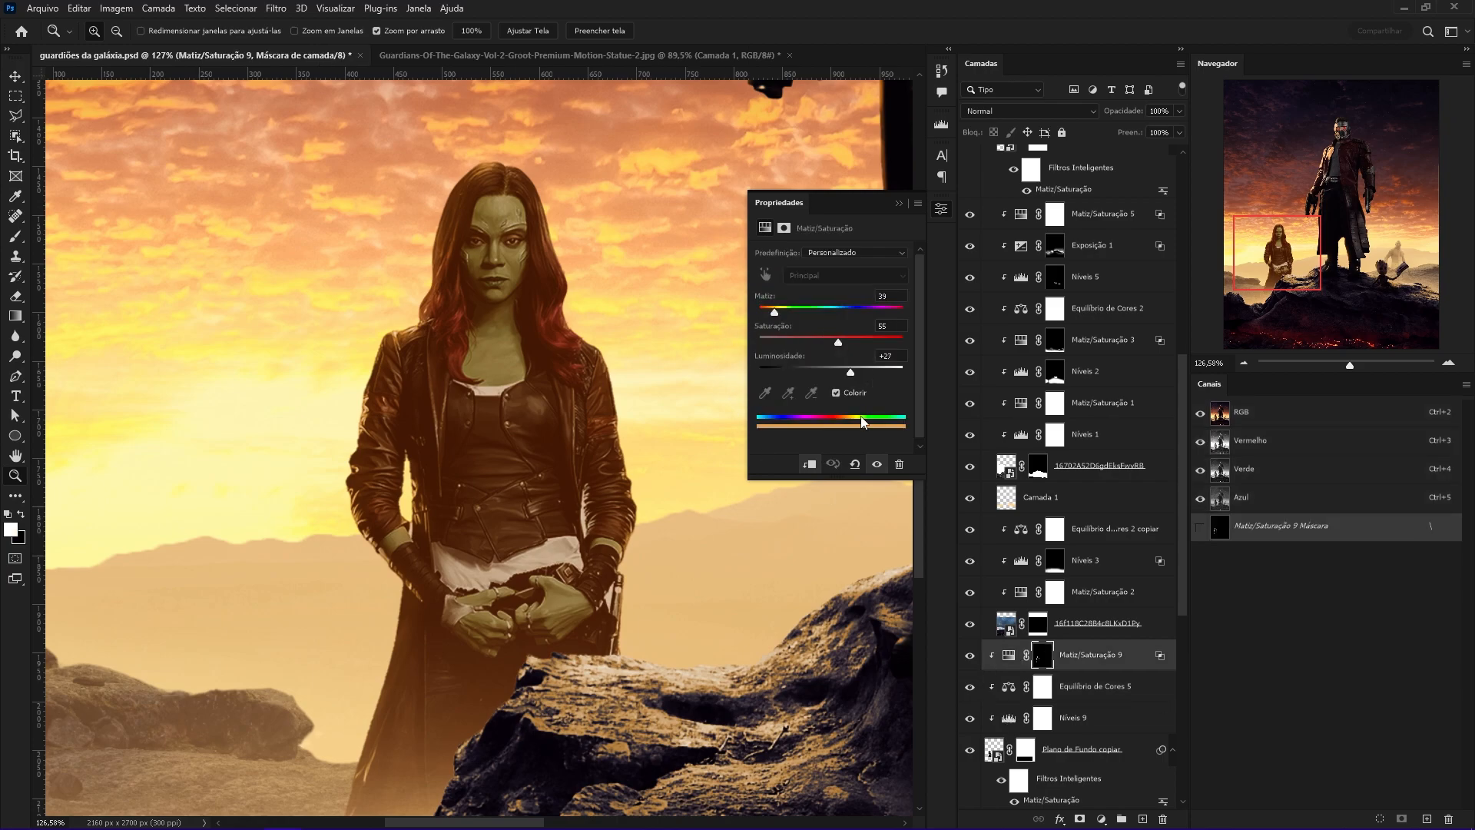
pyautogui.click(1093, 688)
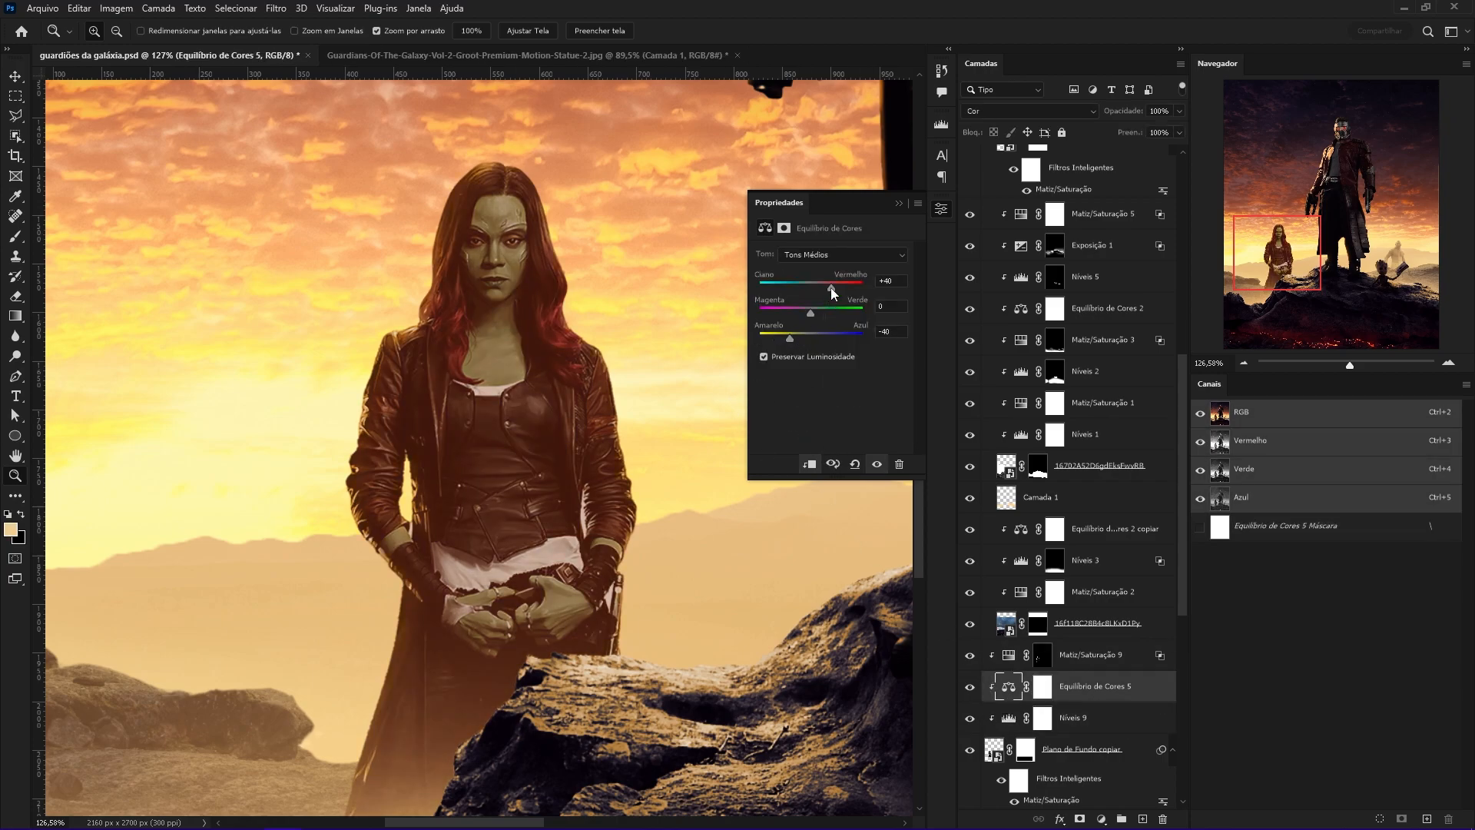
pyautogui.click(837, 256)
pyautogui.click(828, 291)
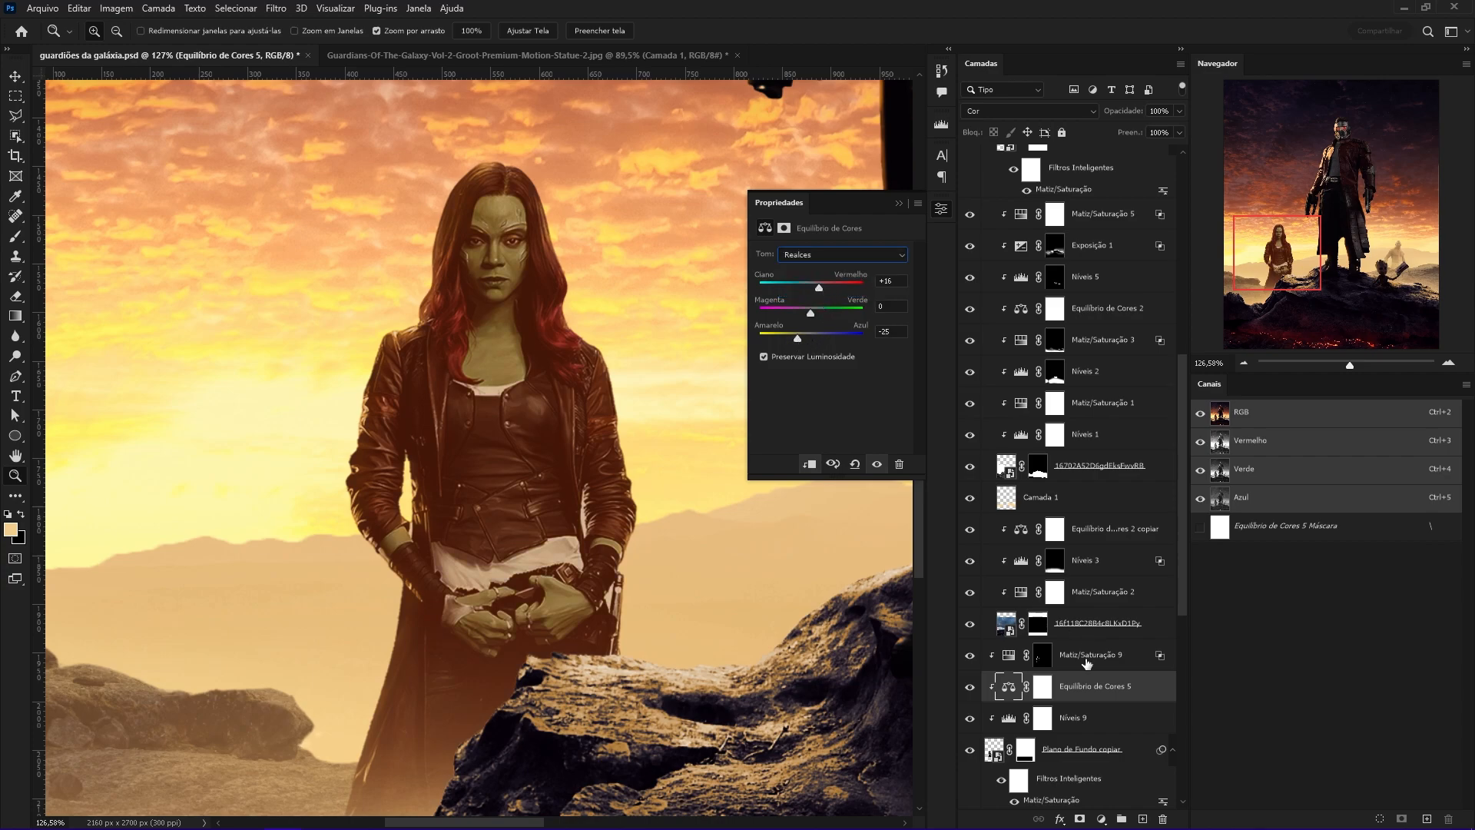
pyautogui.click(1042, 686)
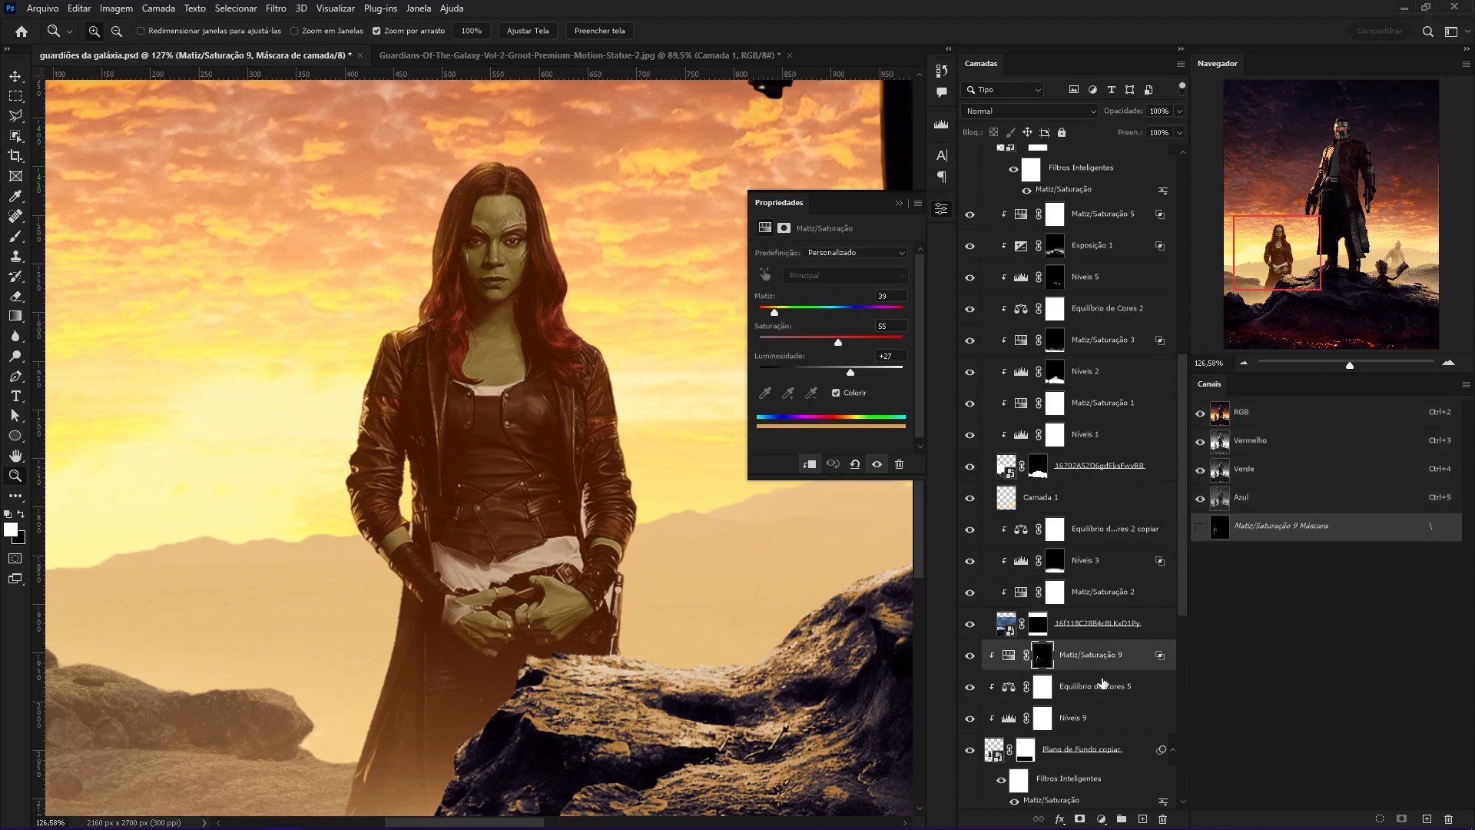
# Delete Equilíbrio de Cores 5 and add a clipped Gradient Map in its place above Níveis 9.
pyautogui.scroll(-5, 721, 547)
pyautogui.moveTo(720, 538); pyautogui.dragTo(584, 537)
pyautogui.press('Delete')
pyautogui.click(1101, 818)
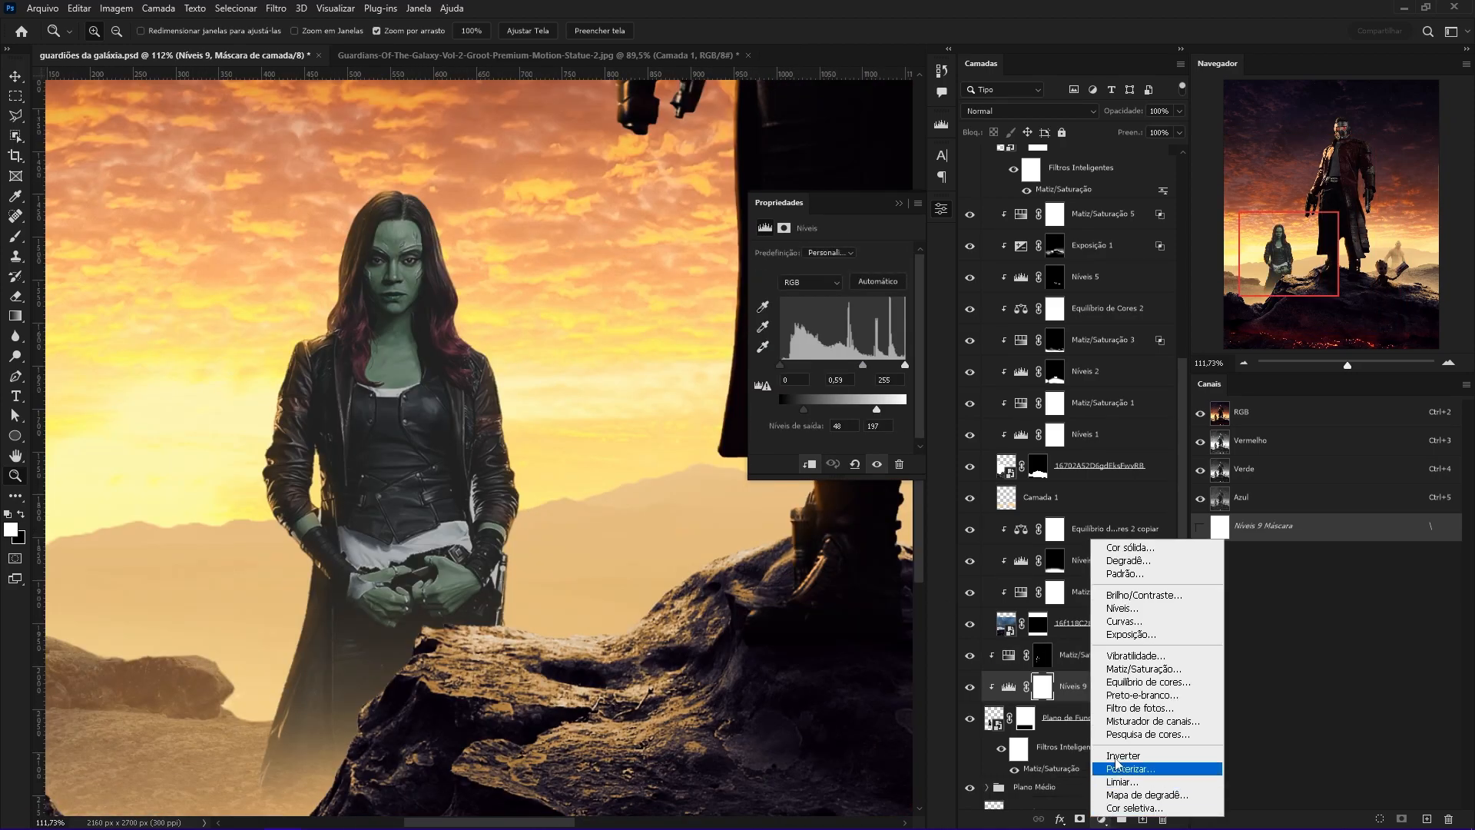
pyautogui.press('Escape')
pyautogui.click(1101, 818)
pyautogui.click(1130, 791)
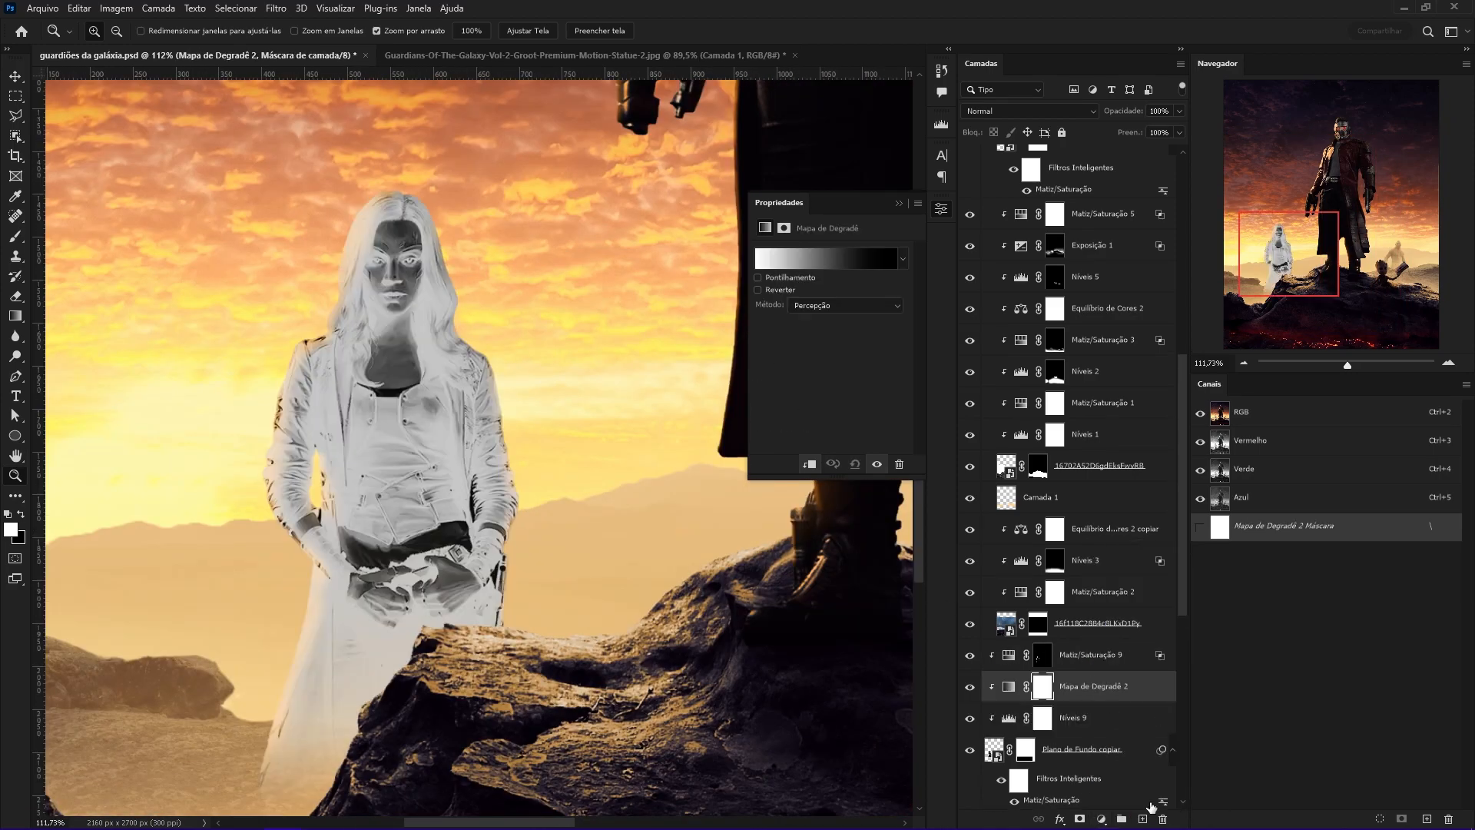
# Reverse Gamora's gradient map and set its end stop at location 99 to brown #886e50 sampled from the scene.
pyautogui.click(761, 288)
pyautogui.click(822, 247)
pyautogui.moveTo(897, 415); pyautogui.dragTo(895, 415)
pyautogui.doubleClick(895, 415)
pyautogui.click(461, 553)
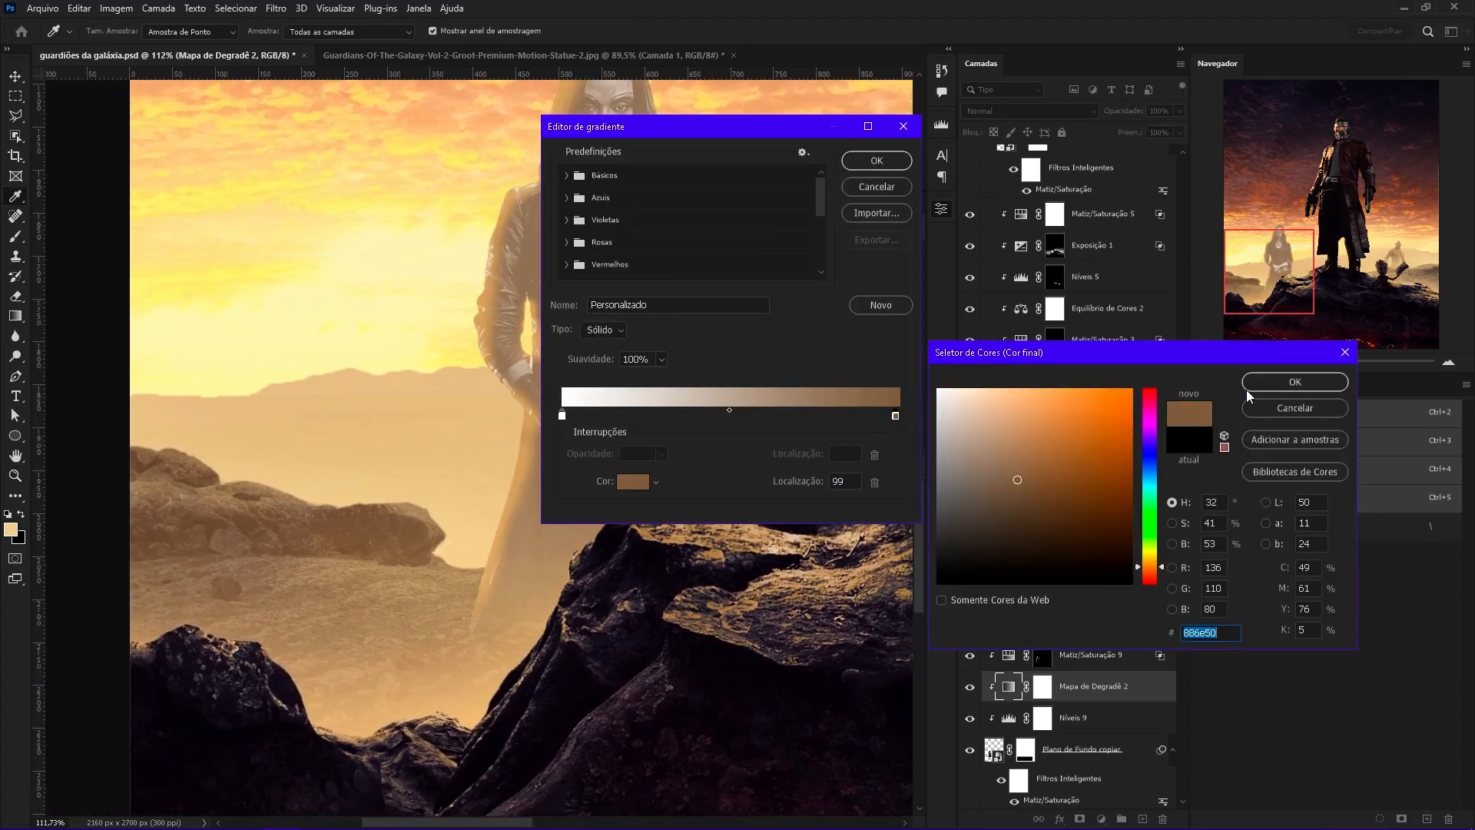
pyautogui.press('Return')
# Set the gradient's start stop to warm tan #e2bb7c sampled from the background and apply the gradient.
pyautogui.doubleClick(562, 416)
pyautogui.moveTo(445, 468); pyautogui.dragTo(354, 383)
pyautogui.press('BackSpace')
pyautogui.click(354, 382)
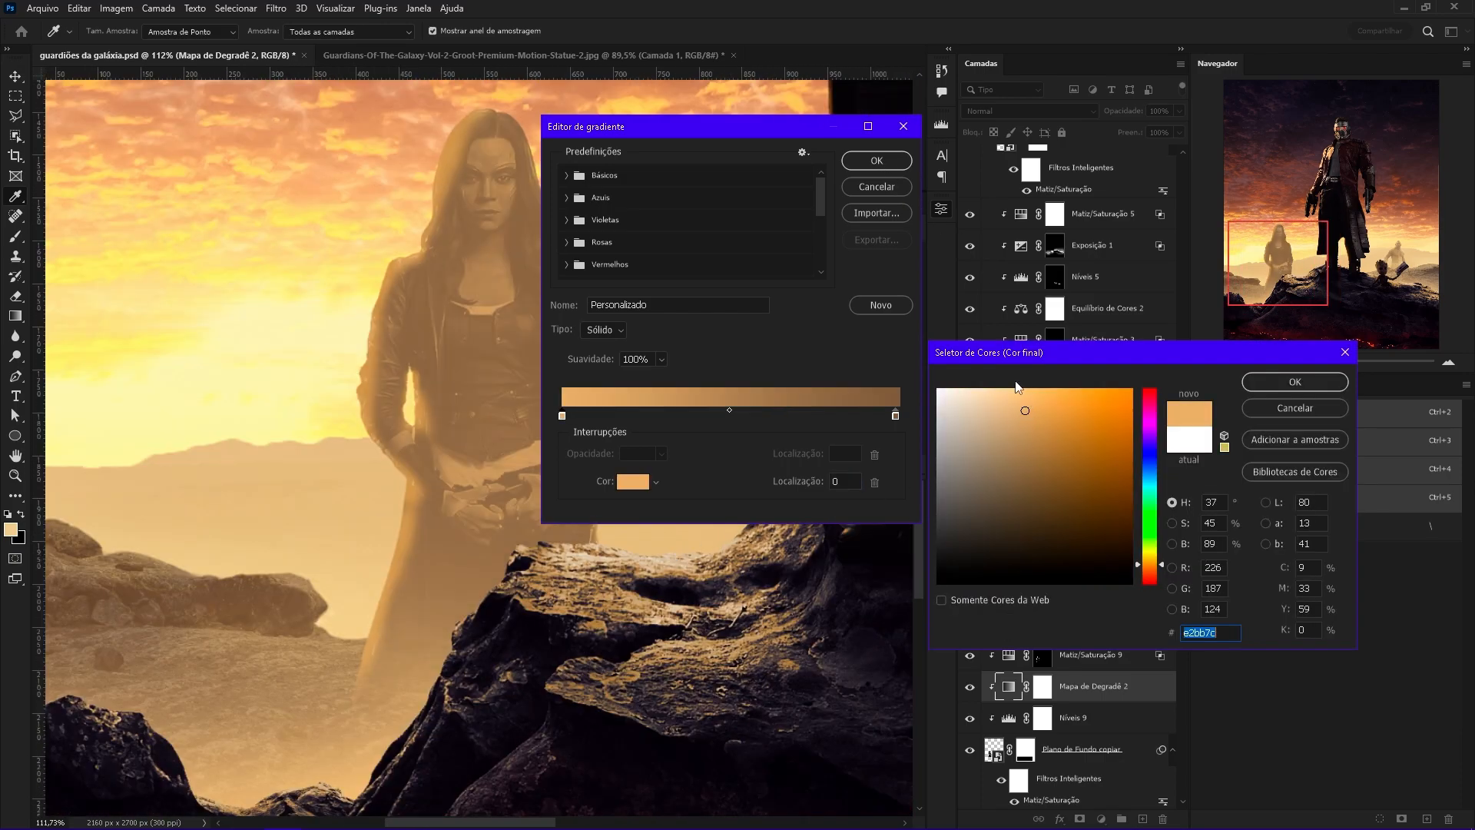
pyautogui.press('Return')
pyautogui.press('Return')
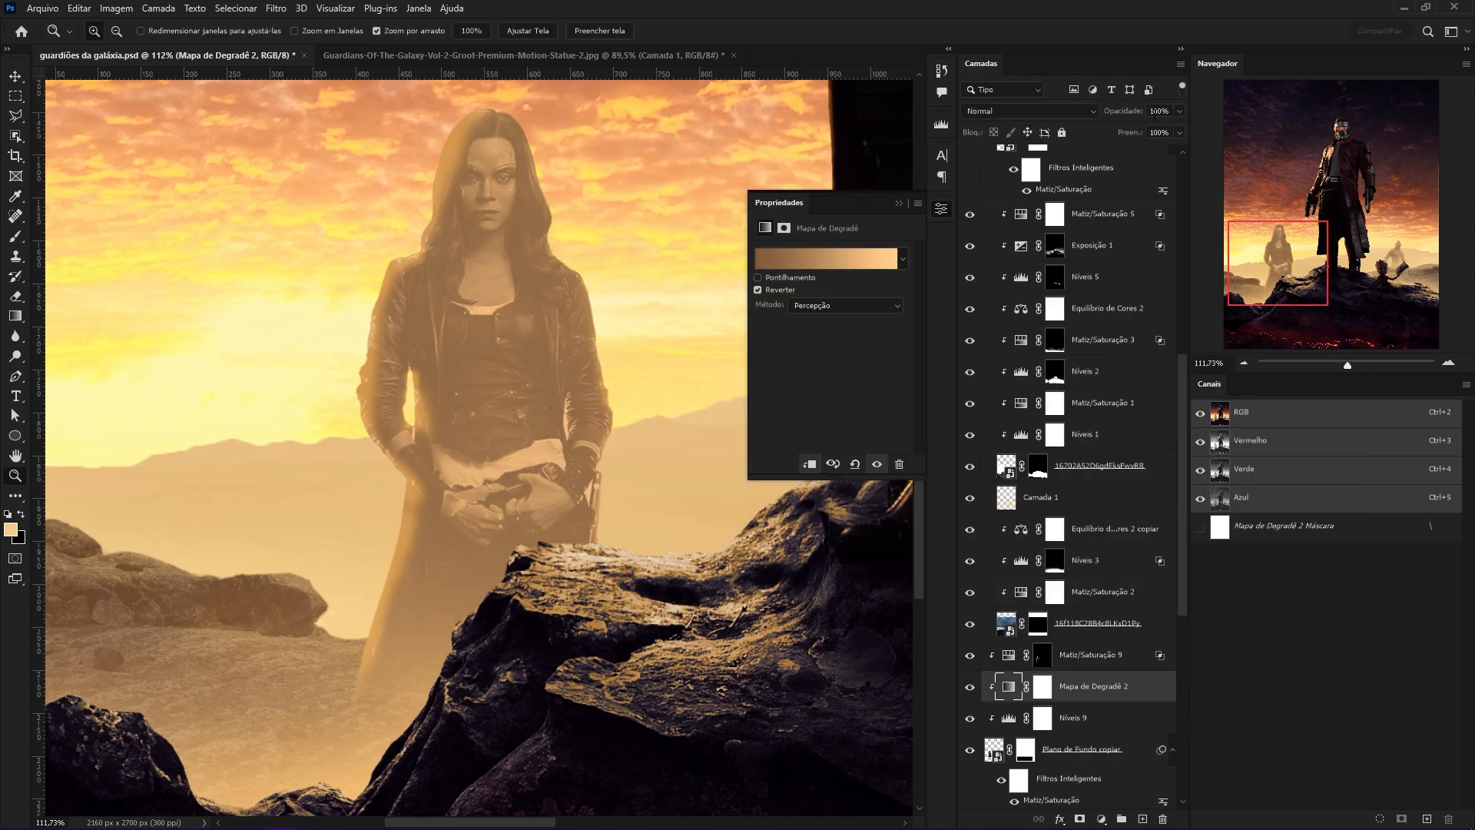
# Set Mapa de Degradê 2's blend mode to Luz Direta and its opacity to 84%.
pyautogui.moveTo(1163, 127); pyautogui.dragTo(1131, 131)
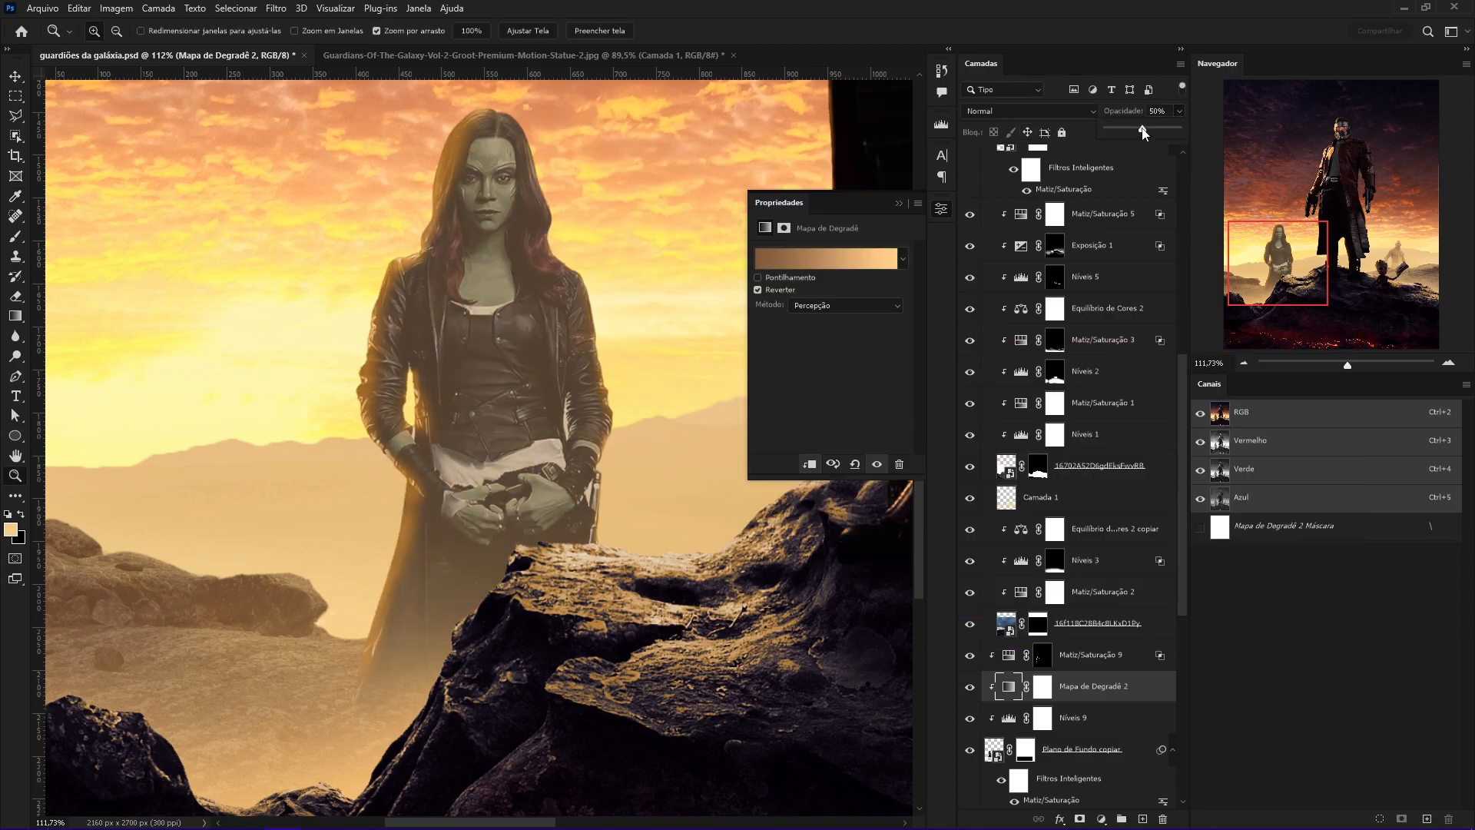
pyautogui.click(1008, 111)
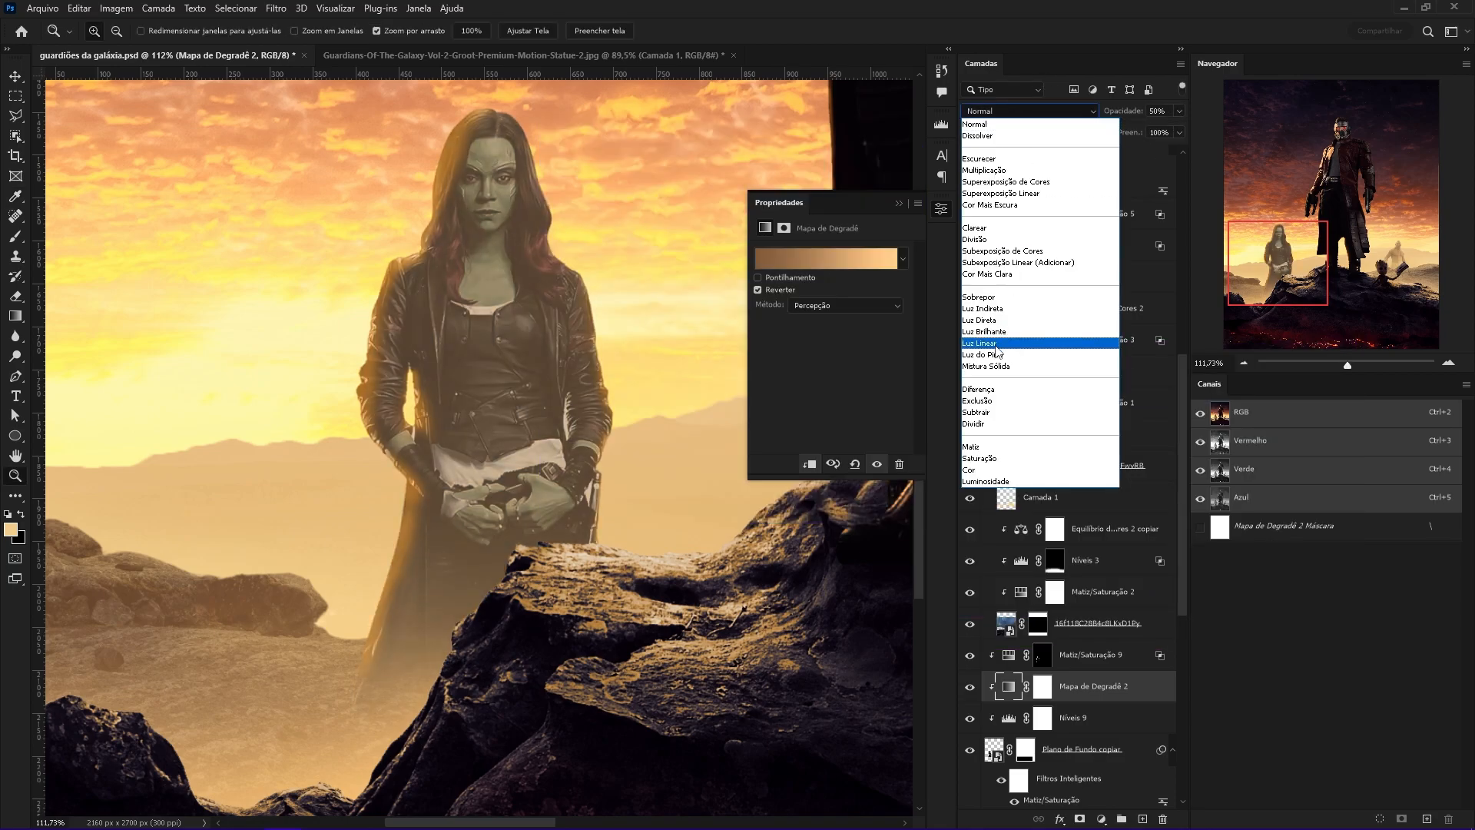
pyautogui.click(1008, 321)
pyautogui.moveTo(1167, 132); pyautogui.dragTo(1173, 127)
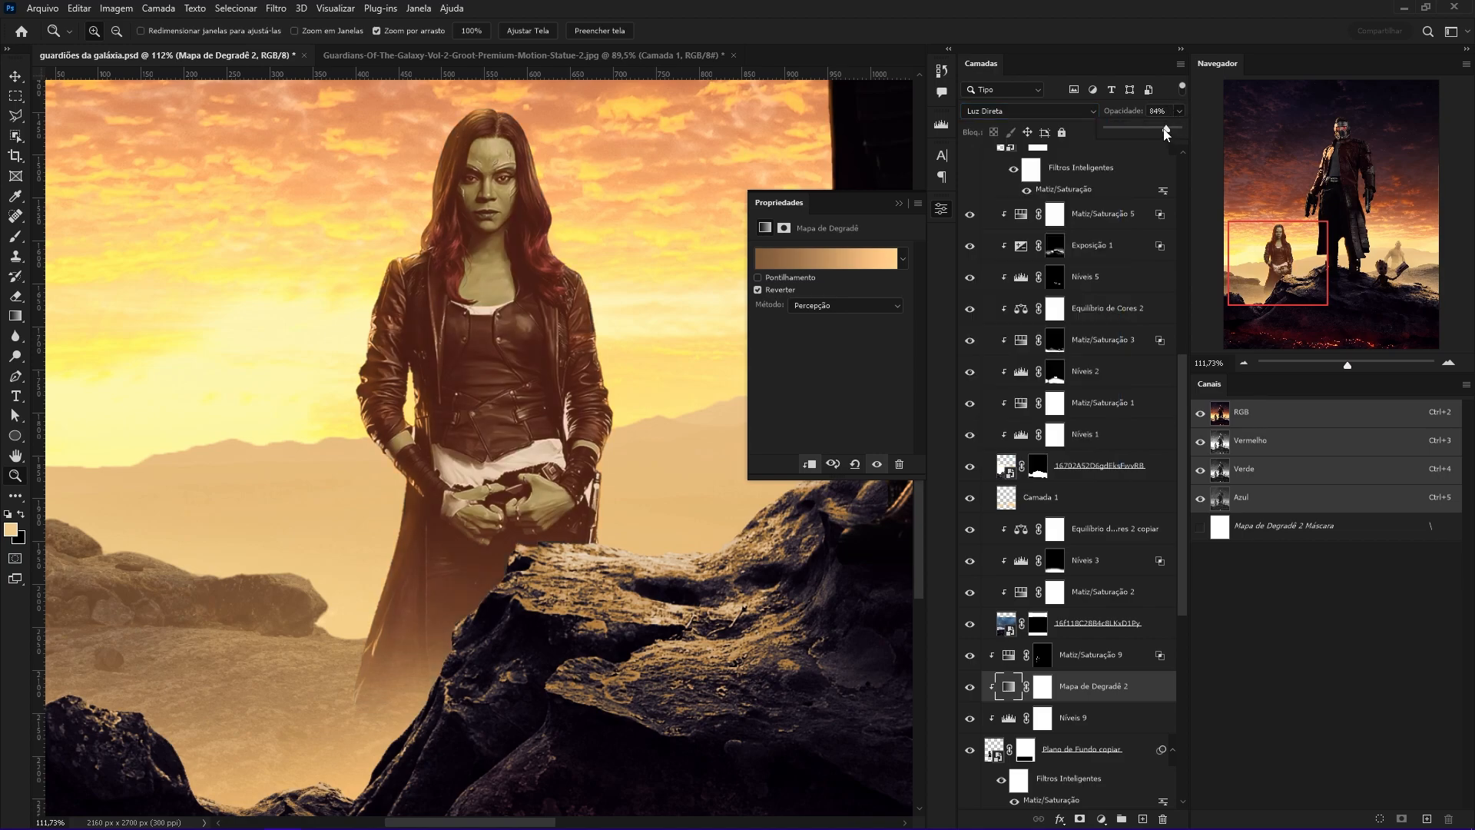
# Add a clipped Hue/Saturation adjustment above Mapa de Degradê 2 and set its saturation to -42.
pyautogui.click(1122, 658)
pyautogui.click(1122, 681)
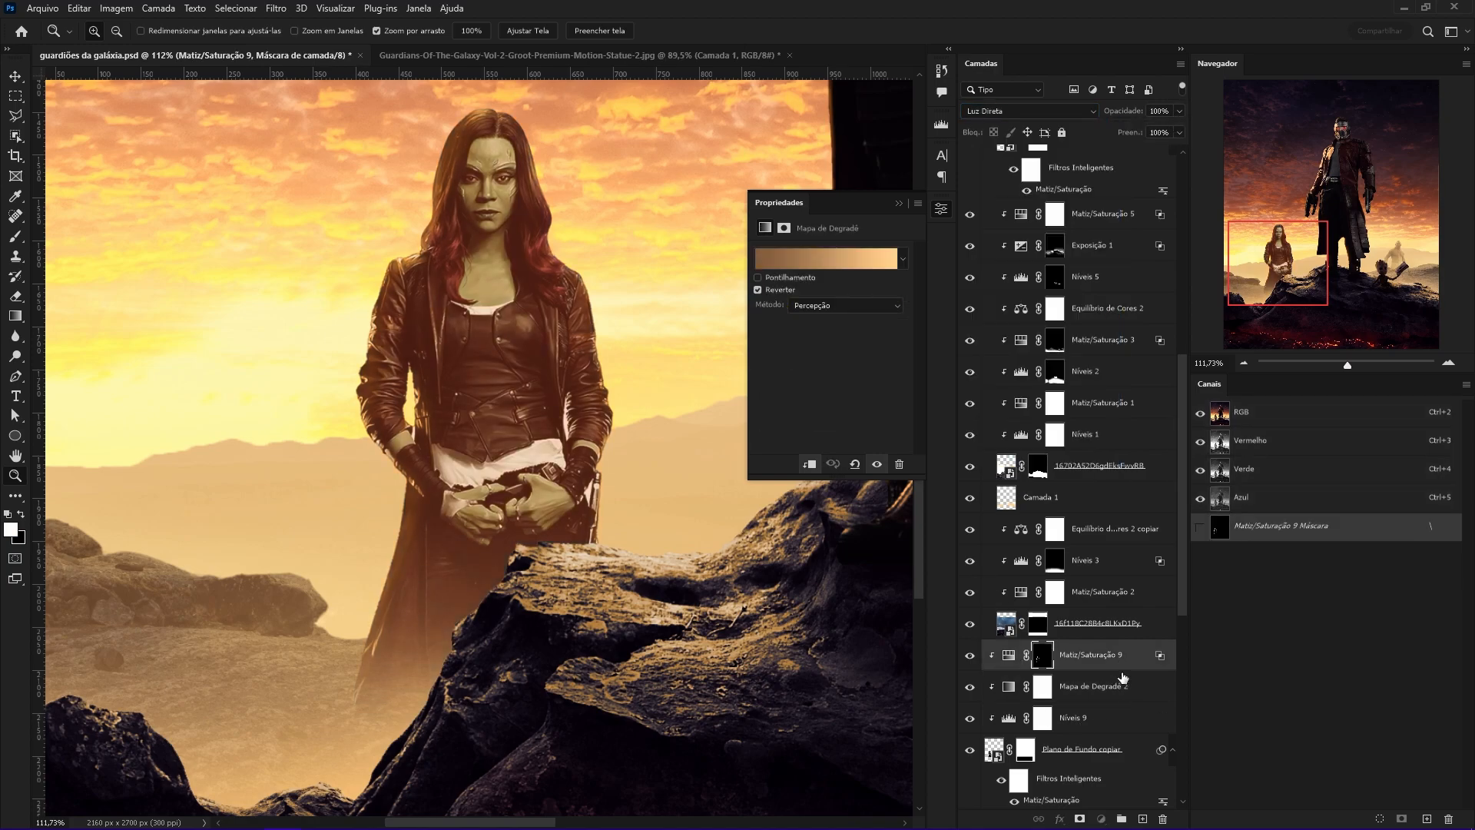
pyautogui.hotkey('ctrl', 'u')
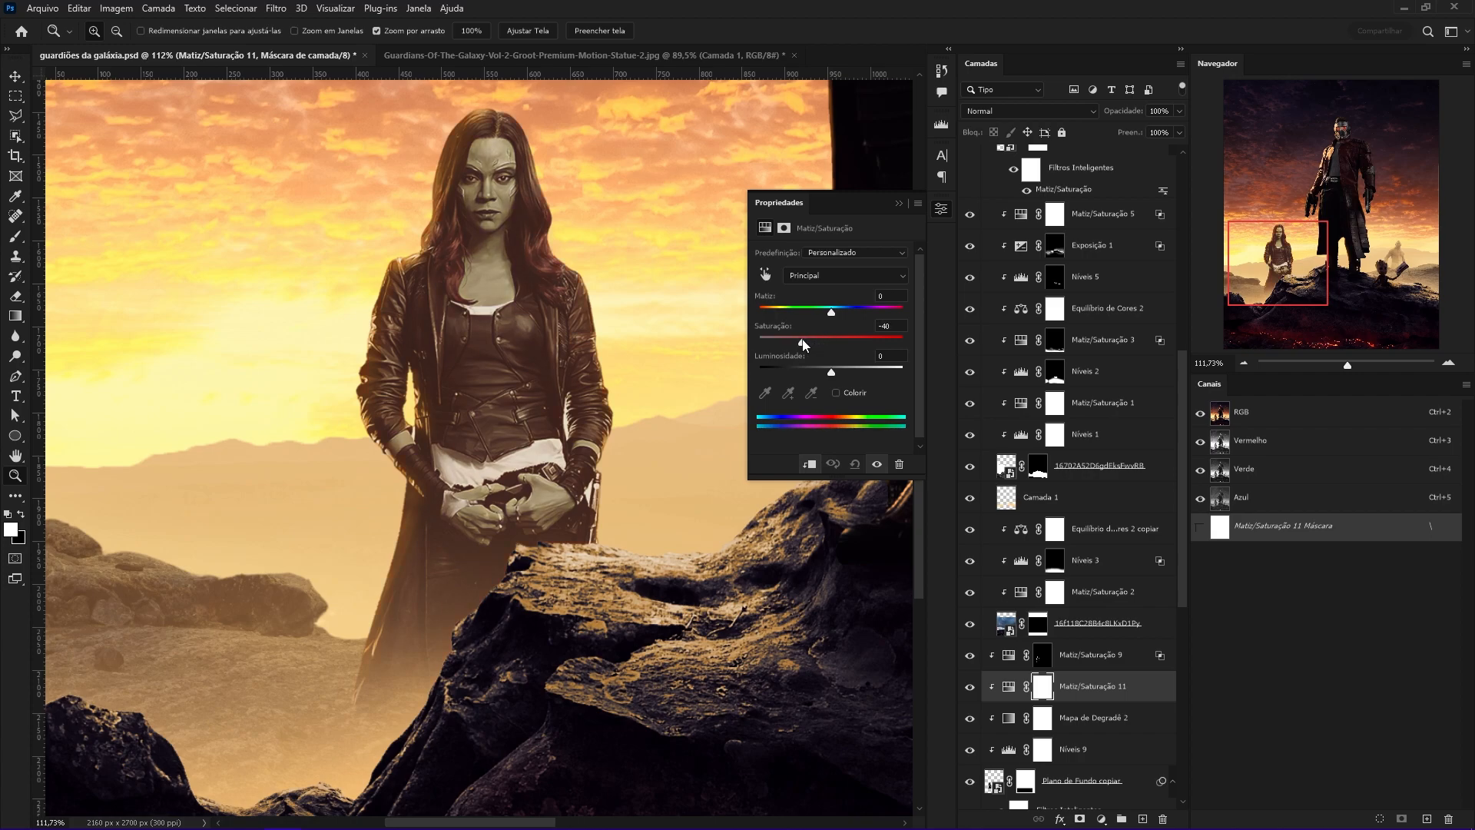
pyautogui.scroll(-8, 662, 458)
pyautogui.moveTo(676, 538); pyautogui.dragTo(672, 508)
pyautogui.scroll(1, 668, 514)
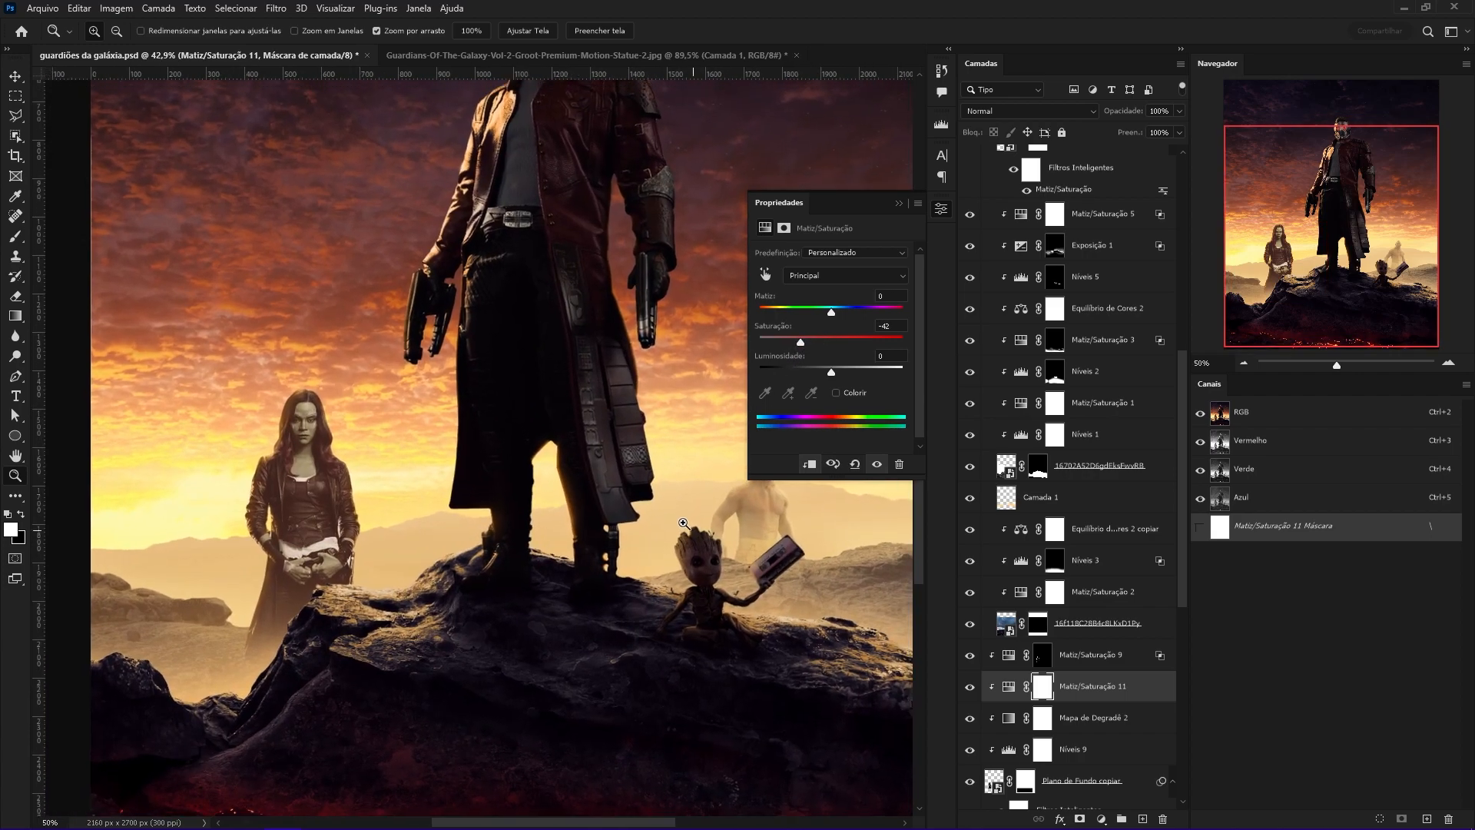
pyautogui.moveTo(518, 598); pyautogui.dragTo(588, 633)
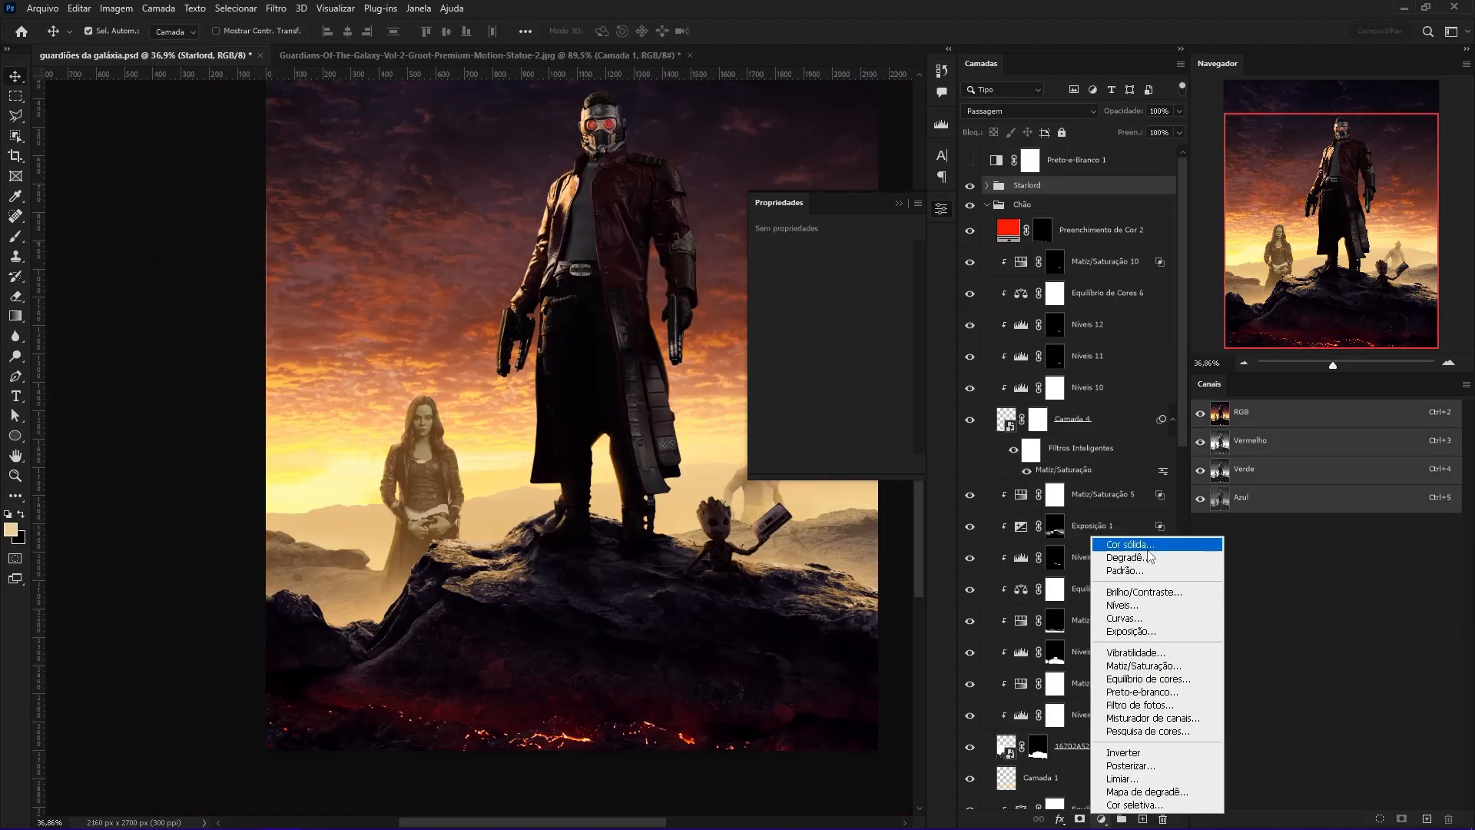
# Add a solid colour fill layer above the Starlord group in bright orange #ff551a.
pyautogui.click(1154, 546)
pyautogui.click(1150, 575)
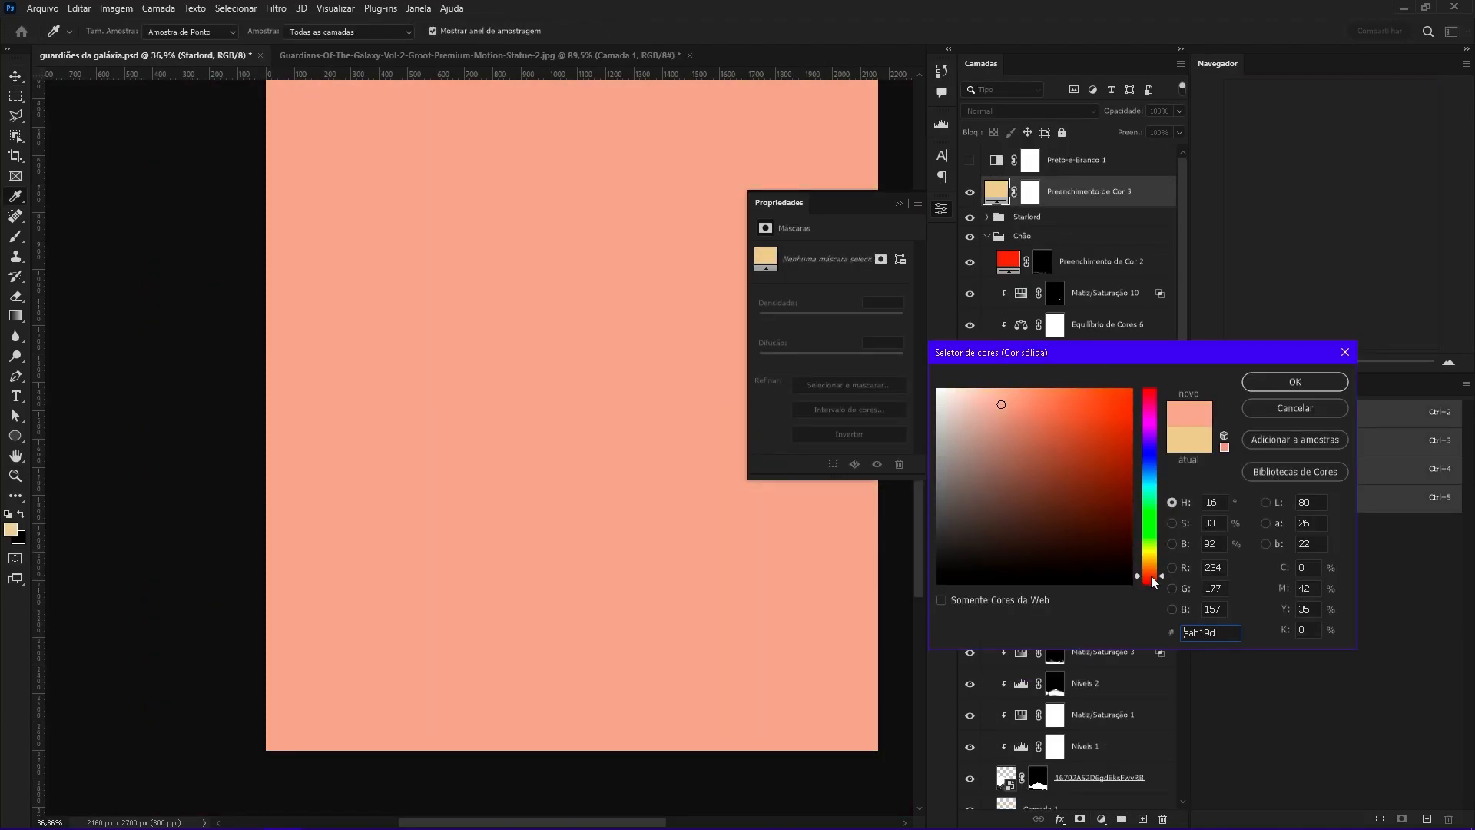
pyautogui.moveTo(1089, 455); pyautogui.dragTo(1111, 380)
pyautogui.click(1295, 384)
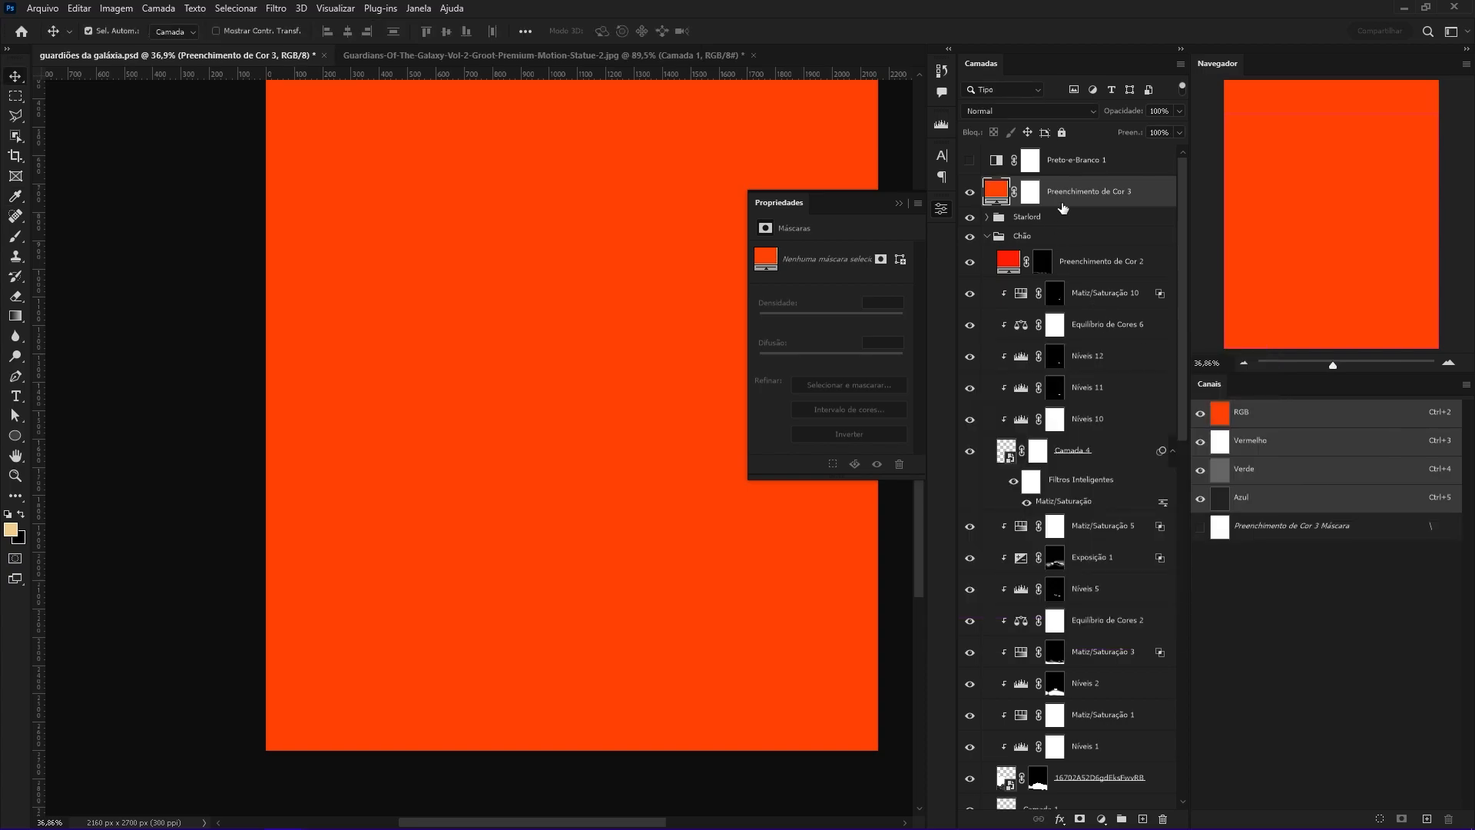
# Invert the mask of Preenchimento de Cor 3 and set its blend mode to Subexposição Linear (Adicionar).
pyautogui.click(1028, 192)
pyautogui.hotkey('ctrl', 'i')
pyautogui.click(1038, 112)
pyautogui.click(1103, 270)
# Paint a soft orange glow into the fill's mask around Starlord's feet and Groot, using a white brush at 4% flow.
pyautogui.press('b')
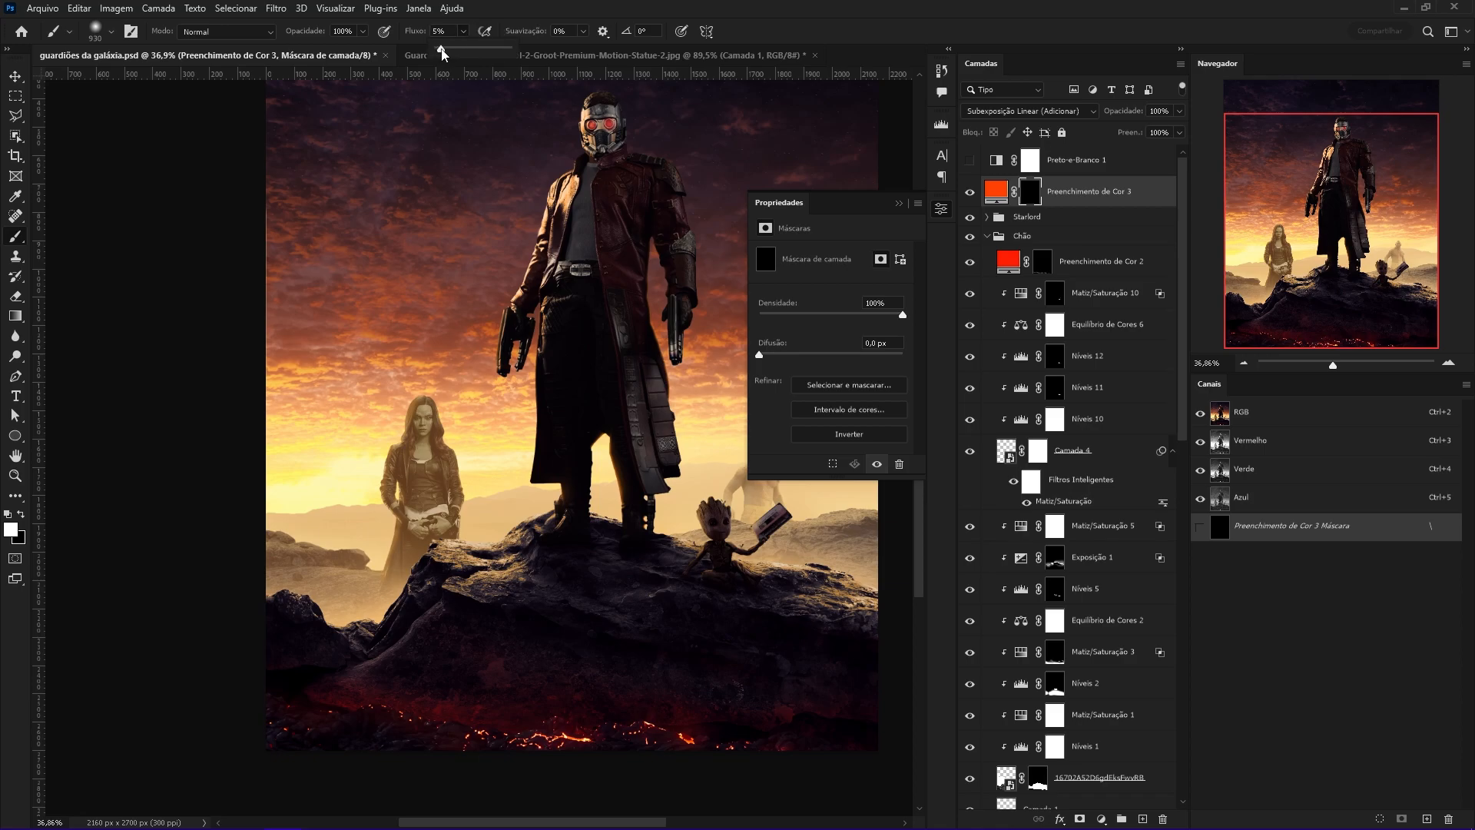
pyautogui.moveTo(555, 542); pyautogui.dragTo(500, 561)
pyautogui.moveTo(777, 557)
pyautogui.mouseDown()
pyautogui.moveTo(678, 540)
pyautogui.moveTo(680, 572)
pyautogui.mouseUp()
pyautogui.press('[')
pyautogui.press('[')
pyautogui.moveTo(513, 542); pyautogui.dragTo(679, 542)
pyautogui.moveTo(673, 539)
pyautogui.mouseDown()
pyautogui.moveTo(691, 537)
pyautogui.moveTo(724, 606)
pyautogui.mouseUp()
pyautogui.moveTo(685, 546); pyautogui.dragTo(729, 547)
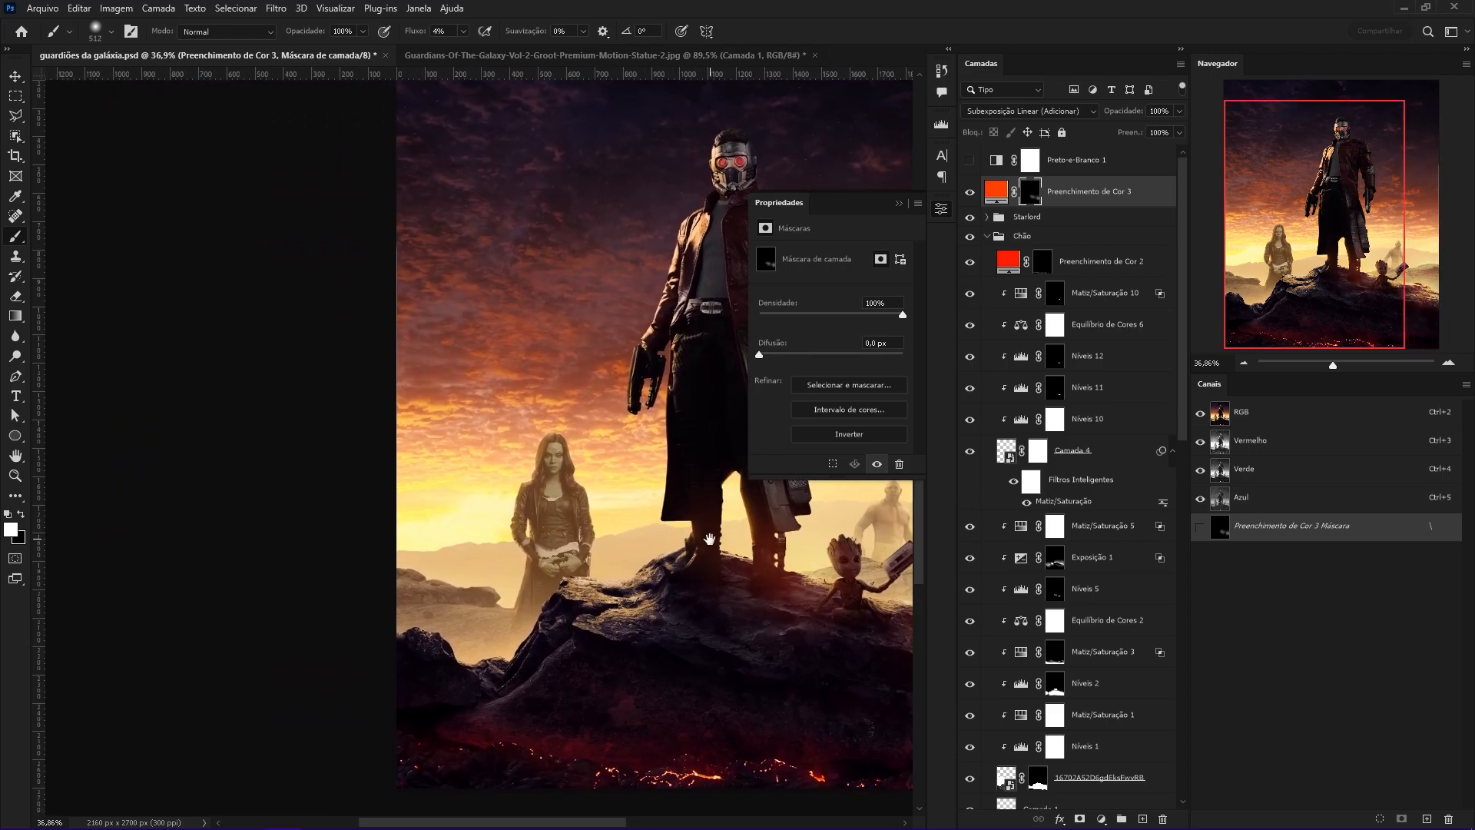
# Extend the orange glow on the mask along the rock slope and around Gamora's lower body.
pyautogui.moveTo(592, 592)
pyautogui.mouseDown()
pyautogui.moveTo(428, 625)
pyautogui.moveTo(533, 618)
pyautogui.moveTo(501, 624)
pyautogui.mouseUp()
pyautogui.moveTo(554, 605); pyautogui.dragTo(537, 602)
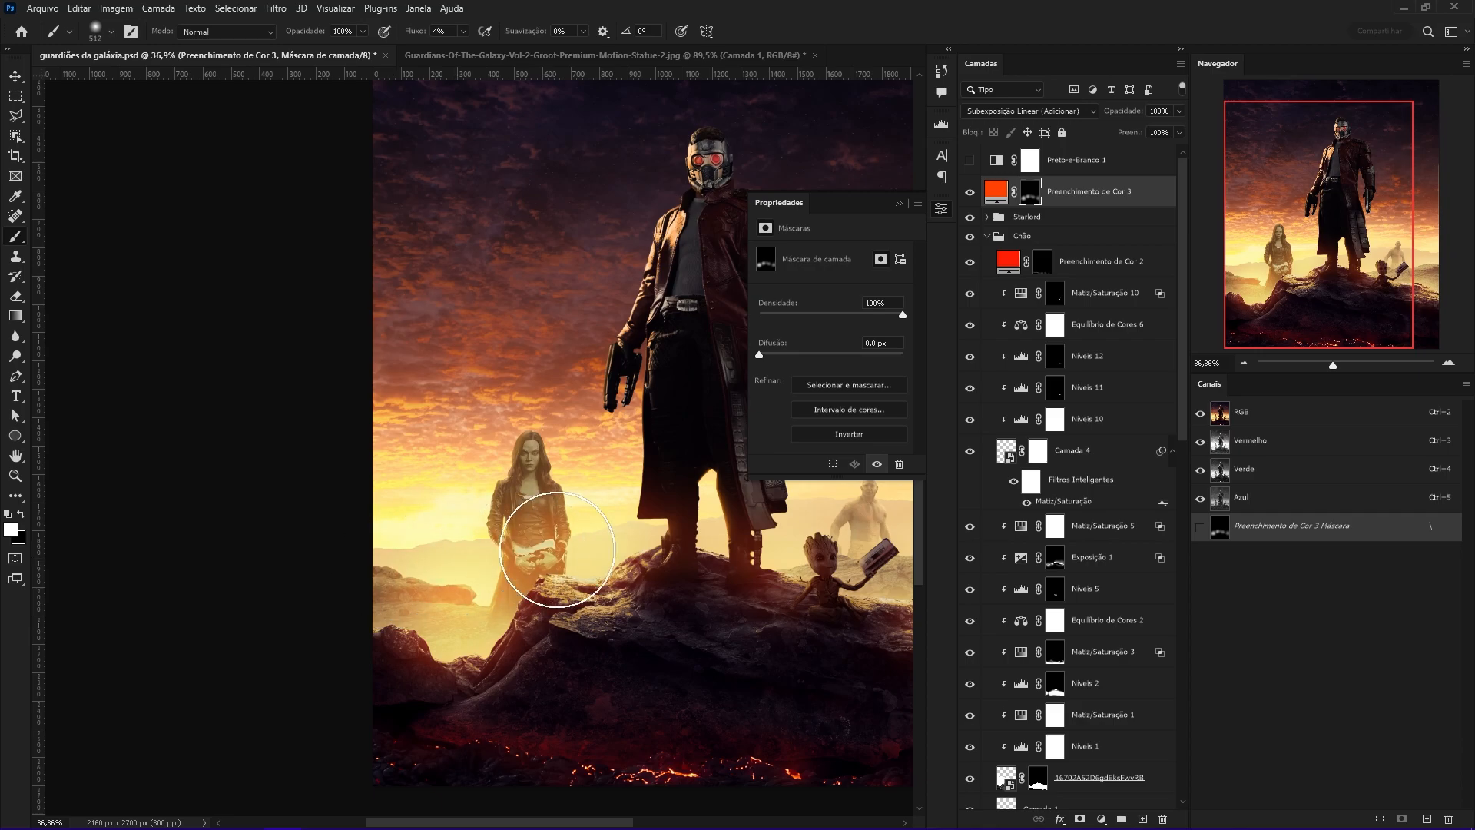
pyautogui.hscroll(3, 570, 547)
pyautogui.hscroll(4, 622, 520)
pyautogui.press('z')
pyautogui.moveTo(734, 561)
pyautogui.mouseDown()
pyautogui.moveTo(676, 562)
pyautogui.moveTo(710, 561)
pyautogui.mouseUp()
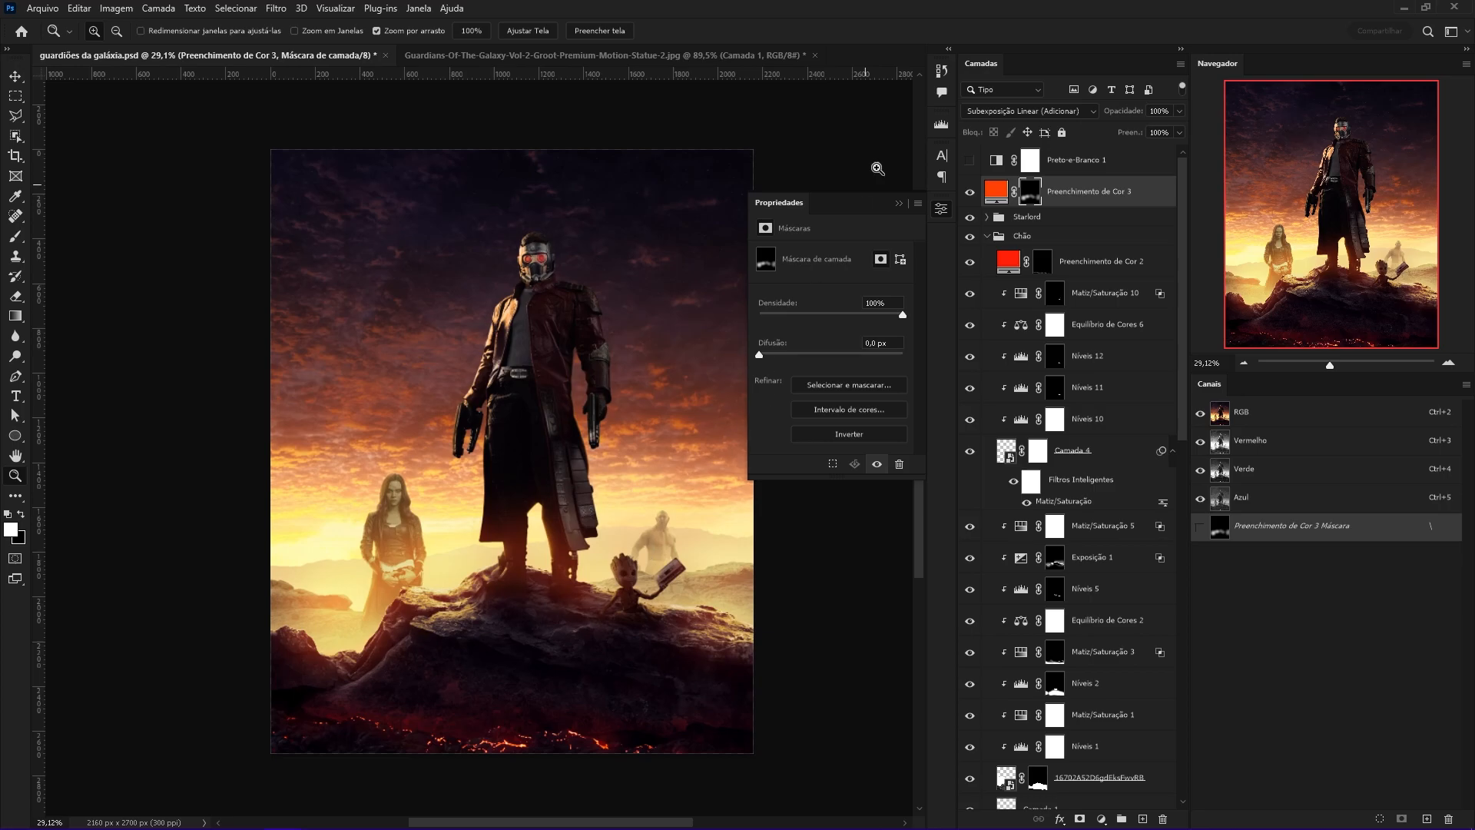
# Reopen the colour of Preenchimento de Cor 3 and fine-tune its orange hue.
pyautogui.doubleClick(997, 191)
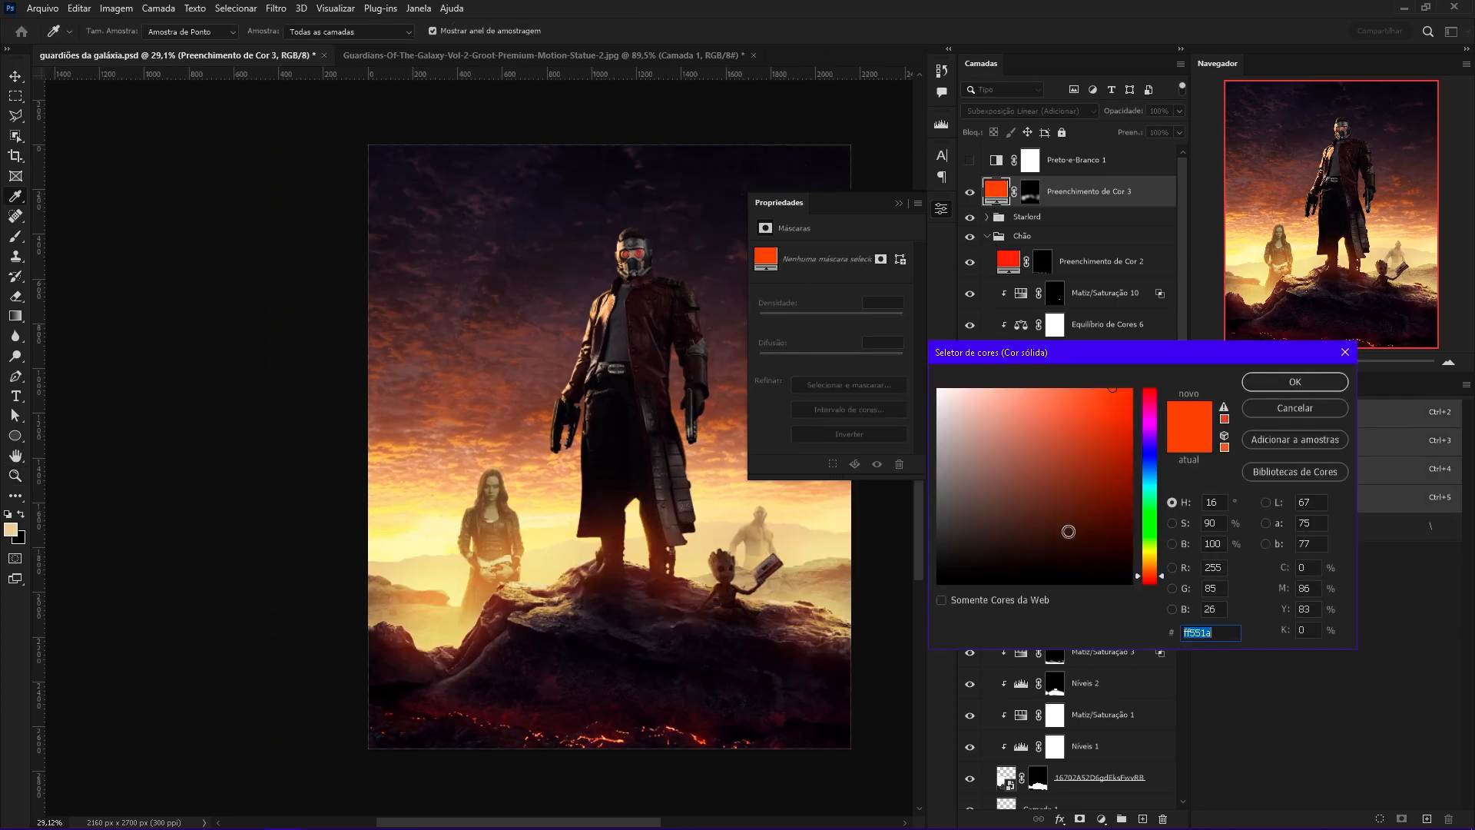
pyautogui.moveTo(1153, 576); pyautogui.dragTo(1154, 577)
pyautogui.click(1294, 381)
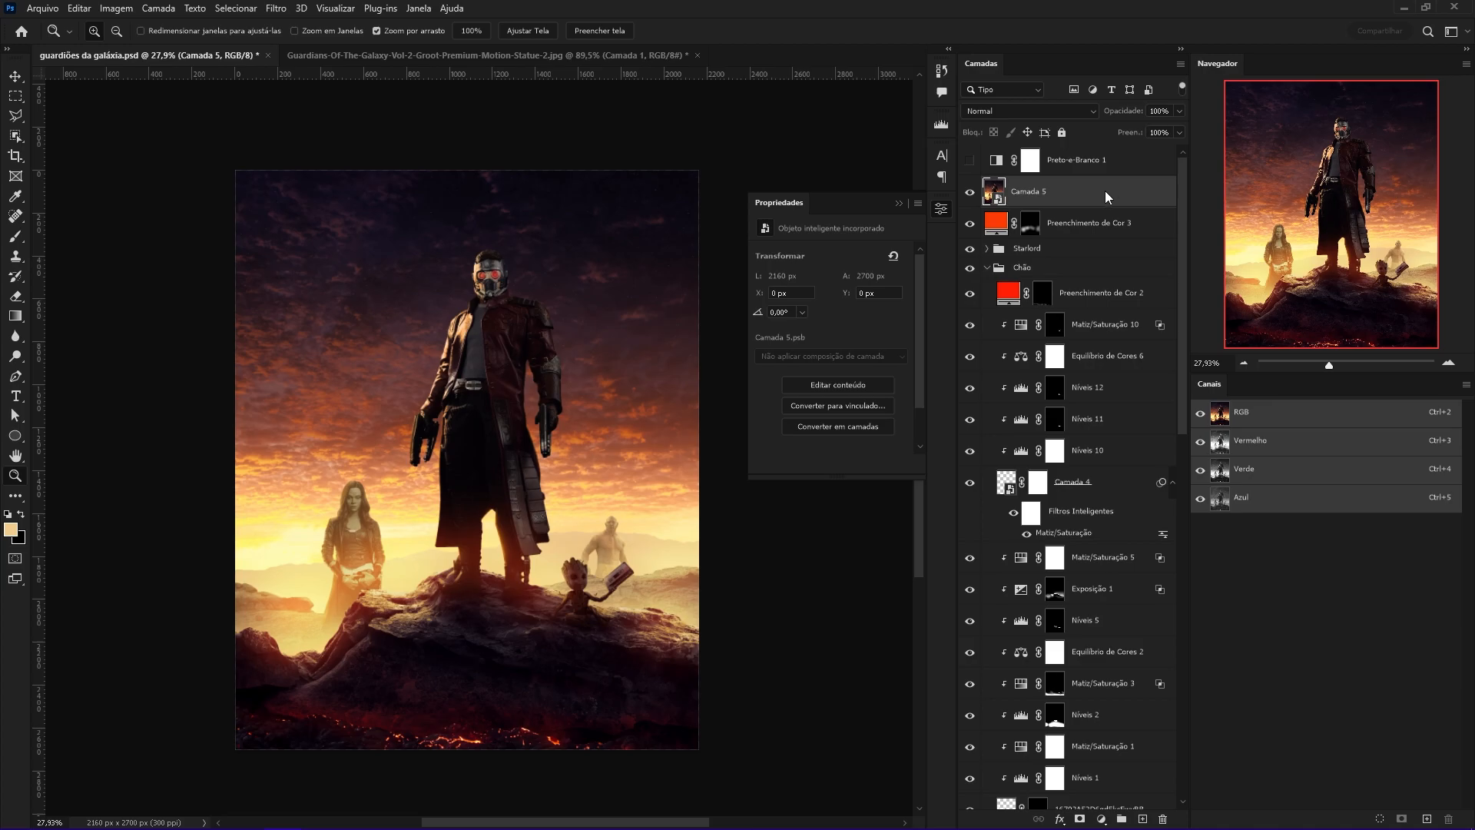
# Open the Camera Raw filter on the merged Camada 5, adjust its basic tones and add a curve point at input 61, output 54.
pyautogui.hotkey('shift', 'ctrl', 'a')
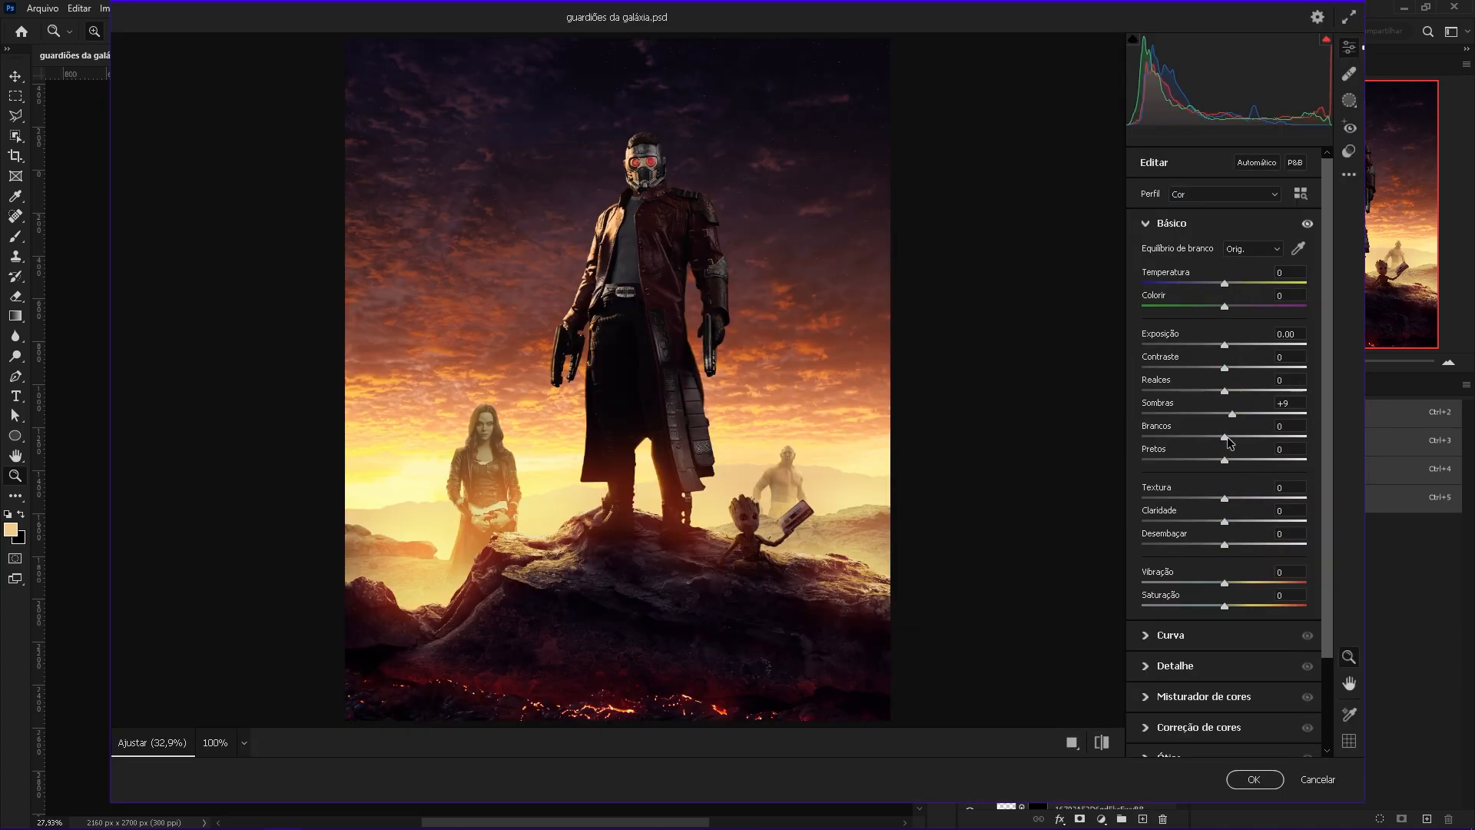
pyautogui.scroll(-5, 1229, 443)
pyautogui.click(1170, 520)
pyautogui.click(1180, 434)
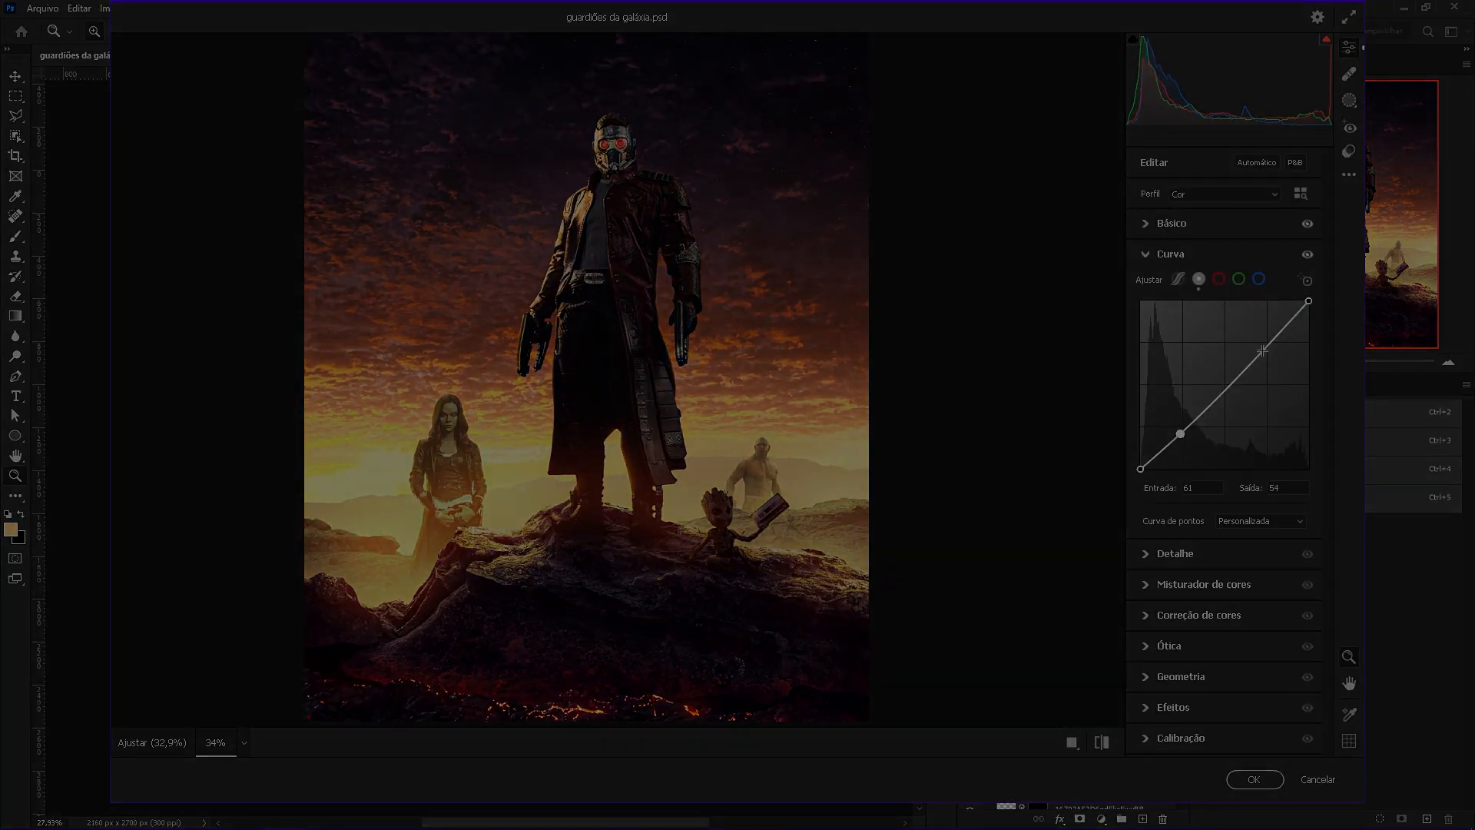